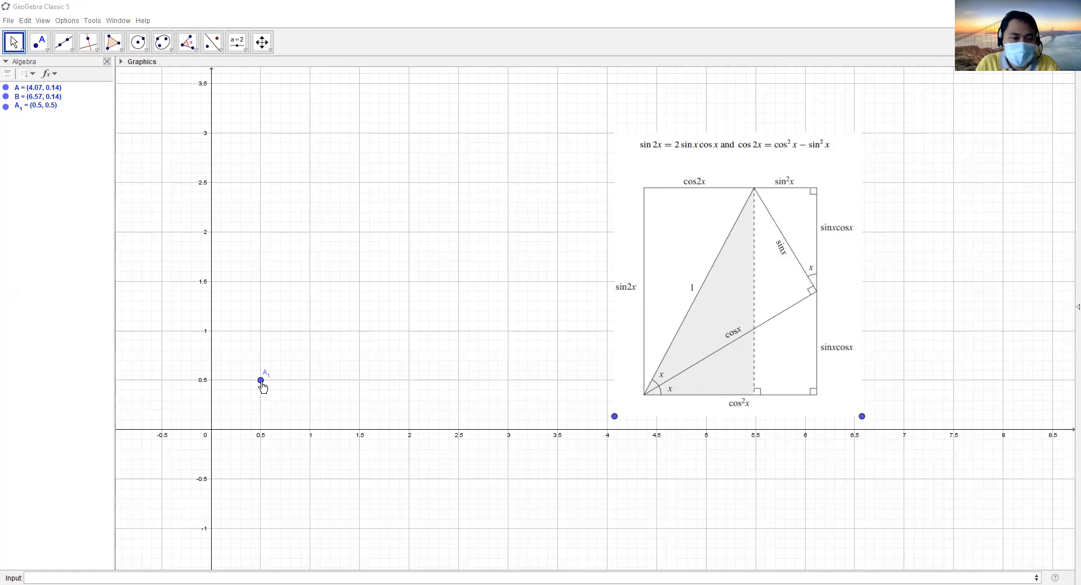
- Create a point one unit to the right of A₁, defined as (x(A_1)+1, y(A_1))
mouse_move(262, 387)
mouse_down()
mouse_move(223, 294)
mouse_move(278, 351)
mouse_move(262, 383)
mouse_up()
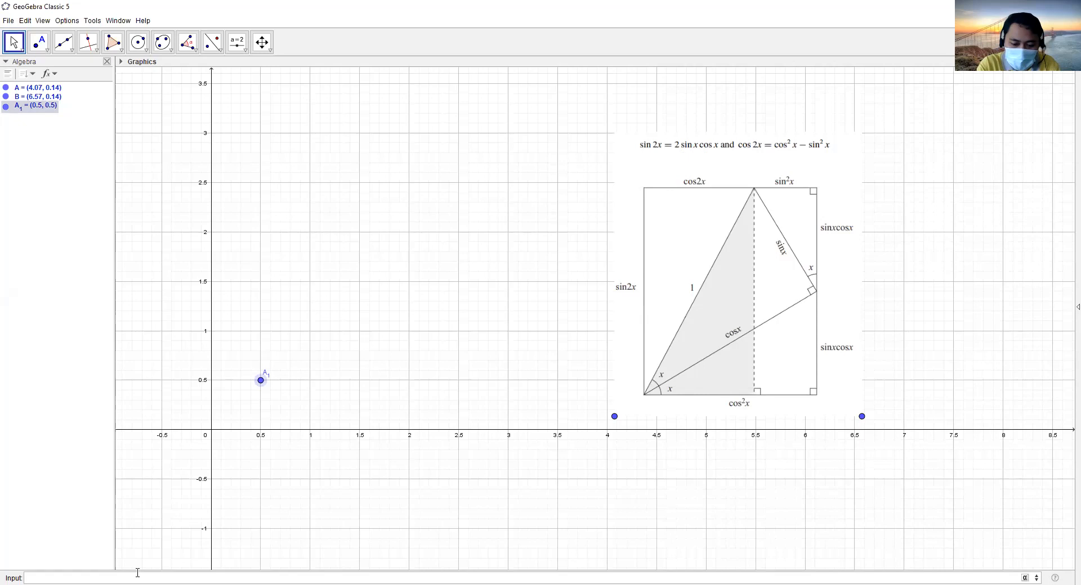
text(x(A_{)
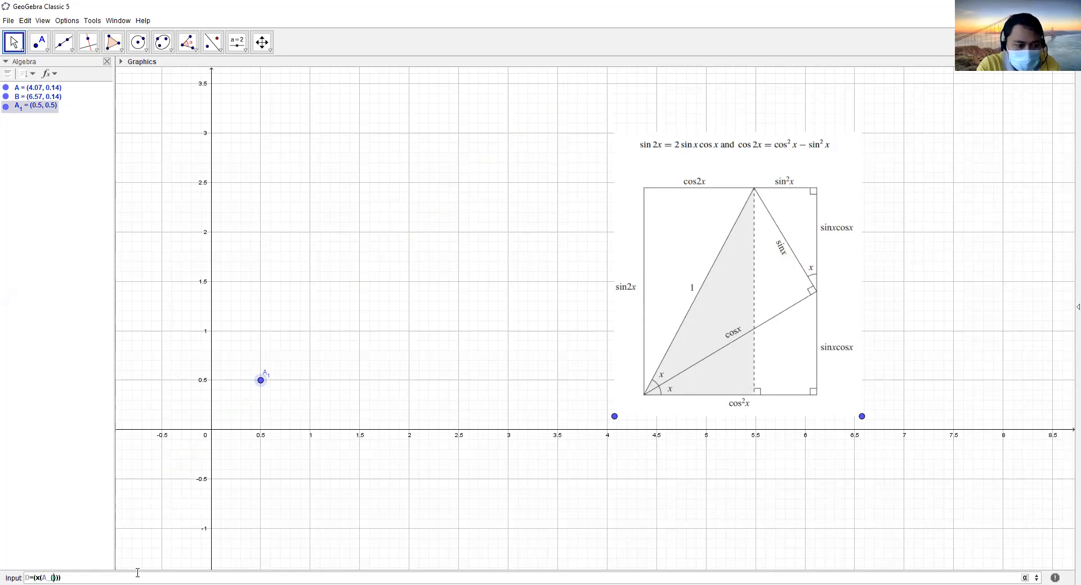
text(1,y(A_1)
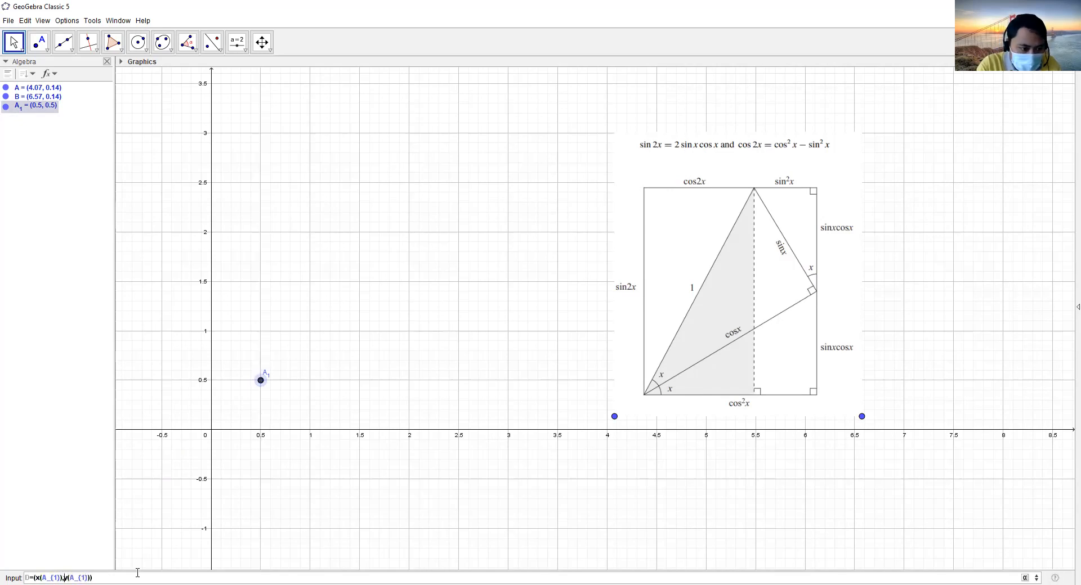
text(+1)
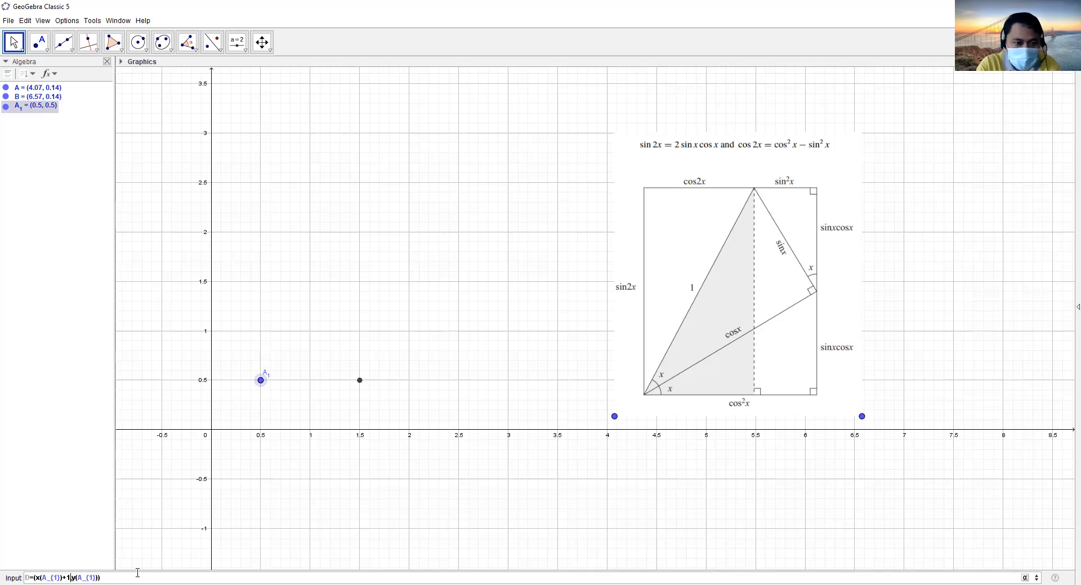
key(Return)
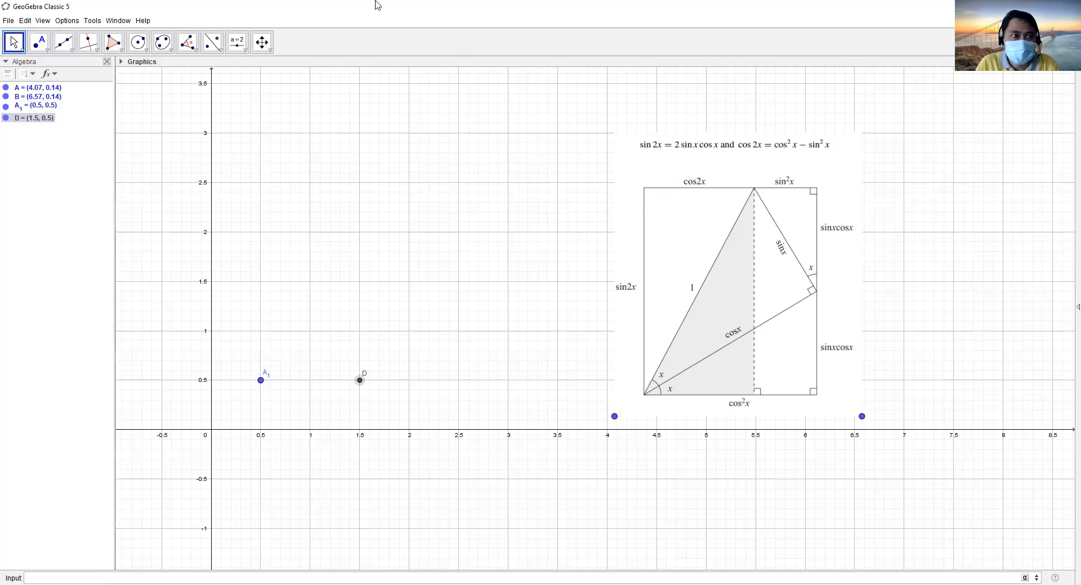
- Add an angle slider named a in the graphics area, ranging from 5° to 40° with an increment of 1°
click(237, 44)
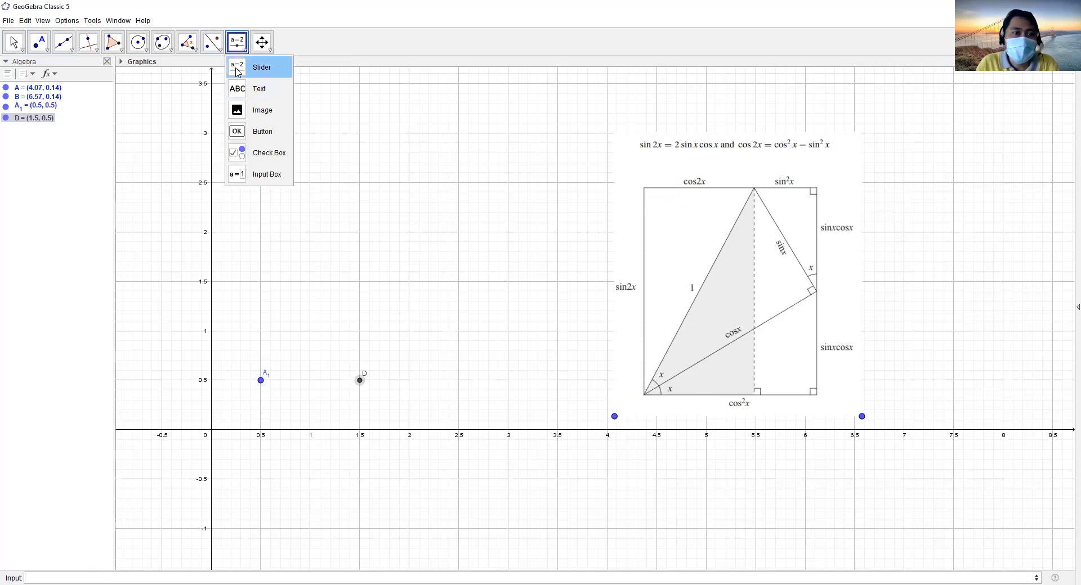
click(248, 68)
click(488, 223)
click(445, 261)
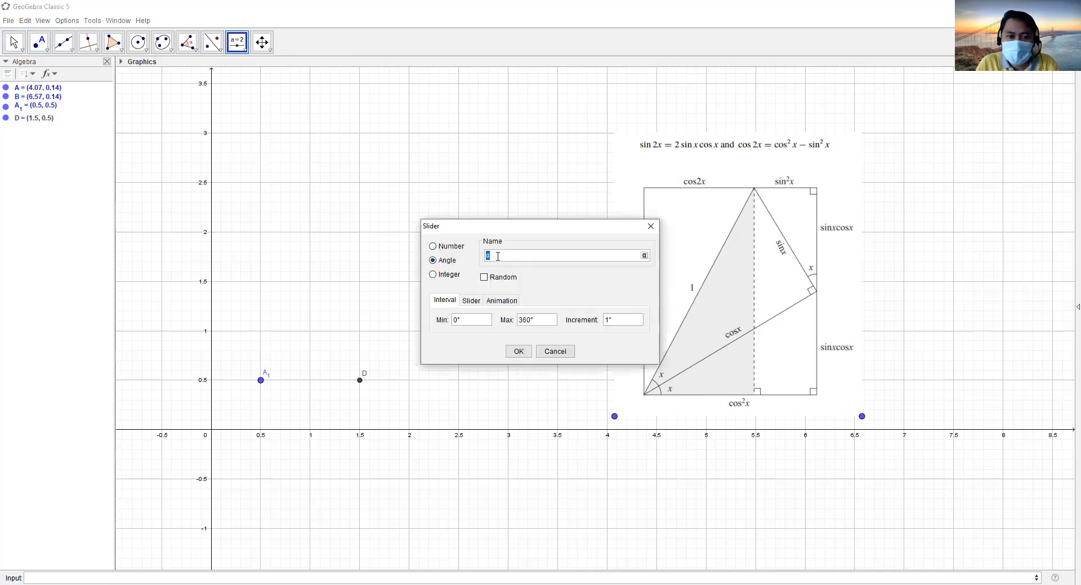
text(a)
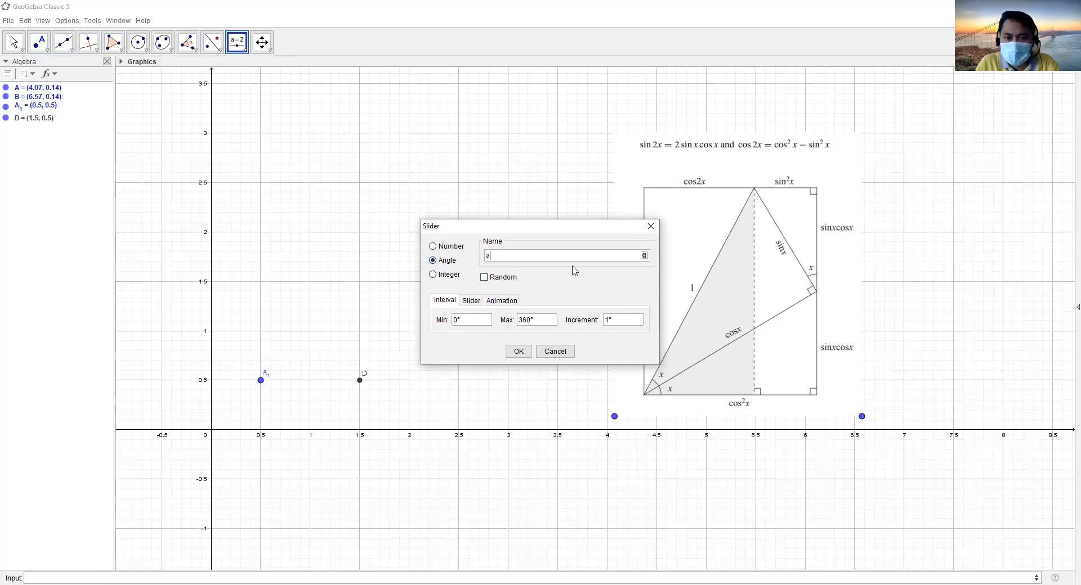
drag(519, 230, 457, 237)
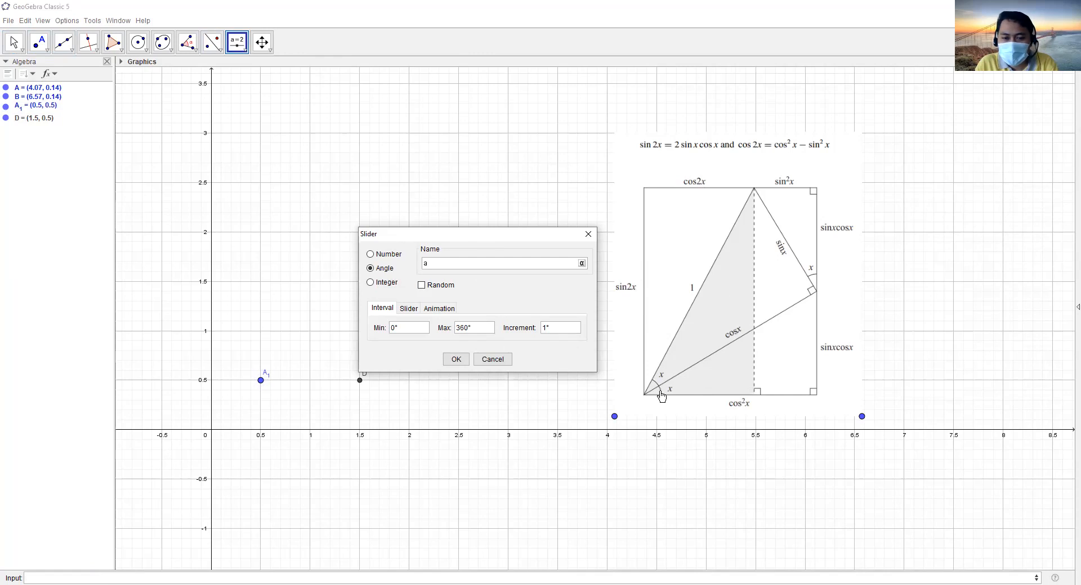
click(490, 329)
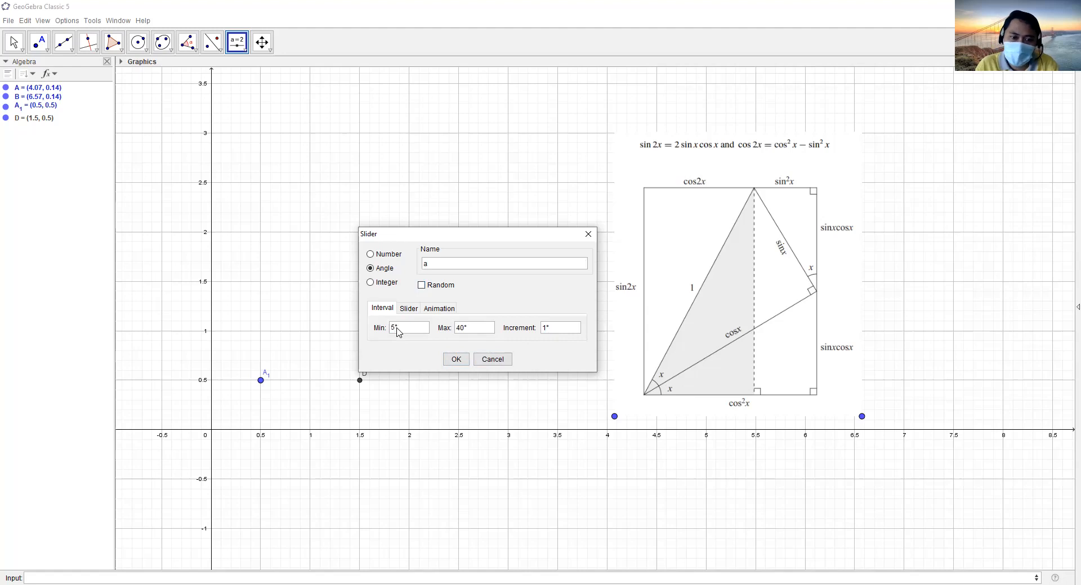
click(456, 359)
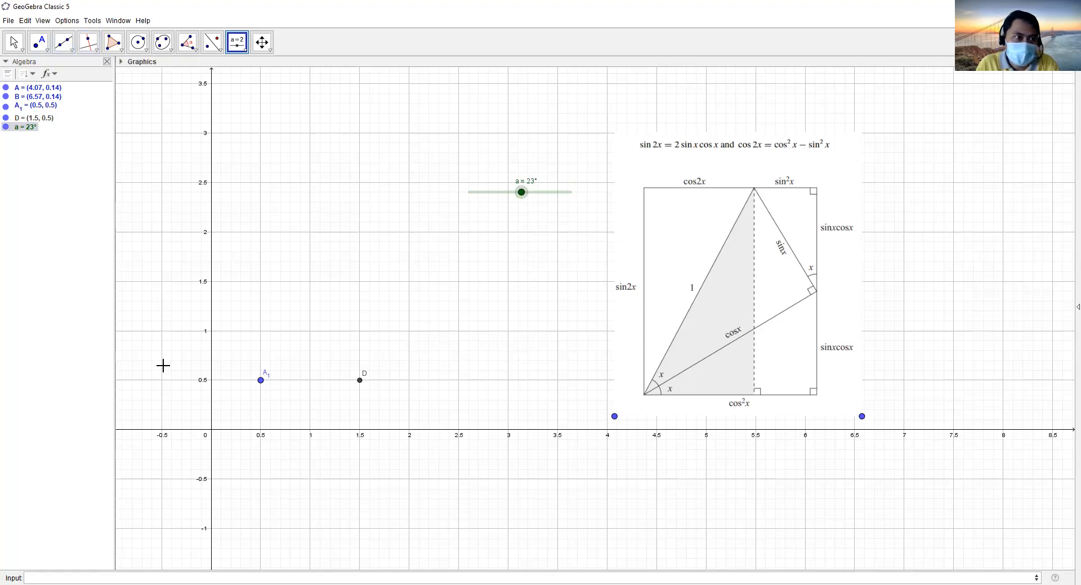
- Draw a circle centred on A₁ with radius 1
click(135, 52)
click(136, 53)
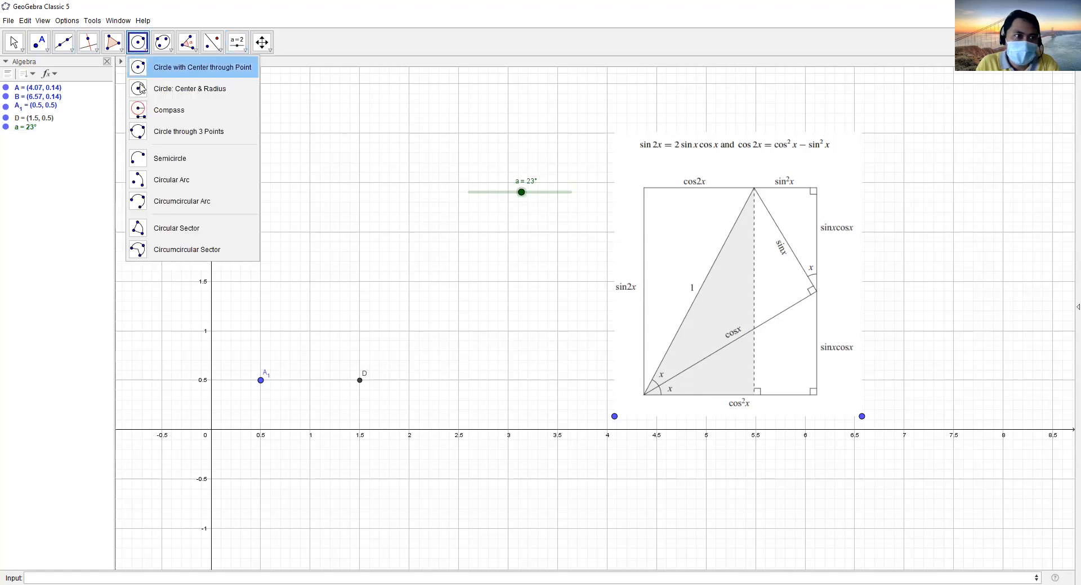
click(140, 89)
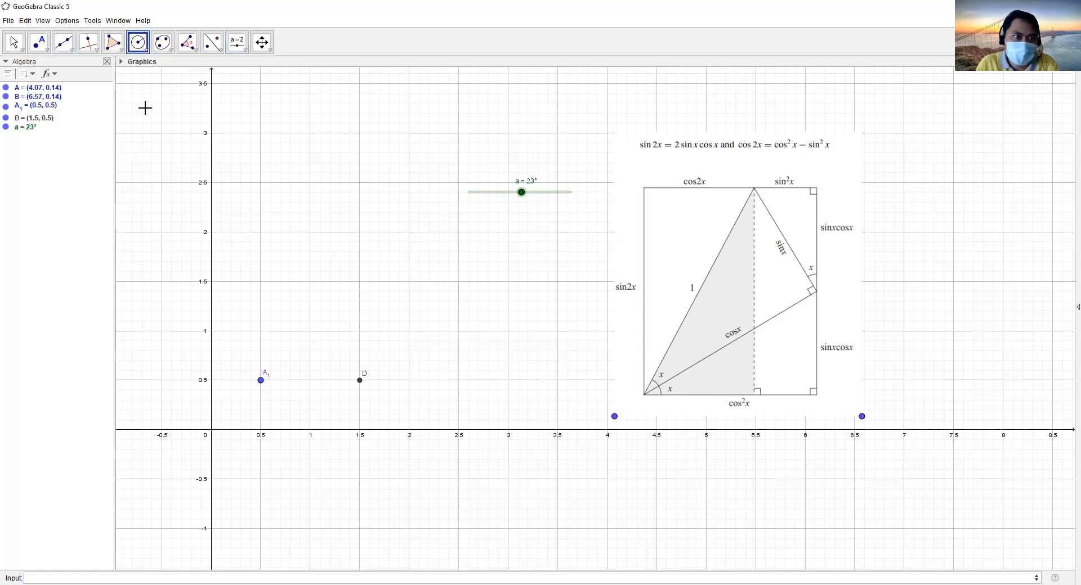
click(261, 382)
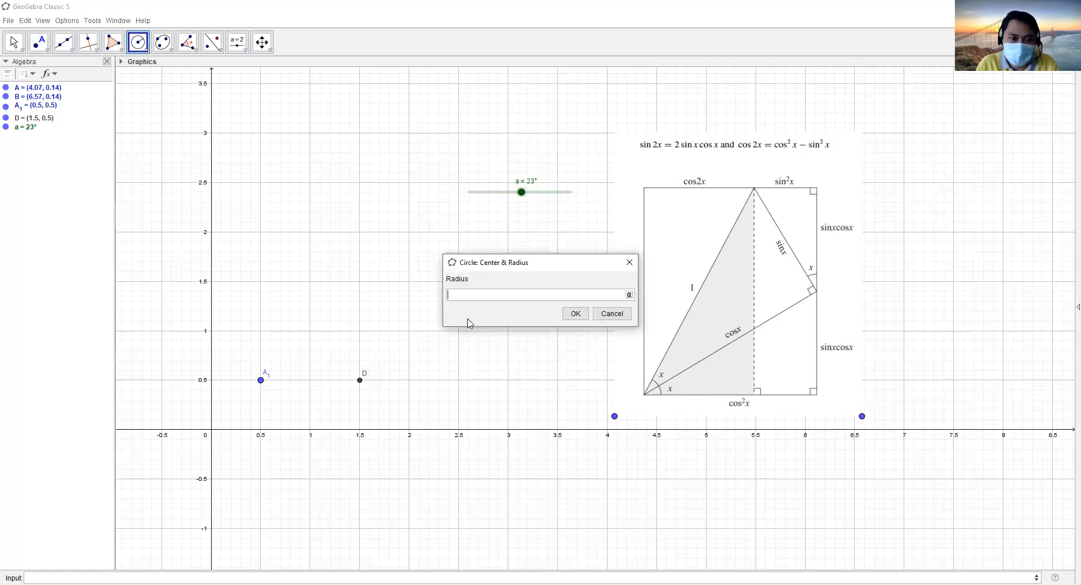
text(1)
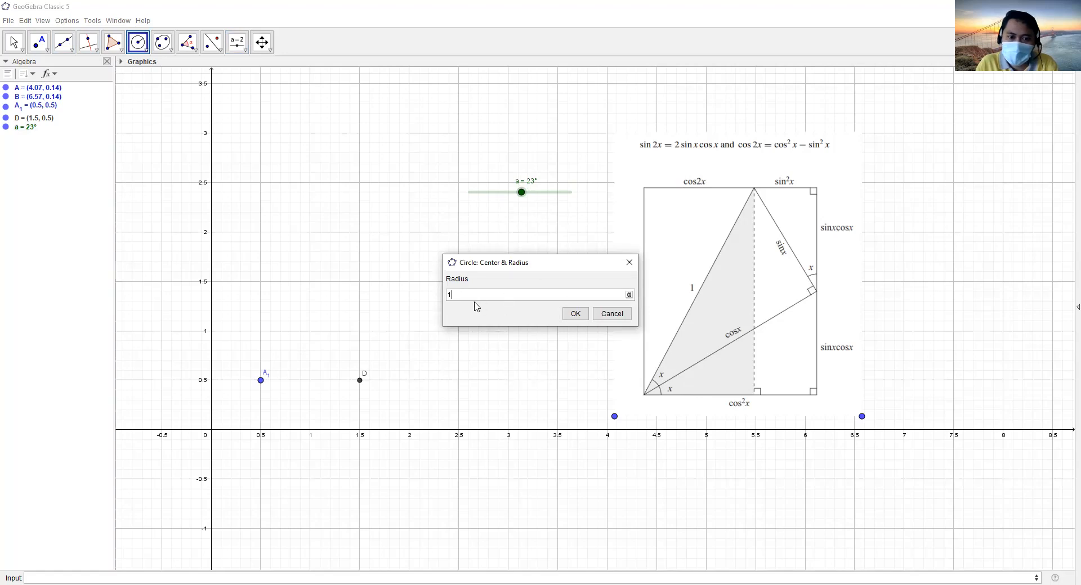
click(576, 315)
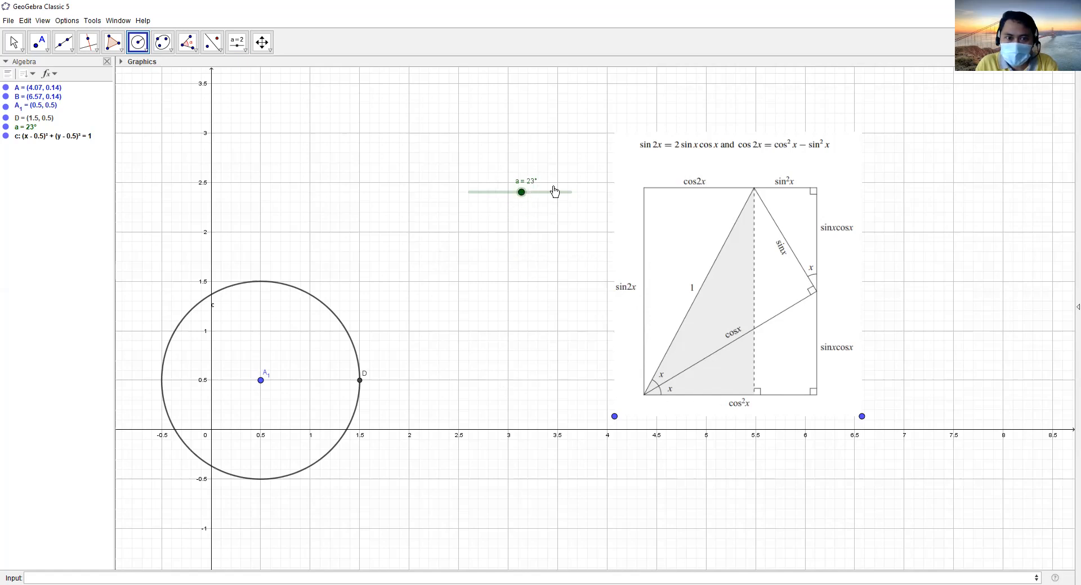
- Caption slider a as x, show its caption and value as the label, and set the slider to 12°
right_click(522, 192)
click(566, 314)
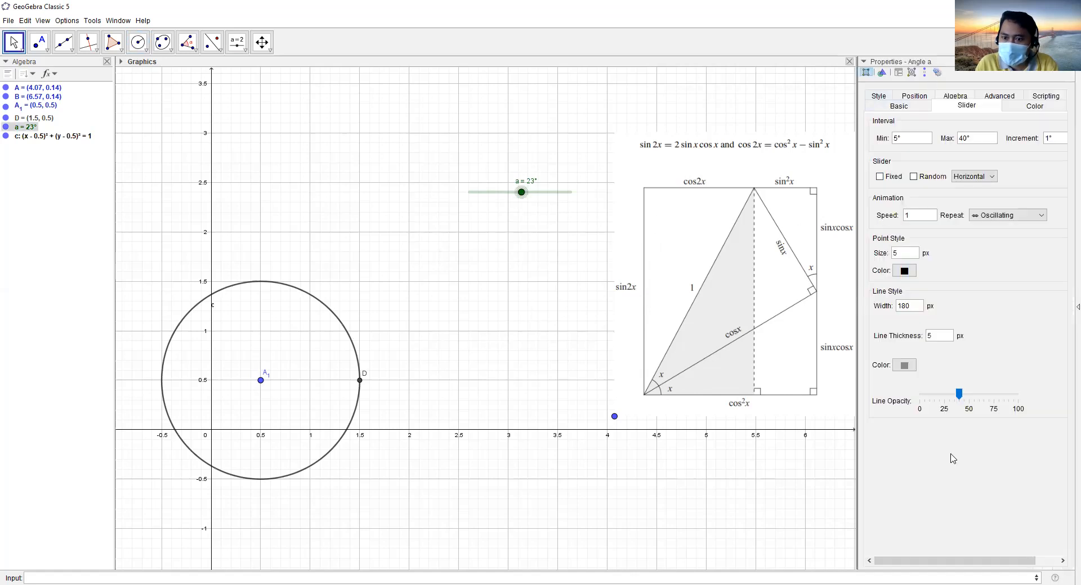
click(879, 97)
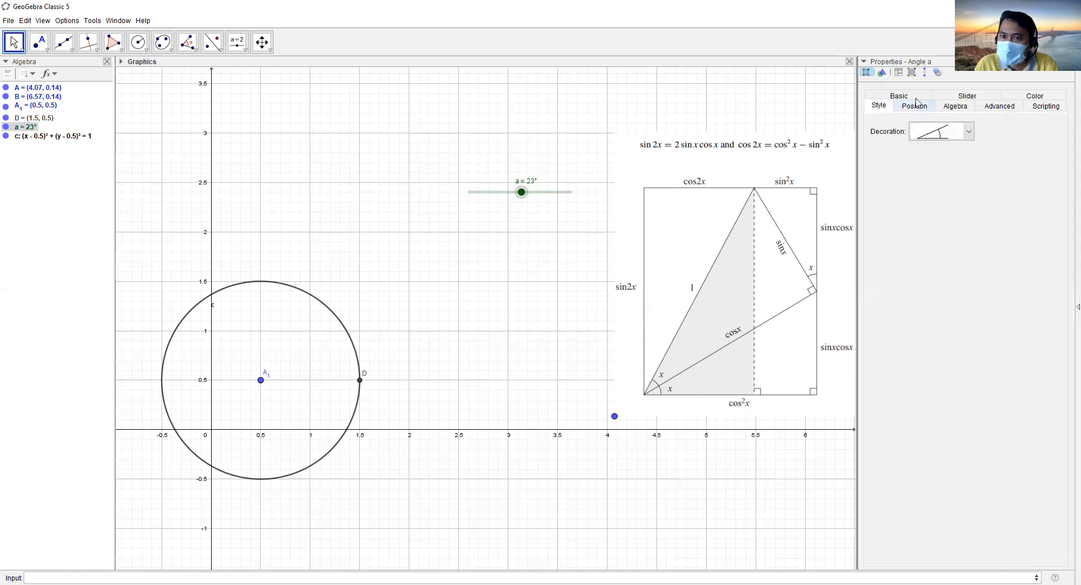
click(903, 95)
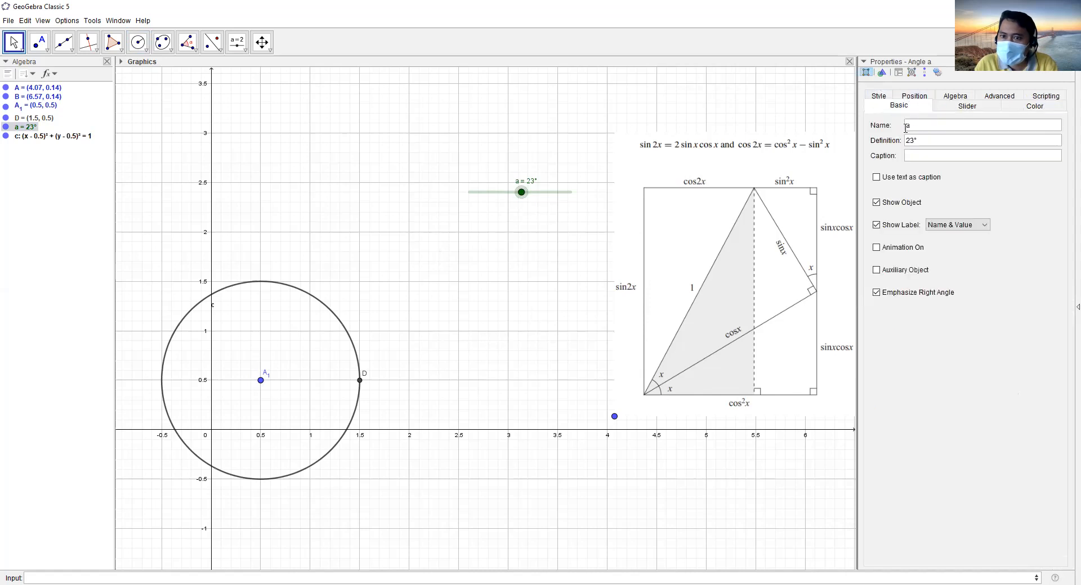
click(912, 155)
text(x)
key(Return)
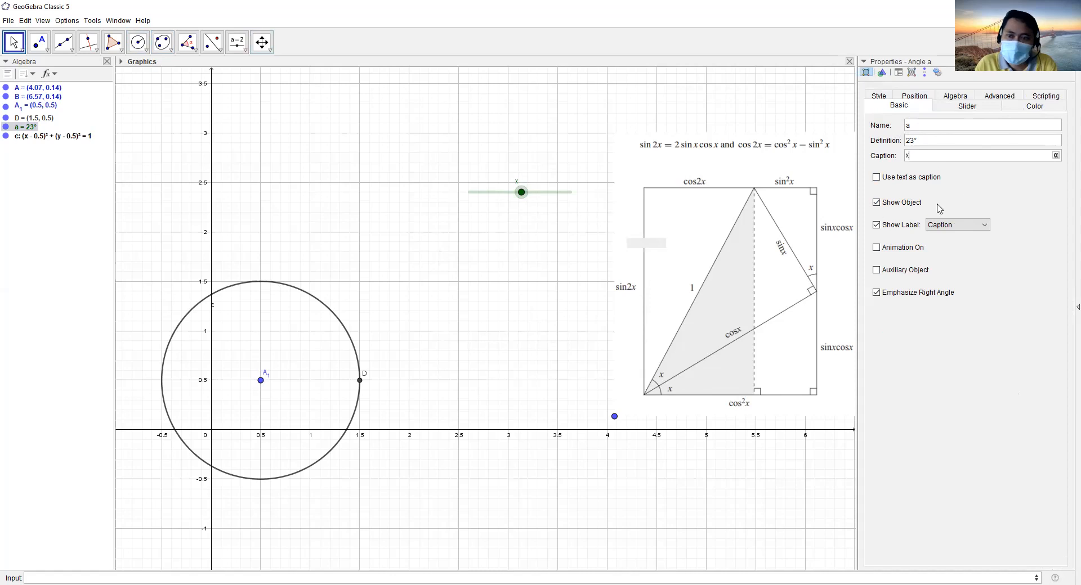
click(986, 227)
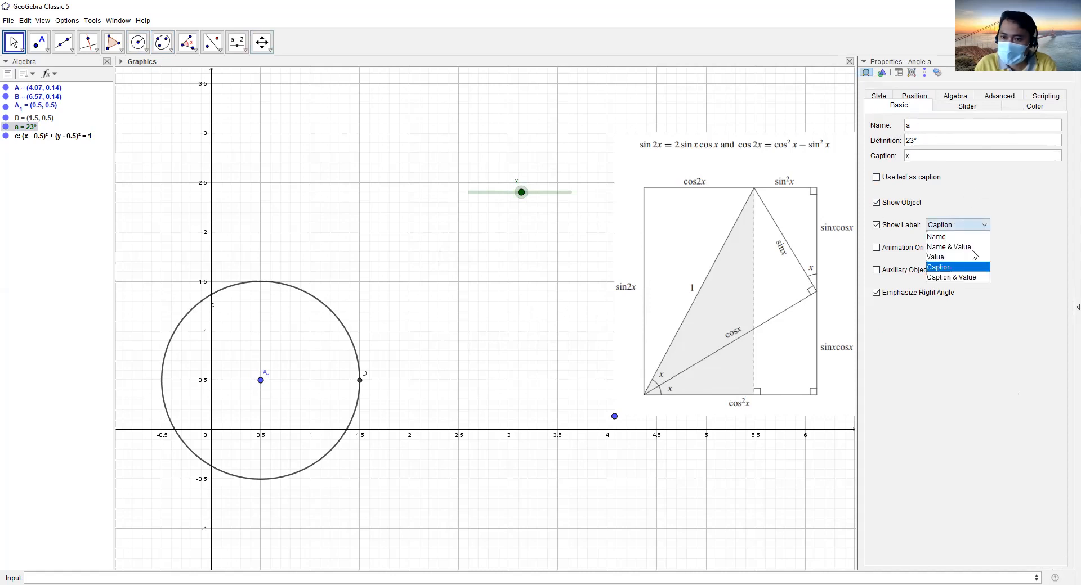
click(961, 279)
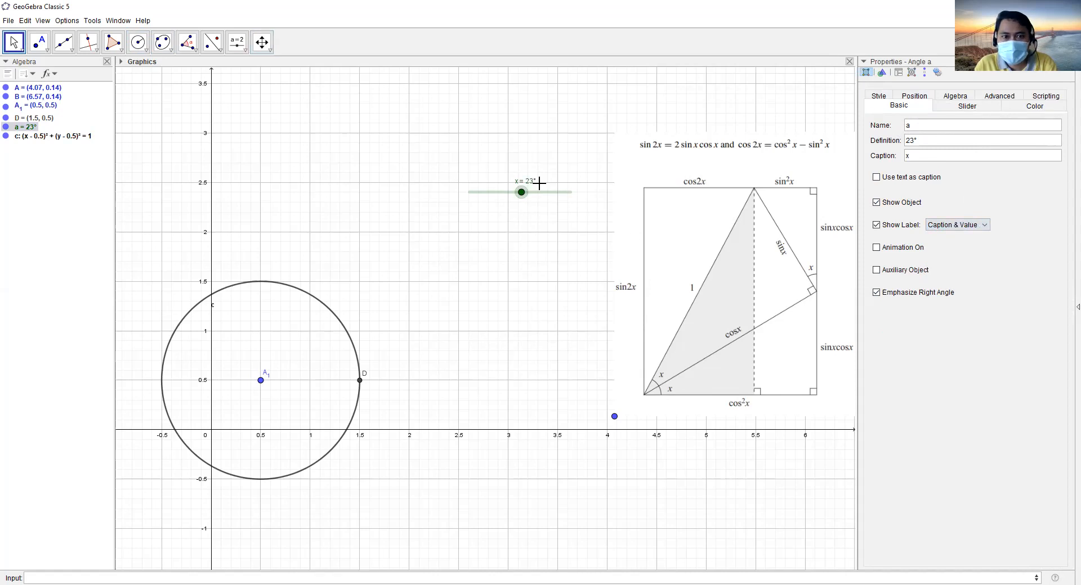
drag(521, 192, 489, 217)
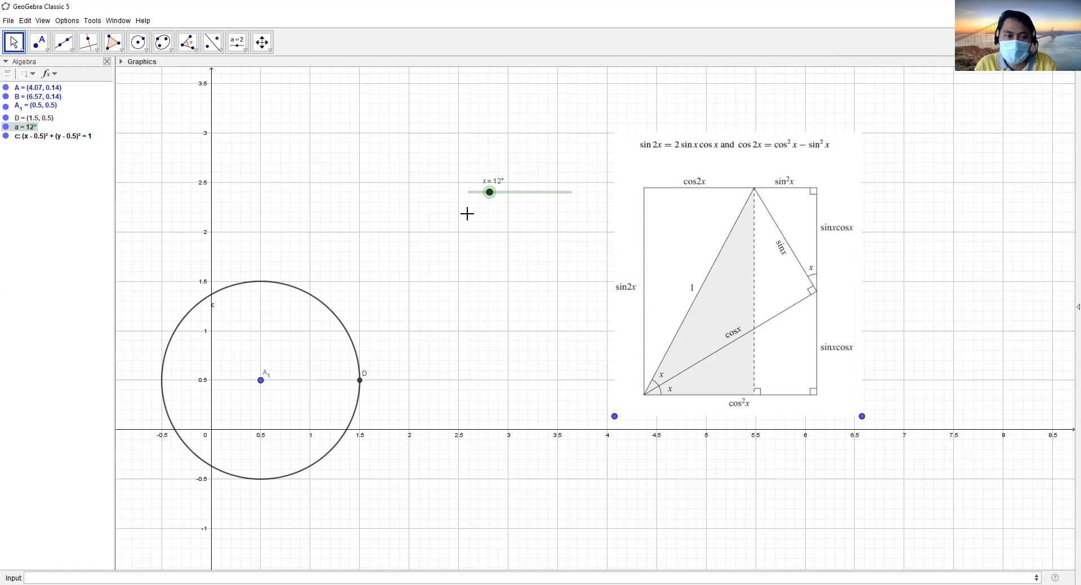
- Construct a counterclockwise angle of size 2a from point D about vertex A₁
click(187, 42)
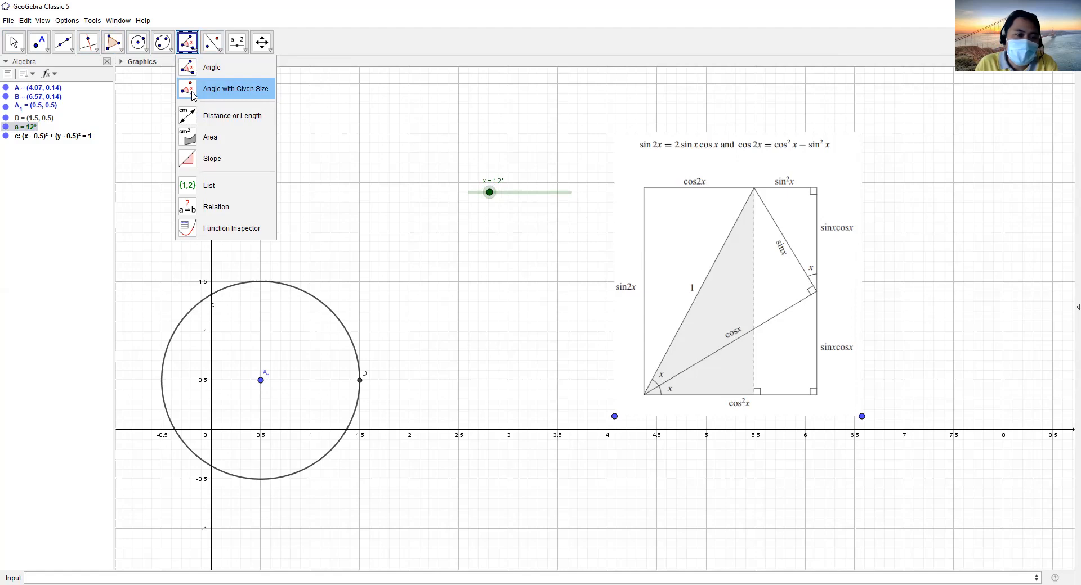
click(193, 95)
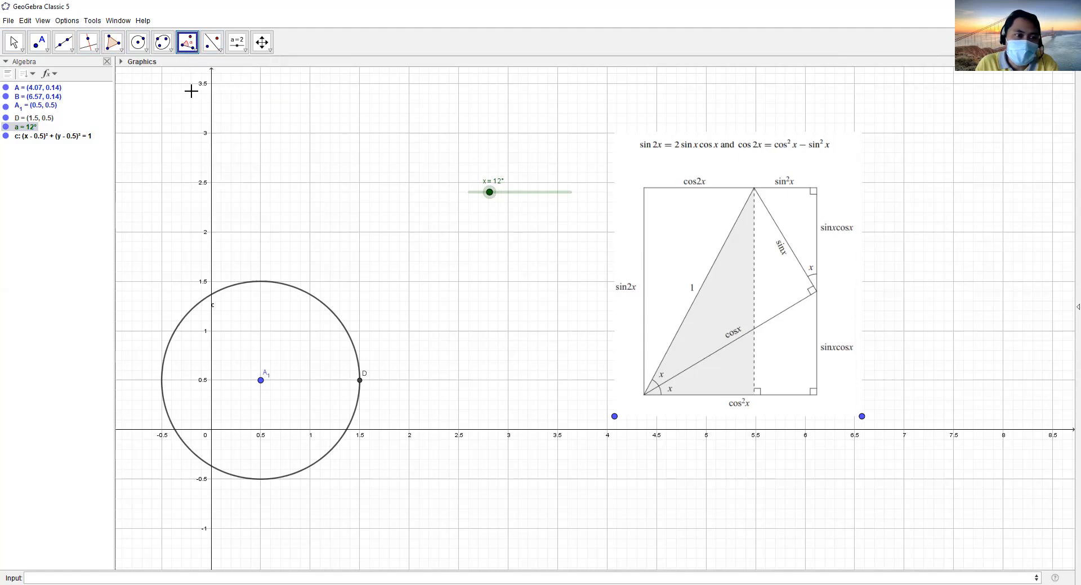
click(360, 381)
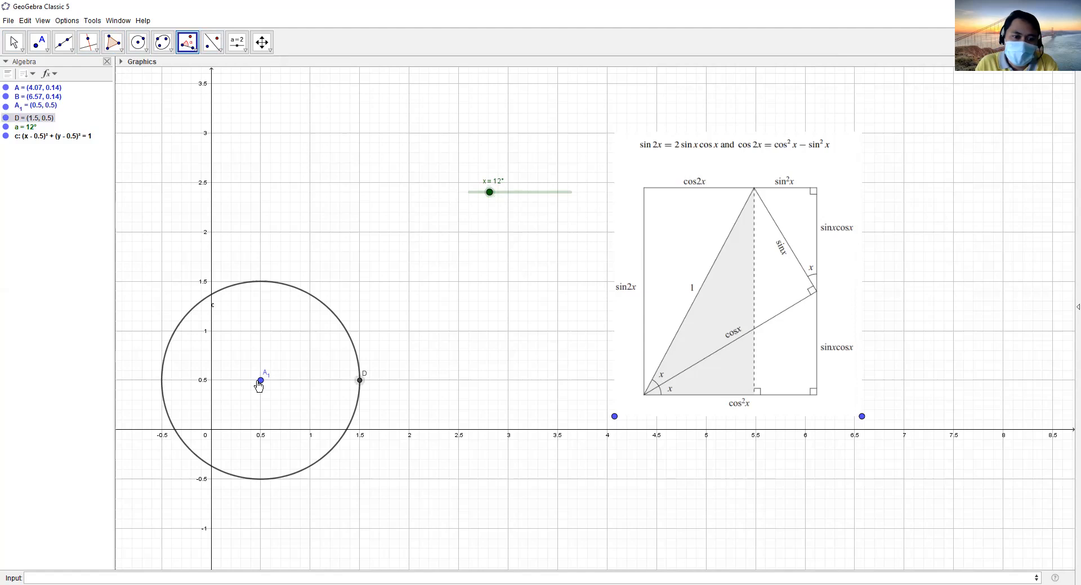
click(260, 382)
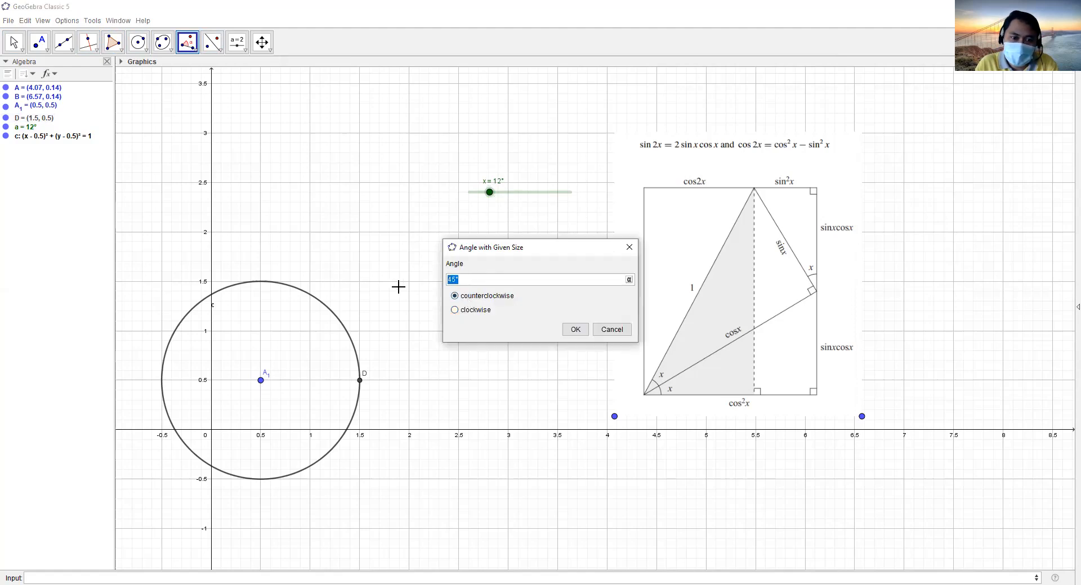
text(2)
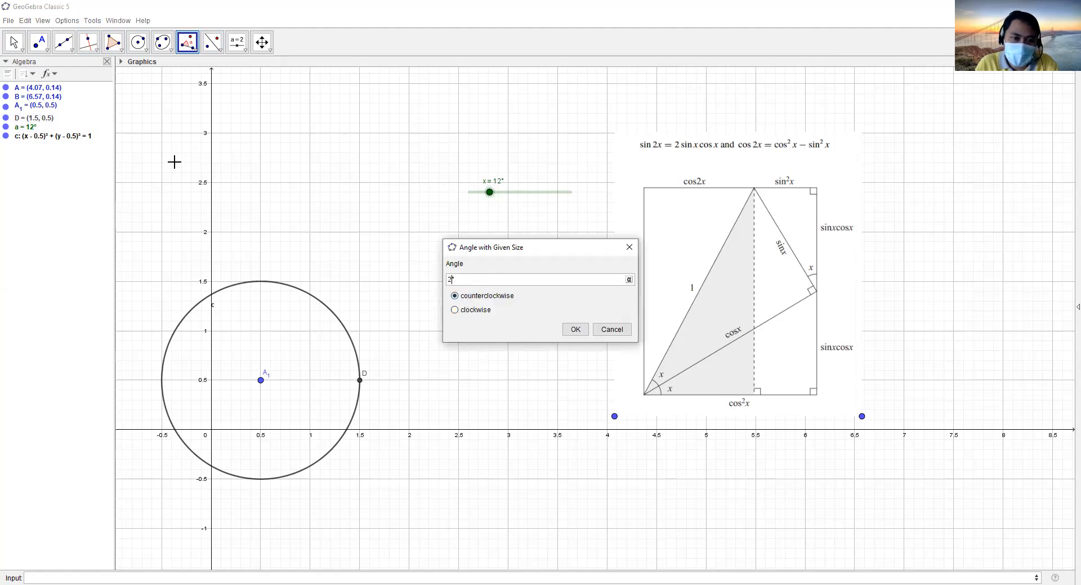
text(a)
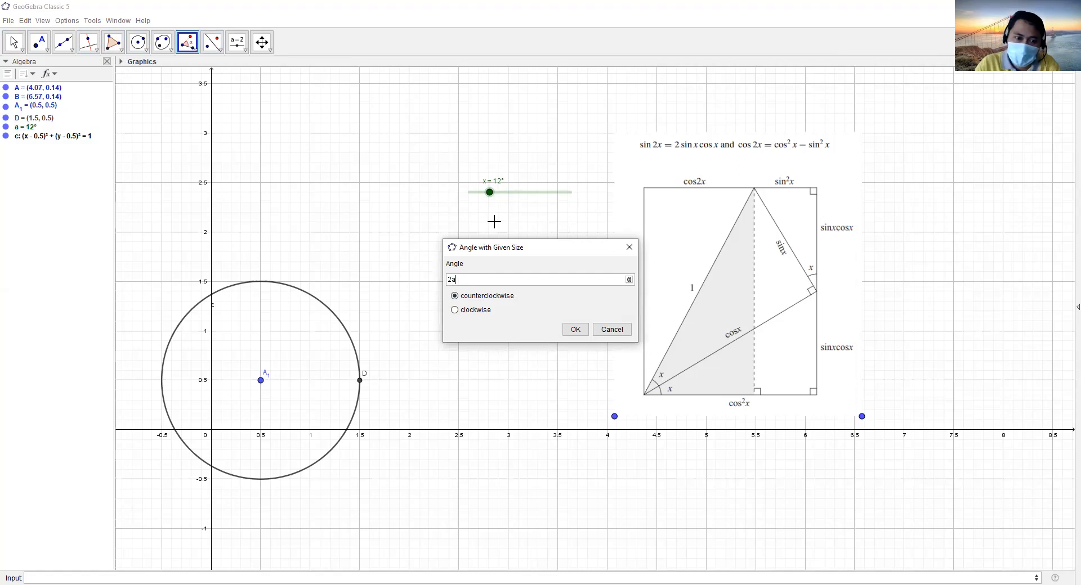
click(574, 329)
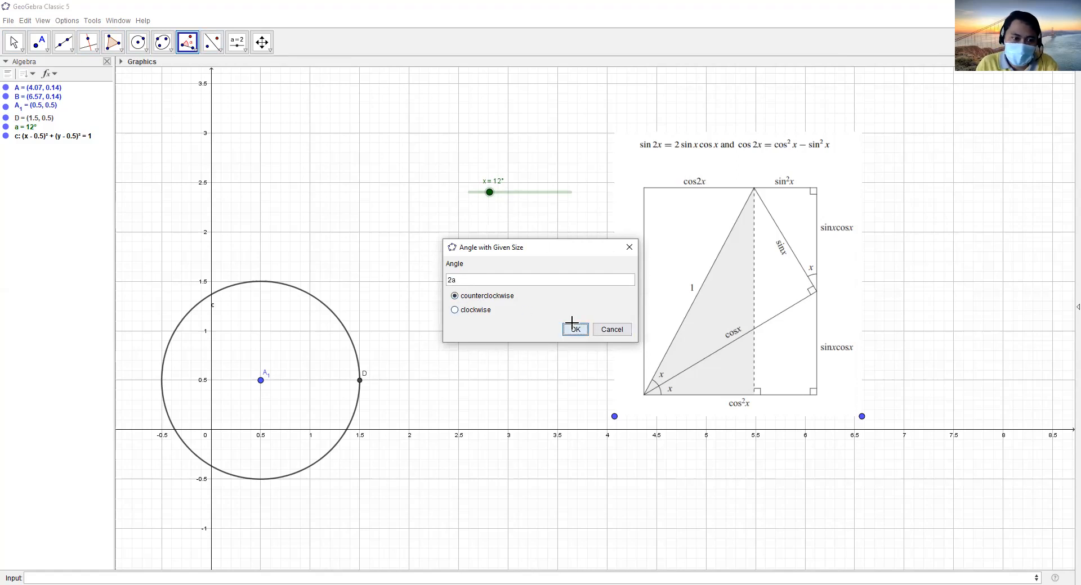
key(Escape)
- Move the x slider through 15° to 25° to test the rotated point on the circle
drag(507, 198, 499, 234)
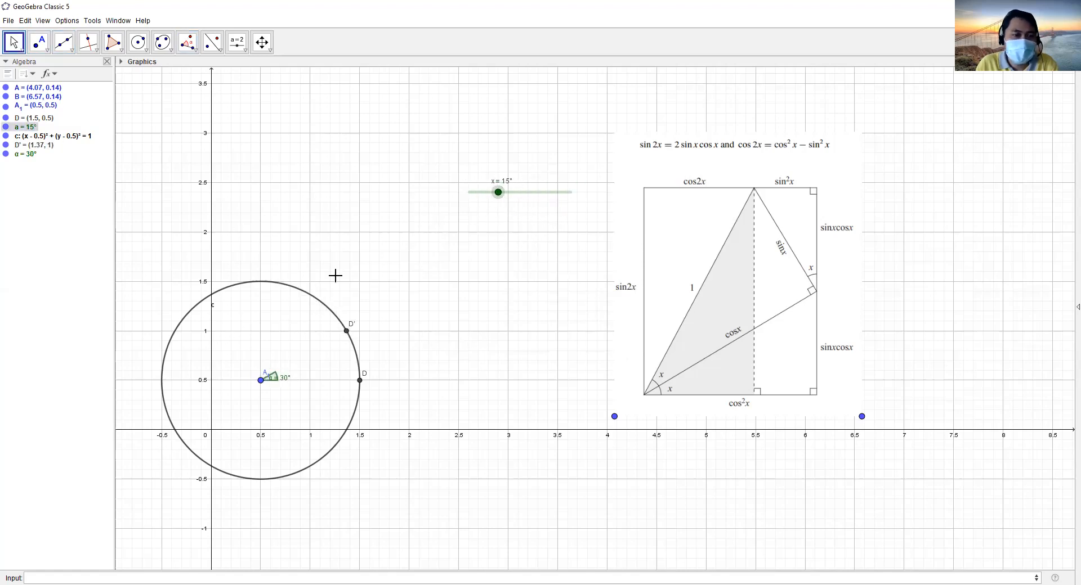
drag(498, 192, 527, 192)
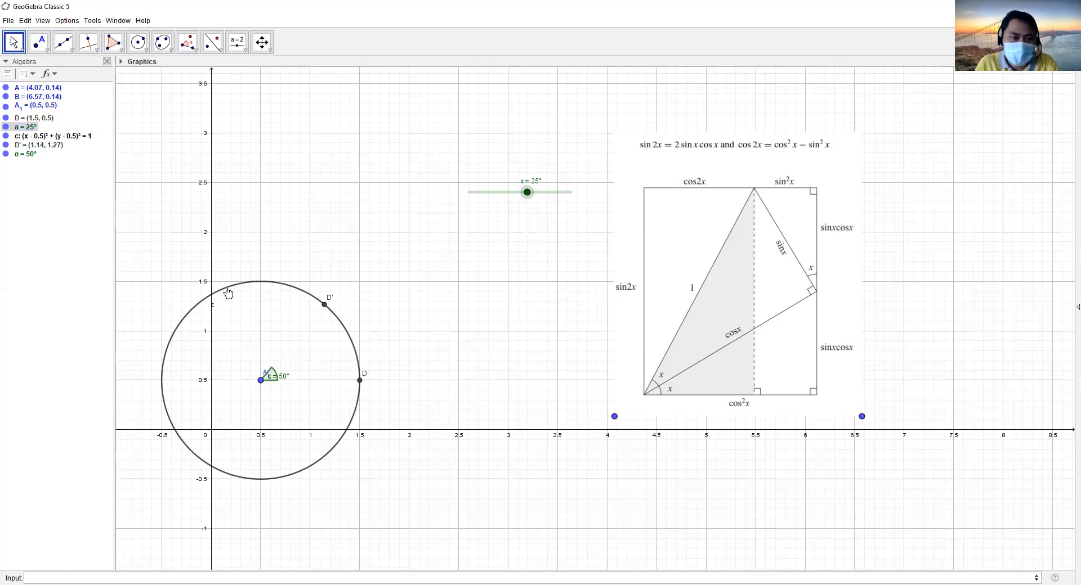
click(273, 282)
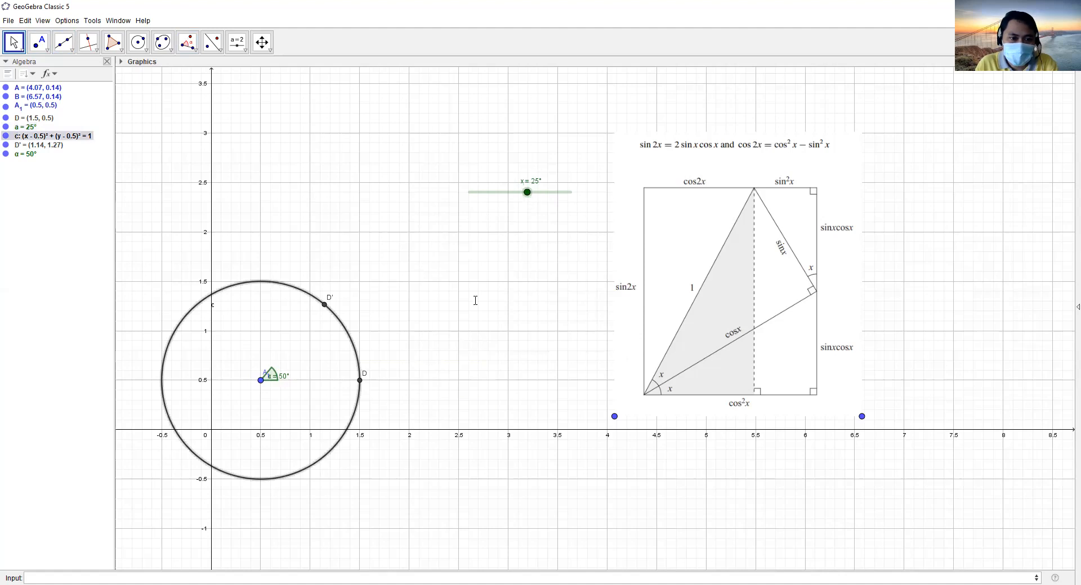
double_click(273, 282)
click(637, 263)
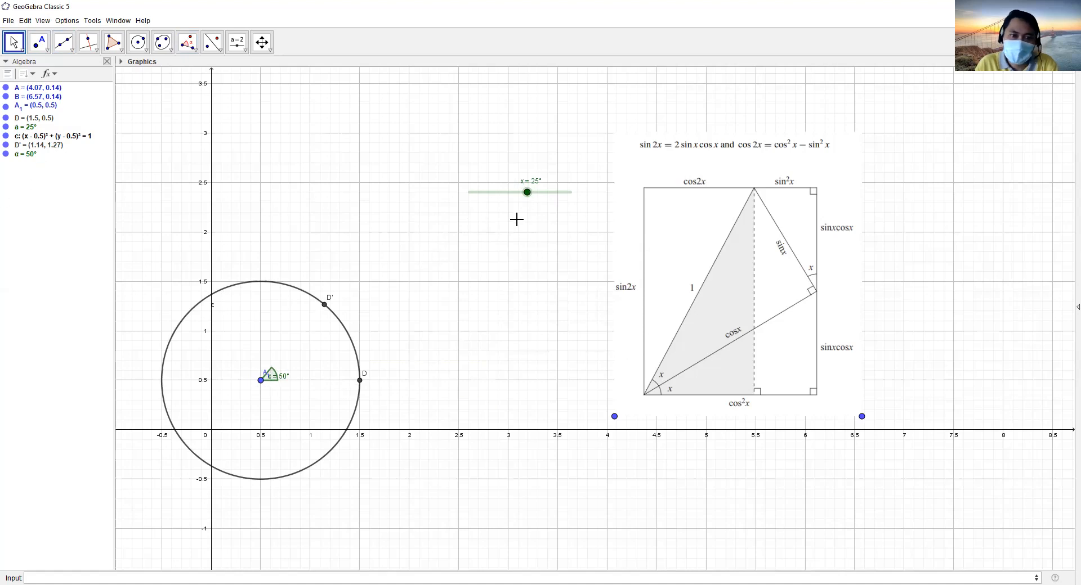
mouse_move(527, 191)
mouse_down()
mouse_move(496, 192)
mouse_move(527, 192)
mouse_up()
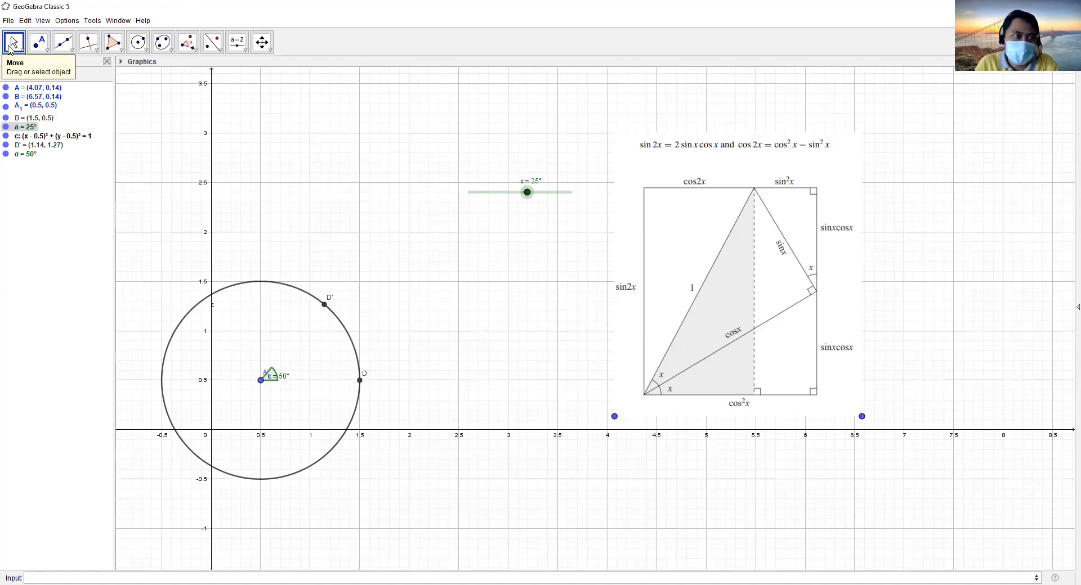
- Redefine point D' as Rotate((x(A_{1}) + 1, y(A_{1})), 2a, A_{1}), so it does not depend on point D
click(324, 305)
double_click(324, 304)
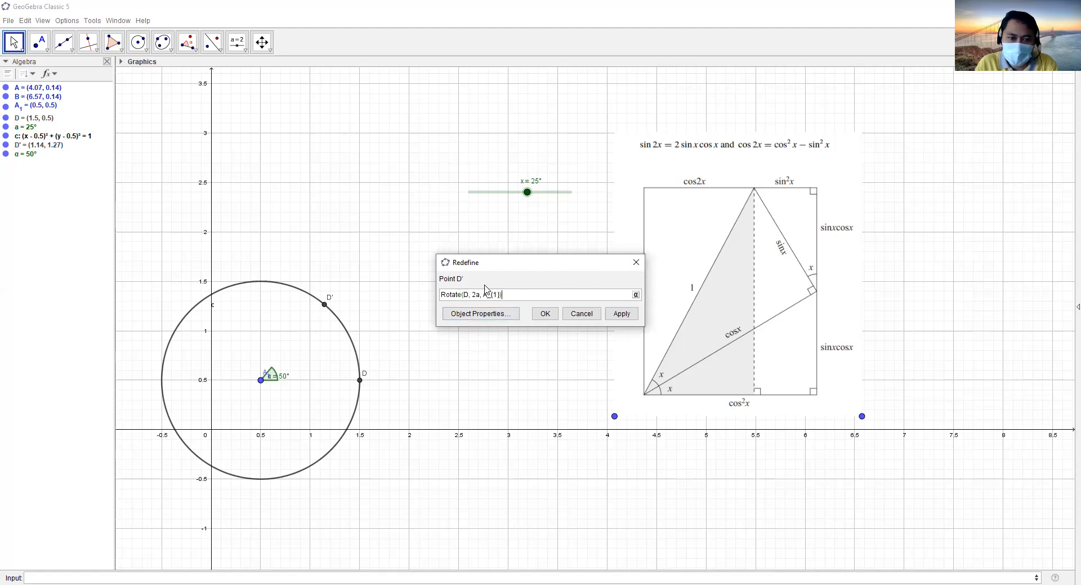
click(360, 380)
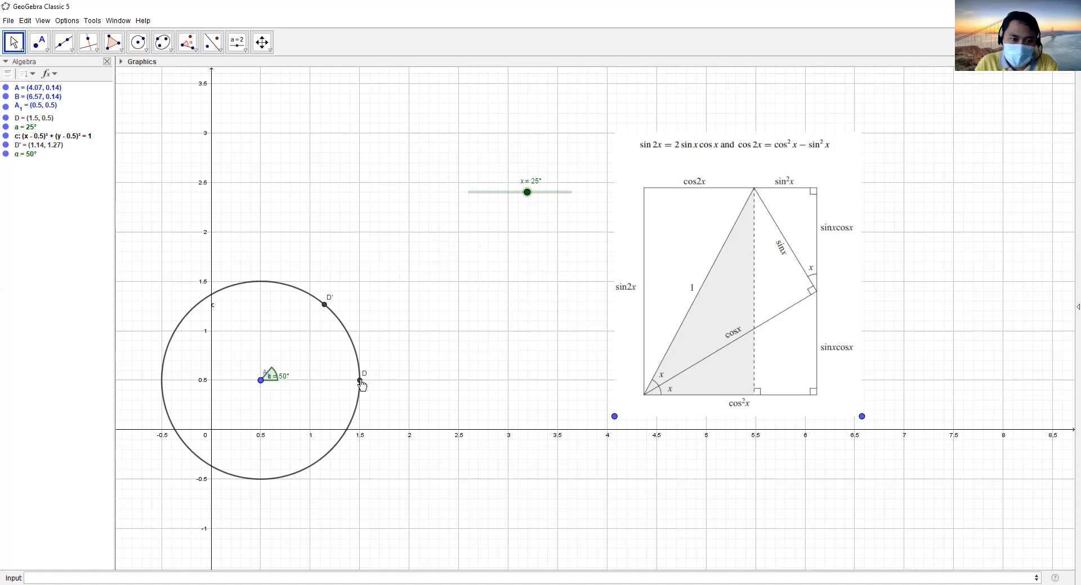
double_click(361, 379)
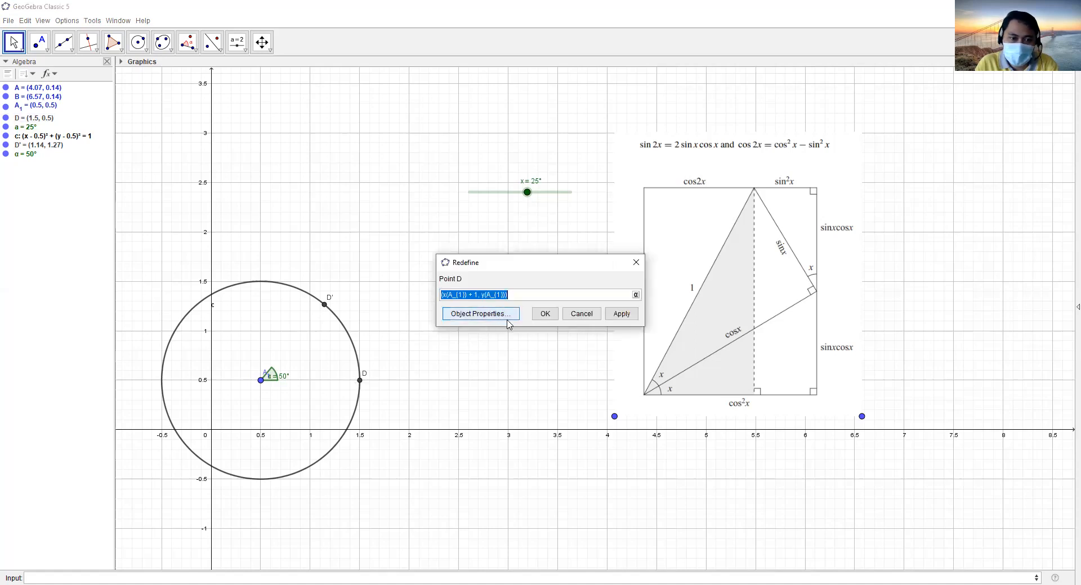
click(545, 313)
double_click(324, 305)
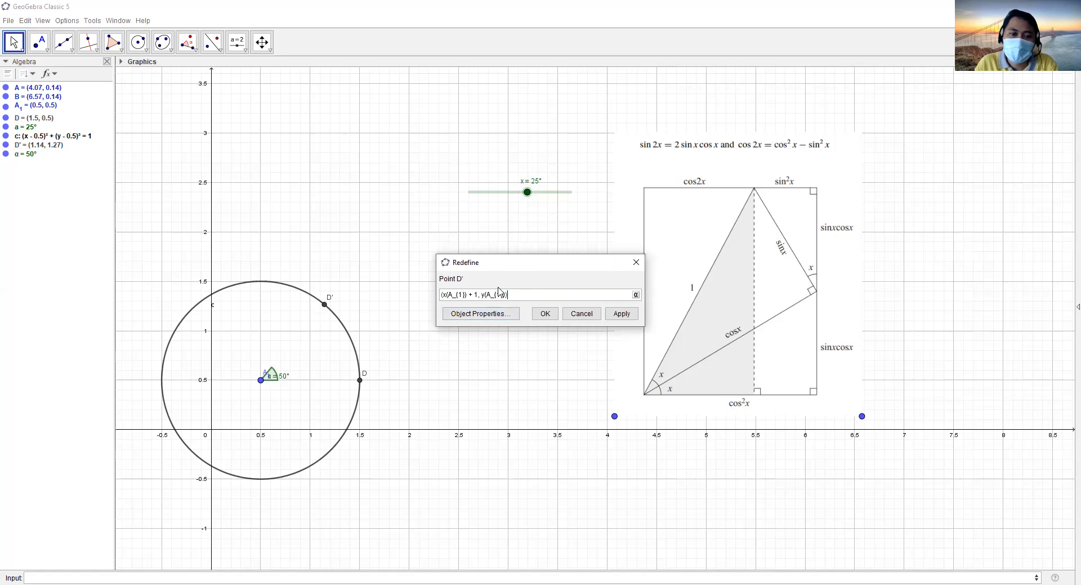
click(582, 314)
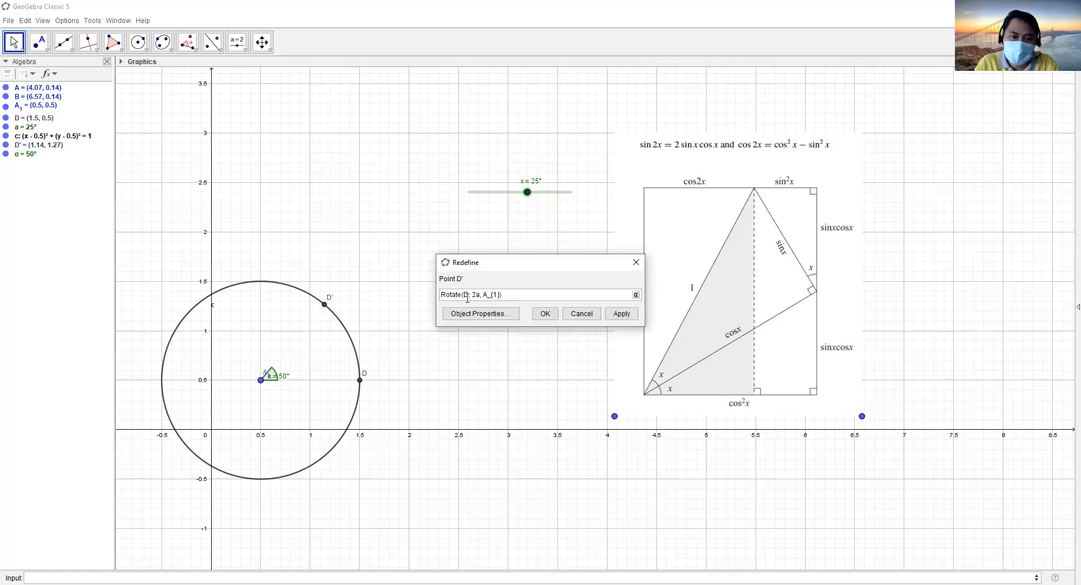
key(BackSpace)
text((x(A_{1}) + 1, y(A_{1})))
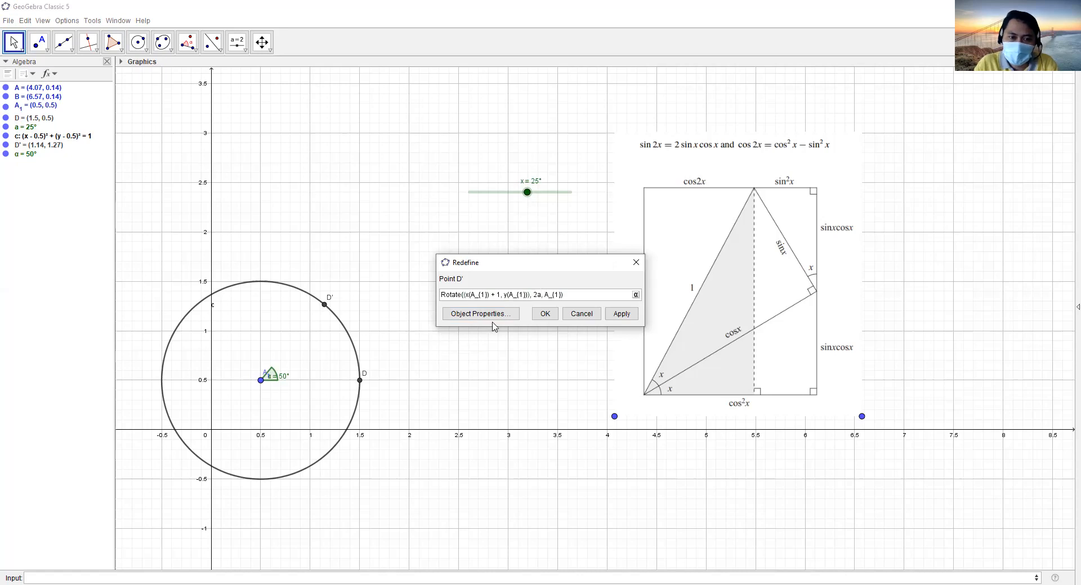
click(545, 313)
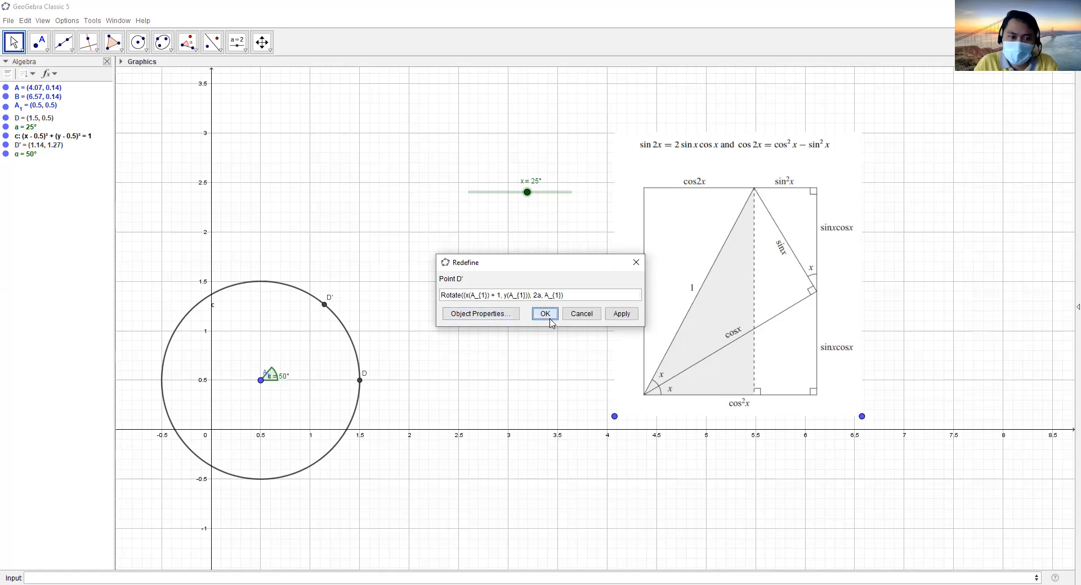
- Delete point D with its dependent angle, and delete the circle centred on A₁
click(361, 382)
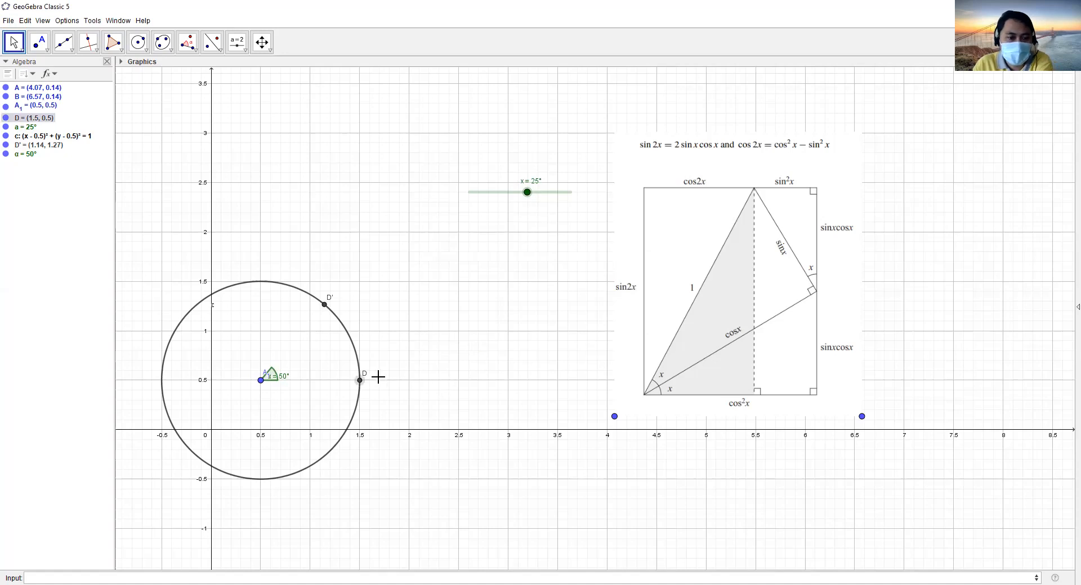
key(Delete)
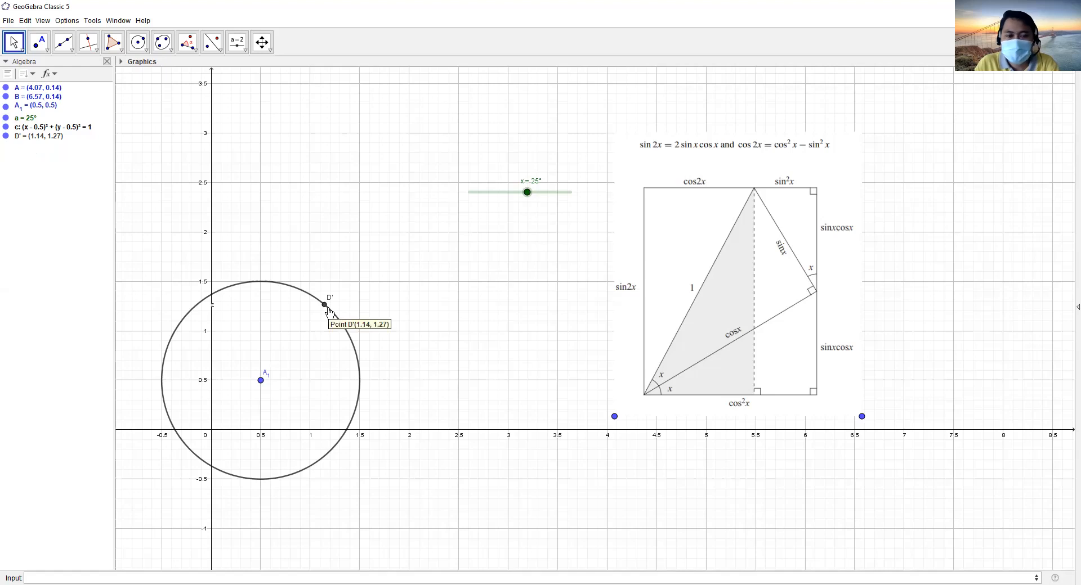
click(306, 298)
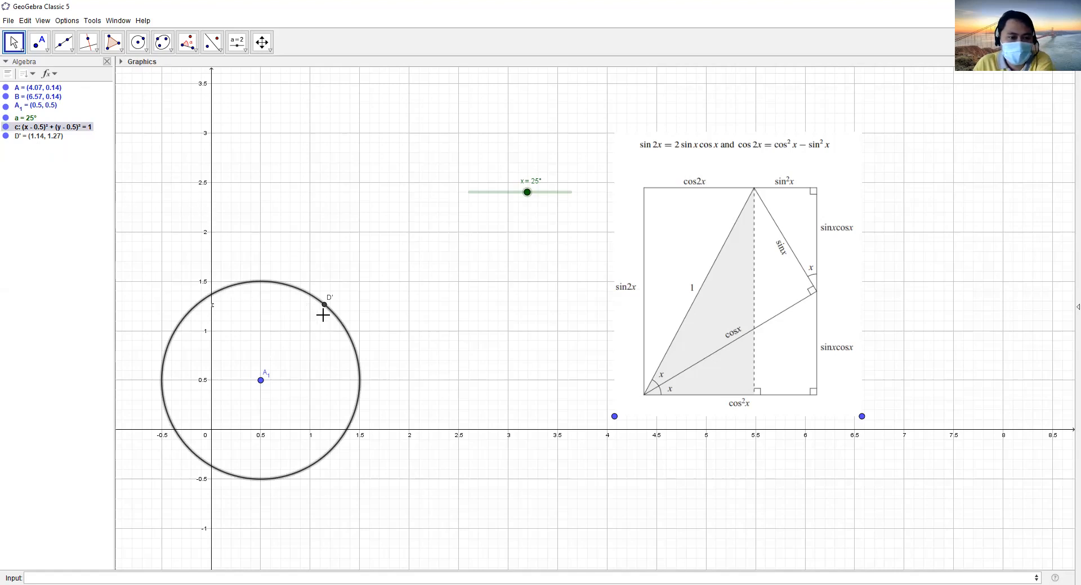
key(Delete)
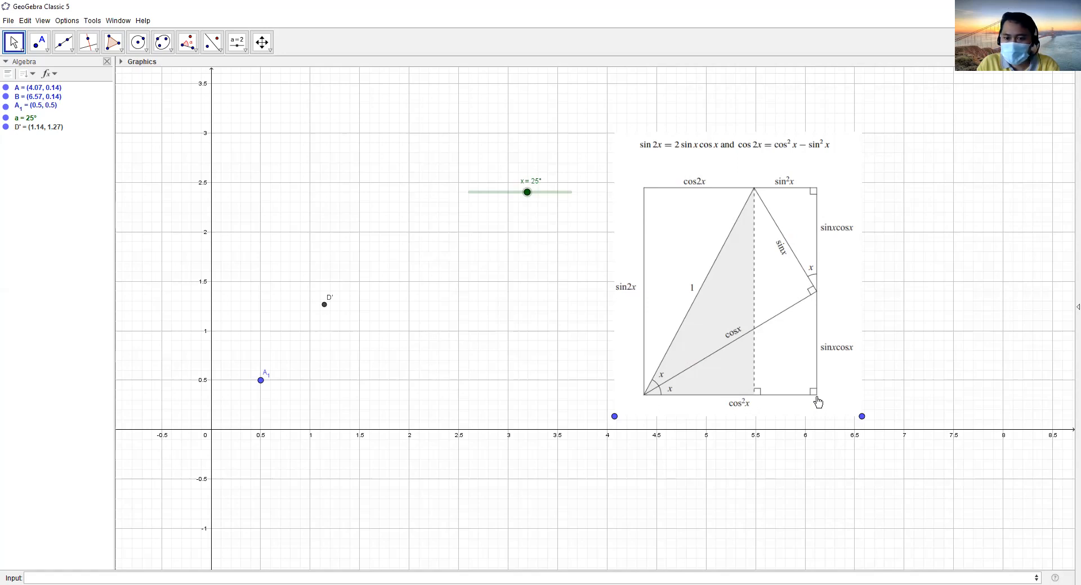
- Rename point D' as A_{6}
right_click(325, 306)
click(370, 387)
text(A)
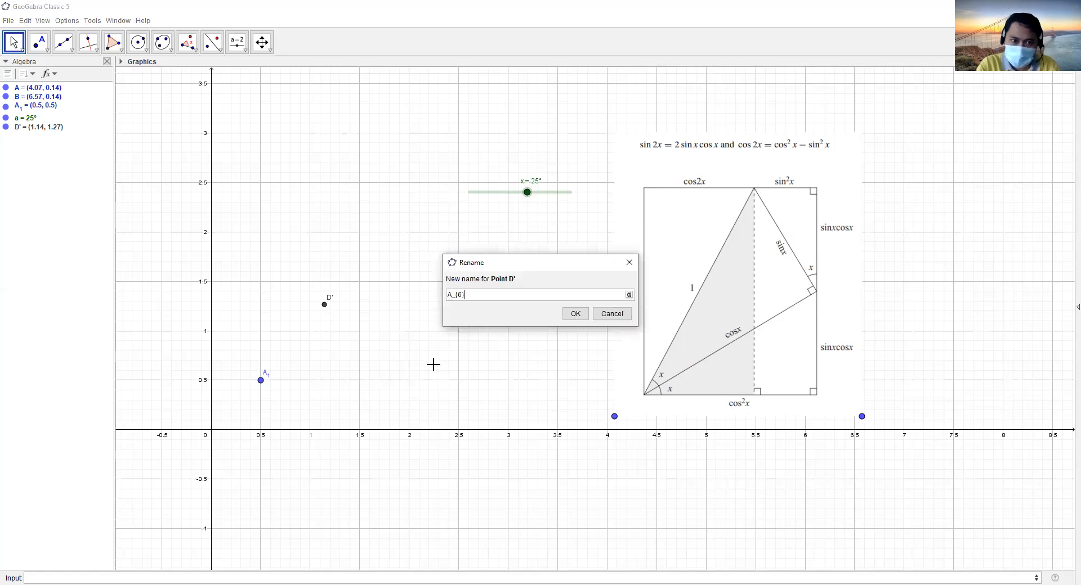
text(_{6})
key(Return)
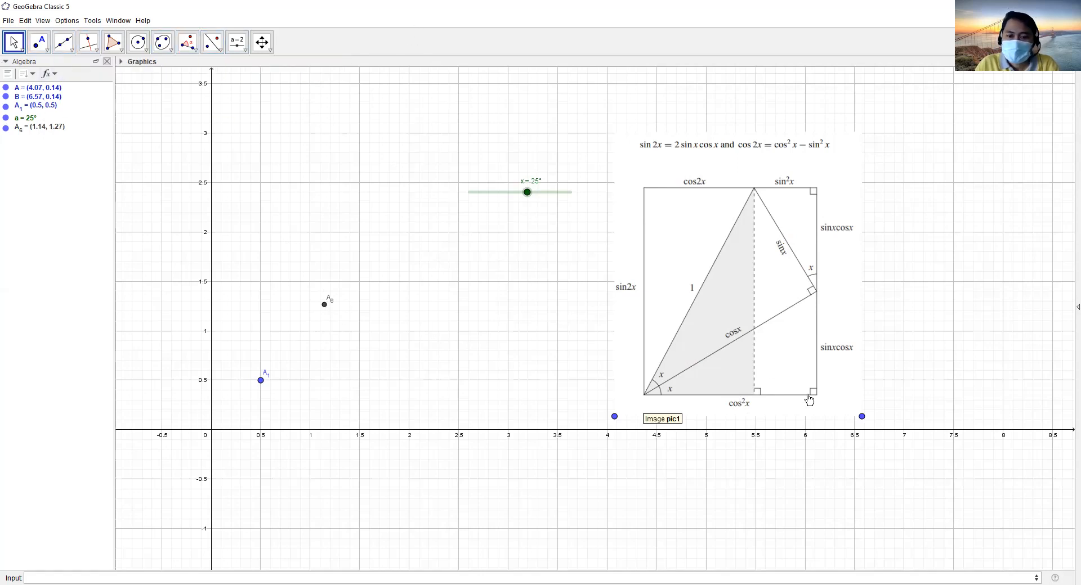
- Set the x slider to 18° and create the segment b_{8} from A₁ to A₆
drag(527, 193, 573, 192)
drag(355, 160, 508, 225)
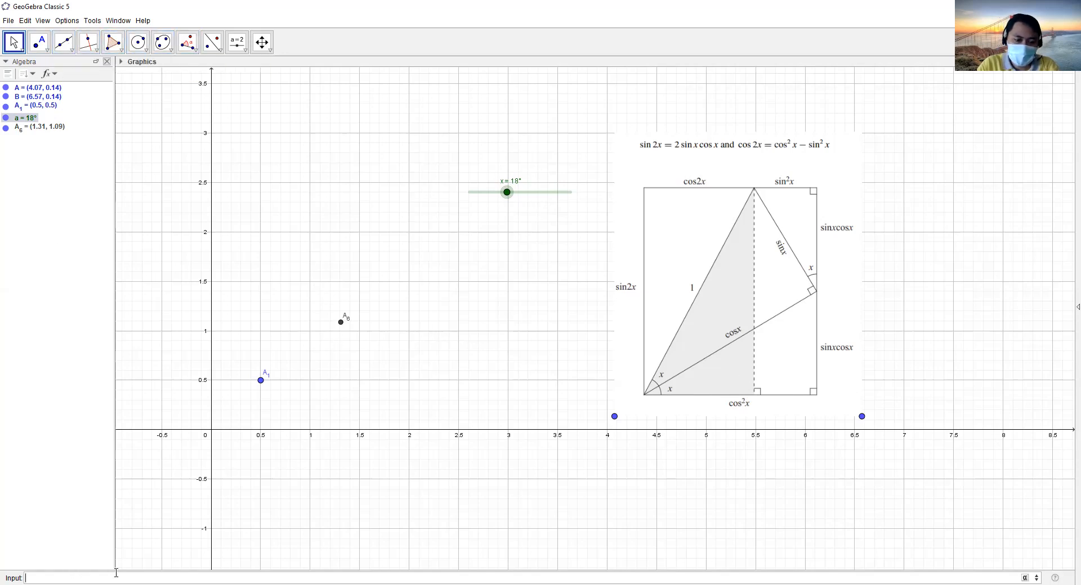
text(segmet)
key(BackSpace)
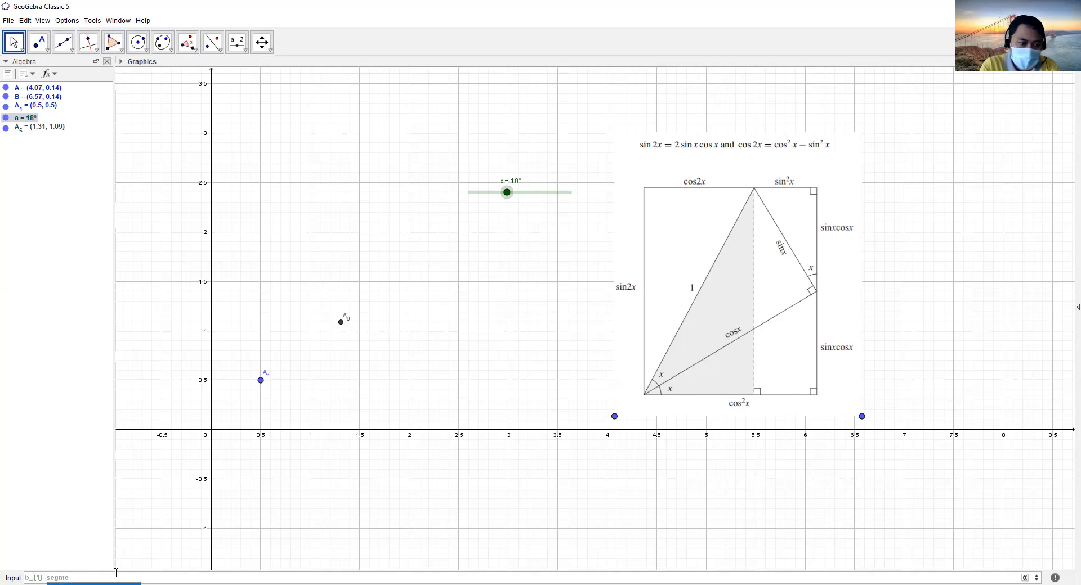
text(ent)
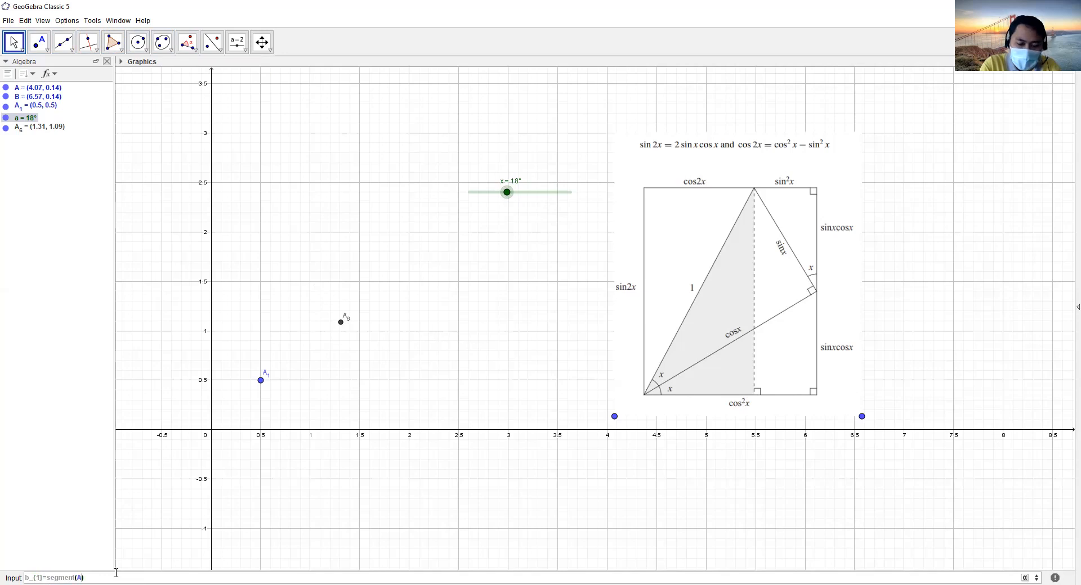
text((A_{1},A)
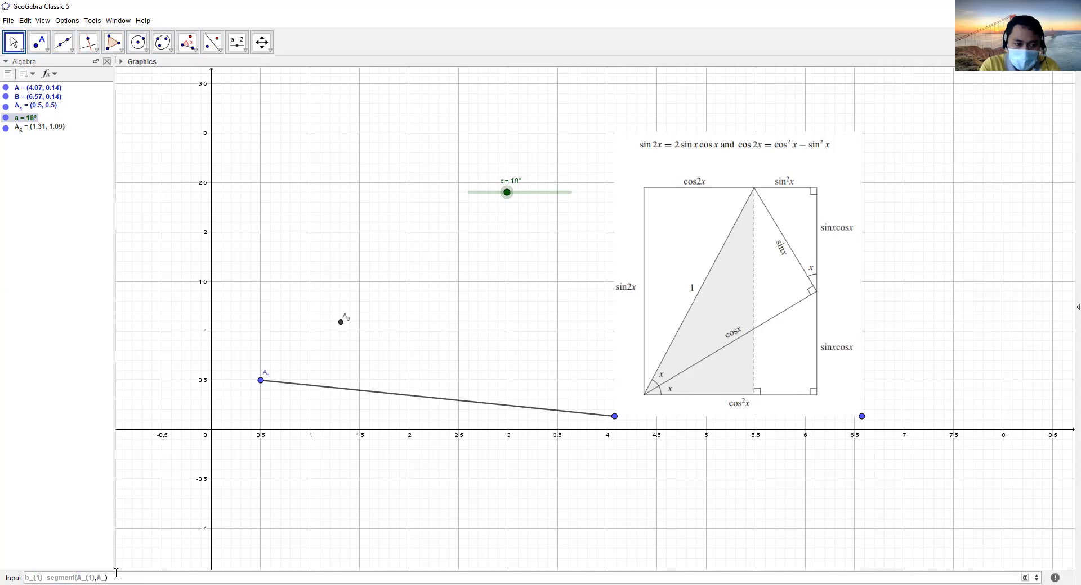
text(_{6)
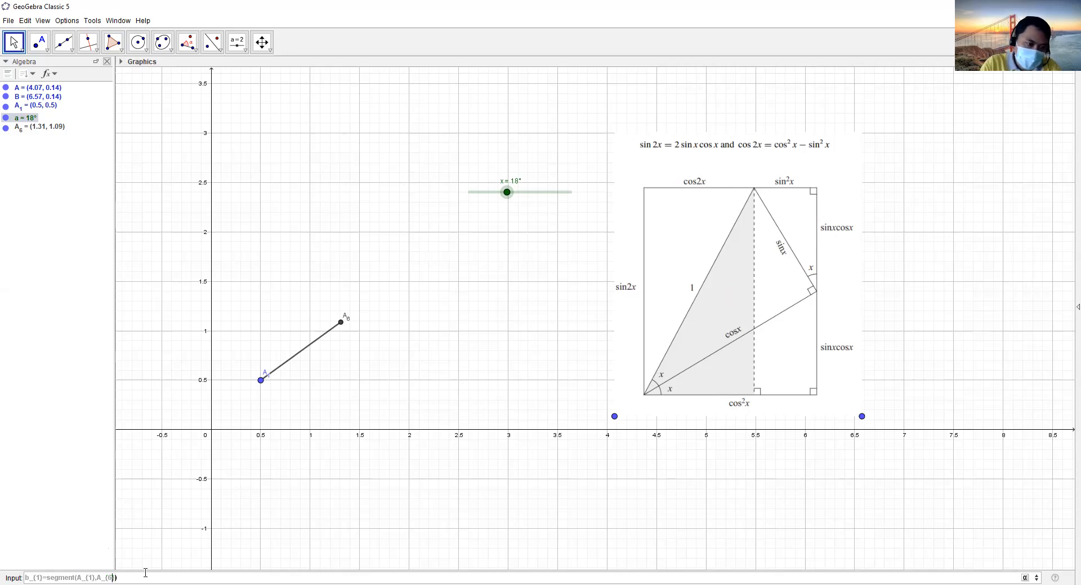
key(BackSpace)
text(8)
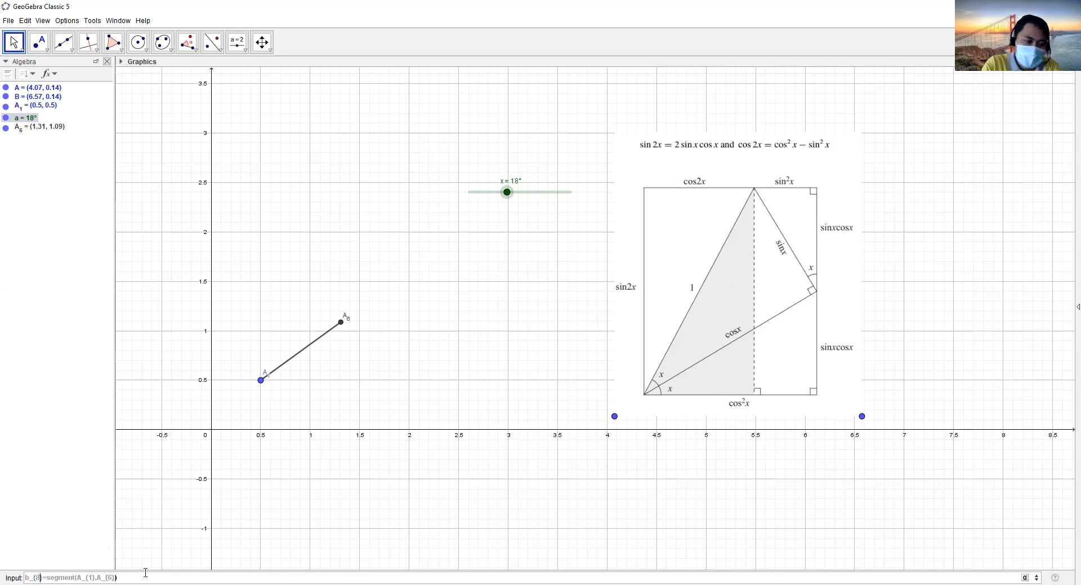
key(ctrl+a)
key(Return)
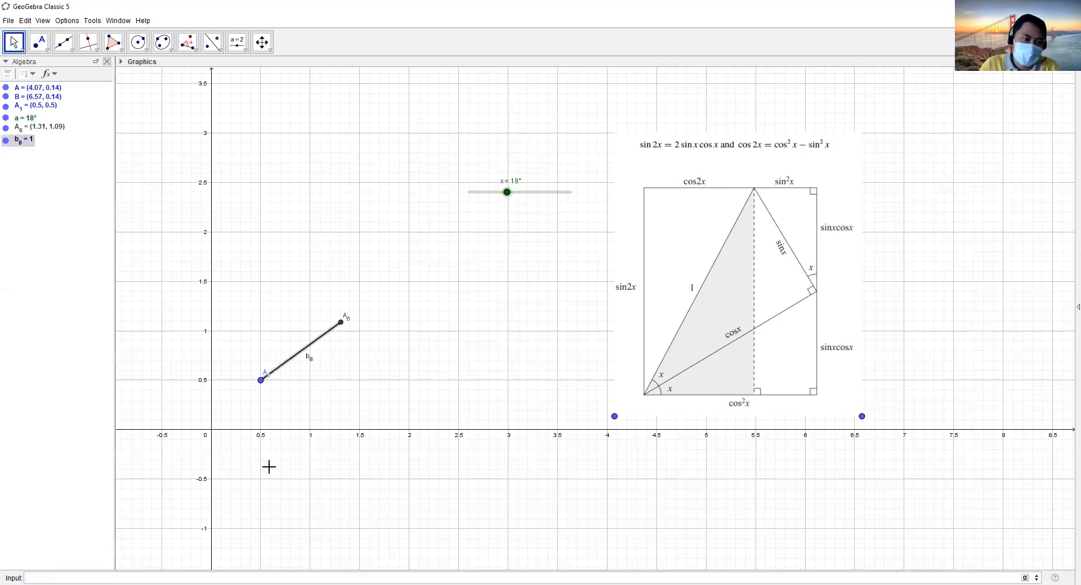
- Set the x slider to 9° and measure the distance between A₁ and A₆
drag(501, 191, 482, 242)
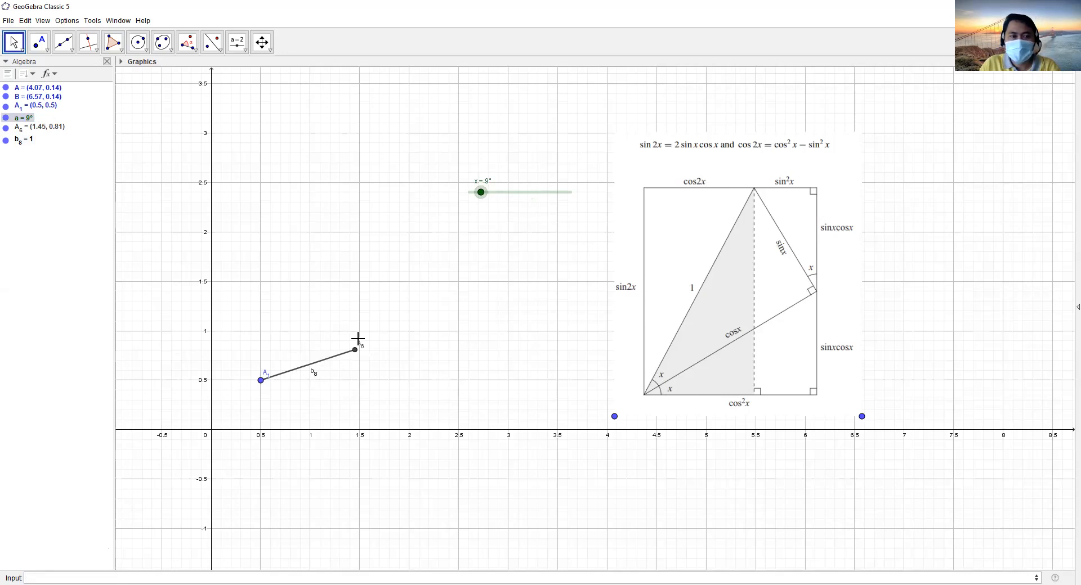
click(188, 43)
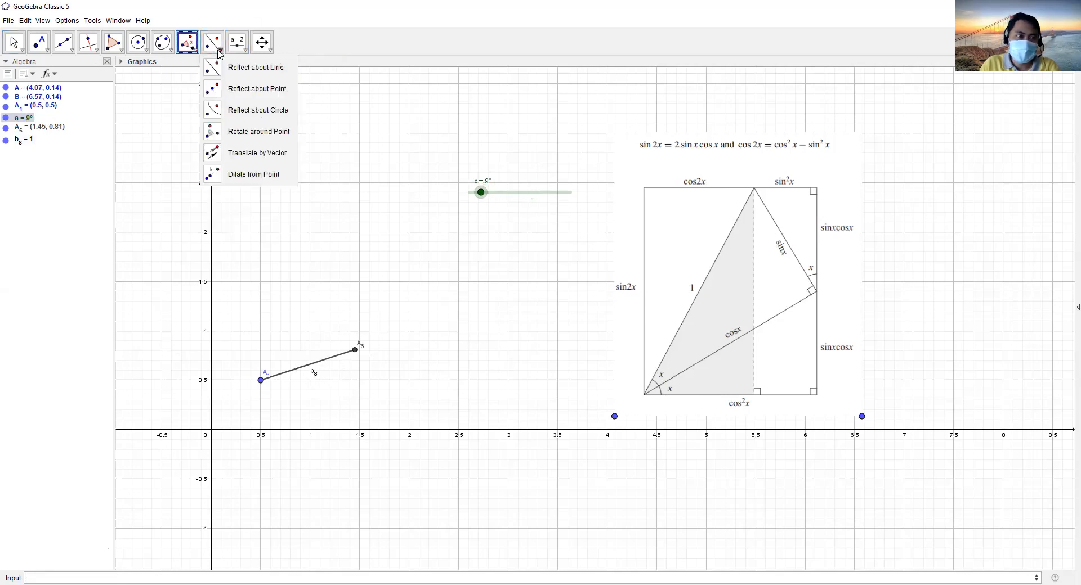
click(184, 114)
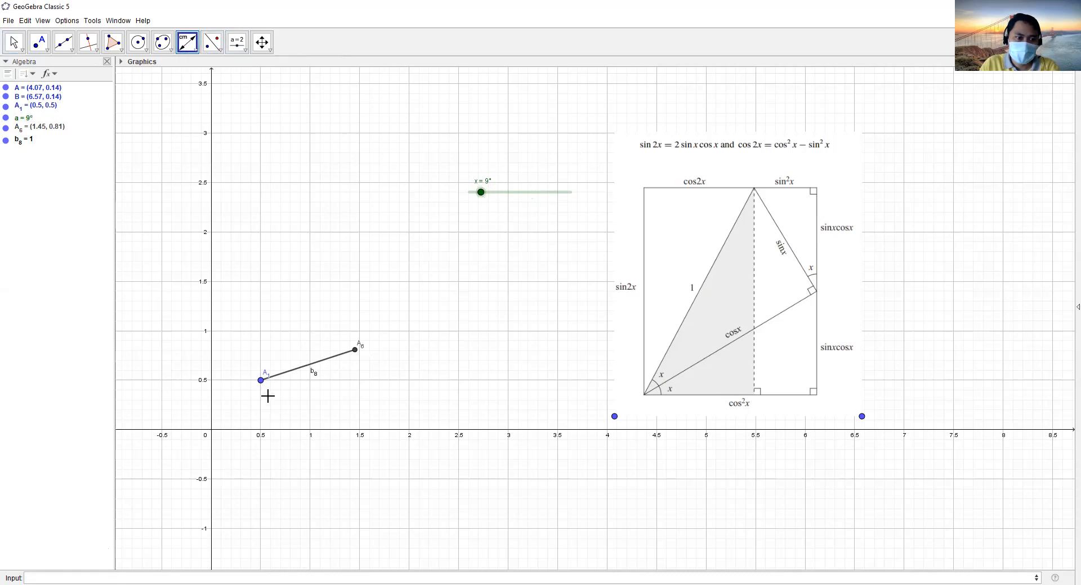
click(262, 383)
click(355, 351)
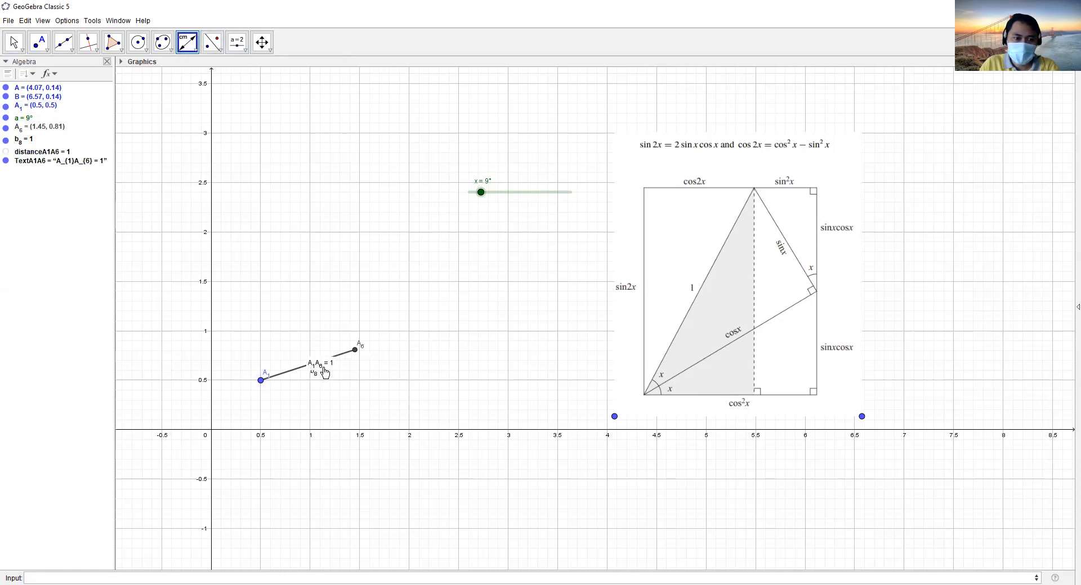
- Delete the text label of the A₁A₆ distance measurement, keeping the distance value itself
click(14, 42)
click(38, 164)
key(Delete)
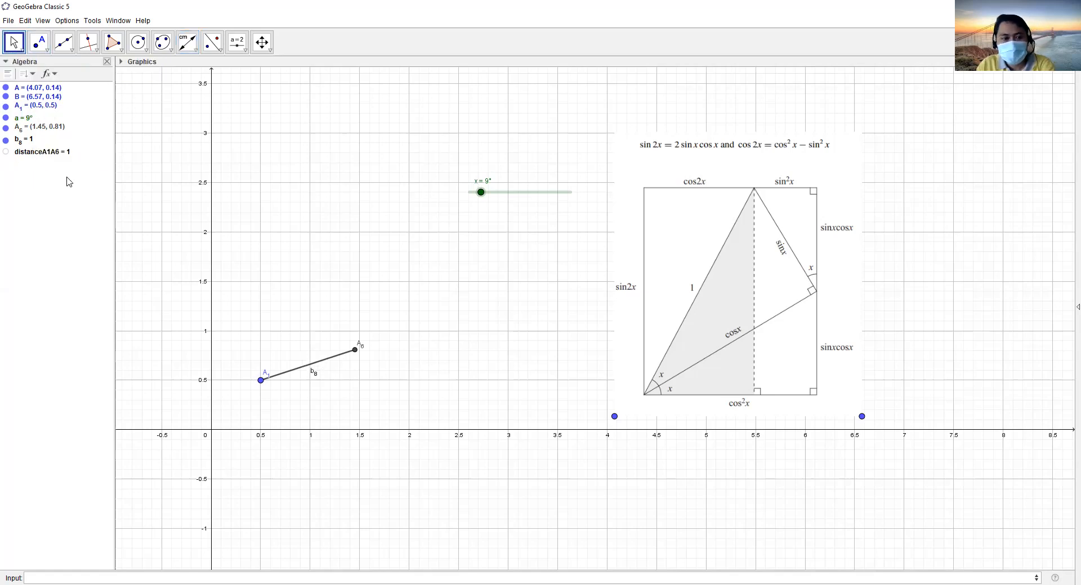
click(190, 48)
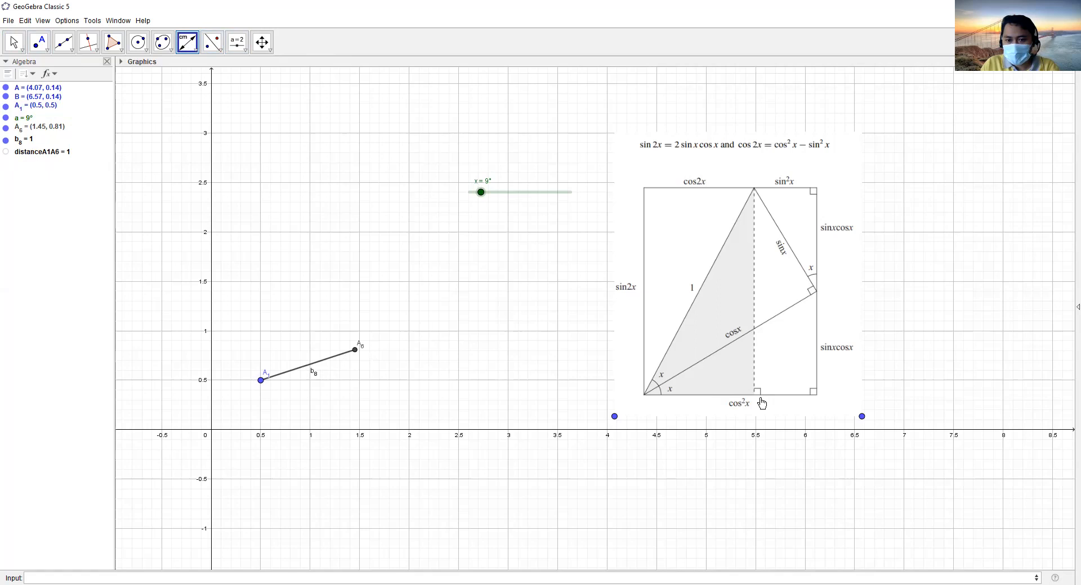
key(Escape)
- Set the x slider to 23° and define point A_{2} as (x(A_{6}), y(A_{1})), directly below A₆
drag(481, 197, 513, 222)
key(Right)
key(Right)
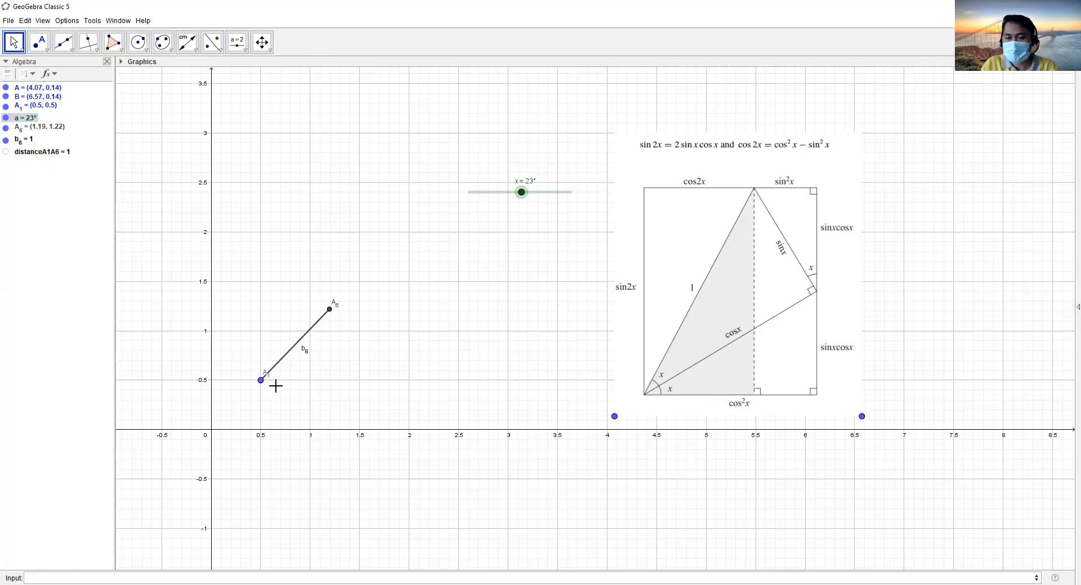
click(171, 572)
text(A_{A)
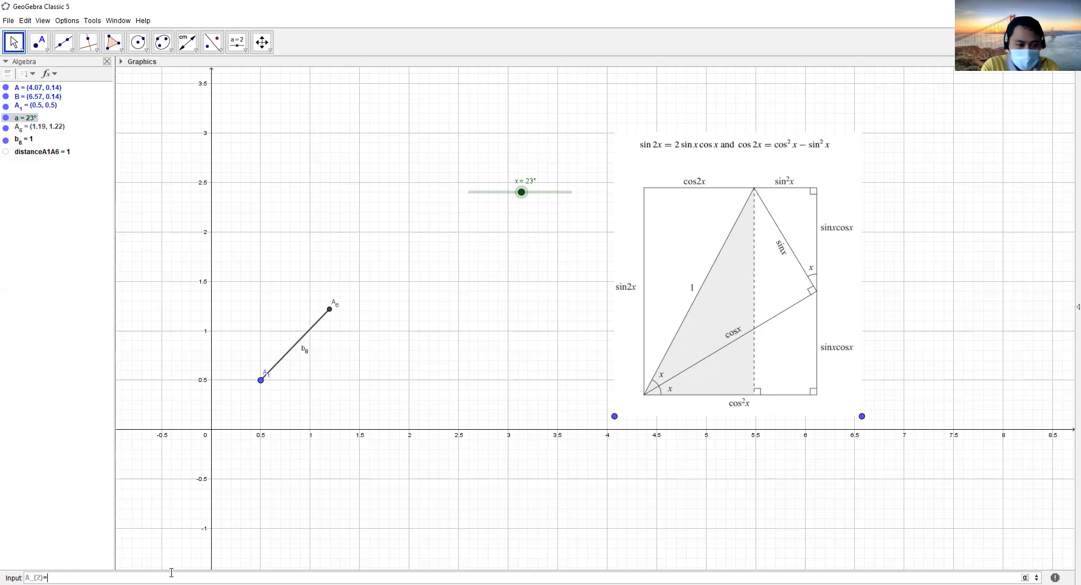
text(x(A_{6}))
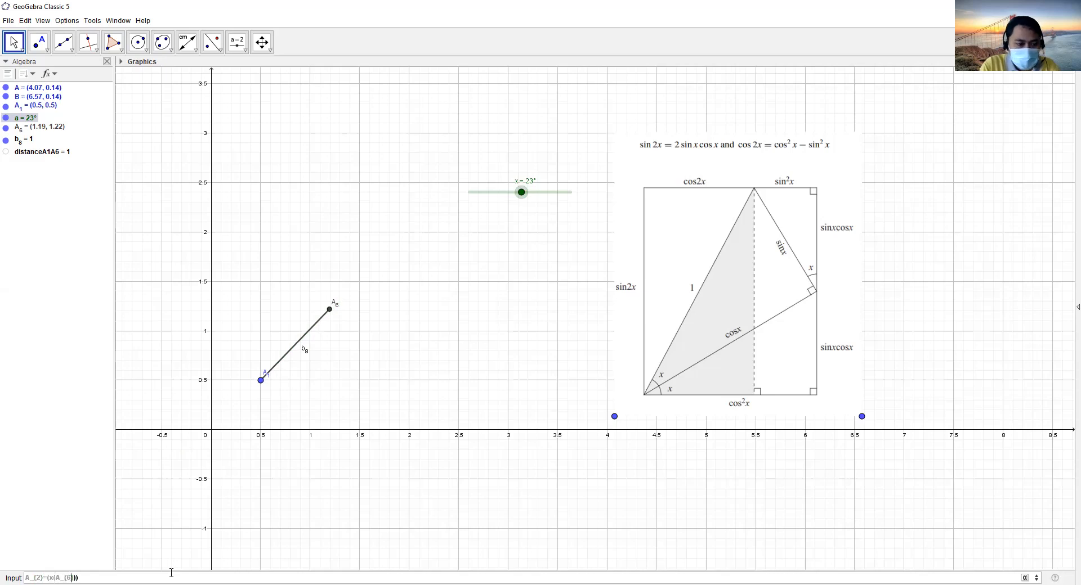
text(,y(A)
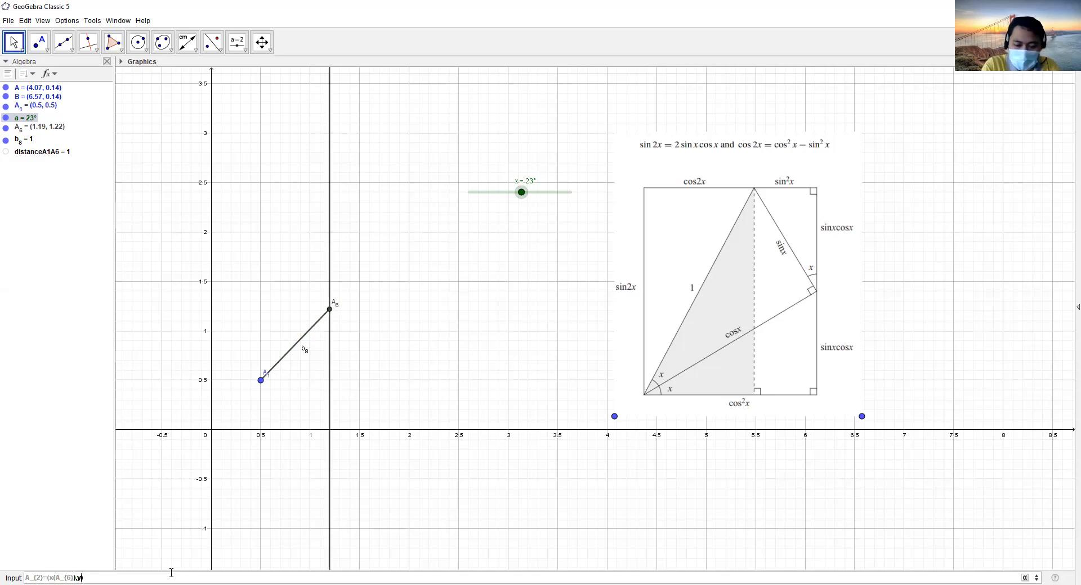
text(_{)
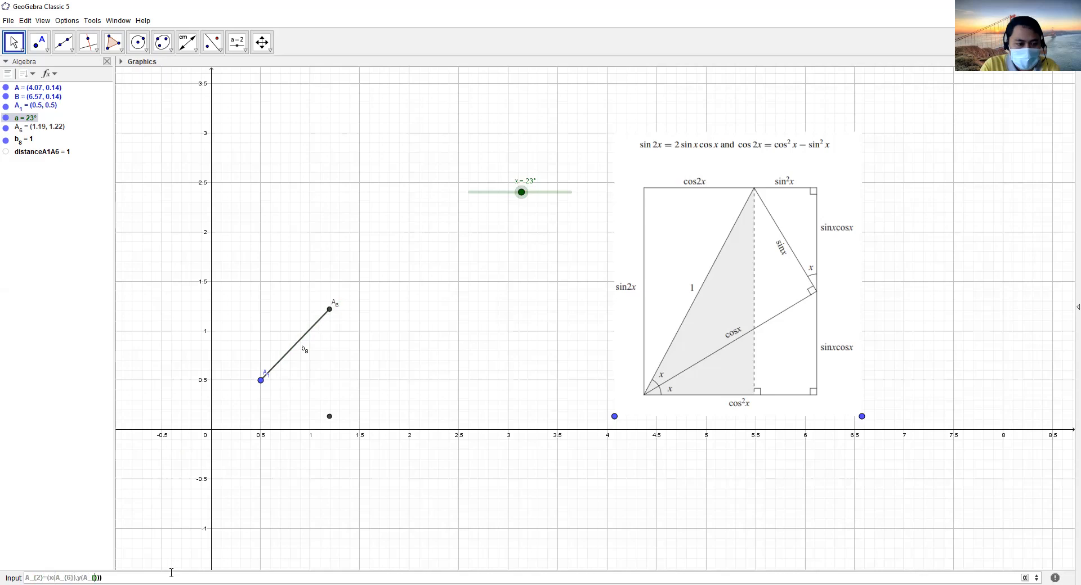
text(1)
key(Return)
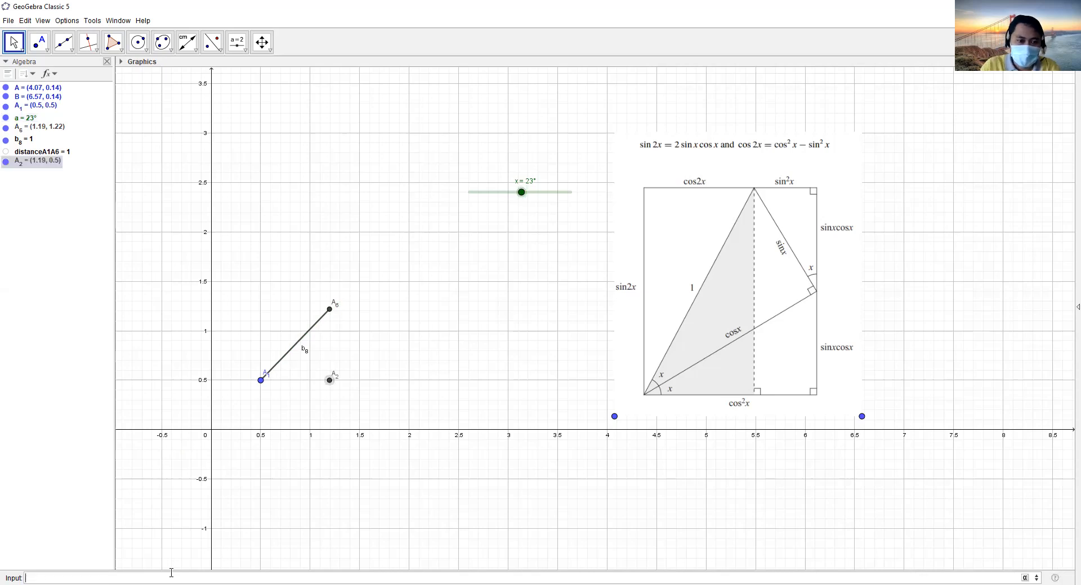
- Set the x slider to 26° and create the segment b_{1} from A₁ to A₂
drag(521, 192, 529, 234)
text(b_{1}=segment)
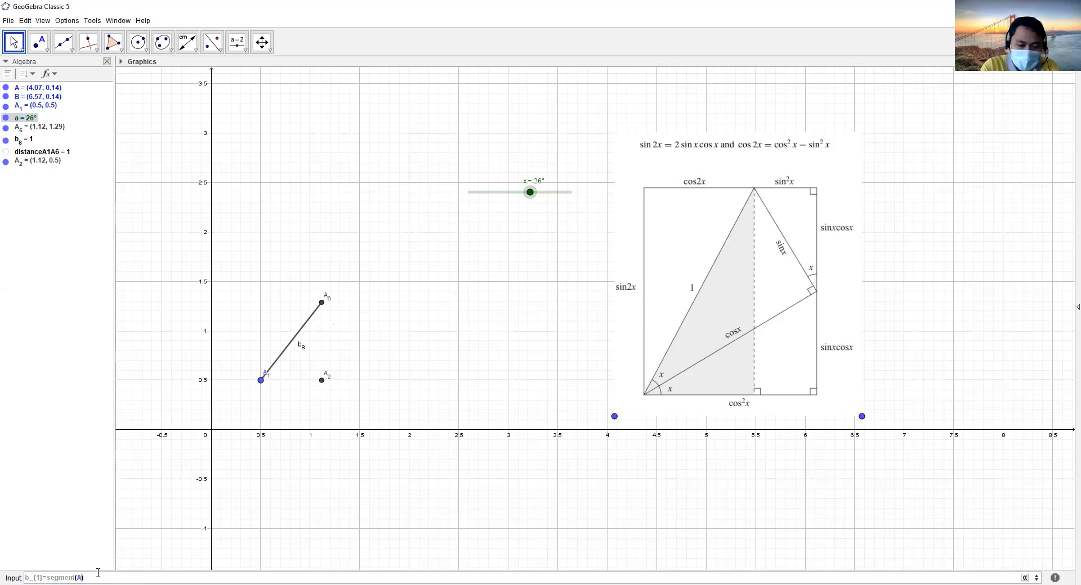
text((A_{1},A_{2})
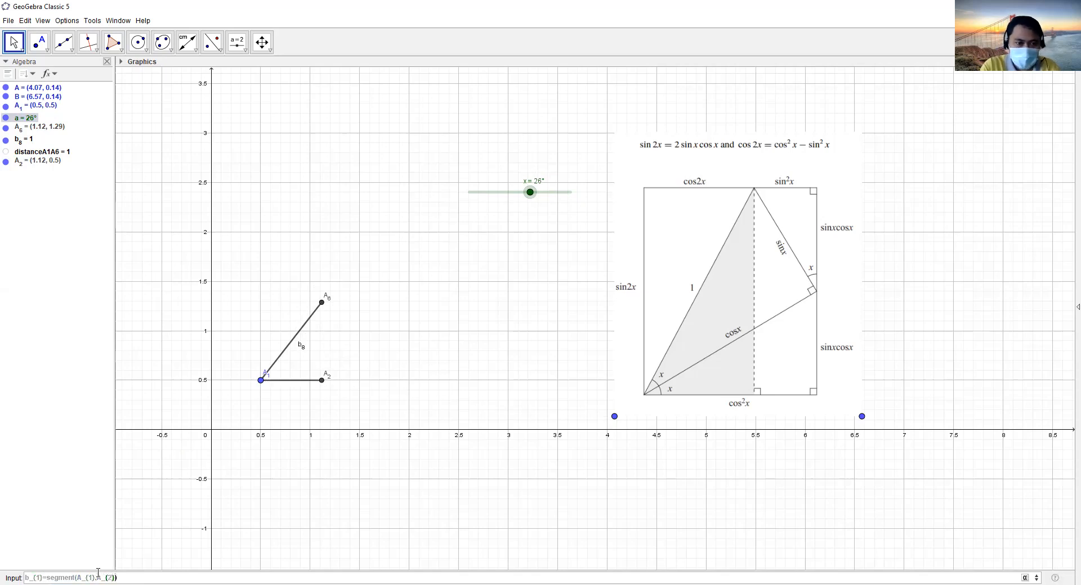
key(Return)
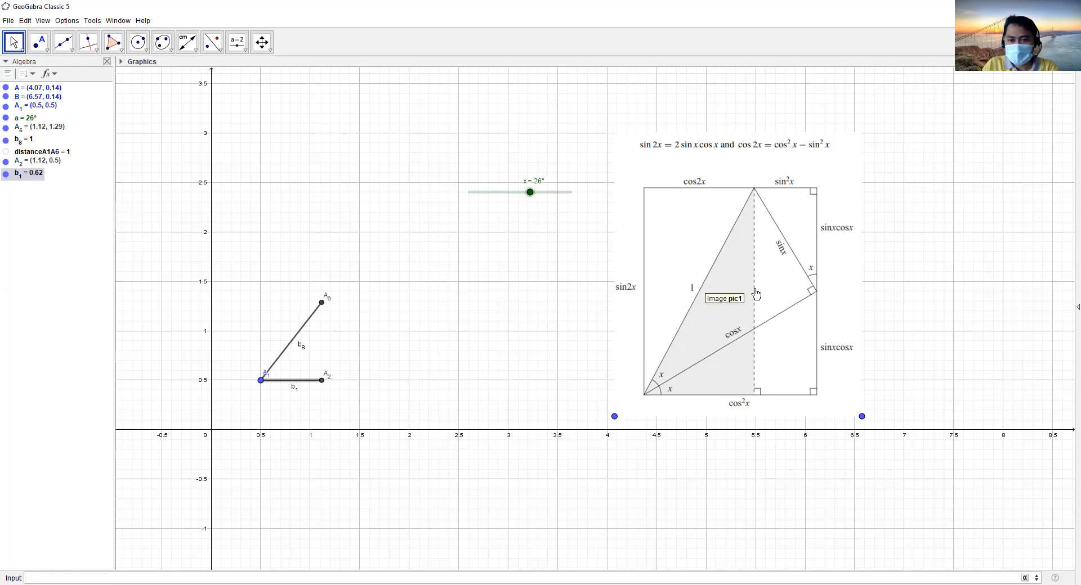
- Create the segment b_{9} from A₂ to A₆
click(240, 572)
text(b)
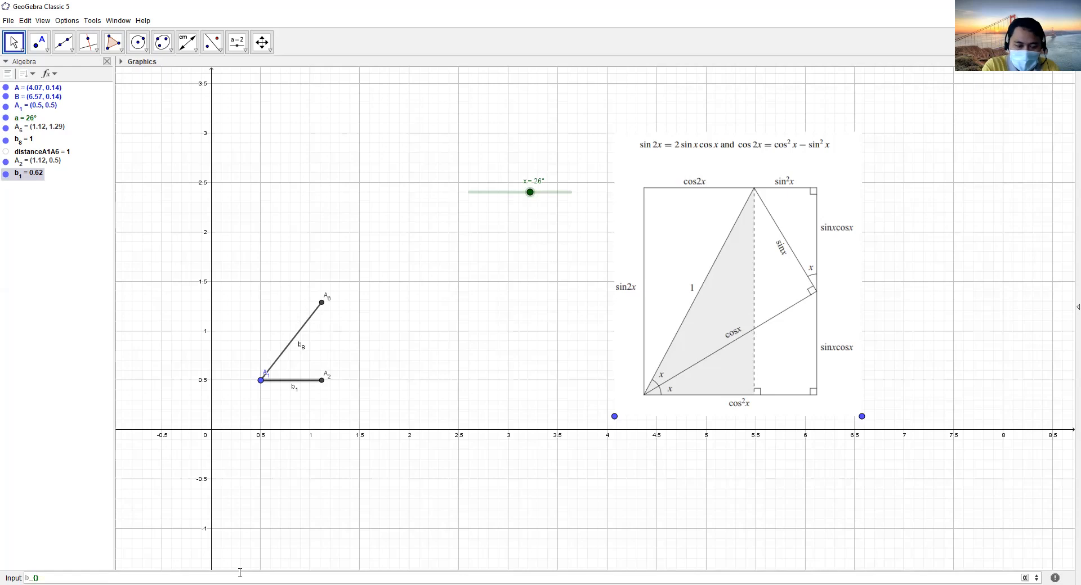
text(_{9}=segment(A_{2},A_{)
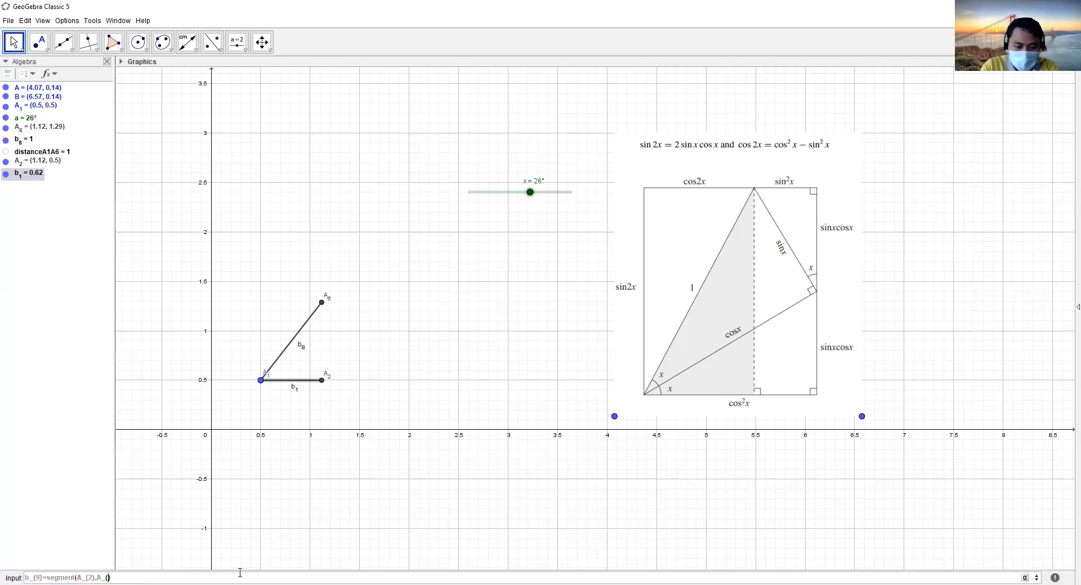
text())
key(Return)
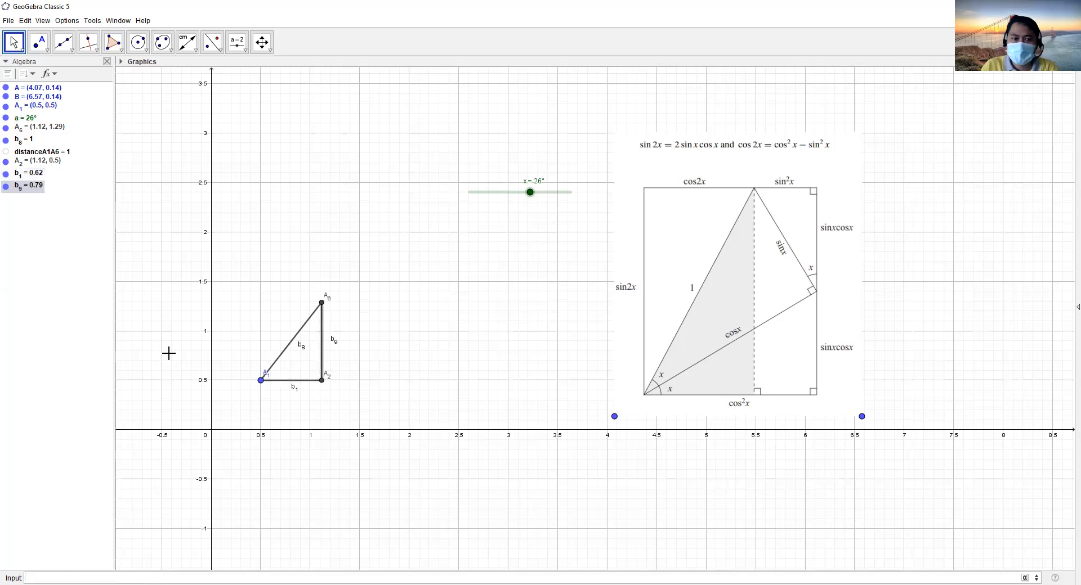
click(20, 43)
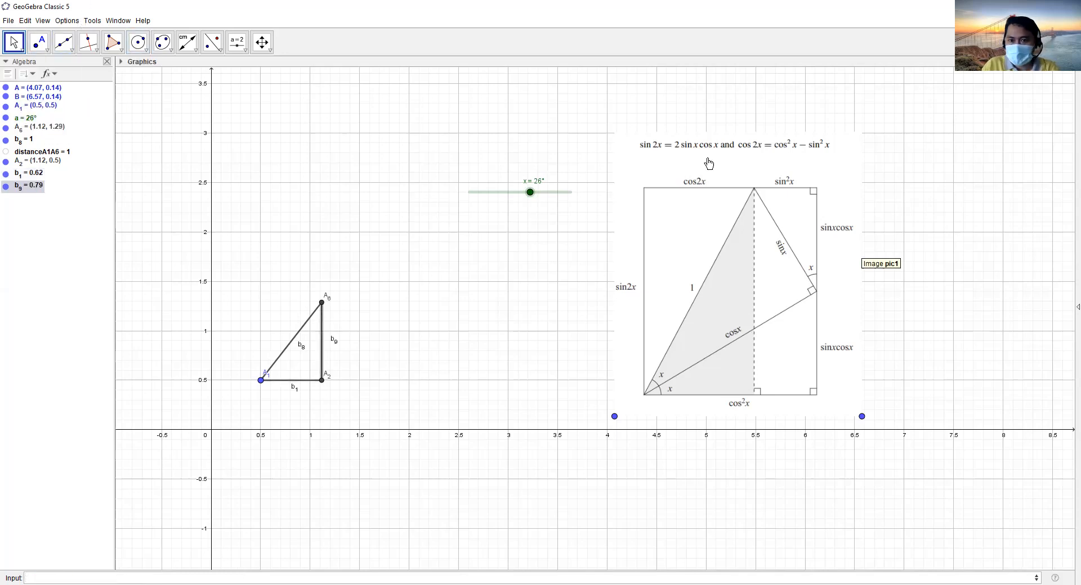
- Give the vertical segment b₉ a short-dashed line style
right_click(319, 347)
click(368, 440)
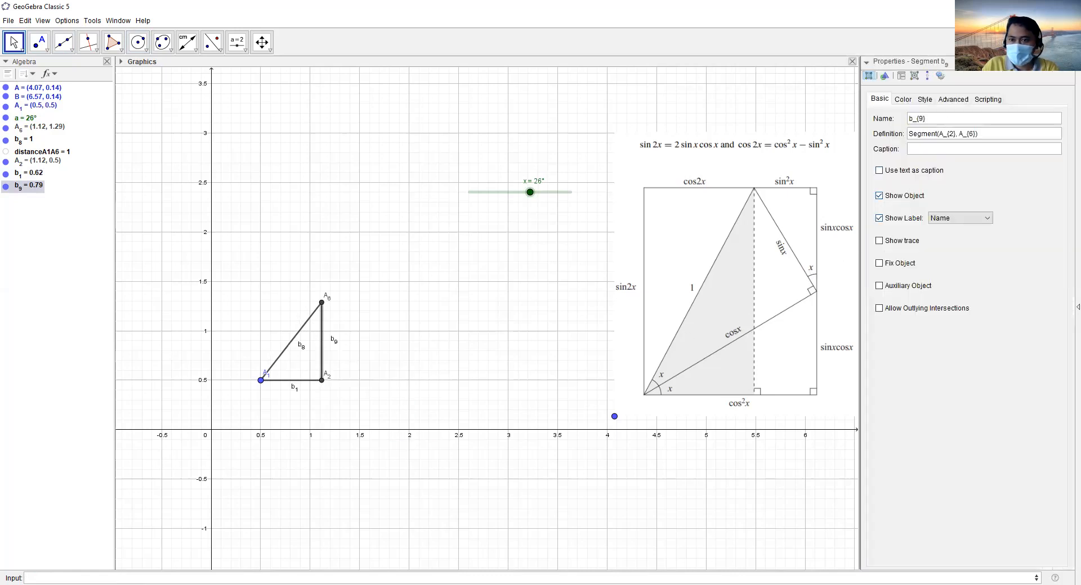
click(907, 103)
click(926, 104)
click(913, 104)
click(926, 103)
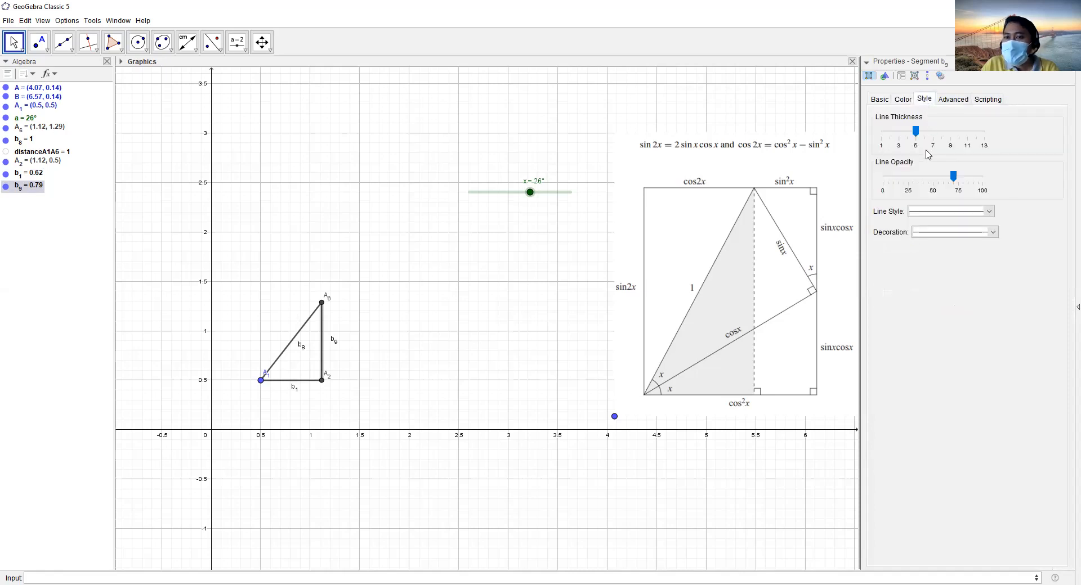
click(986, 212)
click(973, 213)
click(973, 213)
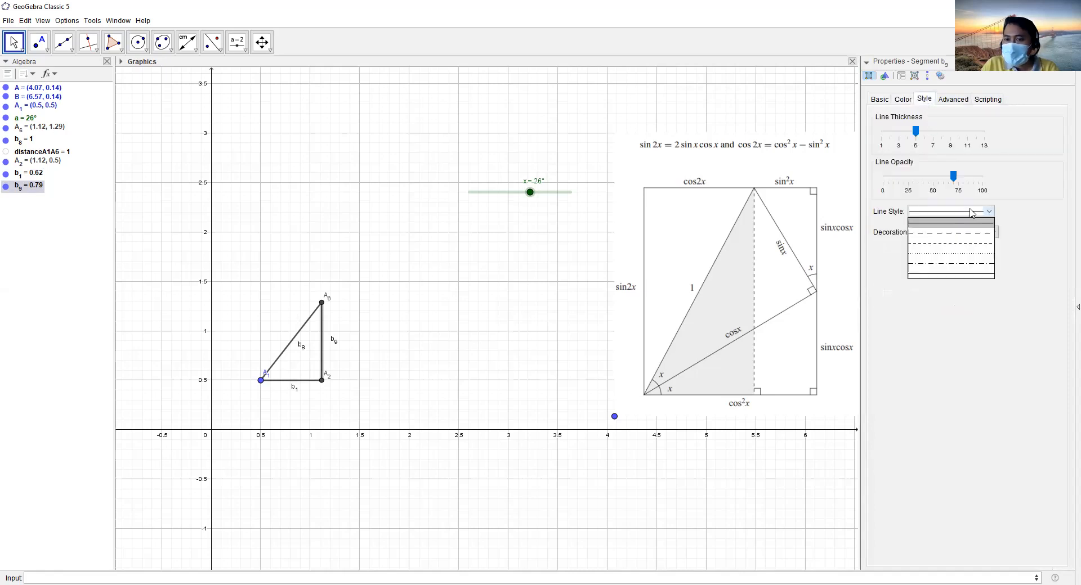
click(951, 243)
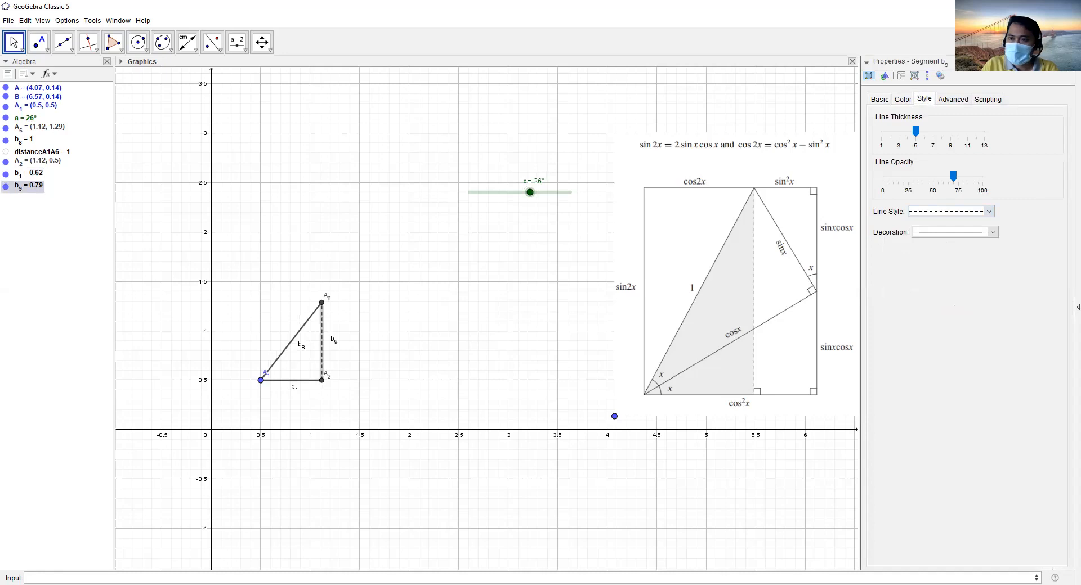
click(852, 61)
- Move and shrink the reference picture so its lower corners A and B lie at (2.76, 0.58) and (4, 0.6)
scroll(379, 313, up, 4)
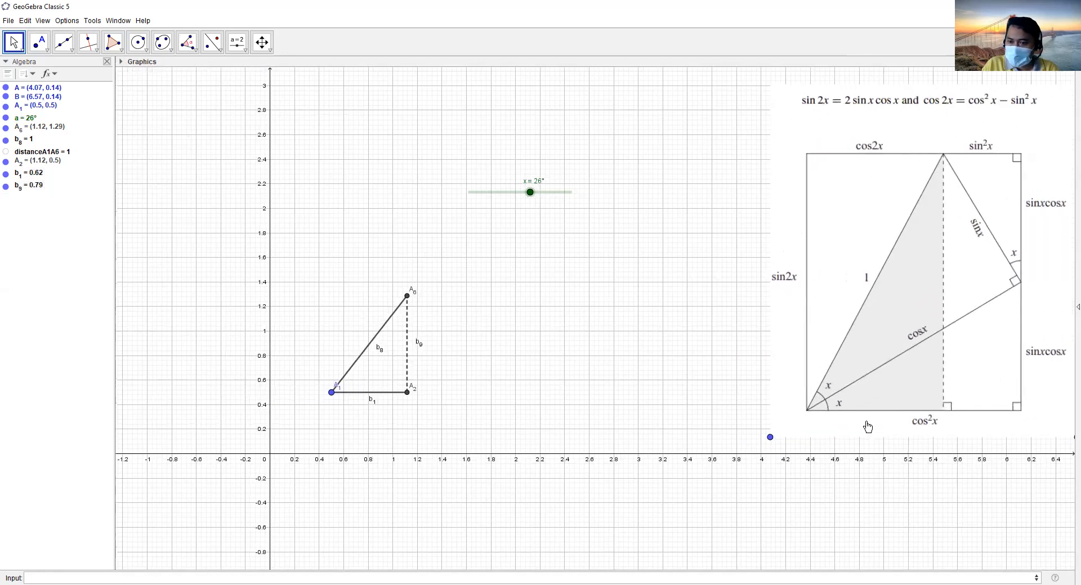
drag(1029, 399, 866, 345)
drag(916, 384, 760, 380)
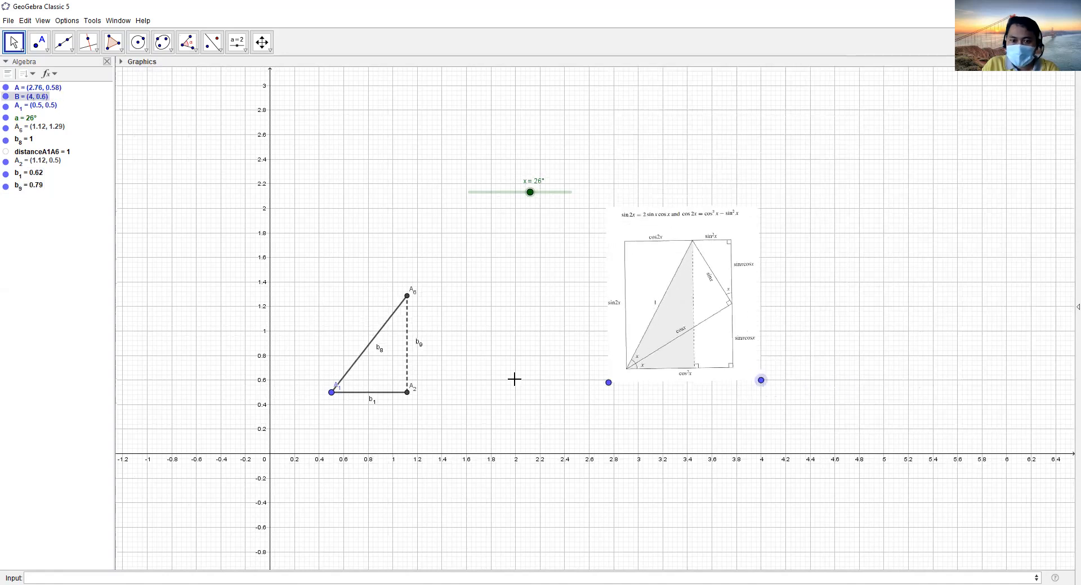
drag(472, 366, 494, 342)
scroll(494, 341, up, 3)
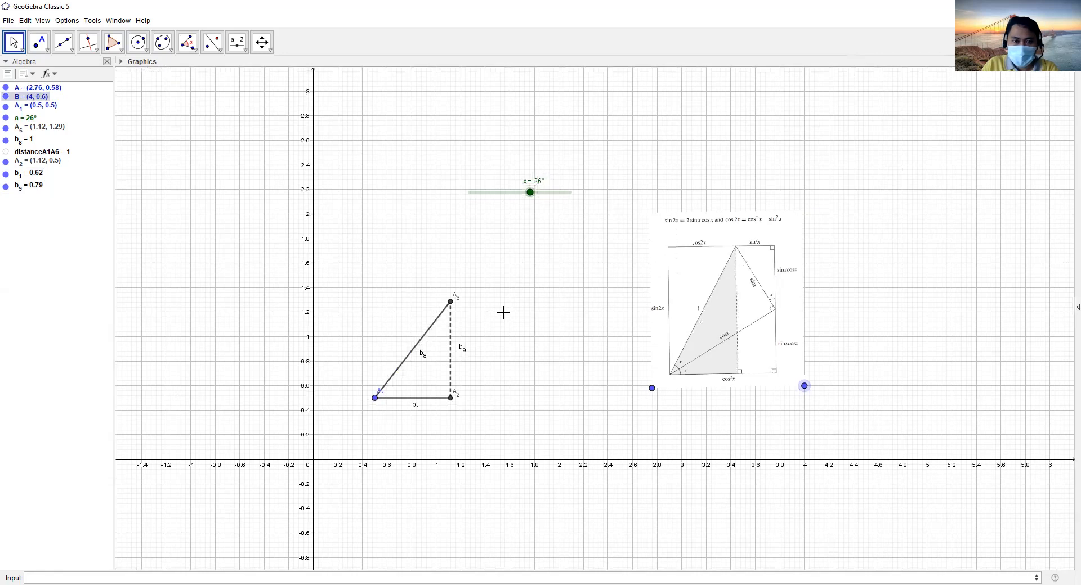
drag(509, 273, 496, 278)
- Set the x slider to 19° and define point A_{7} as (x(A_{1}), y(A_{6})), directly above A₁
drag(530, 193, 511, 214)
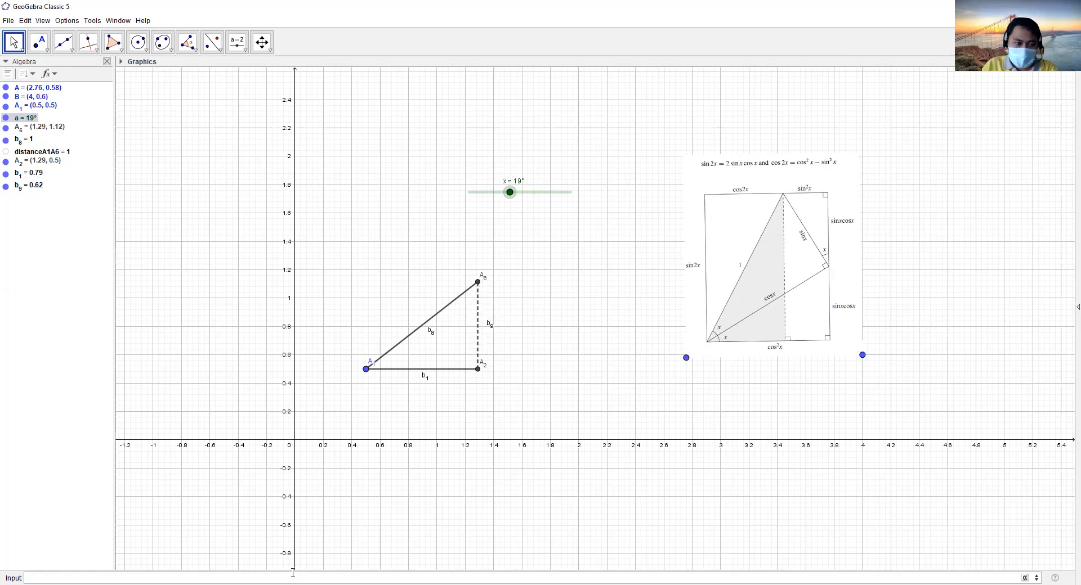
text(A_{7}=)
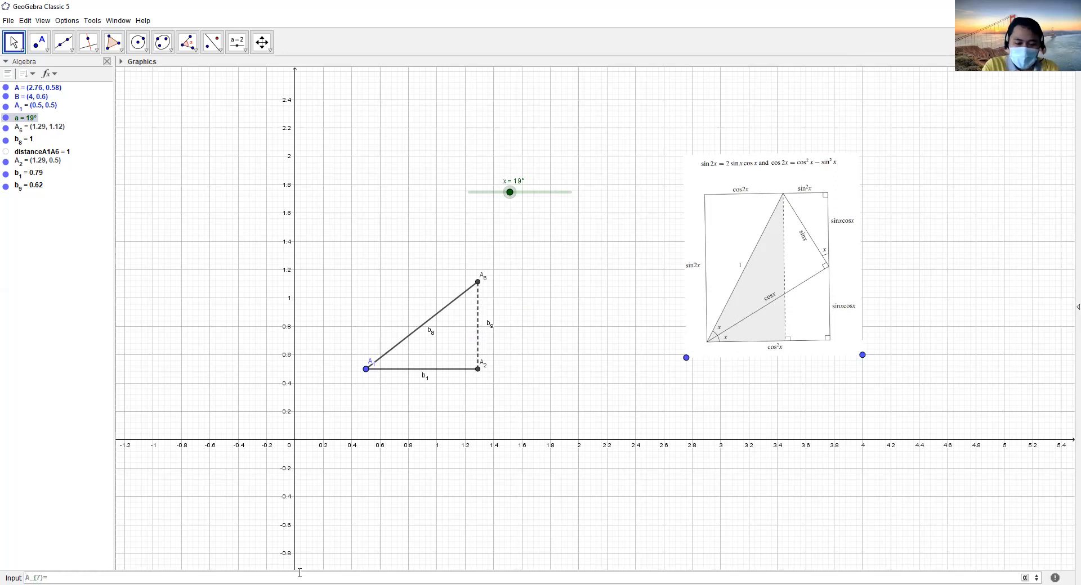
text((x()
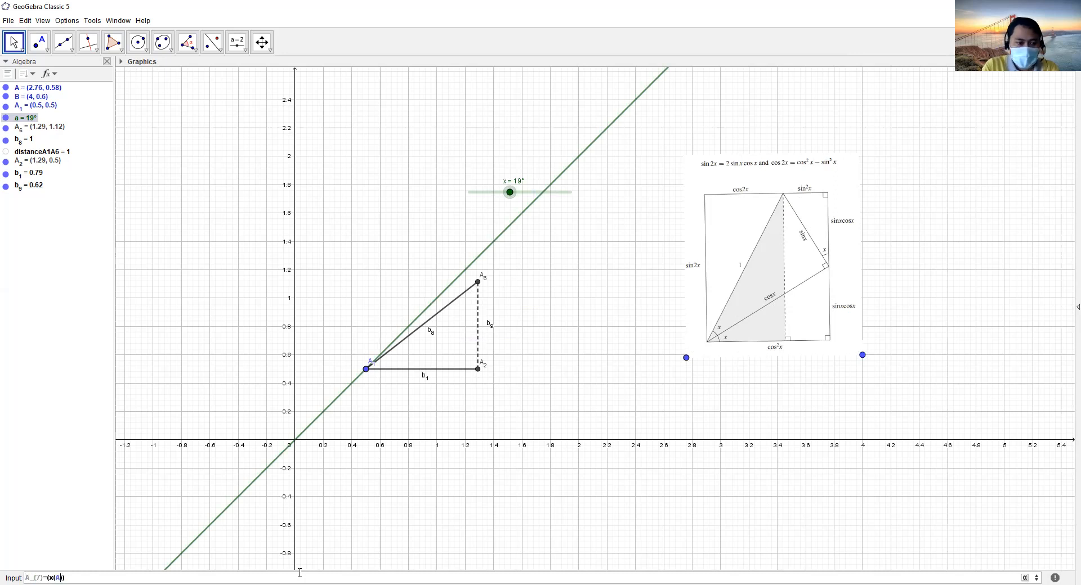
text(A_{1)
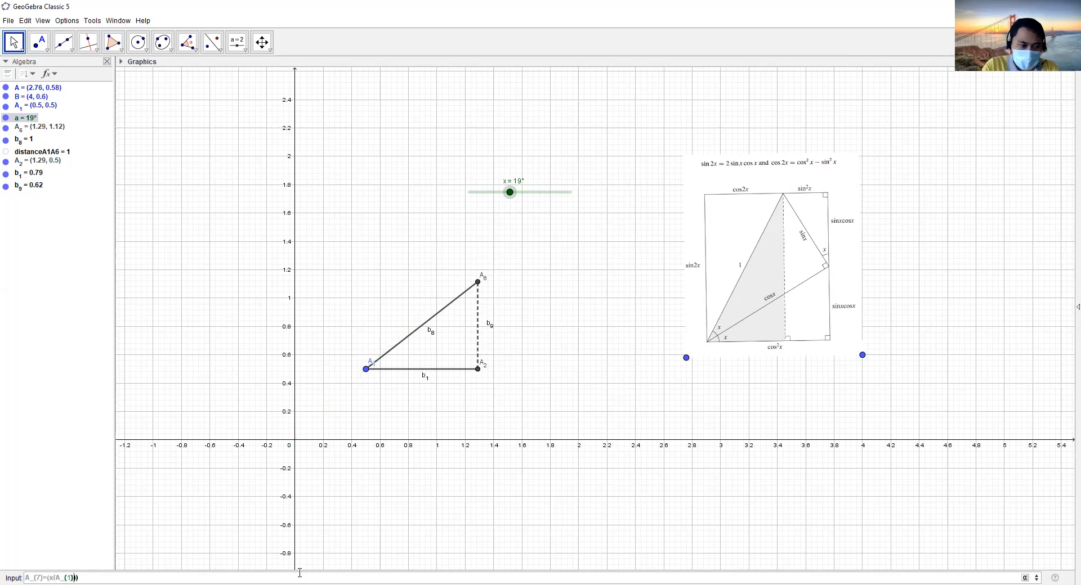
text(,)
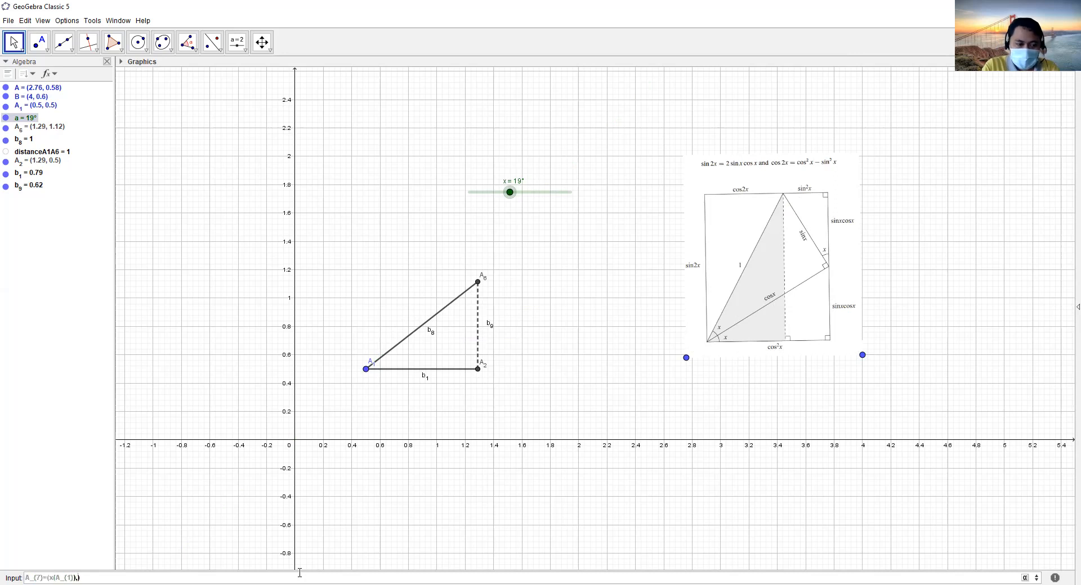
text(y()
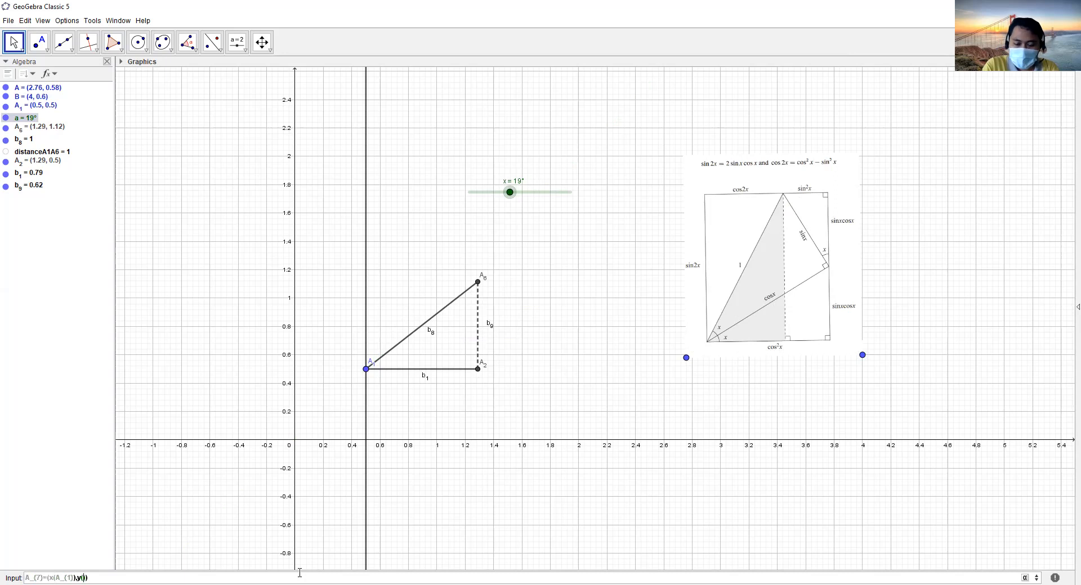
text(A_{)
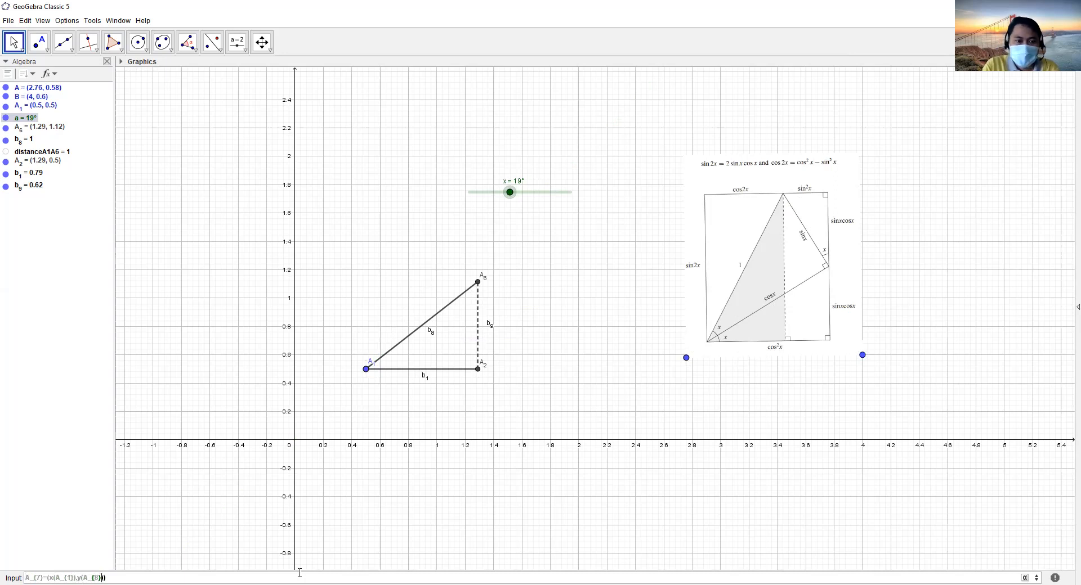
text(6)
key(Return)
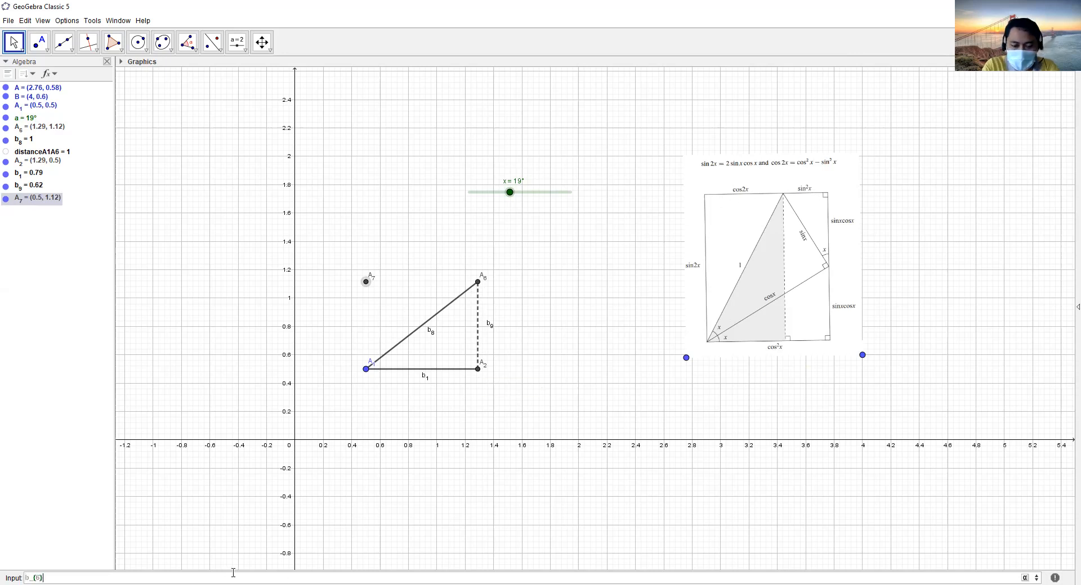
- Create the segment b_{6} from A₆ to A₇
text(gment(A_{)
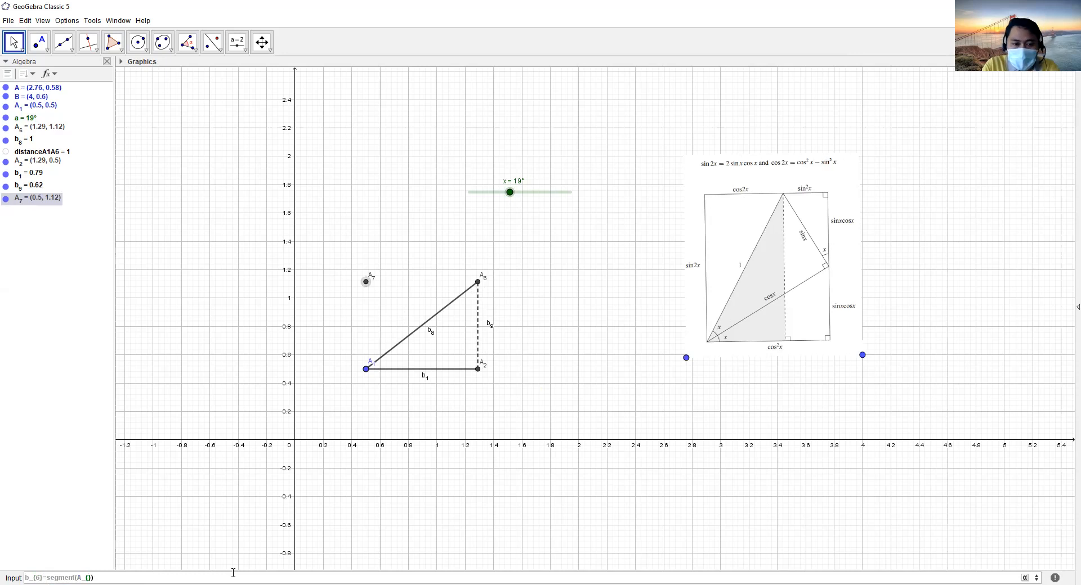
text(A_{)
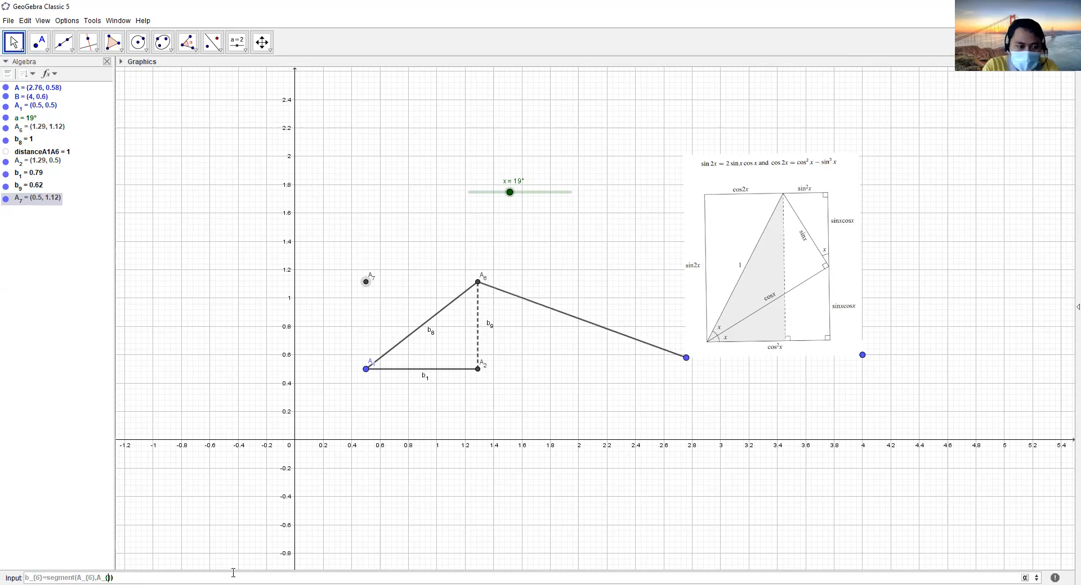
text(7)
key(Return)
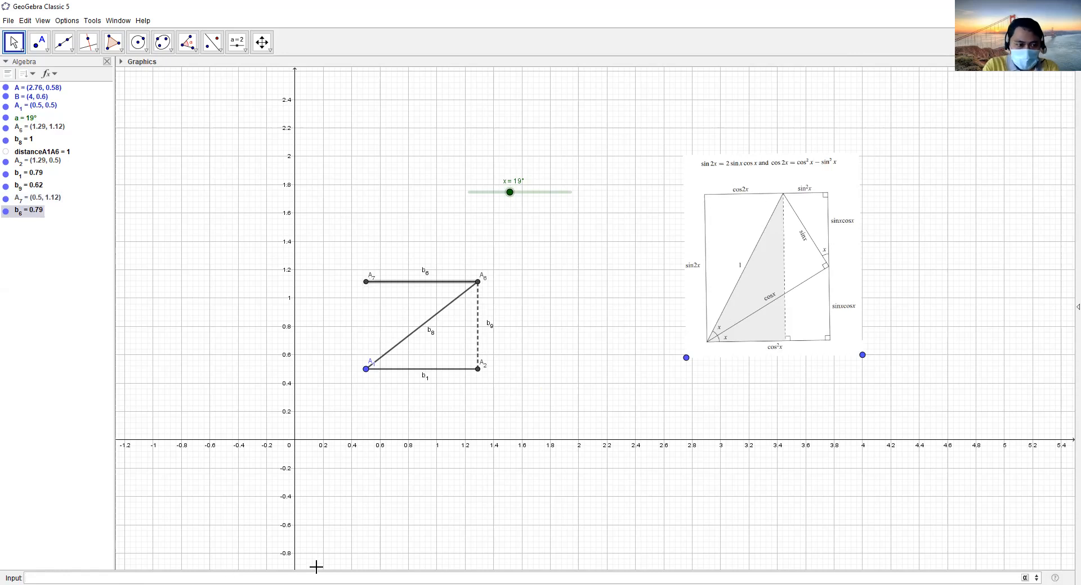
- Create the segment b_{7} from A₁ to A₇
text(b_{7}=segment()
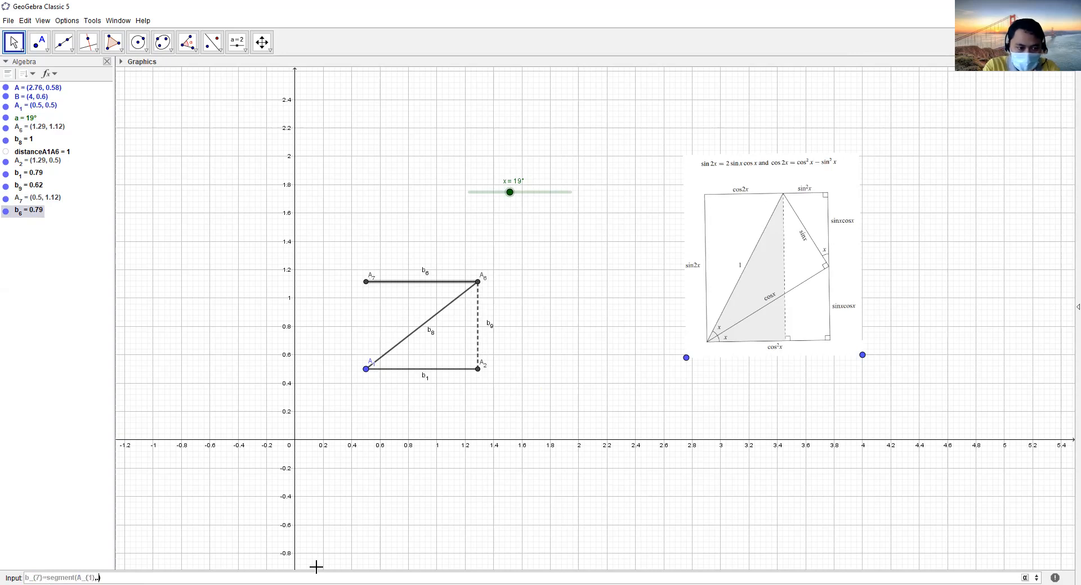
text(A_)
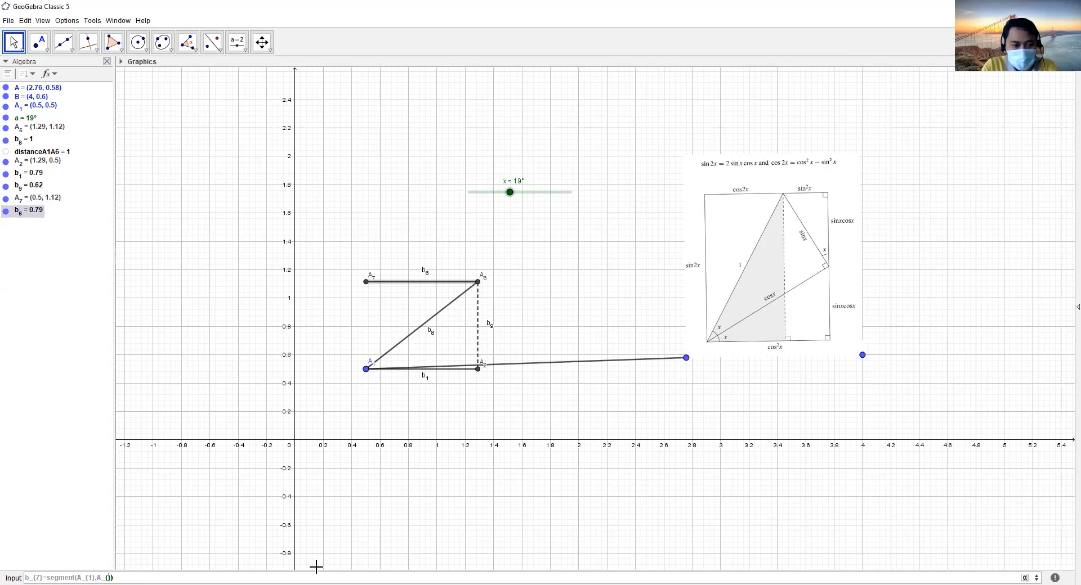
text({7})
key(Return)
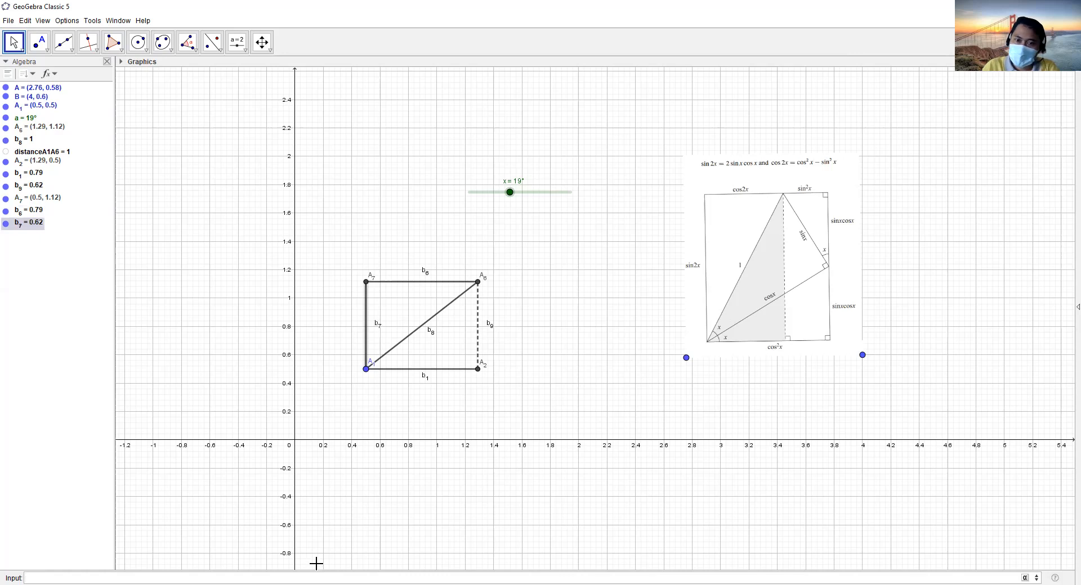
- Set the x slider to 21° and construct the angle bisector of angle A₆A₁A₂
drag(509, 193, 515, 216)
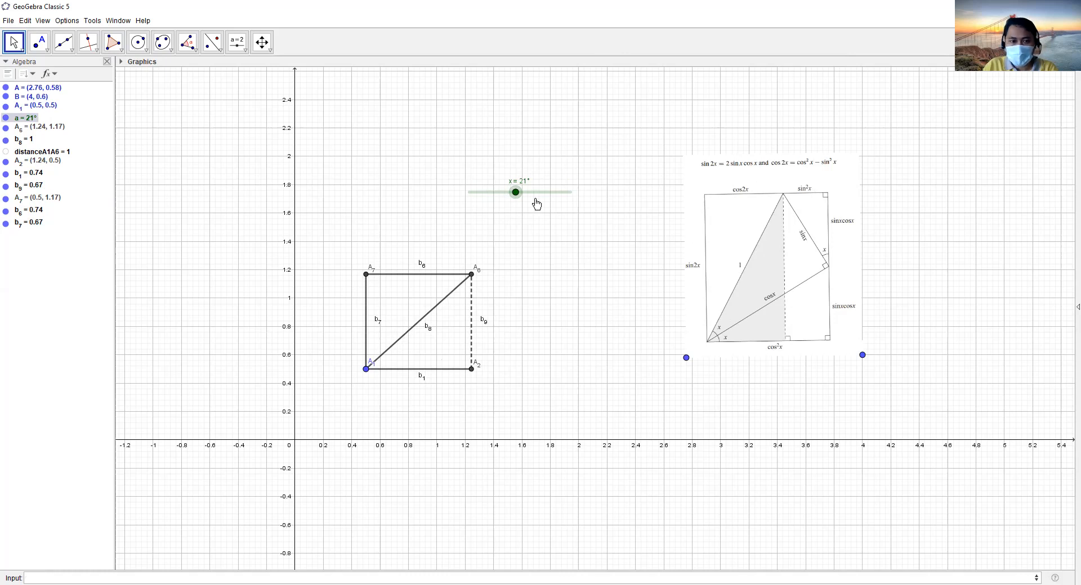
mouse_move(516, 192)
mouse_down()
mouse_move(543, 193)
mouse_move(516, 193)
mouse_up()
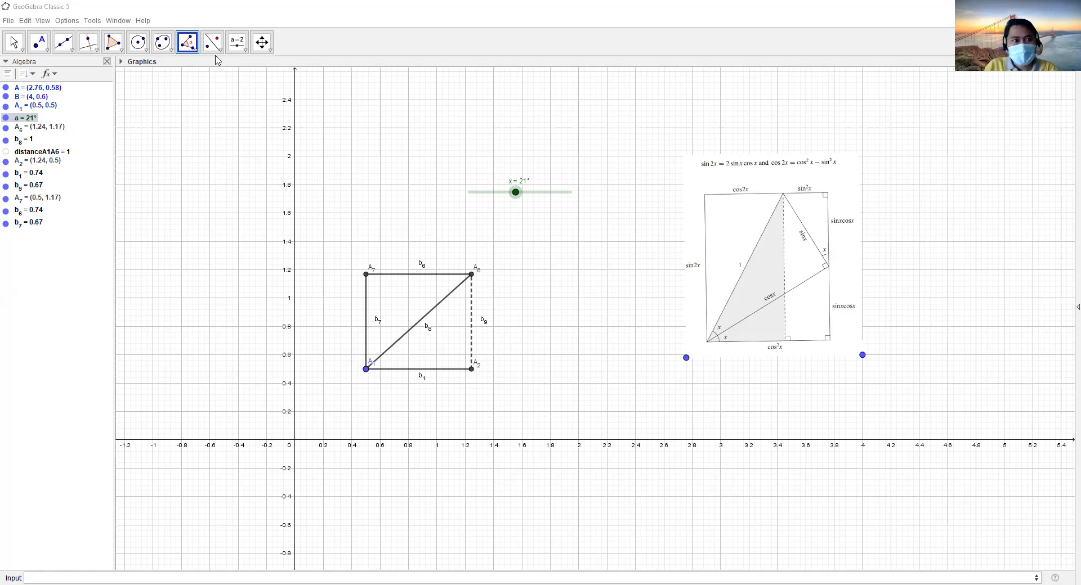
click(66, 53)
mouse_move(88, 52)
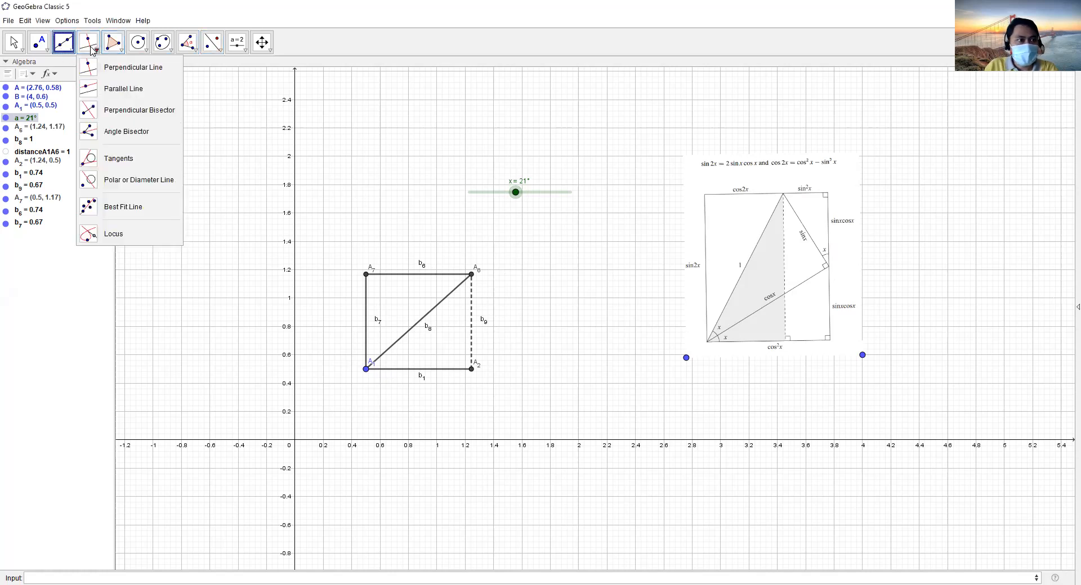
click(94, 133)
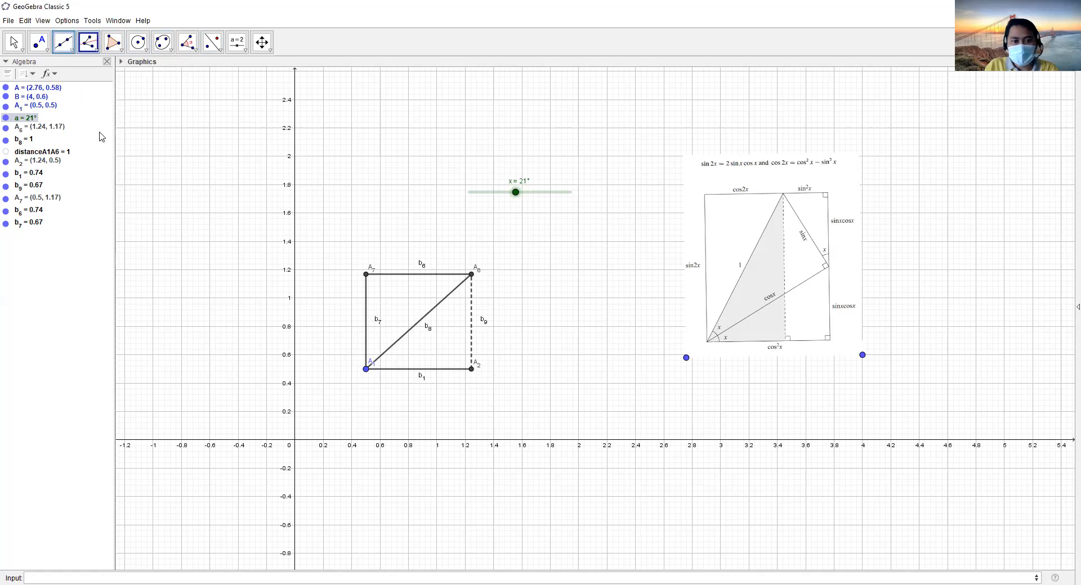
click(471, 276)
click(366, 369)
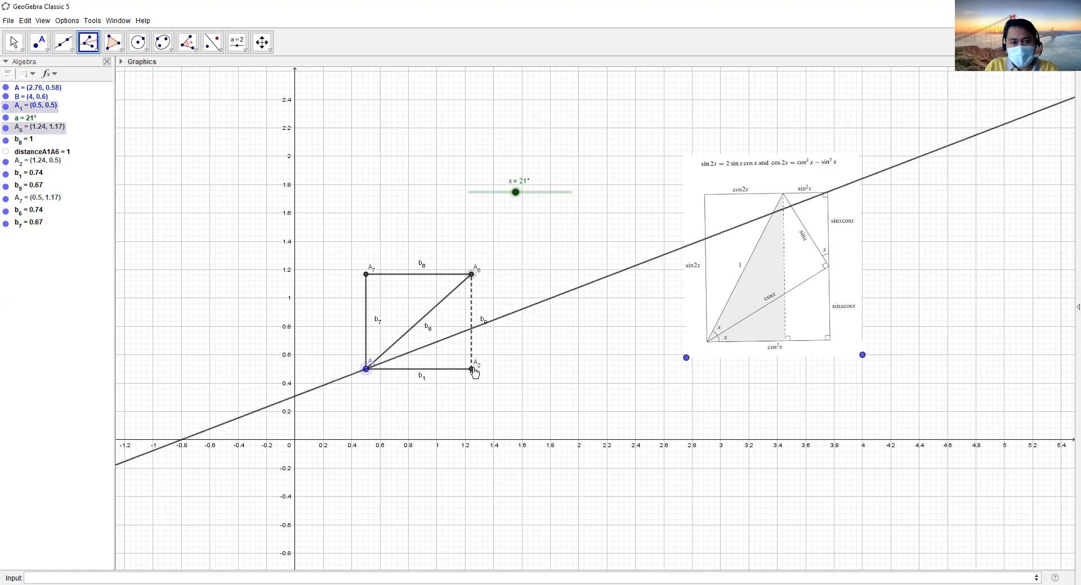
click(472, 370)
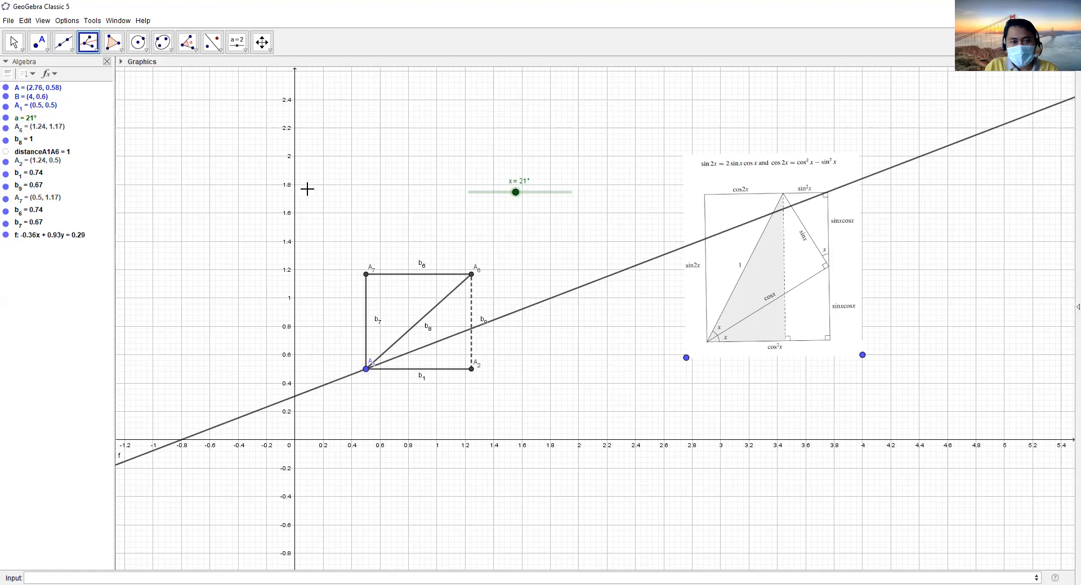
- Construct the line through A₆ perpendicular to the angle bisector
click(88, 44)
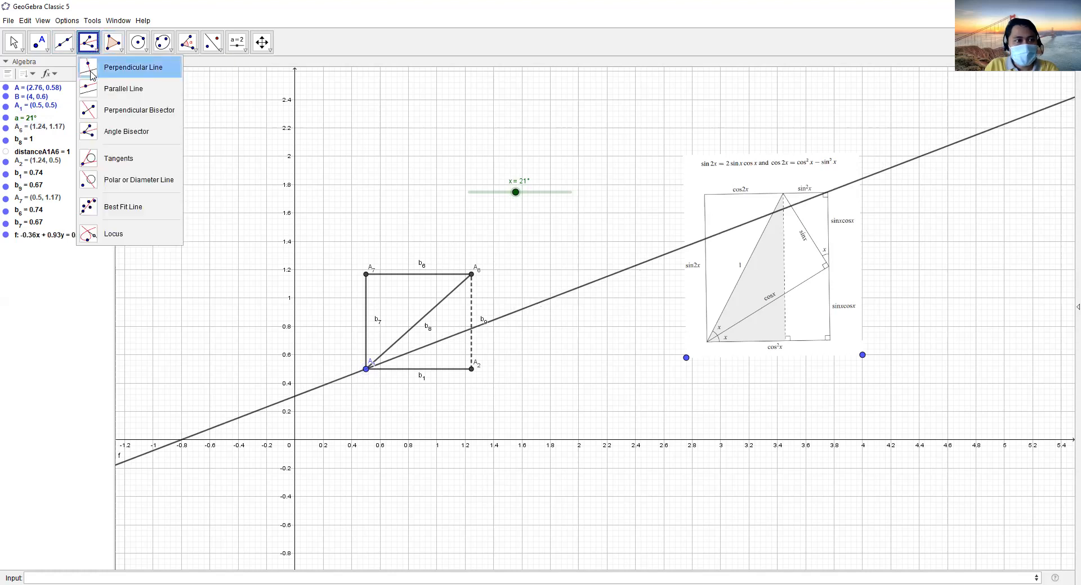
click(91, 74)
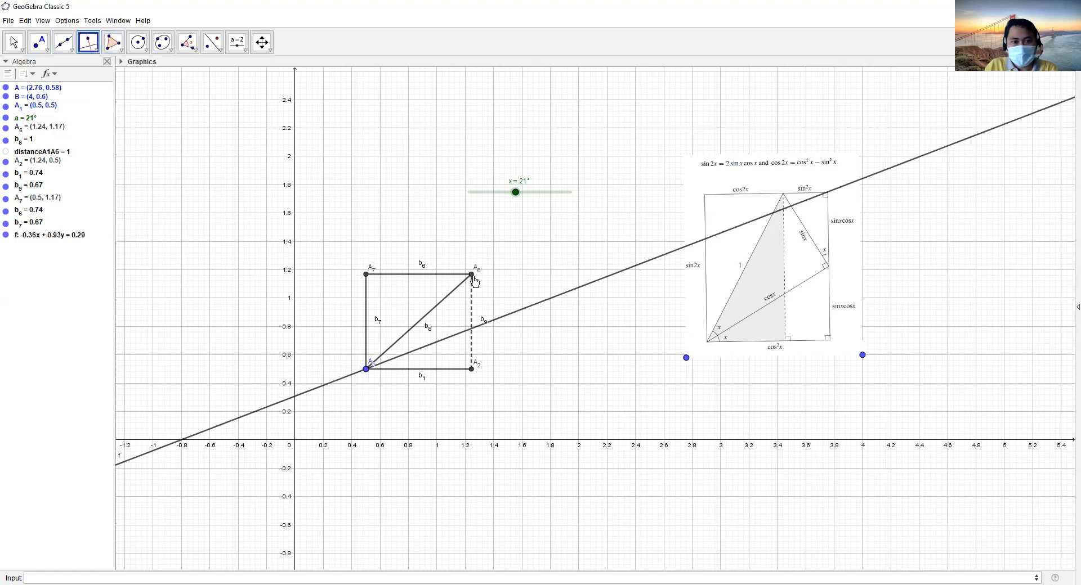
click(474, 278)
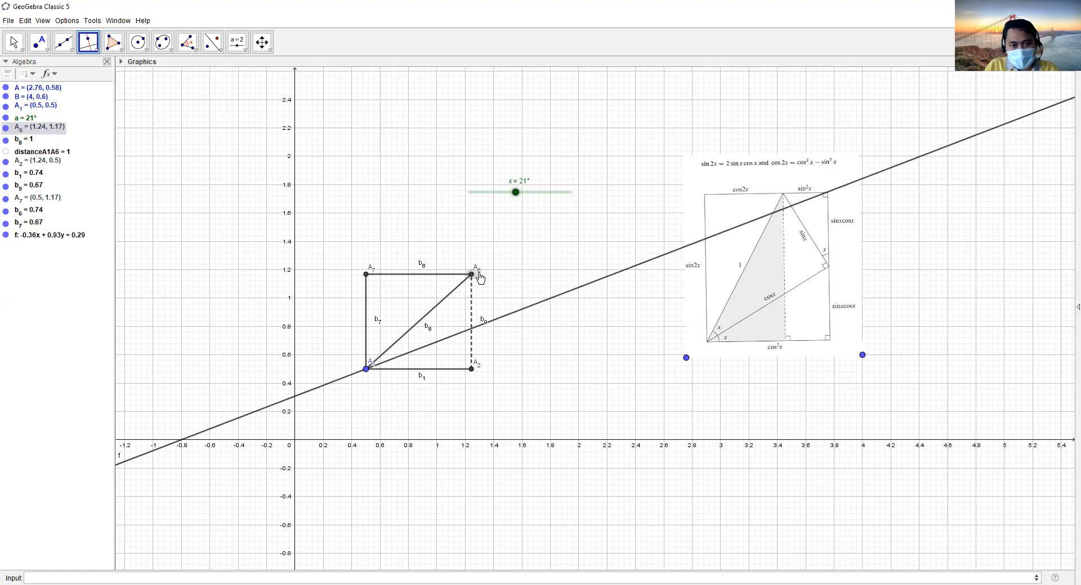
click(514, 319)
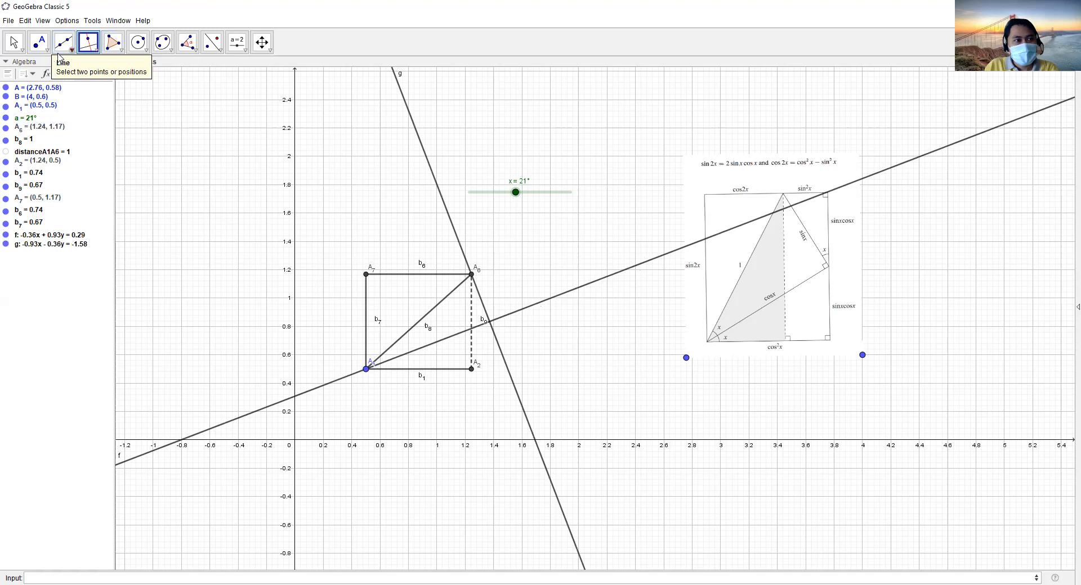
- Construct the intersection point of the angle bisector and the perpendicular line, and rename it A_{4}
click(39, 42)
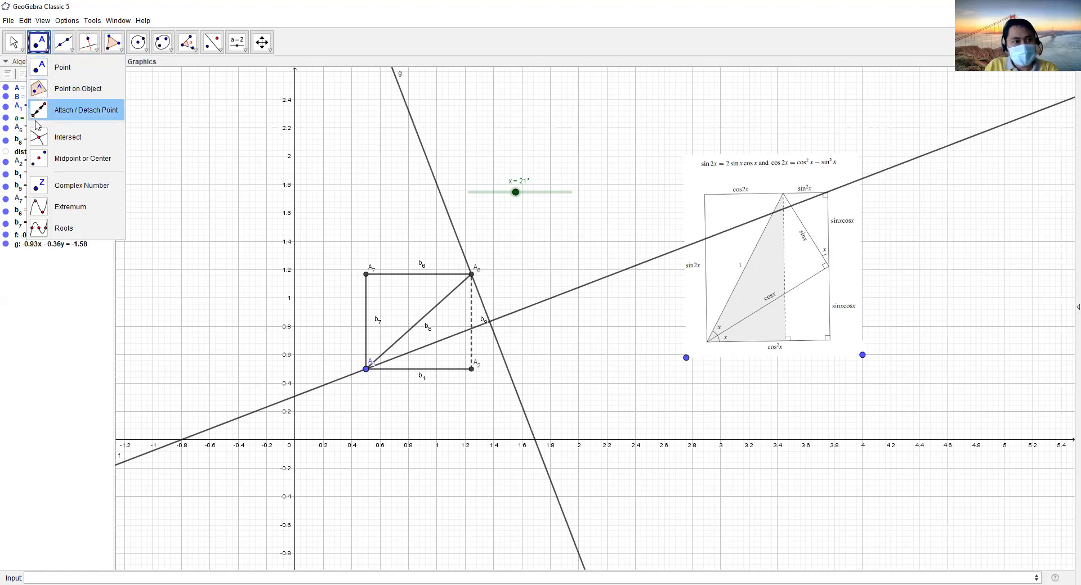
click(41, 140)
click(489, 321)
click(14, 41)
right_click(491, 324)
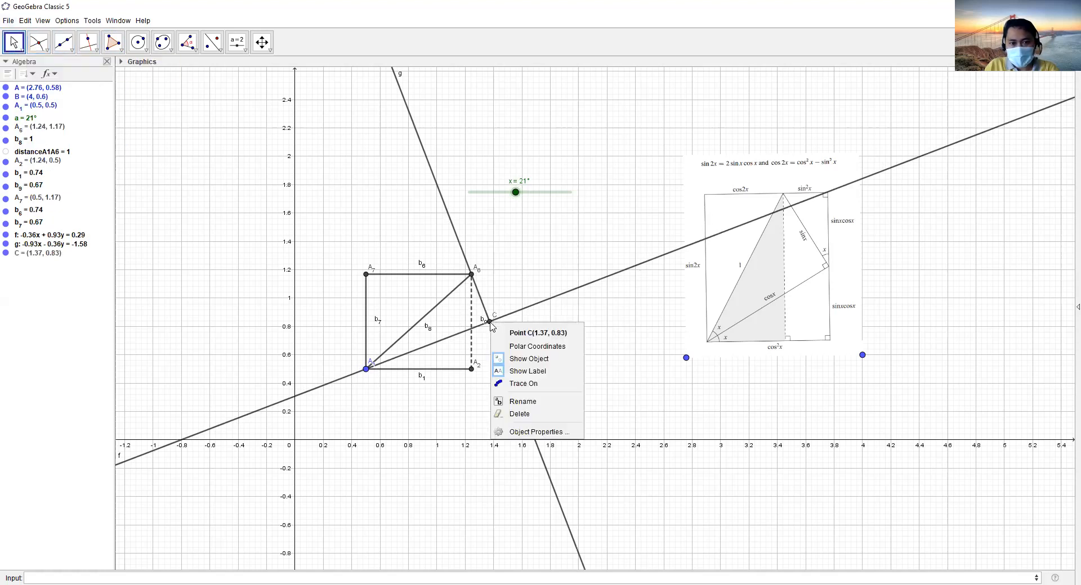
key(Return)
text(A_{4)
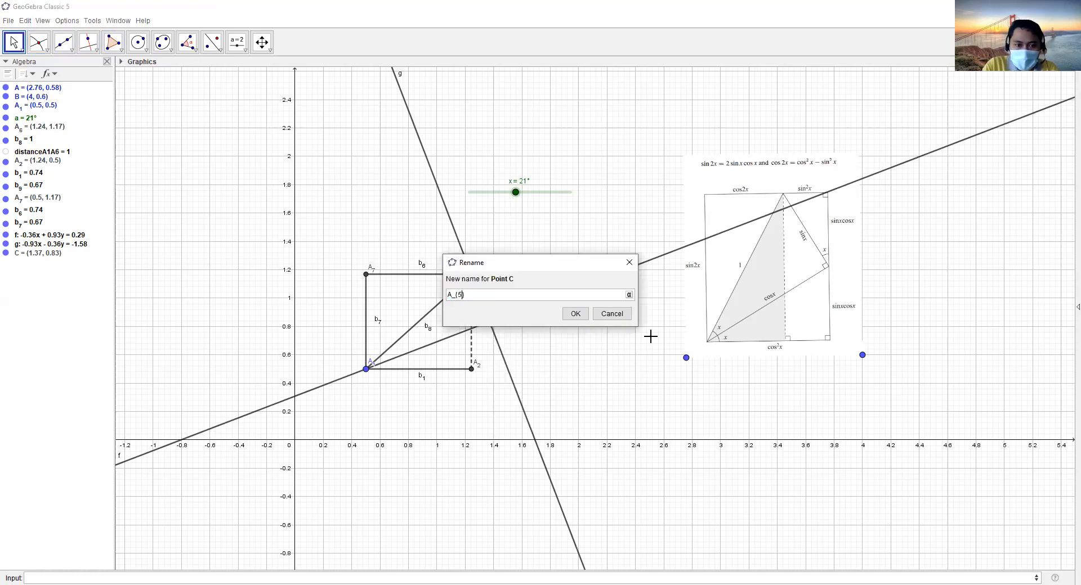
key(Return)
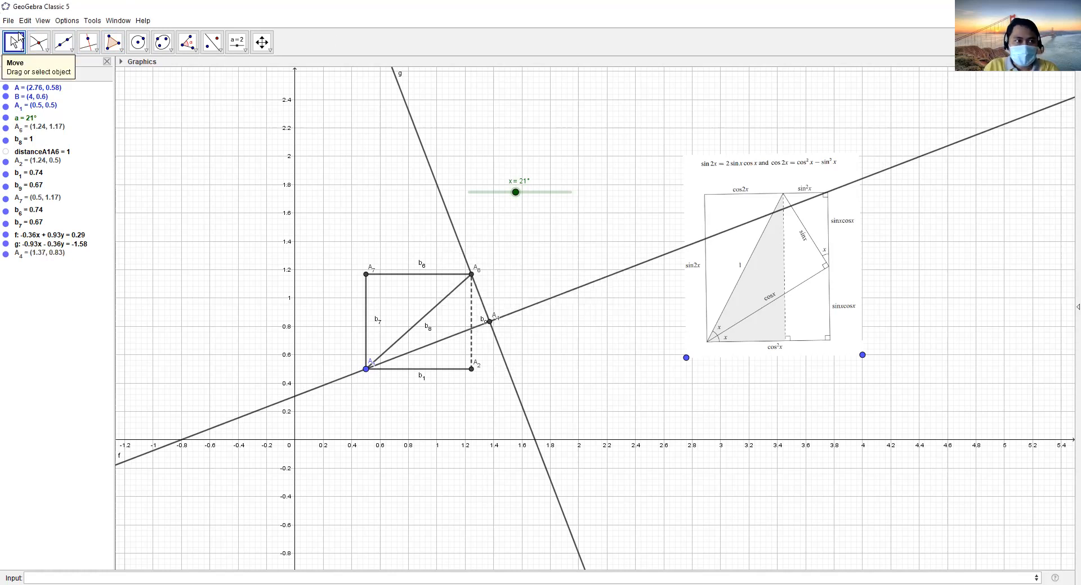
- Replace g in point A₄'s Intersect definition with the line's own expression, PerpendicularLine(A_{6}, f)
click(488, 319)
double_click(488, 319)
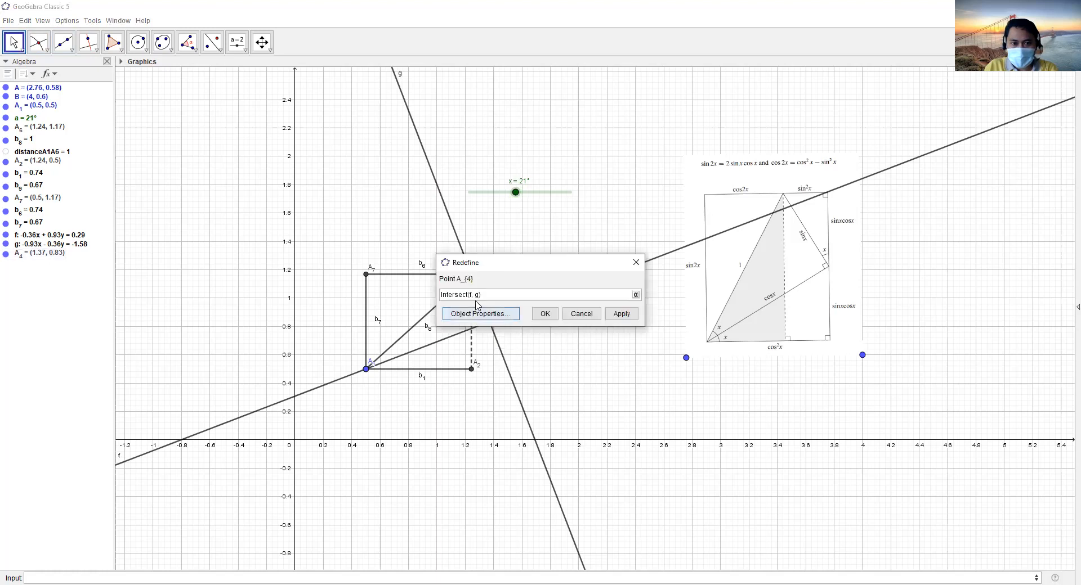
click(545, 314)
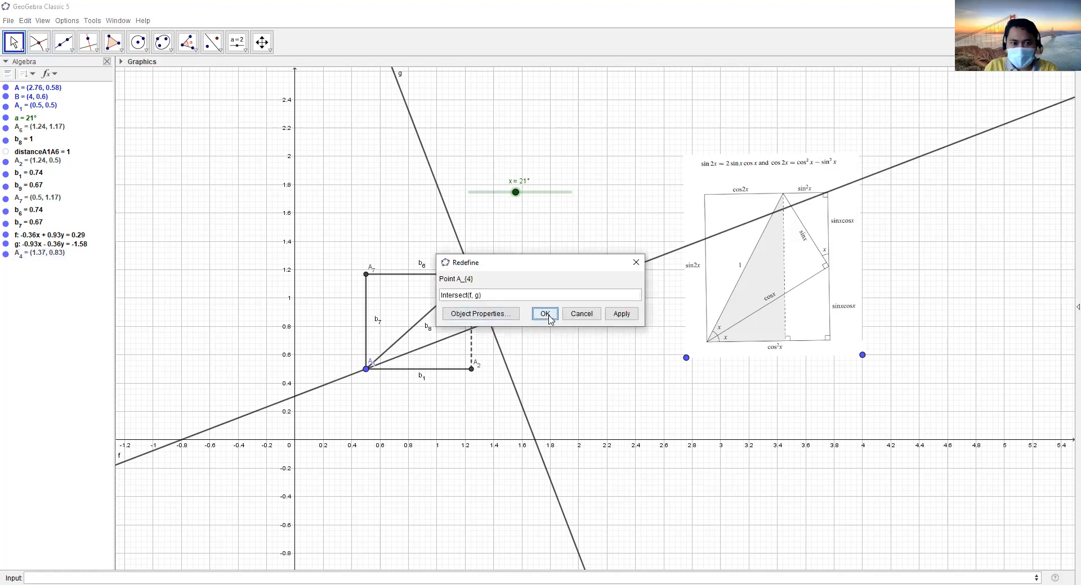
click(457, 238)
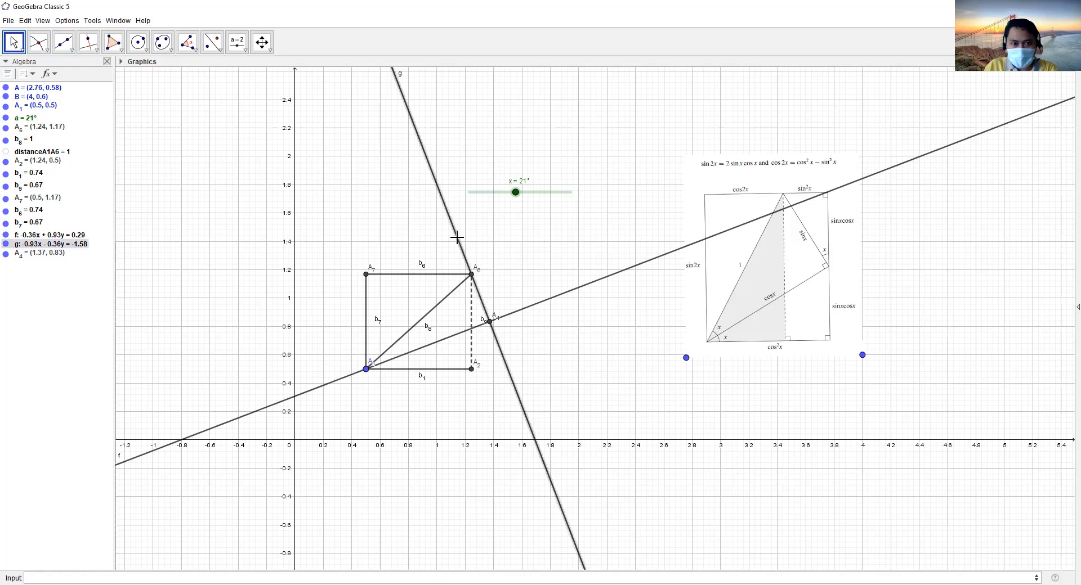
double_click(456, 237)
key(ctrl+c)
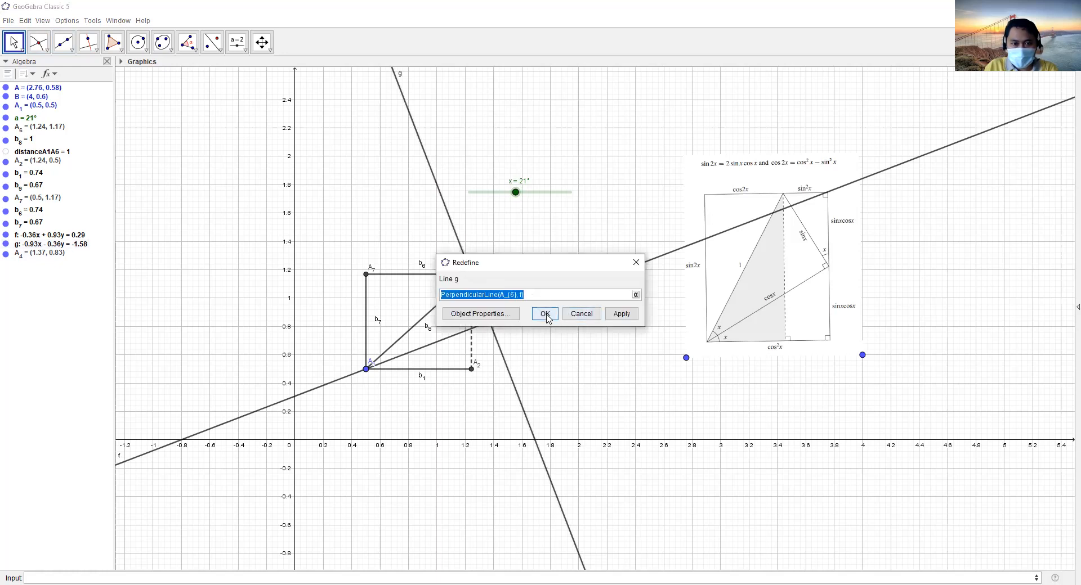
click(545, 314)
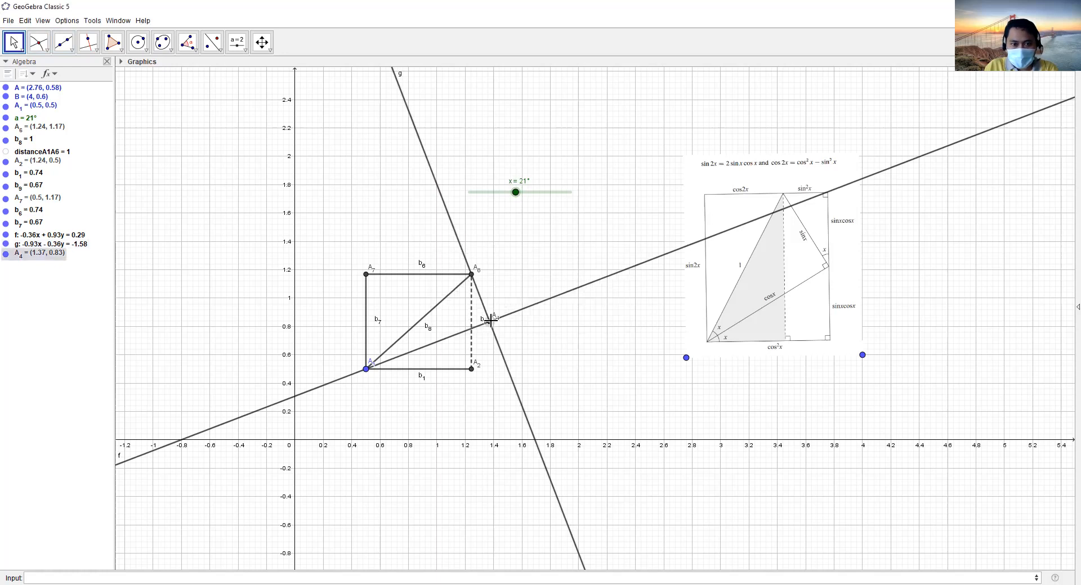
double_click(490, 321)
key(ctrl+v)
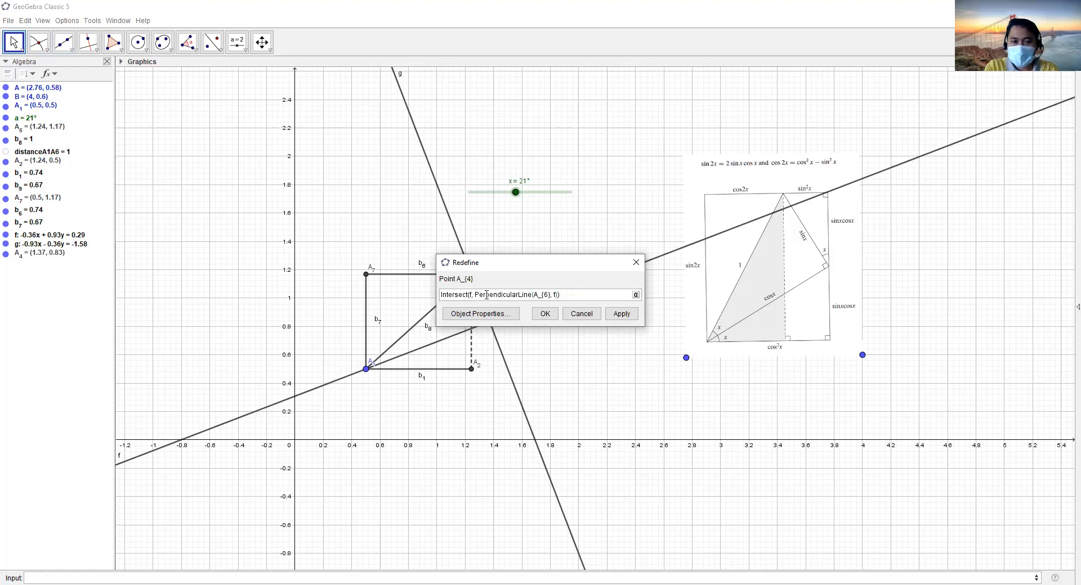
key(Return)
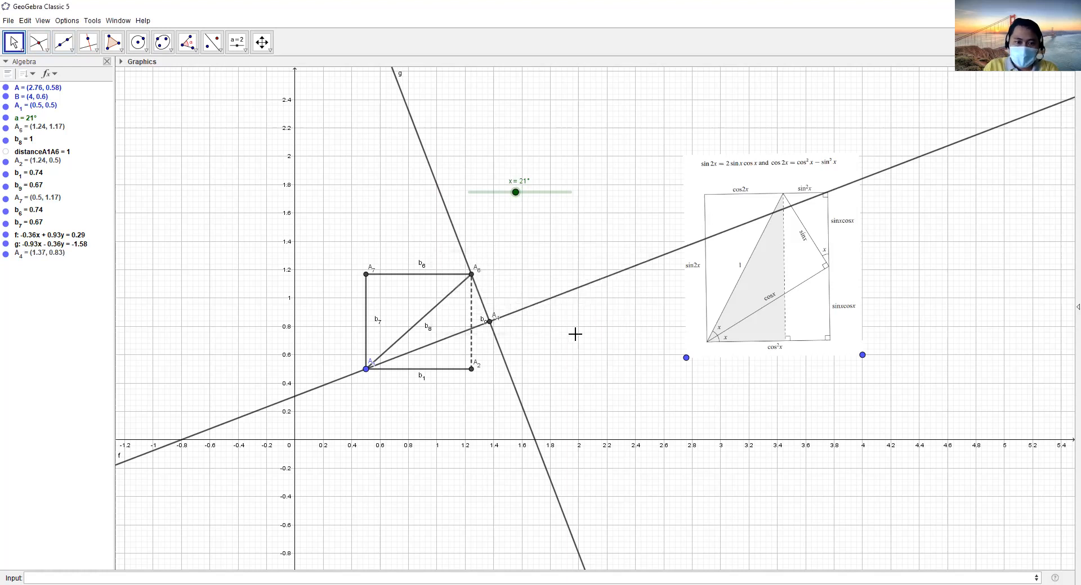
- Replace both references to f in point A₄'s definition with AngleBisector(A_{6}, A_{1}, A_{2})
click(560, 298)
double_click(560, 298)
key(ctrl+c)
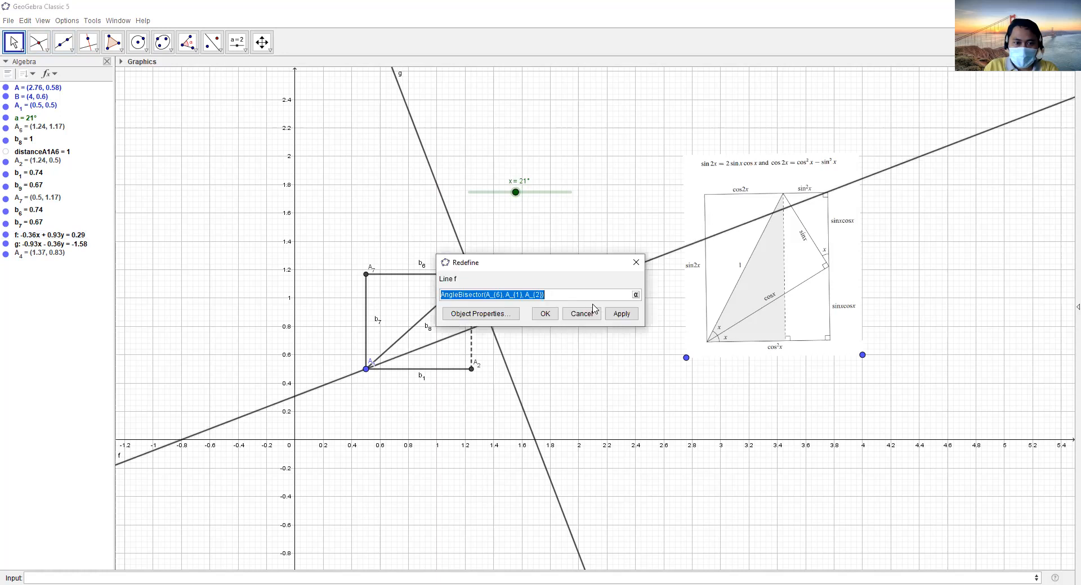
click(539, 315)
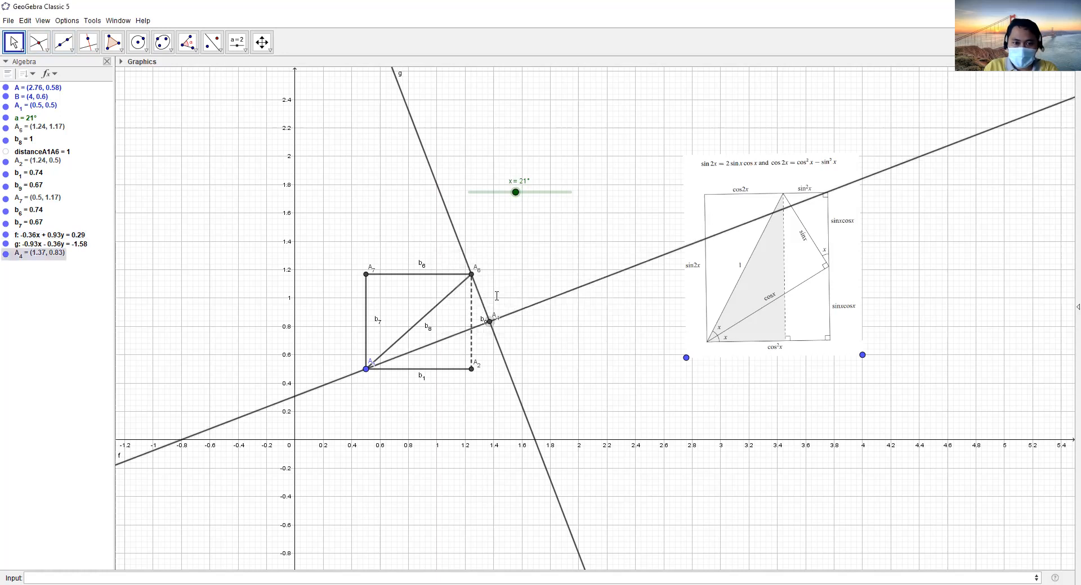
double_click(489, 321)
key(ctrl+v)
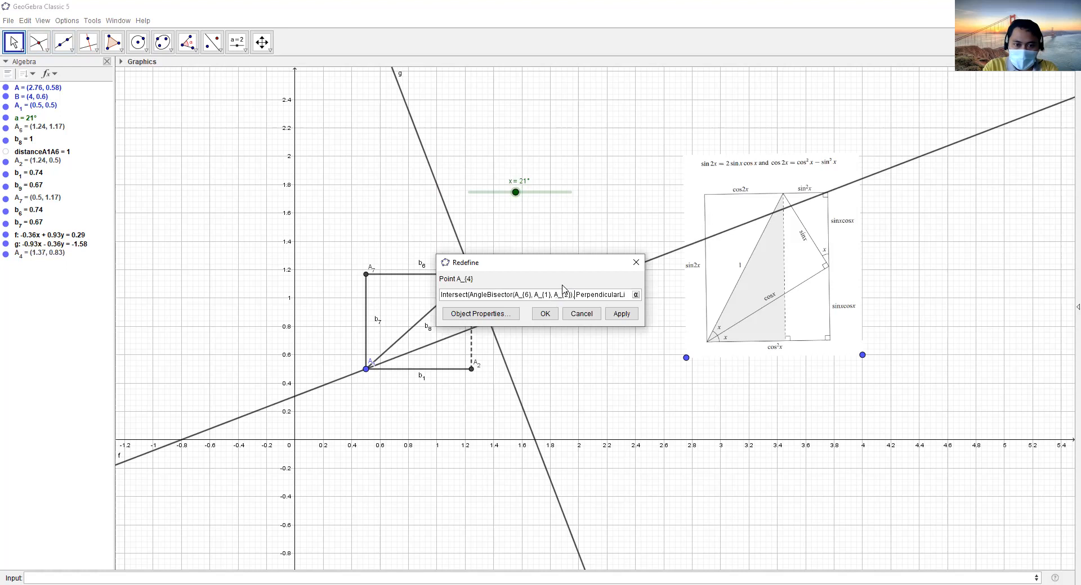
key(Right)
key(Right)
key(Right)
key(Right)
key(Right)
key(Right)
key(Right)
key(Right)
key(Right)
key(Right)
key(Right)
key(Right)
key(Right)
key(Right)
key(ctrl+v)
key(Return)
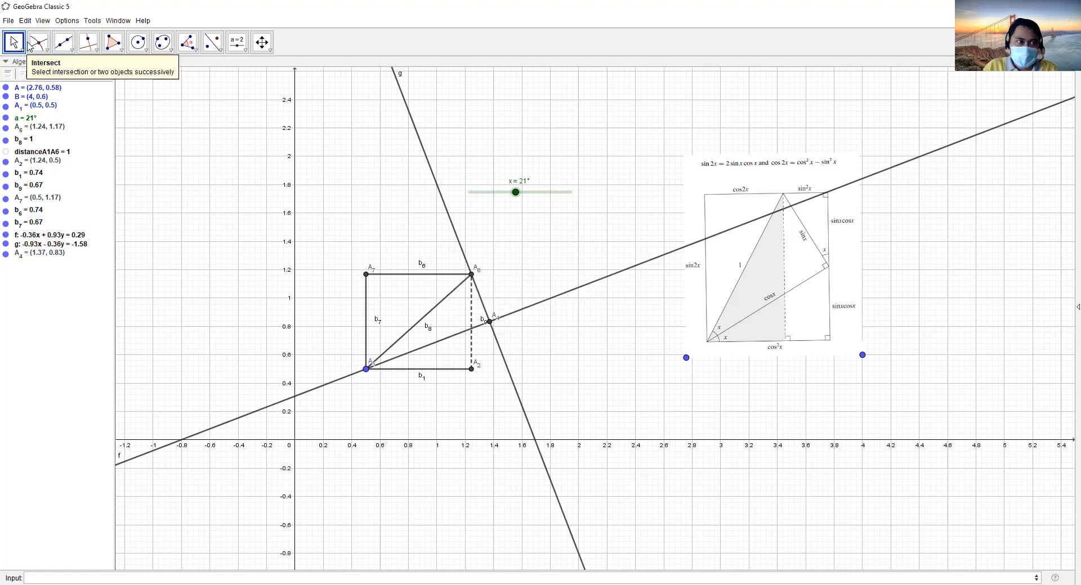
- Delete the angle bisector line f and set the x slider to 26°
click(594, 278)
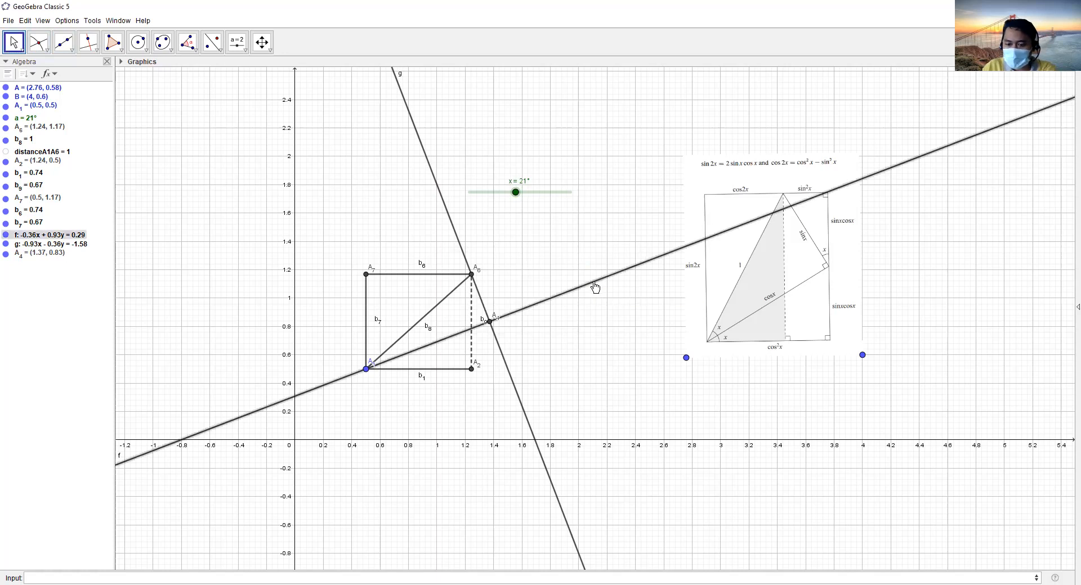
key(Delete)
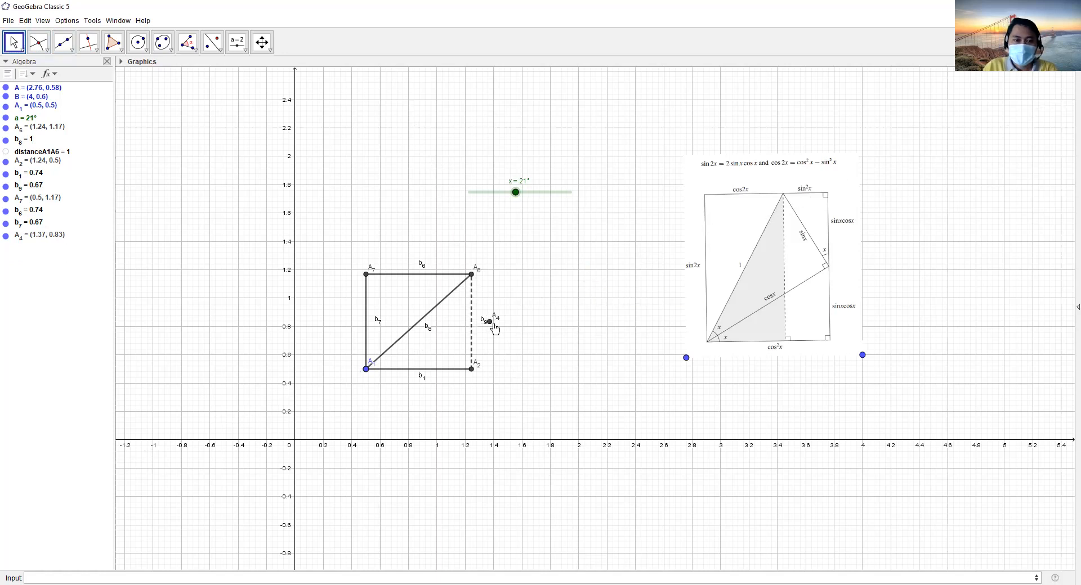
drag(516, 193, 530, 250)
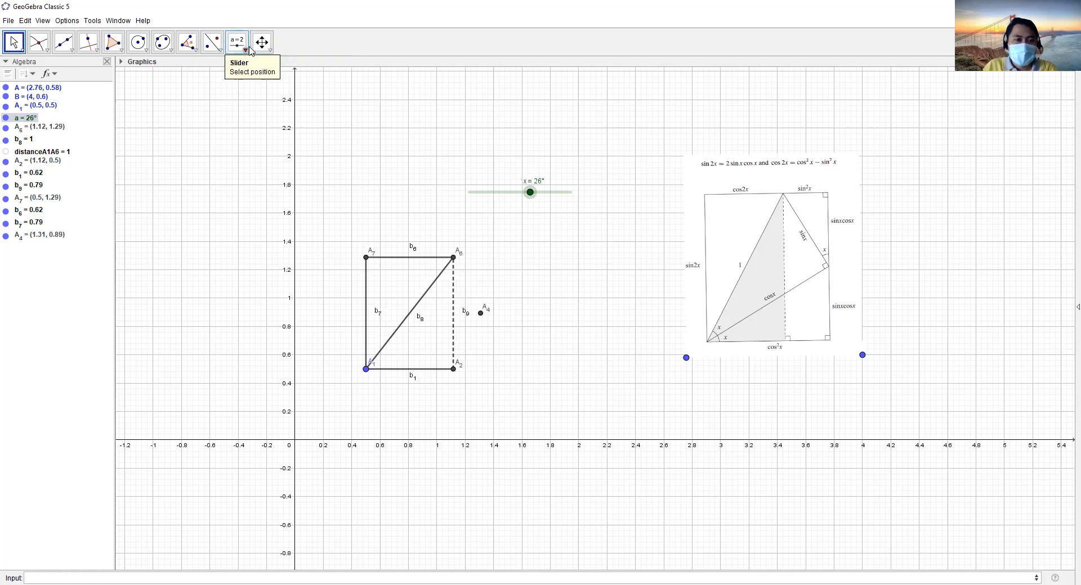
- Hide point A₄ in the drawing while keeping A₆ shown
click(6, 128)
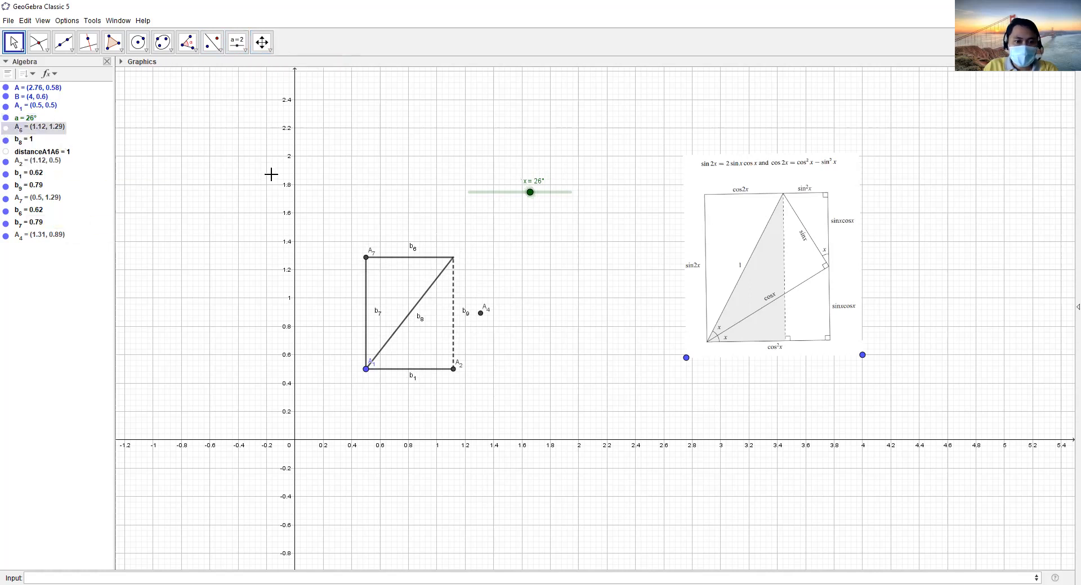
click(6, 128)
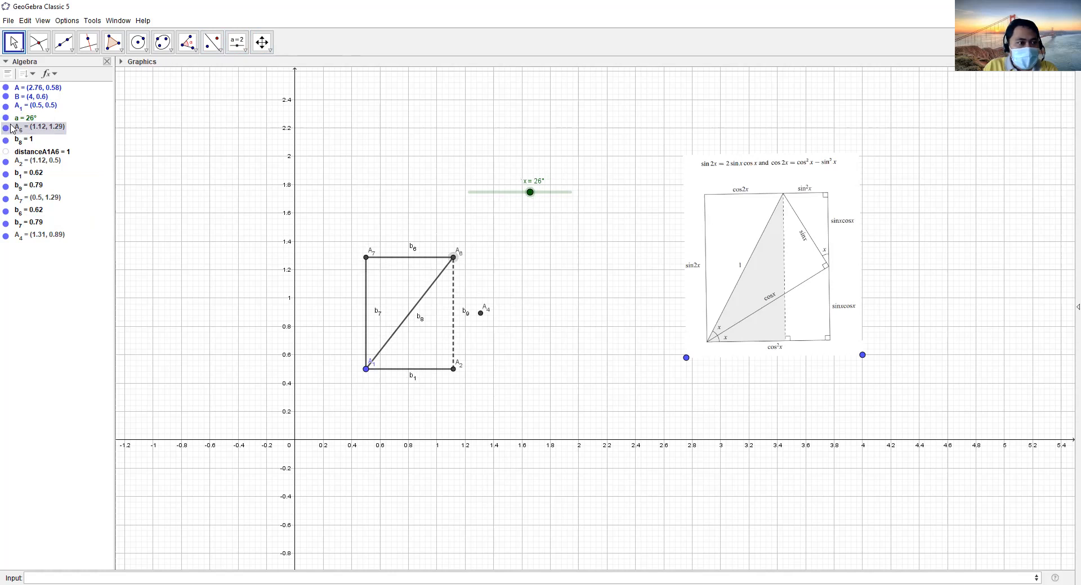
click(5, 236)
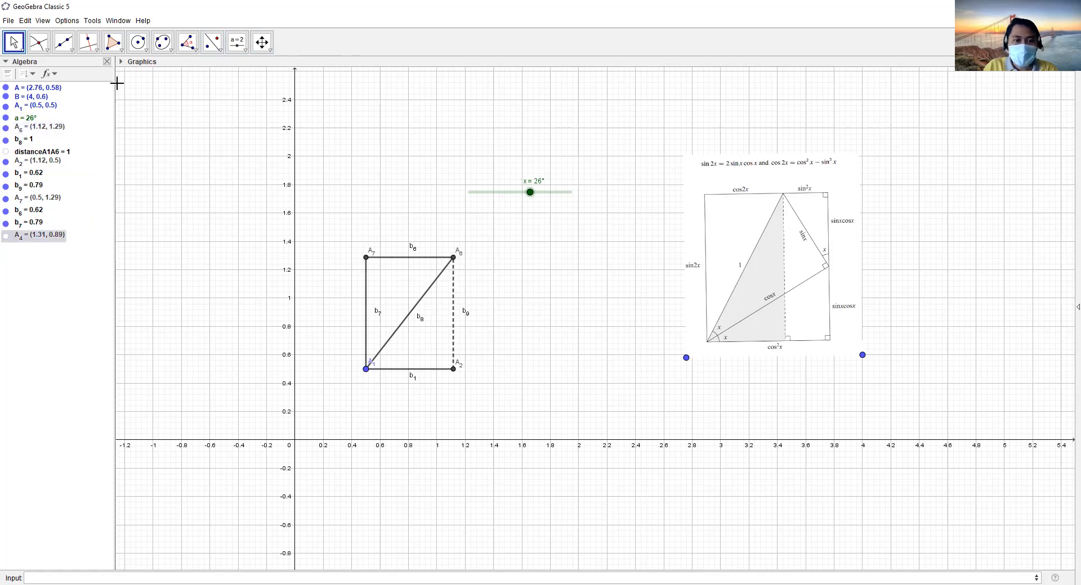
- Construct a counterclockwise angle of size a at vertex A₁, starting from point A₂
click(188, 44)
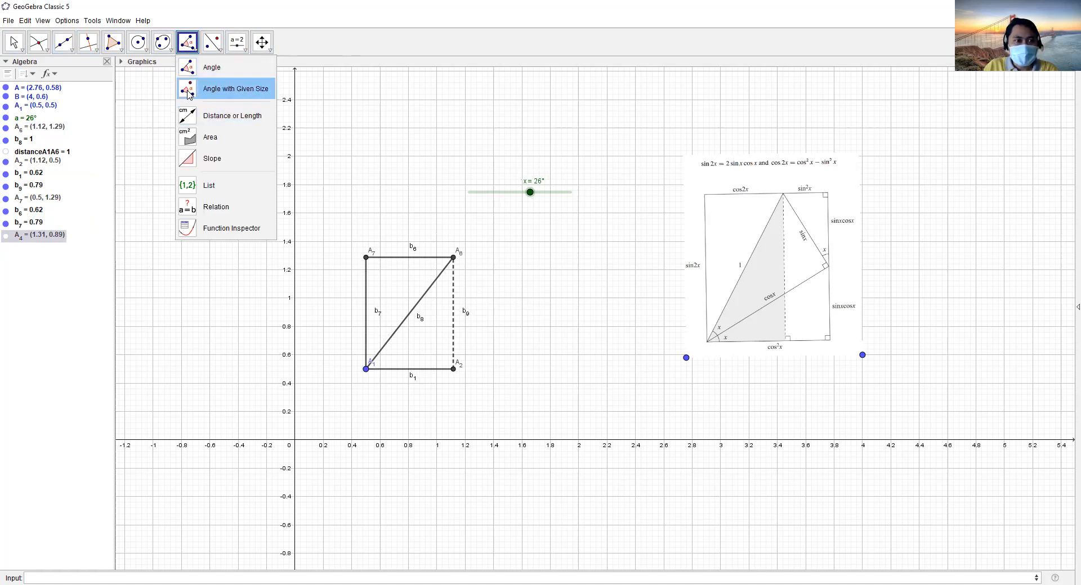
click(189, 94)
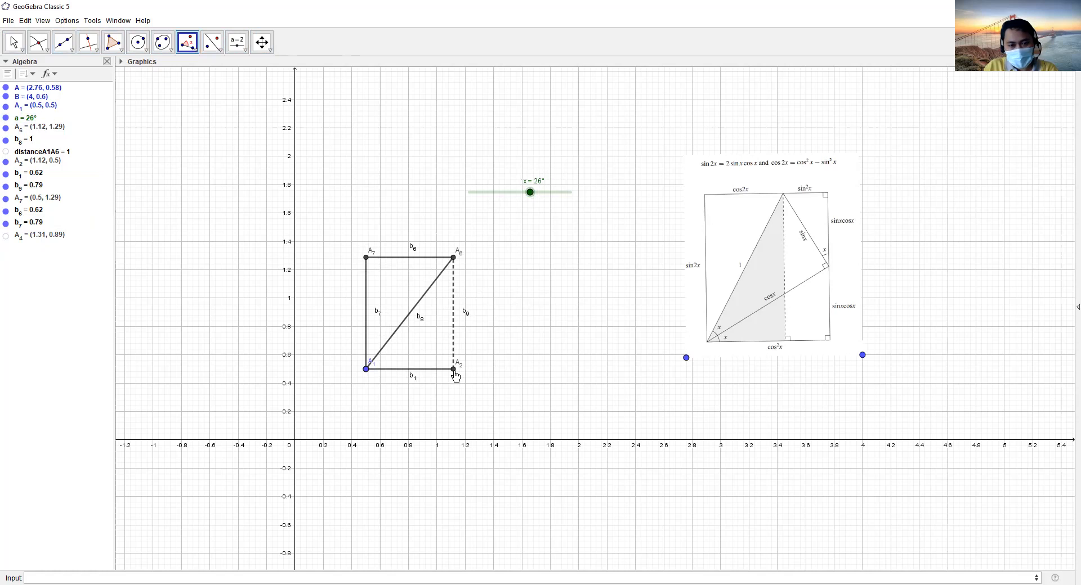
click(455, 372)
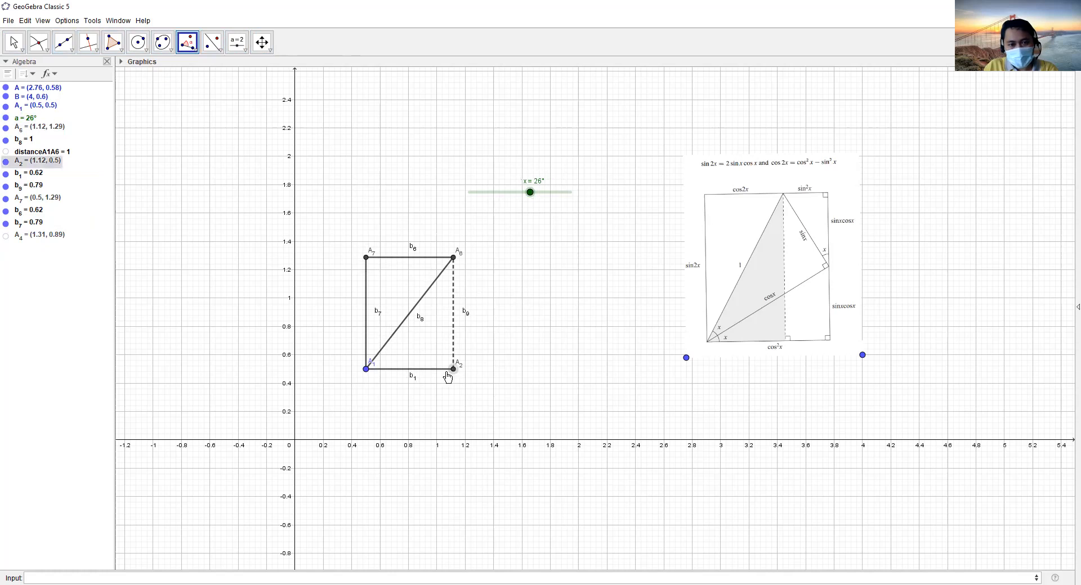
click(367, 371)
drag(489, 280, 363, 273)
text(a)
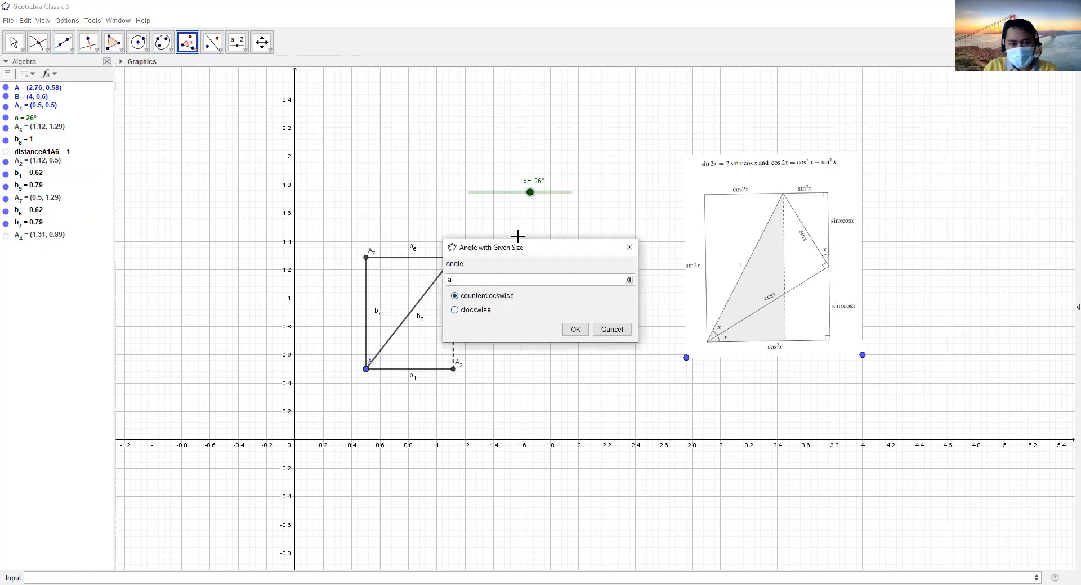
click(575, 330)
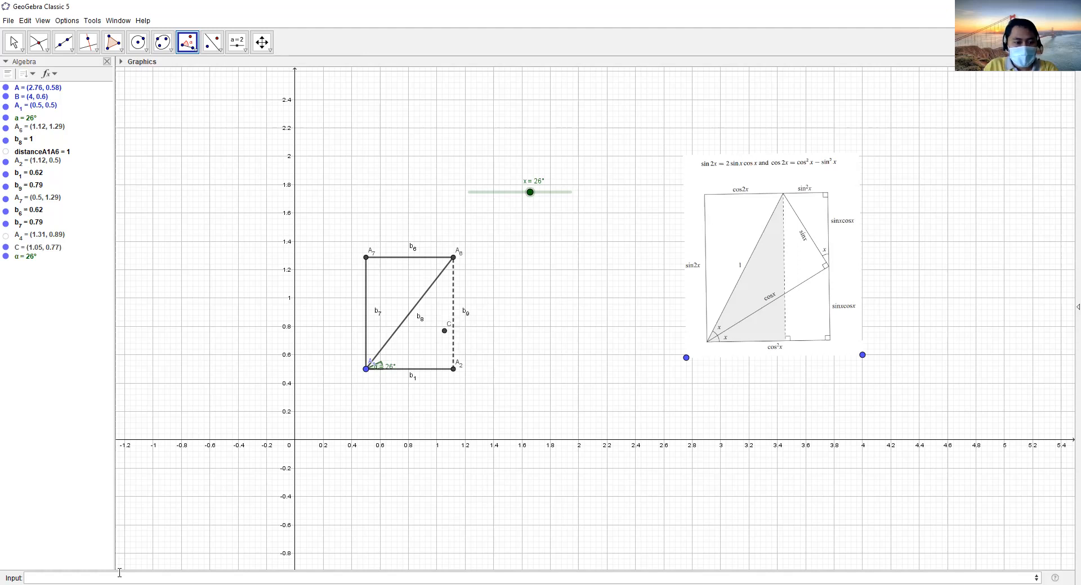
- Create the line through A_{1} and the rotated point C by entering a line command
text(line)
key(Escape)
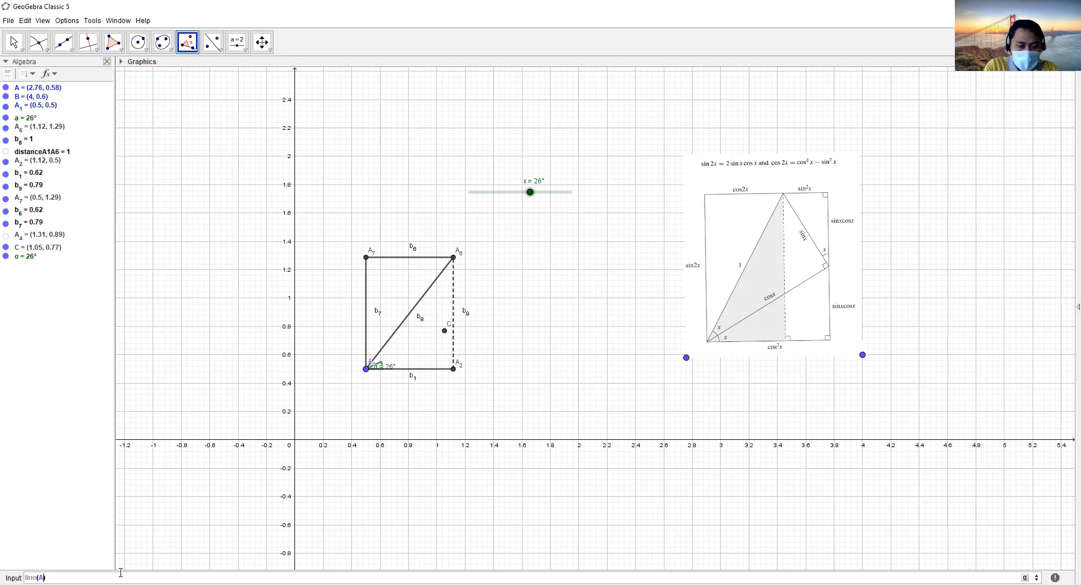
text((A_{1},C)
key(Return)
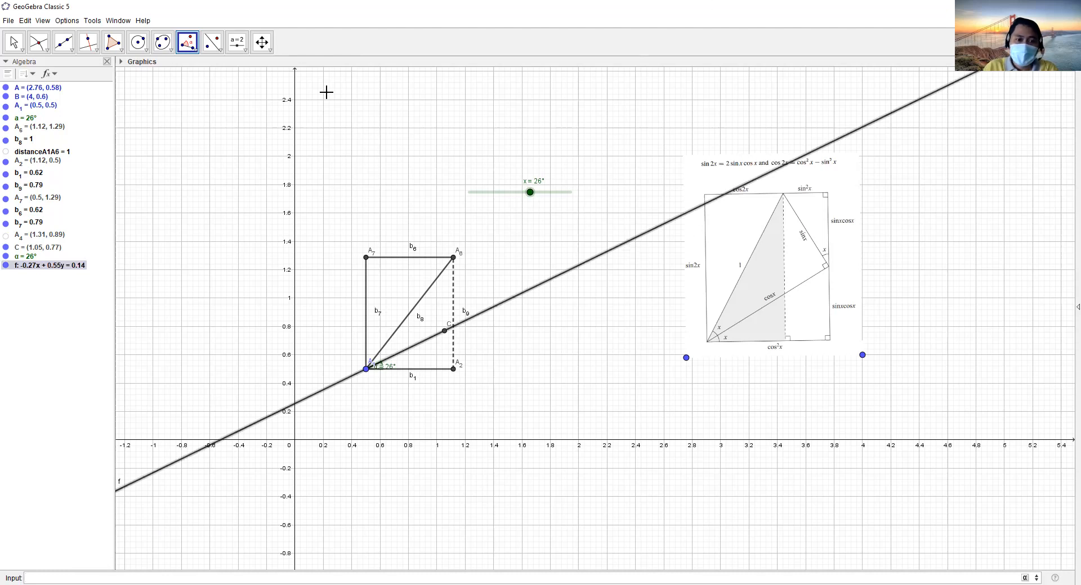
- Construct the line through A₆ perpendicular to the line through A₁ and C
click(88, 42)
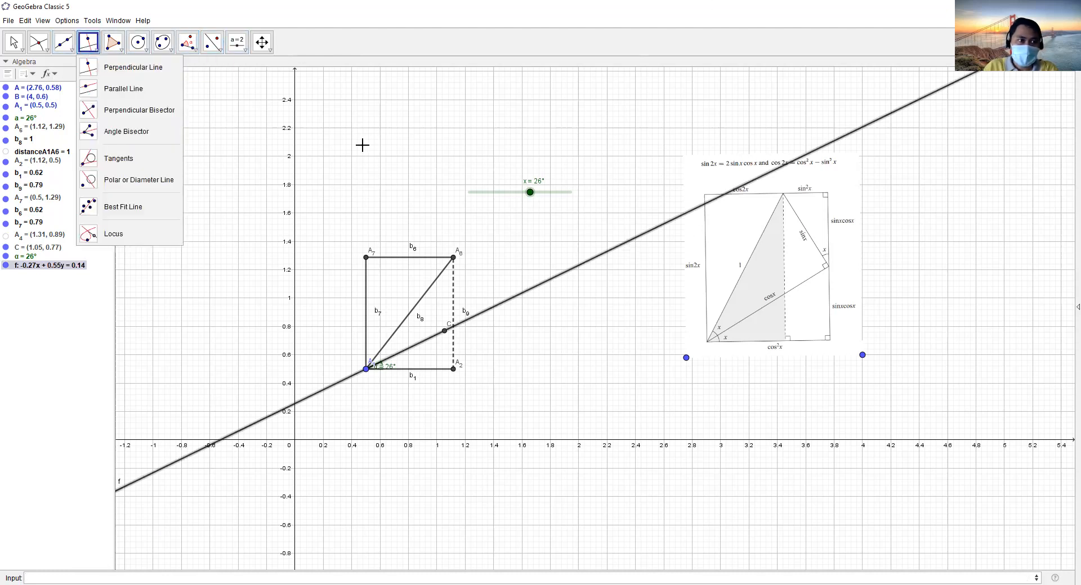
click(99, 68)
click(494, 313)
- Construct the intersection point of line f and the perpendicular line g
click(47, 45)
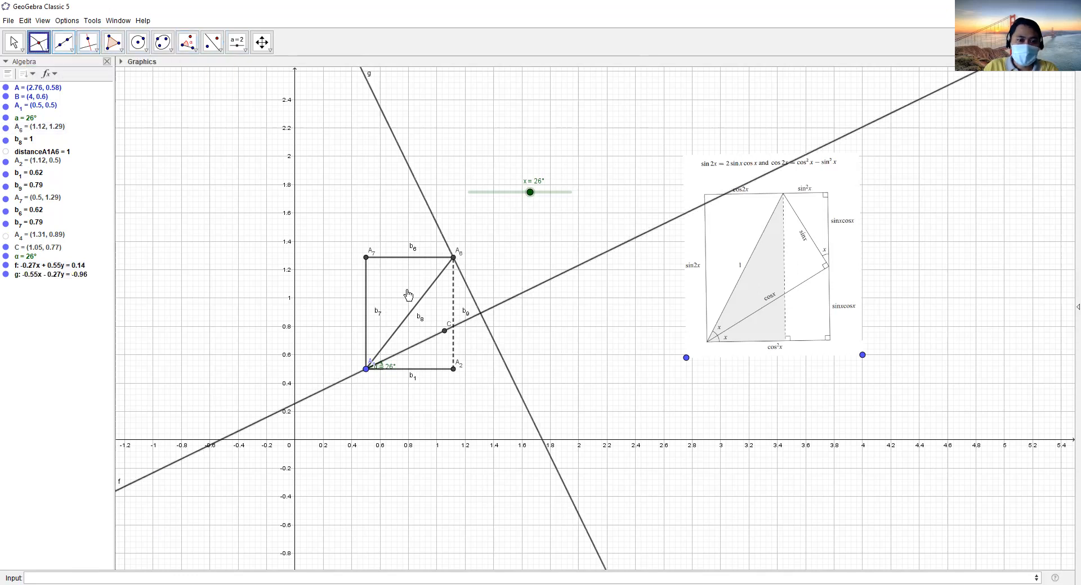
click(480, 313)
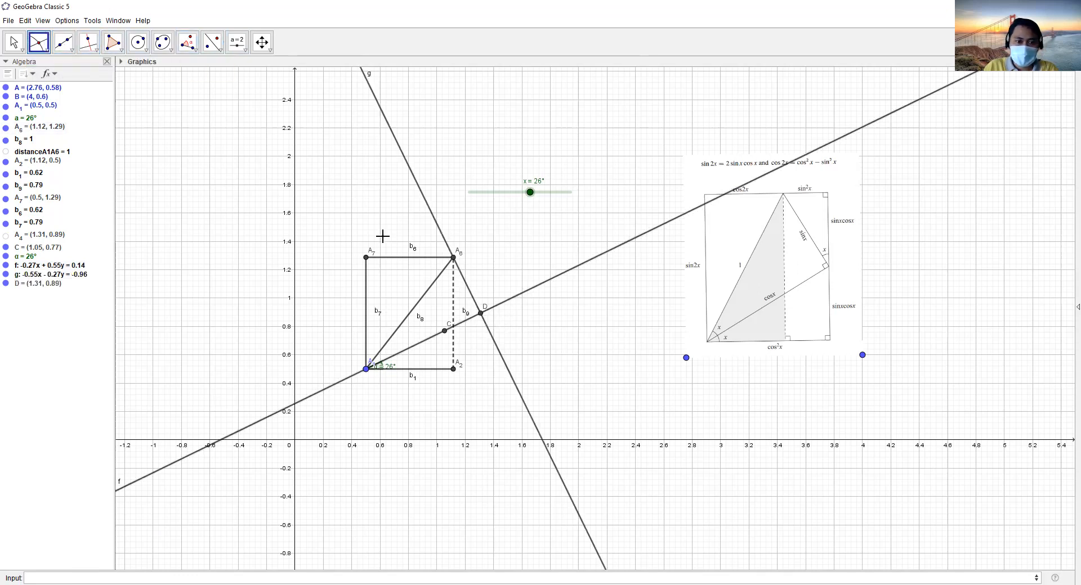
click(13, 42)
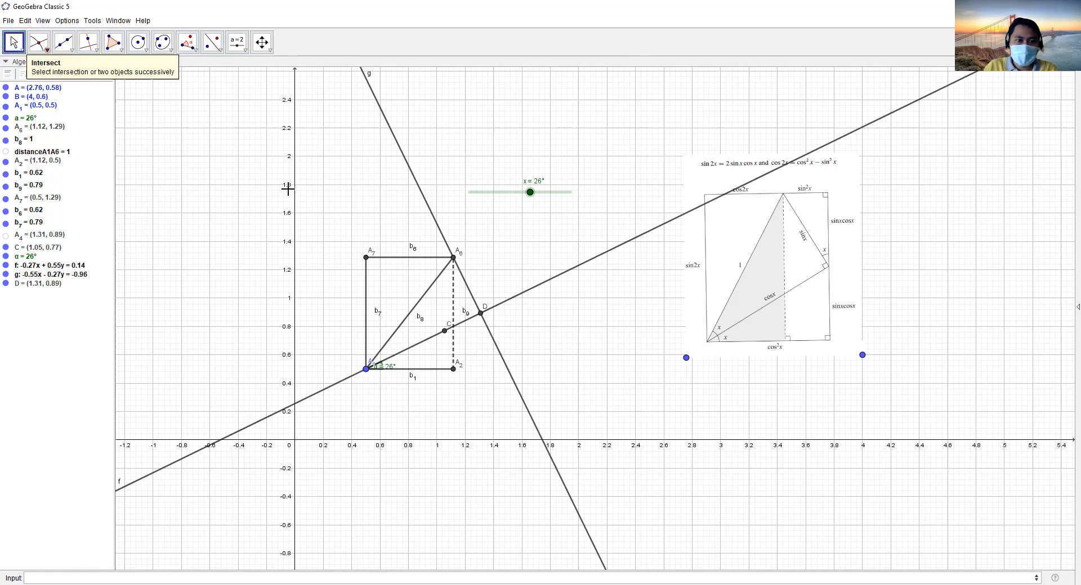
- Redefine point D as Intersect(f, PerpendicularLine(A_{6}, f)) and delete the perpendicular line g
double_click(479, 313)
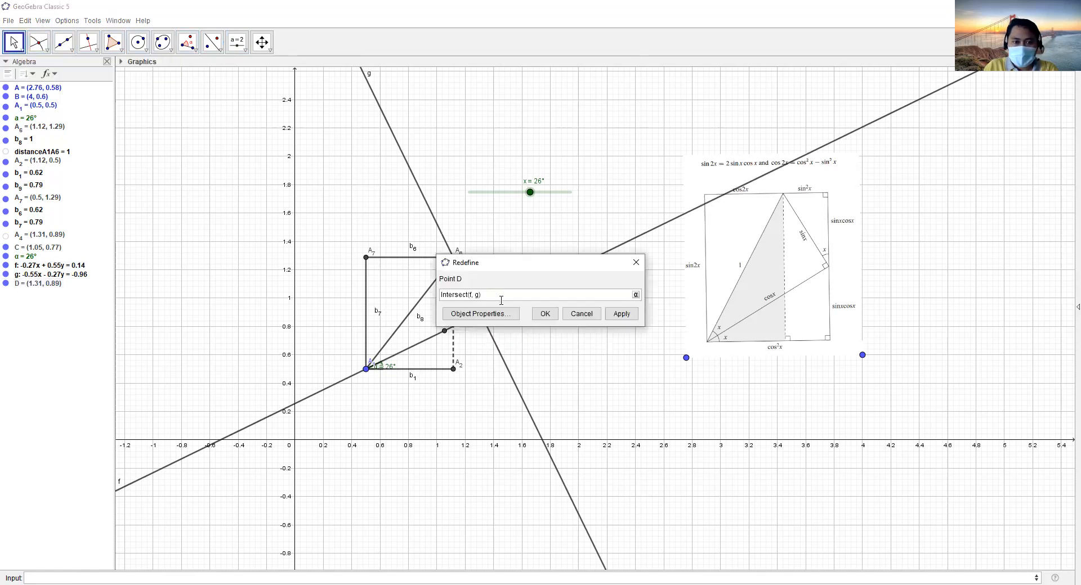
click(541, 315)
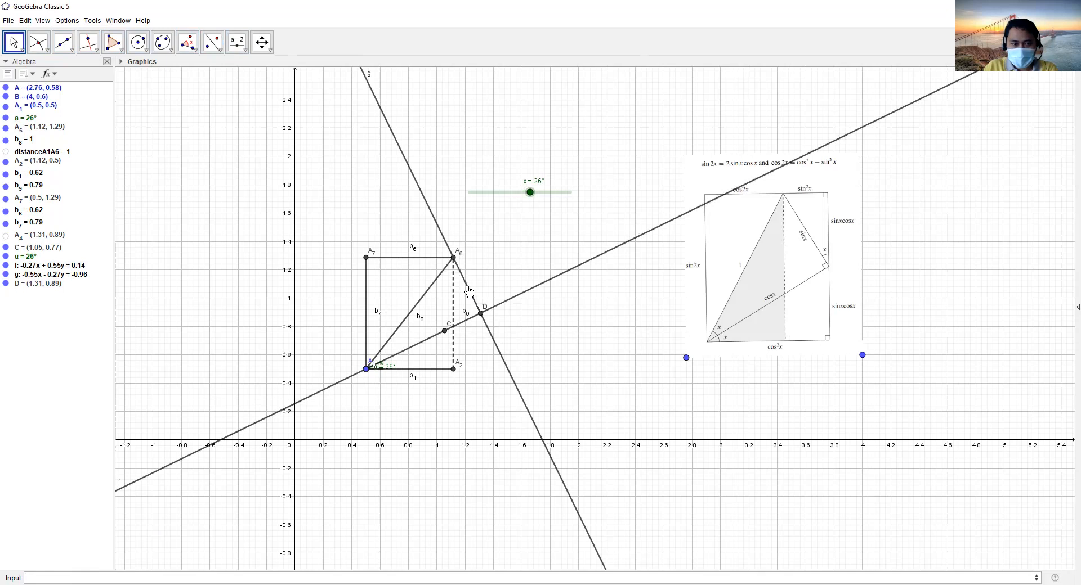
click(468, 291)
double_click(469, 291)
click(545, 315)
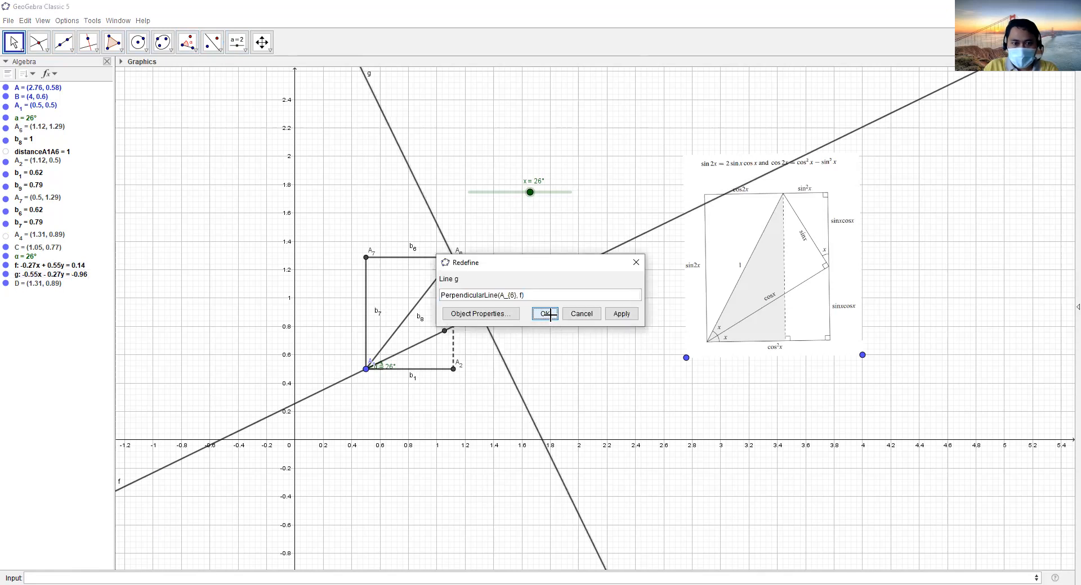
click(481, 314)
double_click(482, 314)
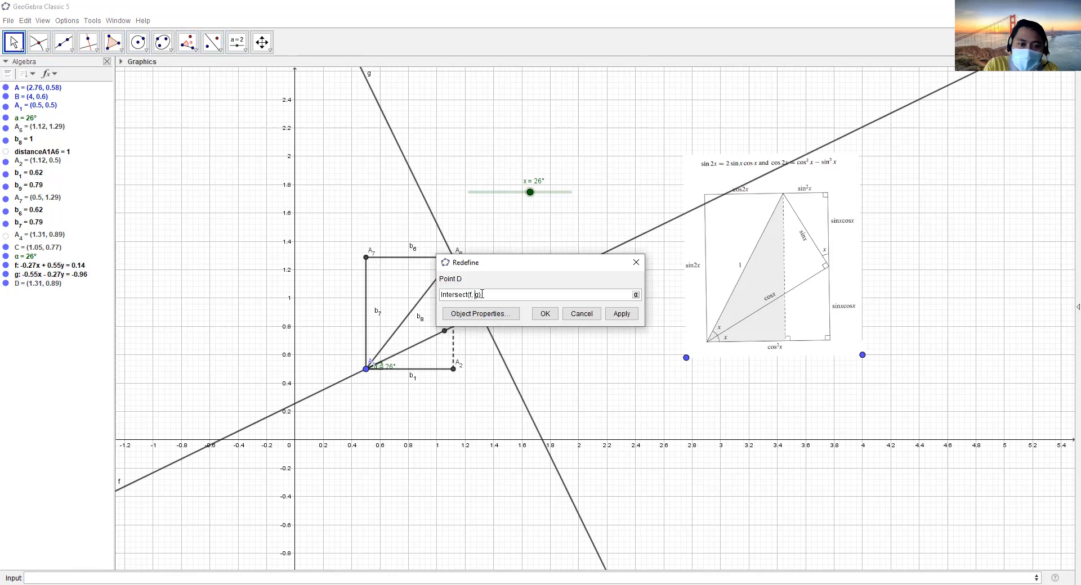
text(PerpendicularLine(A_{6}, f))
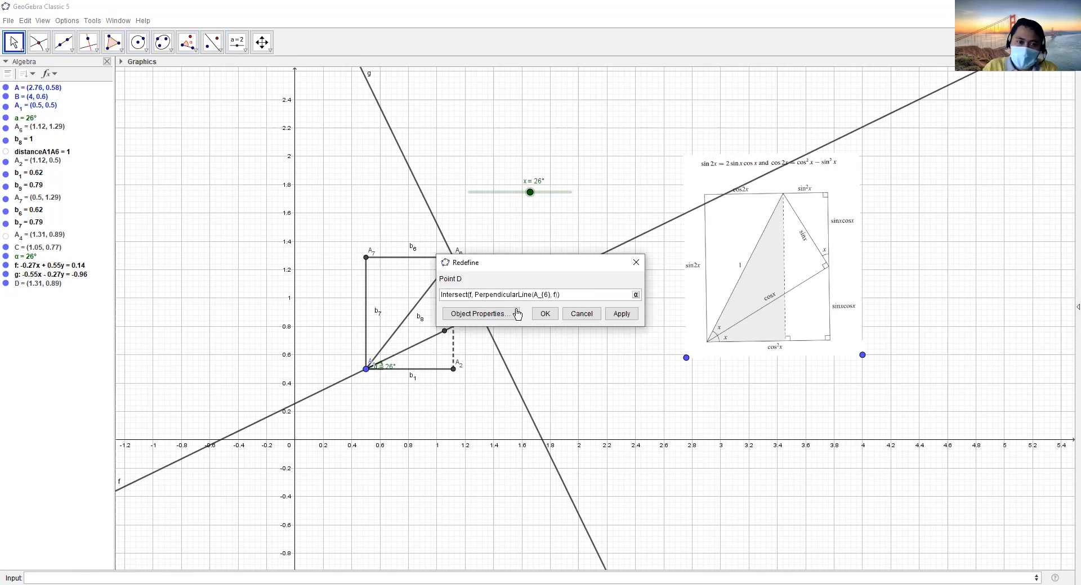
key(Return)
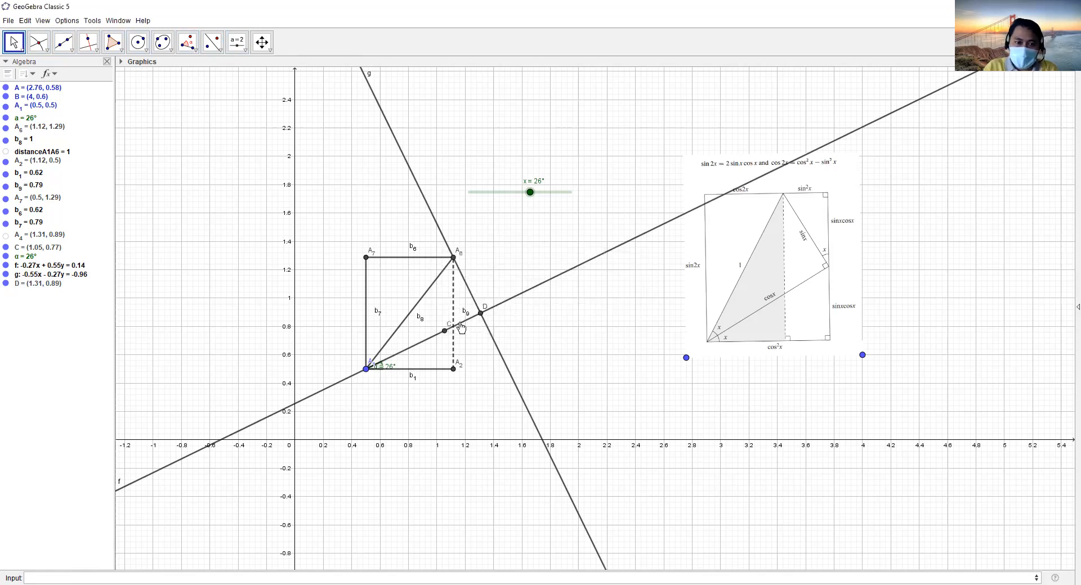
click(446, 244)
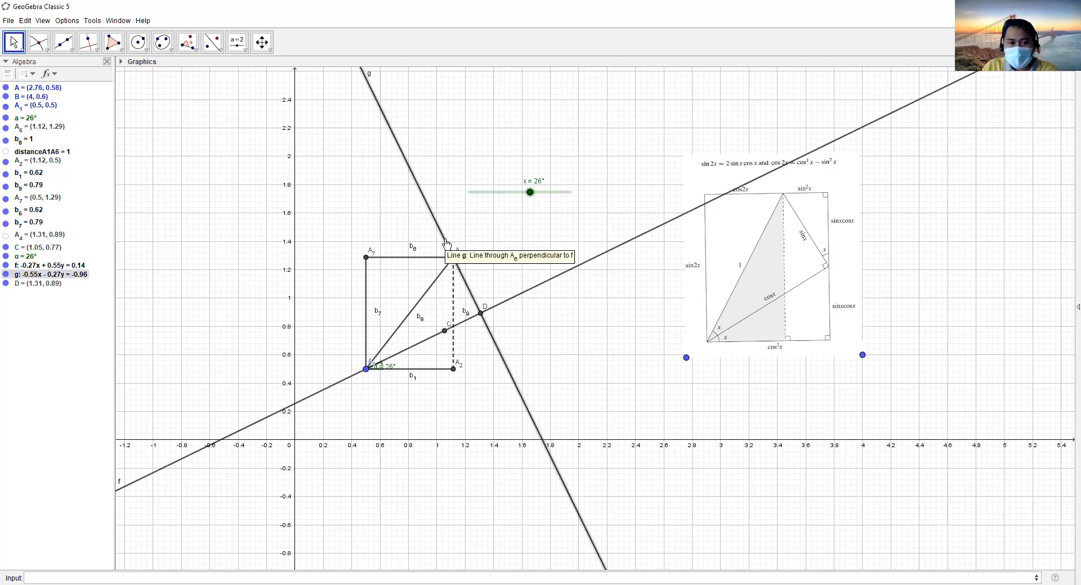
key(Delete)
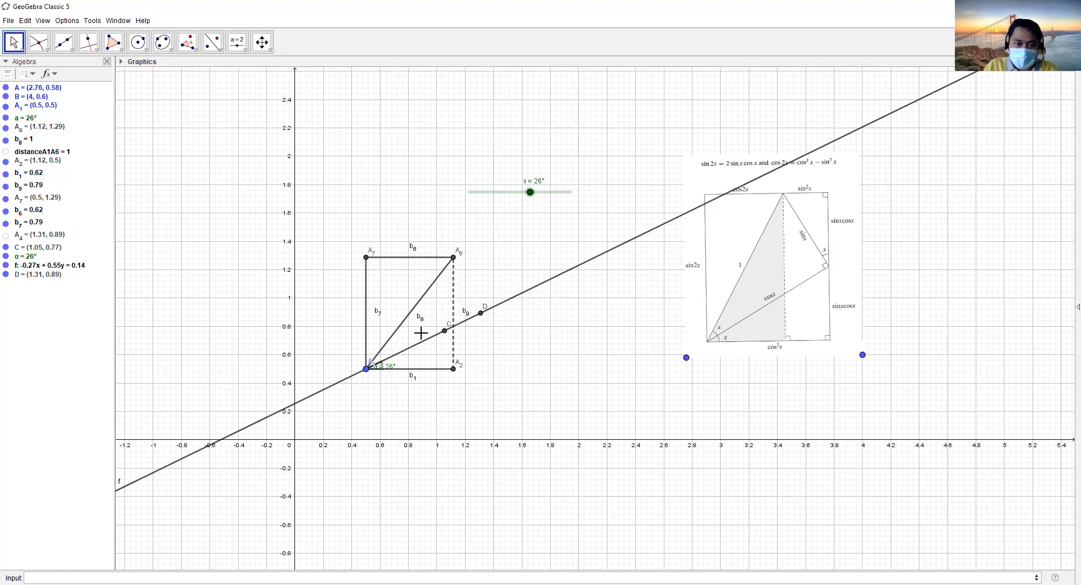
- Replace the f inside the PerpendicularLine part of point D's definition with Line(A_{1}, C)
click(545, 284)
double_click(544, 287)
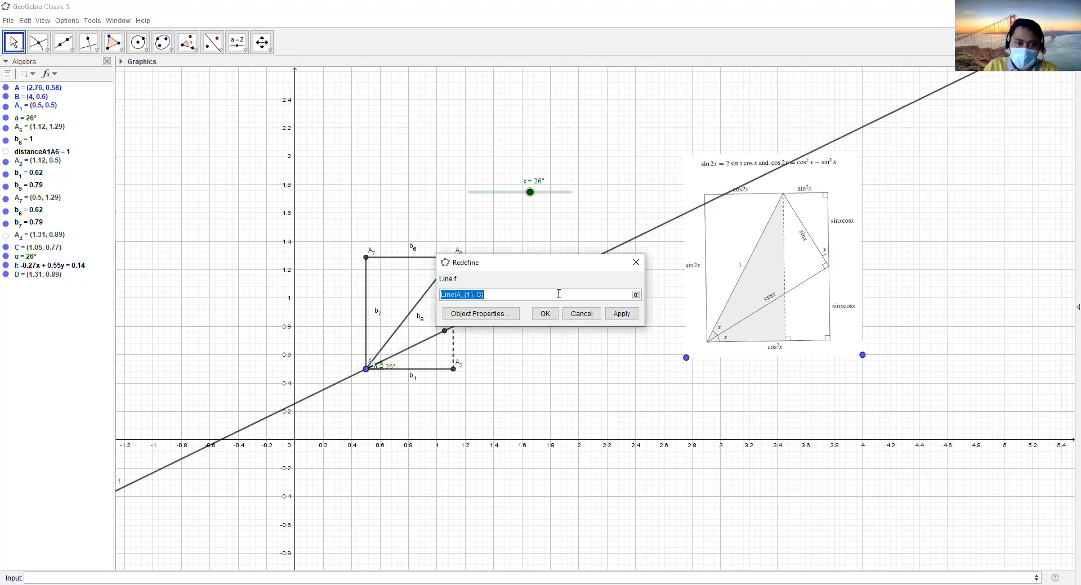
click(545, 311)
double_click(481, 315)
text(f)
key(Return)
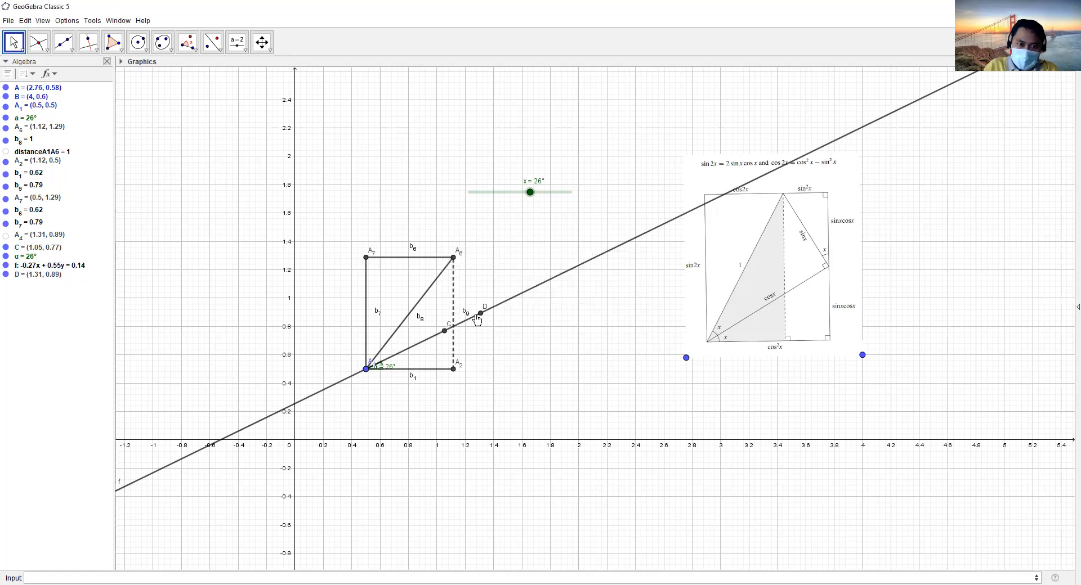
click(479, 314)
click(539, 316)
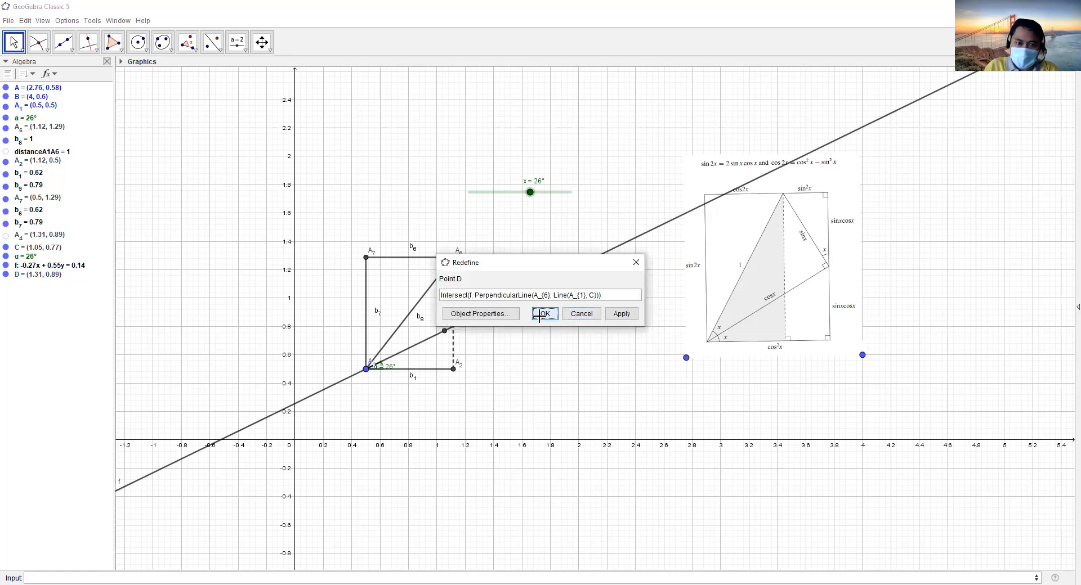
- Replace C in point D's perpendicular-line expression with its own definition, Rotate(A_{2}, a, A_{1})
double_click(446, 329)
click(546, 313)
double_click(480, 314)
text(A_{4})
click(539, 313)
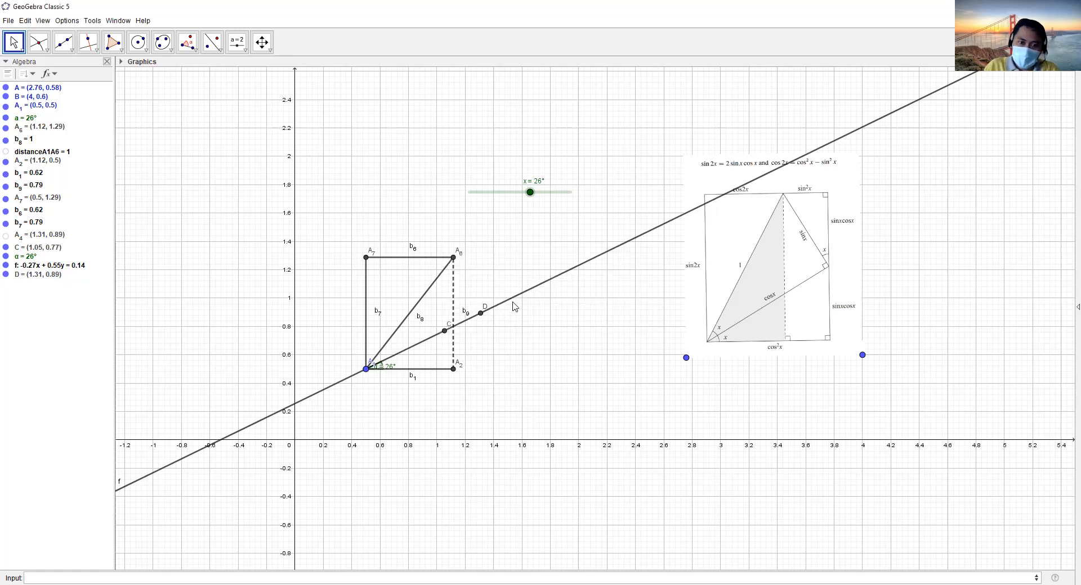
click(513, 297)
key(Delete)
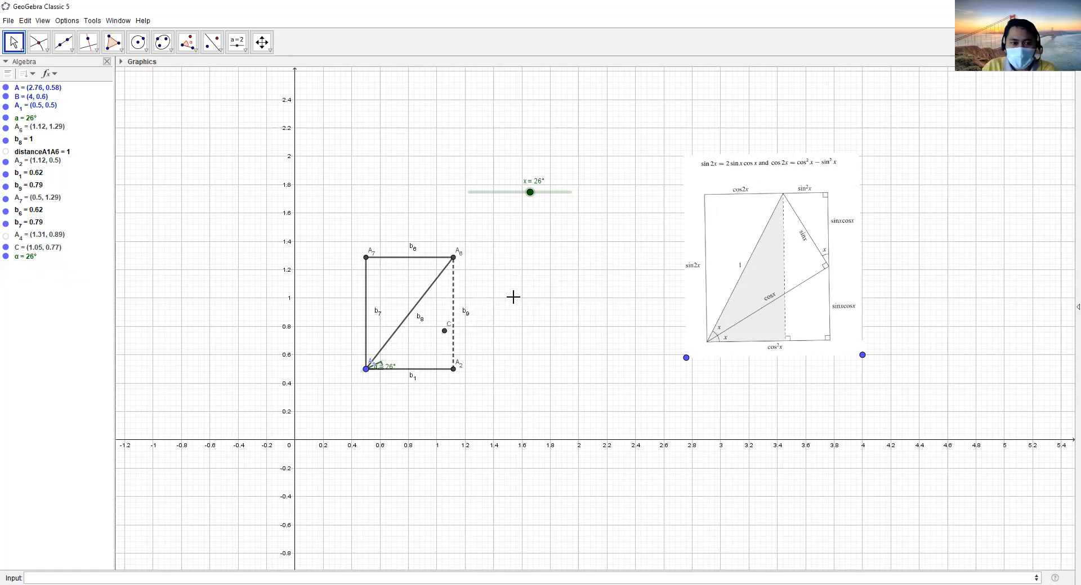
key(ctrl+z)
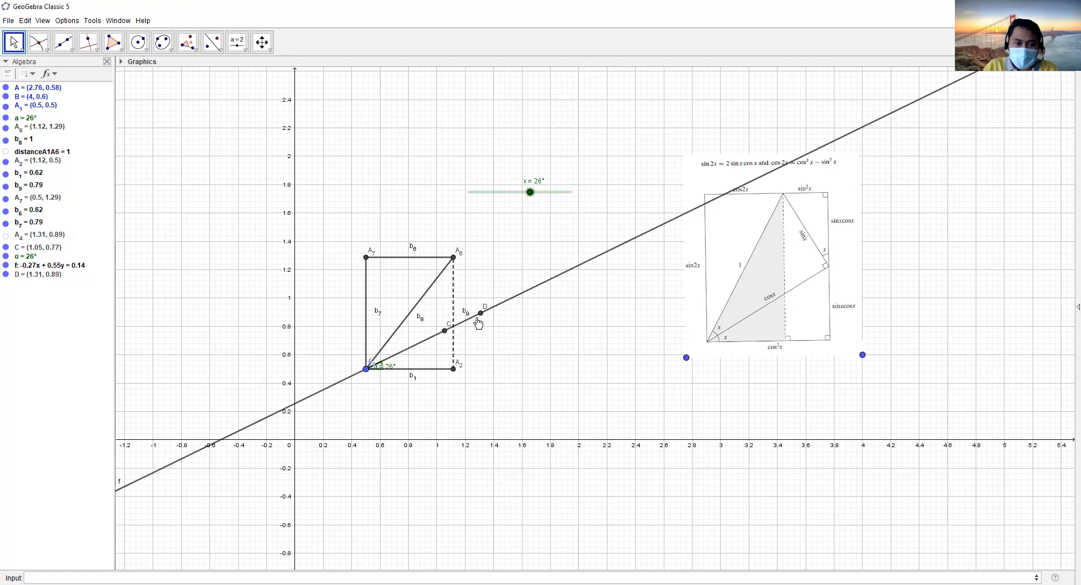
- Replace the remaining f in point D's Intersect definition with Line(A_{1}, C) and delete line f
click(481, 314)
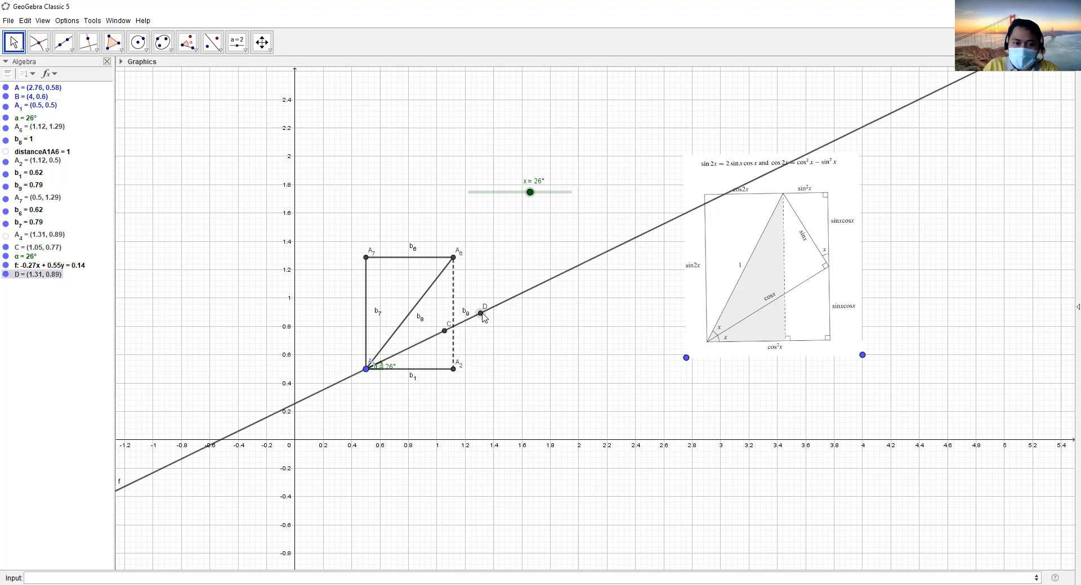
double_click(482, 315)
drag(644, 279, 861, 293)
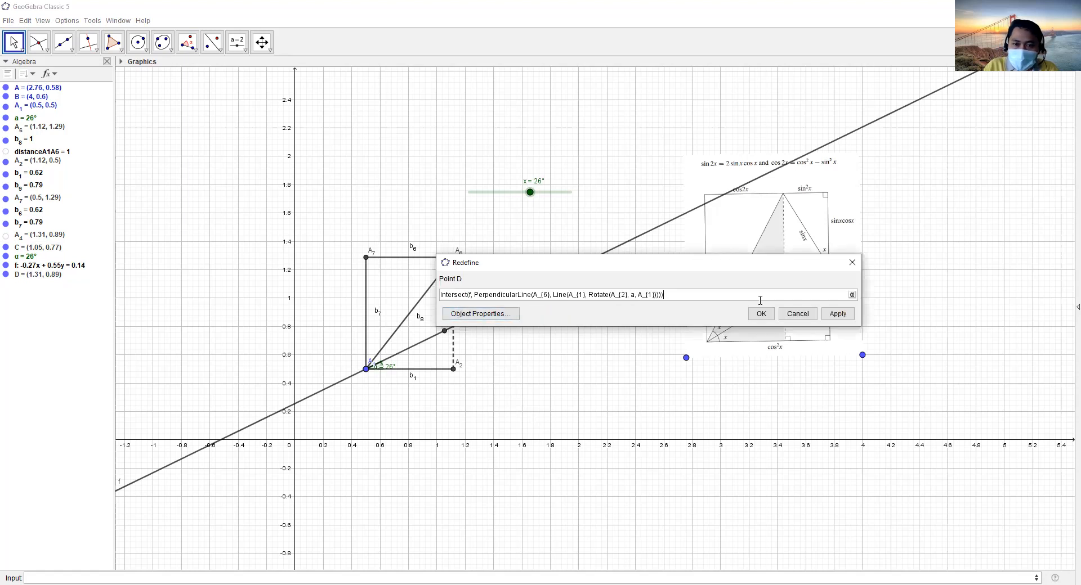
click(767, 314)
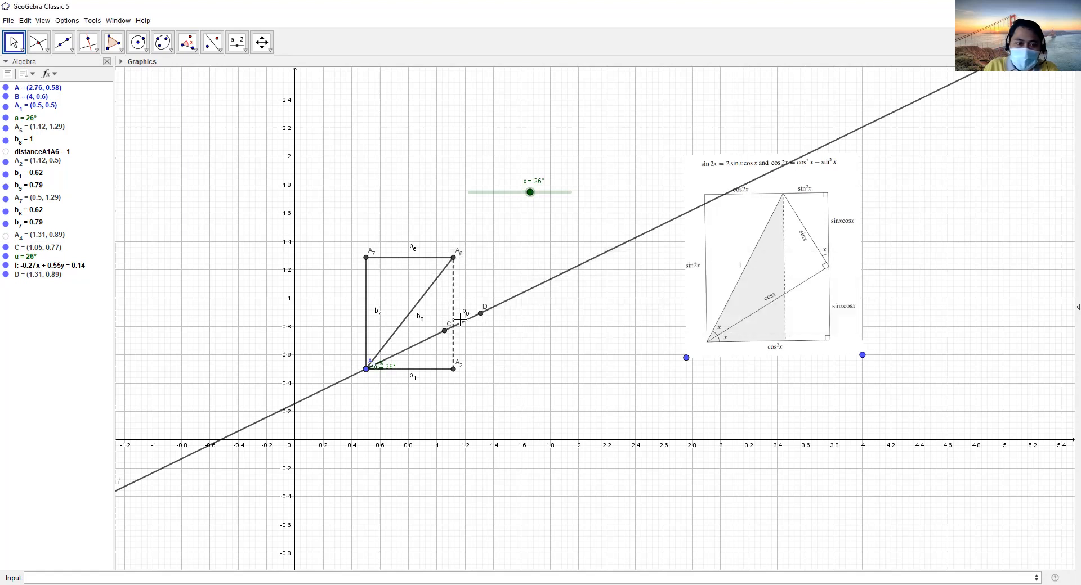
double_click(483, 311)
key(ctrl+c)
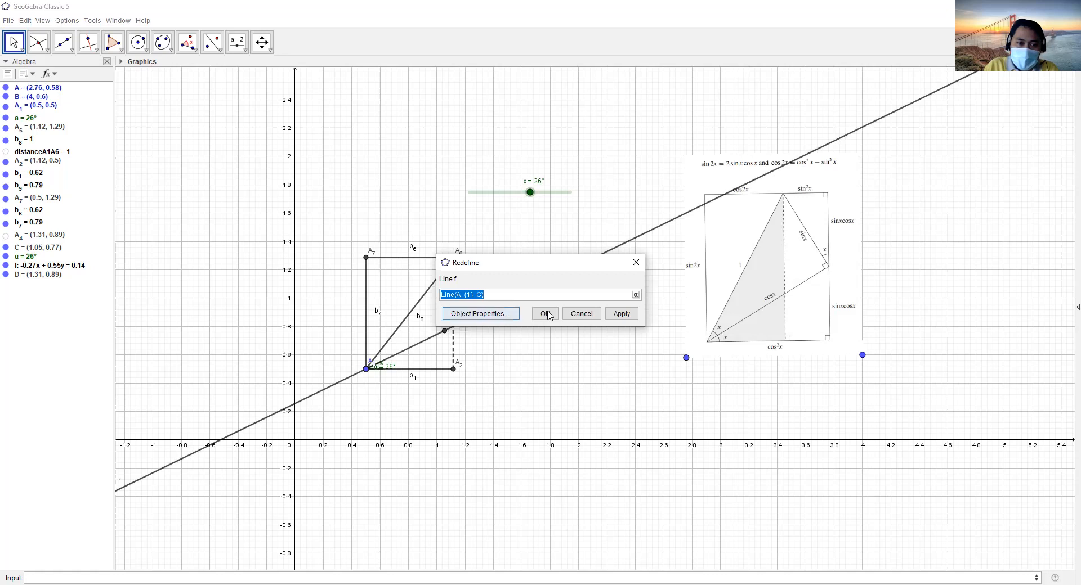
click(545, 316)
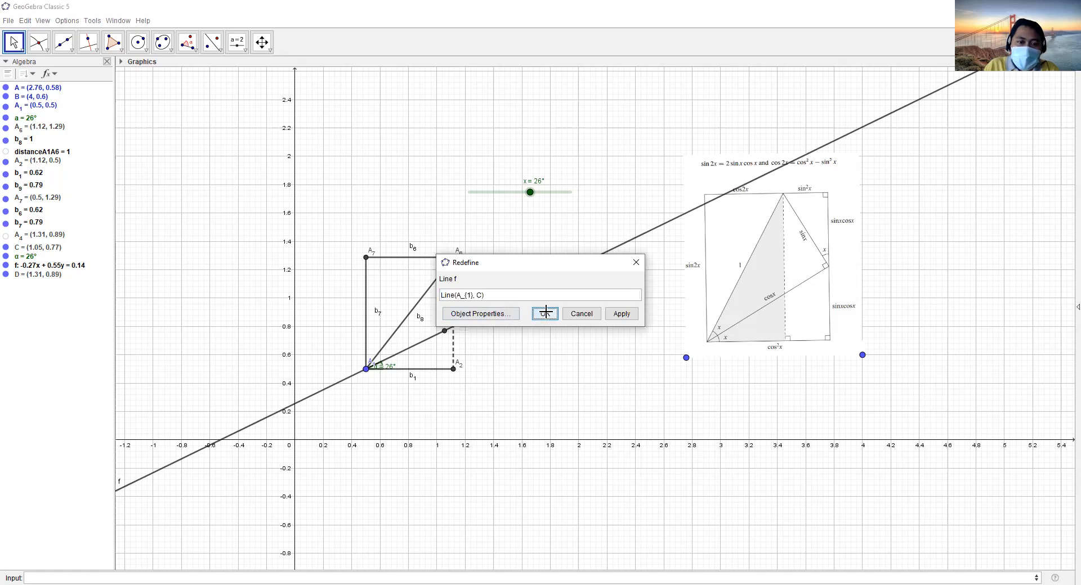
double_click(482, 313)
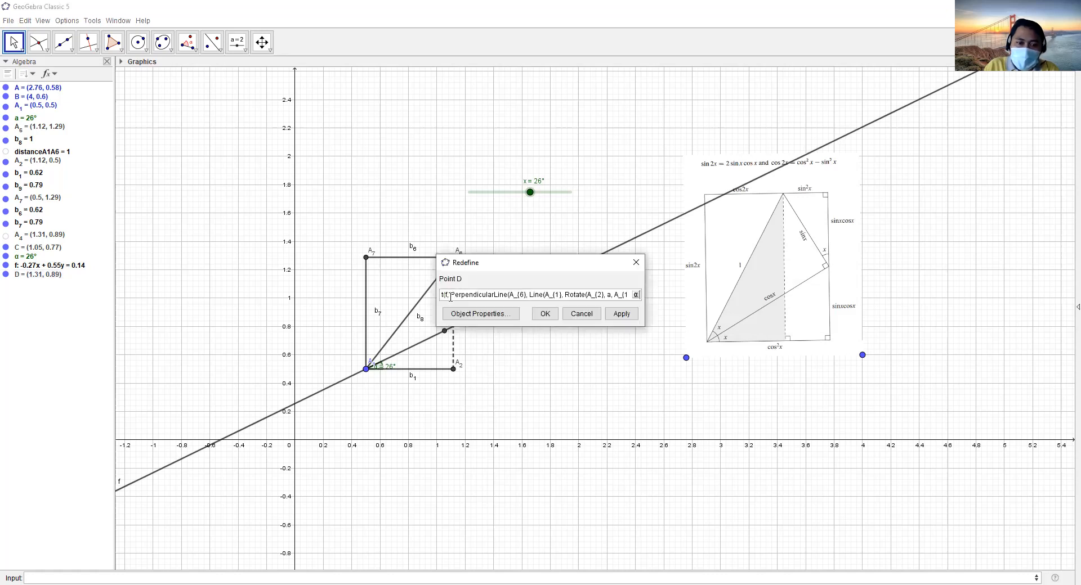
key(ctrl+v)
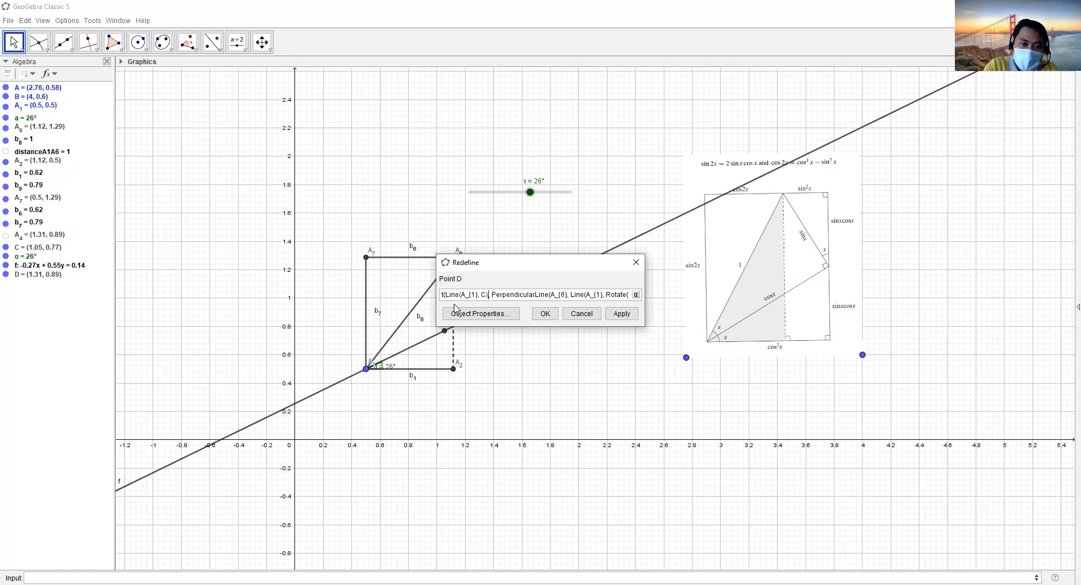
key(Return)
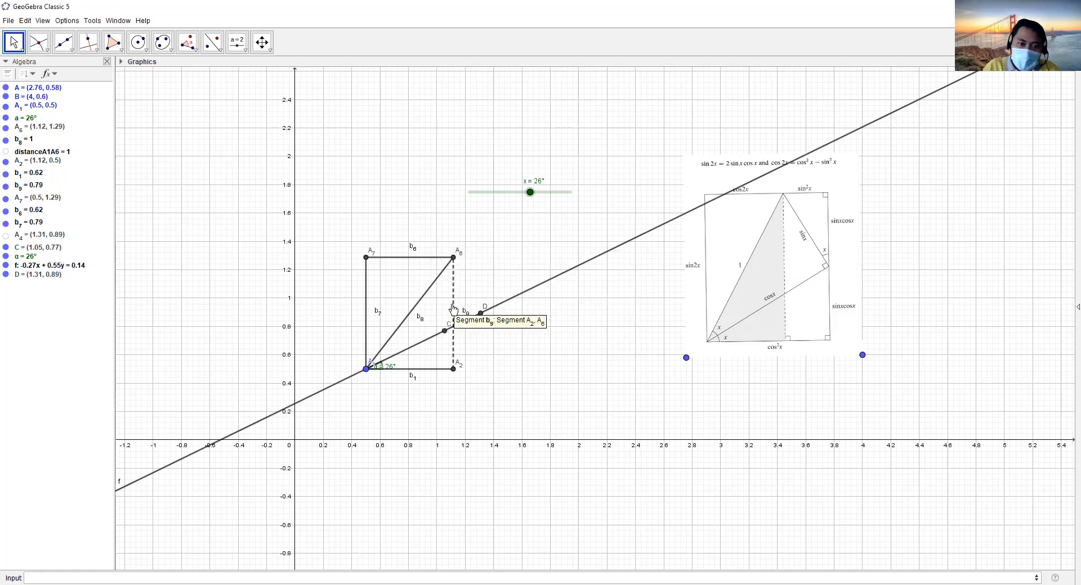
click(523, 291)
key(Delete)
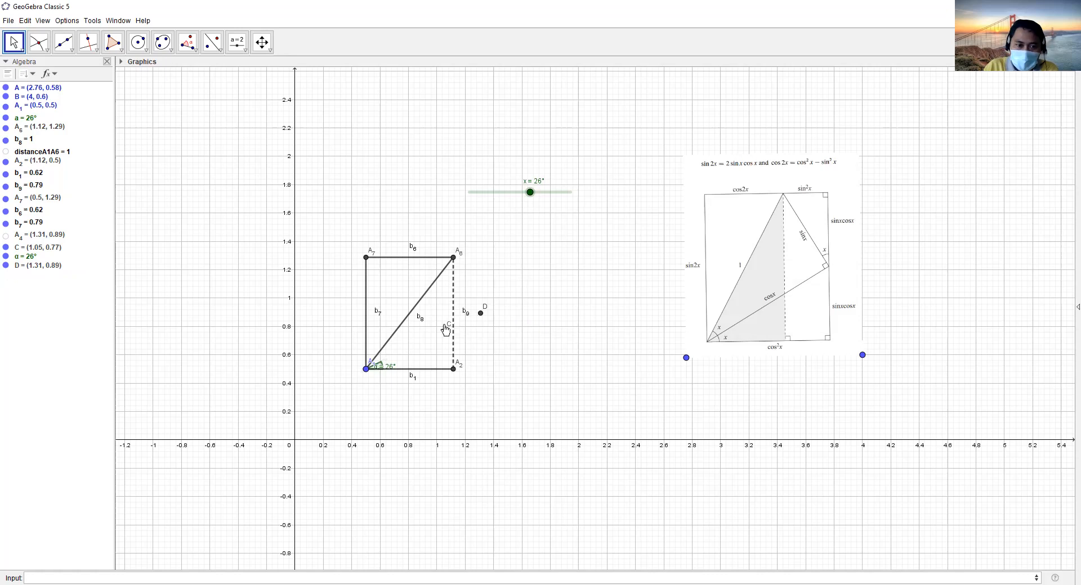
click(457, 331)
key(Delete)
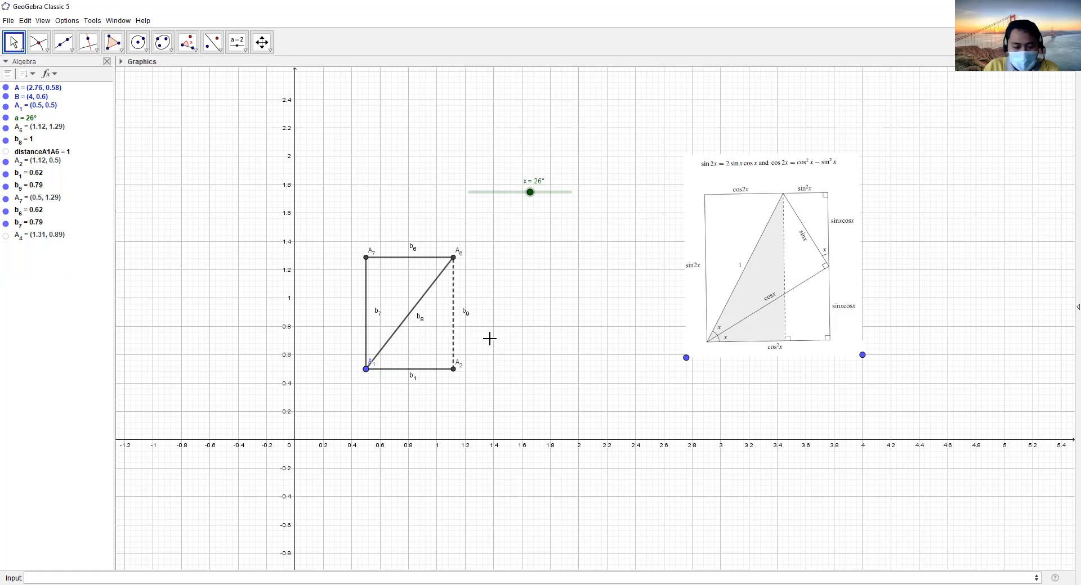
key(ctrl+z)
- Replace the remaining C in the first Line of point D's definition with Rotate(A_{2}, a, A_{1})
click(481, 314)
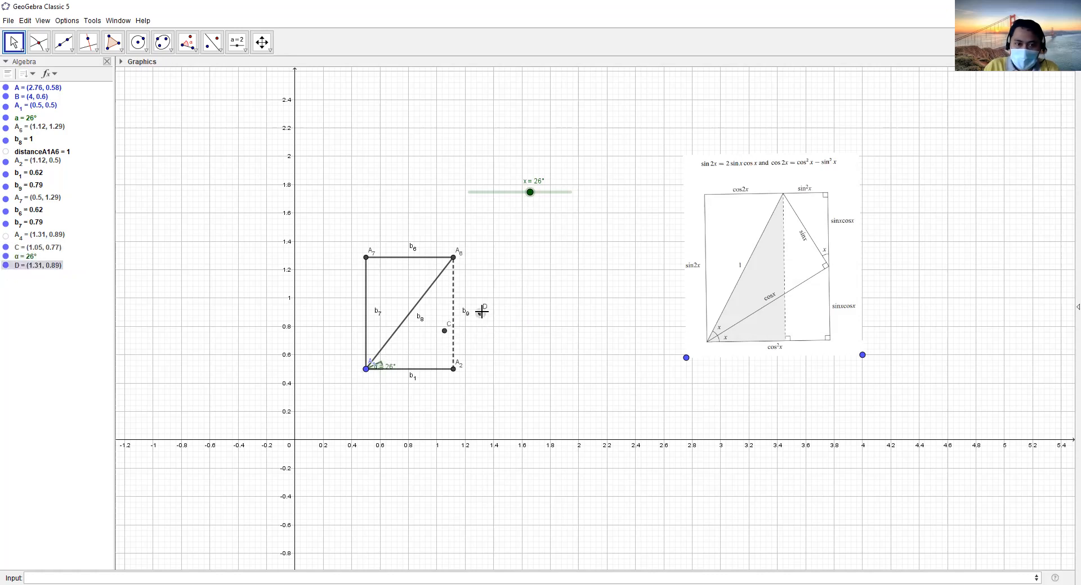
double_click(482, 314)
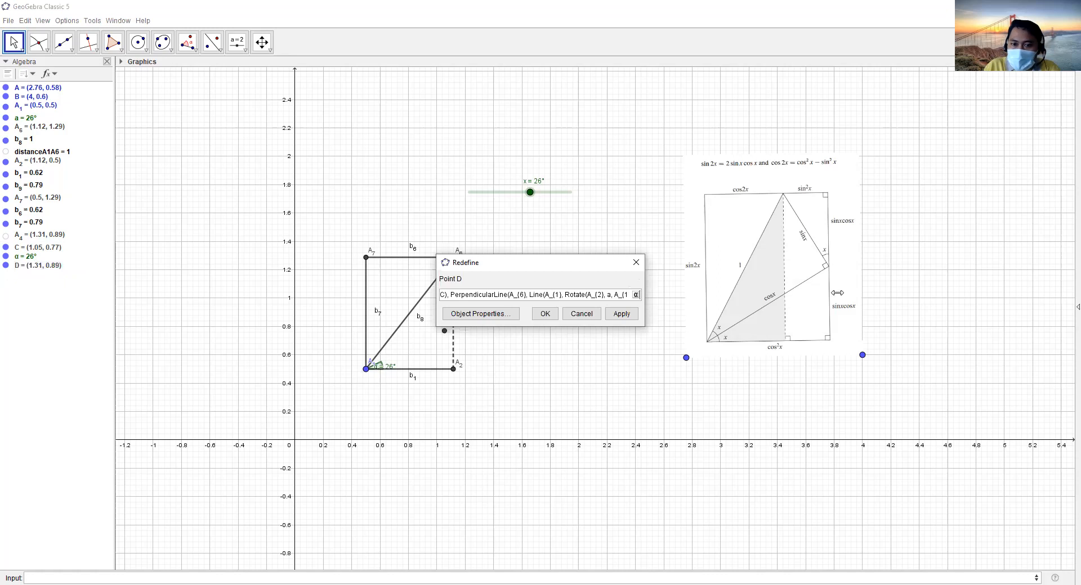
drag(838, 293, 837, 294)
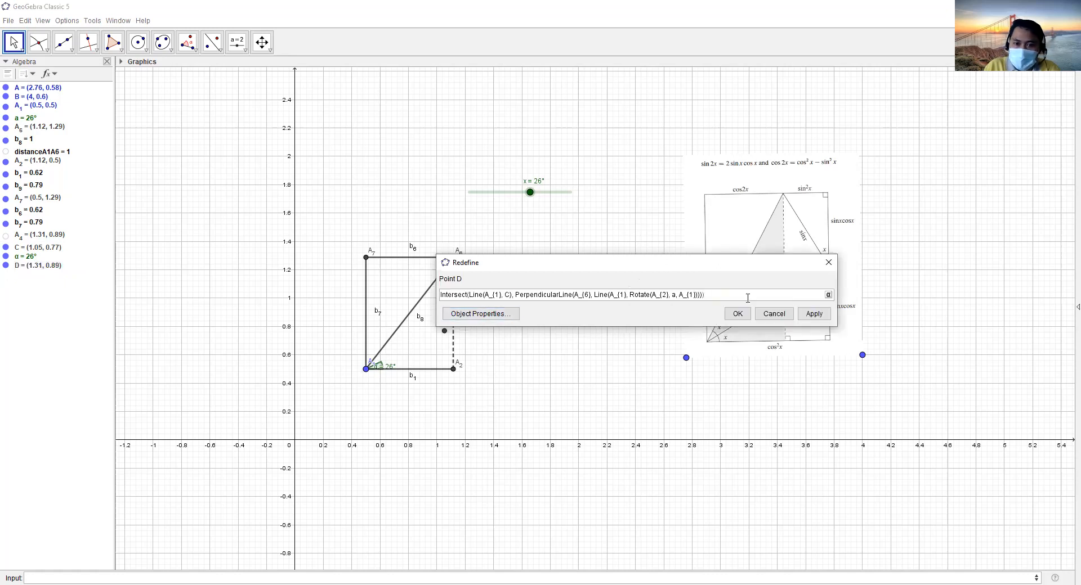
key(Return)
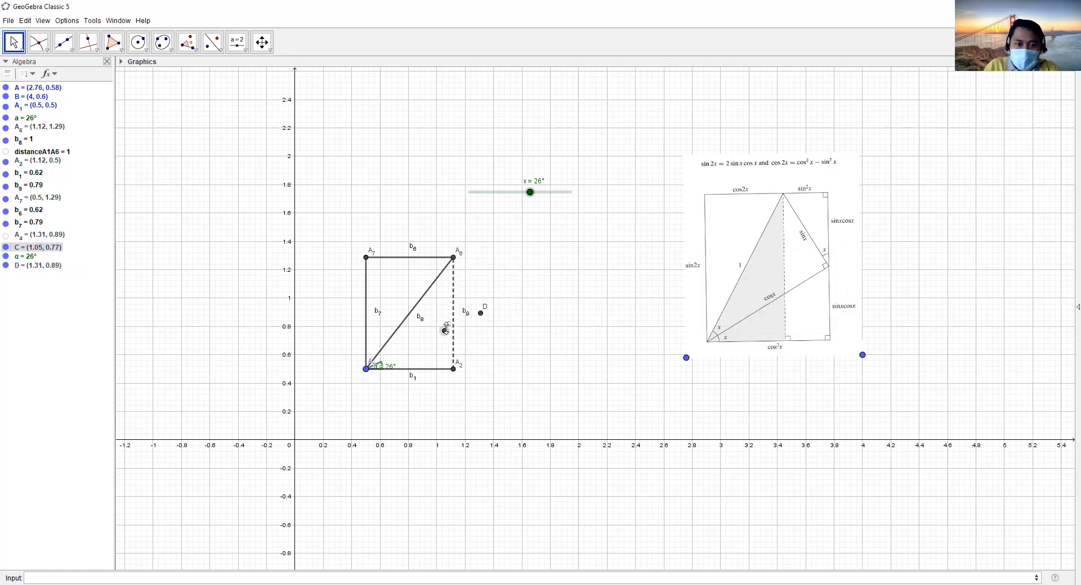
double_click(444, 331)
click(545, 314)
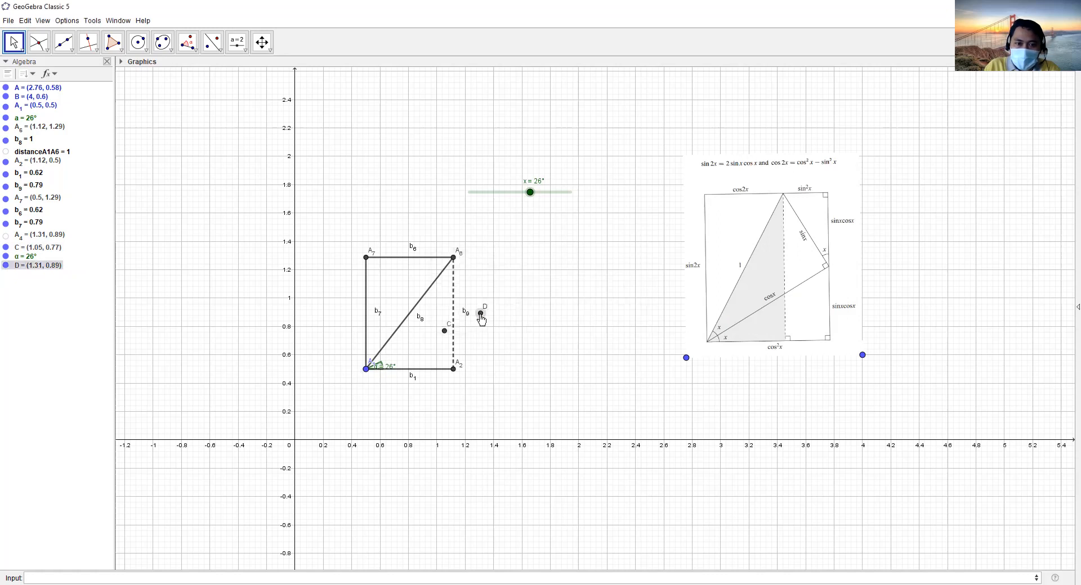
double_click(481, 315)
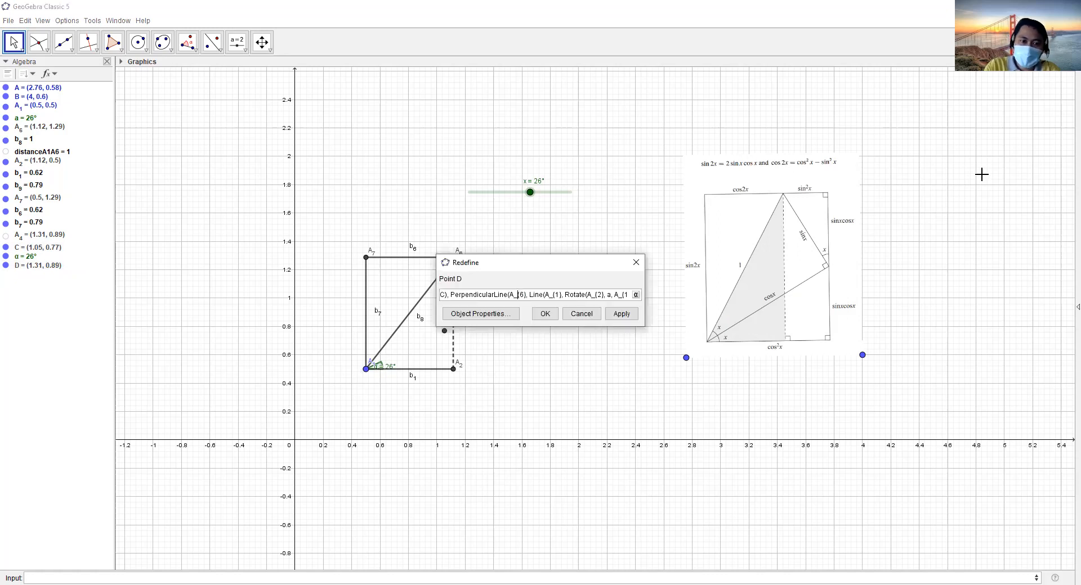
key(Left)
key(Left)
key(Left)
key(Left)
key(Left)
key(Left)
key(Left)
key(Left)
key(Left)
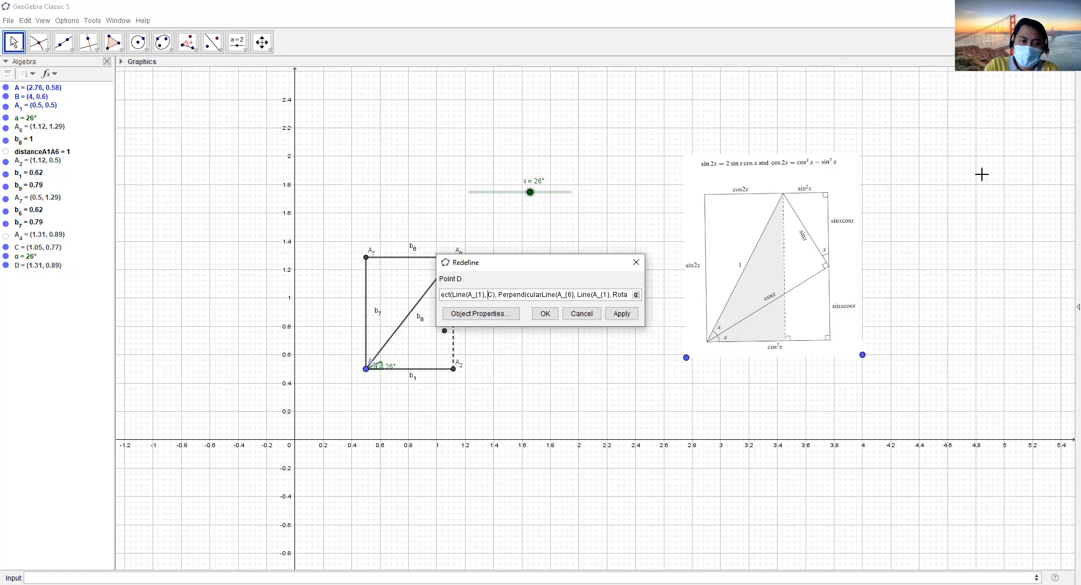
key(BackSpace)
text(Rotate(A_{2}, a, A_{1}))
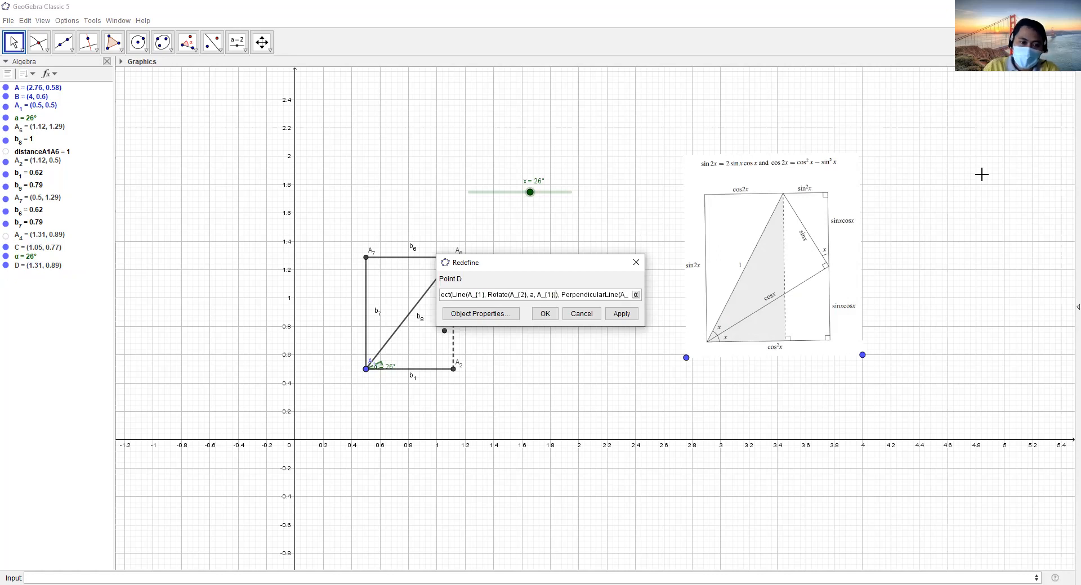
key(Return)
- Delete the helper point C and hide the coinciding points A₄ and D
click(445, 331)
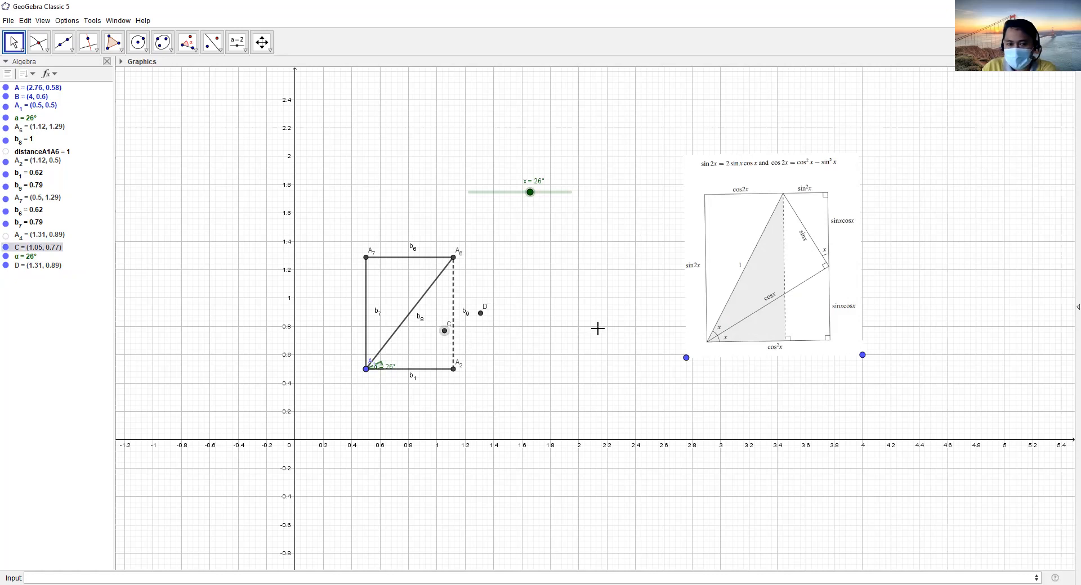
key(Delete)
click(480, 314)
click(9, 240)
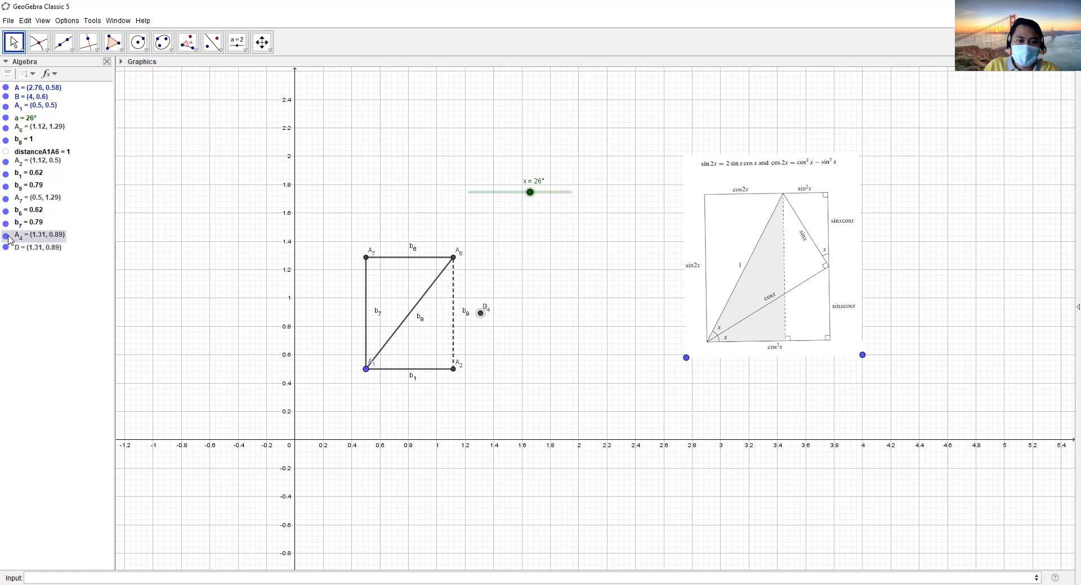
click(6, 235)
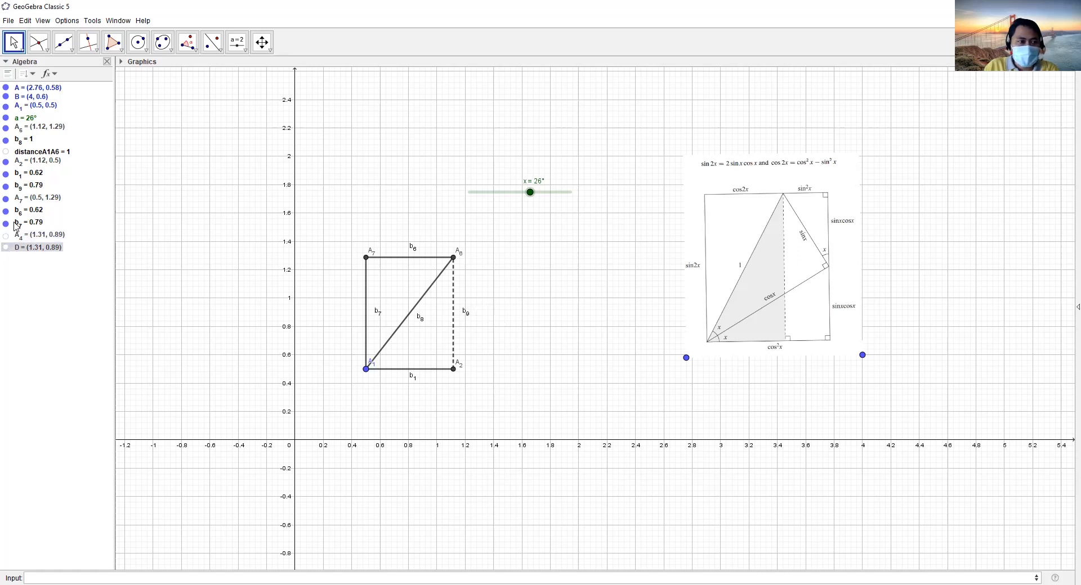
- Show point A₄ again and draw a segment from A₁ to A₄
click(5, 248)
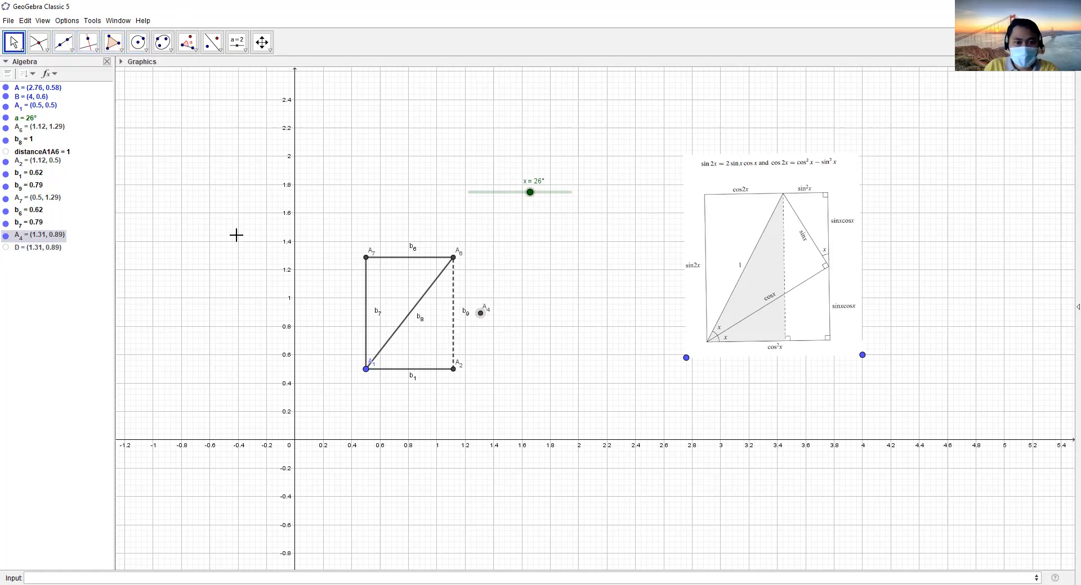
click(89, 43)
mouse_move(76, 52)
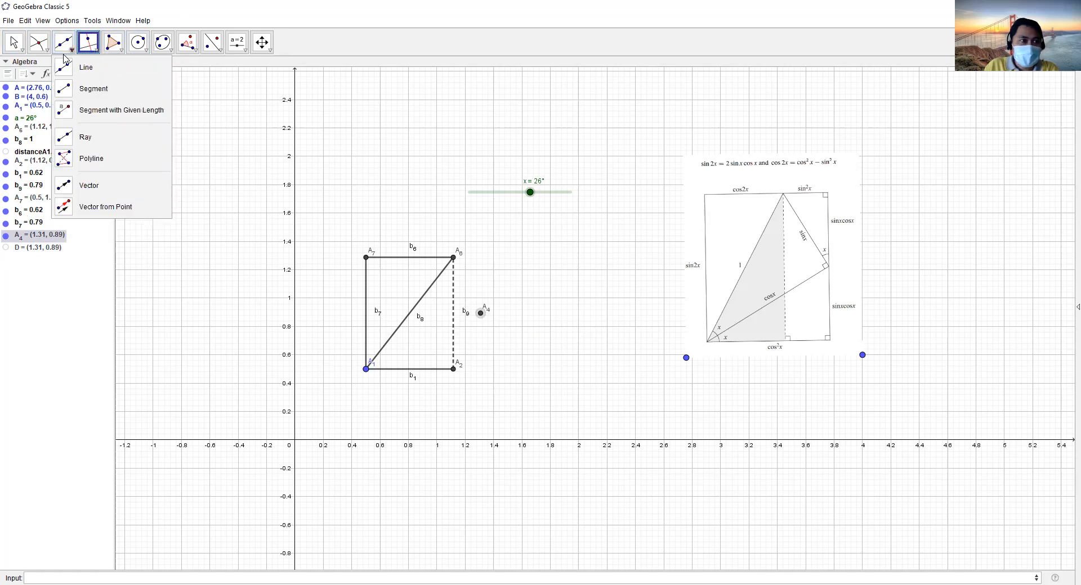
click(62, 89)
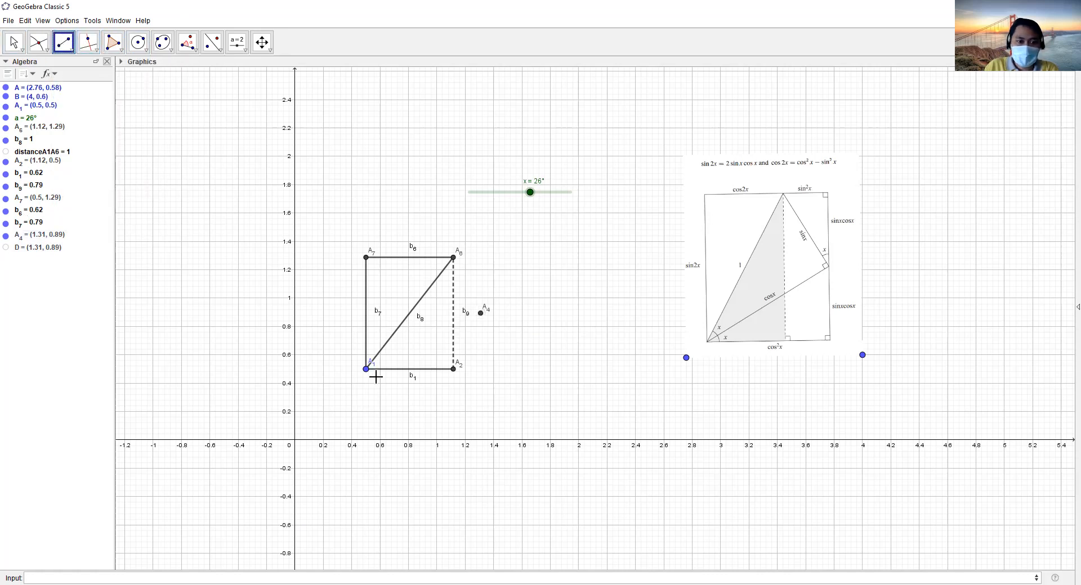
click(366, 370)
click(480, 313)
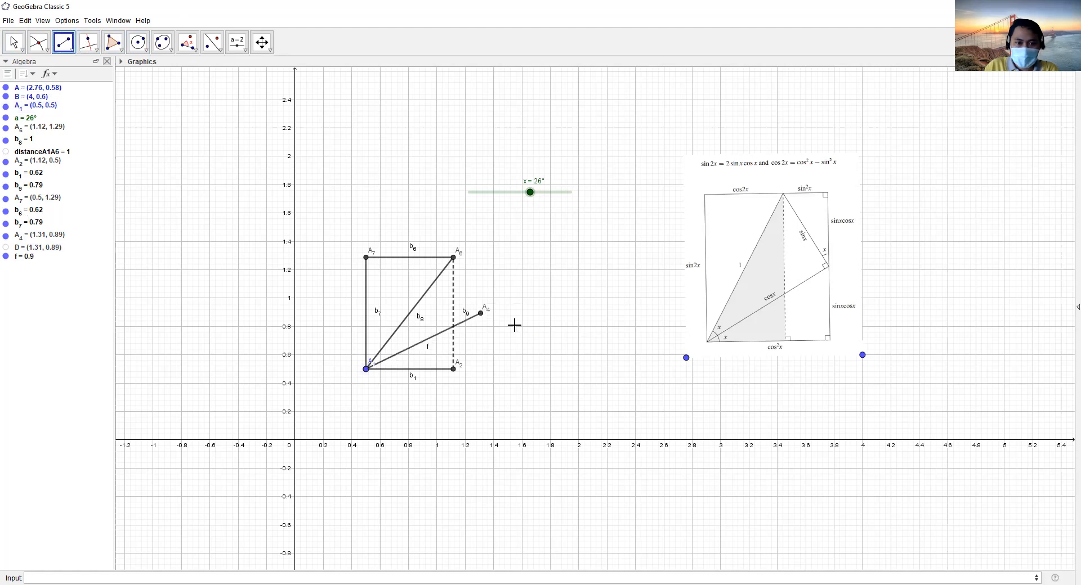
- Rename the segment between A₁ and A₄ as b_{10}
click(14, 42)
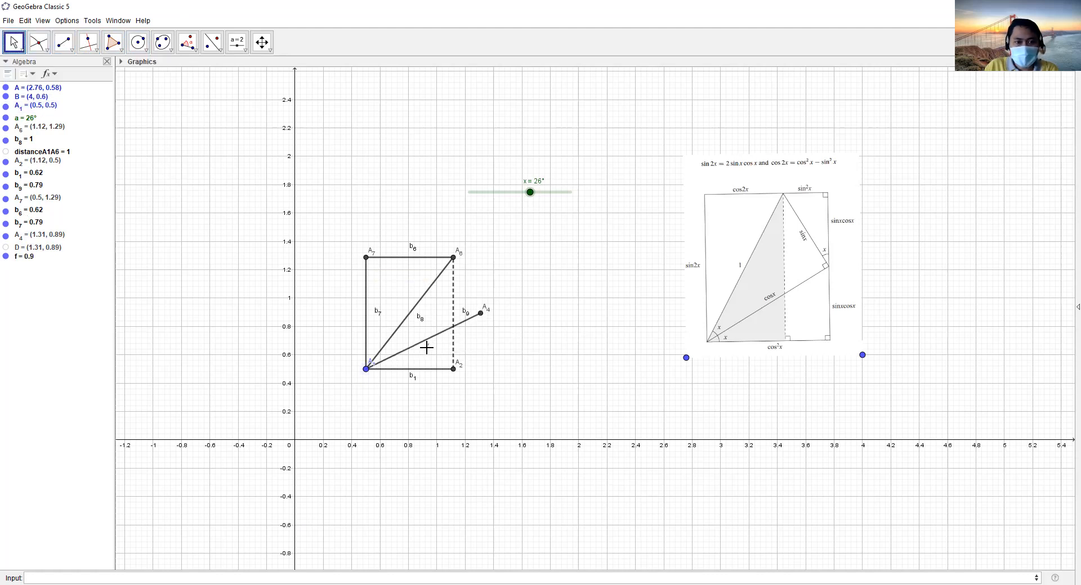
right_click(423, 343)
right_click(417, 344)
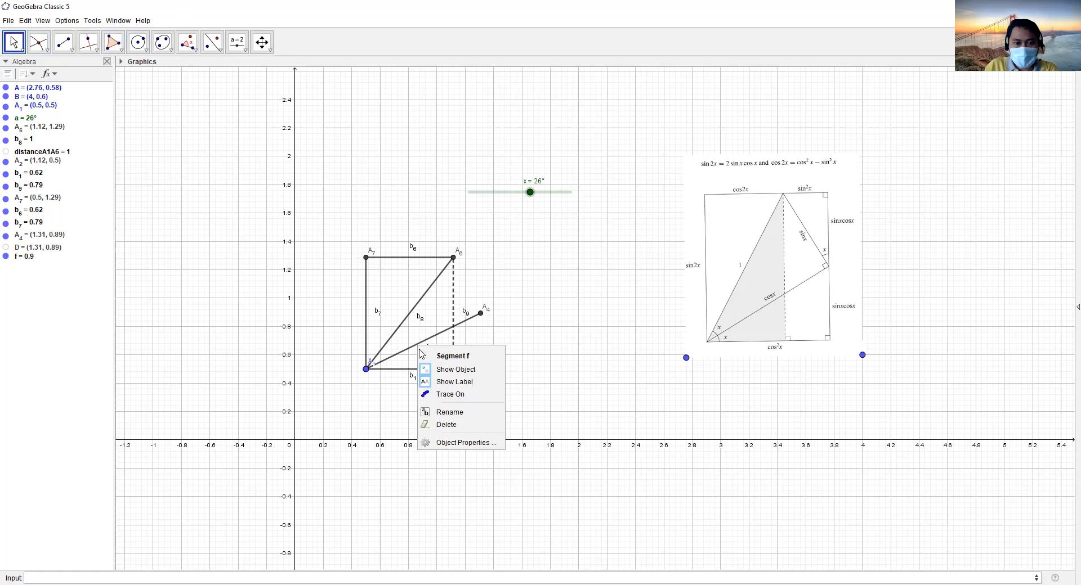
click(444, 418)
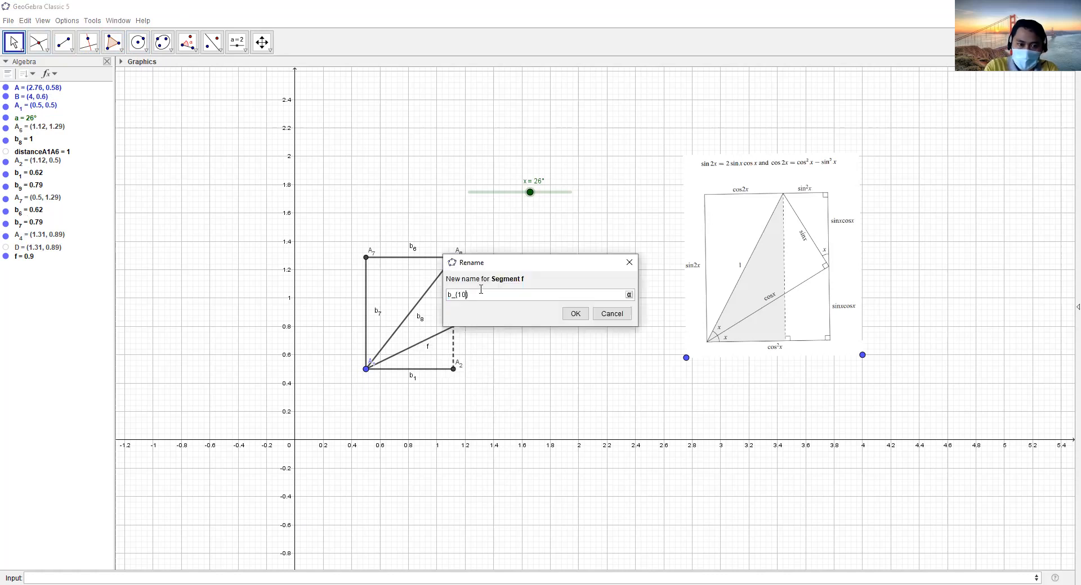
key(Return)
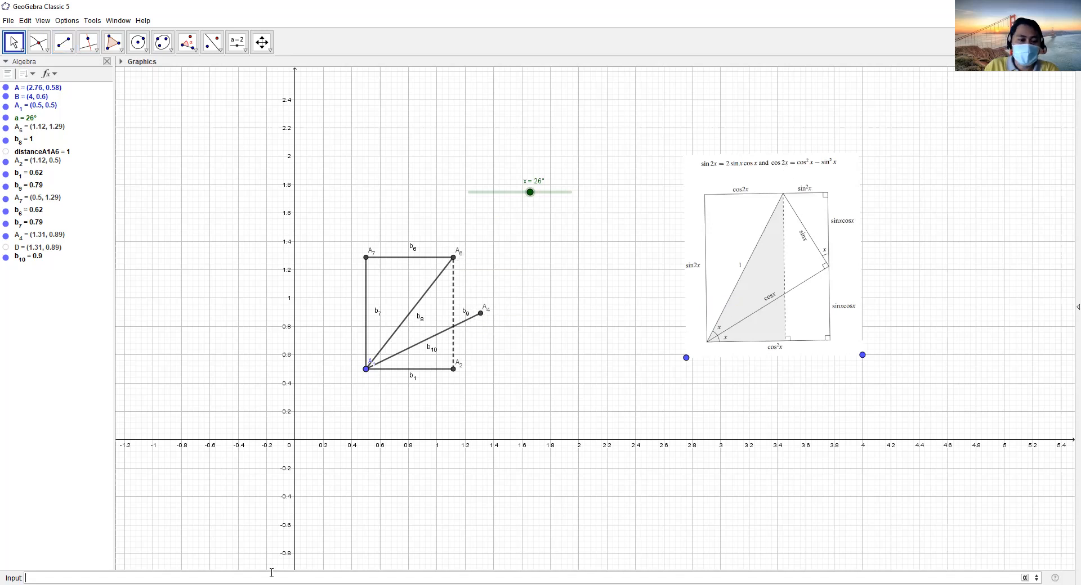
- Define segment b_{11} between A_{4} and A_{6} with the Segment command
text(11)
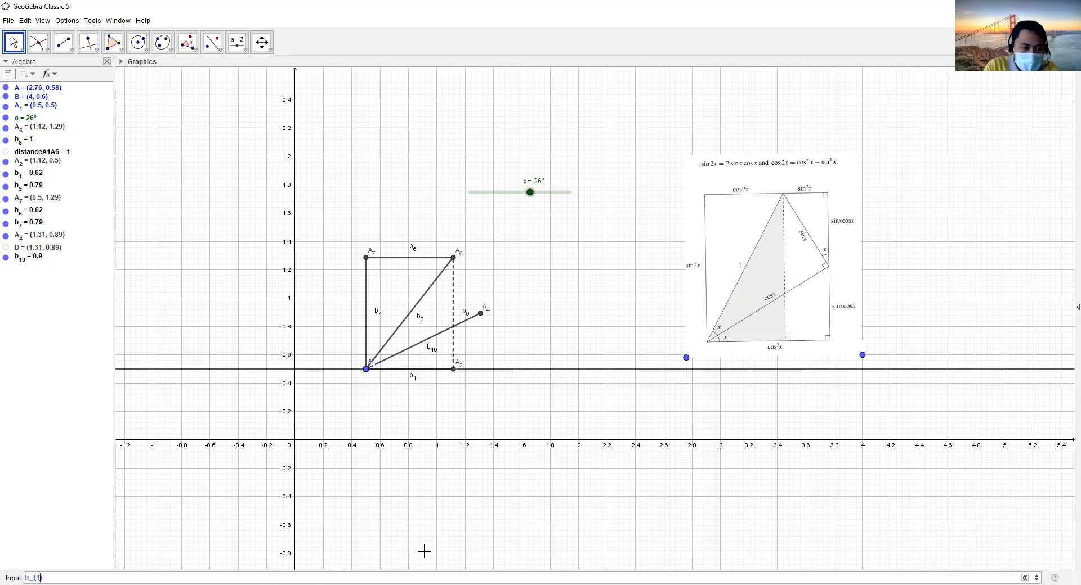
text(=segment(A_{4)
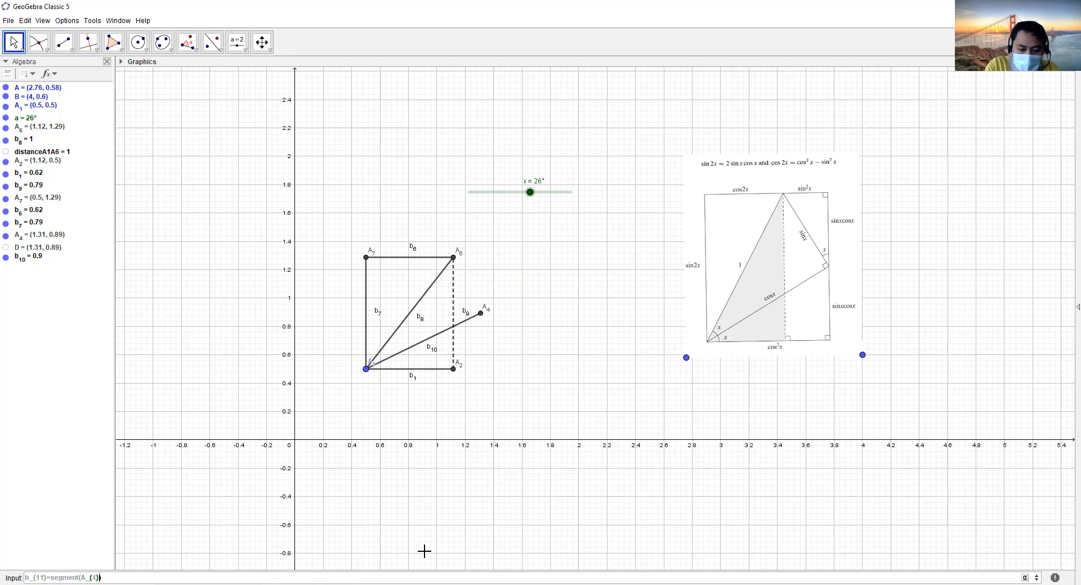
text(A_{6)
key(Return)
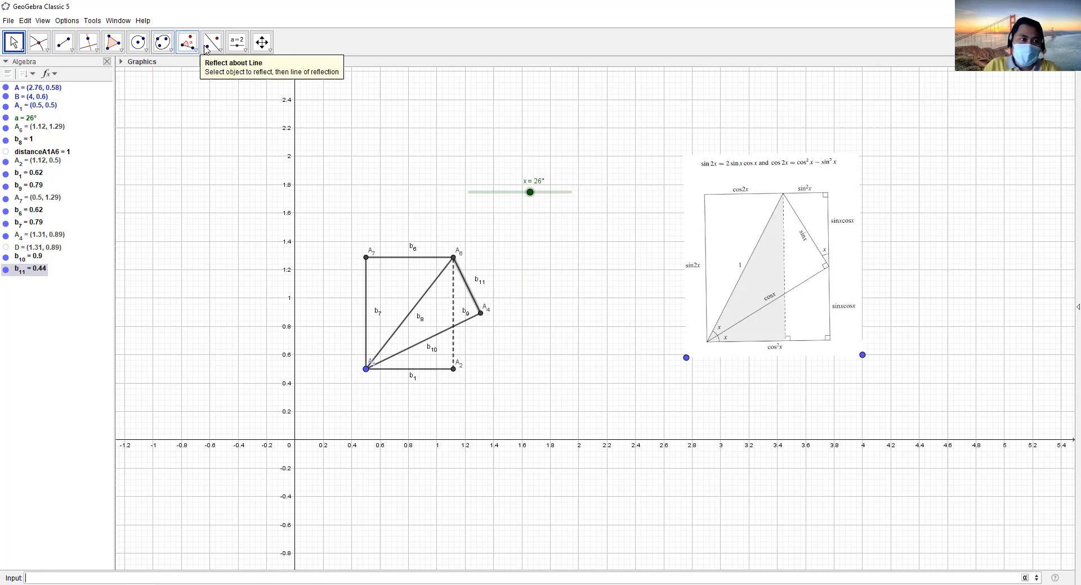
- Try marking the angle at A₄ by picking A₆, A₄ and A₁, and delete that angle
click(237, 42)
mouse_move(188, 44)
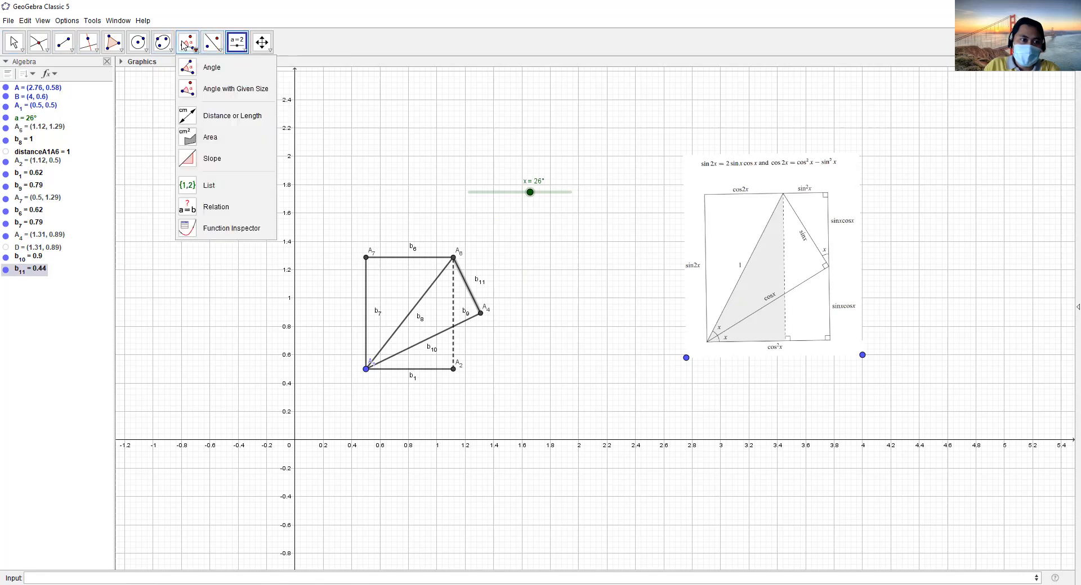
click(186, 68)
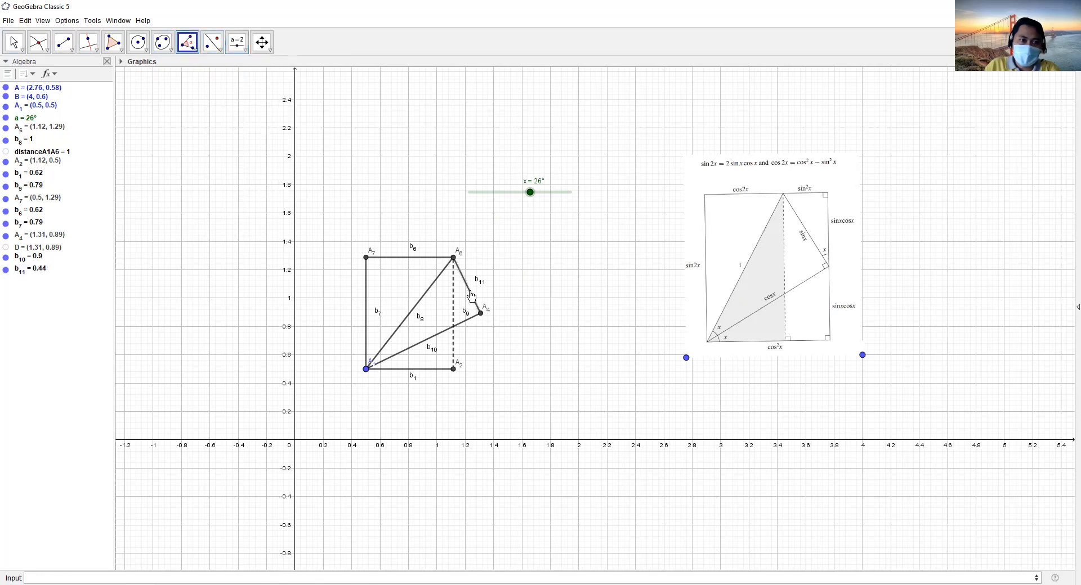
click(453, 257)
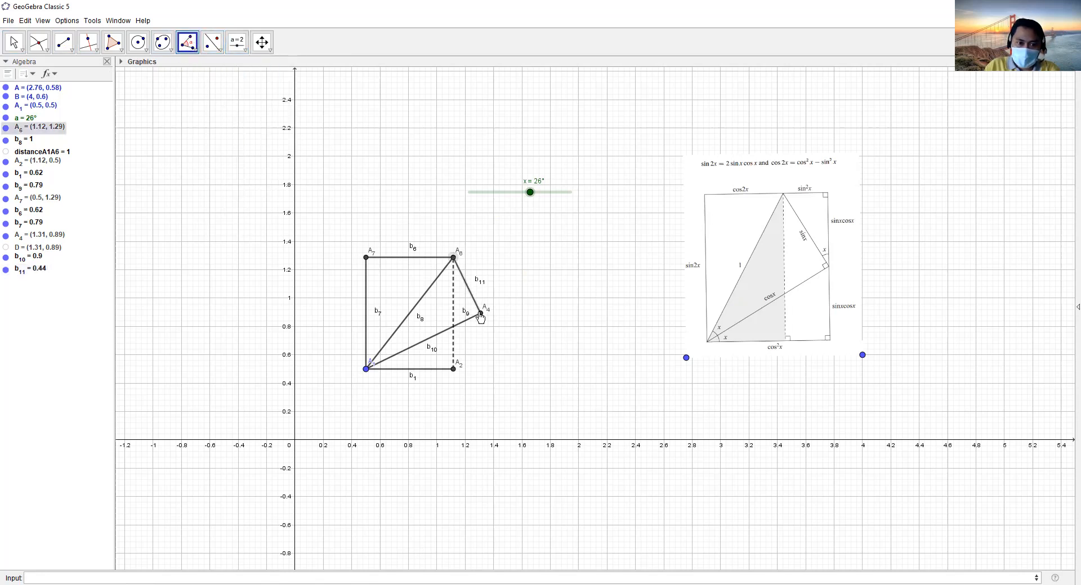
click(479, 314)
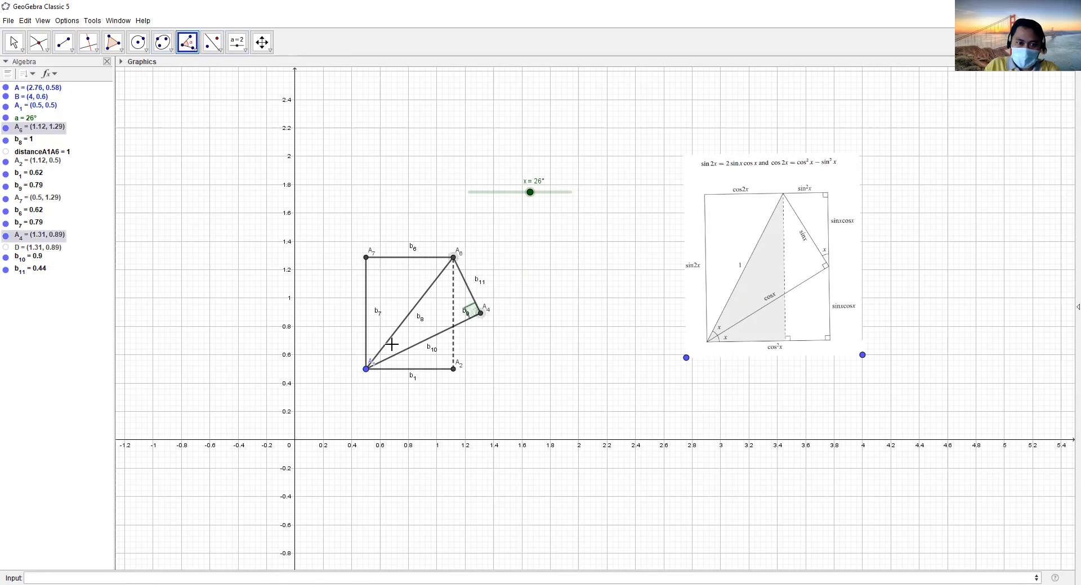
click(365, 371)
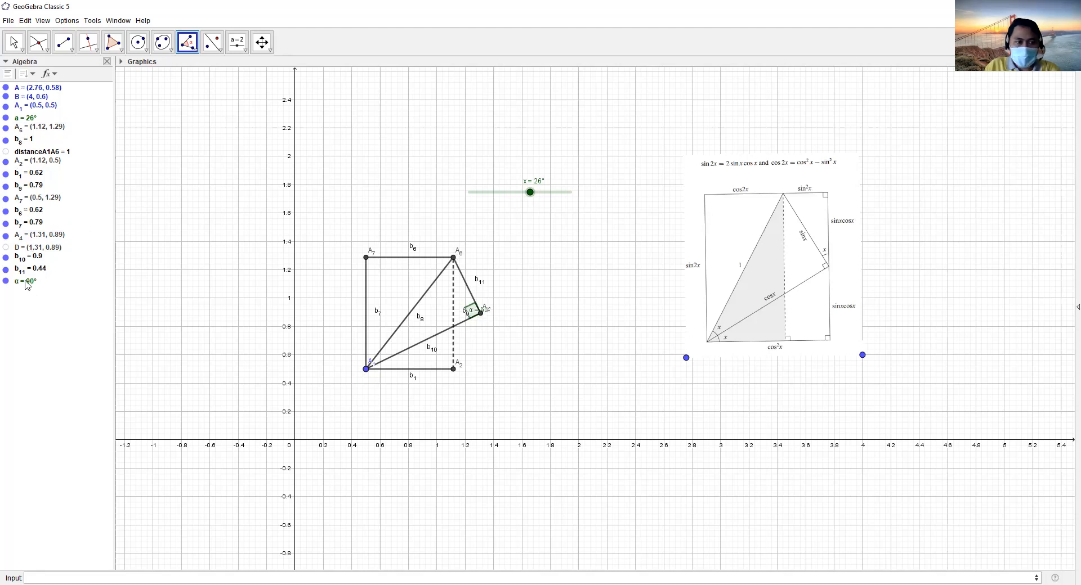
click(14, 42)
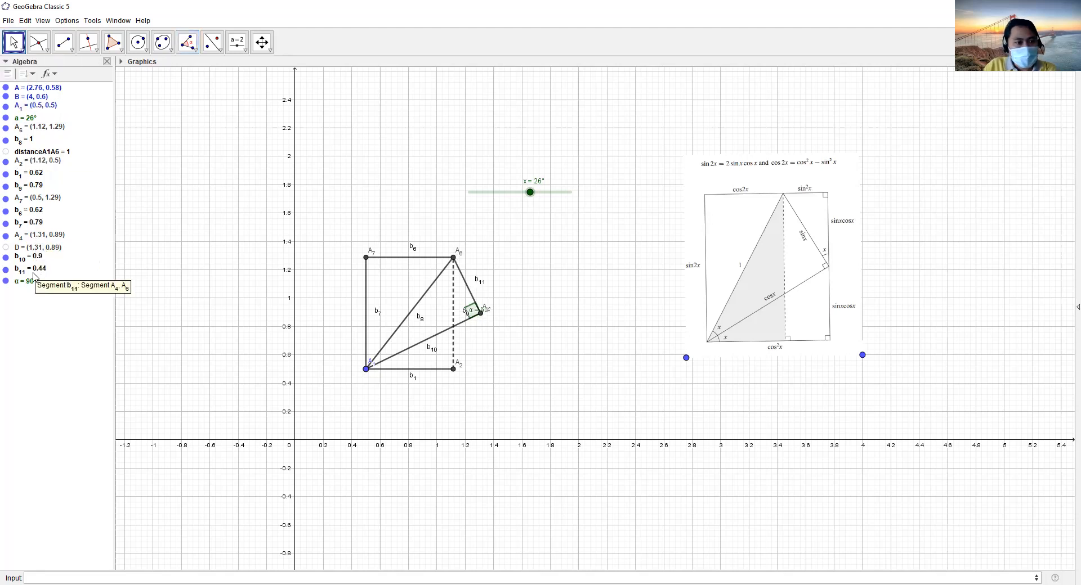
key(Delete)
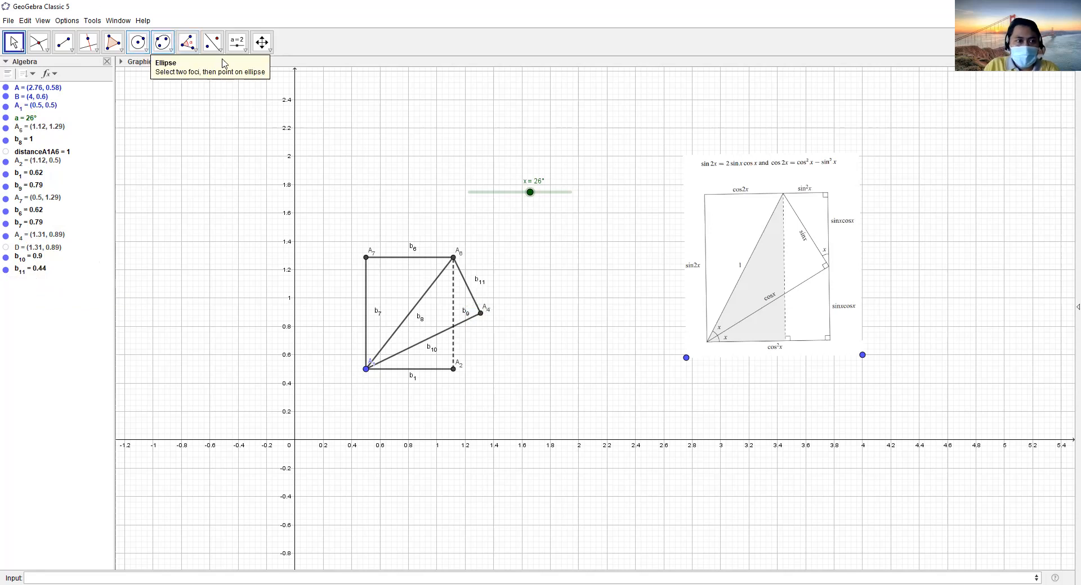
- Mark the angle at vertex A₄ by picking the points in the order A₁, A₄, A₆
click(187, 42)
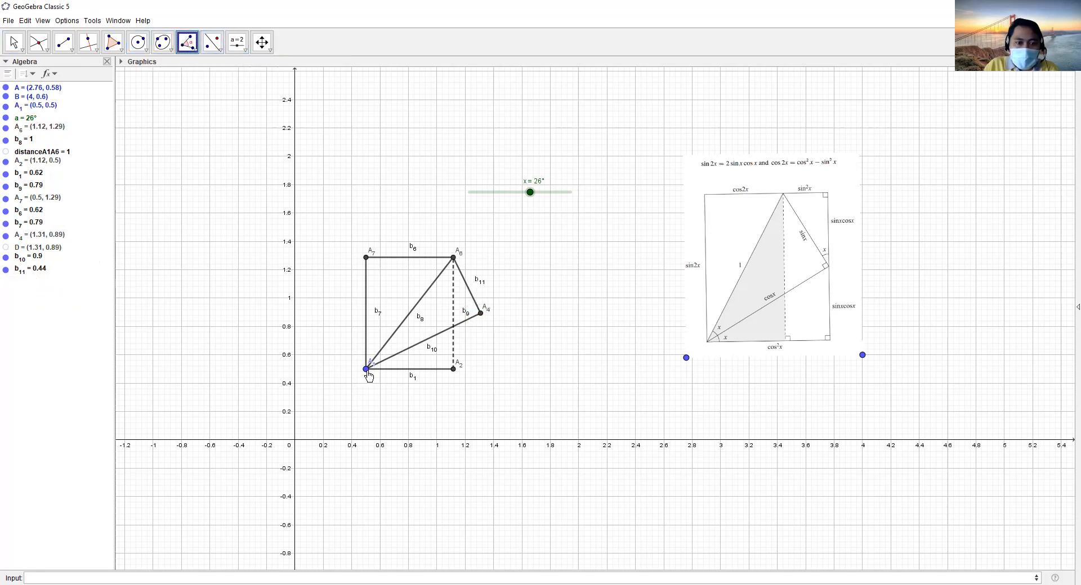
click(366, 369)
click(481, 313)
click(453, 257)
key(Escape)
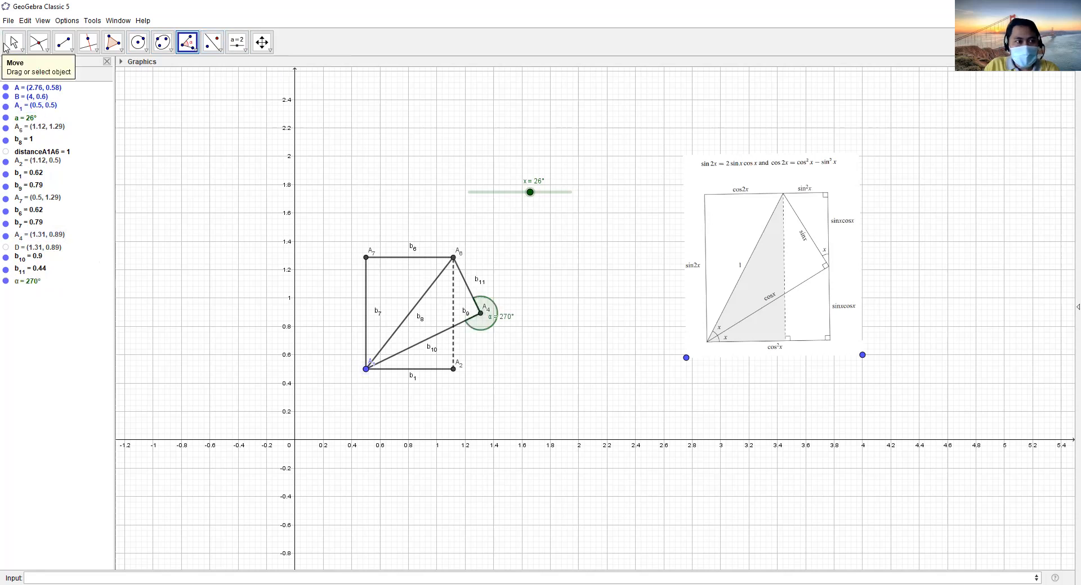
- Restrict the angle at A₄ to values between 0° and 180° in its properties
right_click(495, 308)
click(528, 393)
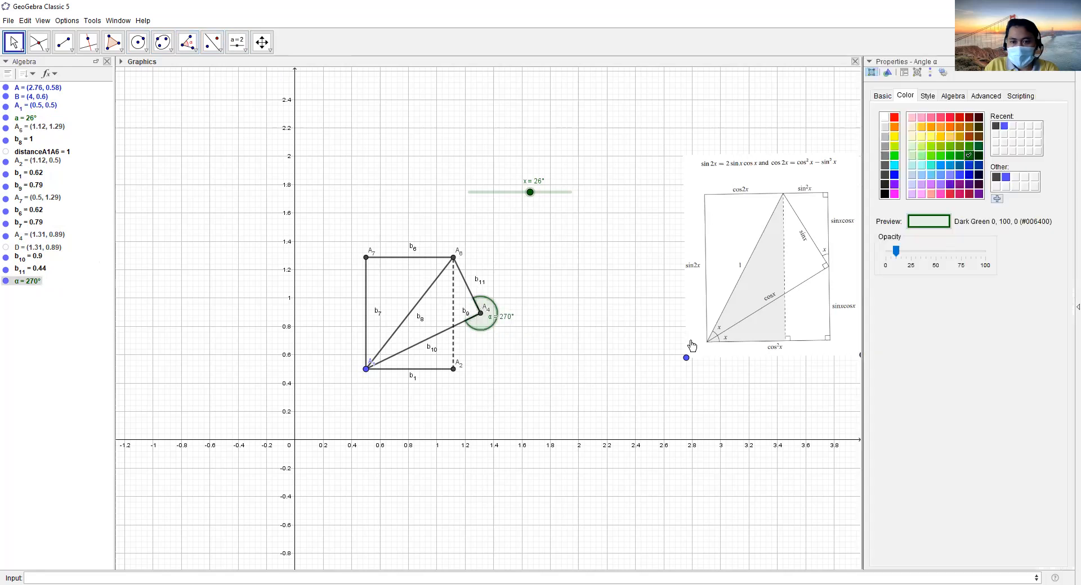
click(881, 97)
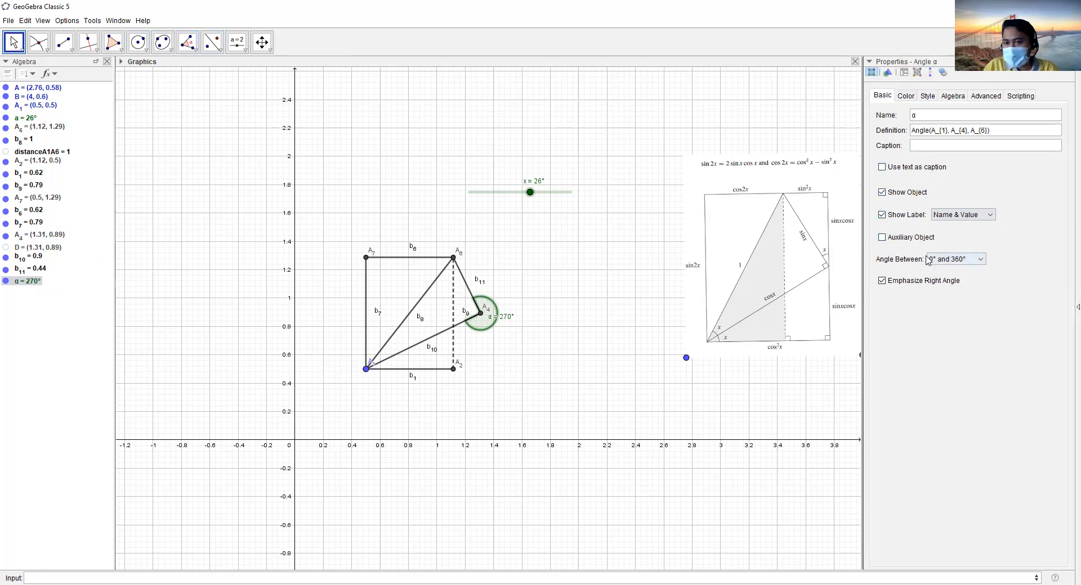
click(943, 265)
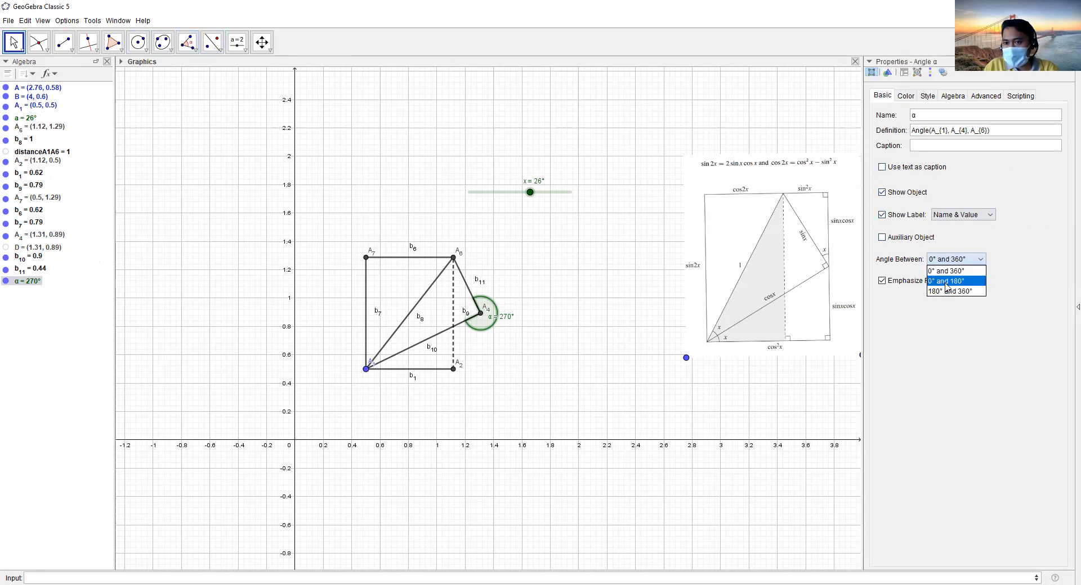
click(945, 282)
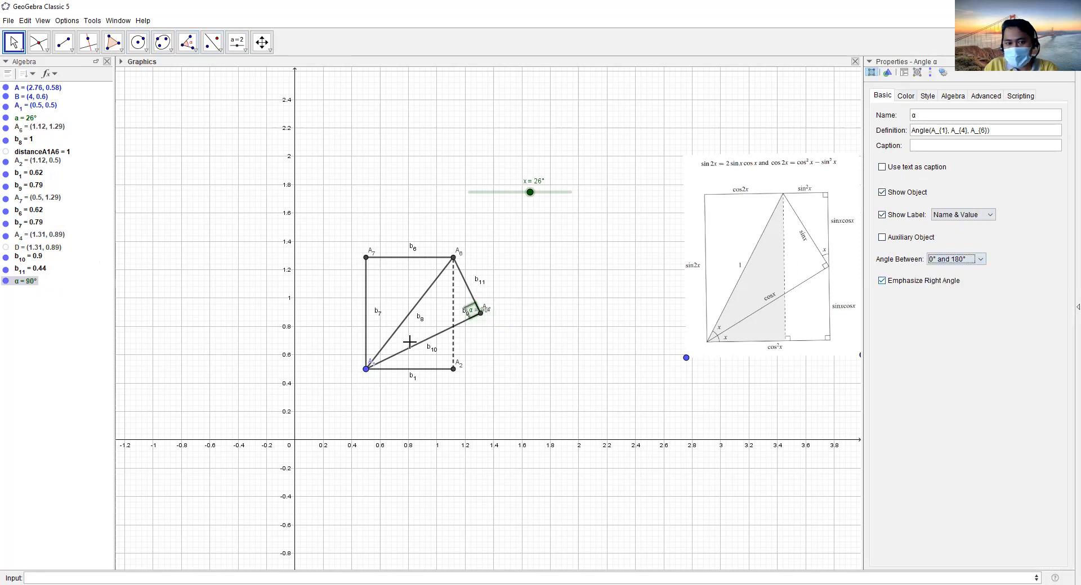
click(1066, 62)
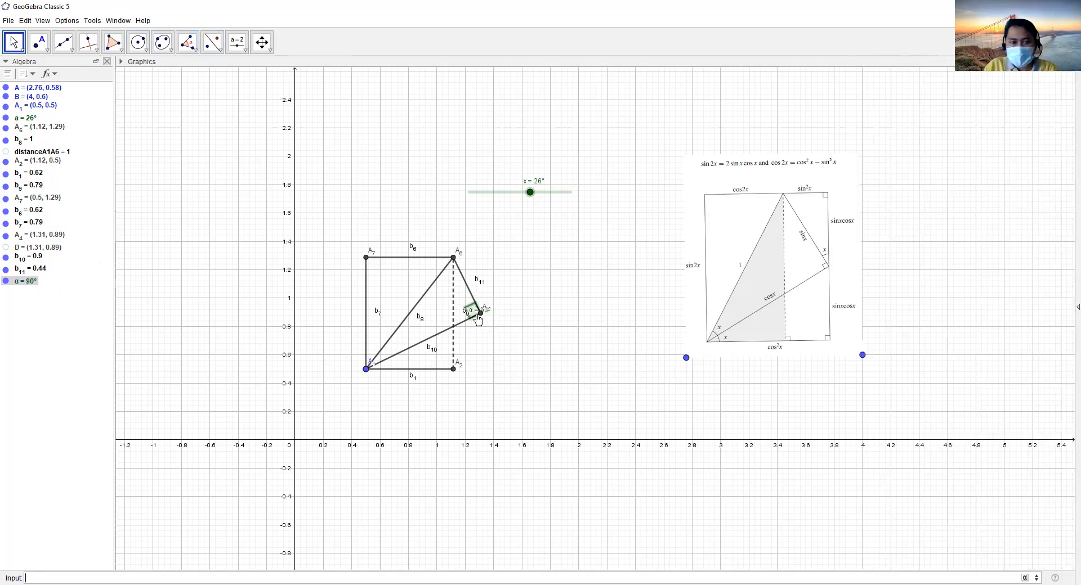
- Hide the label of the right angle at A₄, keeping its marker shown
scroll(522, 325, up, 4)
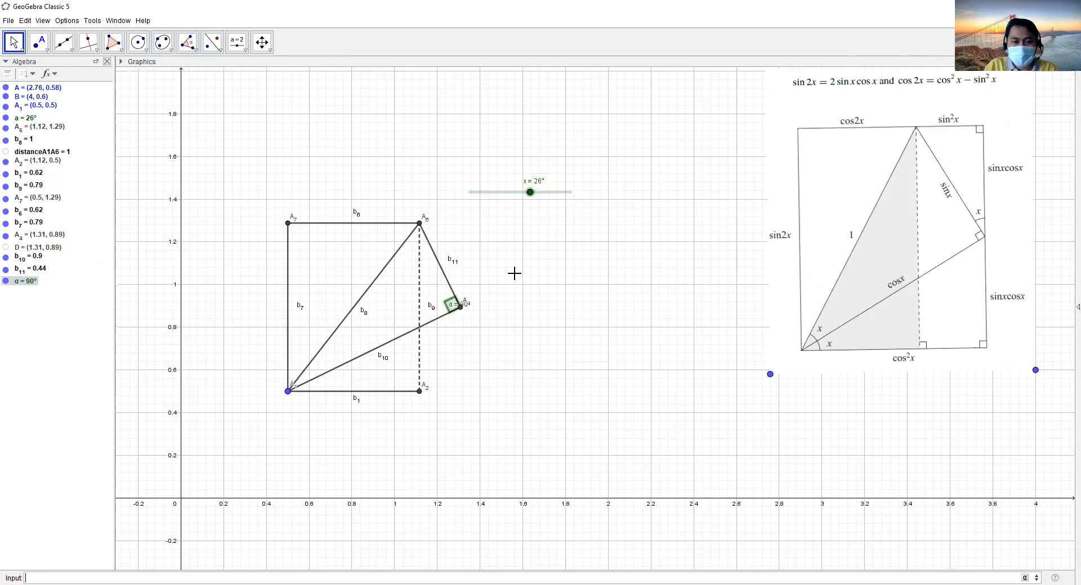
scroll(514, 333, left, 2)
drag(511, 330, 512, 311)
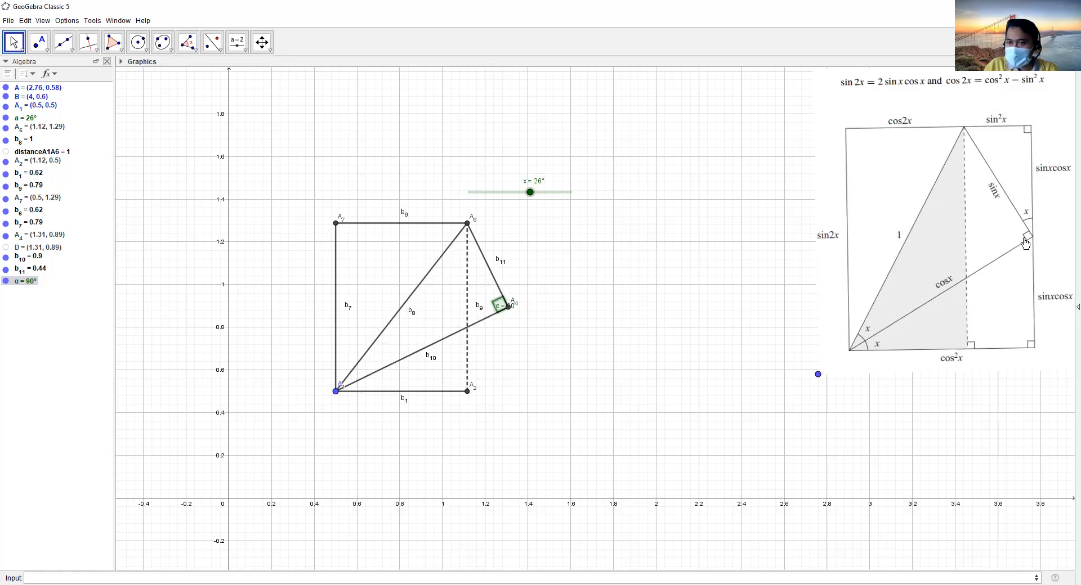
right_click(21, 284)
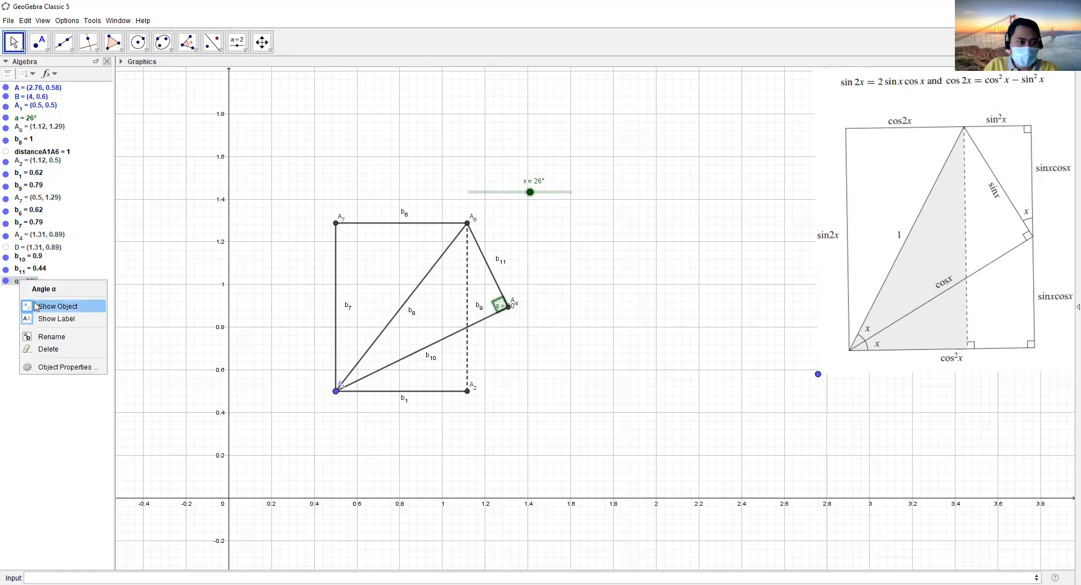
click(67, 284)
click(34, 281)
right_click(31, 283)
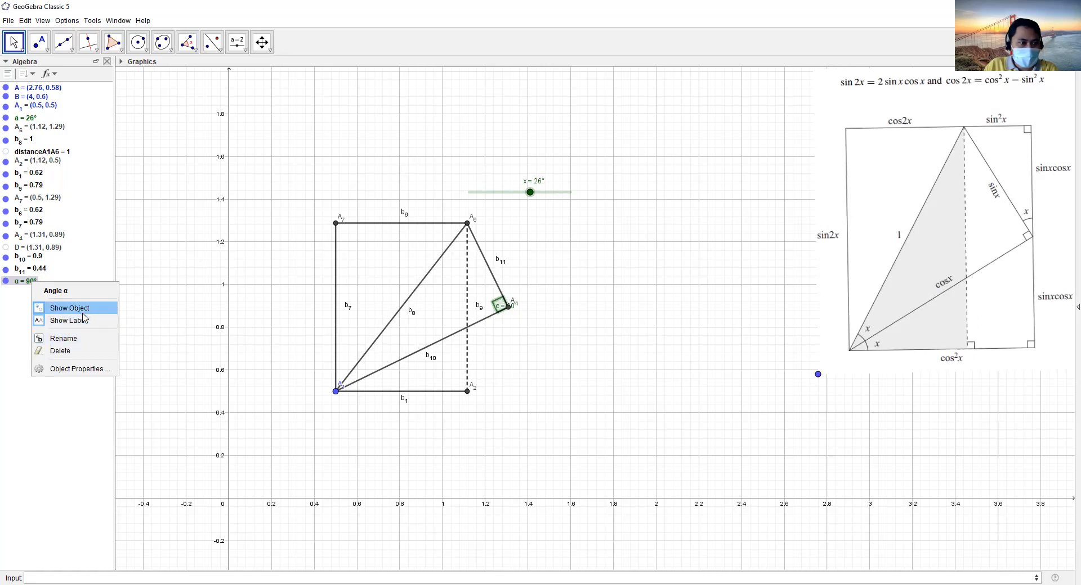
click(83, 322)
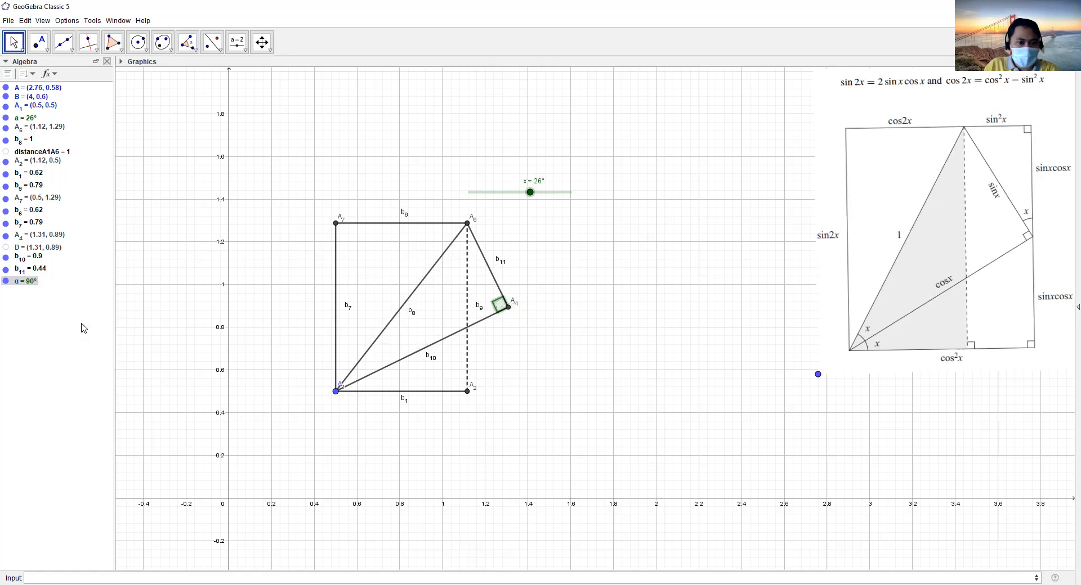
- Vary slider x to test the figure, leaving it at 25°
right_click(34, 283)
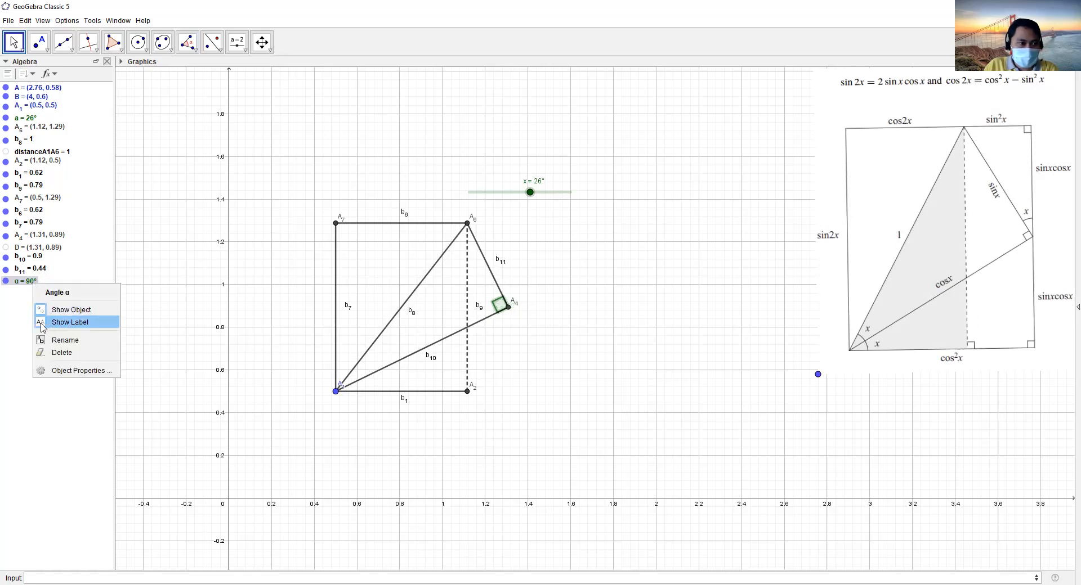
click(150, 248)
drag(530, 193, 535, 226)
key(Left)
key(Left)
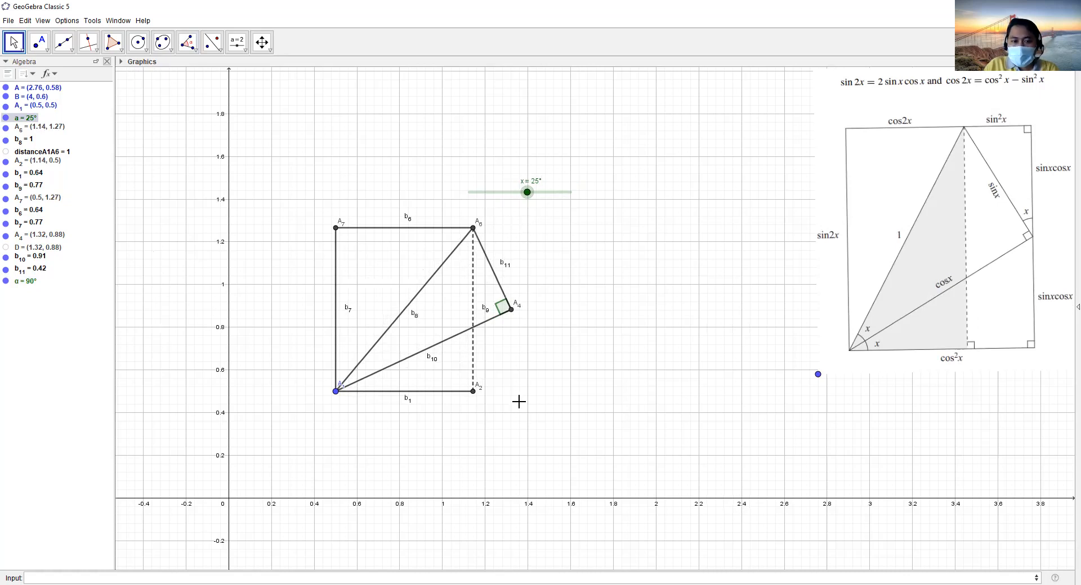
- Define corner point A₅ by the formula (x(A₄), y(A₆))
click(335, 576)
text(A_{5})
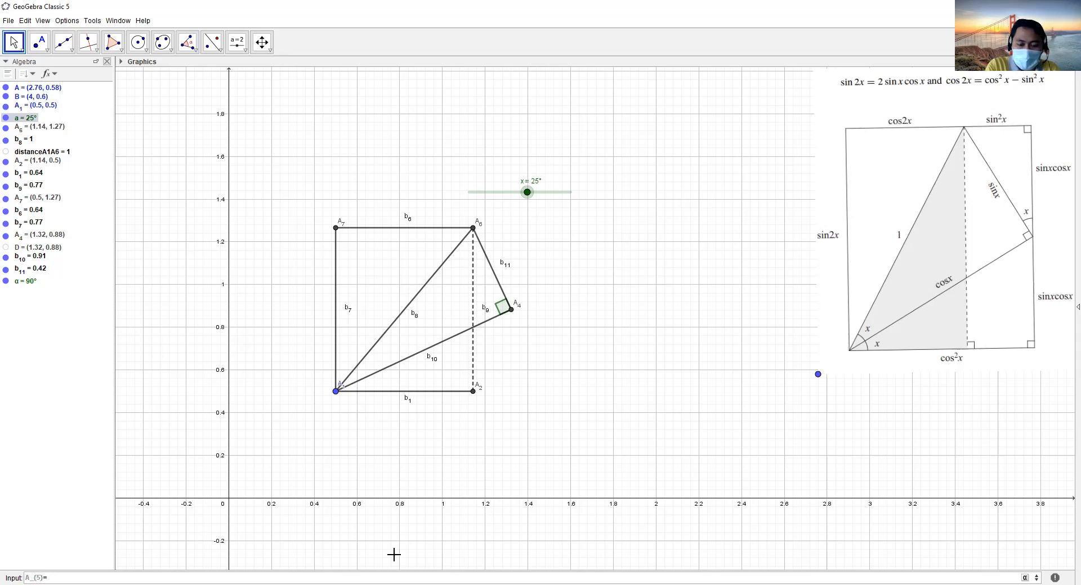
text(=(x)
key(BackSpace)
text((A_{4}),y(A_{)
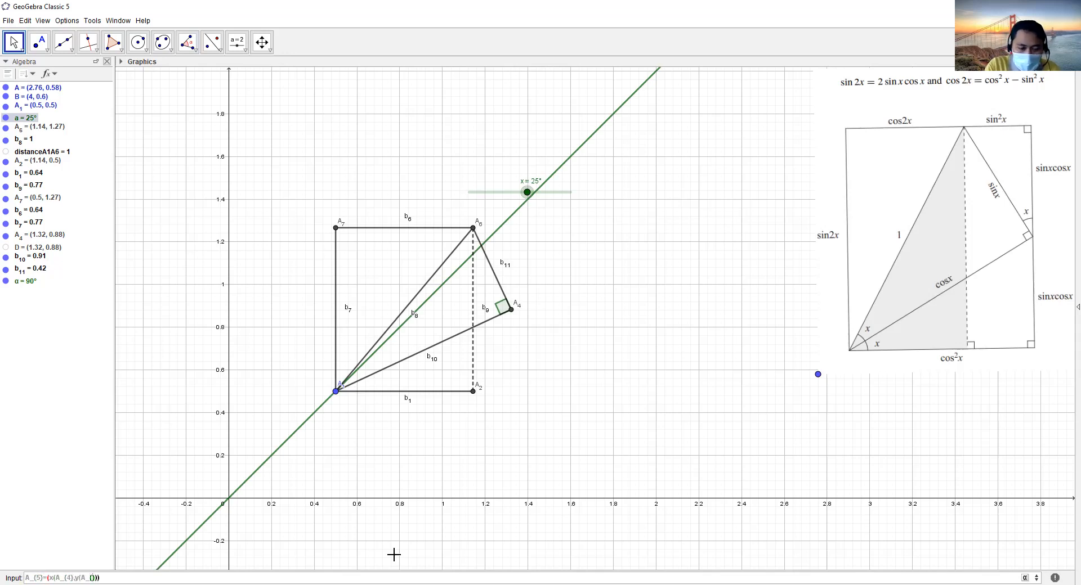
text(6)
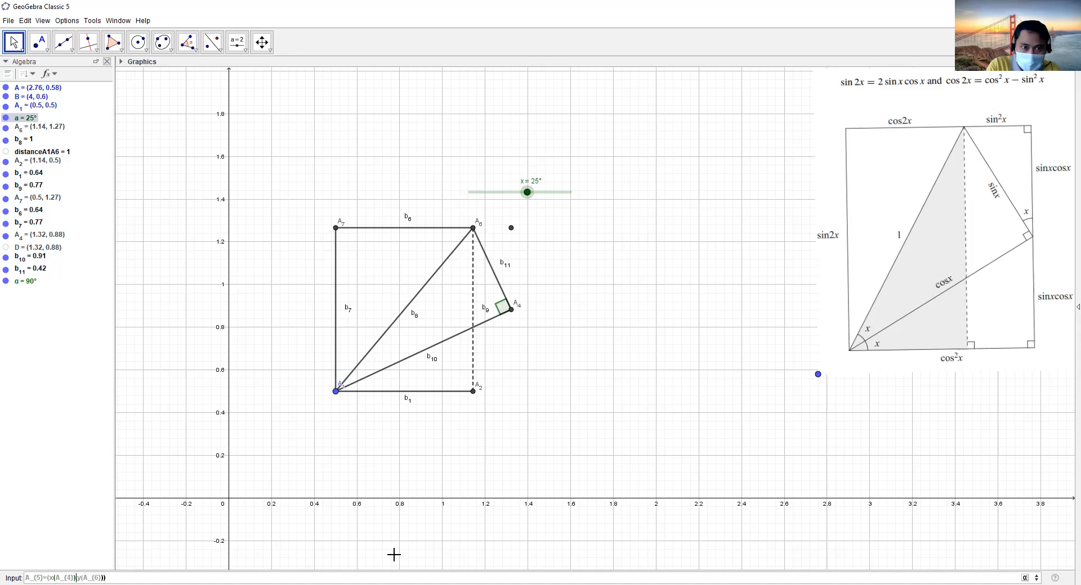
key(ctrl+a)
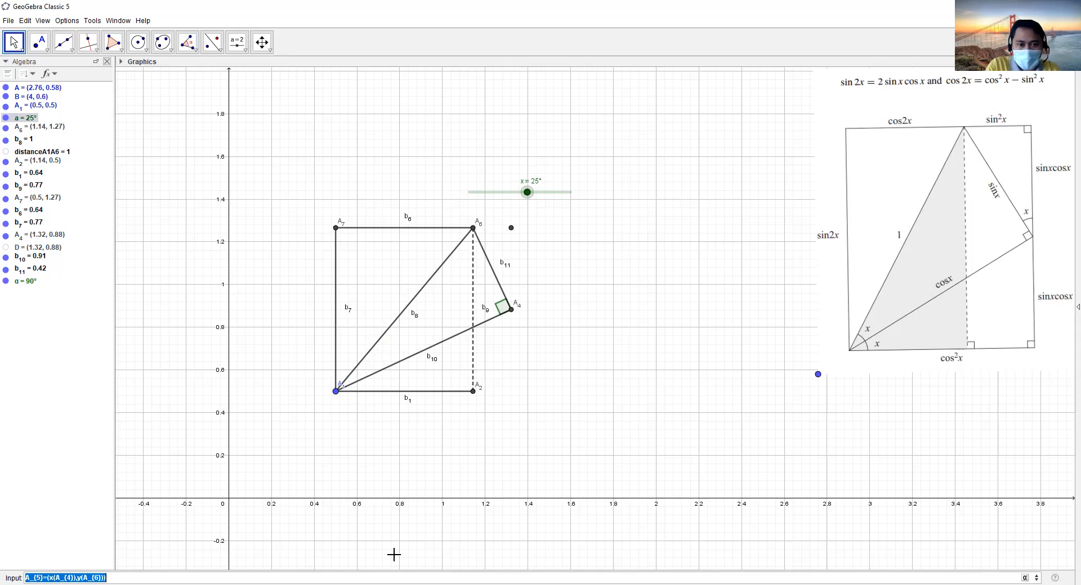
key(Return)
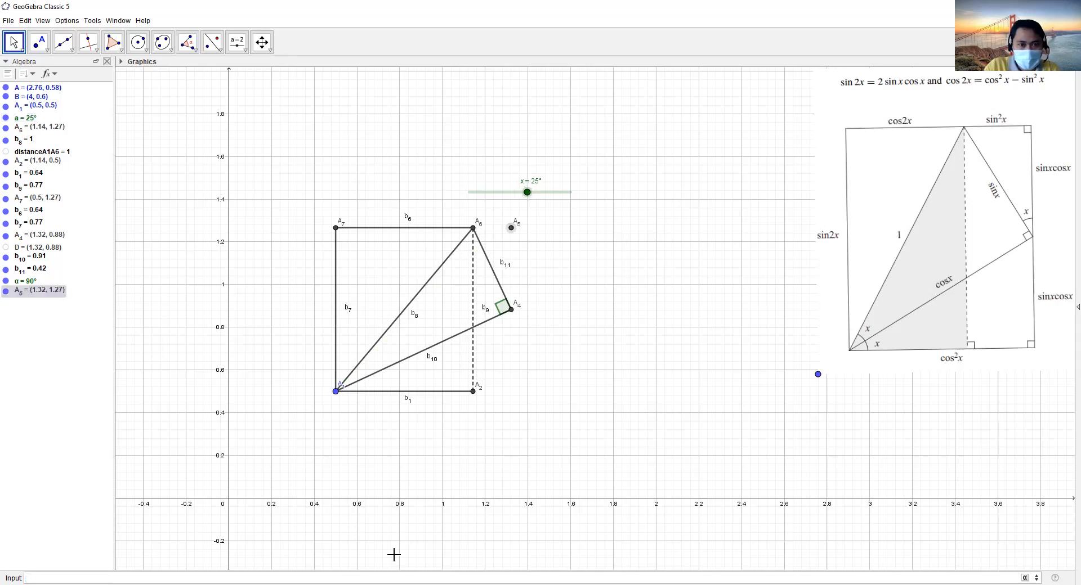
- Define corner point A₃ by the formula (x(A₄), y(A₁)), adapting the previous point definition
key(Up)
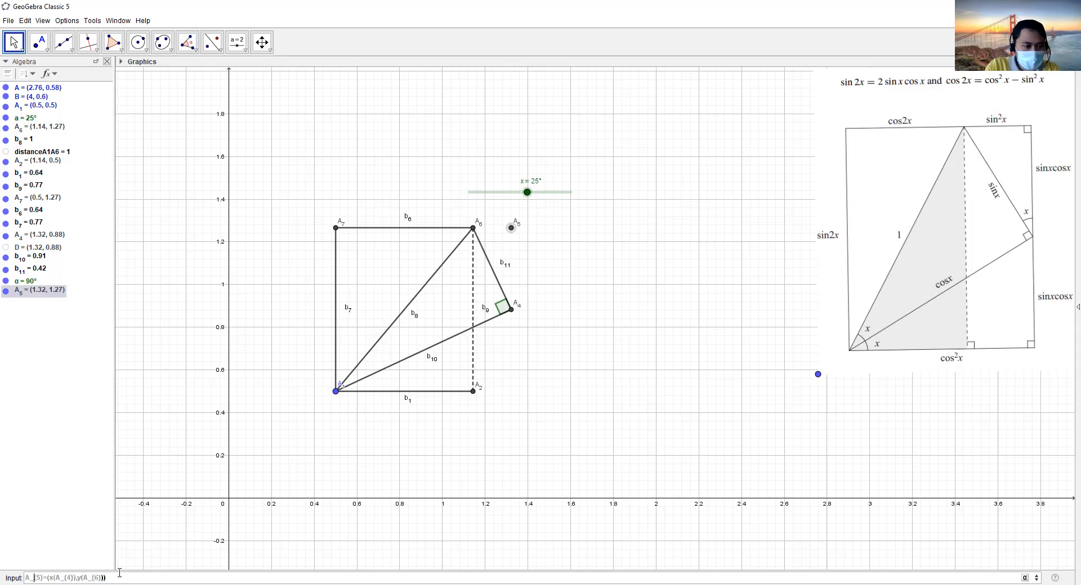
key(BackSpace)
text(3)
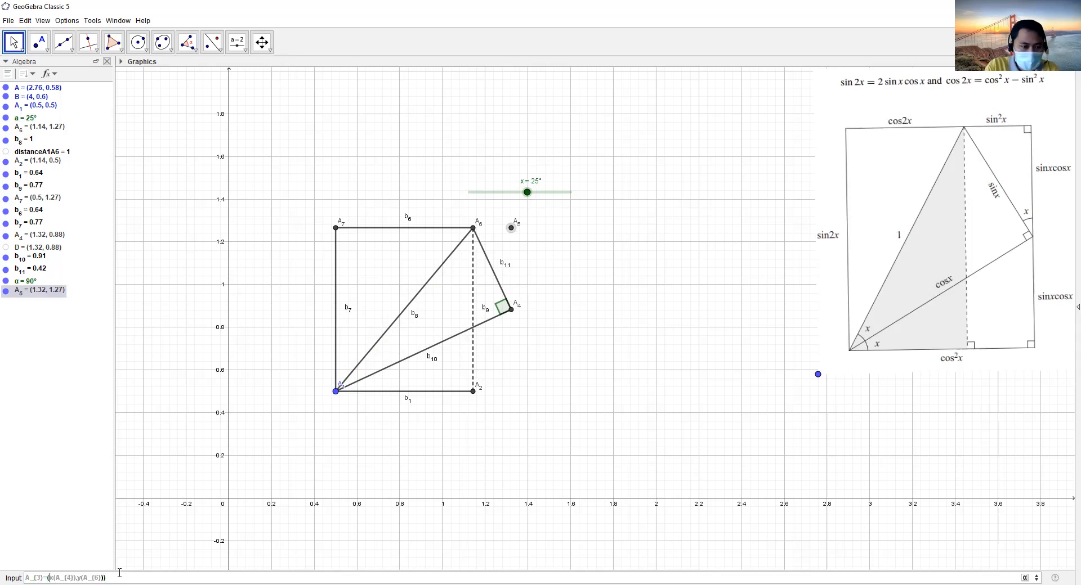
key(Right)
key(Right)
key(Right)
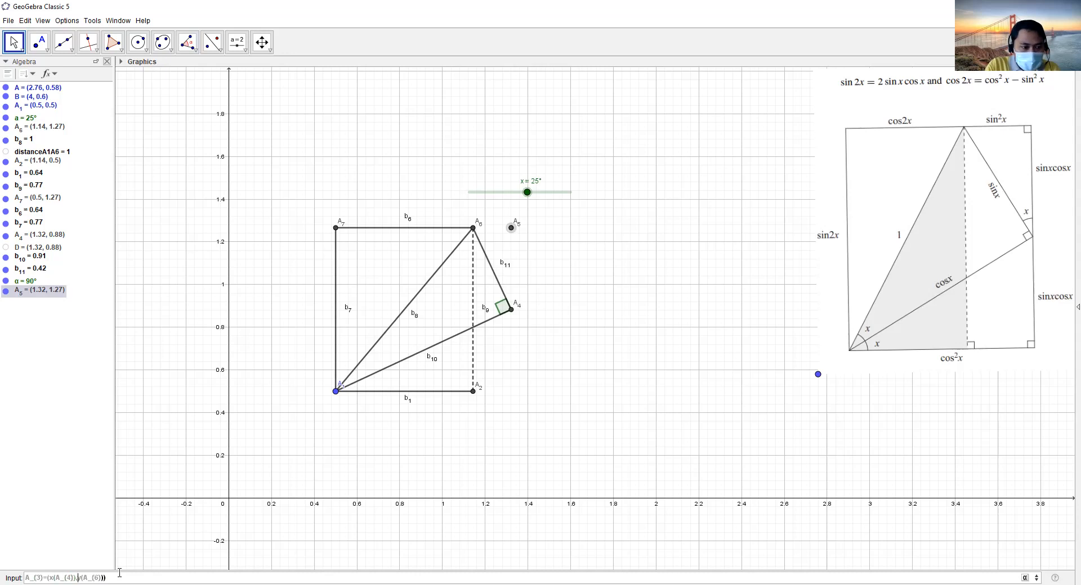
key(BackSpace)
text(2)
text(1)
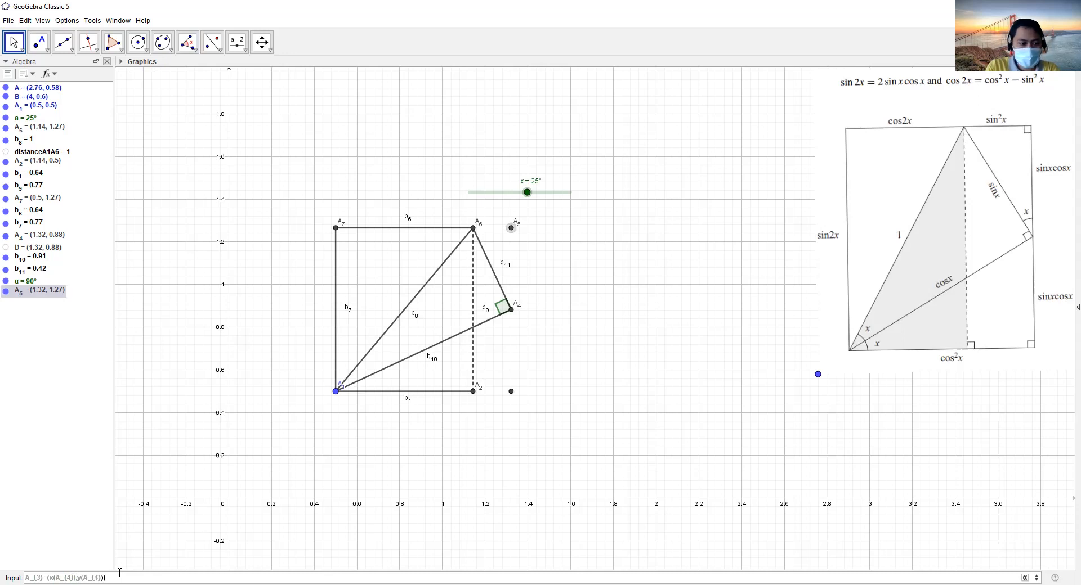
key(Return)
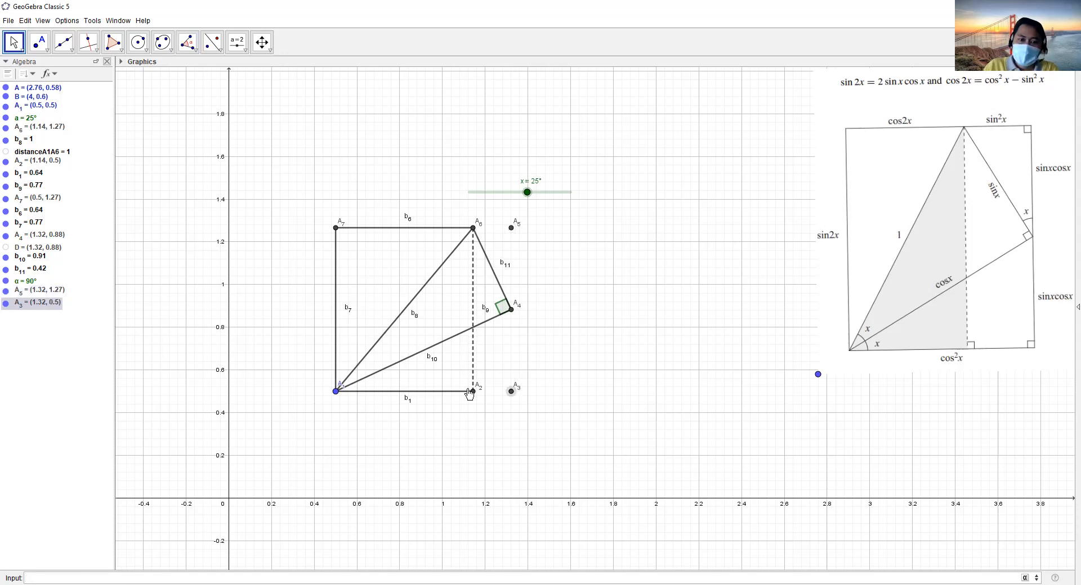
- Create segment b₂ joining points A₂ and A₃
text(A_{2})
key(BackSpace)
key(BackSpace)
key(BackSpace)
key(BackSpace)
key(BackSpace)
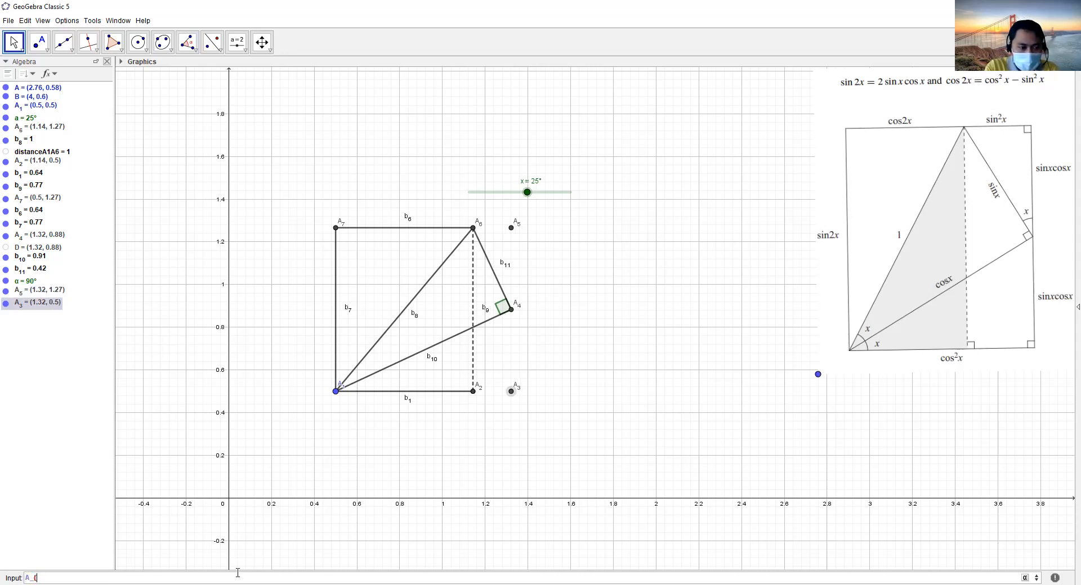
text(b_{2}=segment(A))
key(BackSpace)
text(_{2},A_{3})
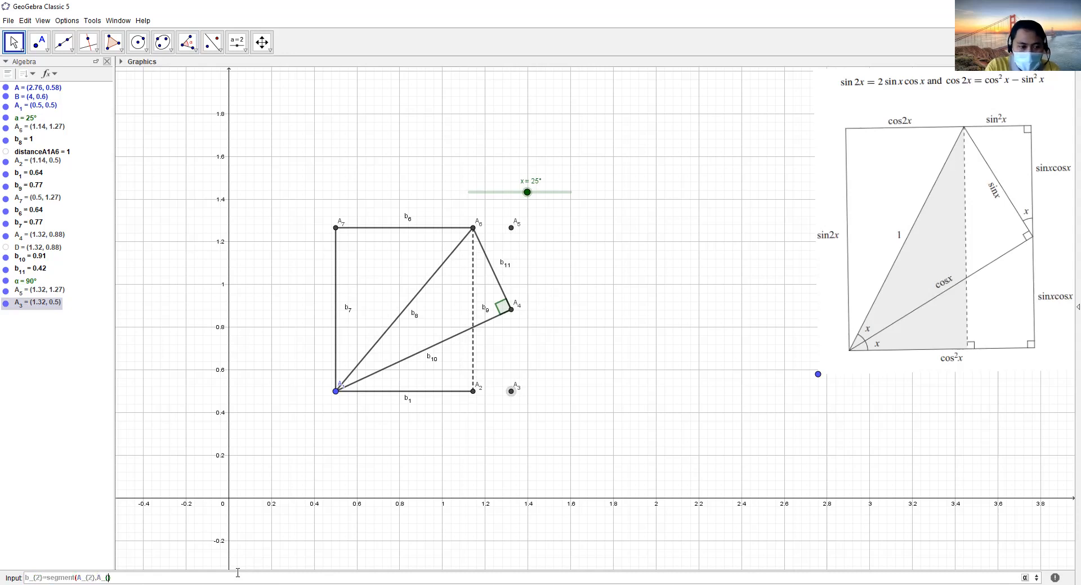
text())
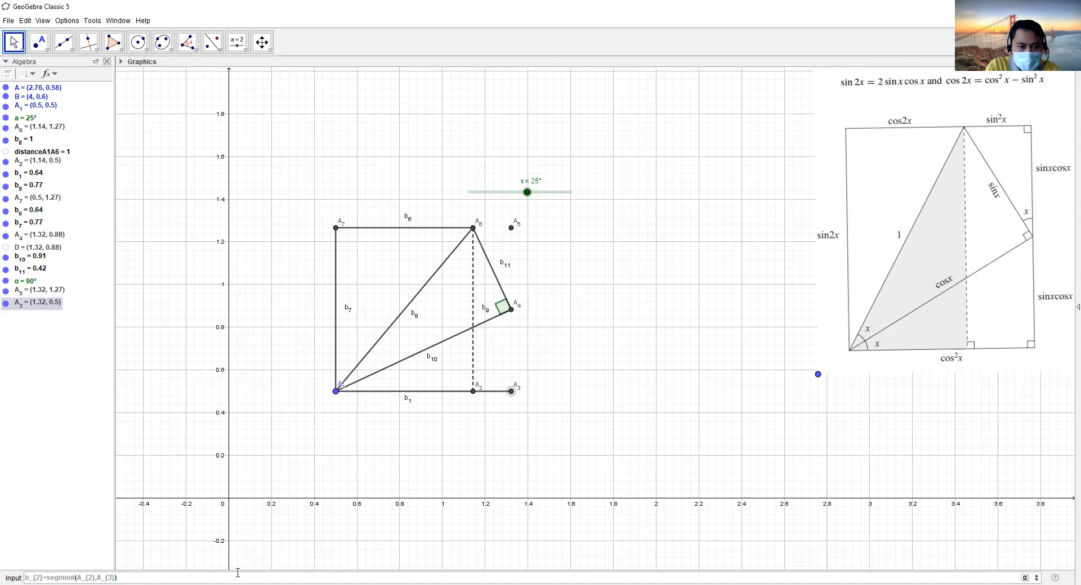
key(ctrl+a)
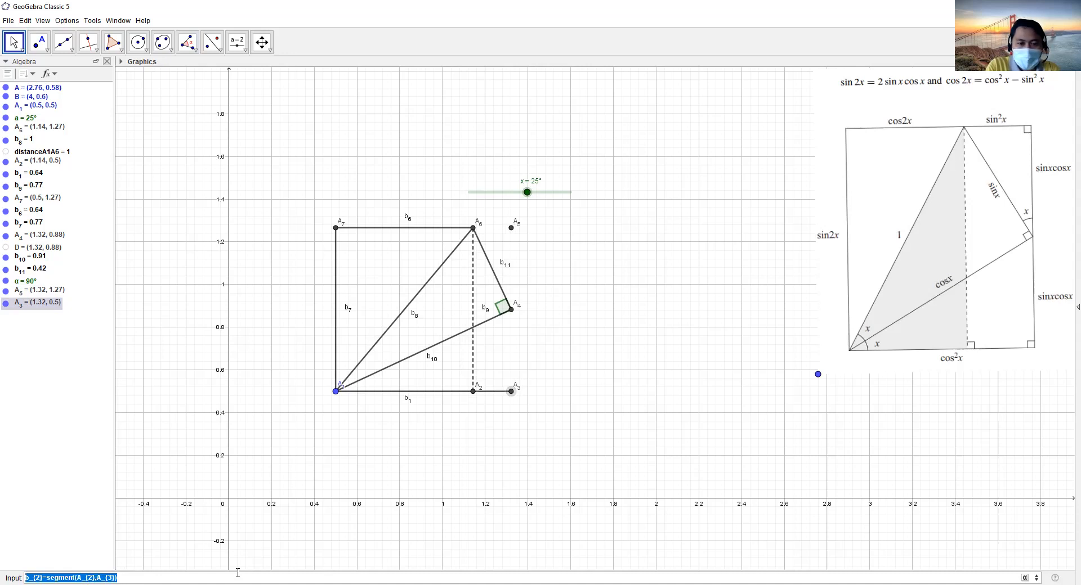
key(Return)
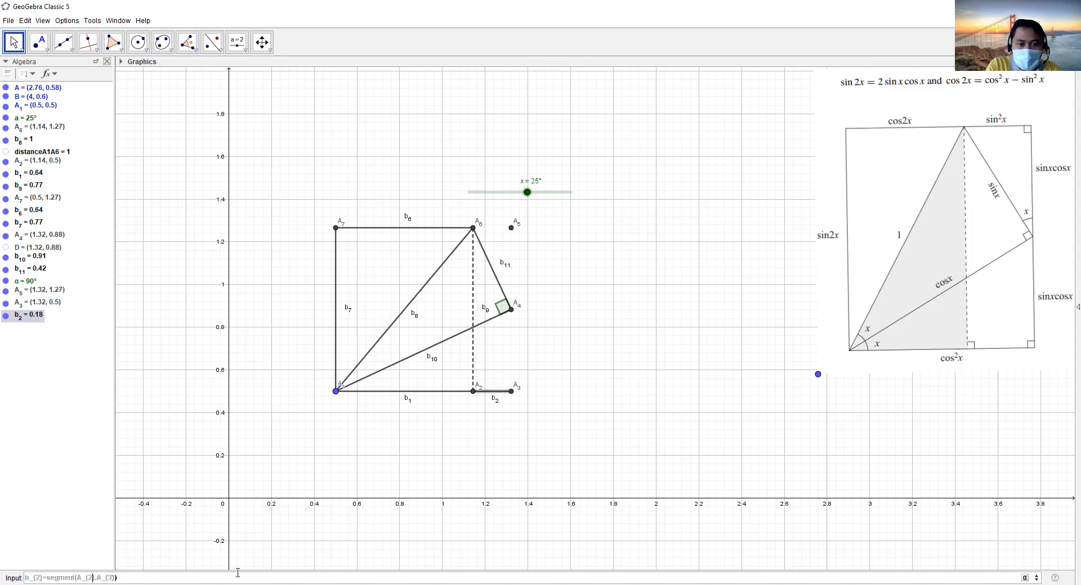
- Create segment b₃ joining points A₄ and A₃ by adapting the b₂ definition
key(BackSpace)
text(3)
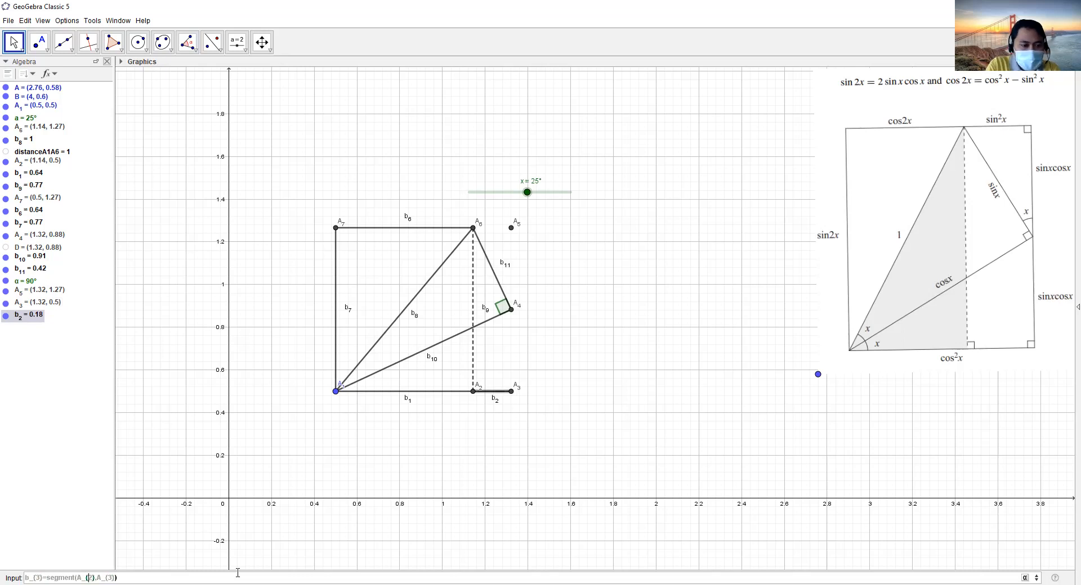
key(BackSpace)
text(4)
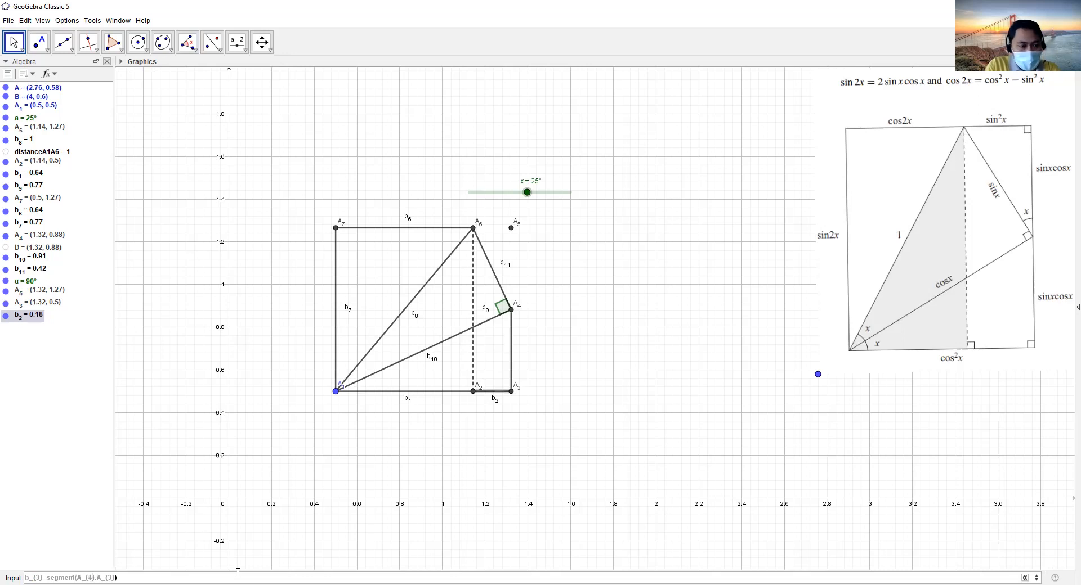
key(Return)
- Create segment b₄ from a copy of the b₂ definition, joining A₂ and A₃
key(Up)
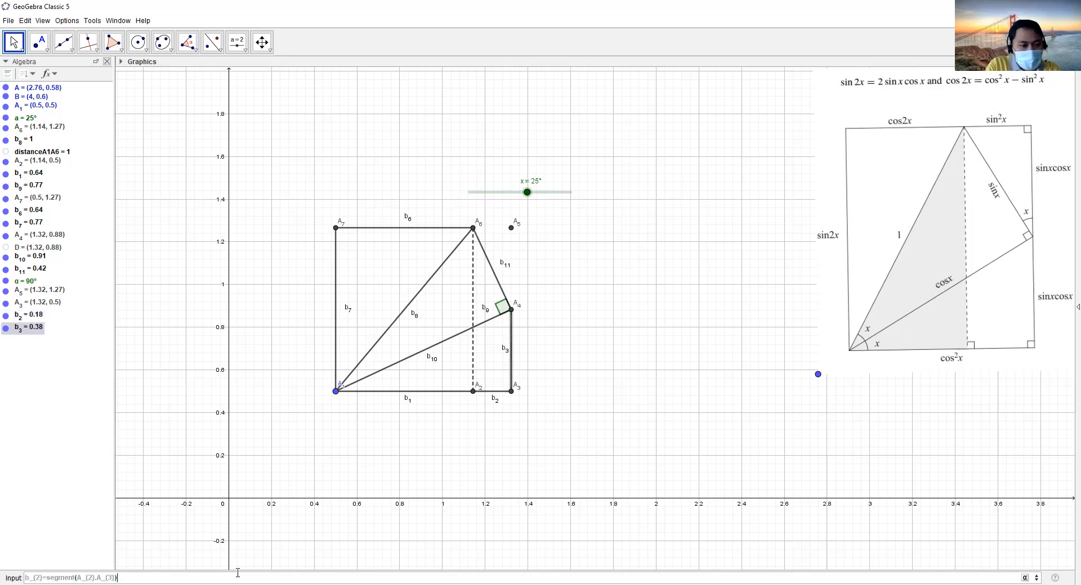
key(BackSpace)
text(4)
key(Right)
key(Right)
key(Right)
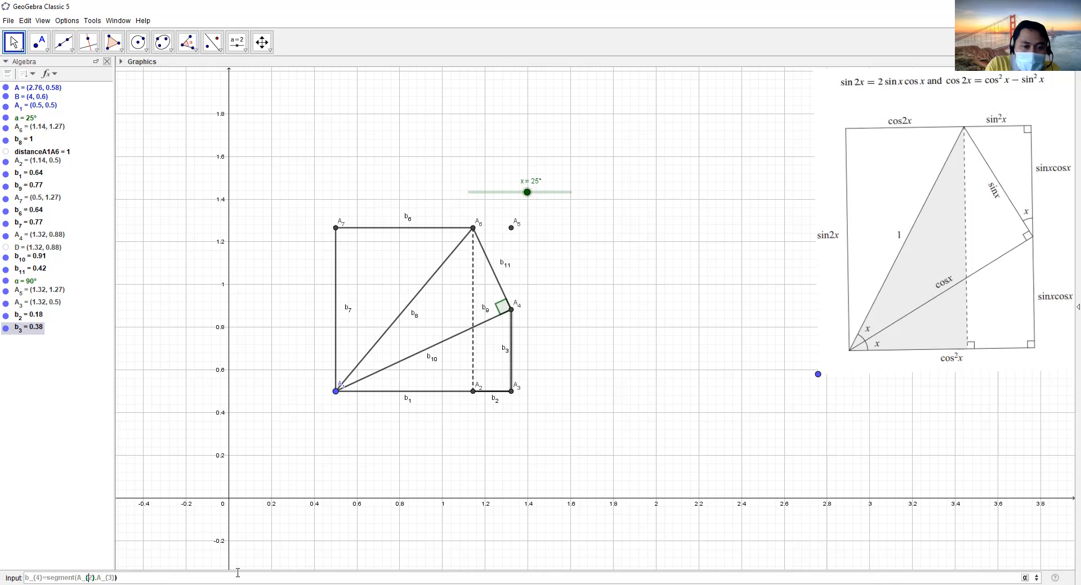
key(BackSpace)
text(5)
key(Left)
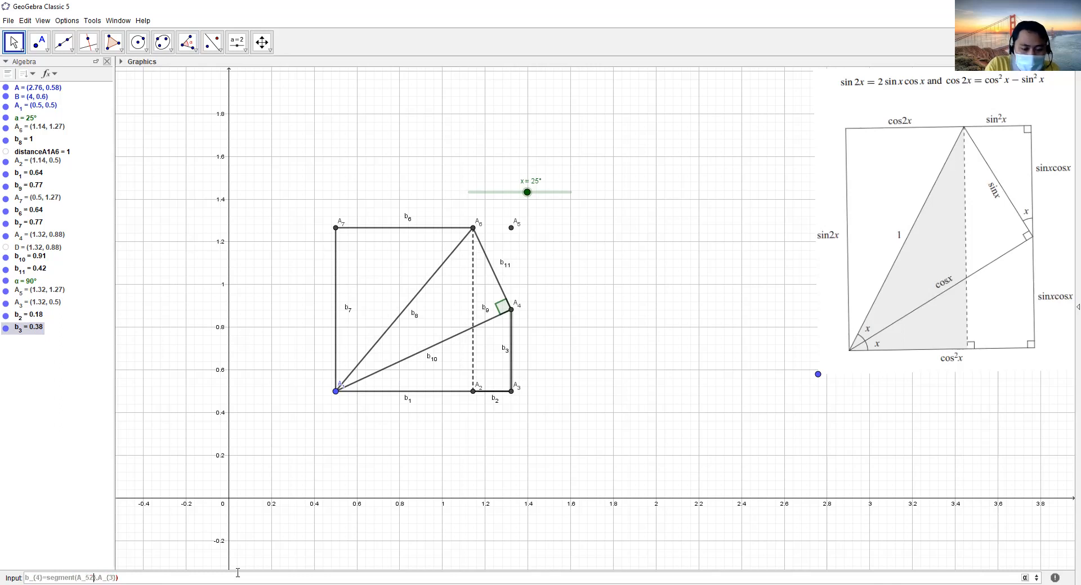
key(BackSpace)
text(4)
key(Delete)
text(5)
key(Return)
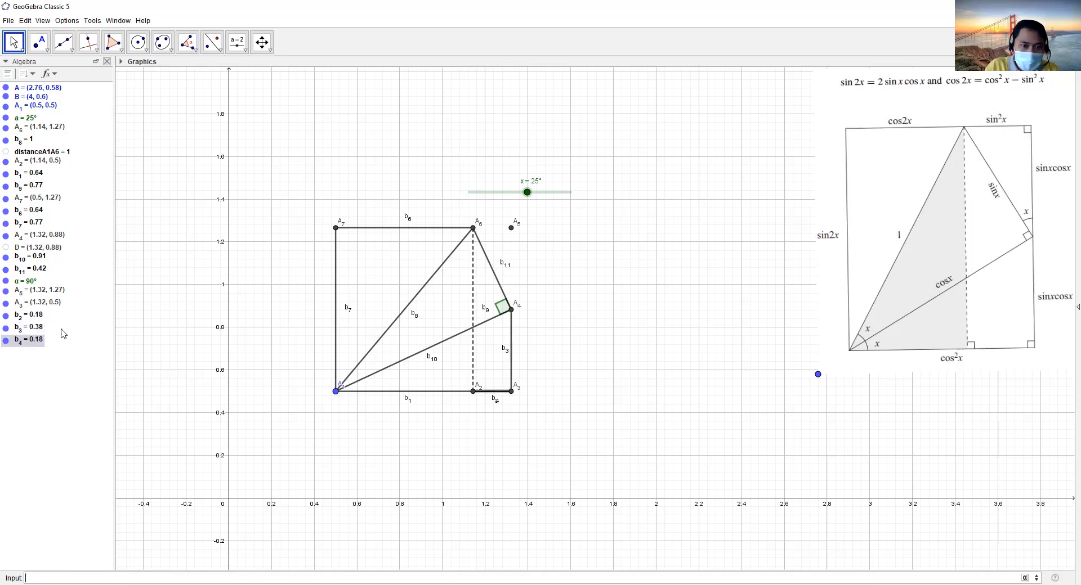
double_click(36, 341)
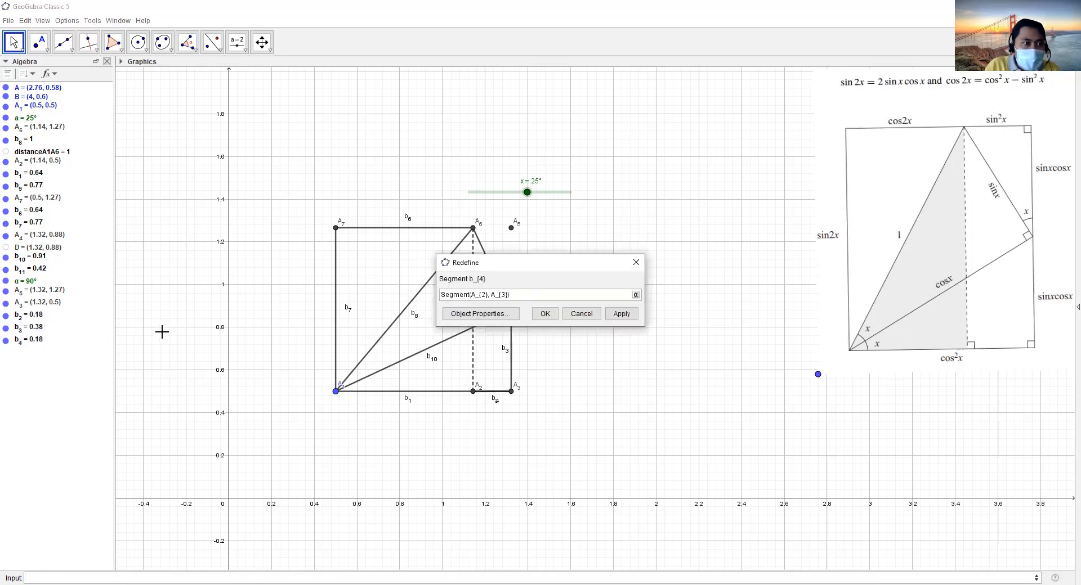
click(545, 314)
click(192, 573)
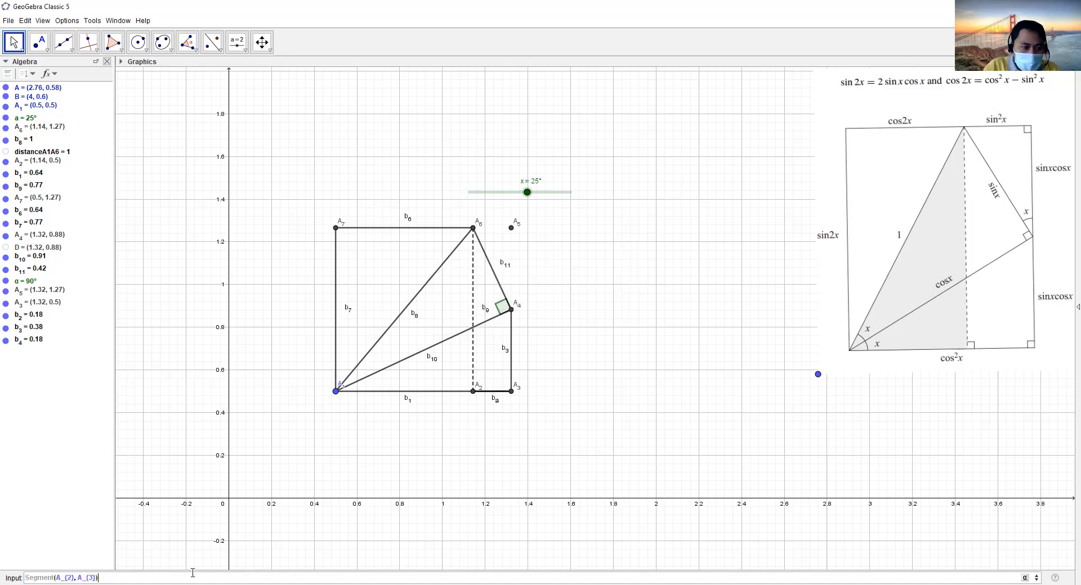
key(ctrl+a)
key(BackSpace)
text(b)
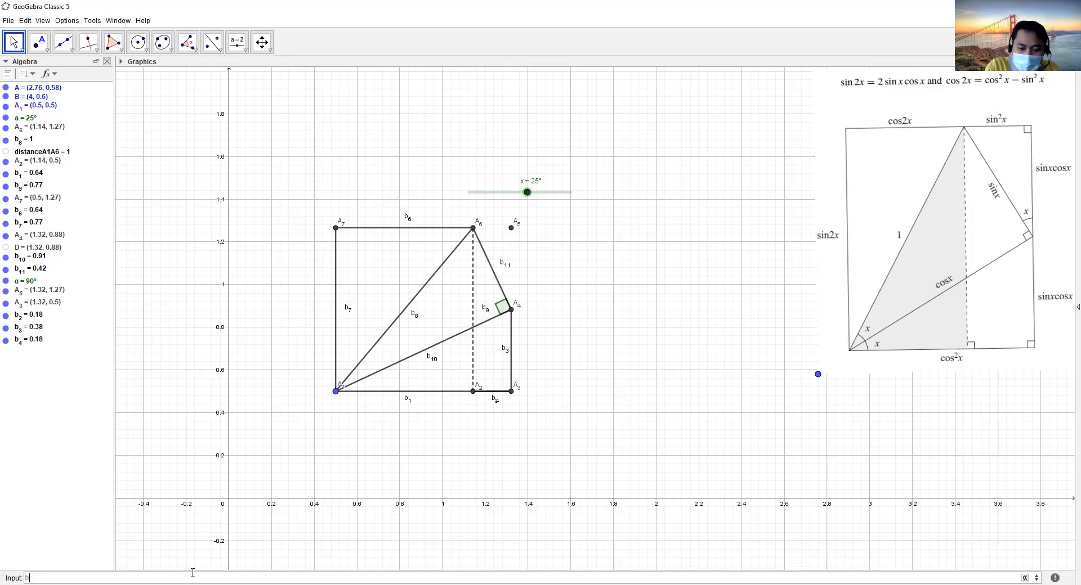
key(BackSpace)
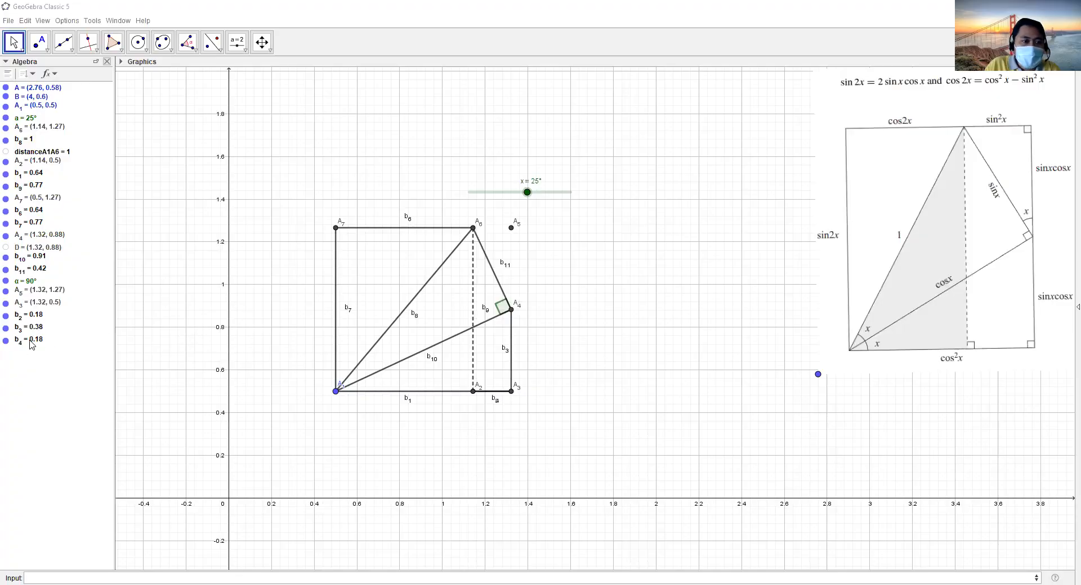
- Redefine segment b₄ so that it joins points A₅ and A₄
double_click(30, 340)
drag(549, 269, 738, 308)
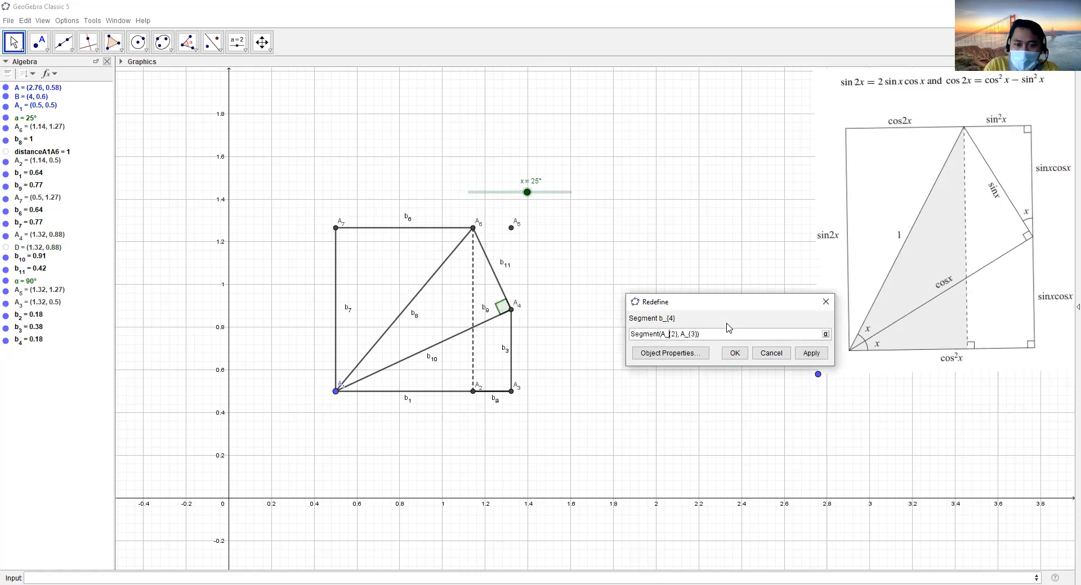
key(BackSpace)
text(5)
key(Return)
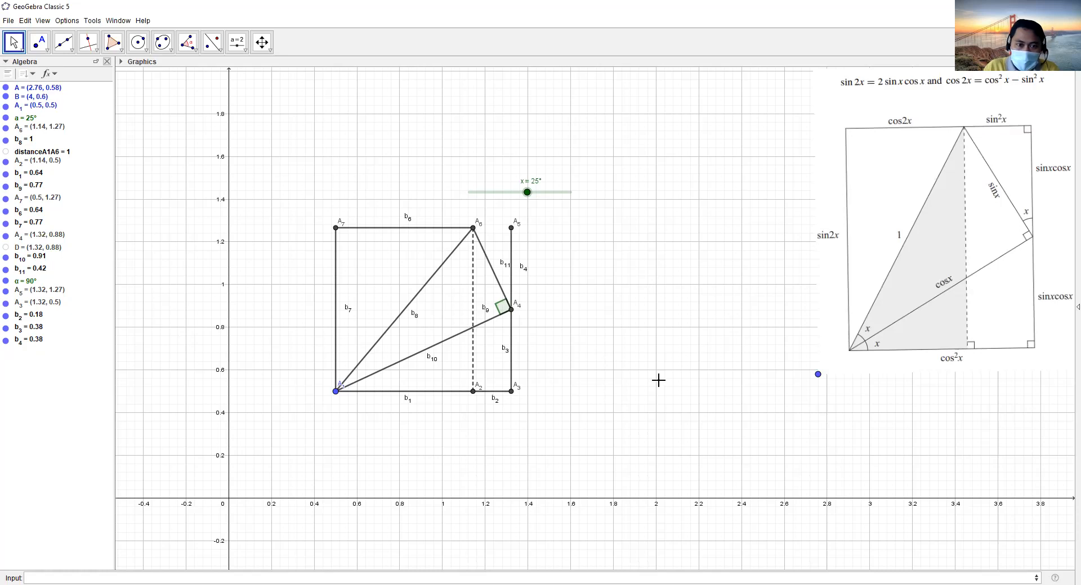
- Create segment b₅ joining points A₅ and A₆
click(158, 573)
key(Up)
key(ctrl+a)
key(BackSpace)
text(b_{5}=se)
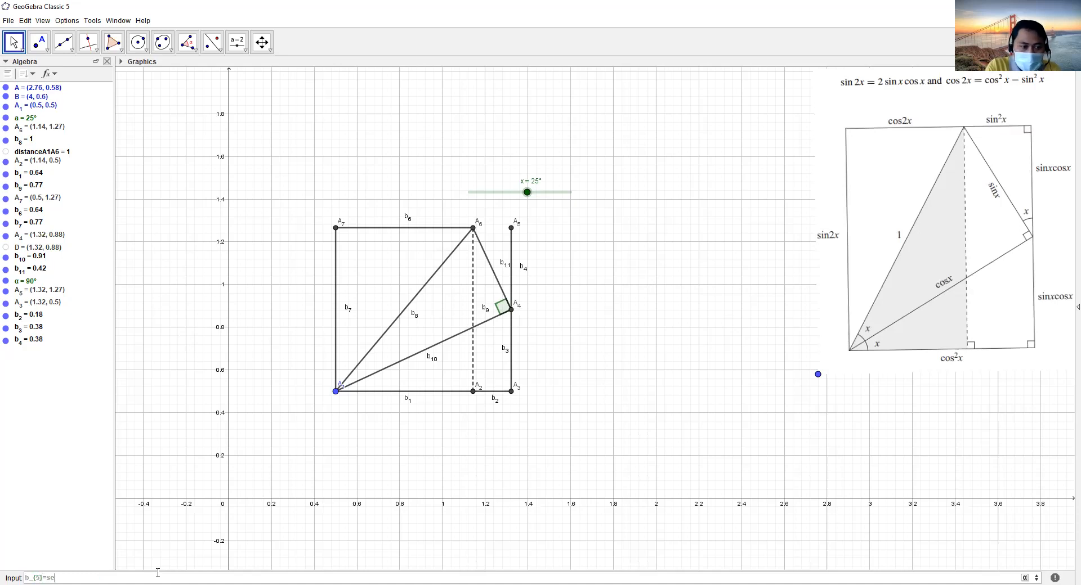
text(gment(A)
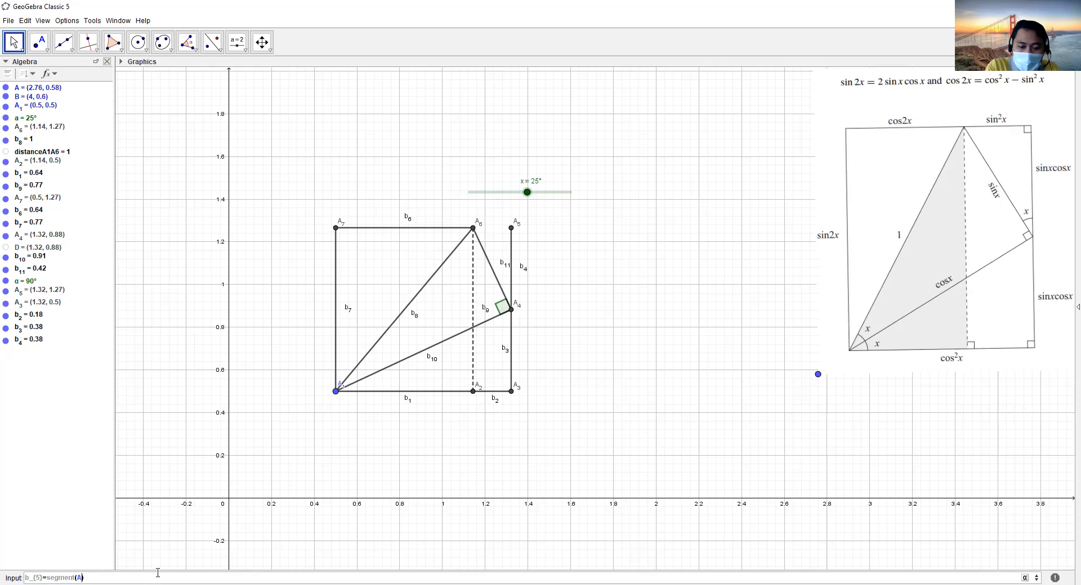
text(_{5})
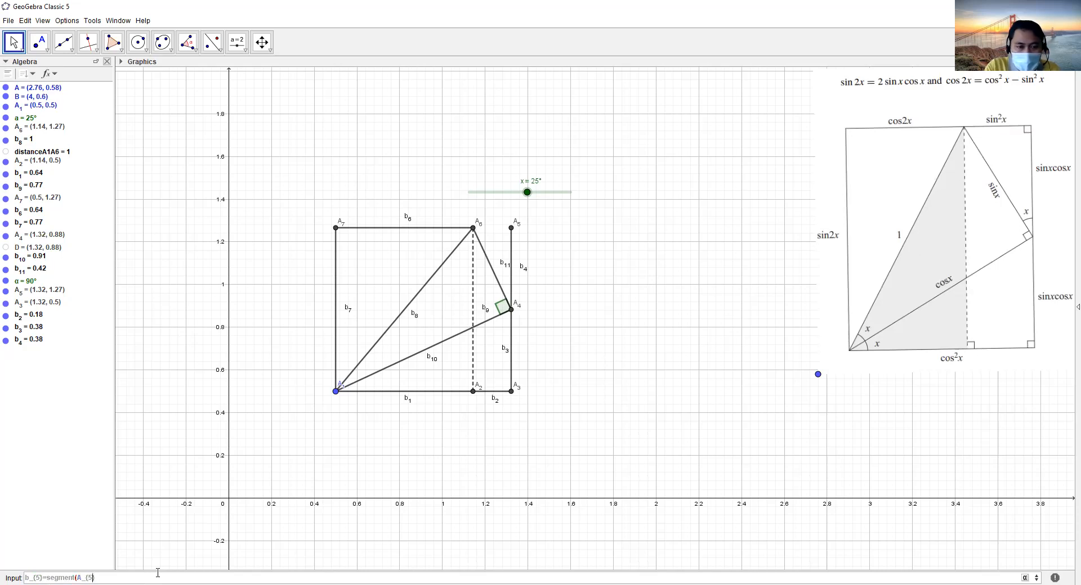
text(,A_{6})
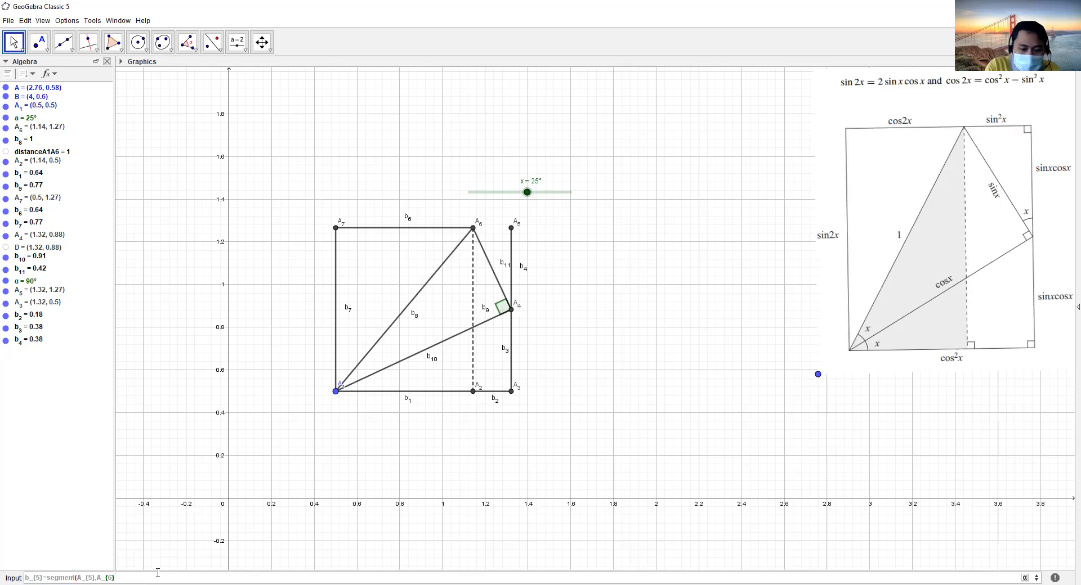
key(Return)
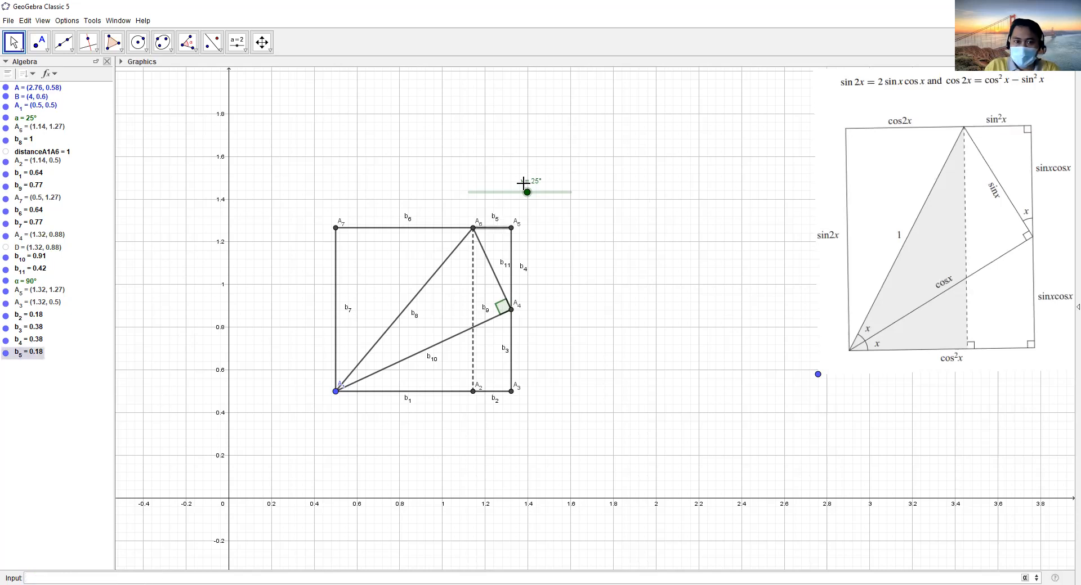
- Set slider x to 31° and move the reference picture closer to the figure, its corner A at about (2, 0.35)
drag(528, 194, 546, 212)
drag(947, 241, 711, 285)
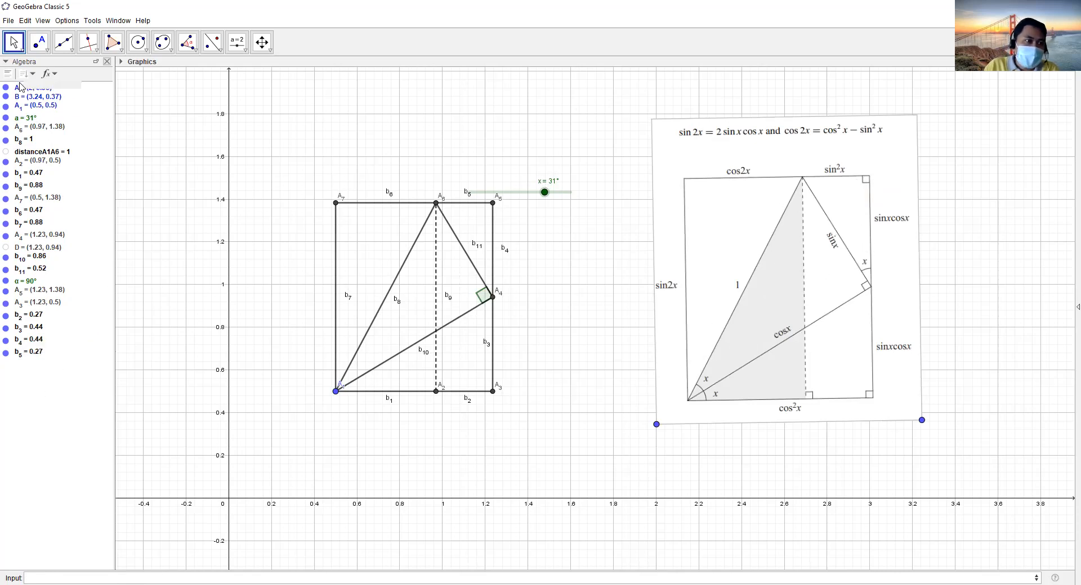
- Rename the right angle α at point A₄ as b
right_click(31, 281)
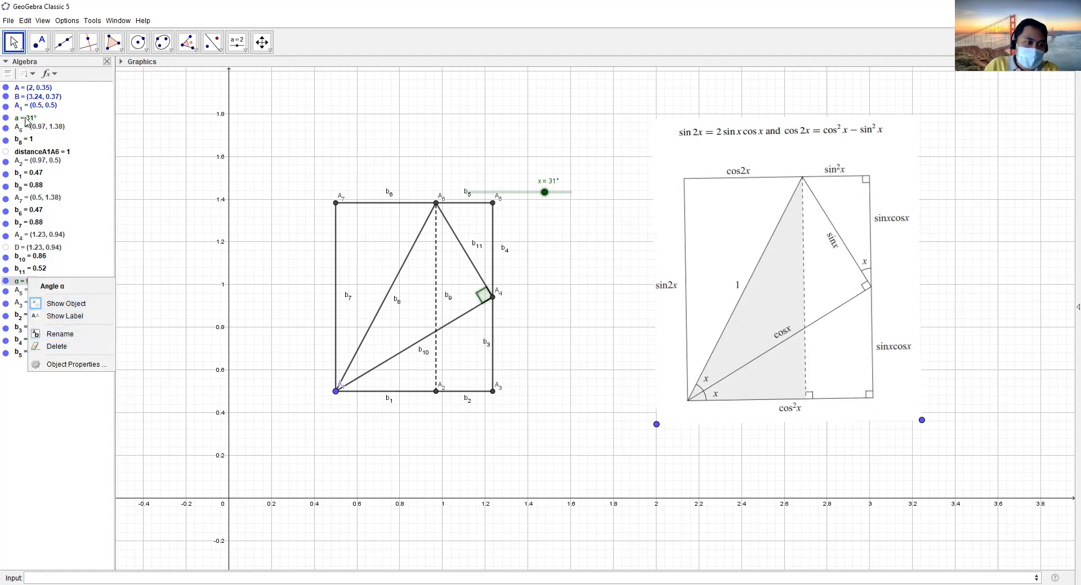
click(61, 334)
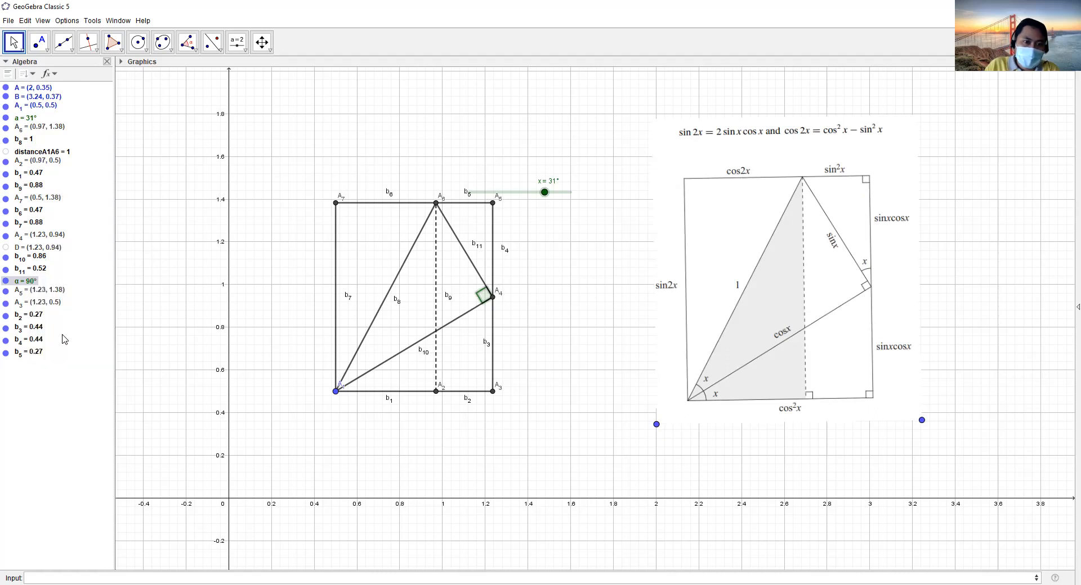
text(n)
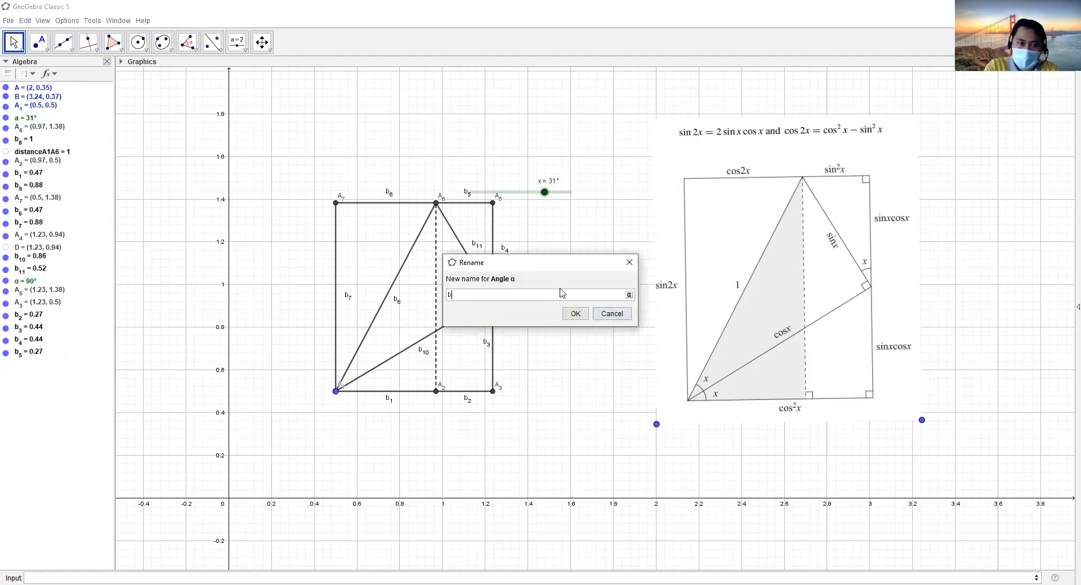
key(Return)
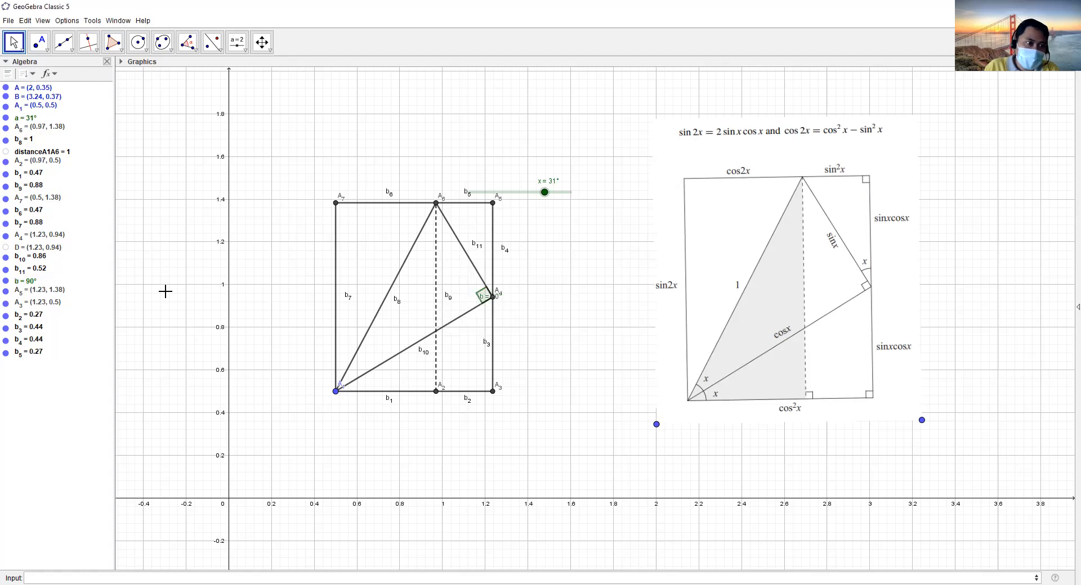
- Draft a definition for angle c from a copy of angle b's definition, with its points set to A₆, A₂ and A₃
double_click(29, 283)
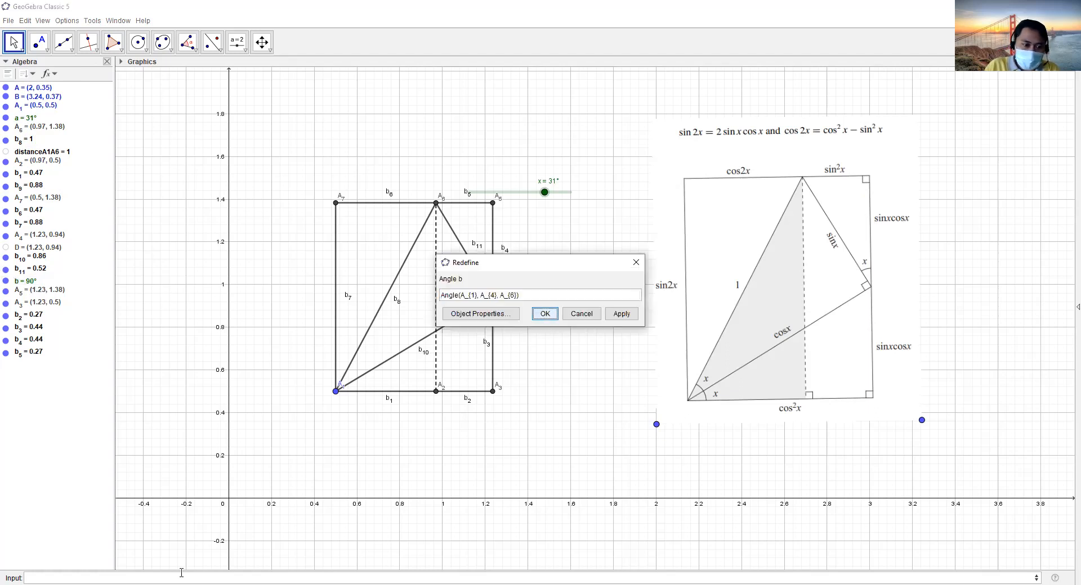
click(613, 312)
text(c=)
text(Angle(A_{1}, A_{4}, A_{6}))
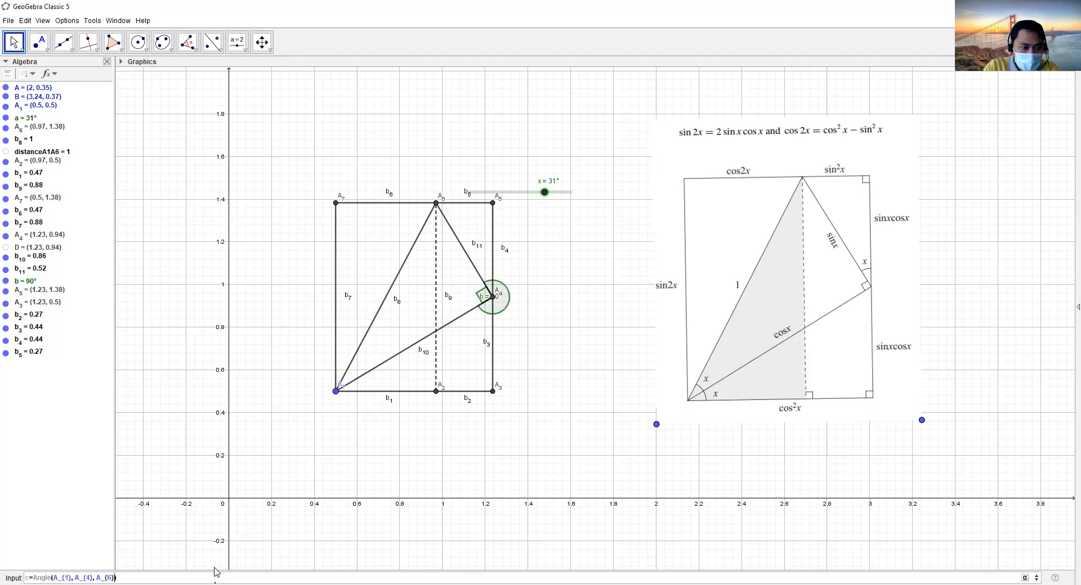
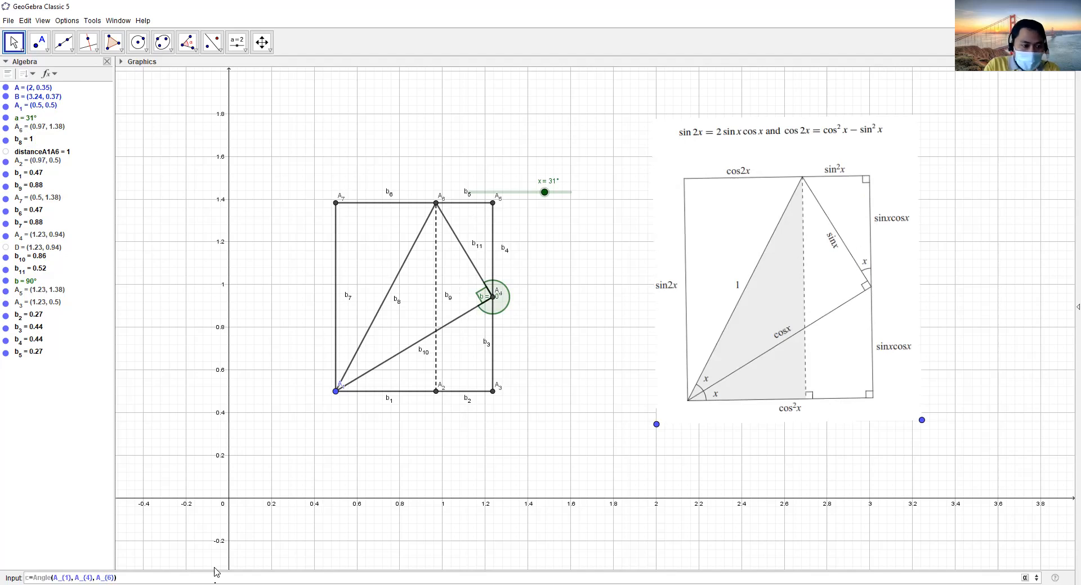
key(BackSpace)
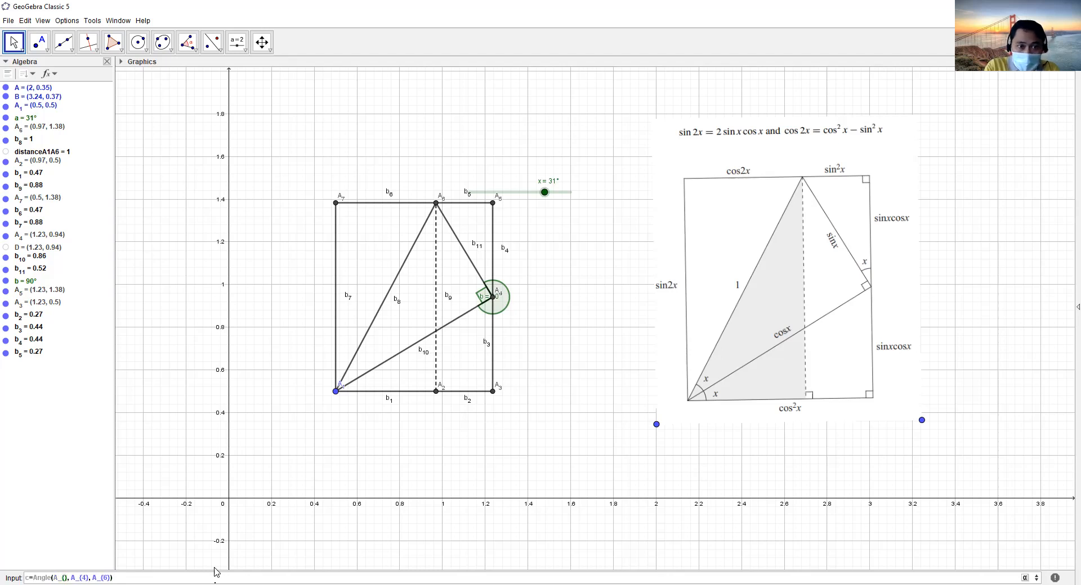
text(6)
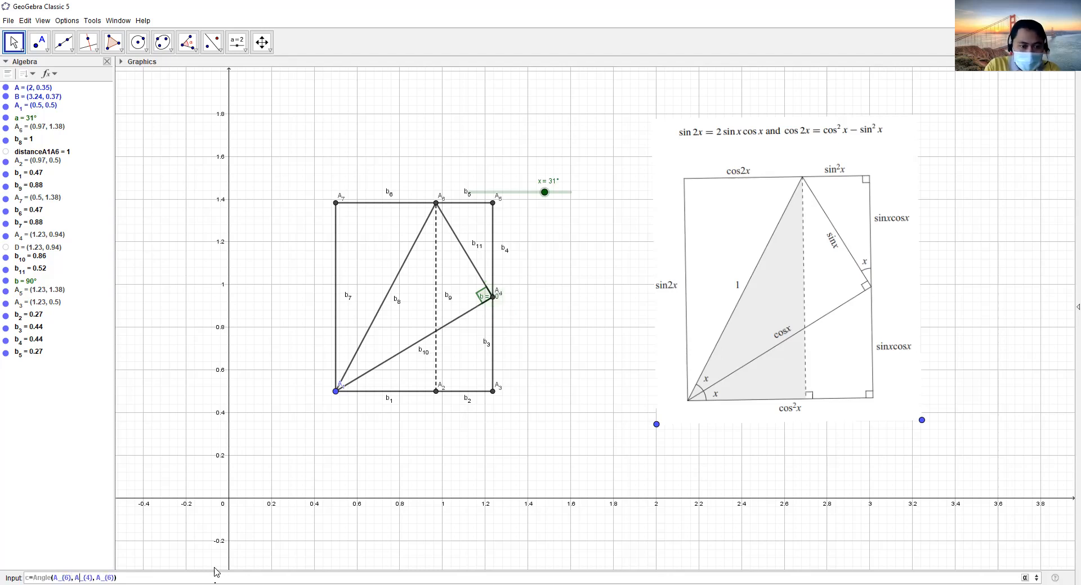
key(BackSpace)
text(2)
key(Right)
key(Right)
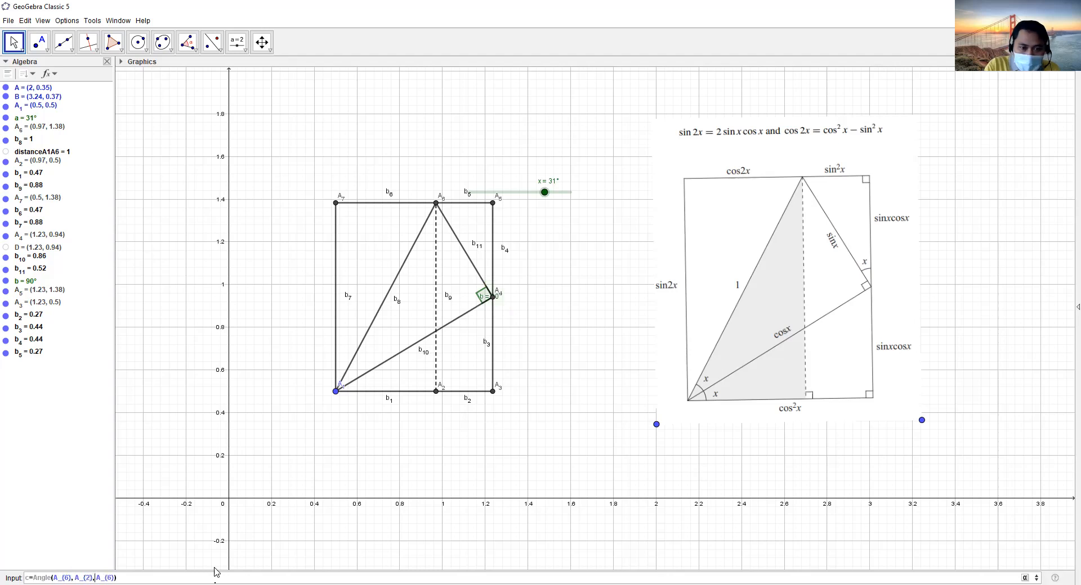
key(BackSpace)
text(3)
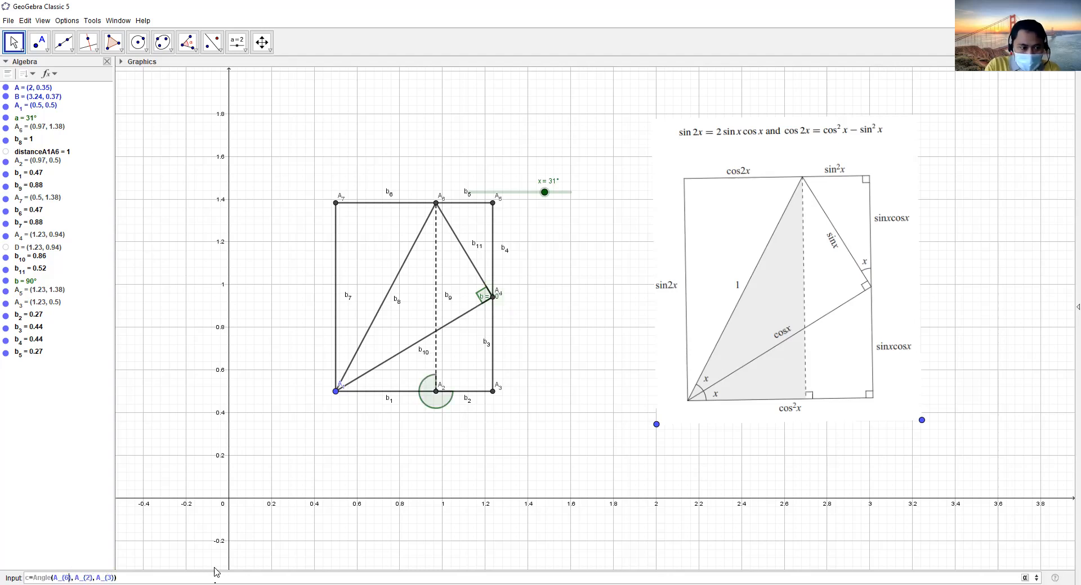
- Reverse the outer points in the drafted definition and create angle c as Angle(A₃, A₂, A₆)
key(Left)
key(Left)
key(Left)
key(Left)
key(Left)
key(Left)
key(Left)
key(Left)
key(Left)
key(Left)
key(Left)
key(Left)
key(BackSpace)
text(3)
key(Right)
key(Right)
key(Right)
key(Right)
key(Right)
key(Right)
key(BackSpace)
text(6)
key(Return)
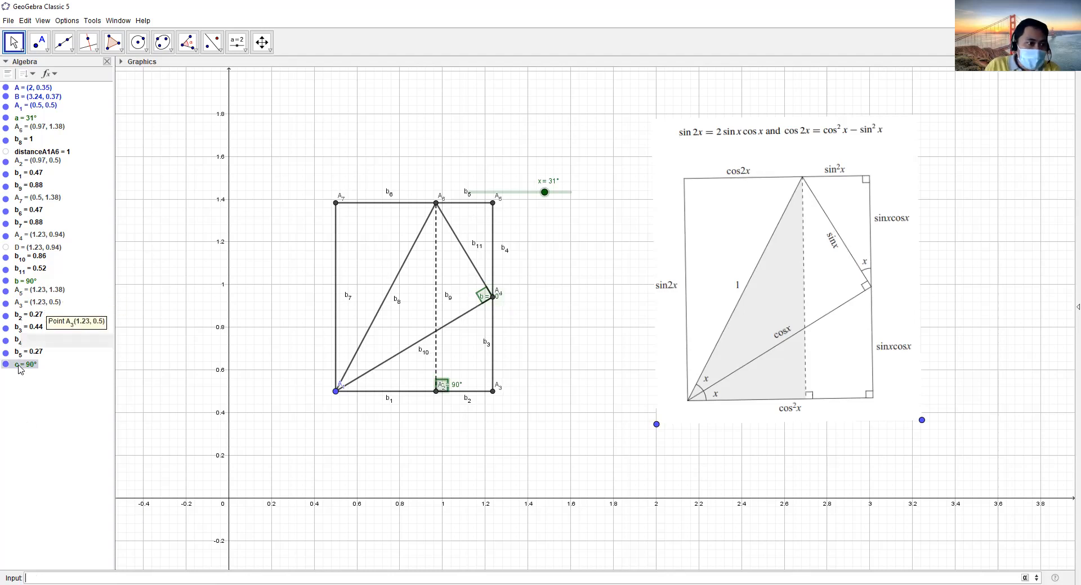
- Sort the algebra list by object type
click(49, 75)
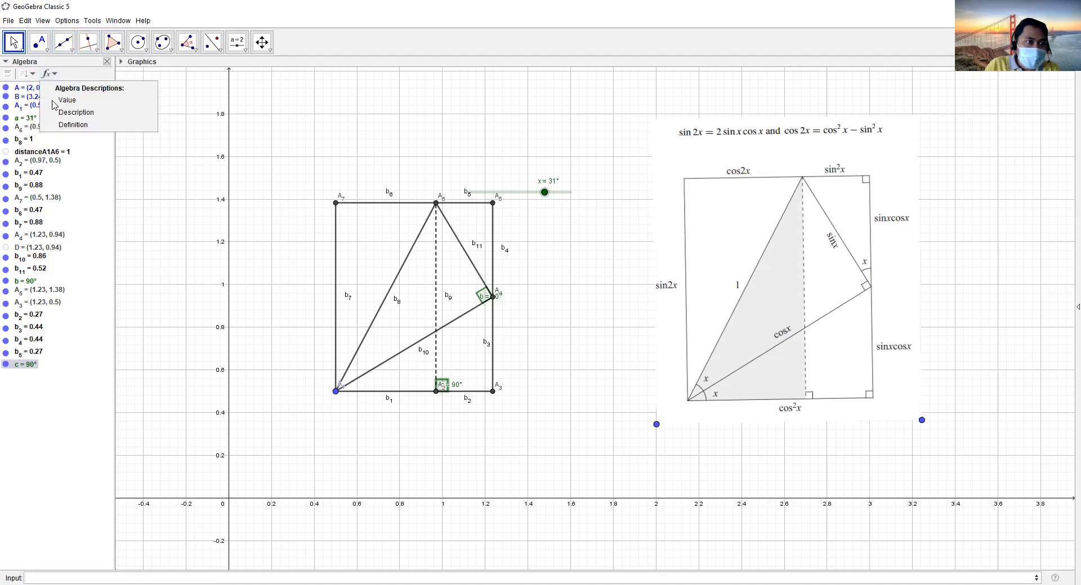
click(28, 75)
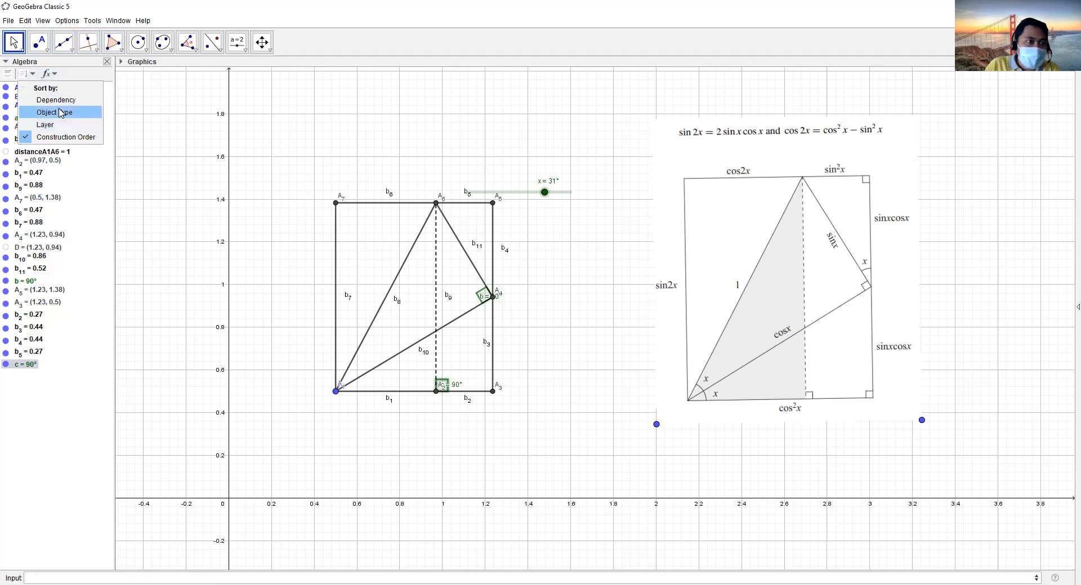
click(56, 112)
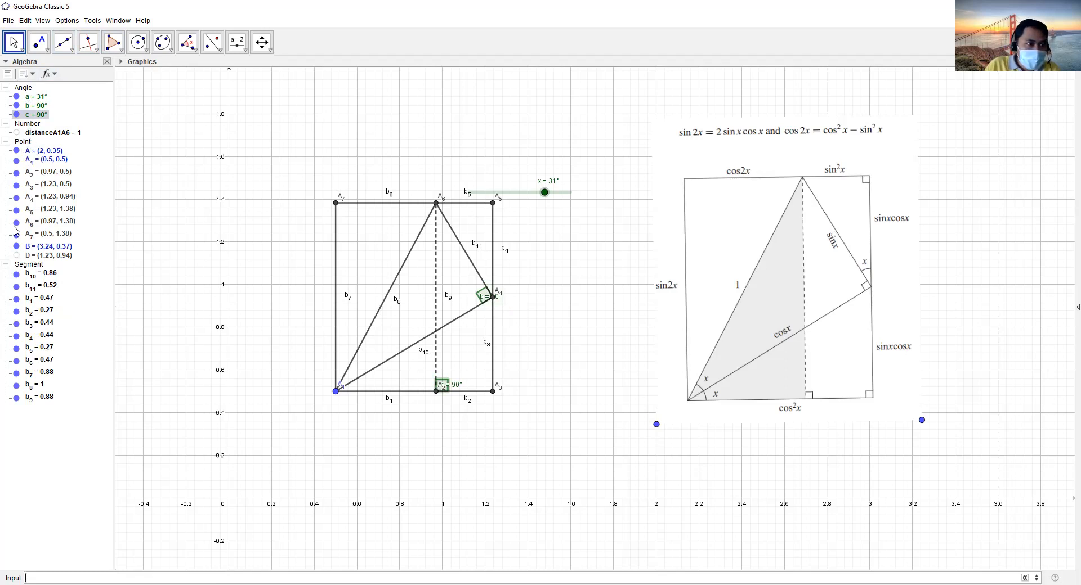
double_click(36, 114)
key(ctrl+c)
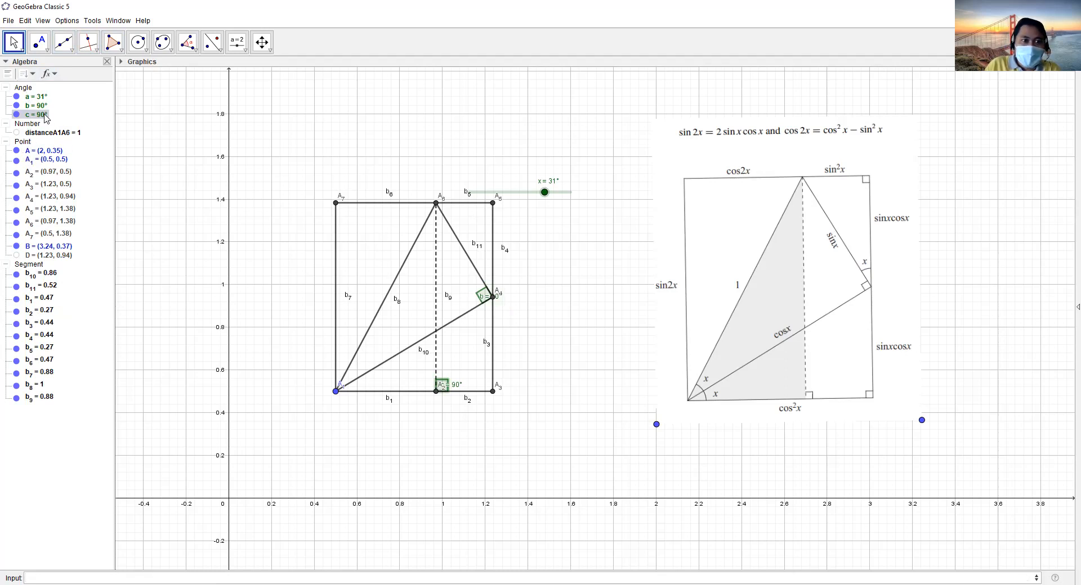
click(545, 313)
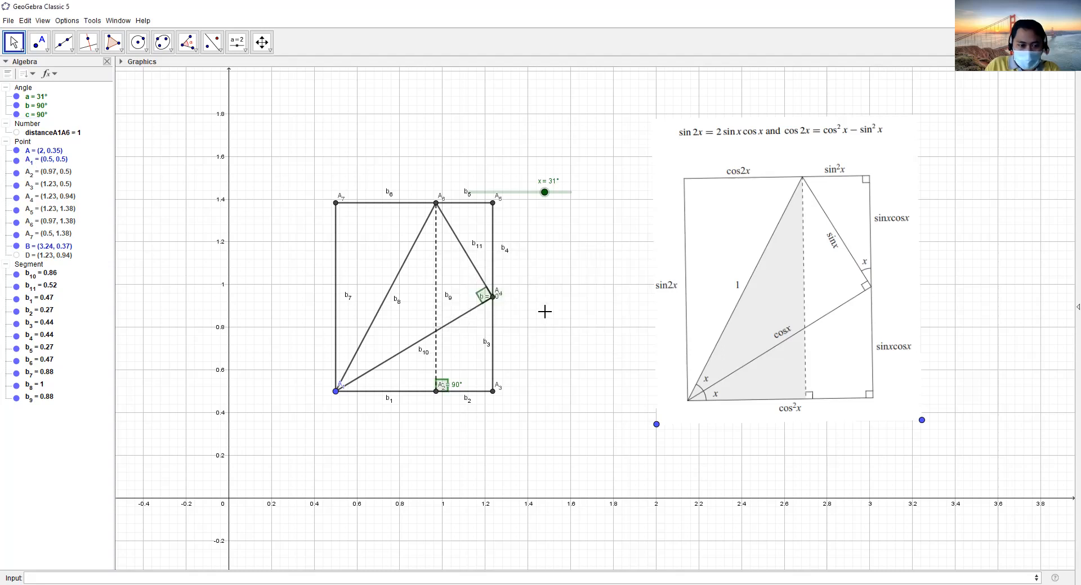
click(362, 573)
key(ctrl+v)
key(ctrl+a)
key(BackSpace)
text(d=)
key(ctrl+v)
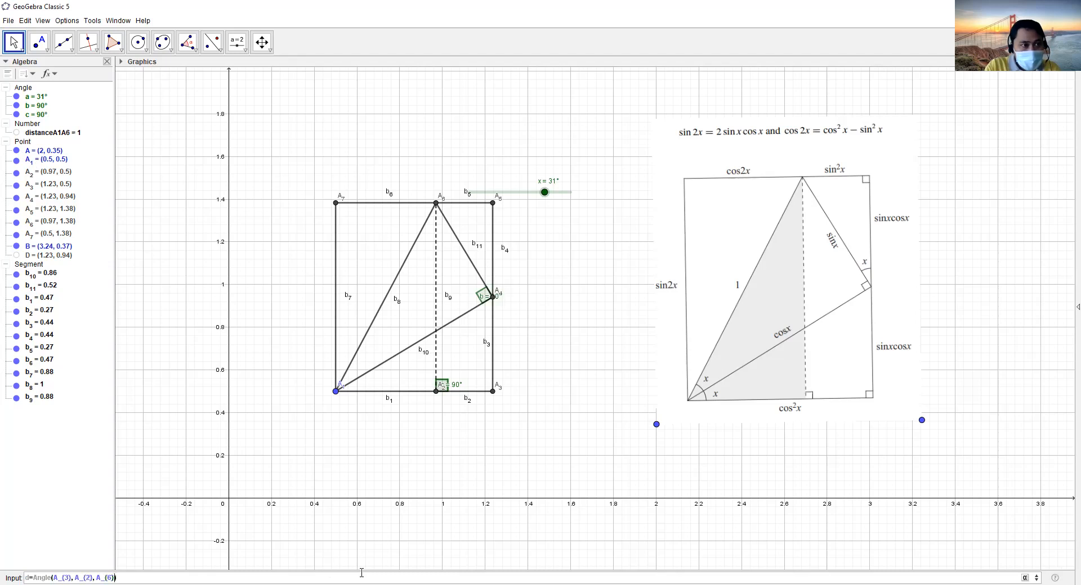
key(Return)
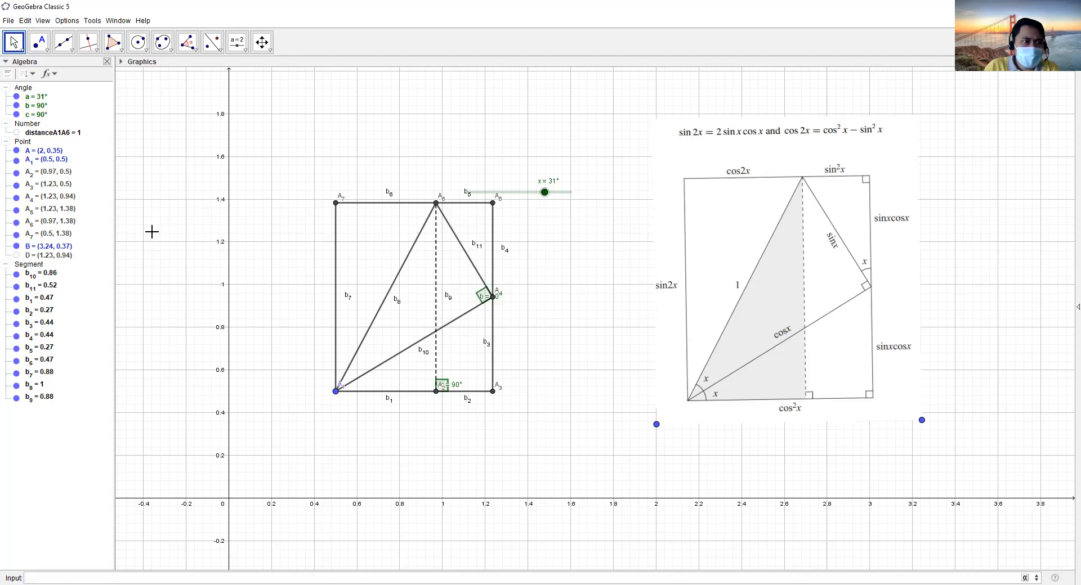
- Rename angle b at point A₄ as c_{1}
right_click(35, 109)
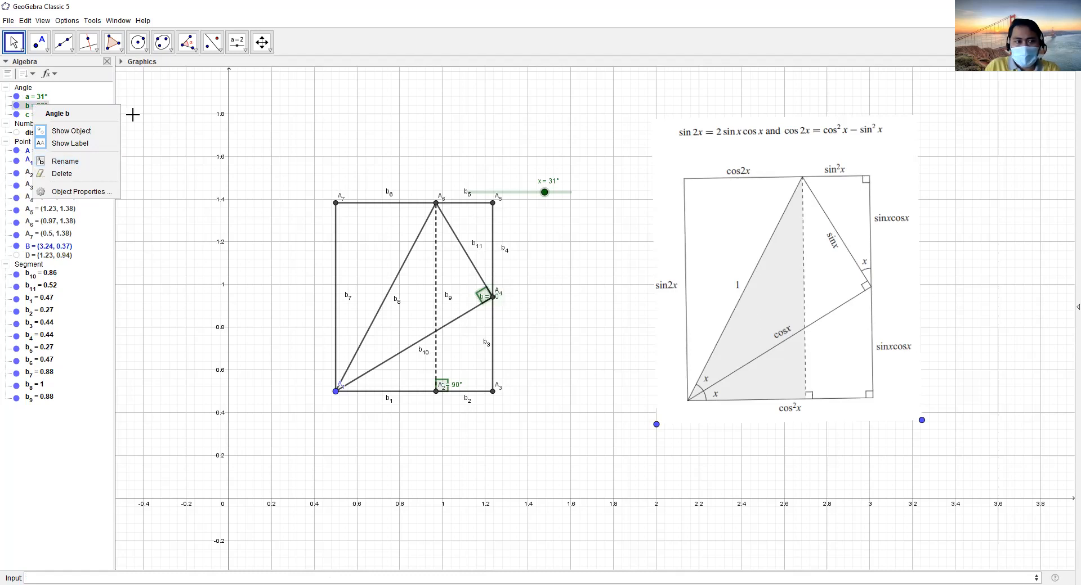
click(396, 43)
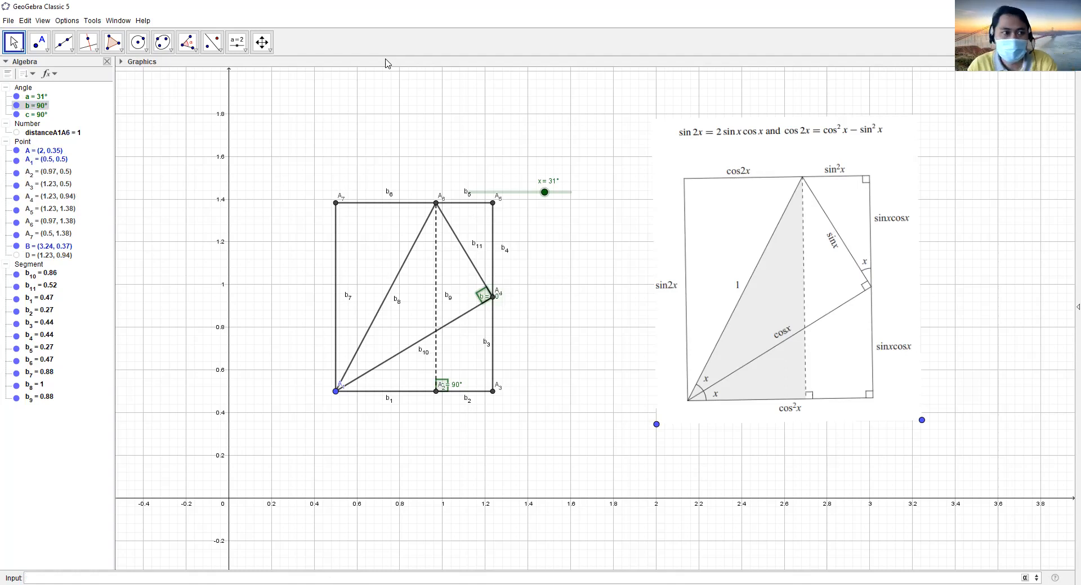
right_click(31, 109)
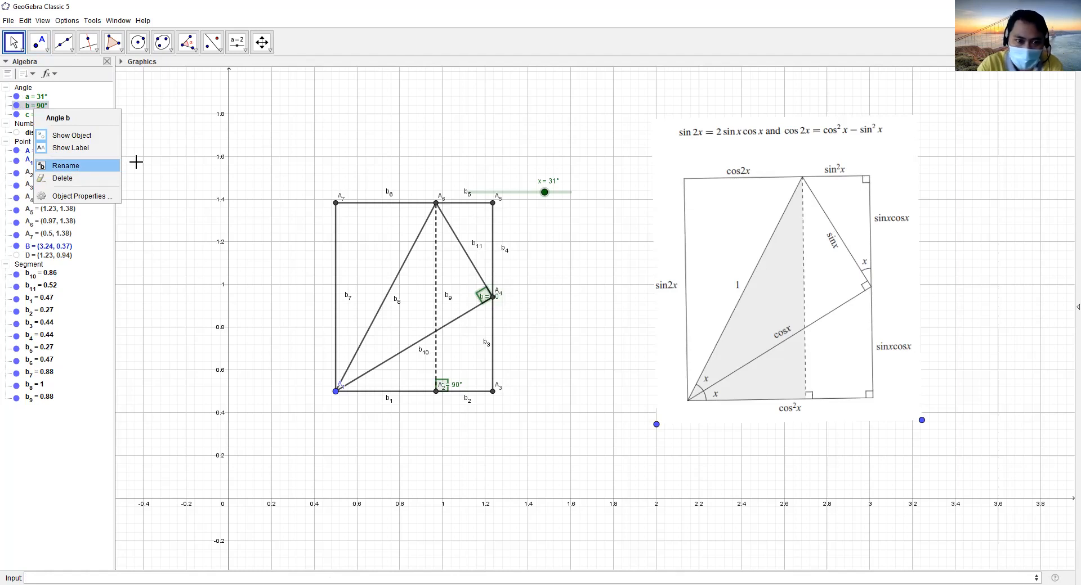
key(Return)
text(c_{1})
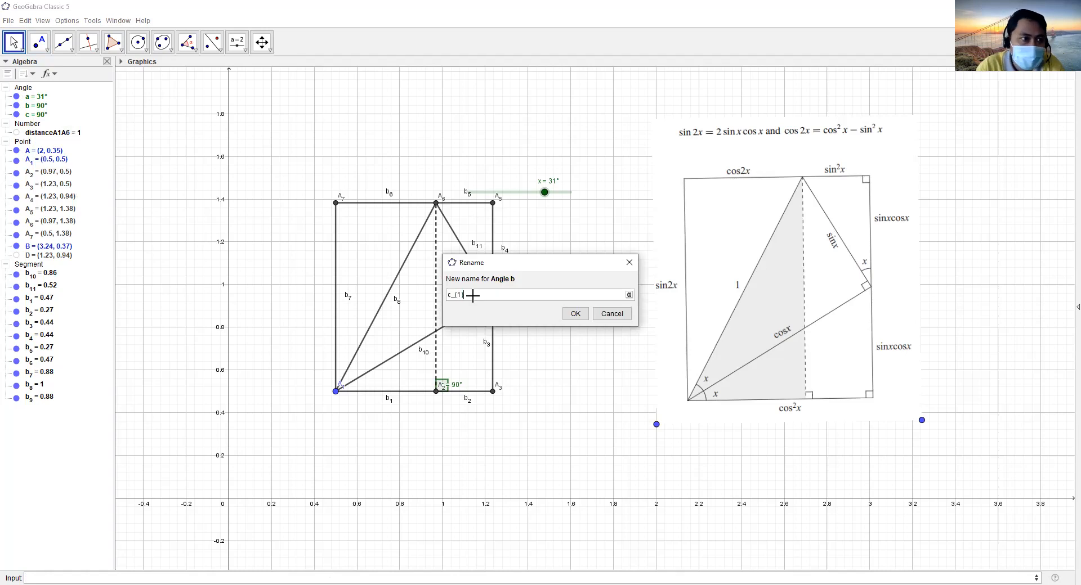
key(Return)
- Rename angle c at point A₂ as c_{2}
right_click(36, 105)
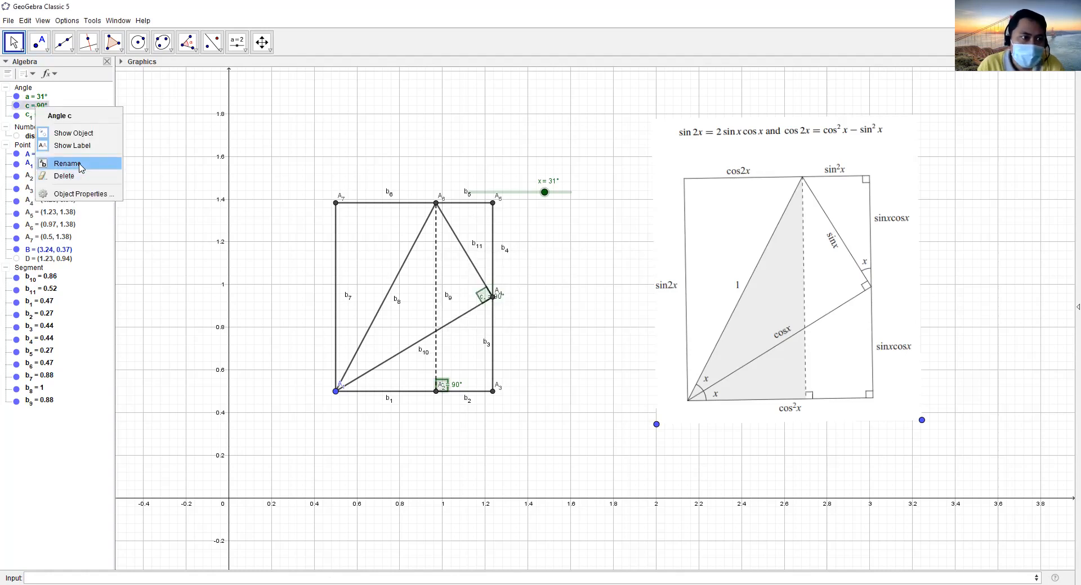
click(67, 164)
text(_{2})
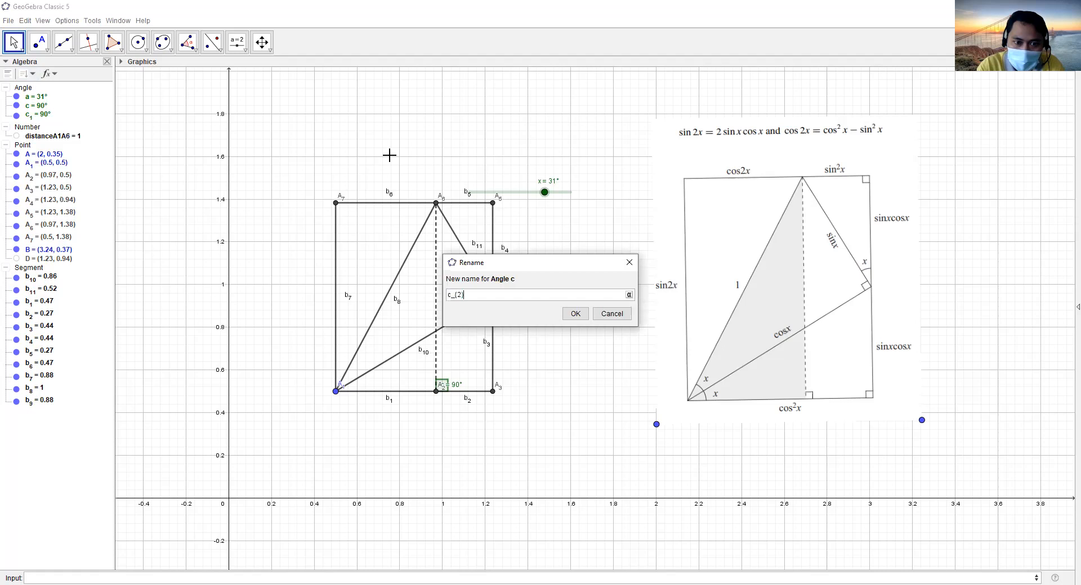
key(Return)
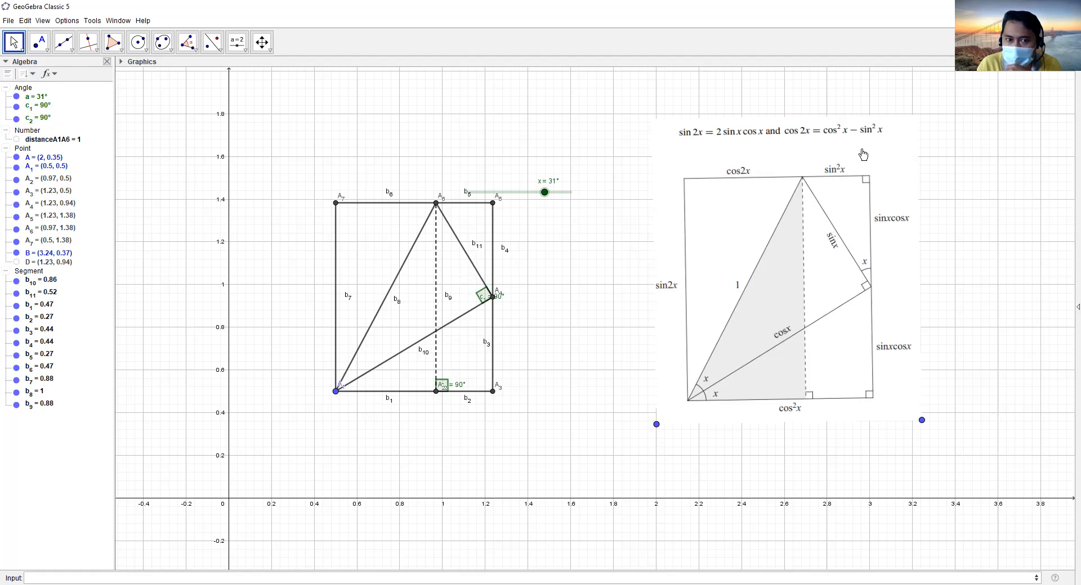
right_click(32, 118)
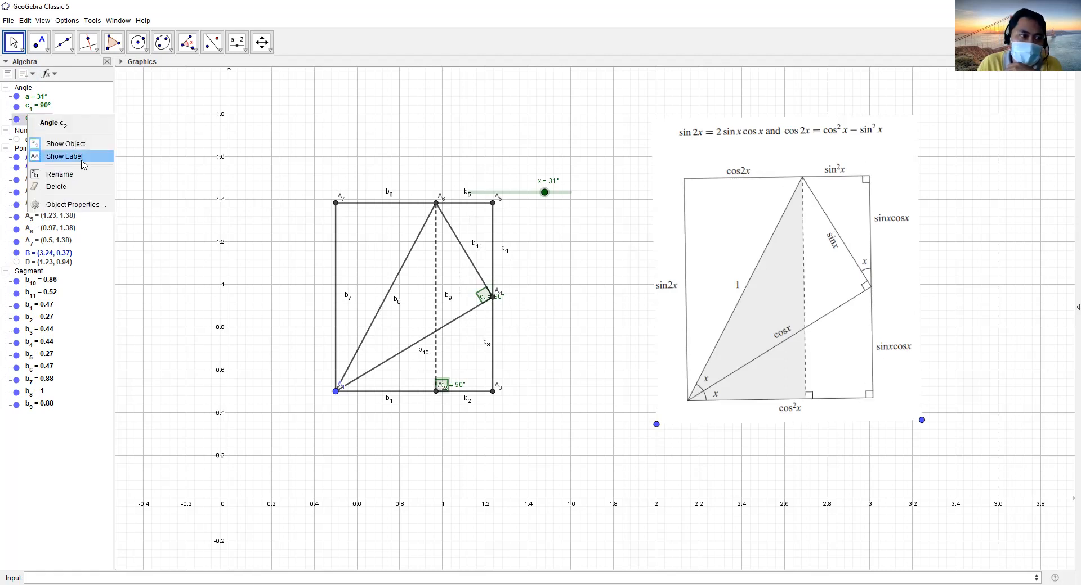
click(376, 28)
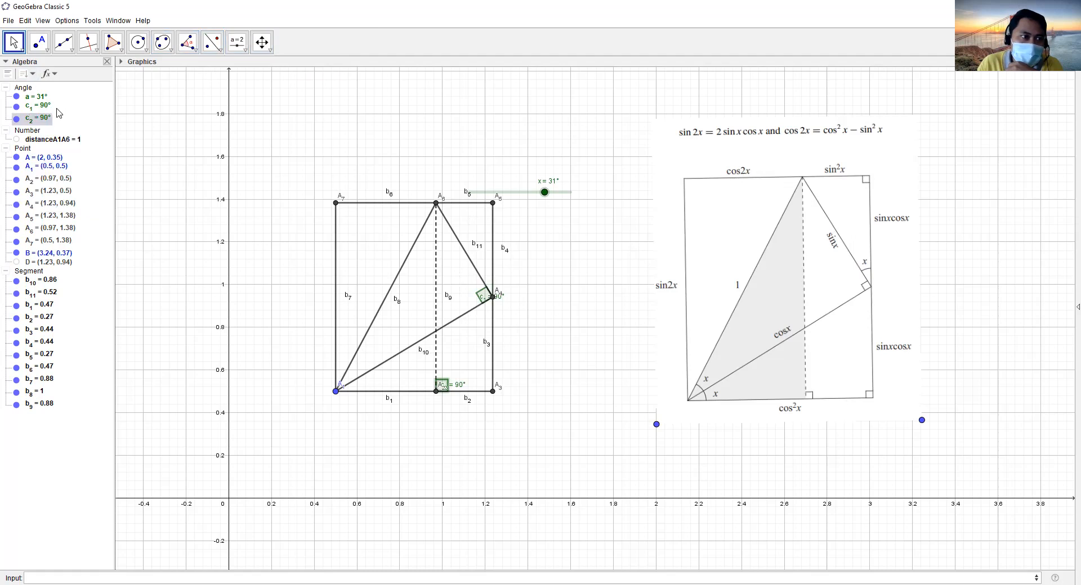
double_click(32, 120)
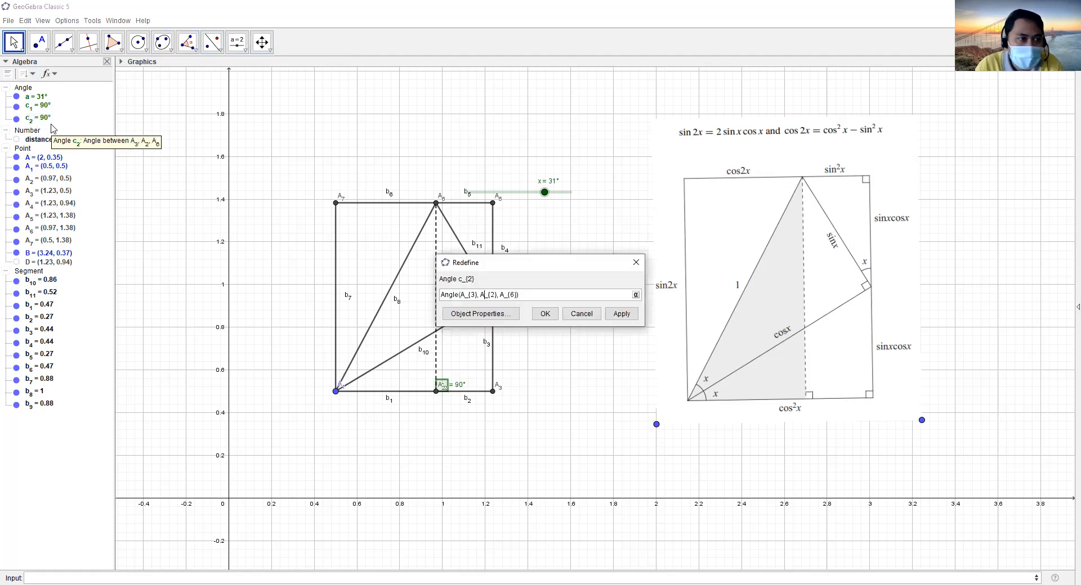
key(Return)
right_click(45, 120)
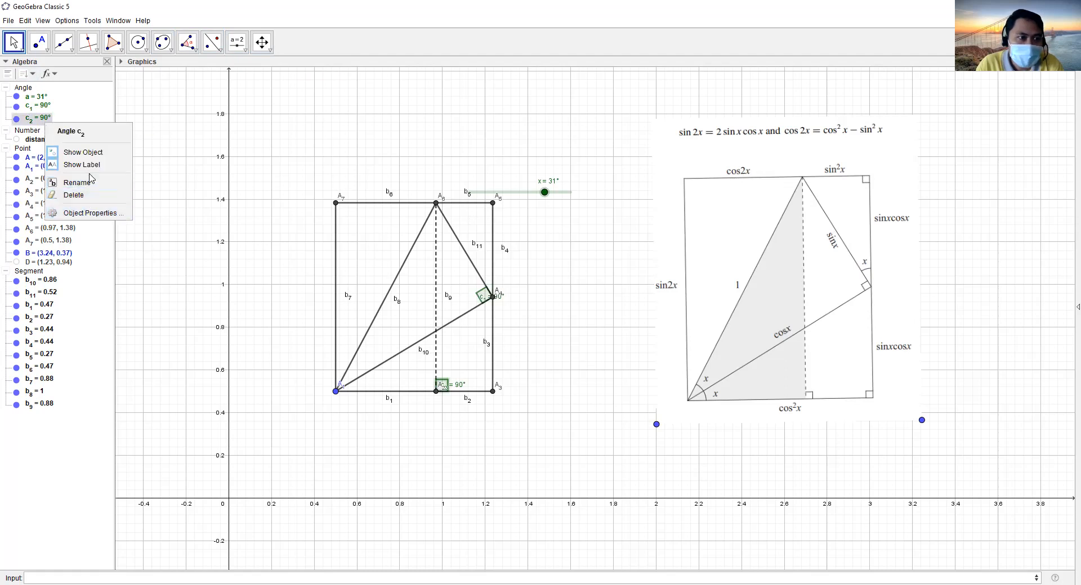
click(92, 214)
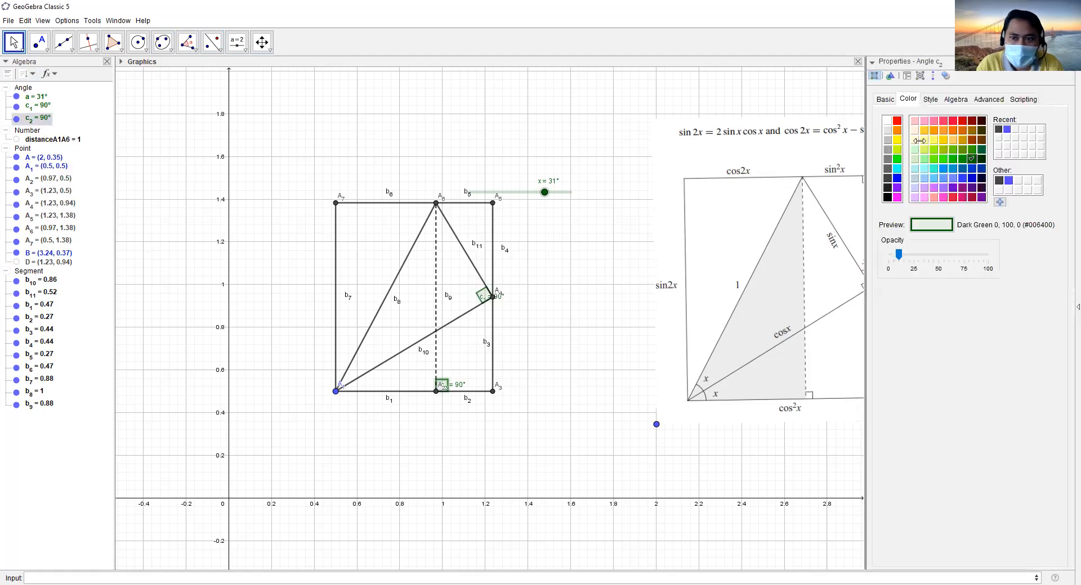
click(1068, 61)
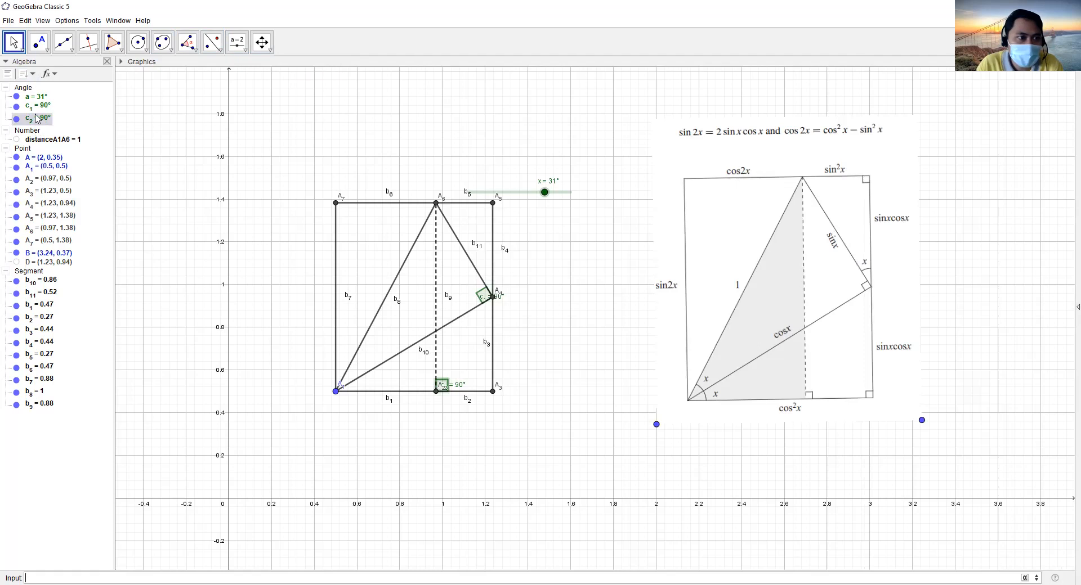
- Rename angle c₂ at point A₂ as c₃
right_click(37, 119)
click(79, 177)
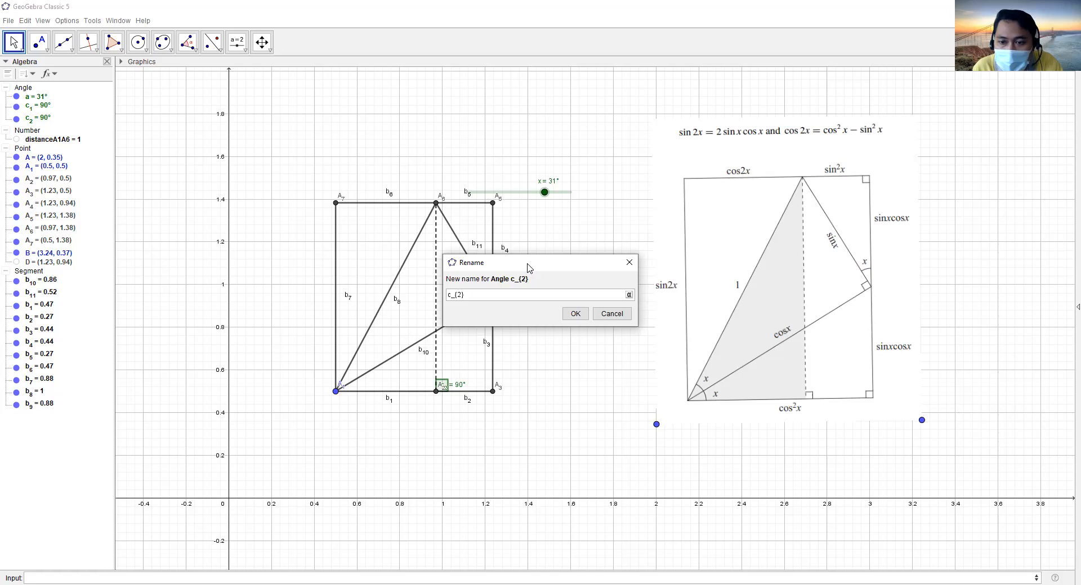
drag(529, 269, 565, 398)
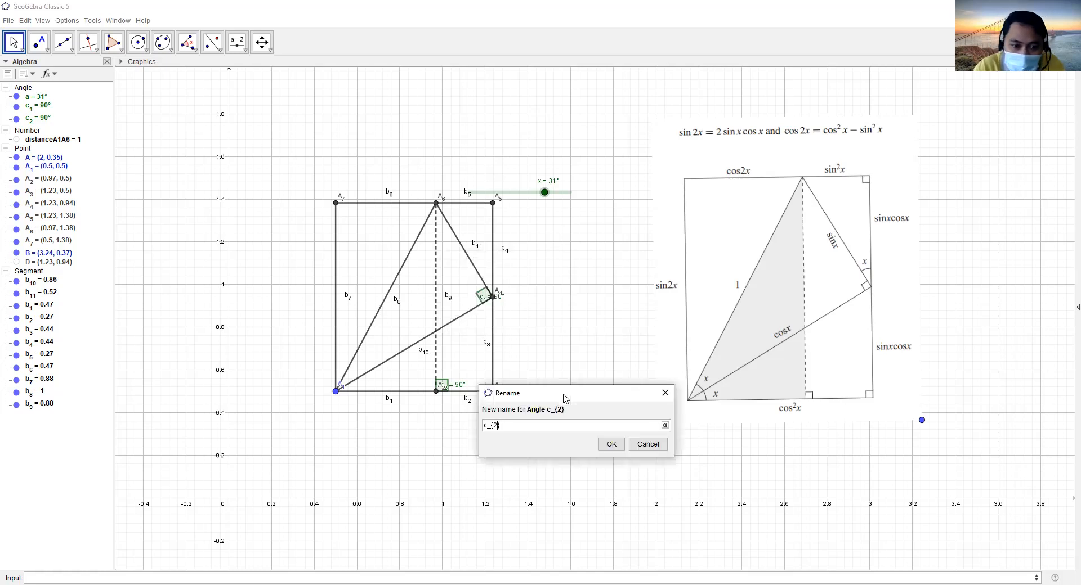
key(Return)
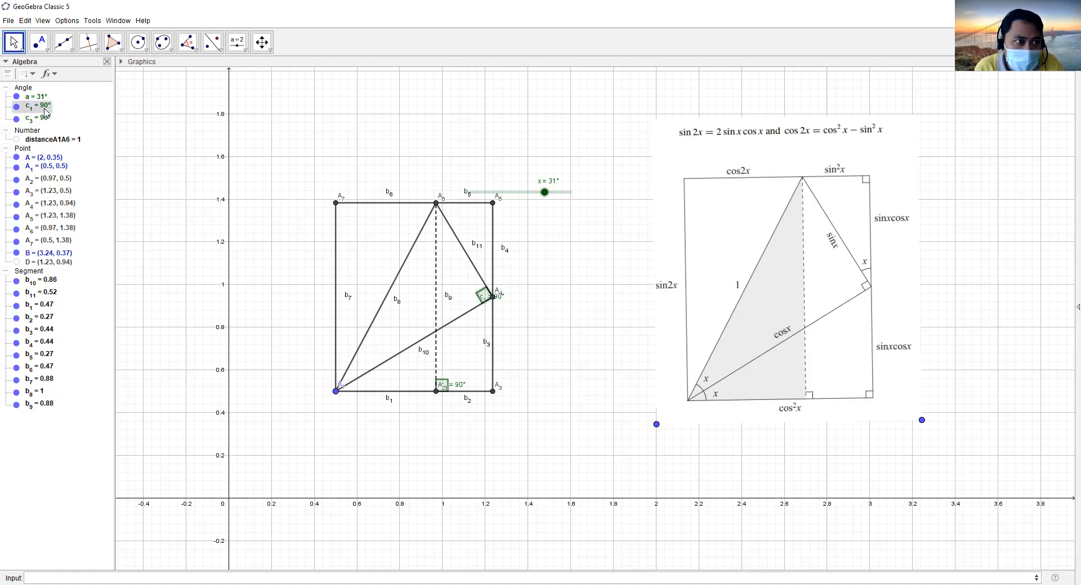
- Draft the angle definition c_{2}=Angle(A_{1}, A_{4}, A_{6}) as a starting template
click(546, 312)
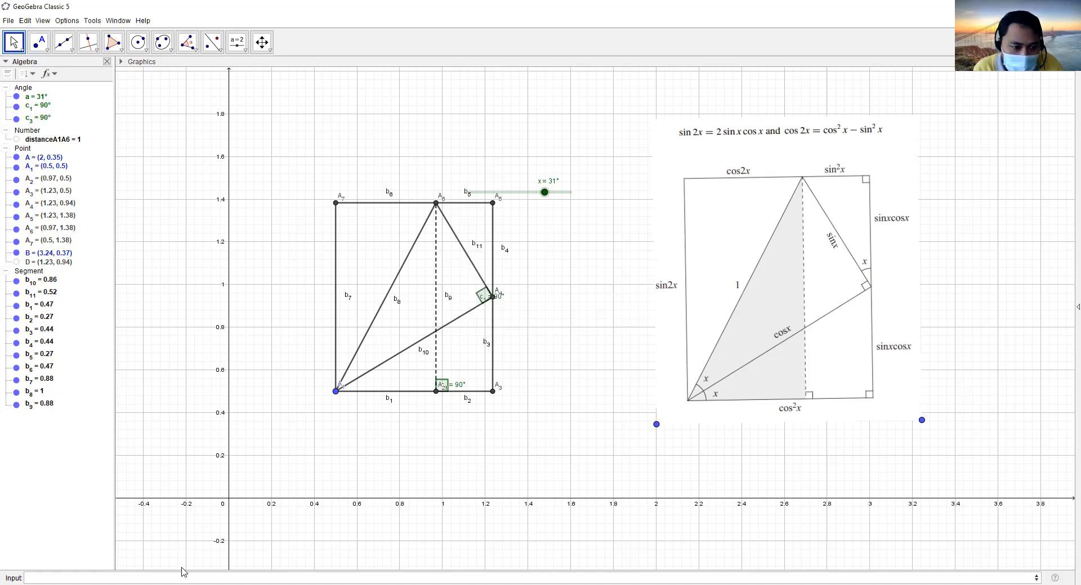
click(188, 573)
text(c_{2}=)
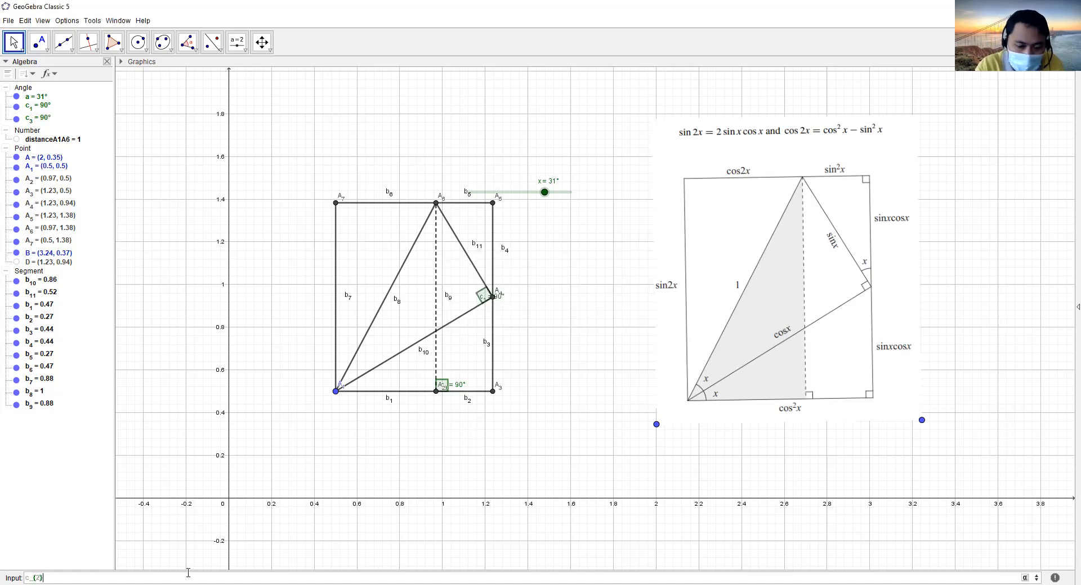
text(Angle(A_{1}, A_{4}, A_{6}))
key(Return)
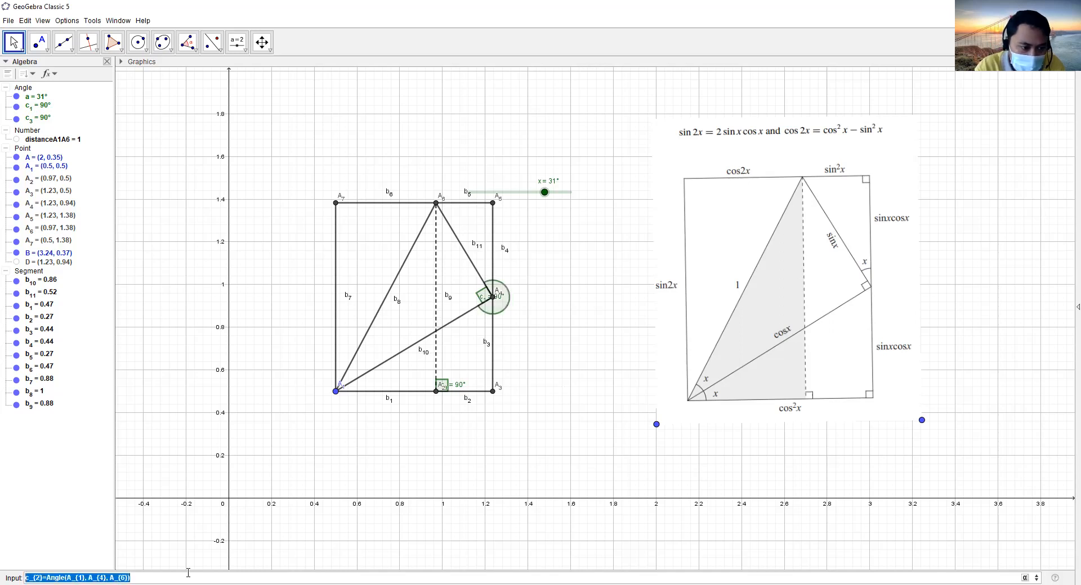
- Change the drafted definition to c_{2}=Angle(A_{2}, A_{3}, A_{4}), copy it for reuse, and clear the entry
click(188, 573)
key(Right)
key(Right)
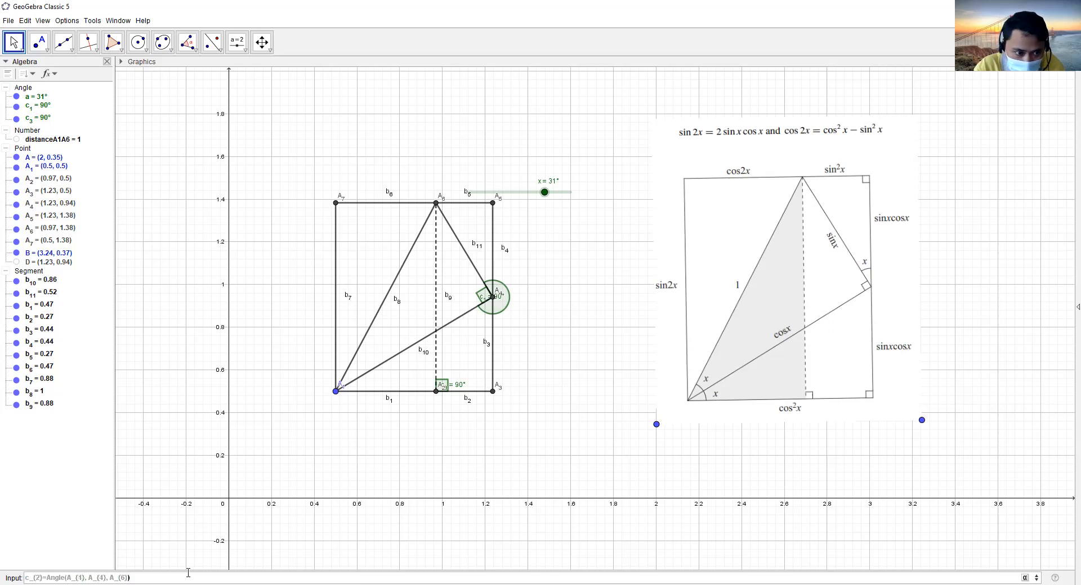
key(BackSpace)
text(2)
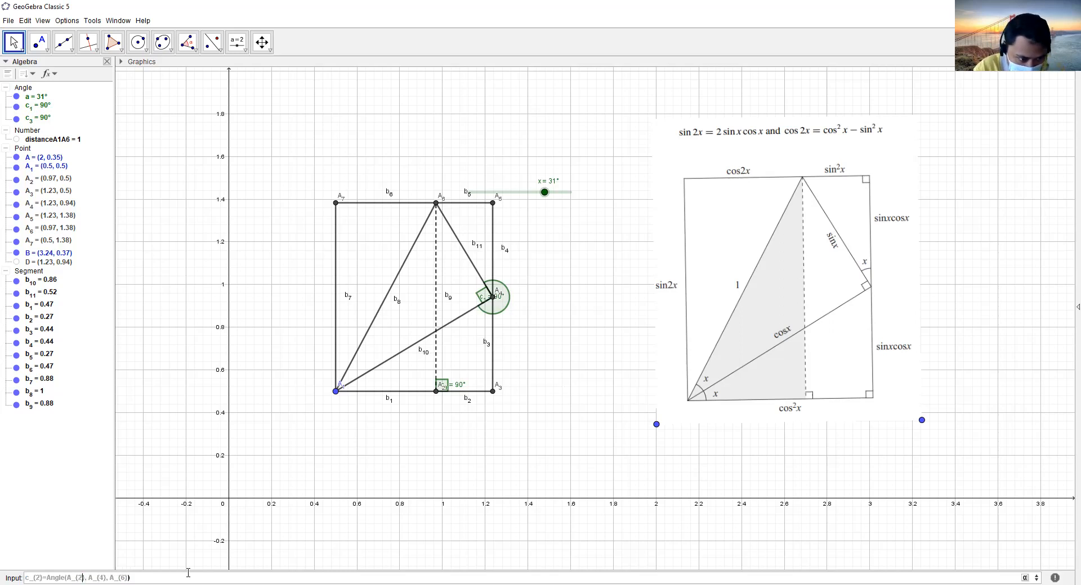
key(Right)
key(Right)
key(Right)
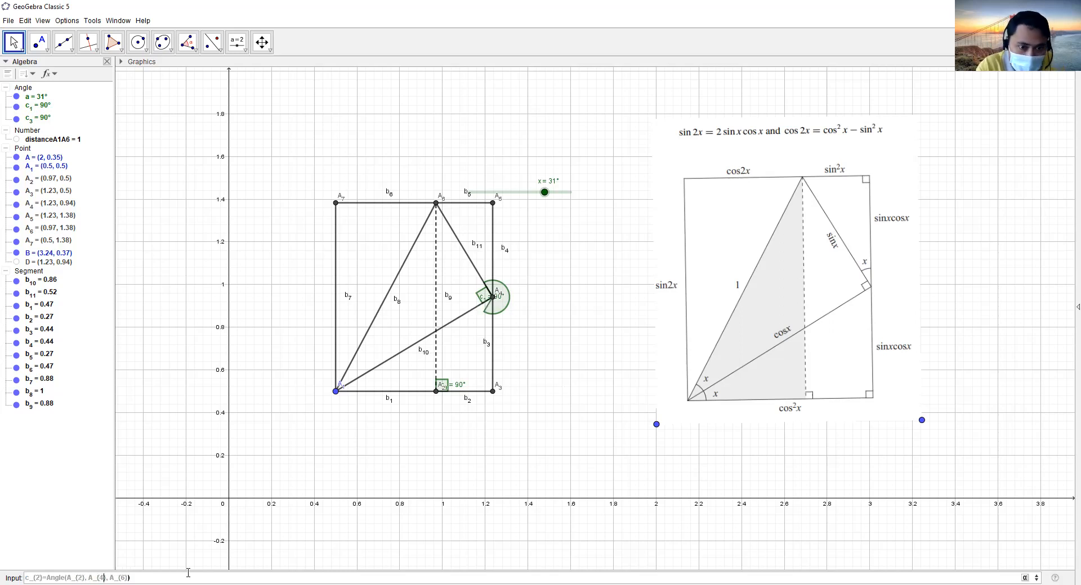
key(BackSpace)
text(3)
key(Right)
key(Right)
key(Right)
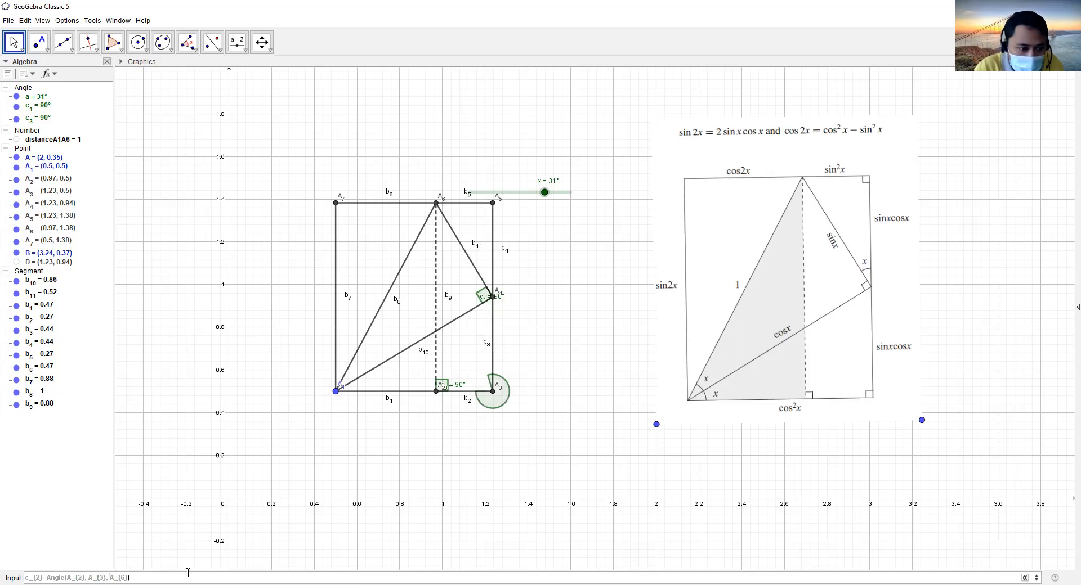
key(BackSpace)
text(4)
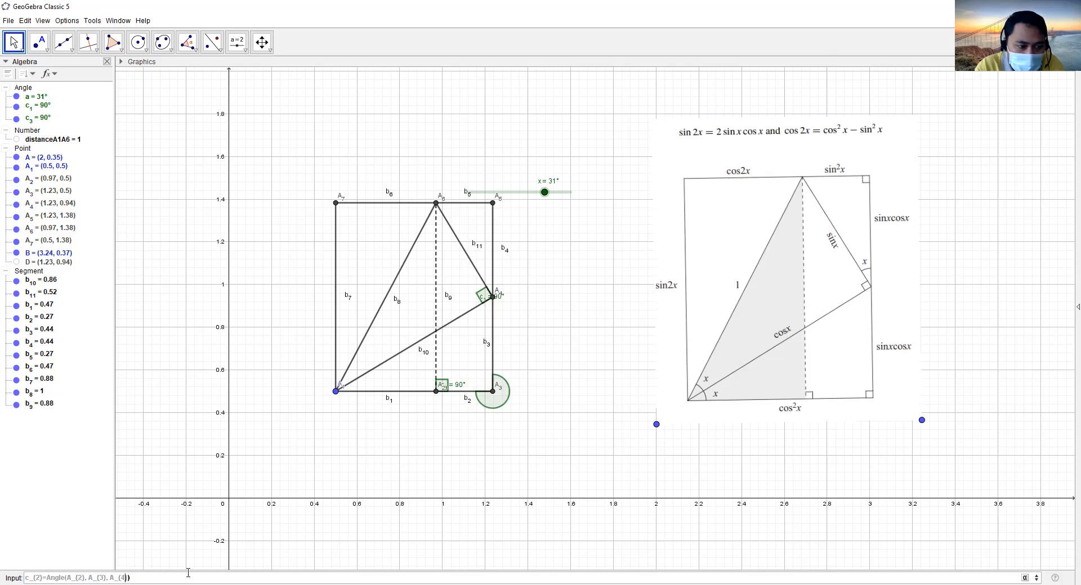
key(ctrl+a)
key(ctrl+c)
key(BackSpace)
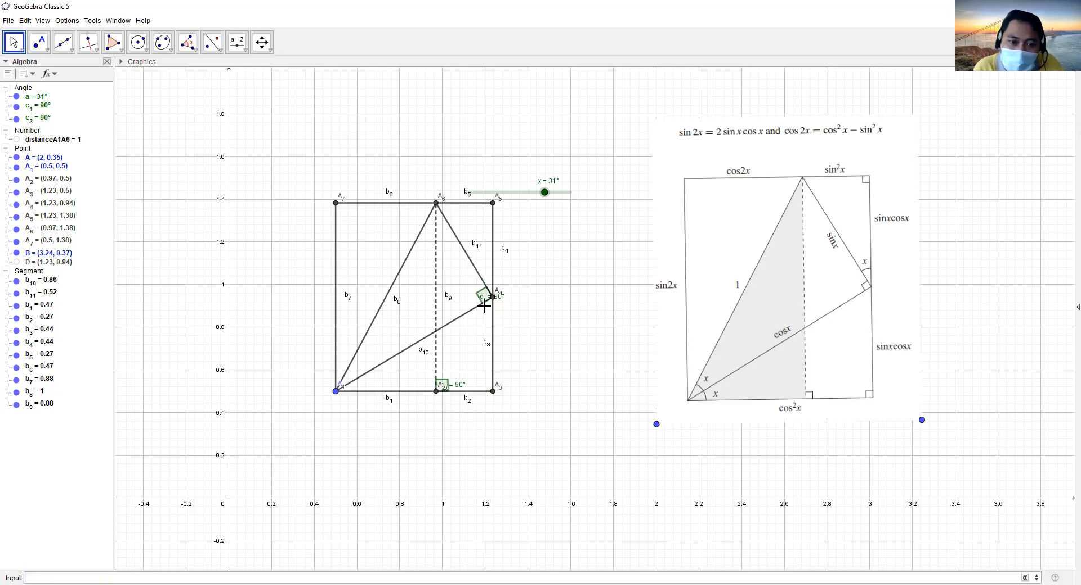
- Create the right-angle mark at point A₃ with c_{2}=Angle(A_{5}, A_{3}, A_{2})
click(445, 385)
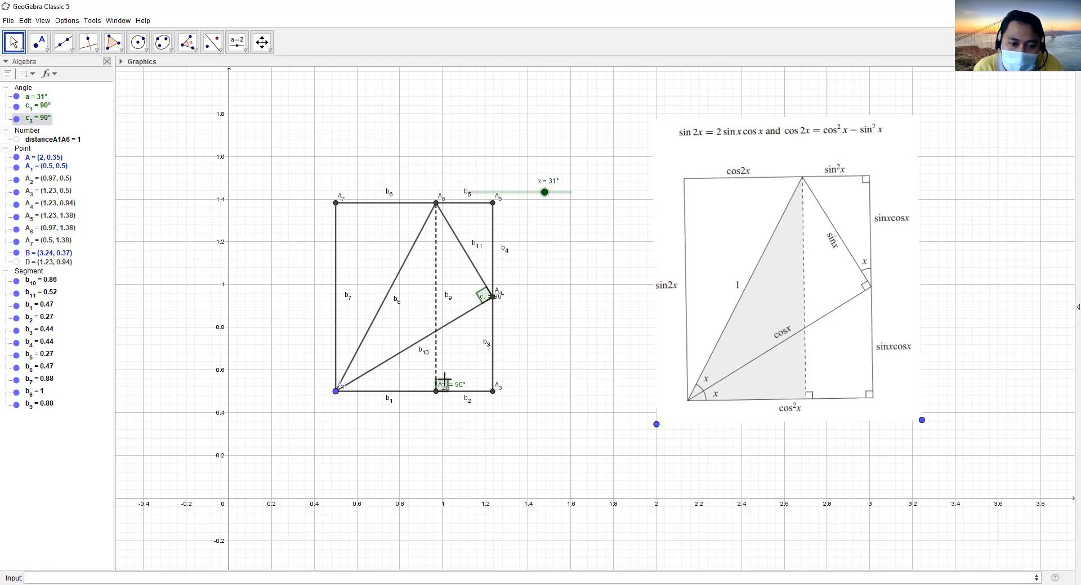
click(246, 573)
key(Up)
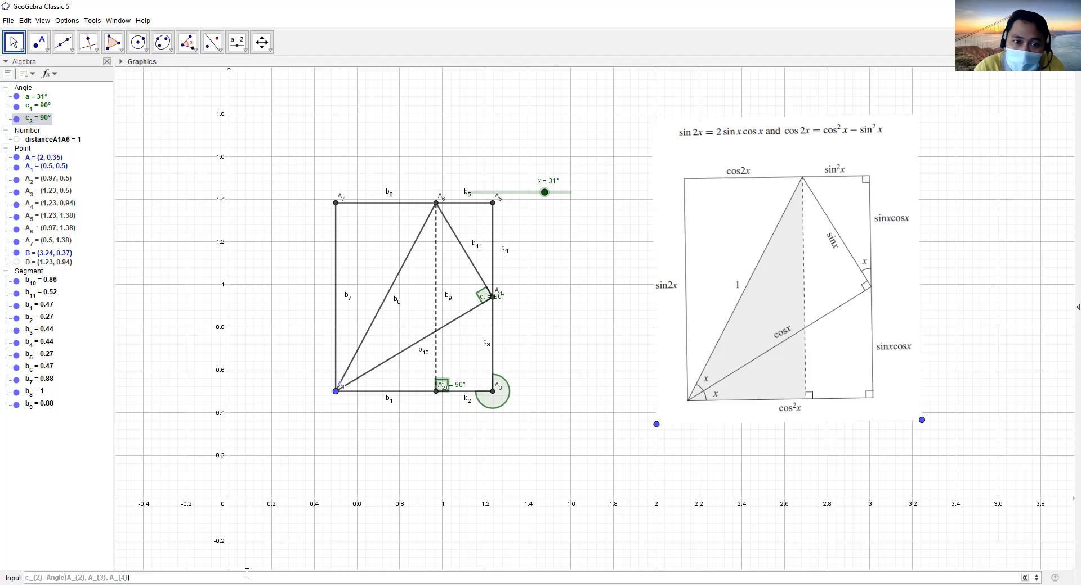
key(BackSpace)
text(5)
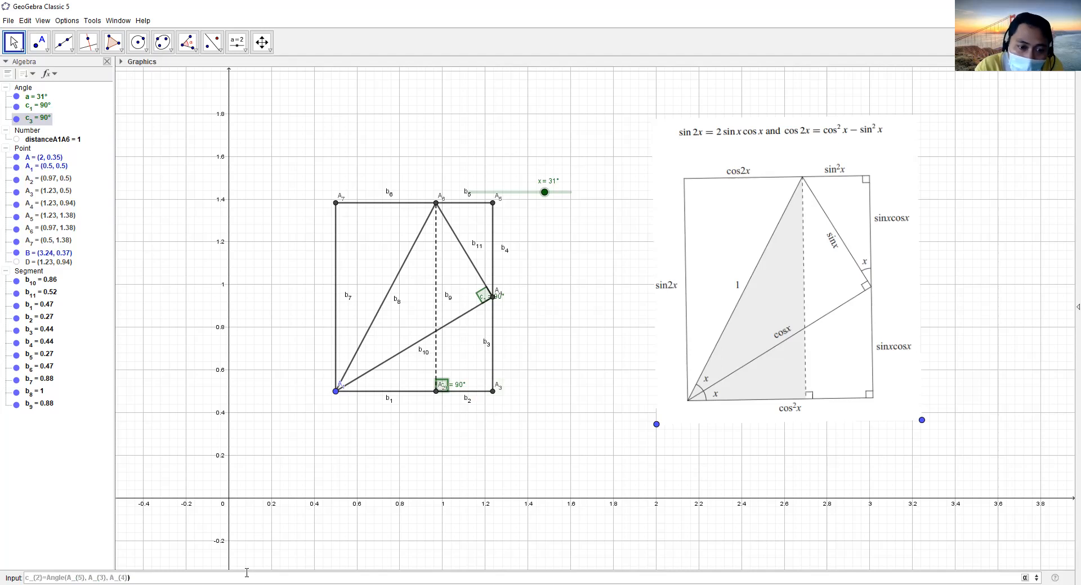
key(BackSpace)
text(2)
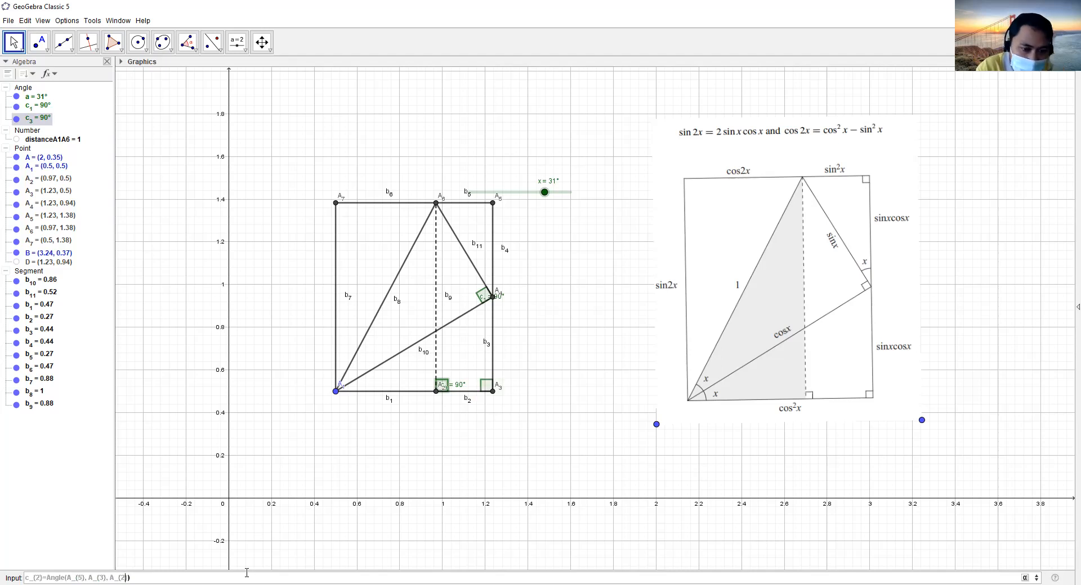
key(Return)
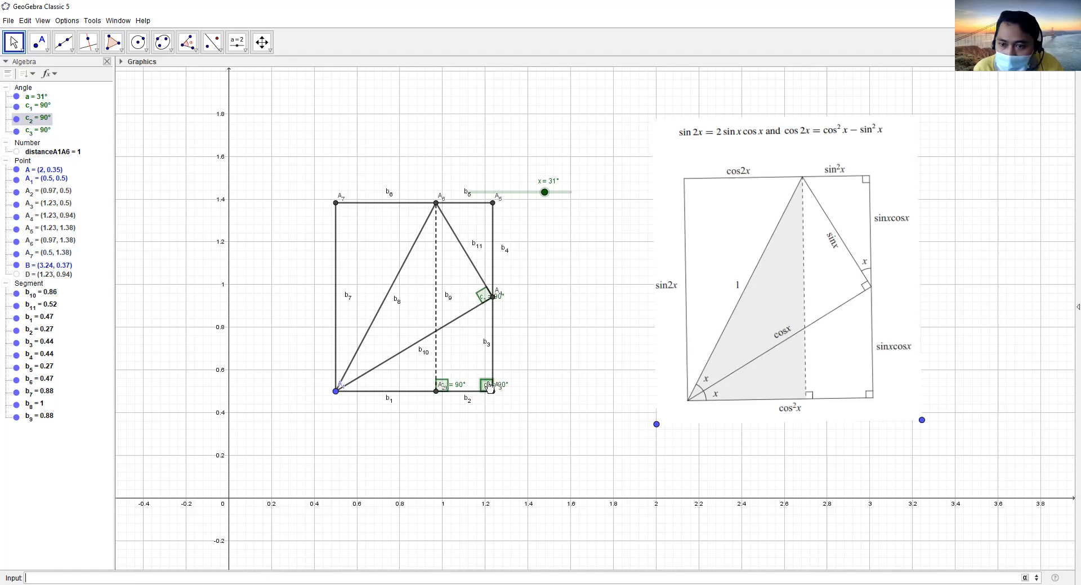
- Rename the angle at point A₂ as c_{4}
click(37, 132)
right_click(38, 132)
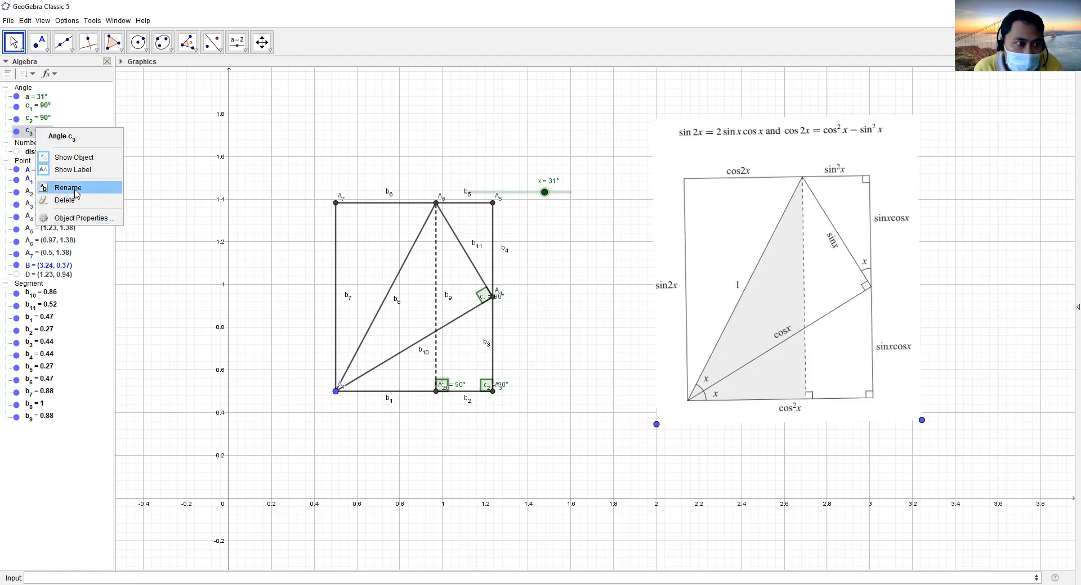
click(103, 188)
text(c_{1)
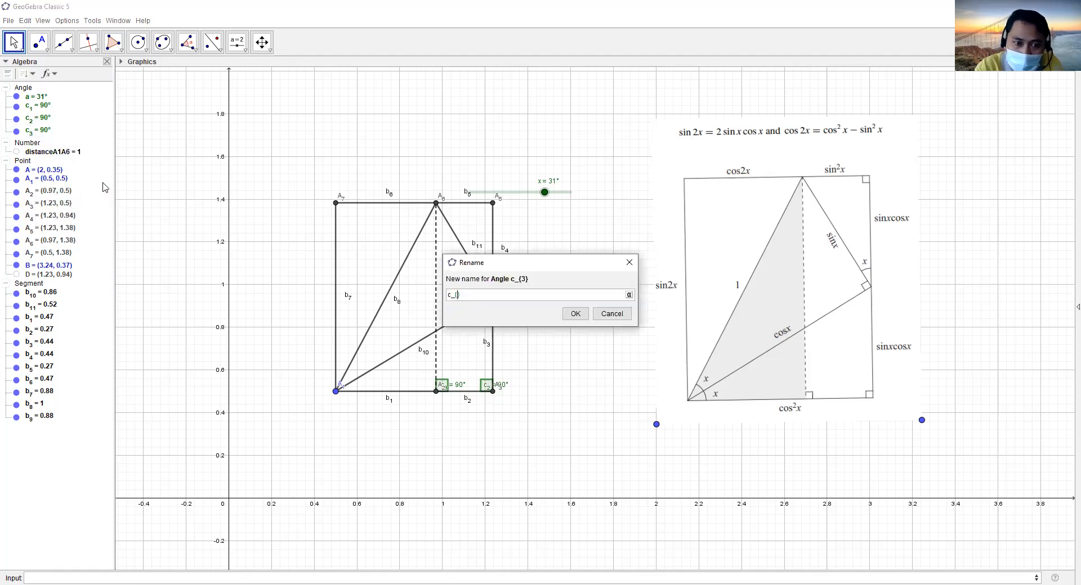
key(Return)
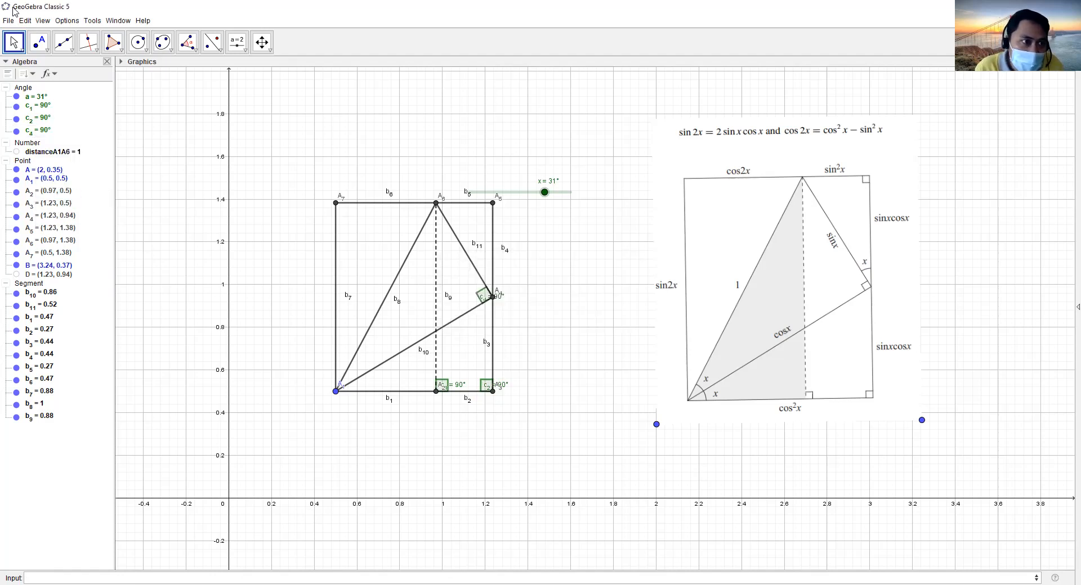
- Rename the angle at point A₂ back to c_{3}
right_click(40, 132)
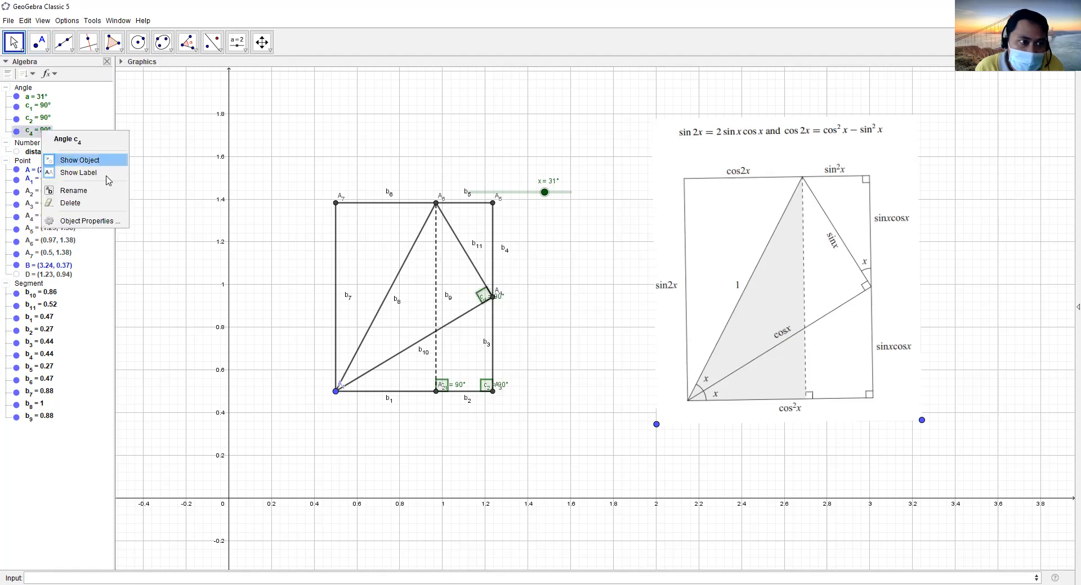
click(74, 191)
text(c_{3)
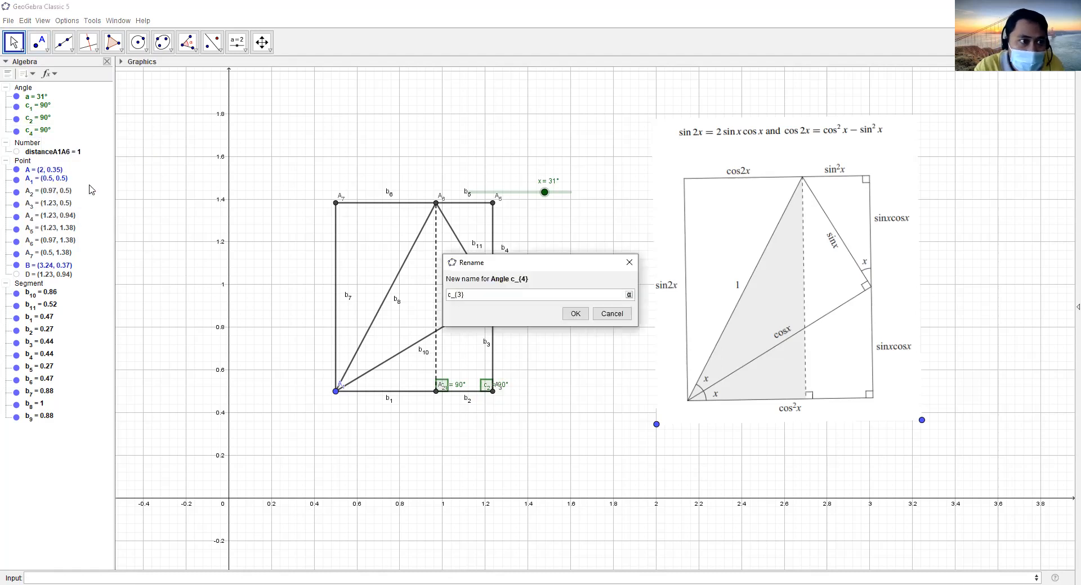
key(Return)
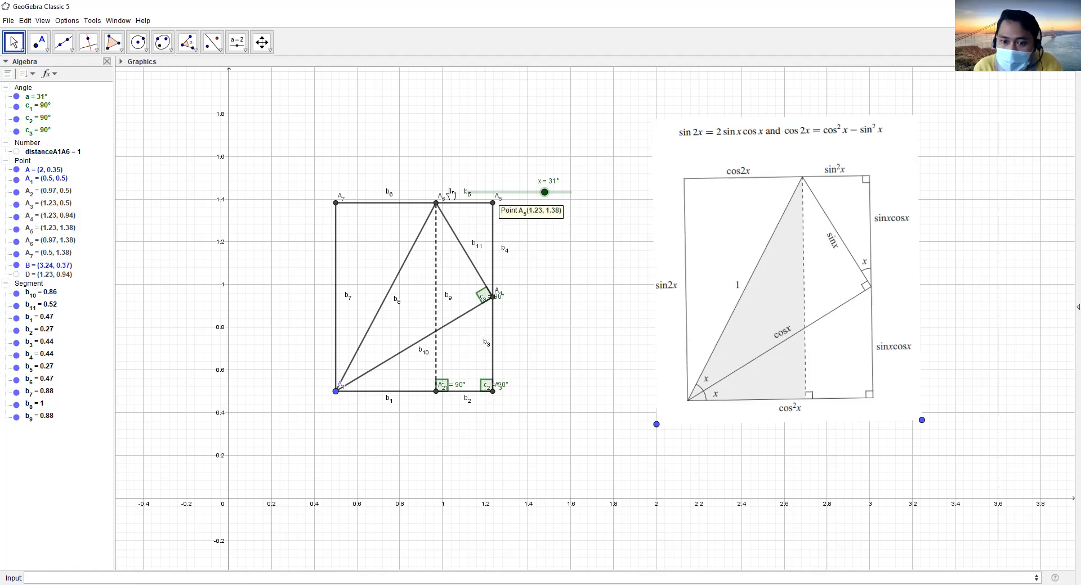
- Reuse the copied definition to draft c_{4}=Angle(A_{4}, A_{5}, A_{6})
click(122, 573)
key(ctrl+v)
key(BackSpace)
text(4)
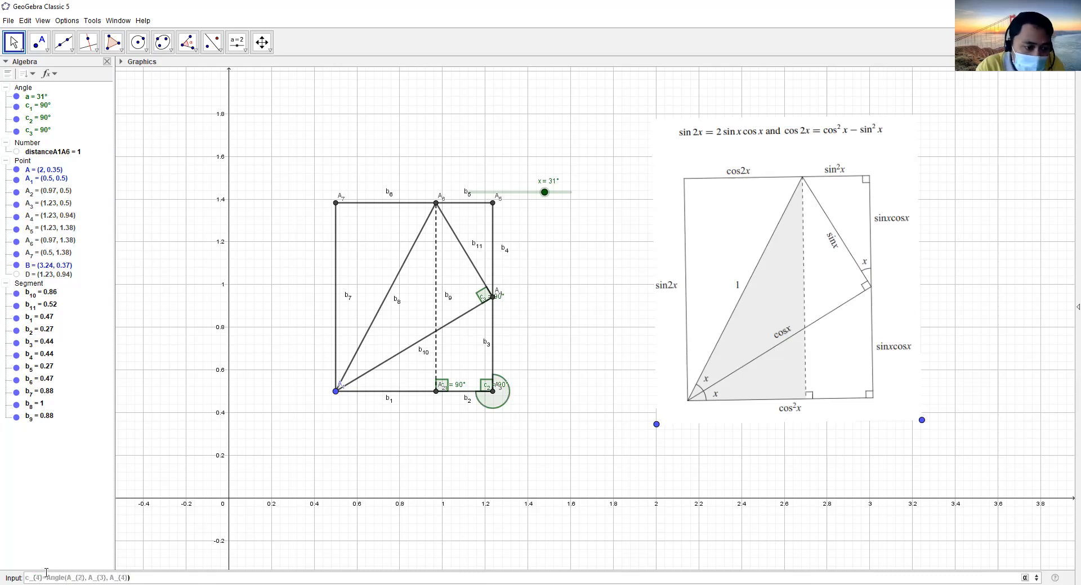
key(BackSpace)
text(4)
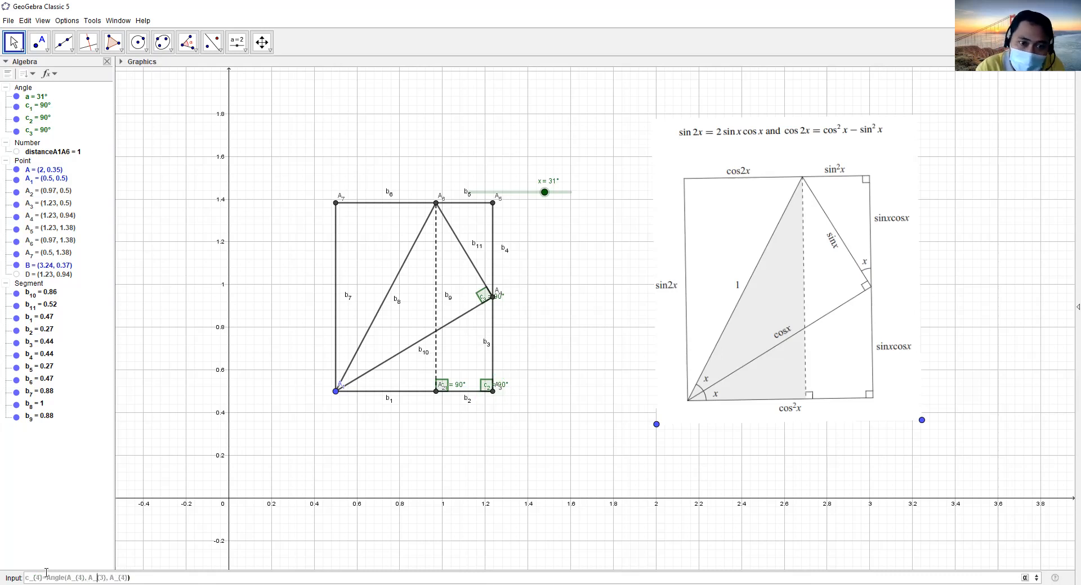
key(BackSpace)
text(5)
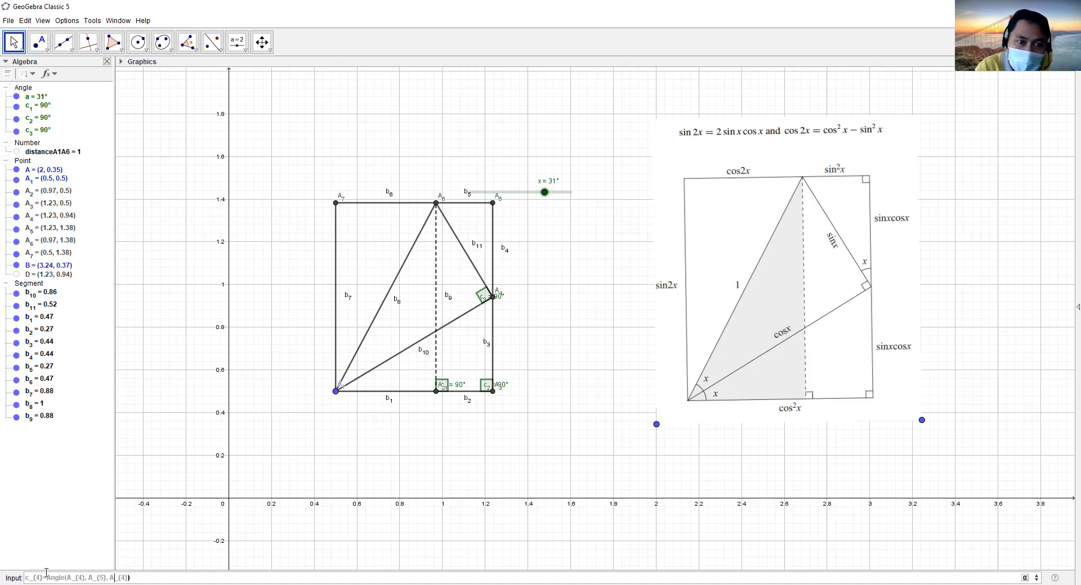
key(BackSpace)
text(6)
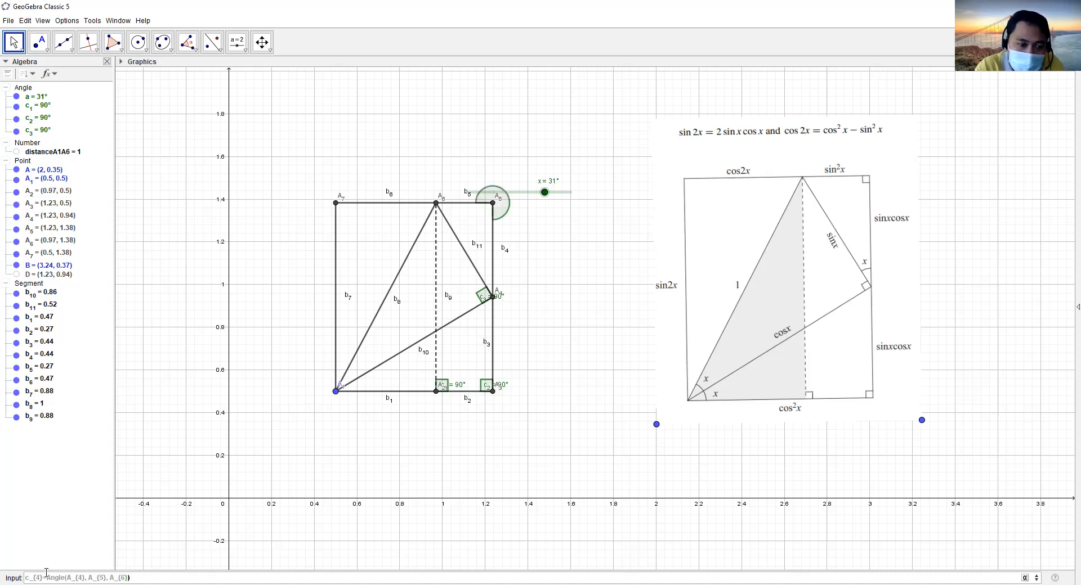
- Swap the outer points to create c_{4}=Angle(A_{6}, A_{5}, A_{4}), and test the figure with slider x at 30°
key(BackSpace)
text(6)
key(Right)
key(Right)
key(Right)
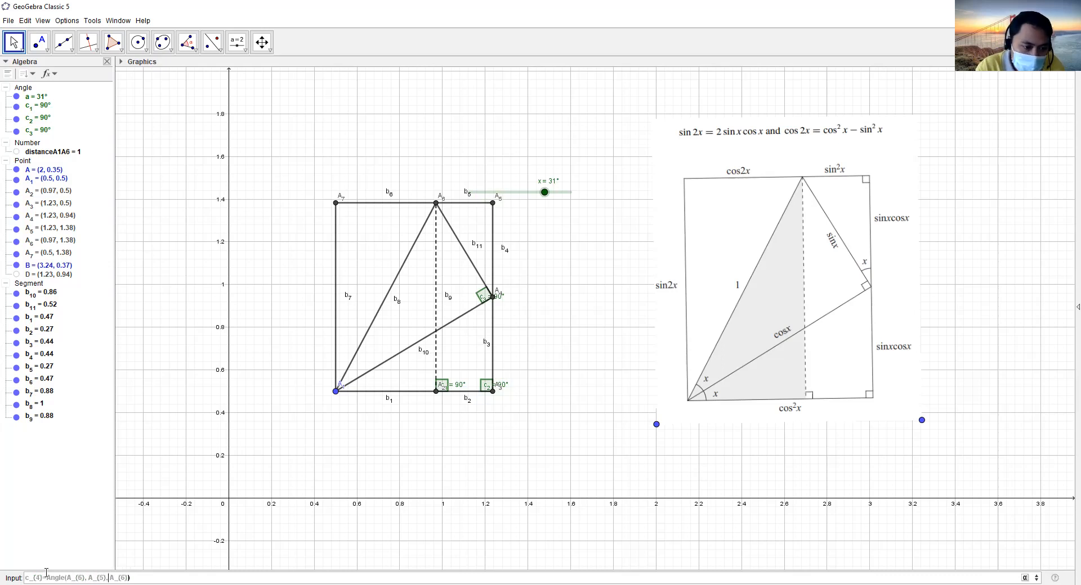
key(BackSpace)
text(4)
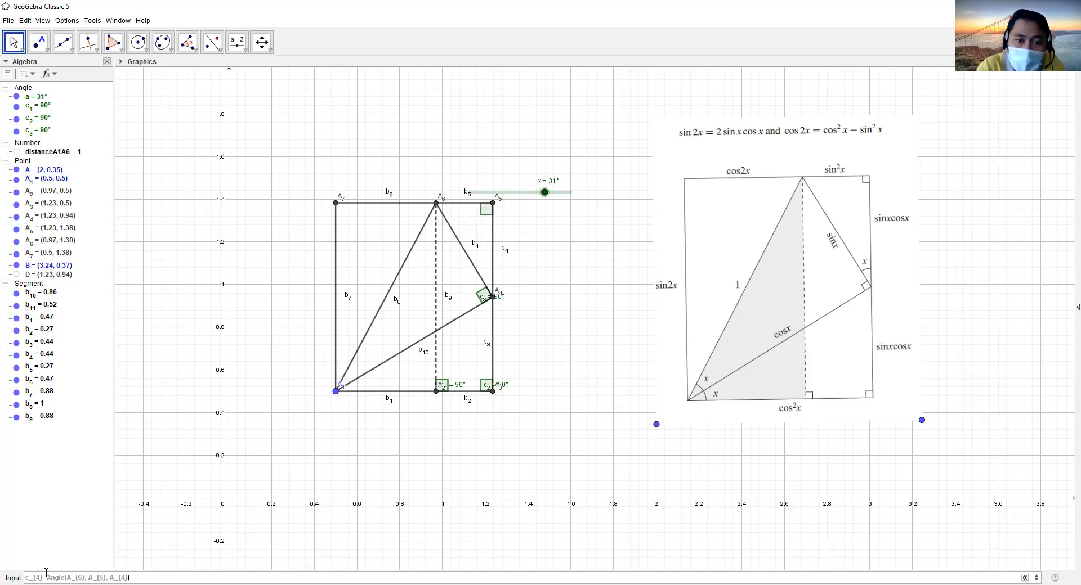
key(Return)
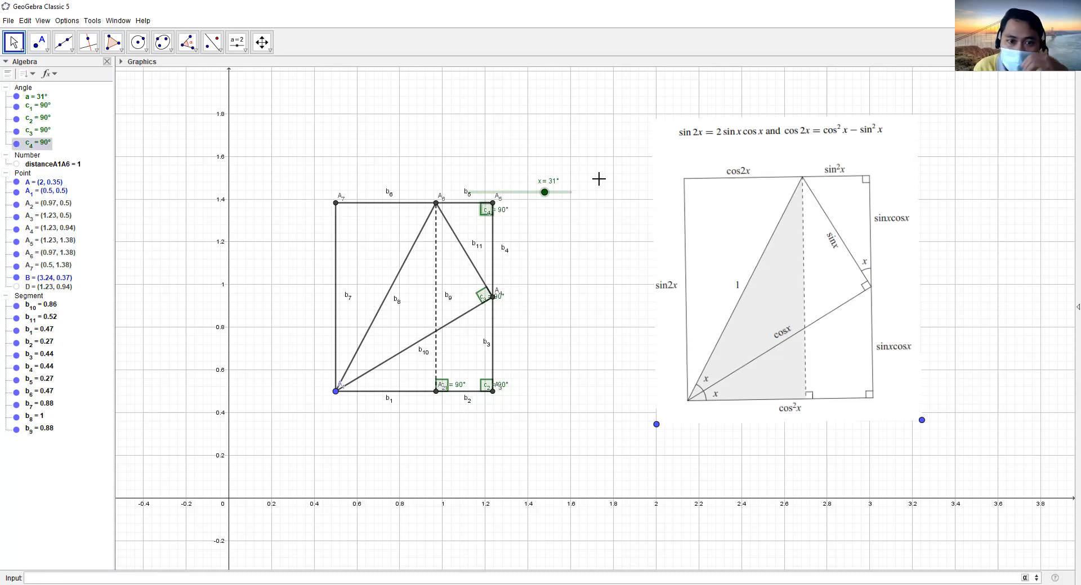
mouse_move(550, 195)
mouse_down()
mouse_move(570, 200)
mouse_move(496, 204)
mouse_move(543, 212)
mouse_up()
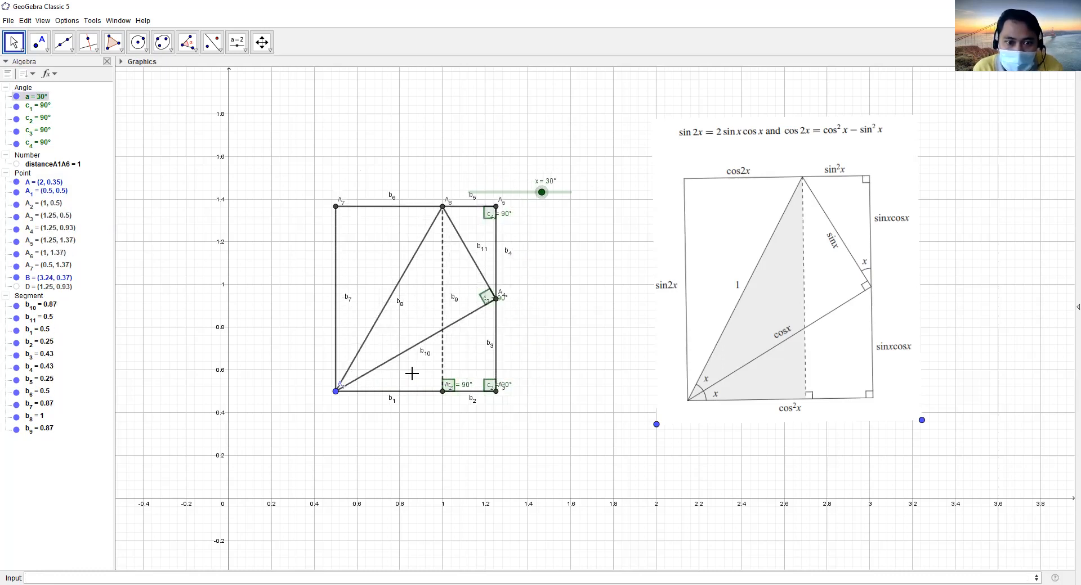
- Hide the labels of the right angles c₁ through c₄
click(43, 107)
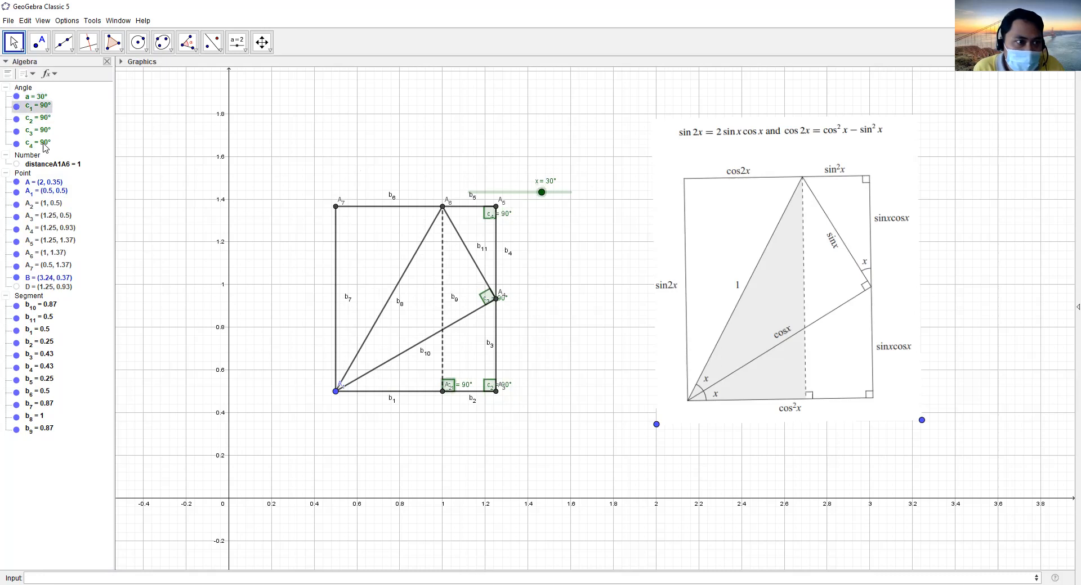
shift+click(48, 144)
right_click(32, 130)
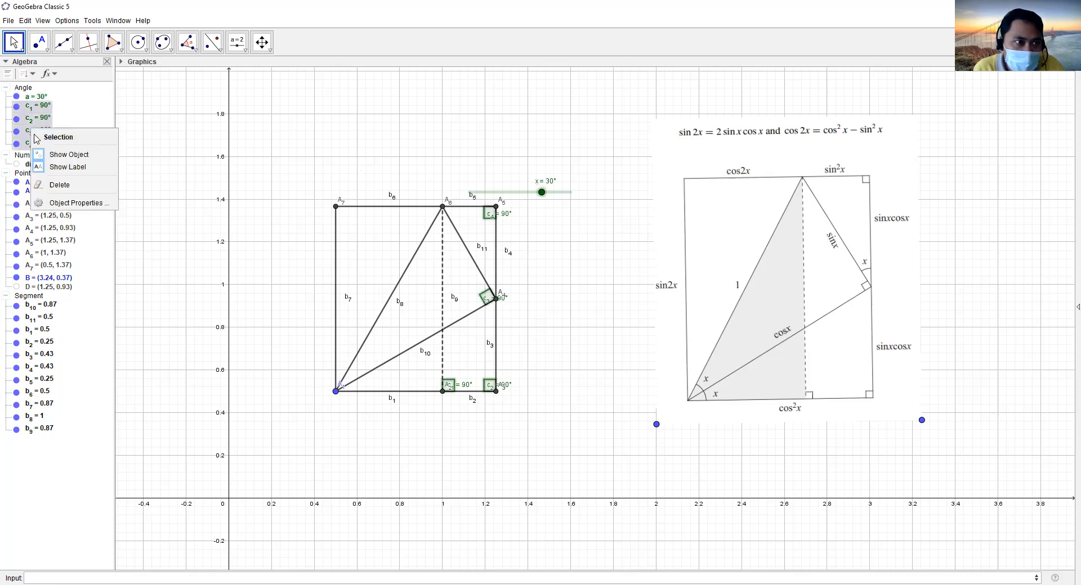
click(68, 167)
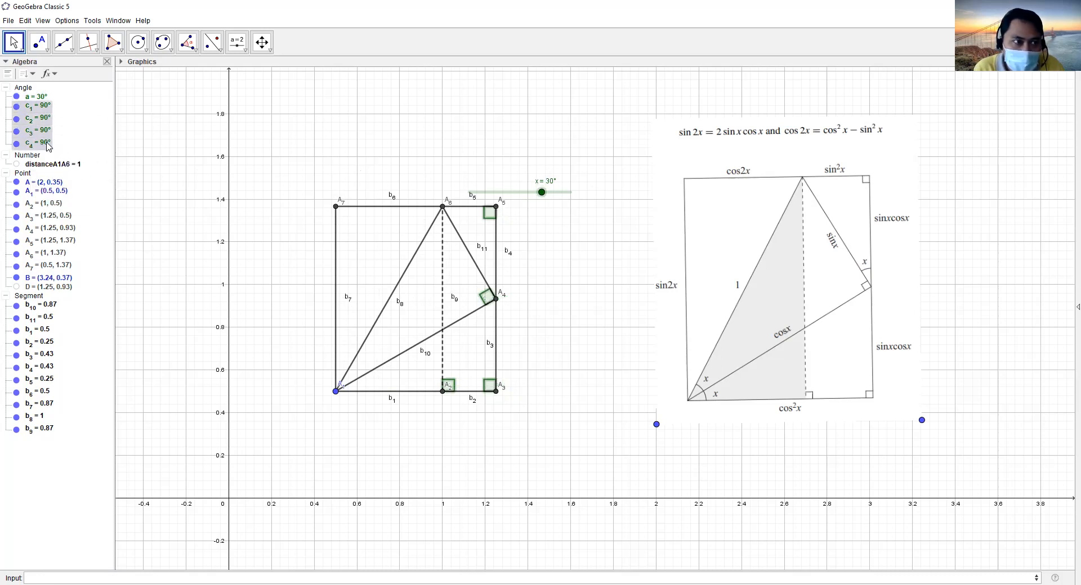
click(31, 108)
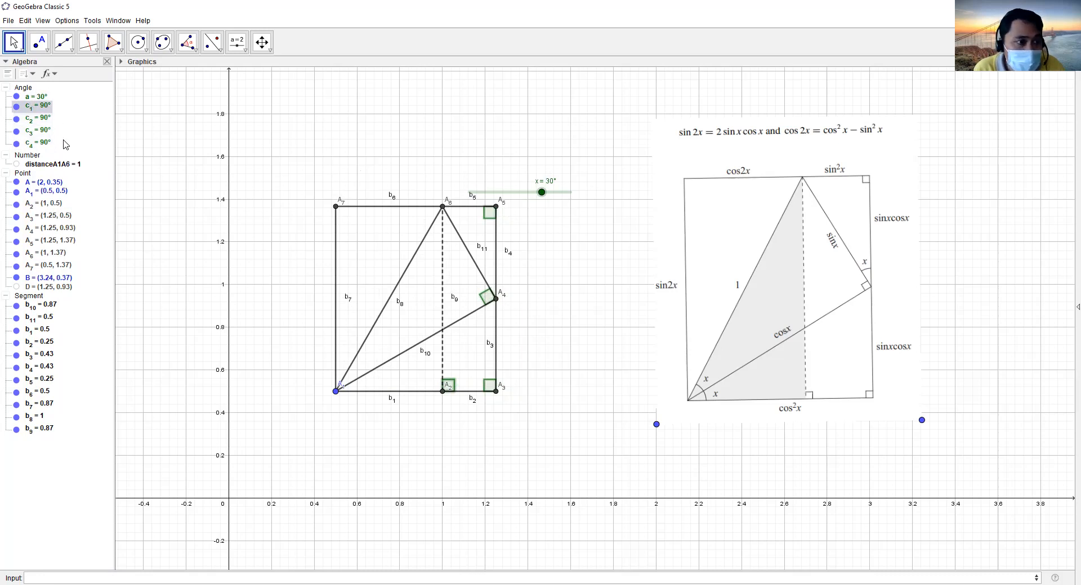
shift+click(45, 144)
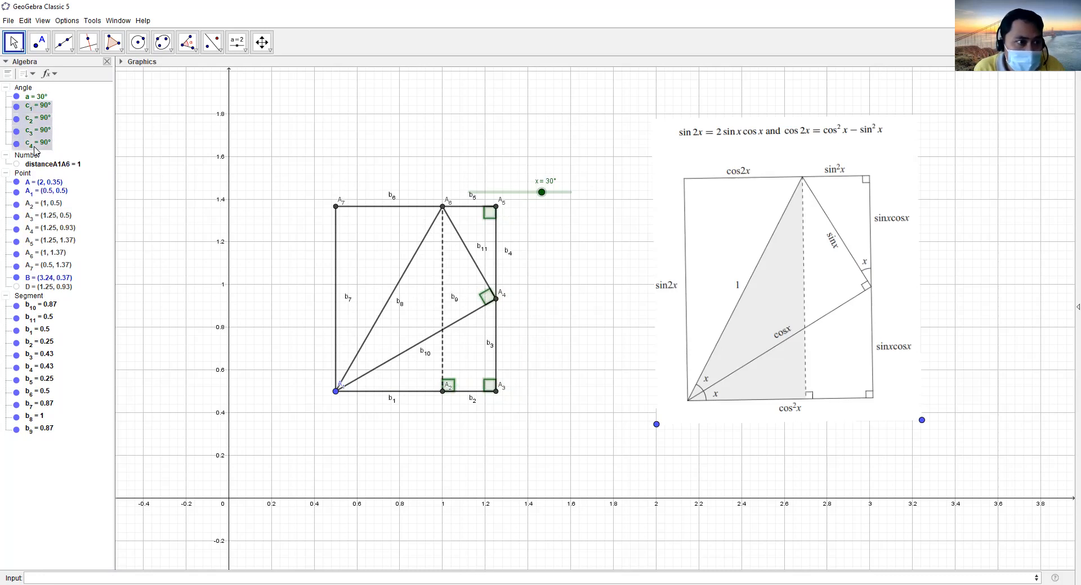
click(412, 147)
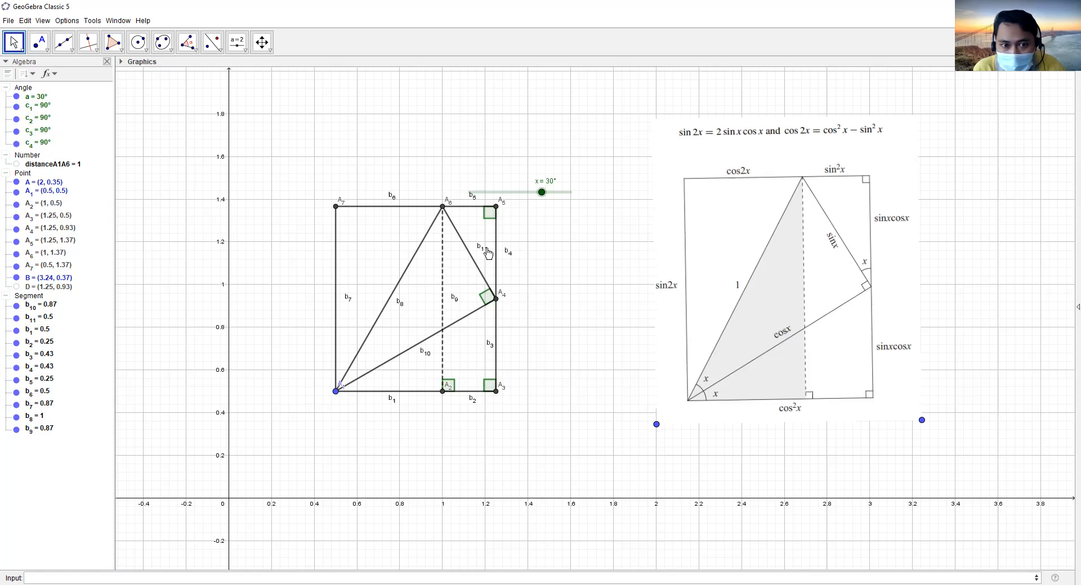
- Set slider x to 27°
mouse_move(541, 193)
mouse_down()
mouse_move(552, 197)
mouse_move(533, 193)
mouse_up()
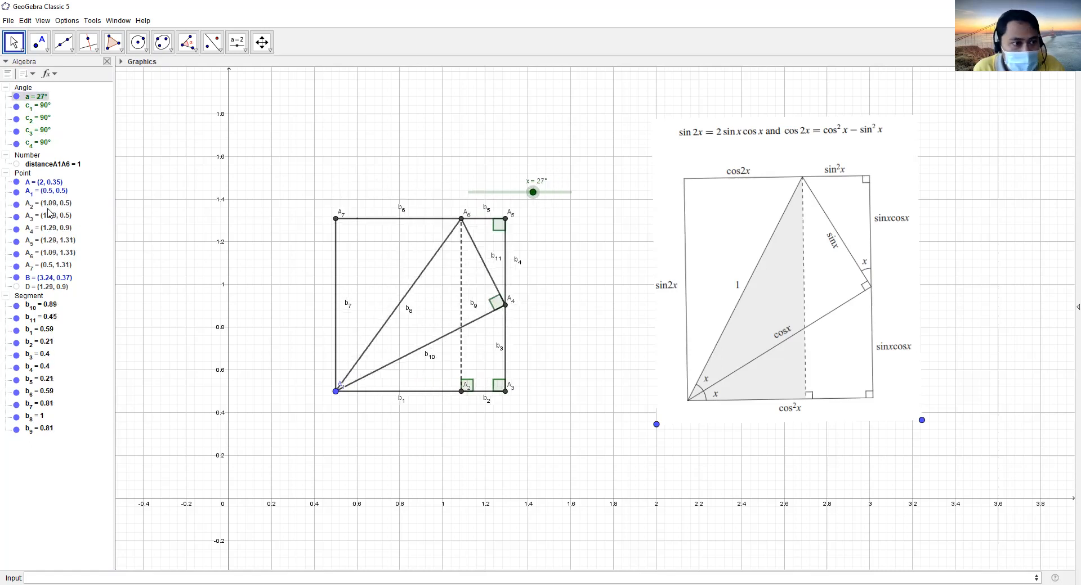
click(54, 192)
click(32, 183)
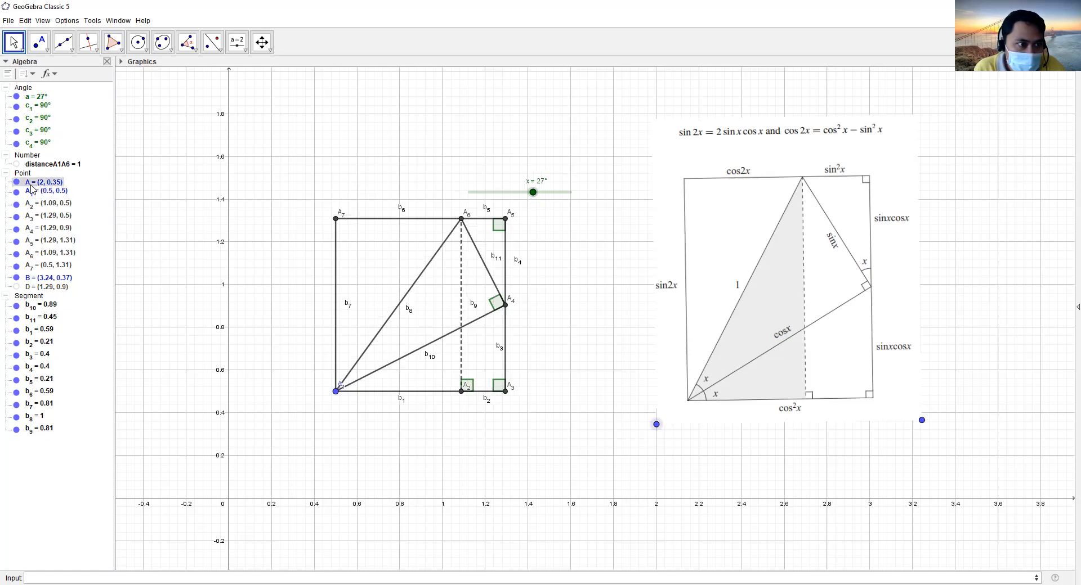
click(46, 195)
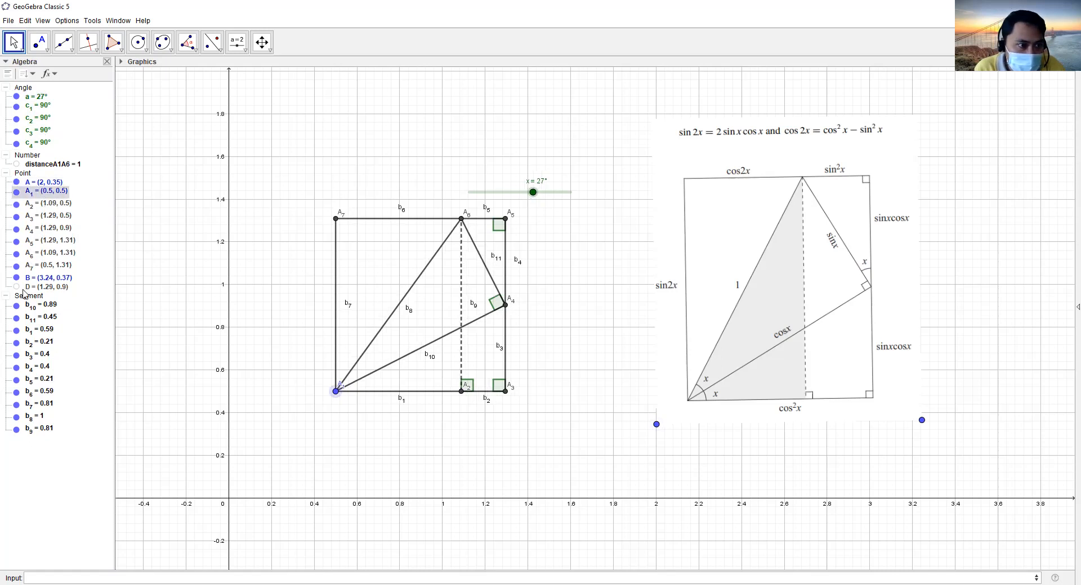
click(26, 174)
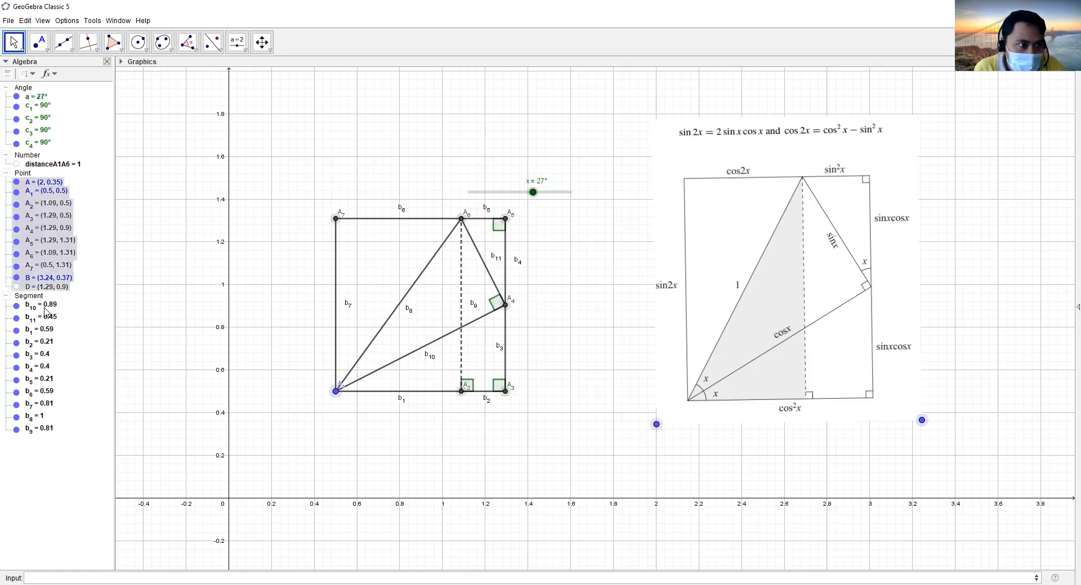
key(ctrl+a)
right_click(33, 251)
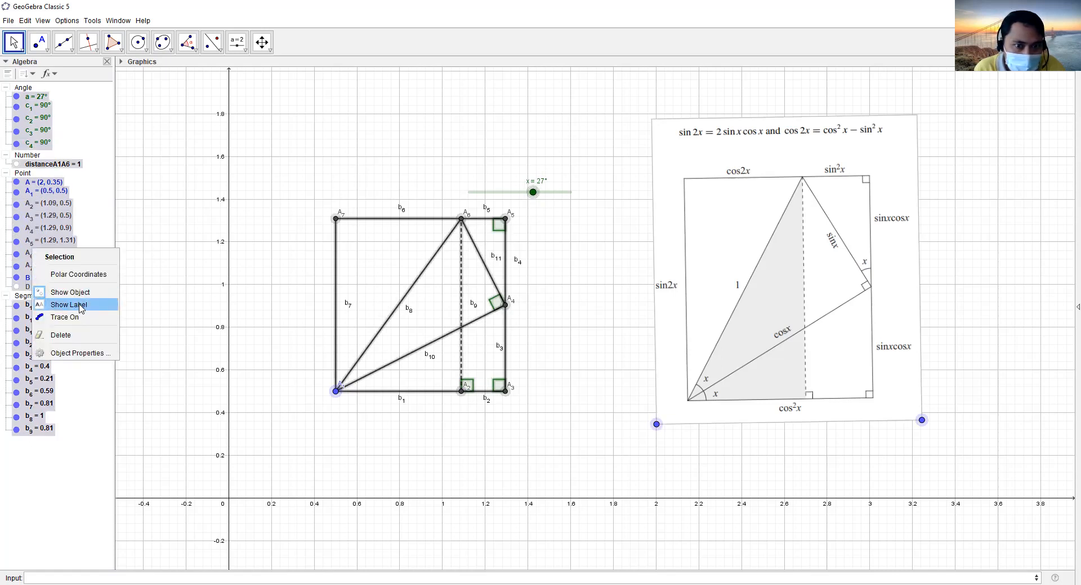
click(320, 63)
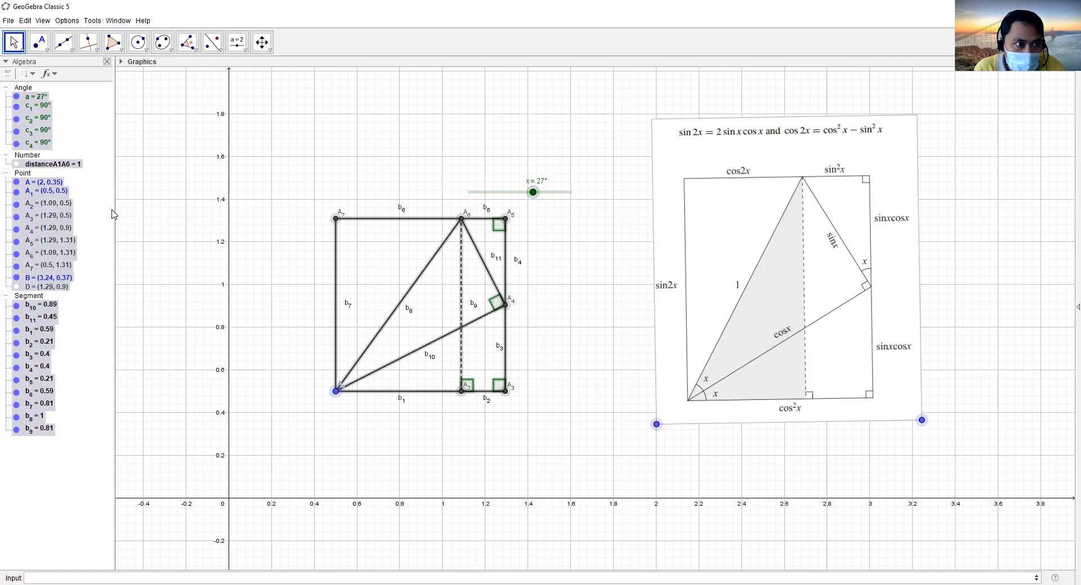
key(Escape)
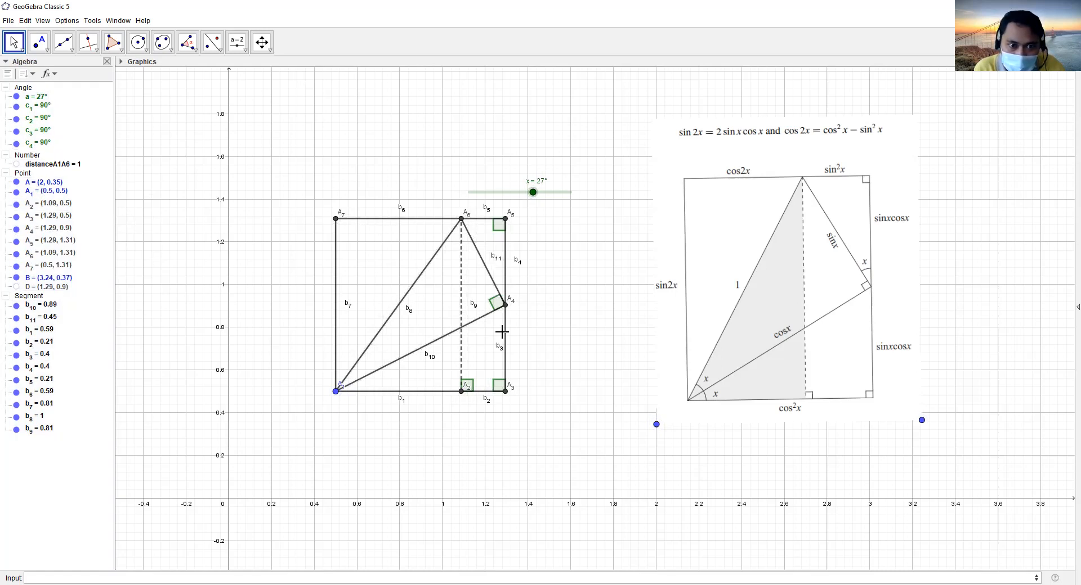
scroll(529, 320, up, 2)
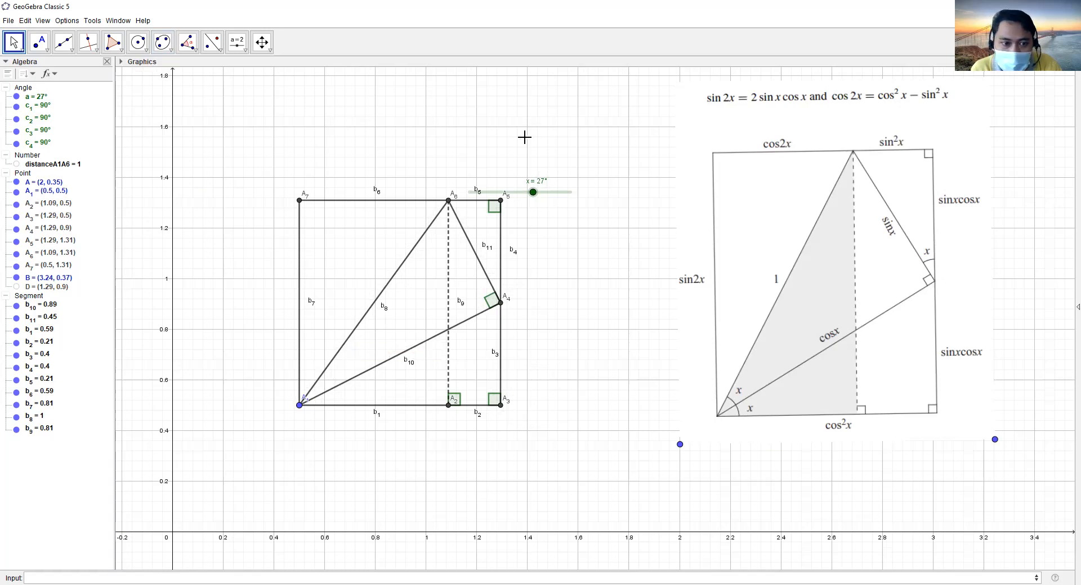
text(b_{1)
key(BackSpace)
key(BackSpace)
key(BackSpace)
key(BackSpace)
- Reuse the earlier angle definition to enter b_{1}=Angle(A_{2}, A_{1}, A_{4})
key(Up)
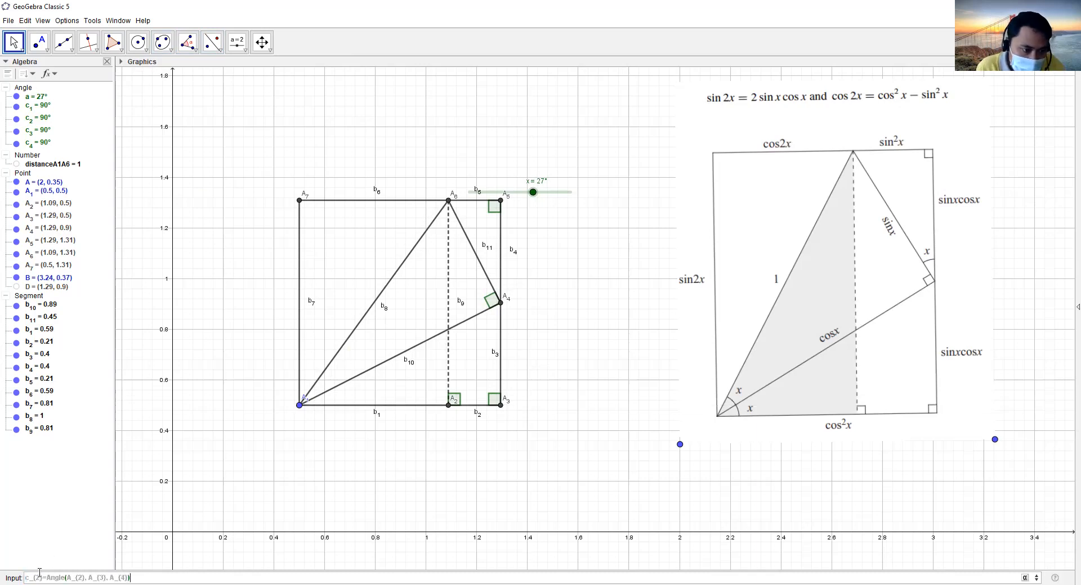
key(BackSpace)
text(b)
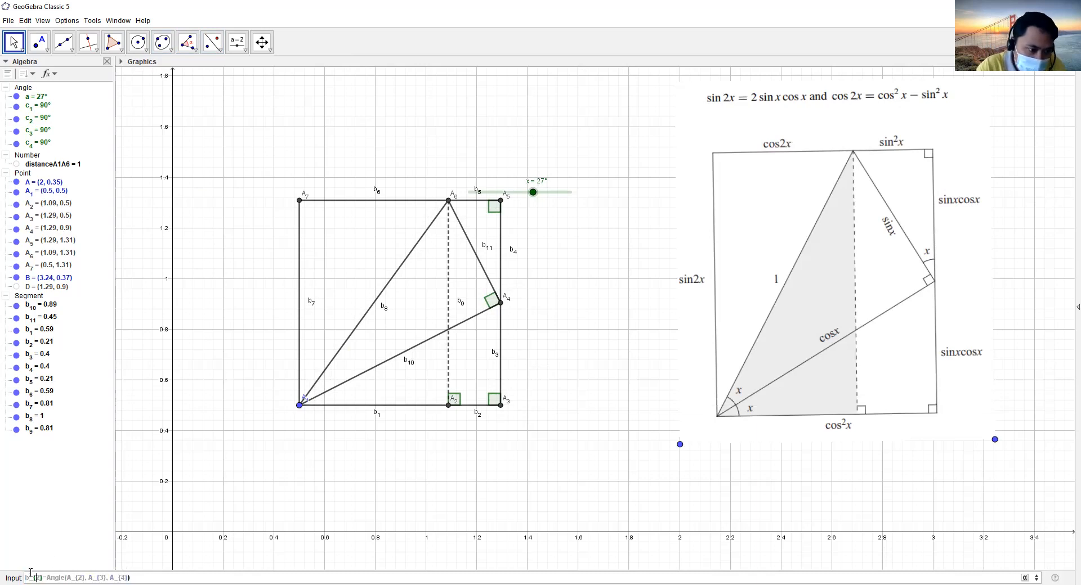
key(ctrl+a)
key(End)
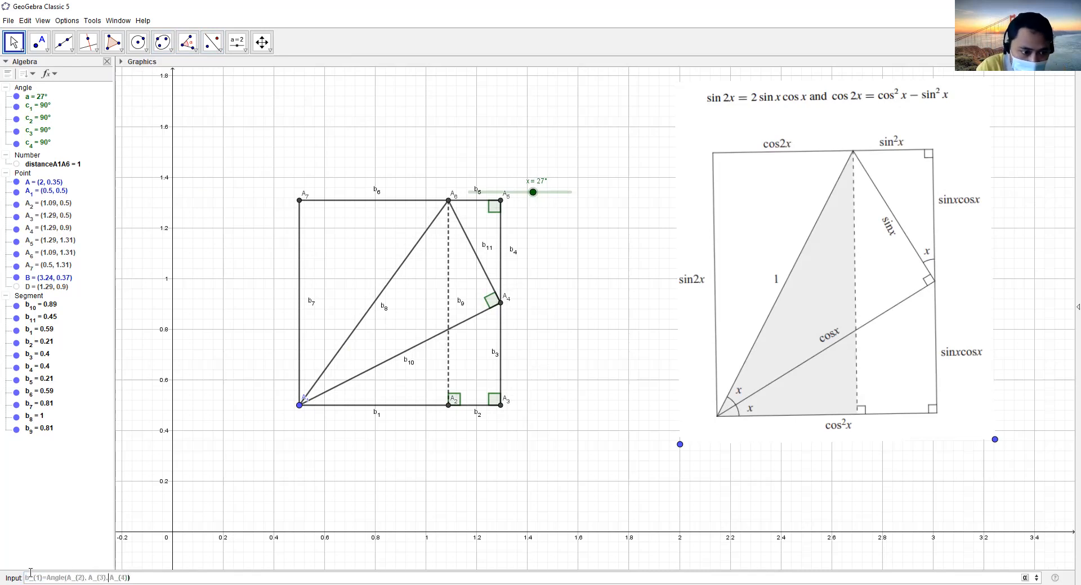
key(Left)
key(Right)
key(Right)
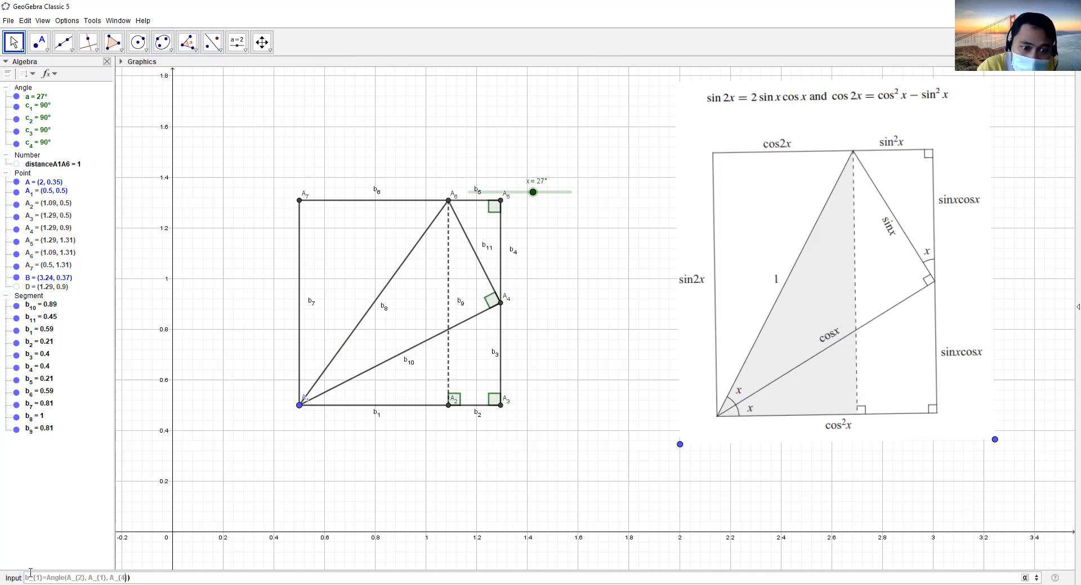
key(ctrl+a)
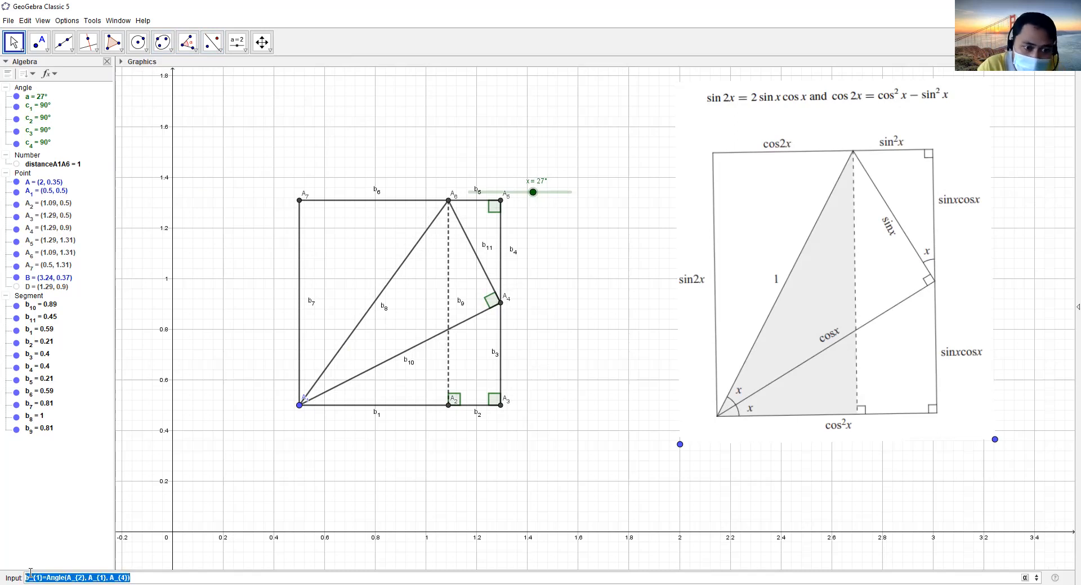
key(End)
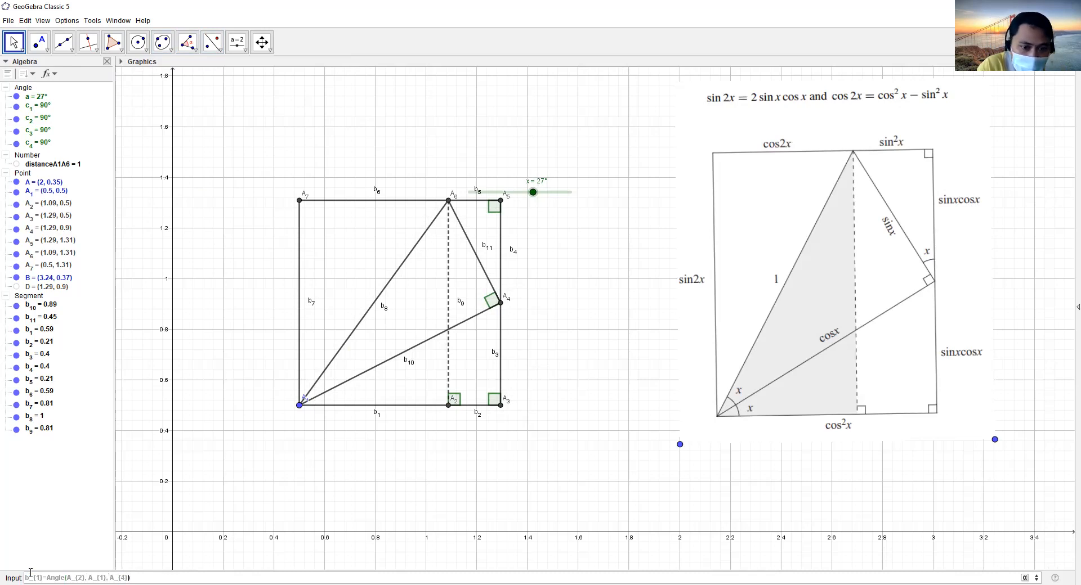
key(Return)
- Undo the b_{1} entry and create the angle under a new name as d_{1}=Angle(A_{2}, A_{1}, A_{4})
key(ctrl+z)
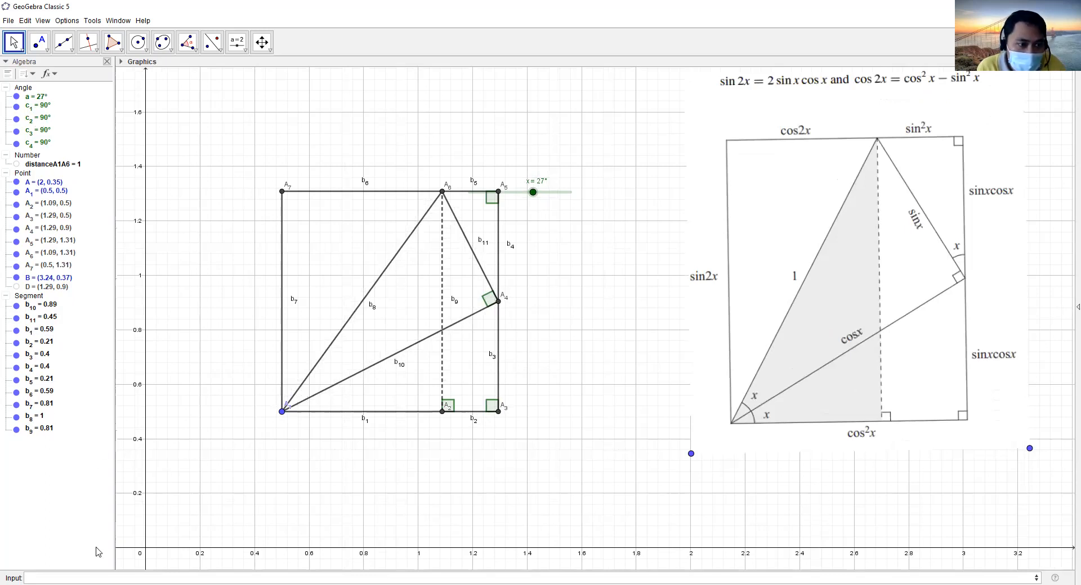
click(101, 578)
key(Up)
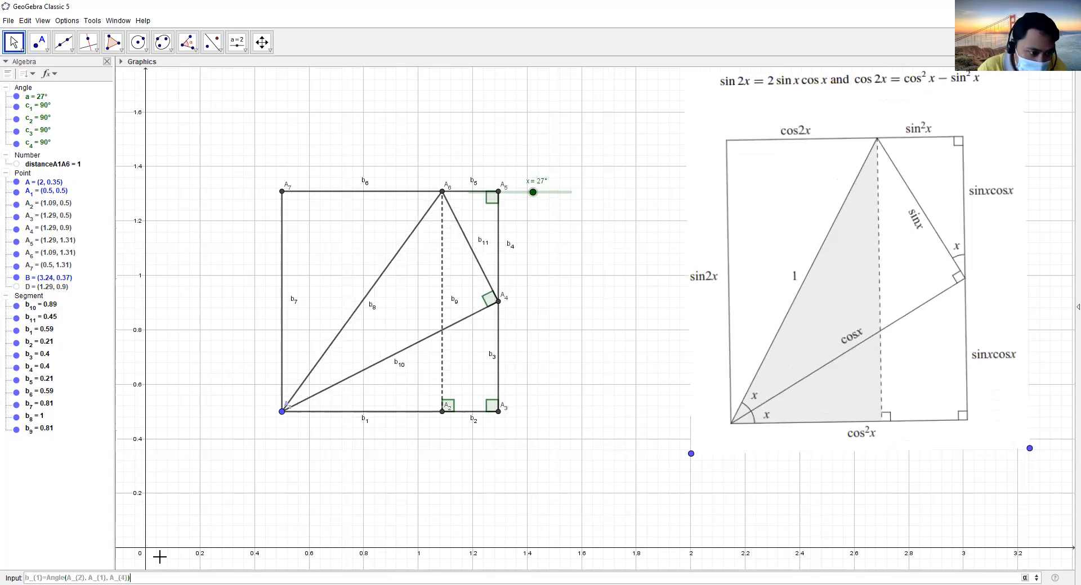
key(BackSpace)
text(d)
key(End)
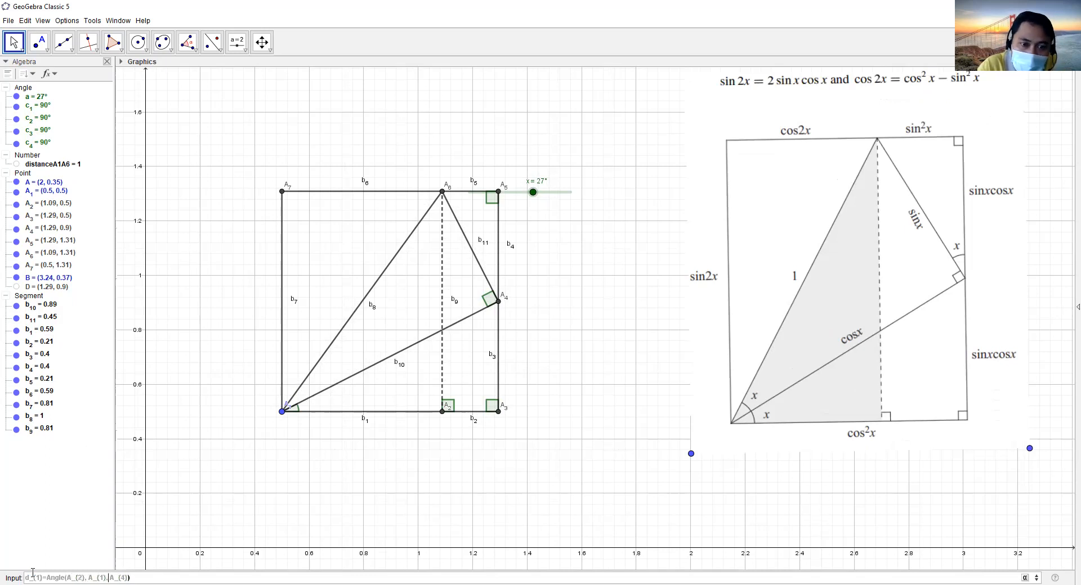
key(Return)
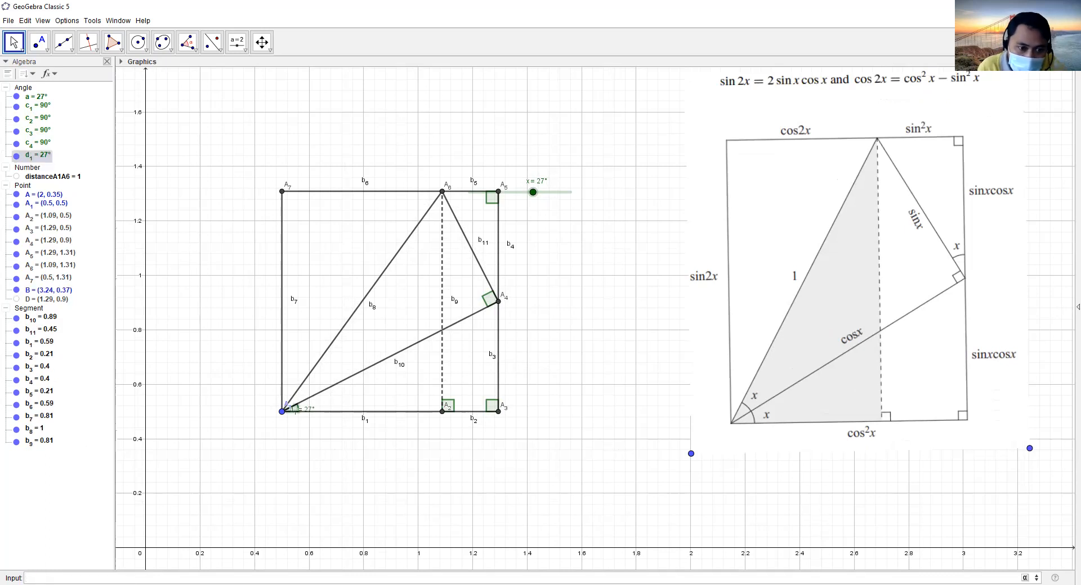
- Recall the d_{1} angle definition for reuse
key(Up)
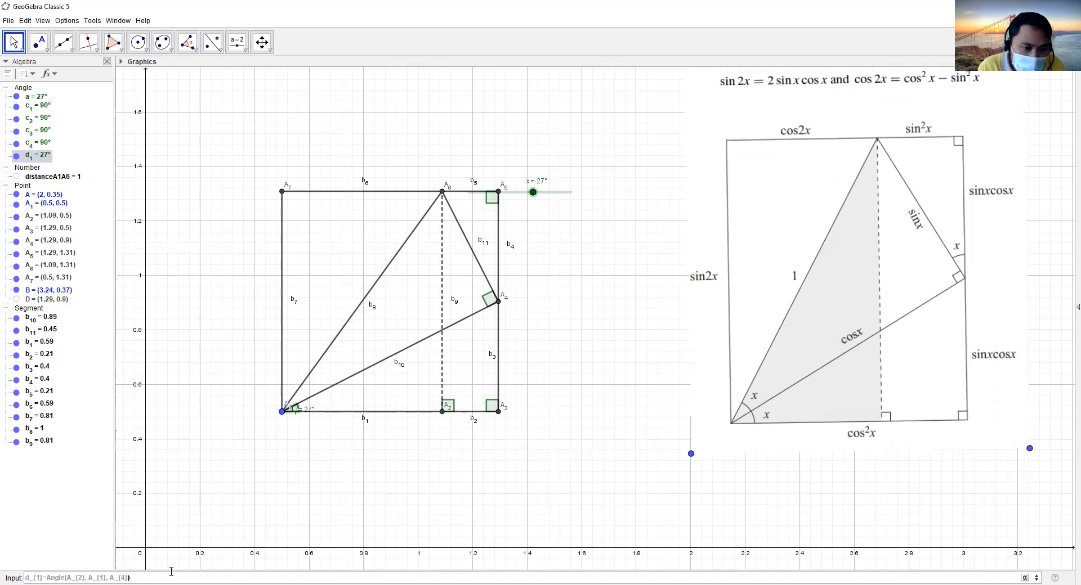
- Define angle d_{2} as Angle(A_{4}, A_{1}, A_{6}) by adapting the previous angle command
key(BackSpace)
text(4)
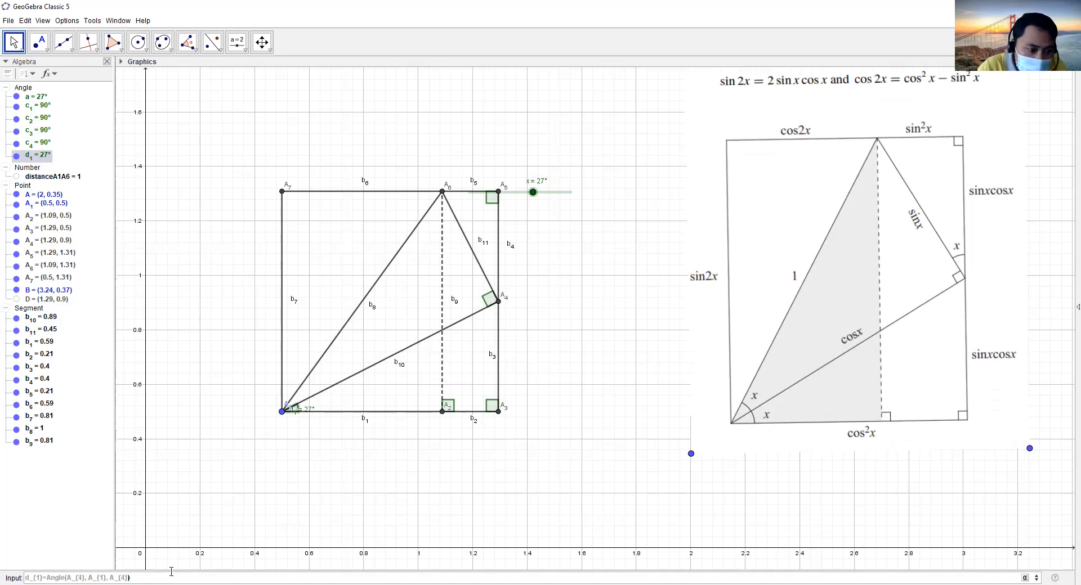
key(Right)
key(Right)
key(Right)
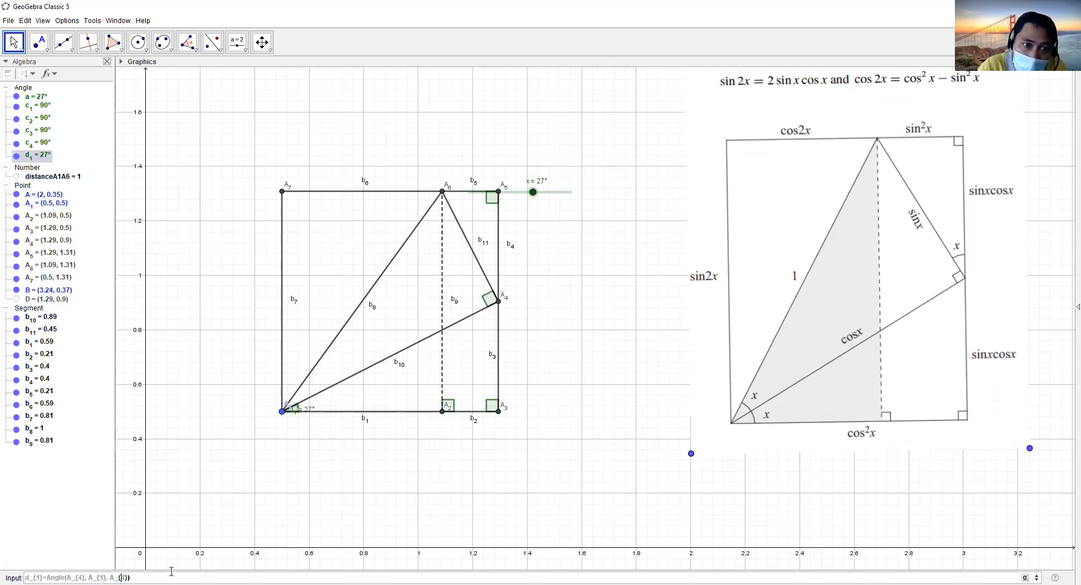
key(BackSpace)
text(6)
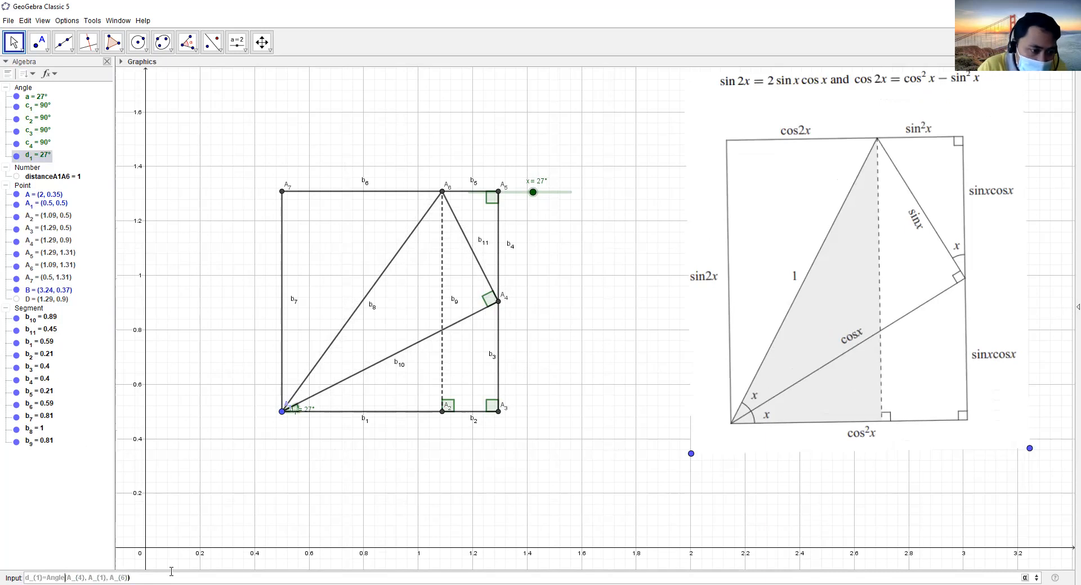
key(Return)
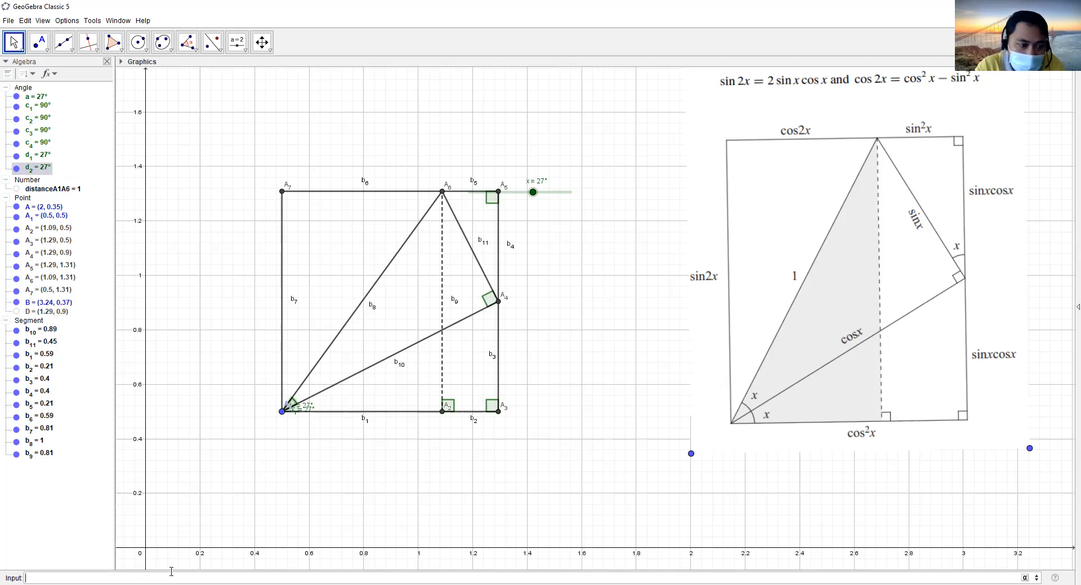
- Define angle d_{3} as Angle(A_{5}, A_{4}, A_{6}) by adapting the earlier angle command
key(Up)
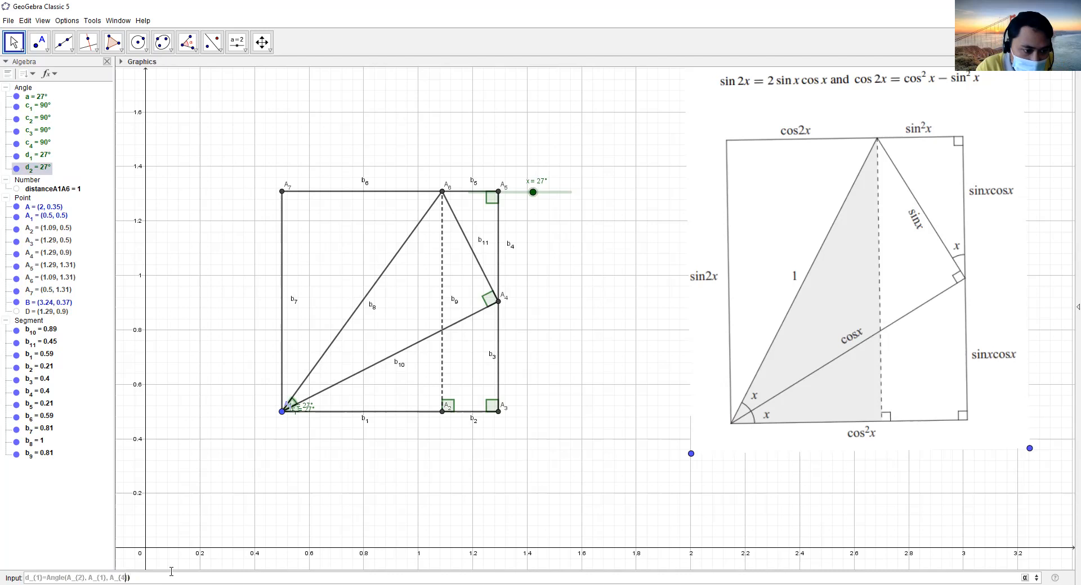
key(BackSpace)
text(3)
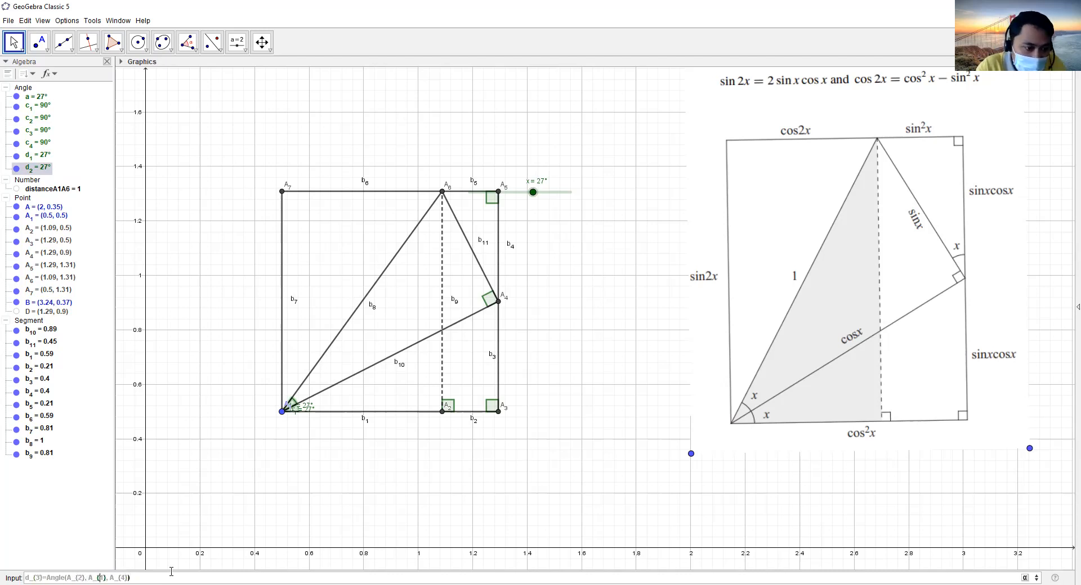
key(BackSpace)
text(5)
key(Right)
key(Right)
key(Right)
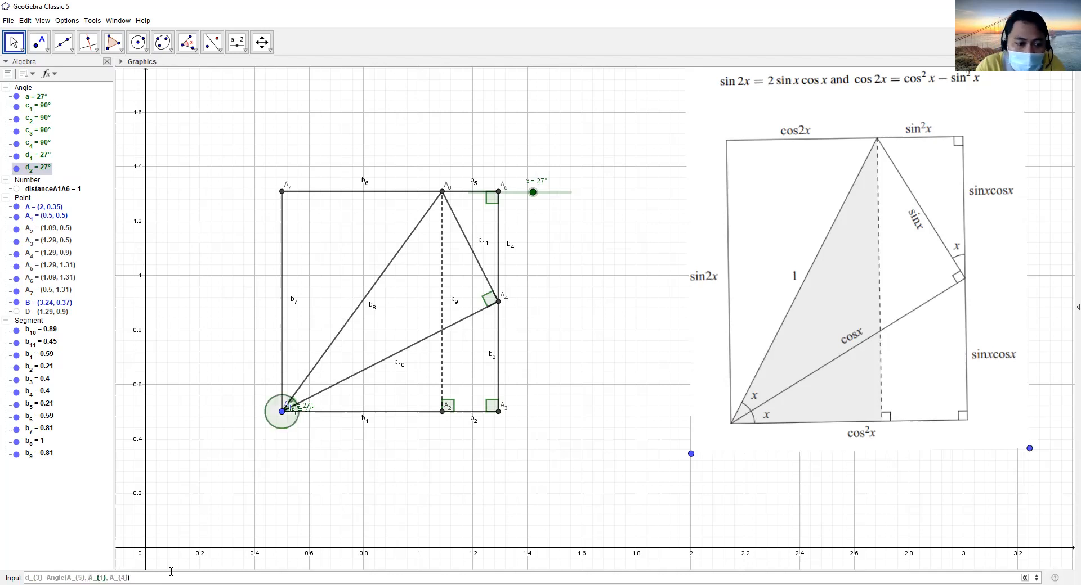
key(BackSpace)
text(4)
key(Right)
key(Right)
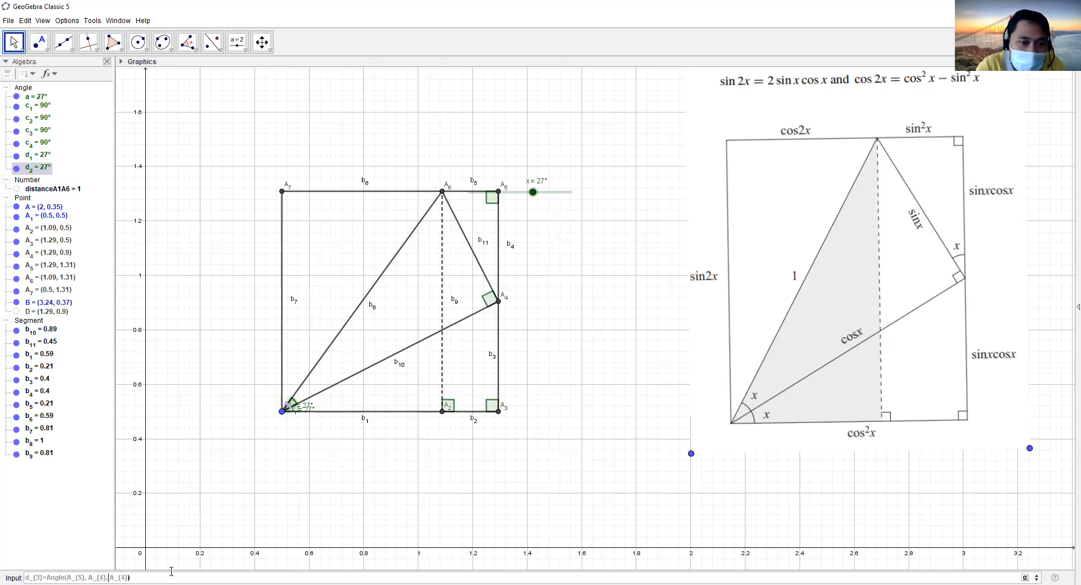
key(BackSpace)
text(6)
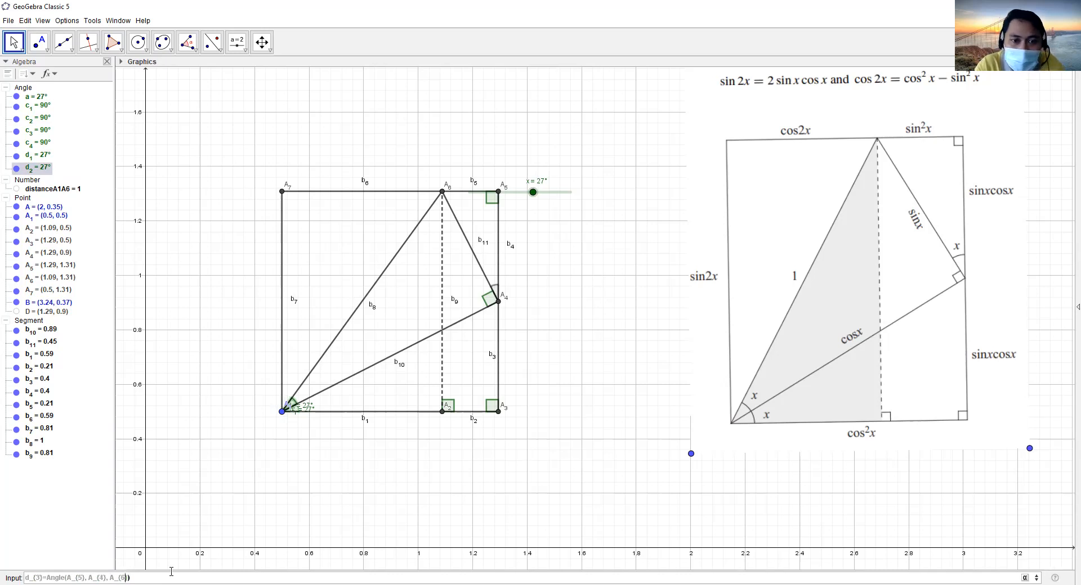
key(Return)
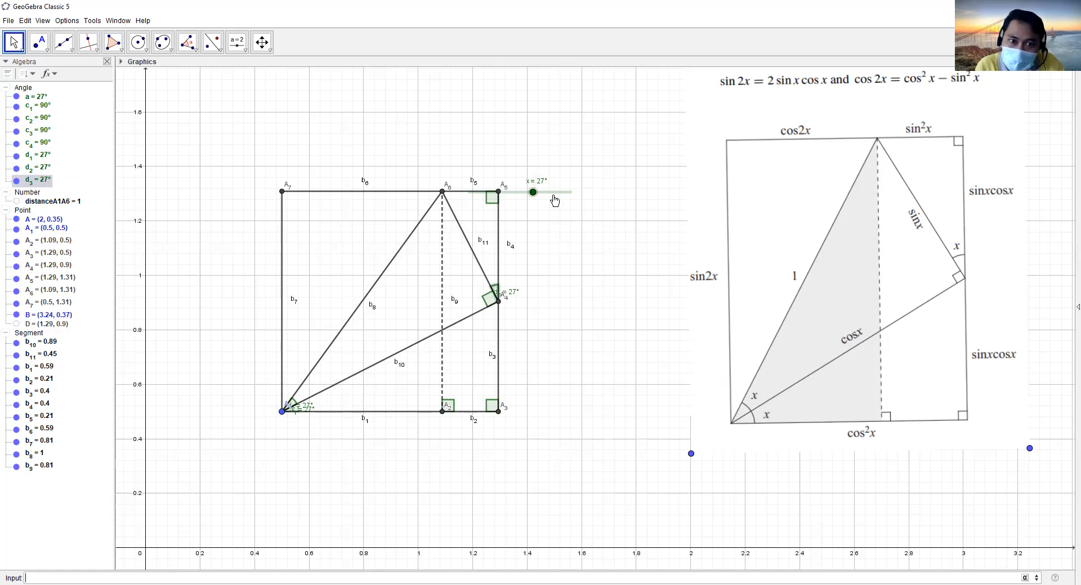
- Move the x angle slider off the figure into the free space beside its upper right corner
drag(535, 199, 614, 173)
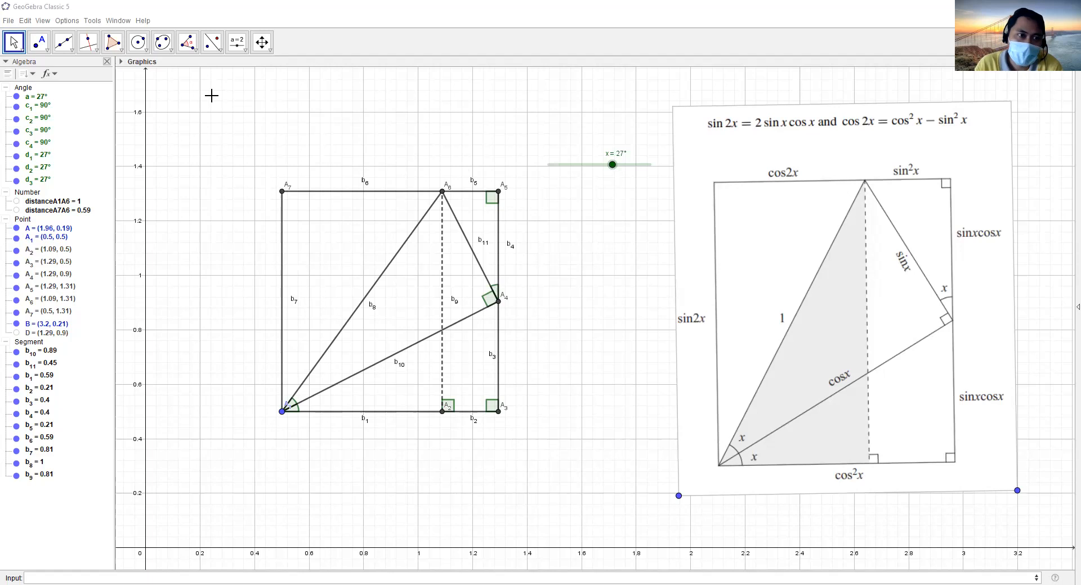
- Insert a dynamic LaTeX text above segment A_7A_6 that shows the value of b_{6}
drag(238, 52, 240, 93)
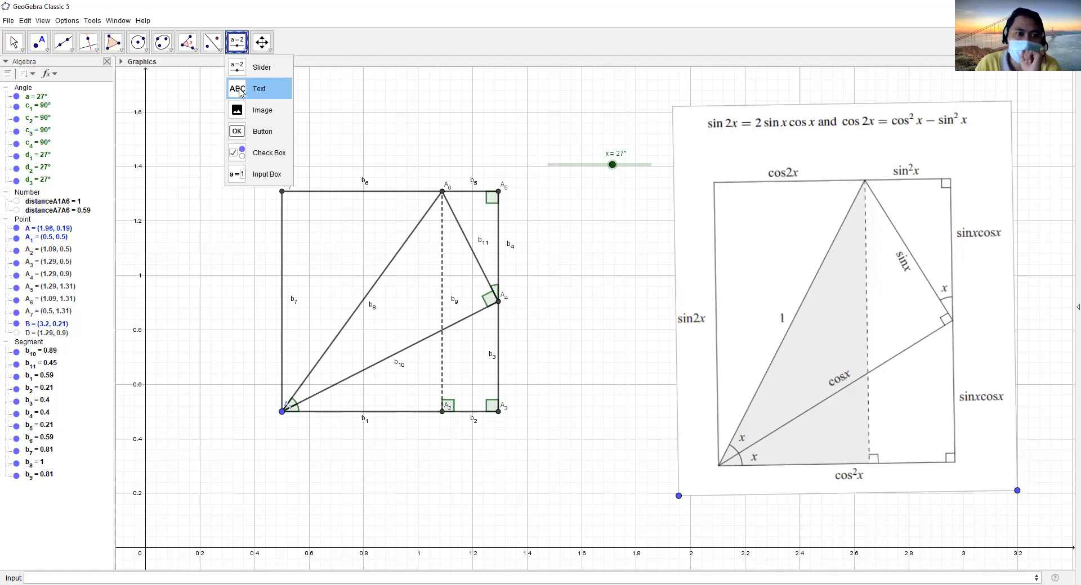
click(241, 93)
click(248, 245)
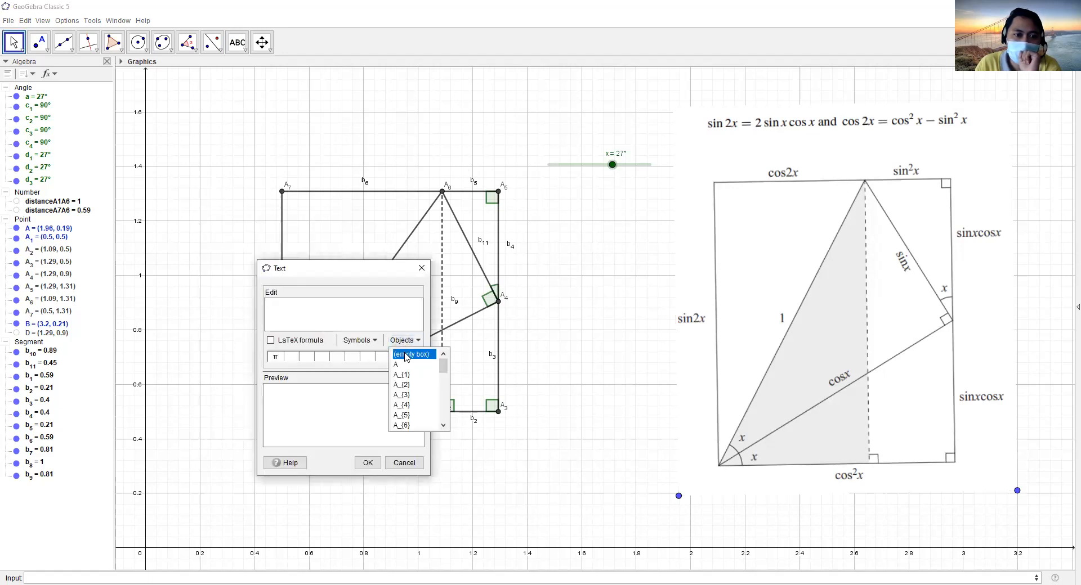
click(407, 354)
text(b_)
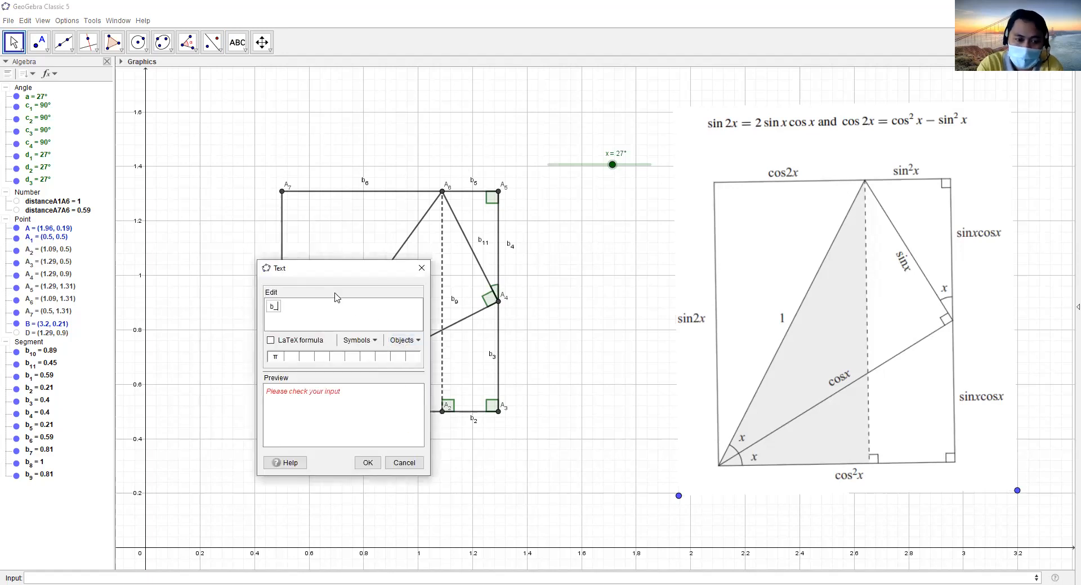
text({6})
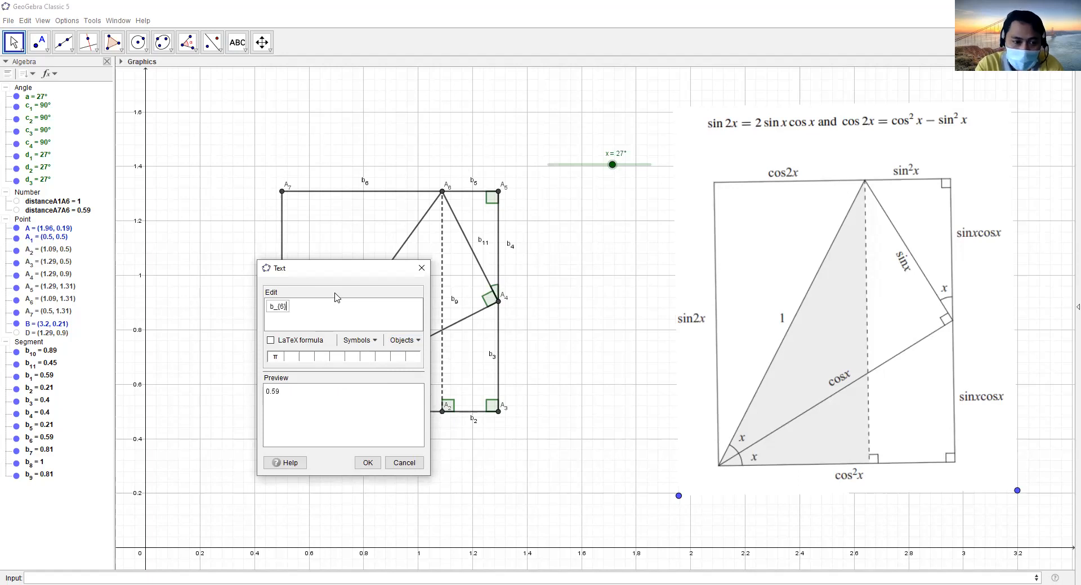
click(302, 342)
click(368, 463)
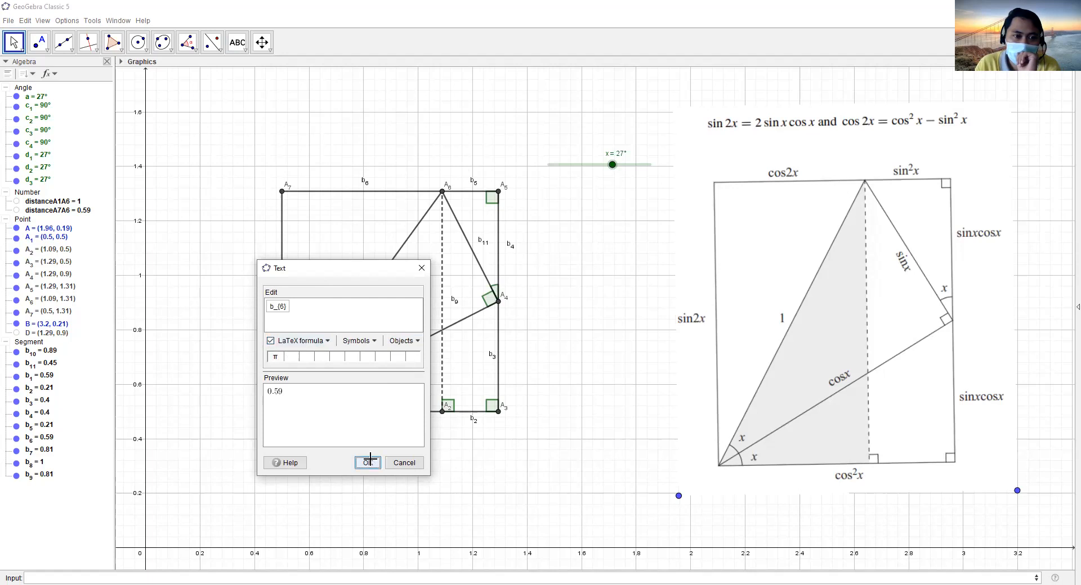
key(Escape)
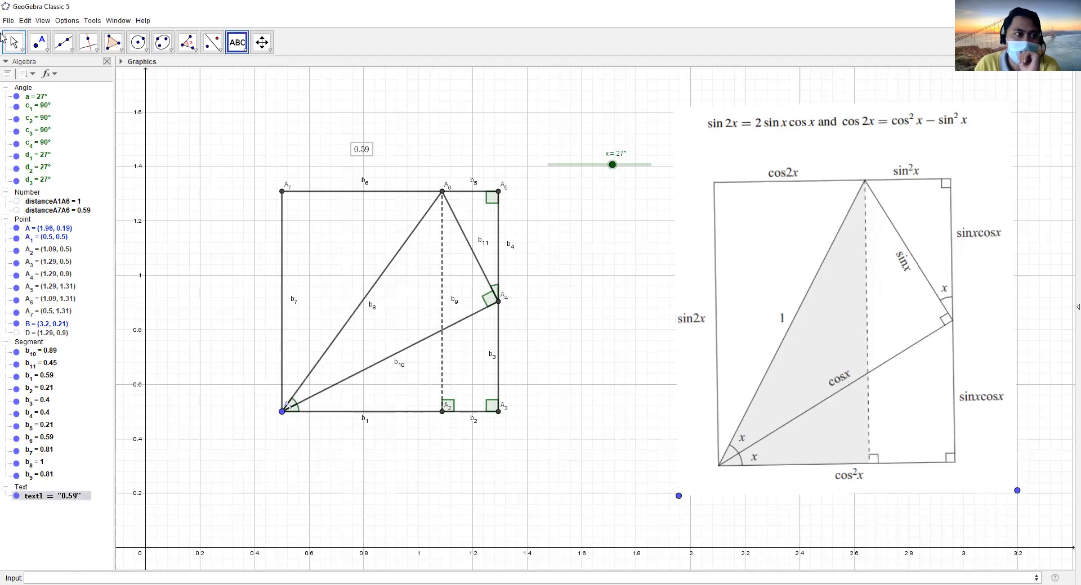
- Set the font size of the b_{6} value text to Medium
right_click(363, 149)
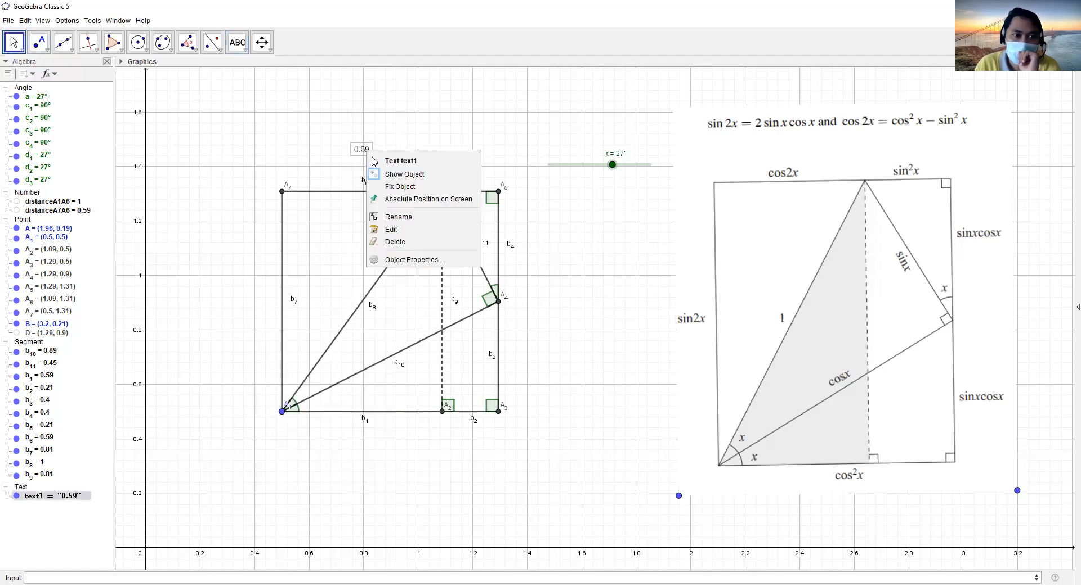
click(416, 259)
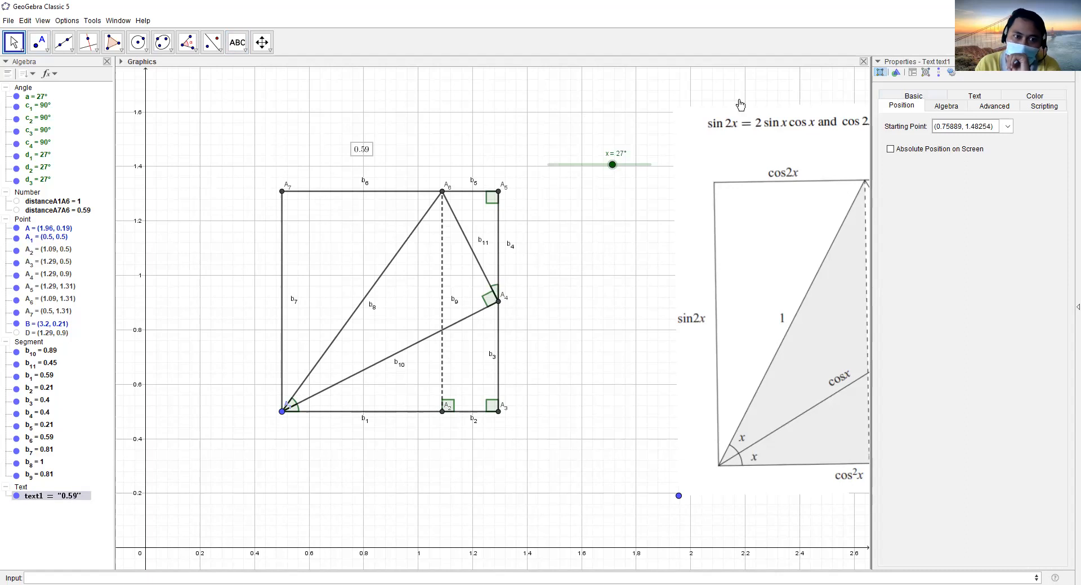
click(954, 107)
click(975, 97)
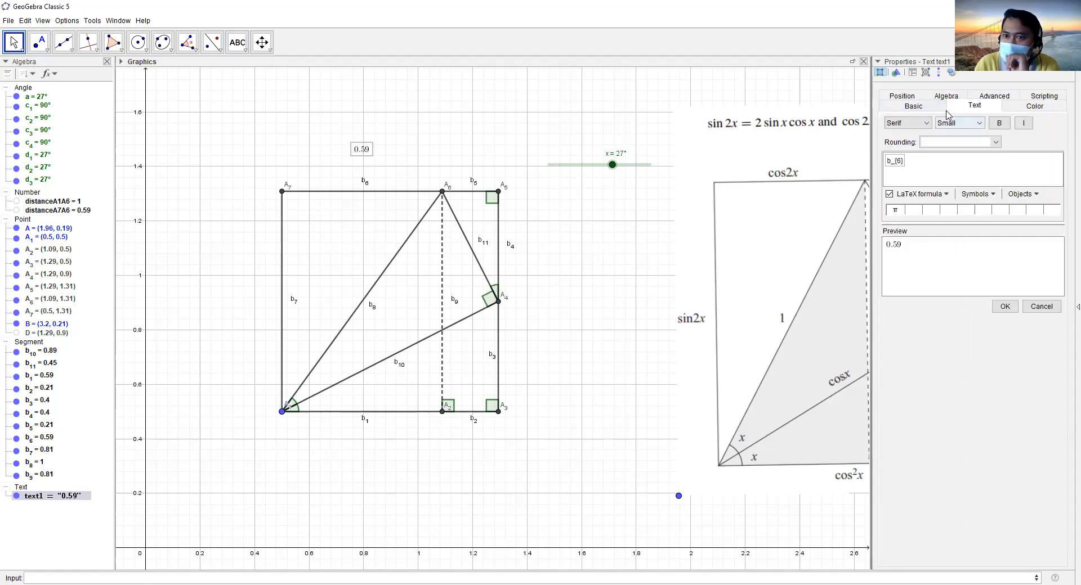
click(923, 125)
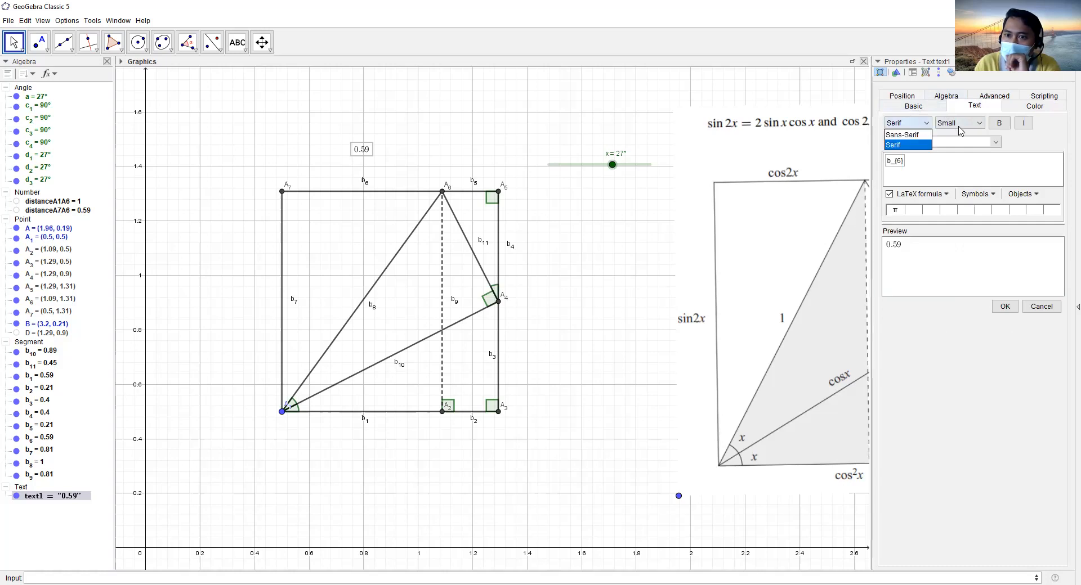
click(960, 123)
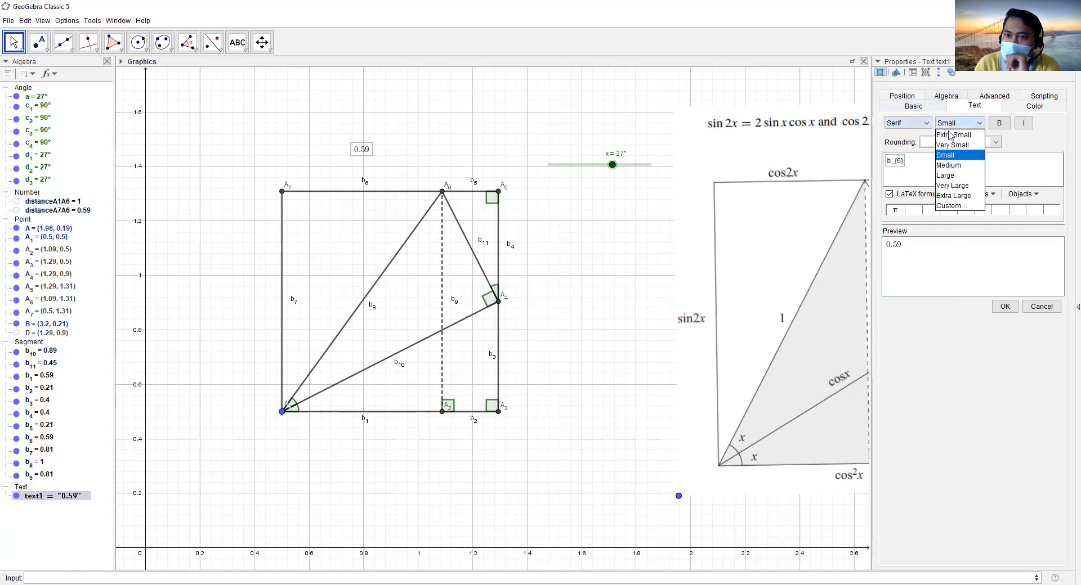
click(950, 165)
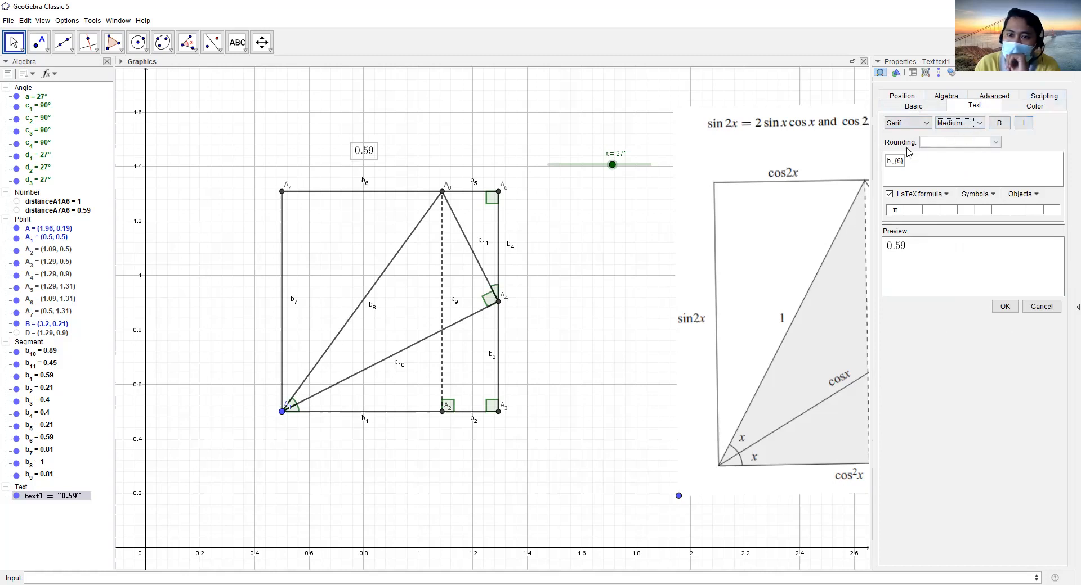
click(1068, 61)
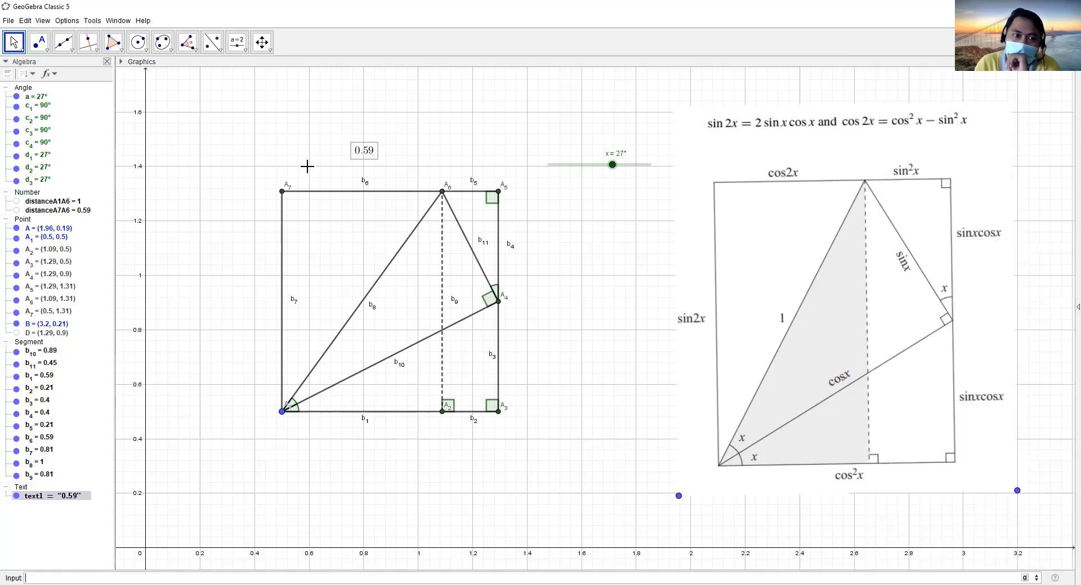
- Set the starting point of the b_{6} value text to midpoint(A_{6},A_{7})
right_click(365, 152)
click(399, 262)
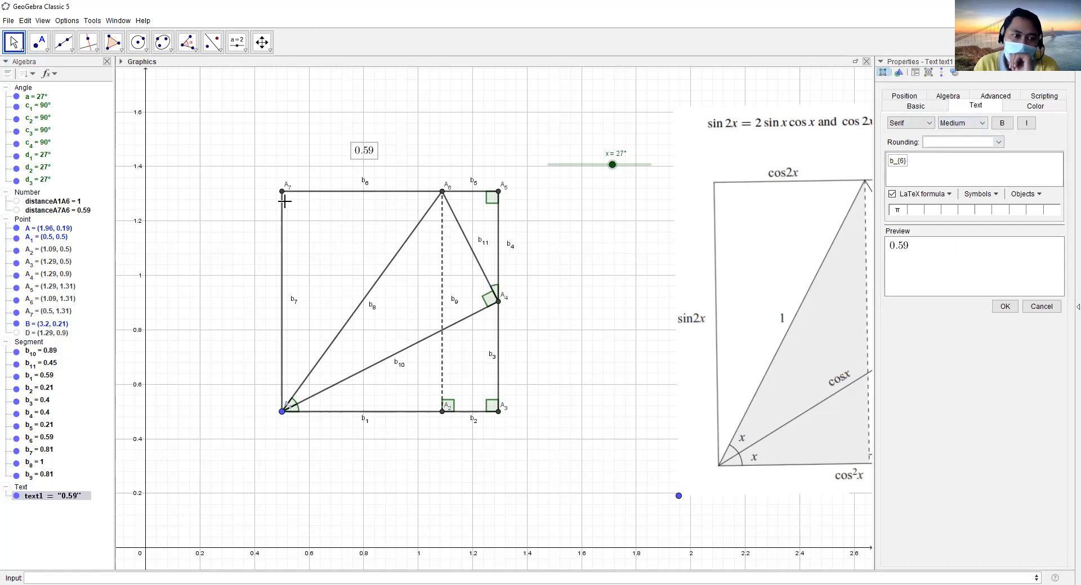
click(949, 100)
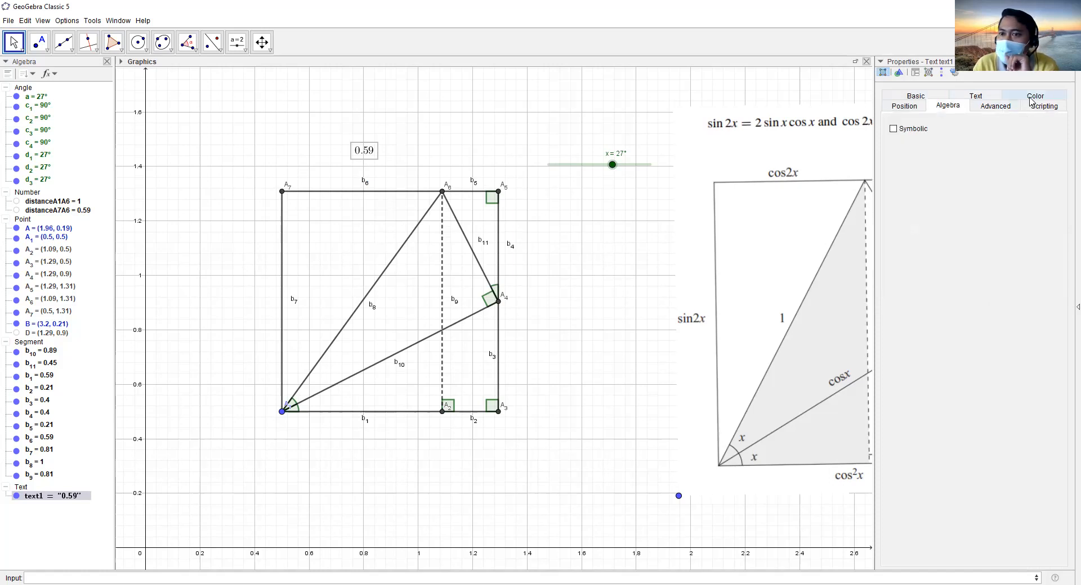
click(904, 106)
click(991, 125)
key(ctrl+a)
text(mi)
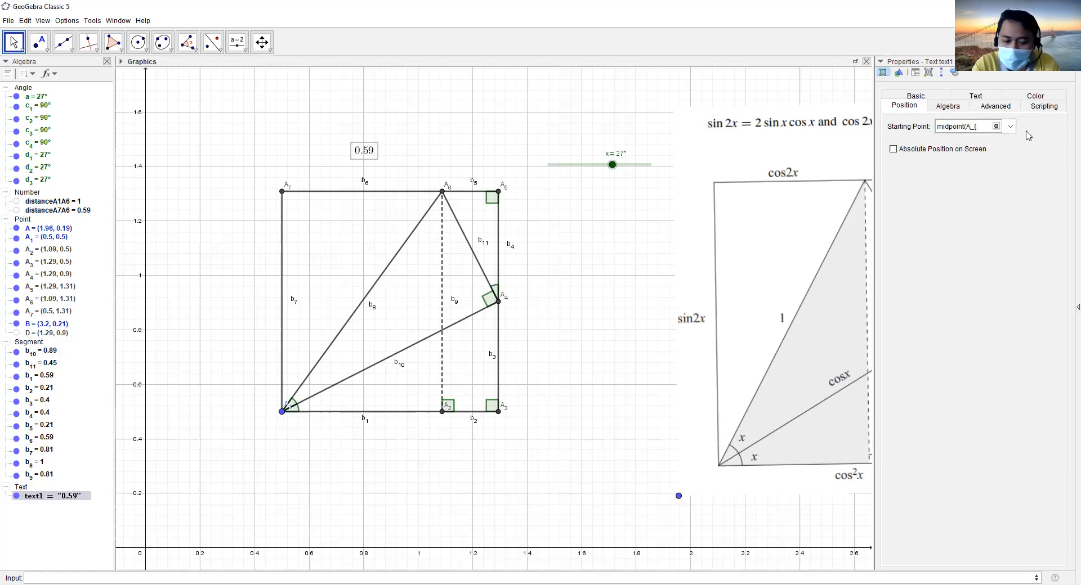
text(dpoint(A_{6},A_{)
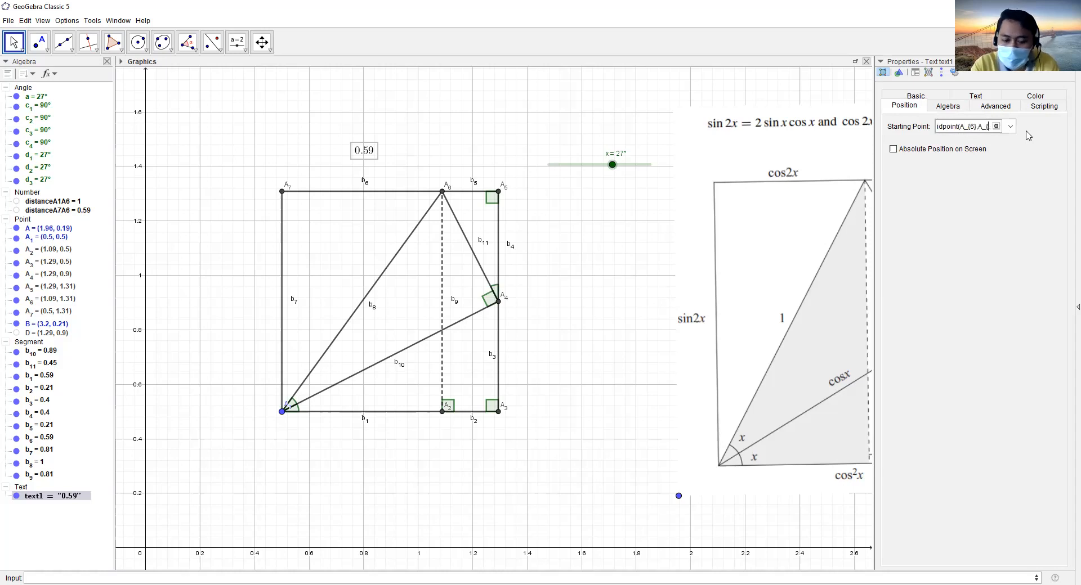
text(7}))
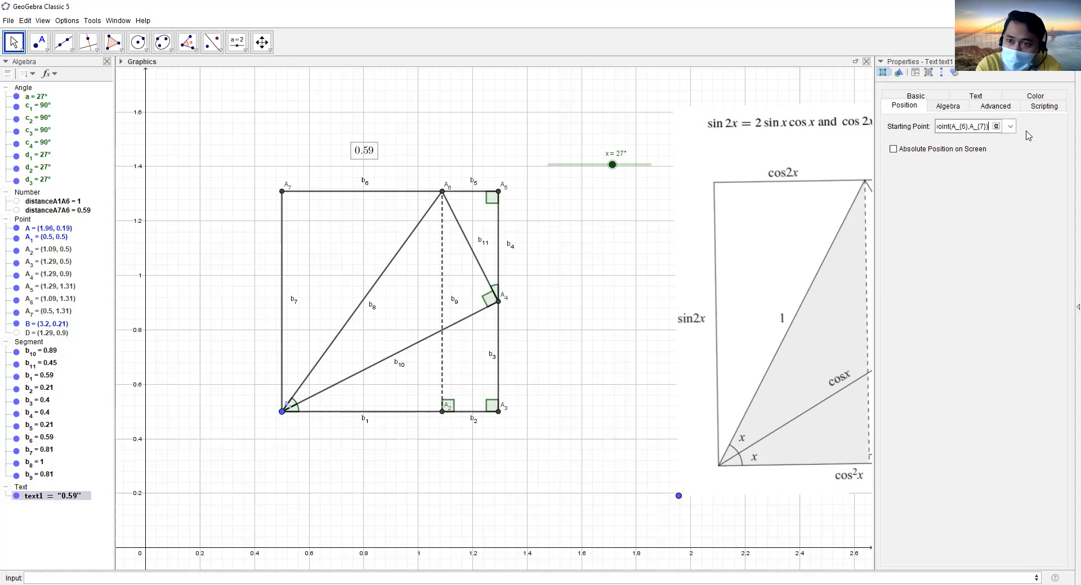
key(Return)
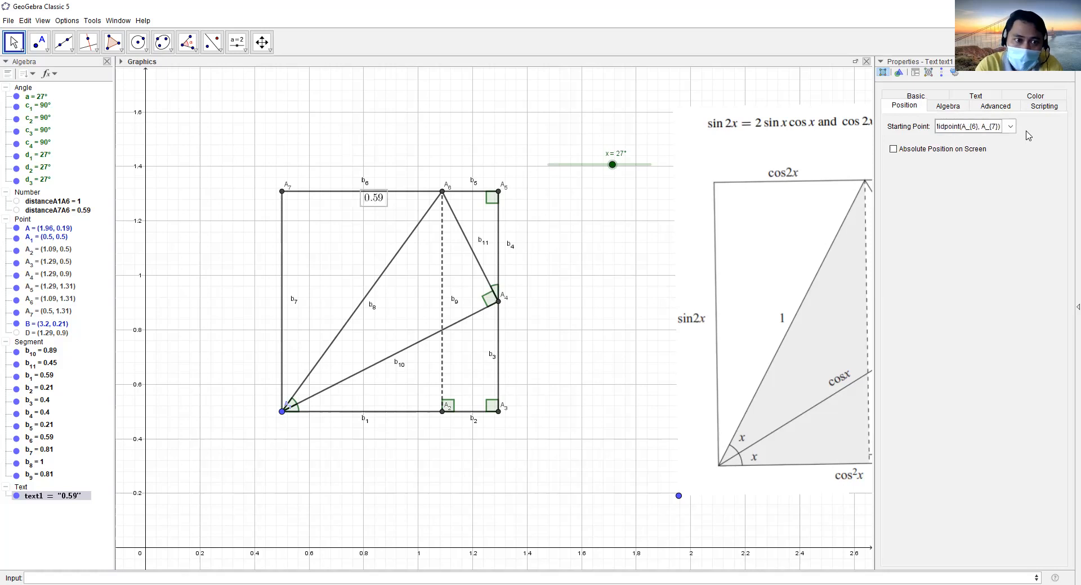
click(1066, 61)
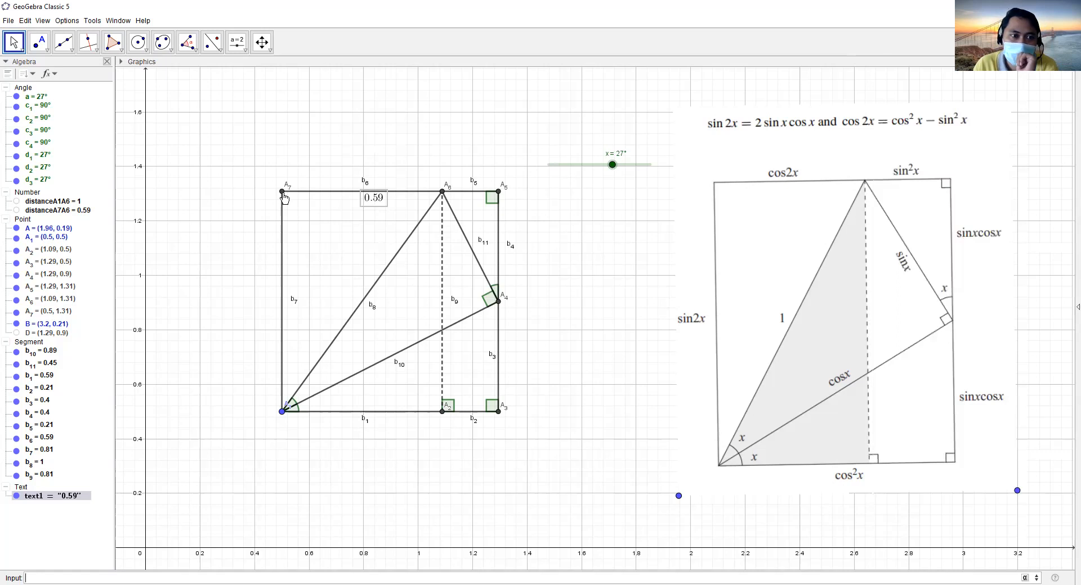
- Set the x angle slider to 29° to test how the text follows the figure
click(592, 169)
drag(592, 172, 619, 169)
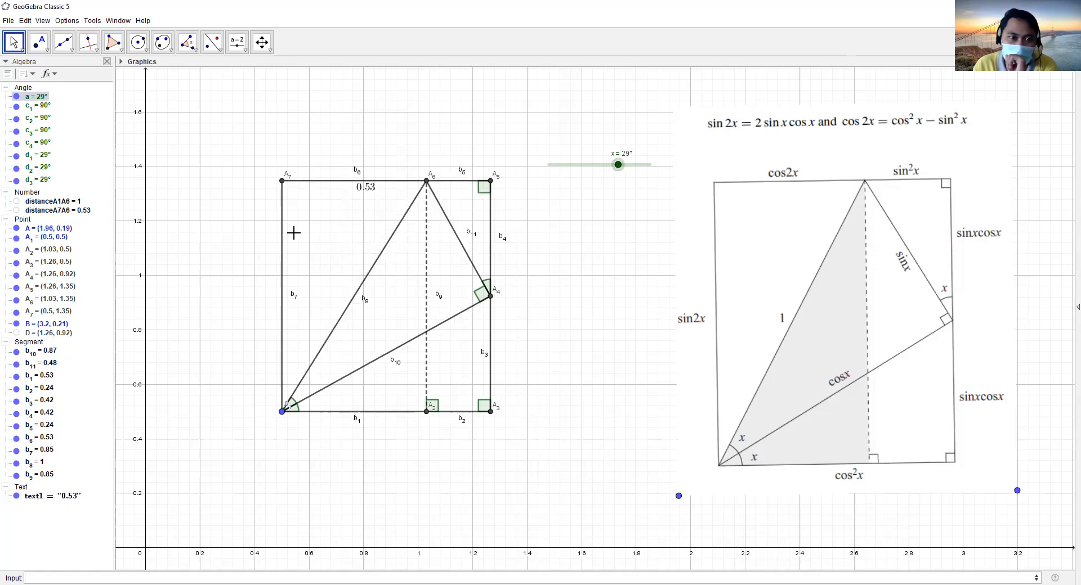
- Rename the b_{6} value text on segment A_7A_6 to t_{6}
click(361, 197)
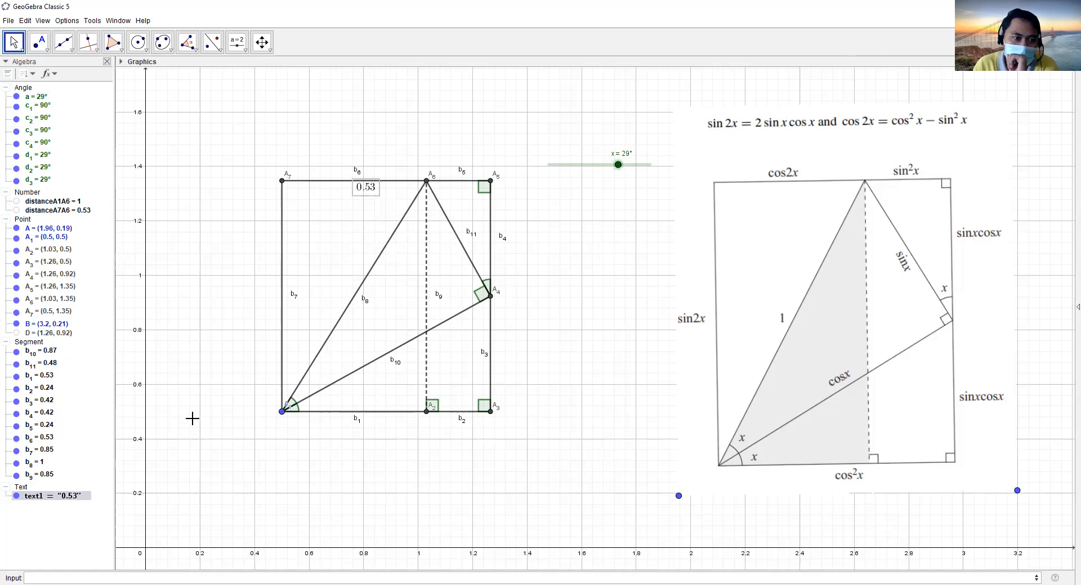
right_click(44, 500)
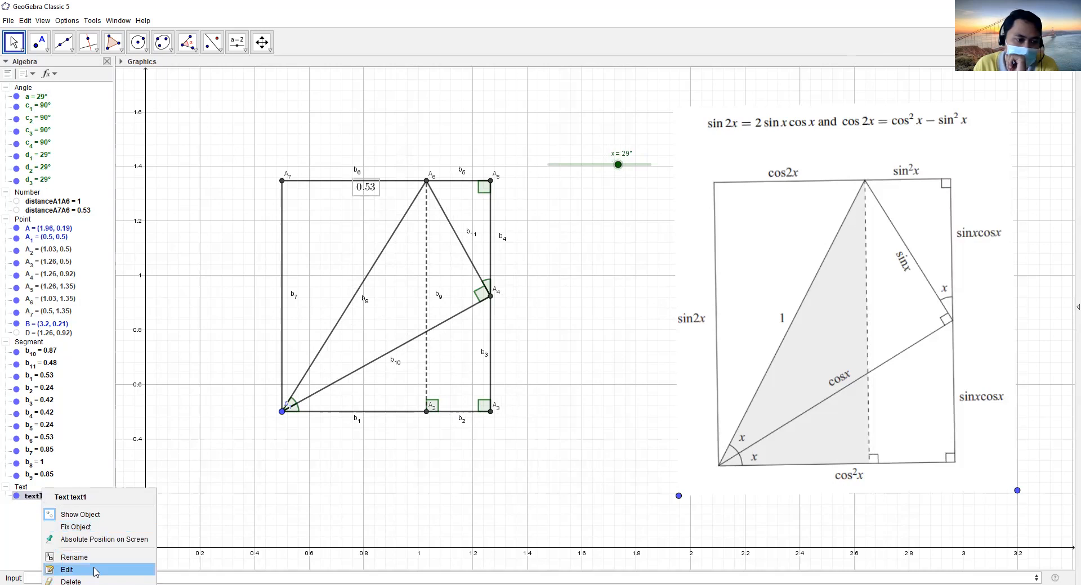
click(74, 557)
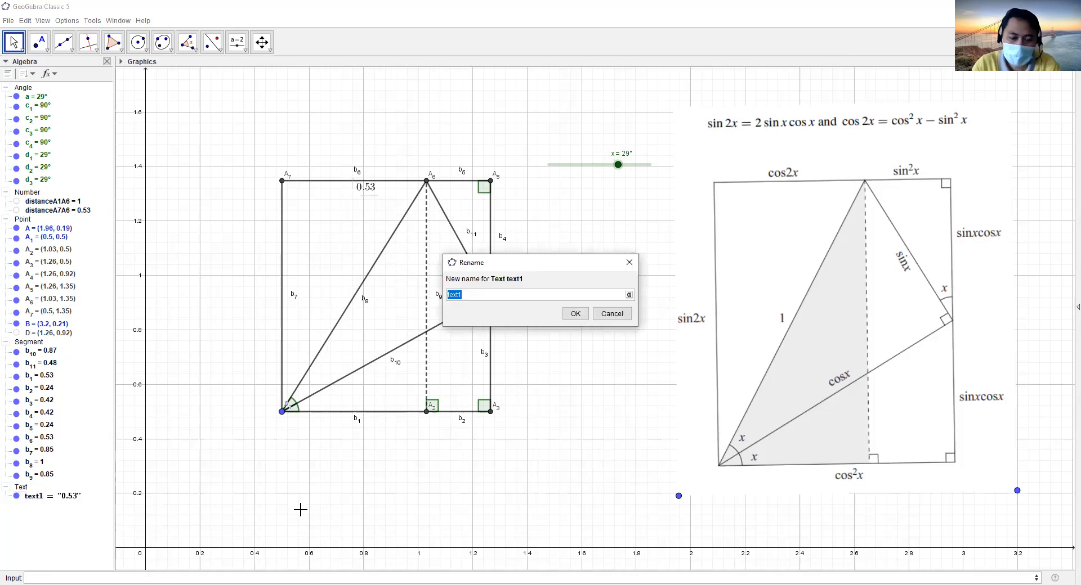
text(t_{6)
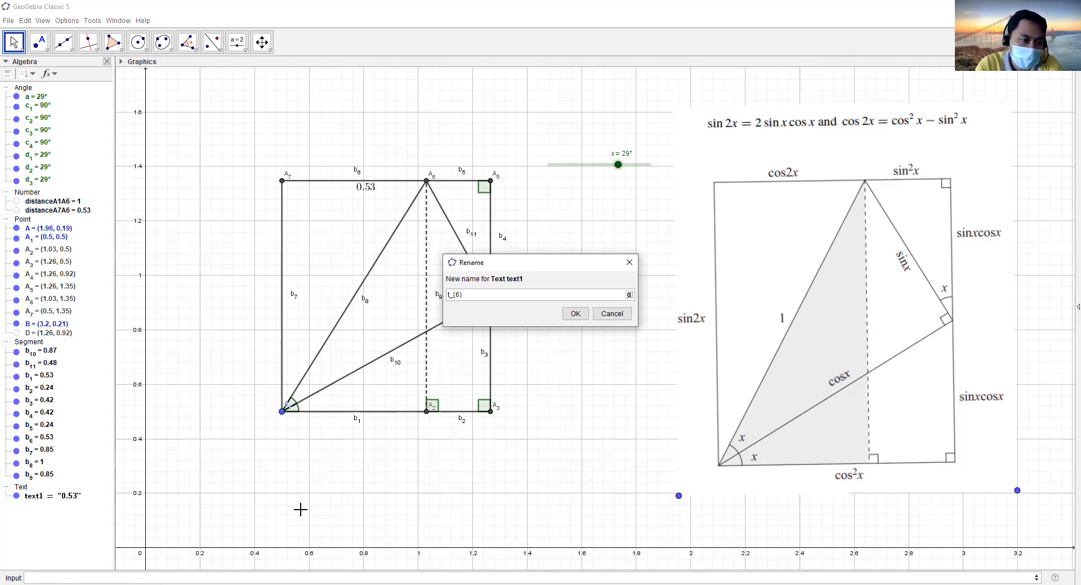
key(Return)
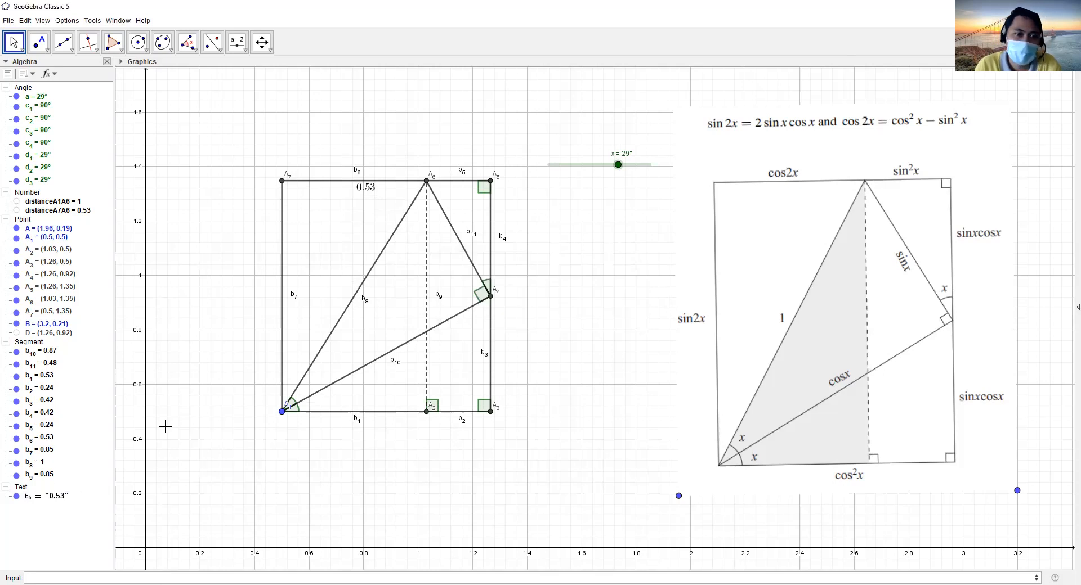
click(55, 499)
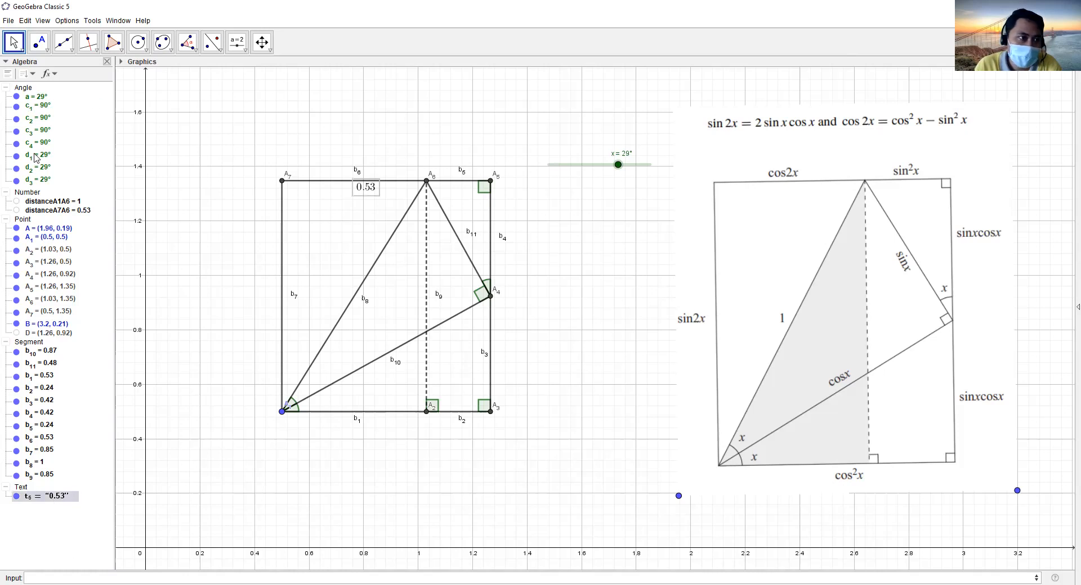
click(118, 573)
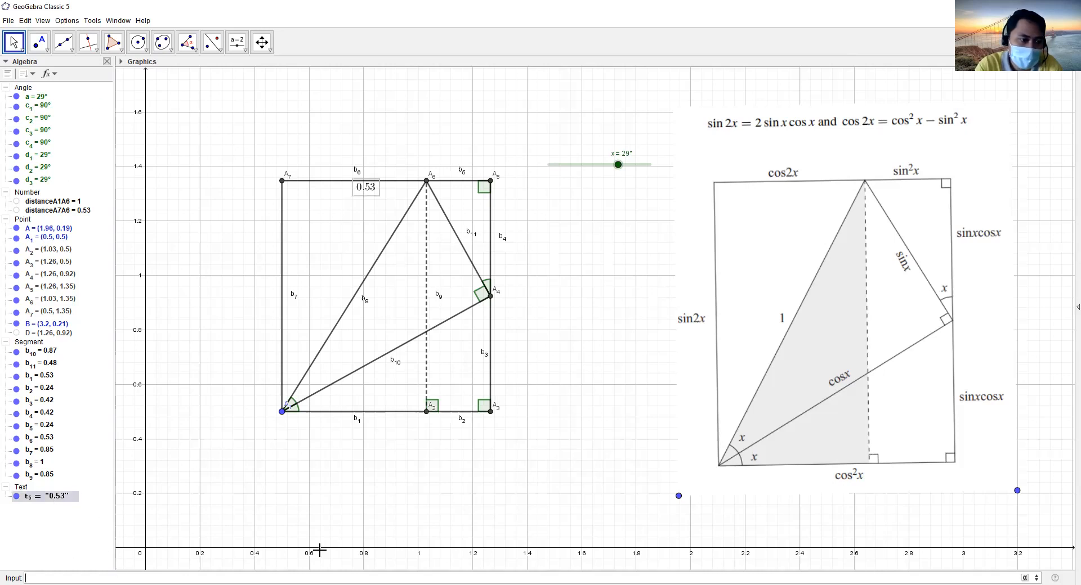
text(b)
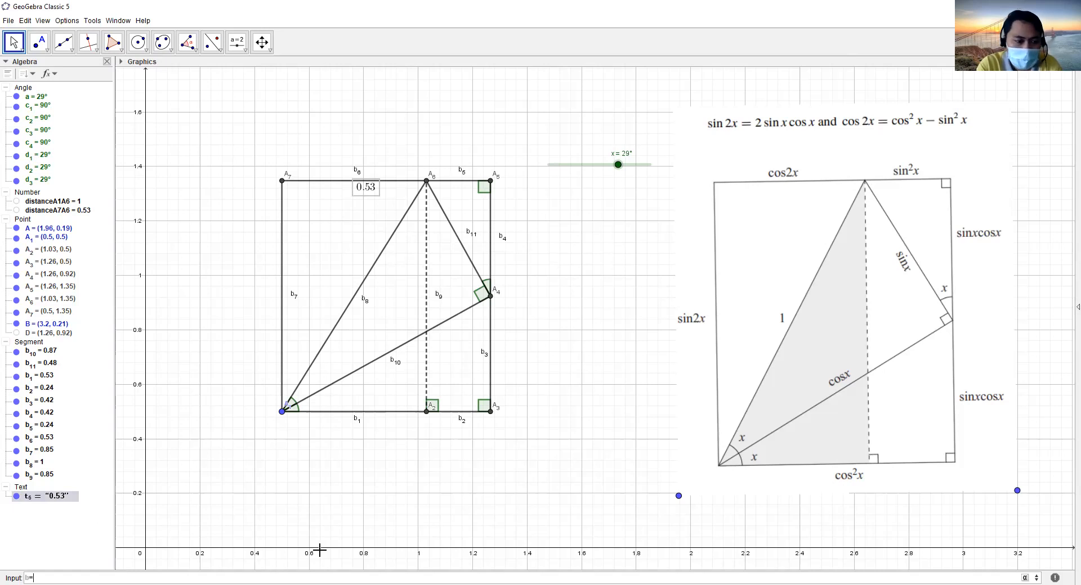
text(=1)
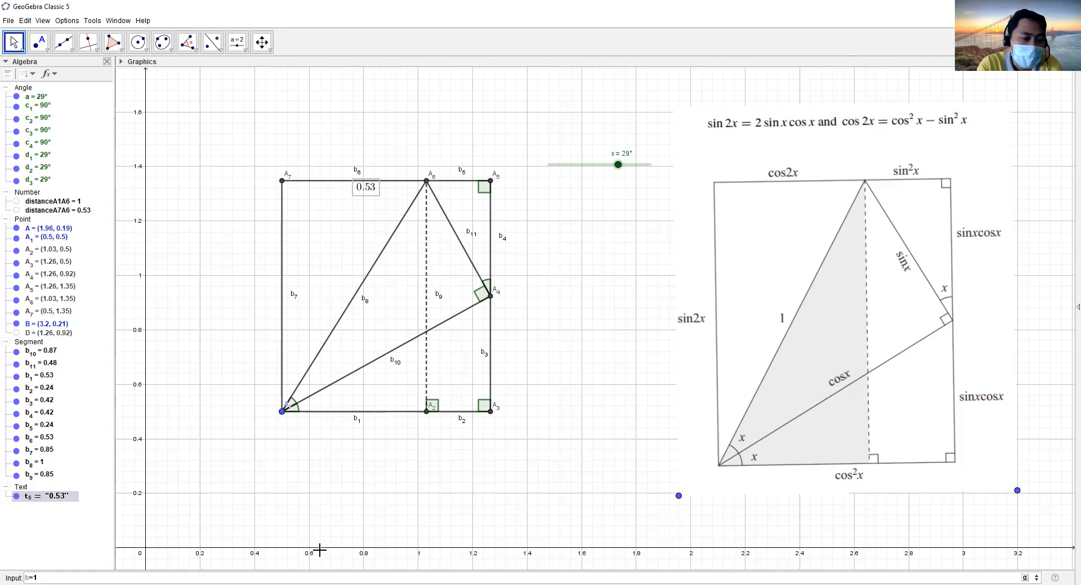
key(BackSpace)
key(BackSpace)
key(BackSpace)
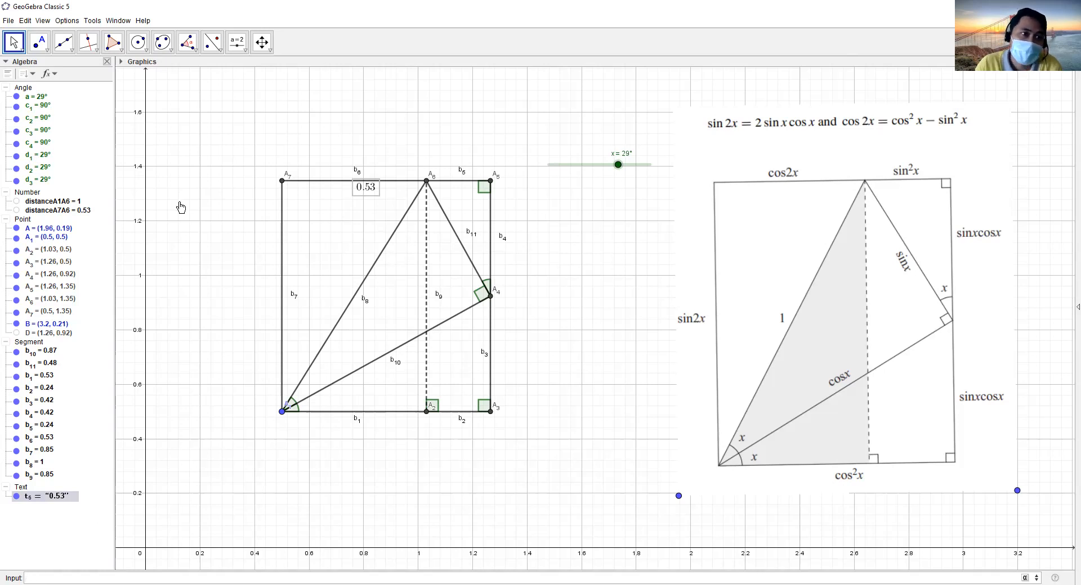
- Add a check box captioned "Tampilakan Panjang" above the figure without linking any objects to it
click(237, 42)
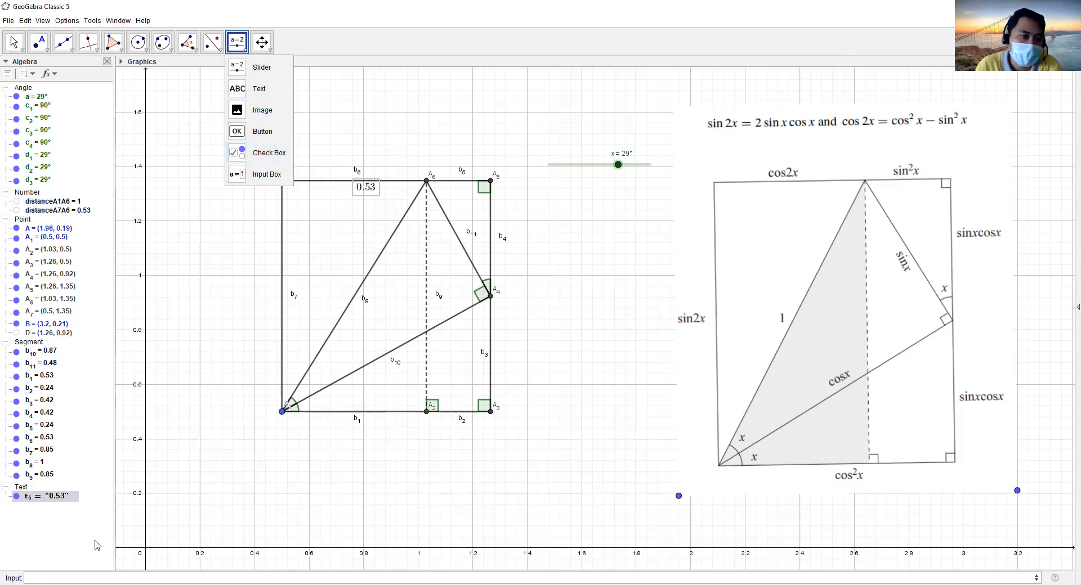
click(242, 153)
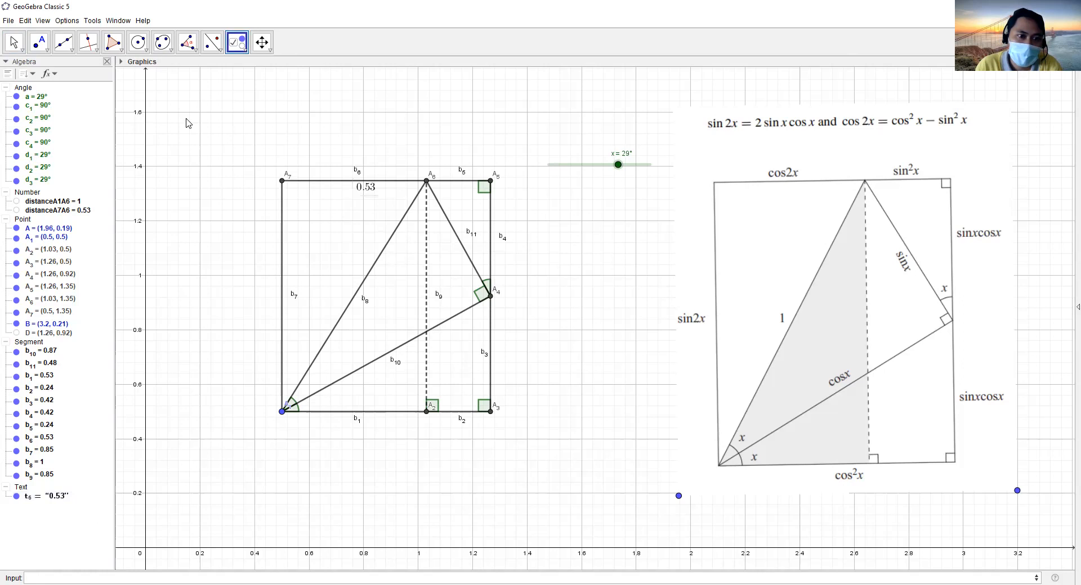
click(511, 214)
drag(511, 213, 215, 78)
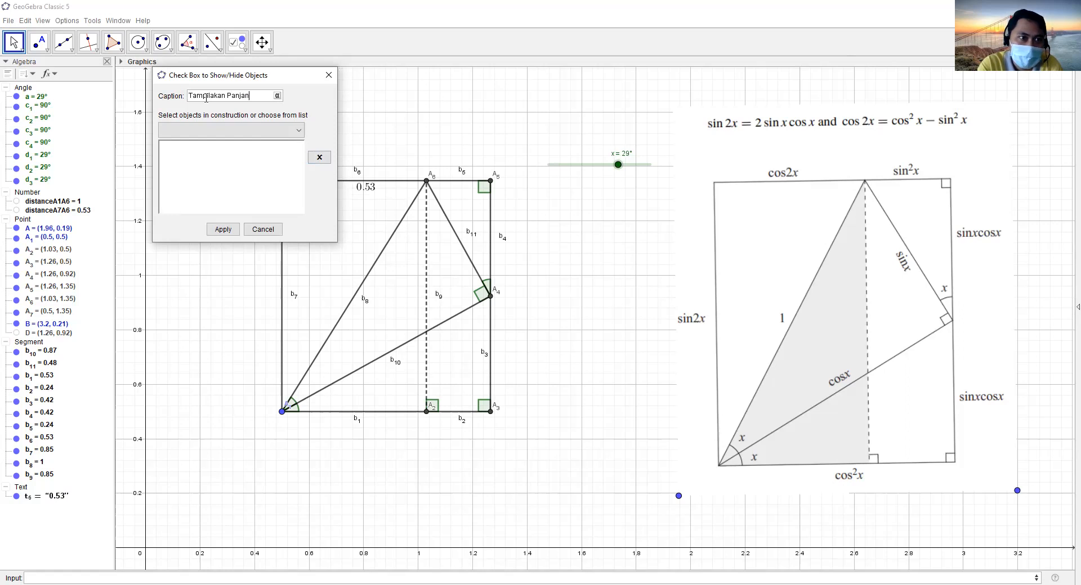
click(294, 131)
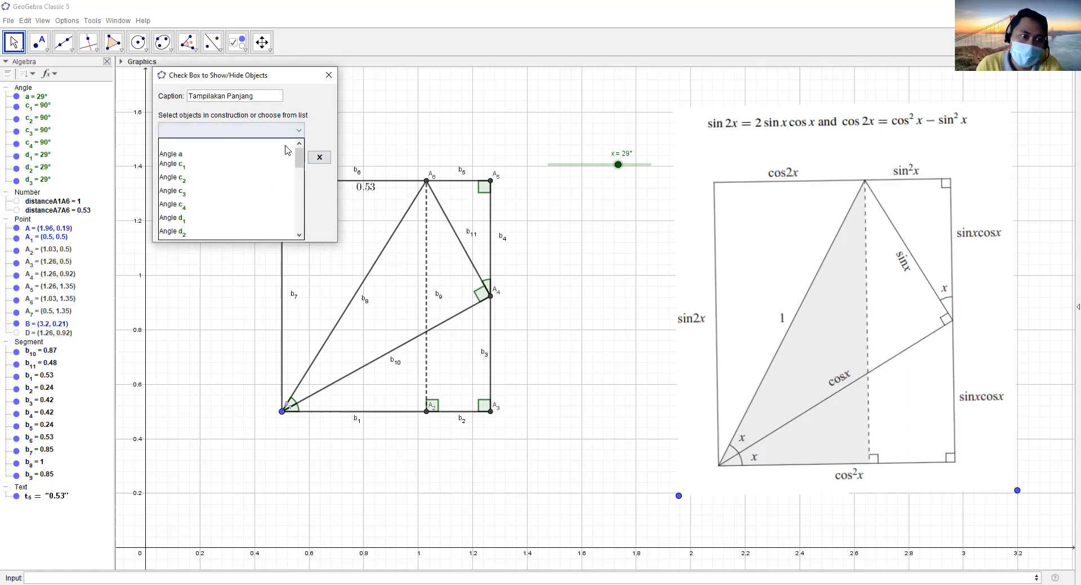
click(270, 130)
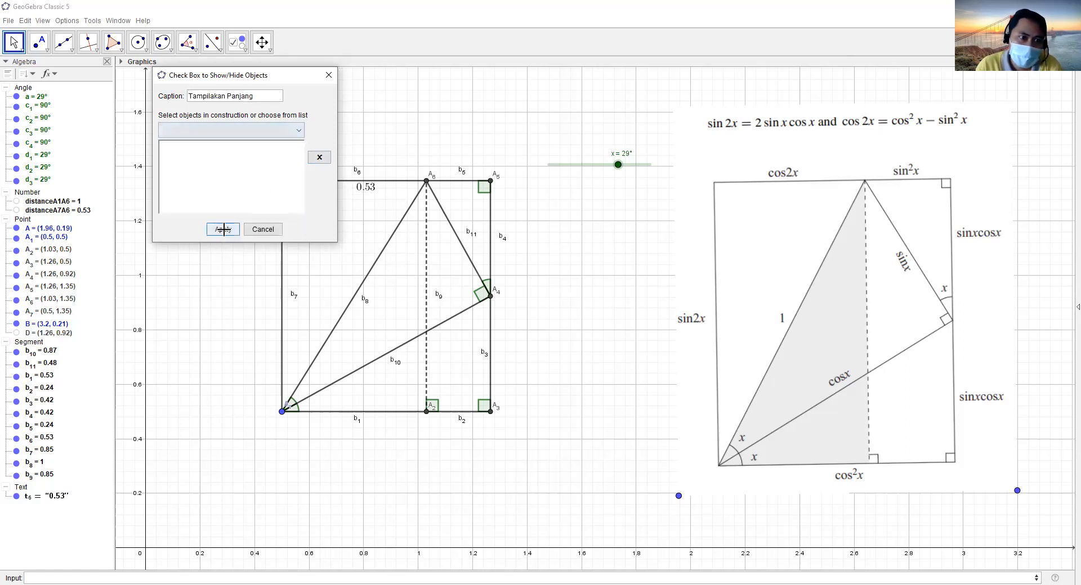
click(223, 229)
drag(237, 129, 236, 93)
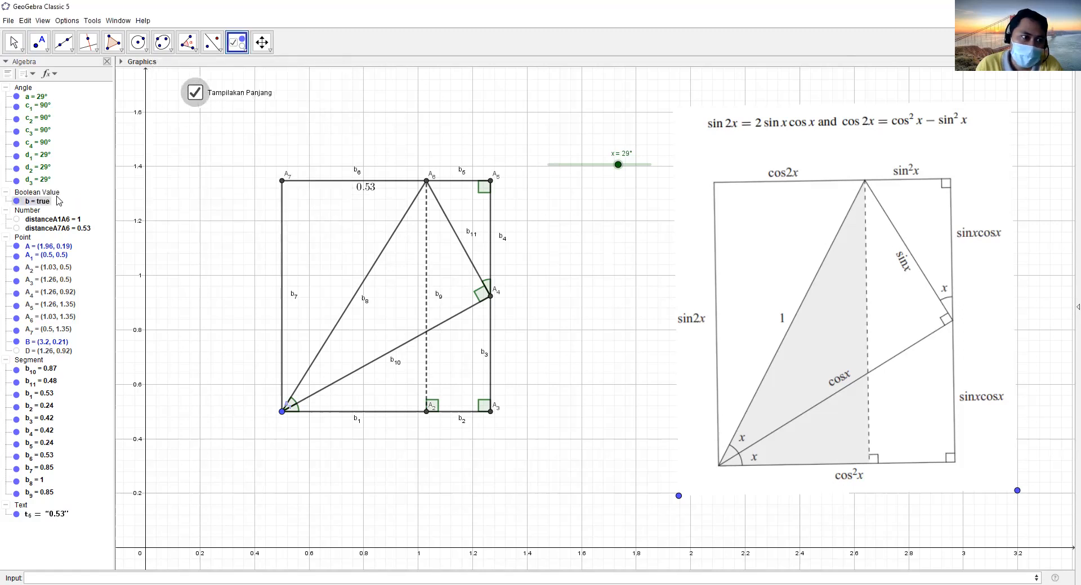
click(206, 97)
key(Escape)
- Toggle the "Tampilakan Panjang" check box several times to test it and leave it unchecked
click(196, 92)
click(196, 93)
click(196, 93)
click(196, 94)
click(196, 94)
click(197, 95)
click(197, 95)
click(197, 95)
click(197, 95)
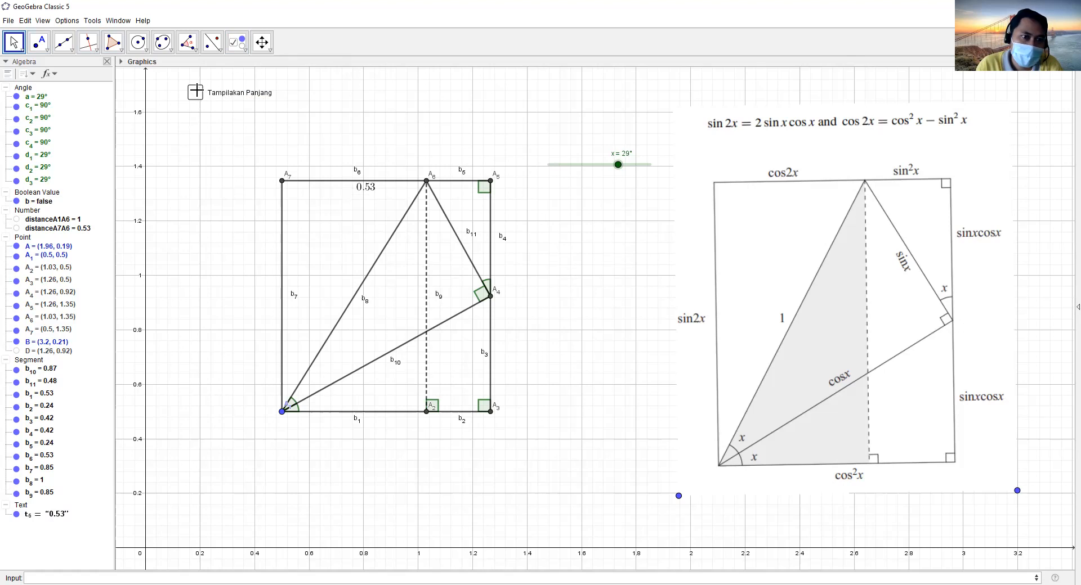
- Try to make text t_{6} depend on the check box by adding the condition if(b==0, before b_{6}, then remove it
click(60, 516)
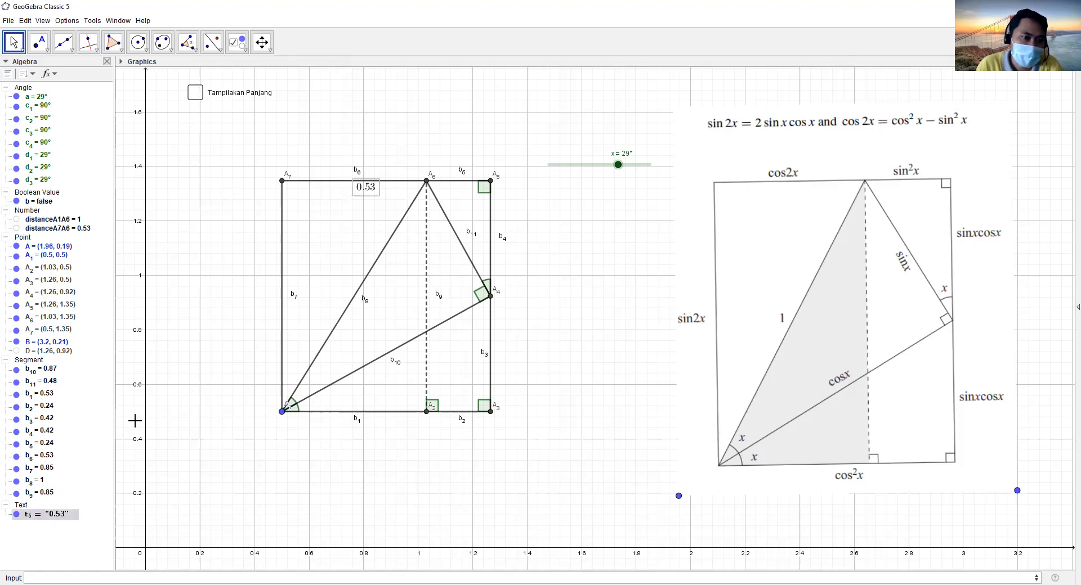
right_click(364, 187)
click(203, 234)
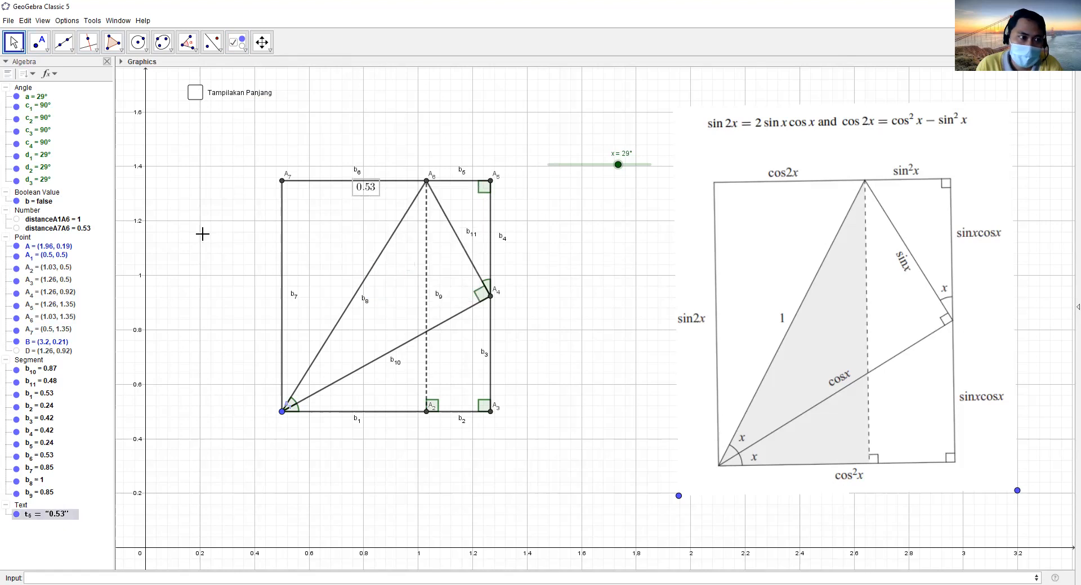
double_click(359, 188)
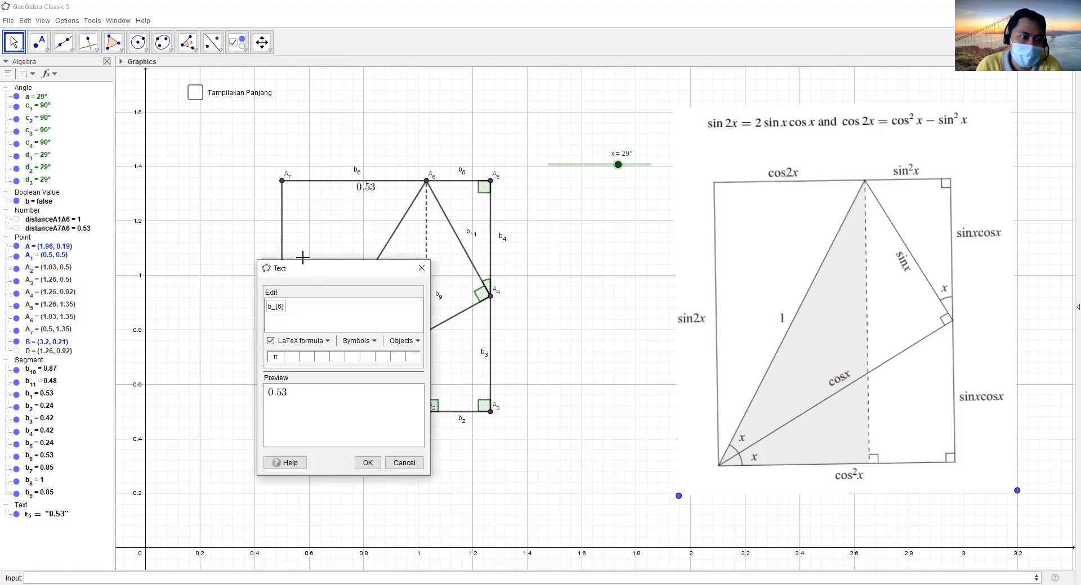
drag(337, 274, 461, 260)
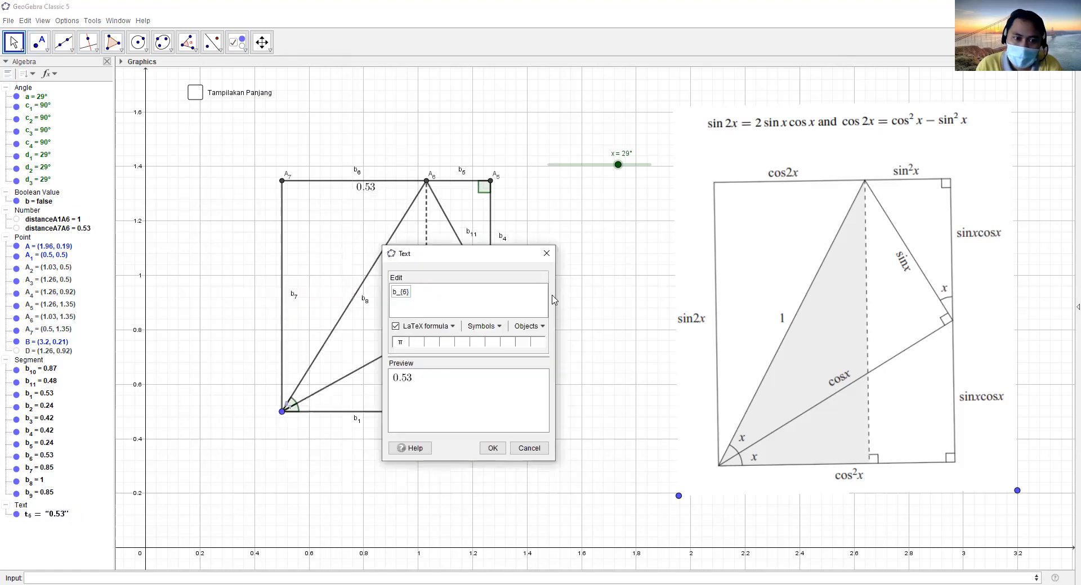
drag(554, 299, 650, 309)
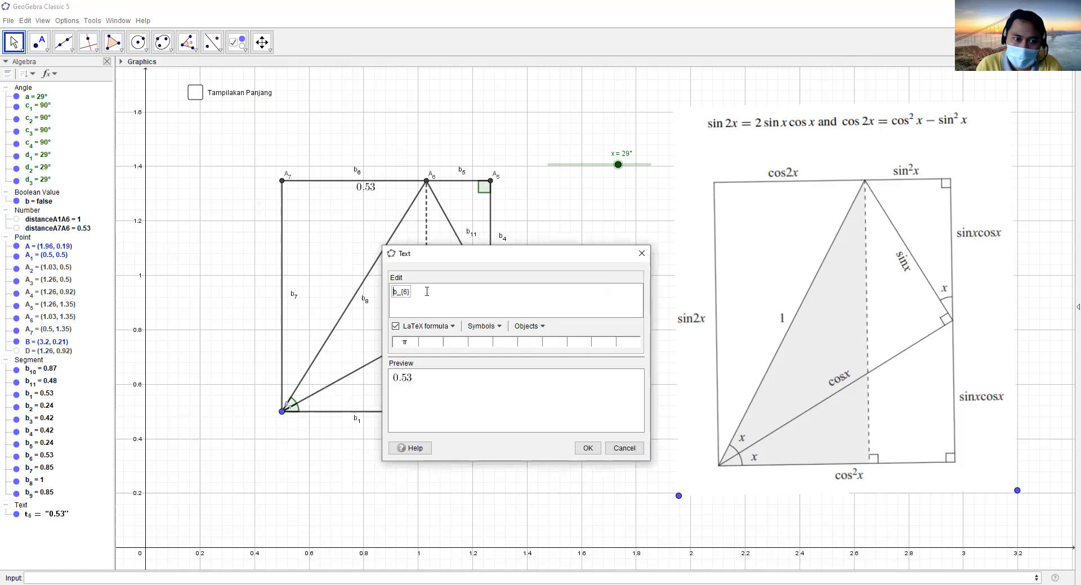
text(f()
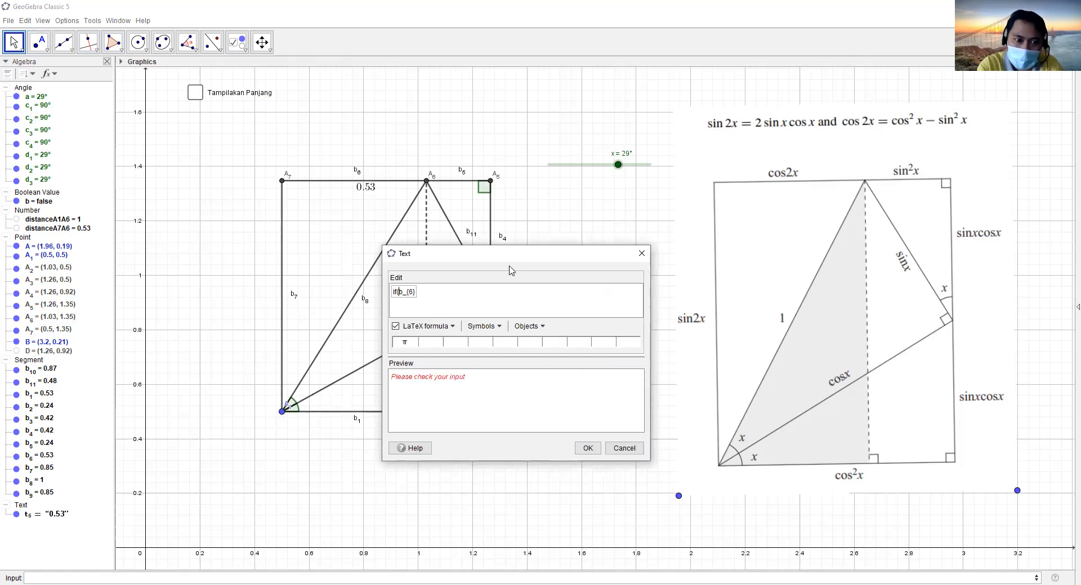
text(b==)
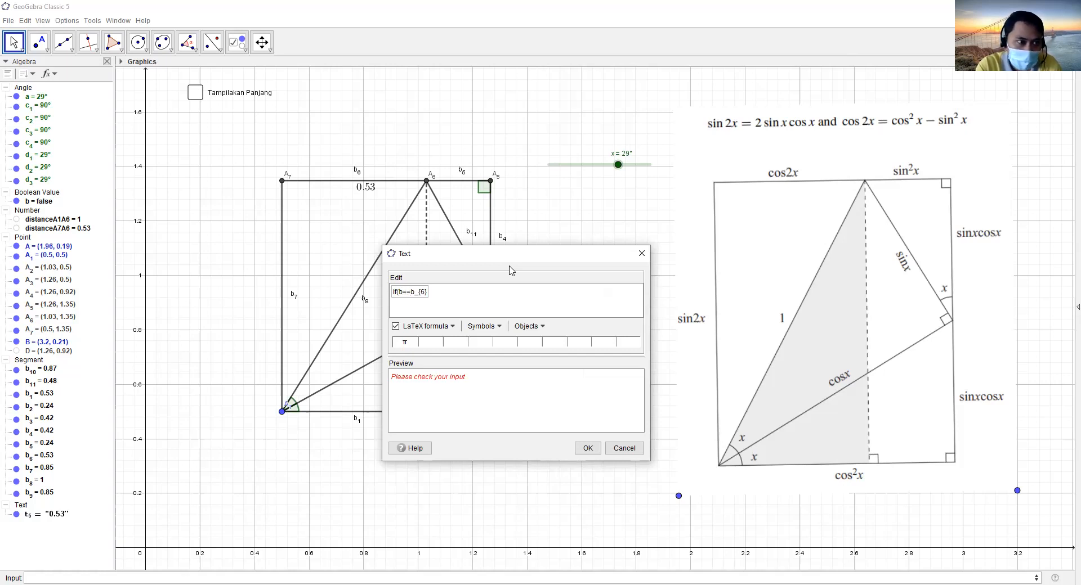
text(0,)
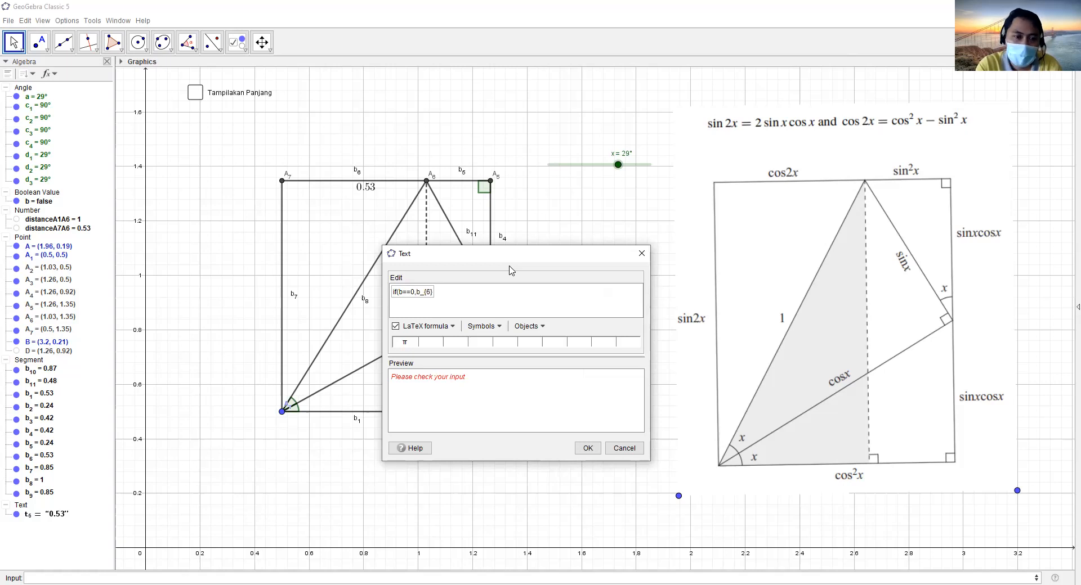
key(BackSpace)
key(BackSpace)
key(BackSpace)
key(BackSpace)
key(BackSpace)
key(BackSpace)
key(BackSpace)
key(BackSpace)
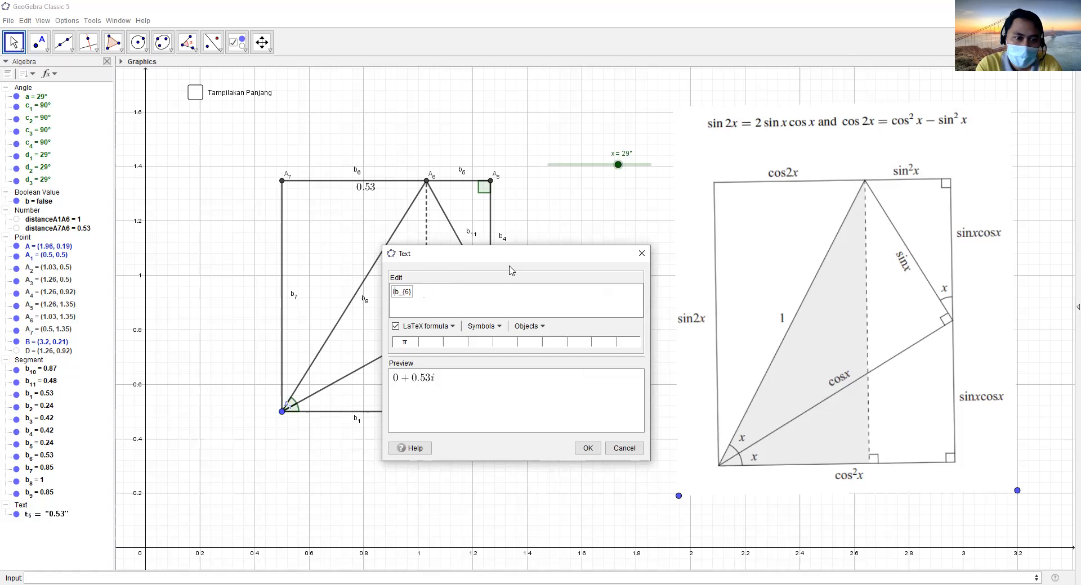
click(588, 448)
- Insert a LaTeX text reading cos2x in the empty area above segment A_7A_5
click(237, 42)
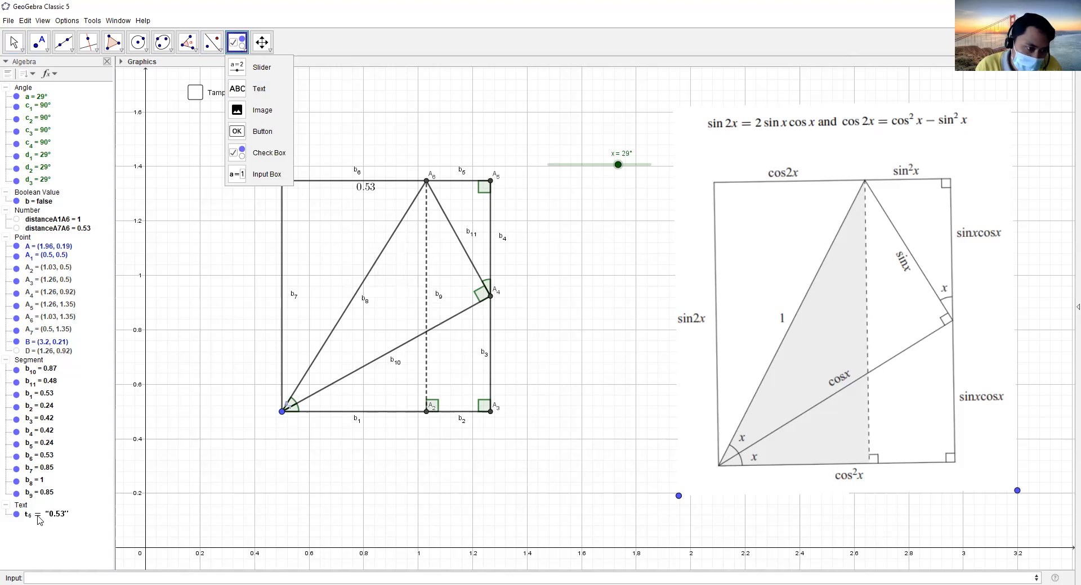
click(272, 91)
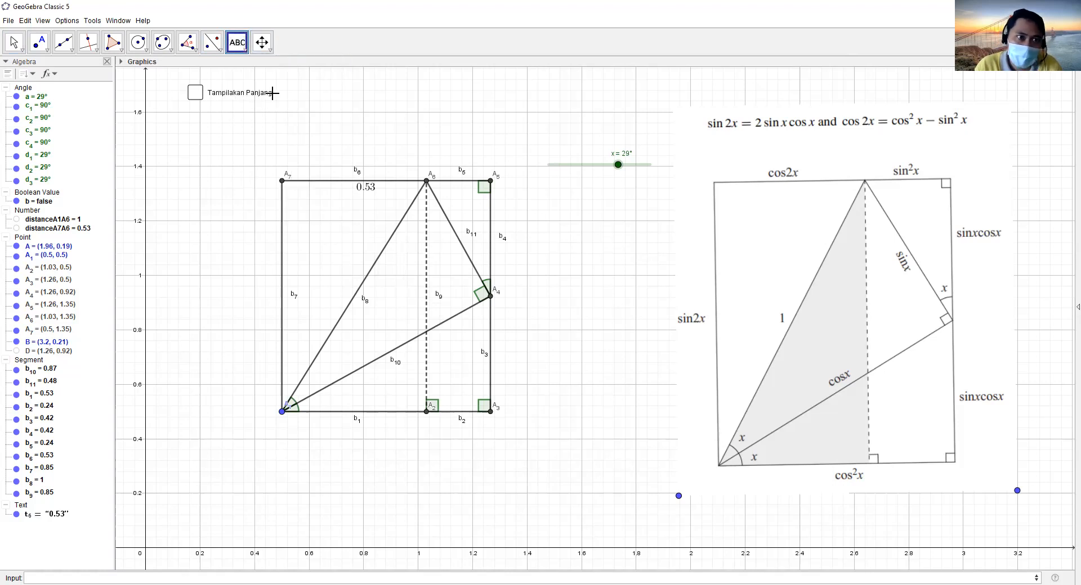
click(396, 105)
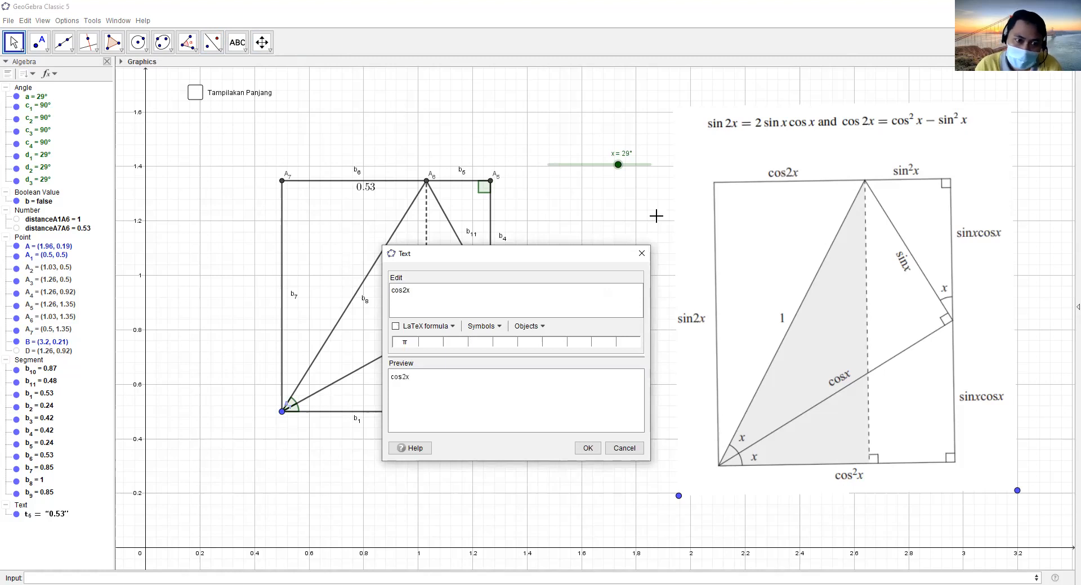
click(395, 326)
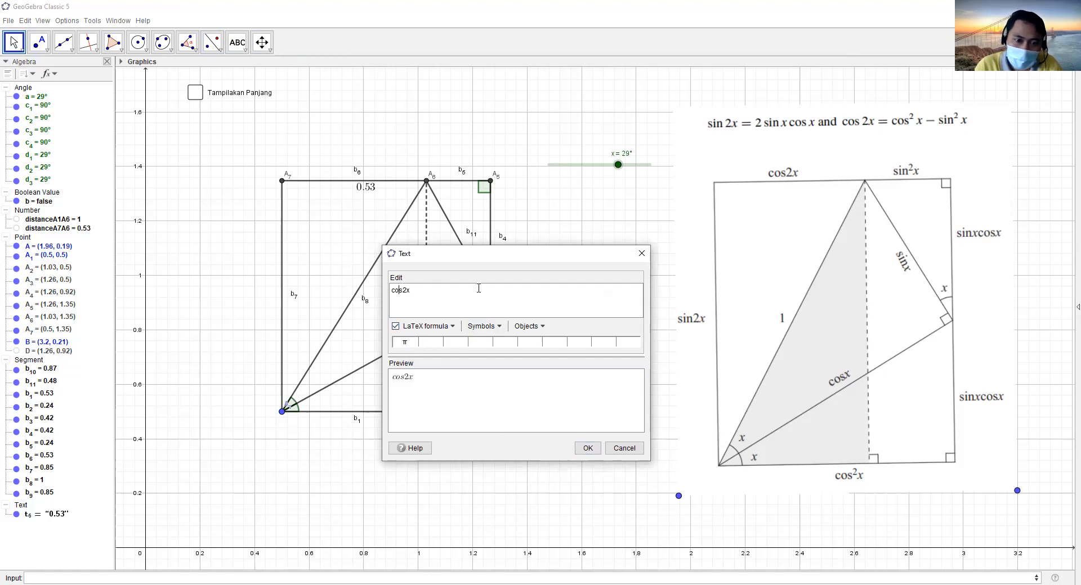
text(\)
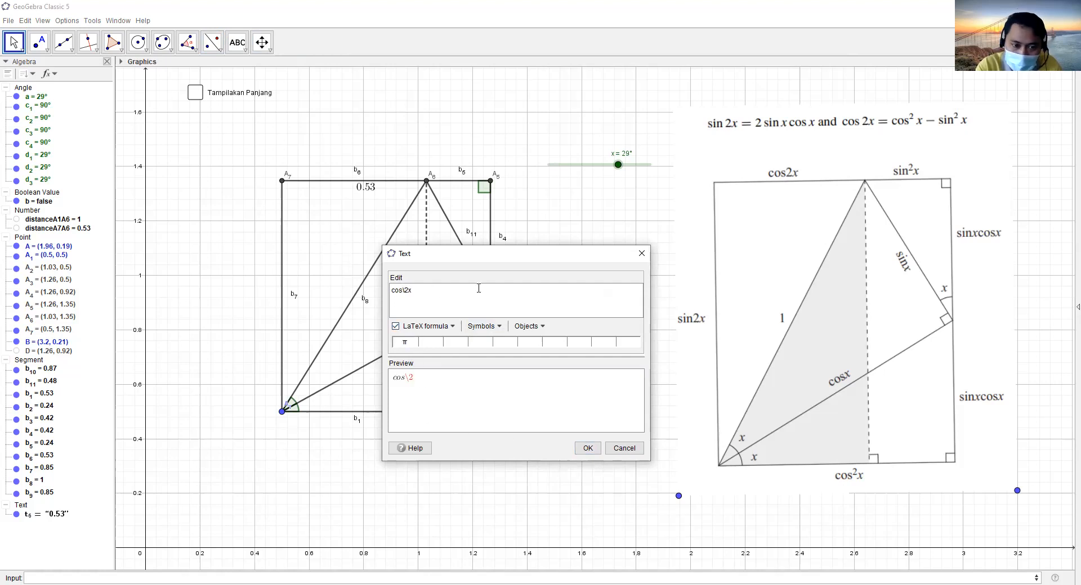
key(BackSpace)
key(BackSpace)
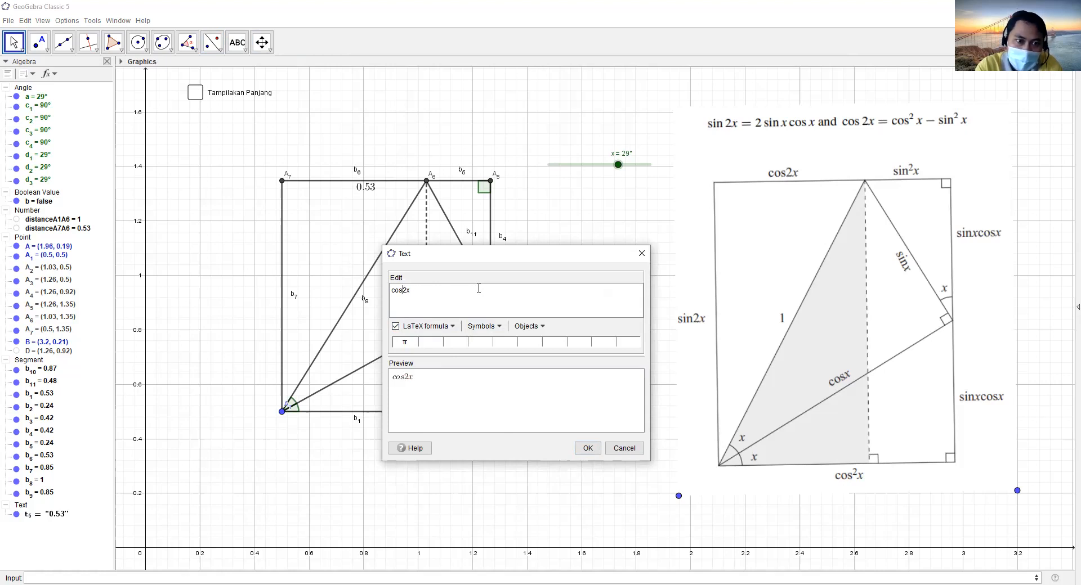
click(593, 445)
key(Escape)
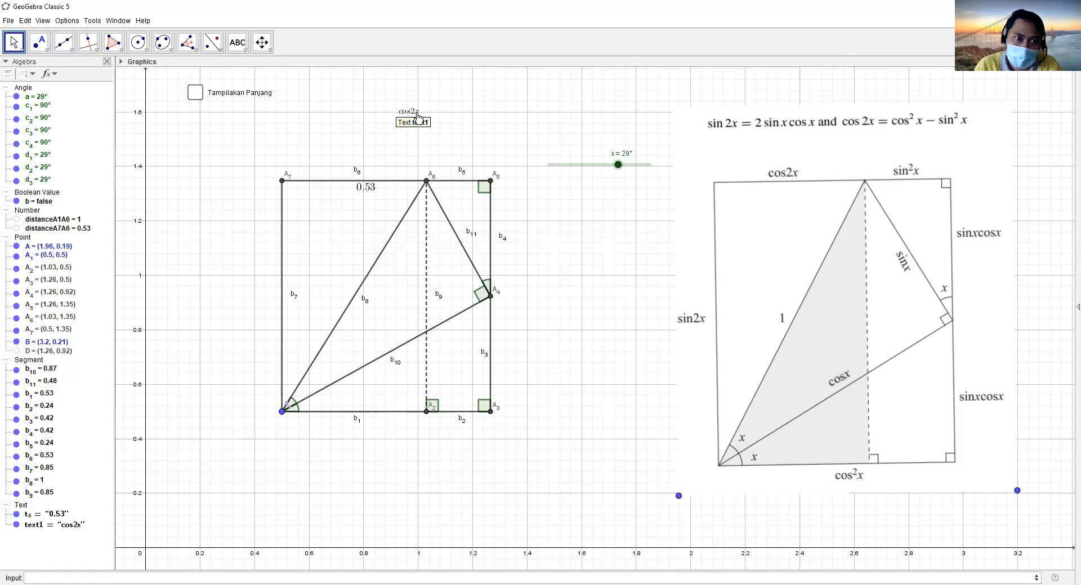
- Format the cos2x text with the Sans-Serif font and Medium size
right_click(417, 117)
click(450, 225)
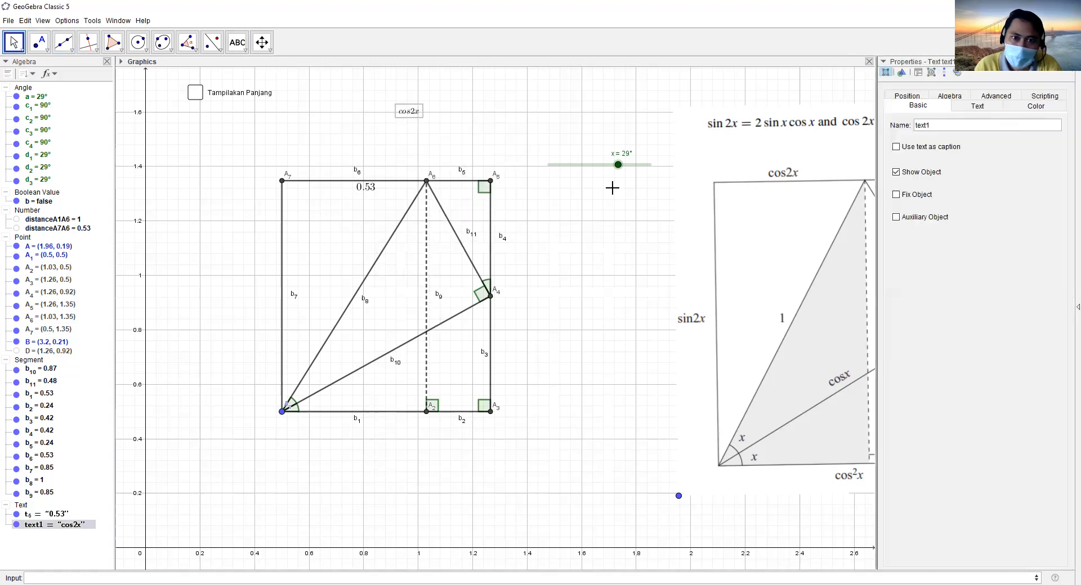
click(987, 107)
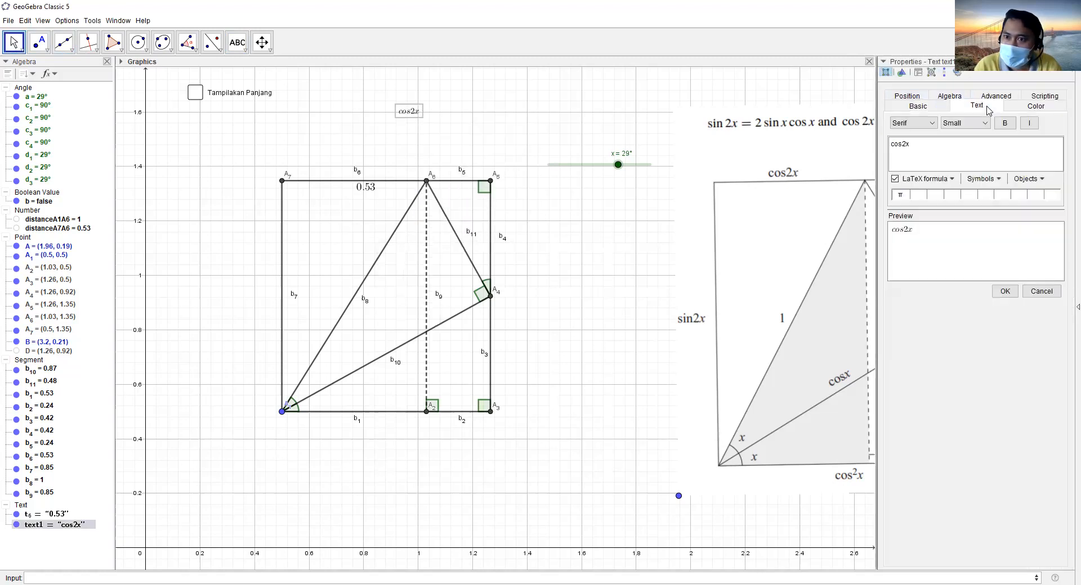
click(965, 123)
click(963, 160)
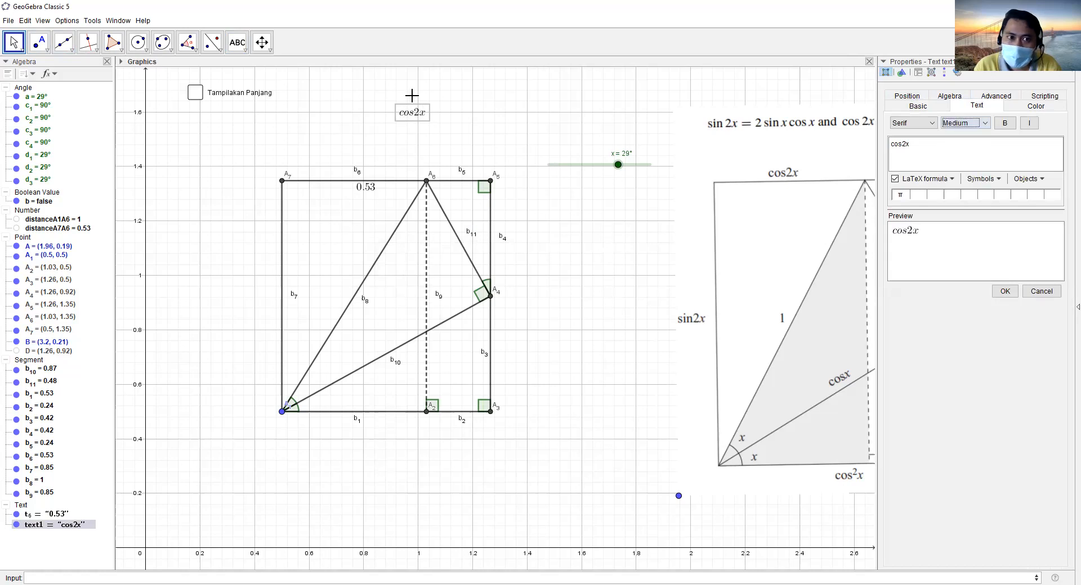
click(912, 123)
click(906, 141)
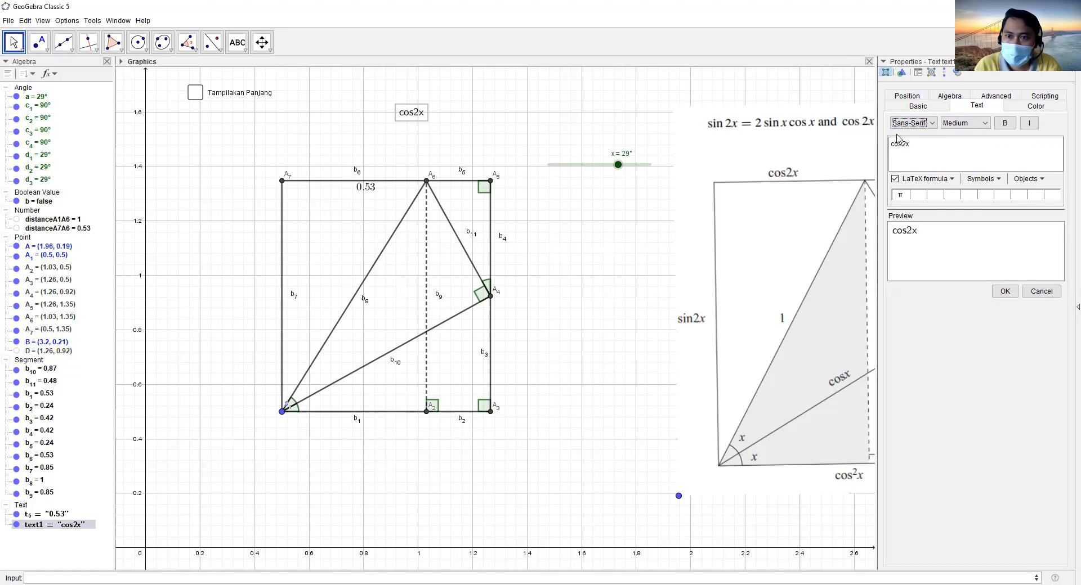
- Try the Serif font on the cos2x text and return it to Sans-Serif
click(912, 122)
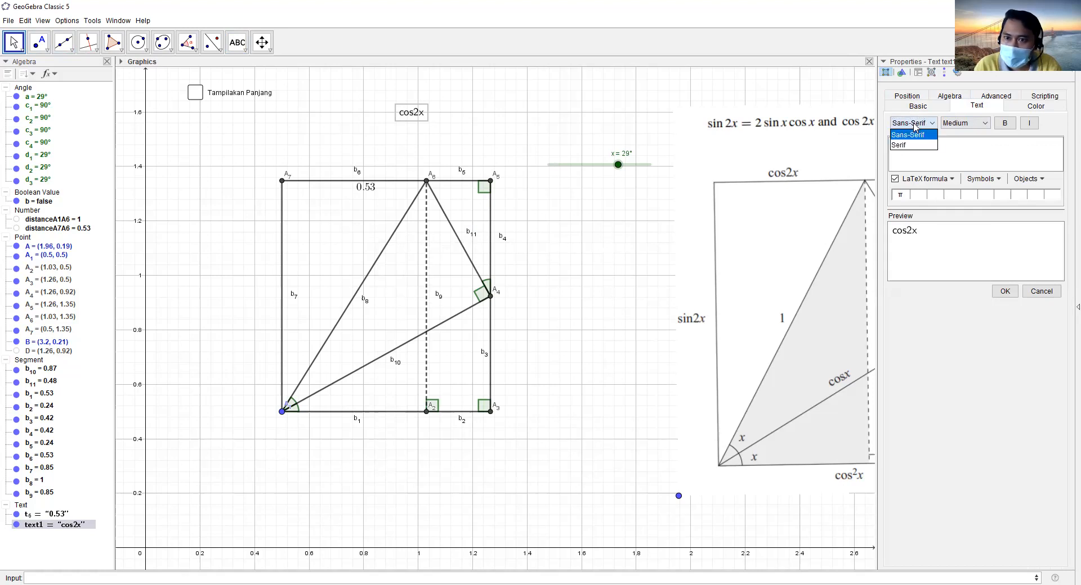
click(907, 142)
click(912, 123)
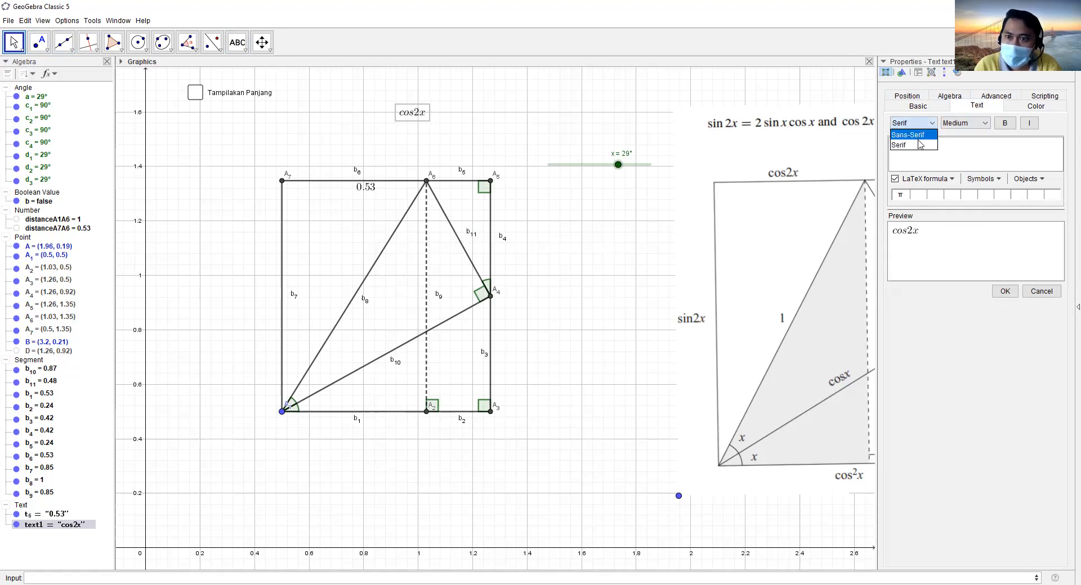
click(908, 133)
click(904, 143)
click(912, 122)
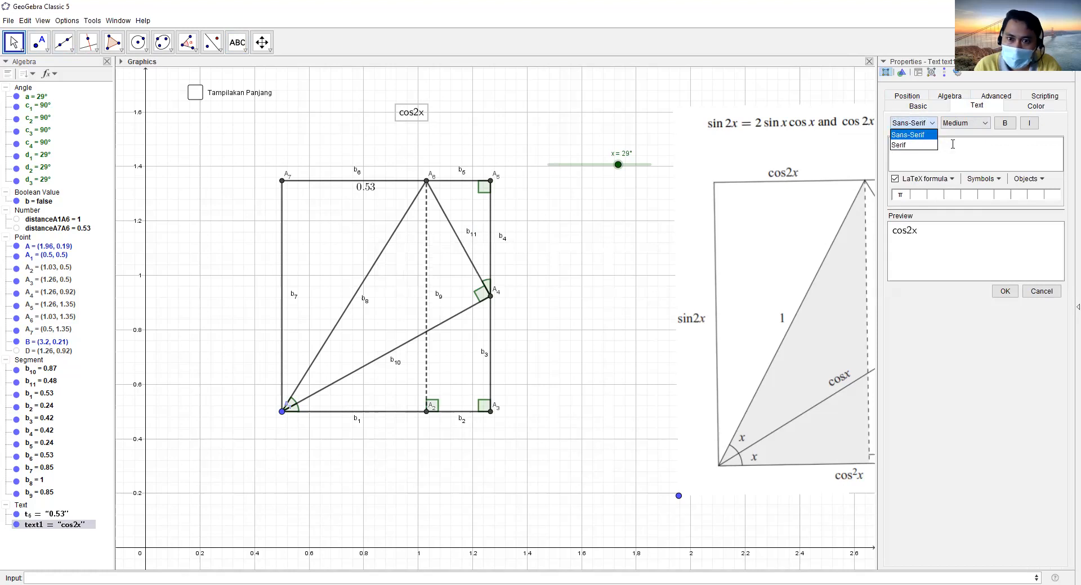
- Add a LaTeX space between cos and 2x in the text and move the text just above segment A_7A_6
click(953, 144)
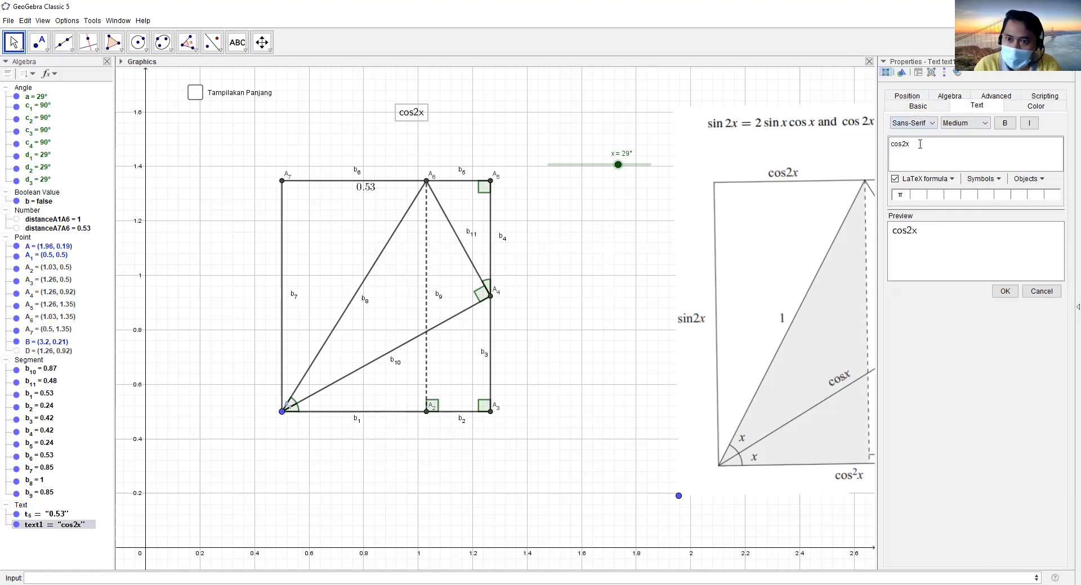
text(\;)
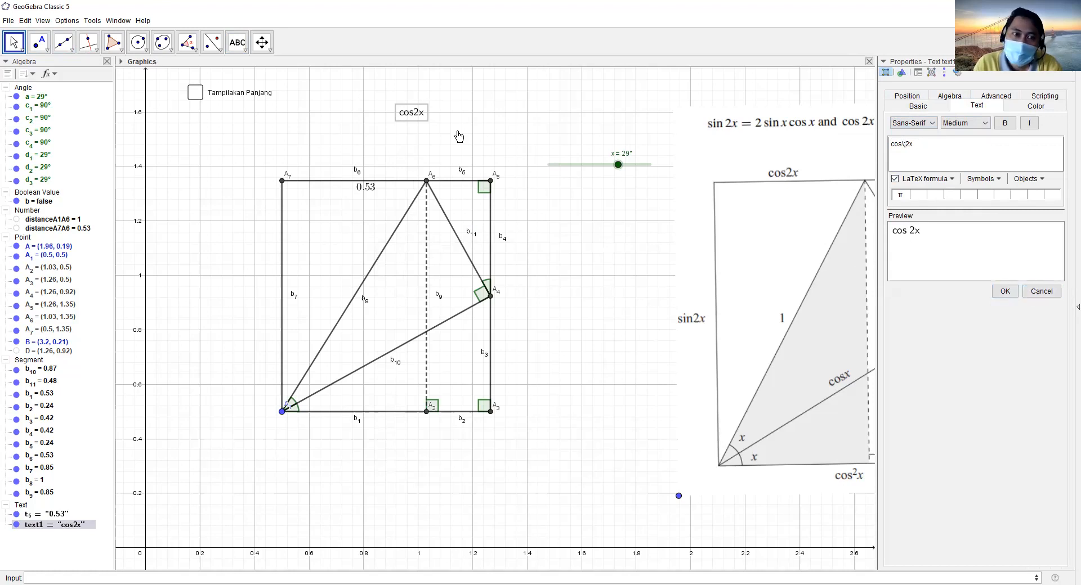
drag(413, 123, 413, 185)
click(1006, 293)
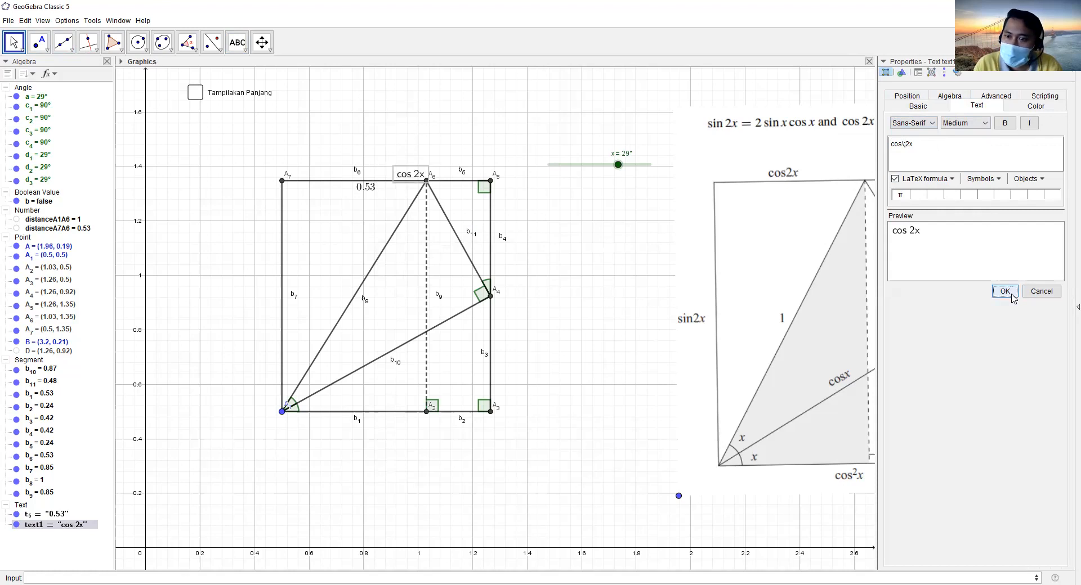
drag(406, 185, 315, 154)
- Set the starting point of the cos 2x text to midpoint(A_{7},A_{6})
right_click(315, 155)
click(372, 265)
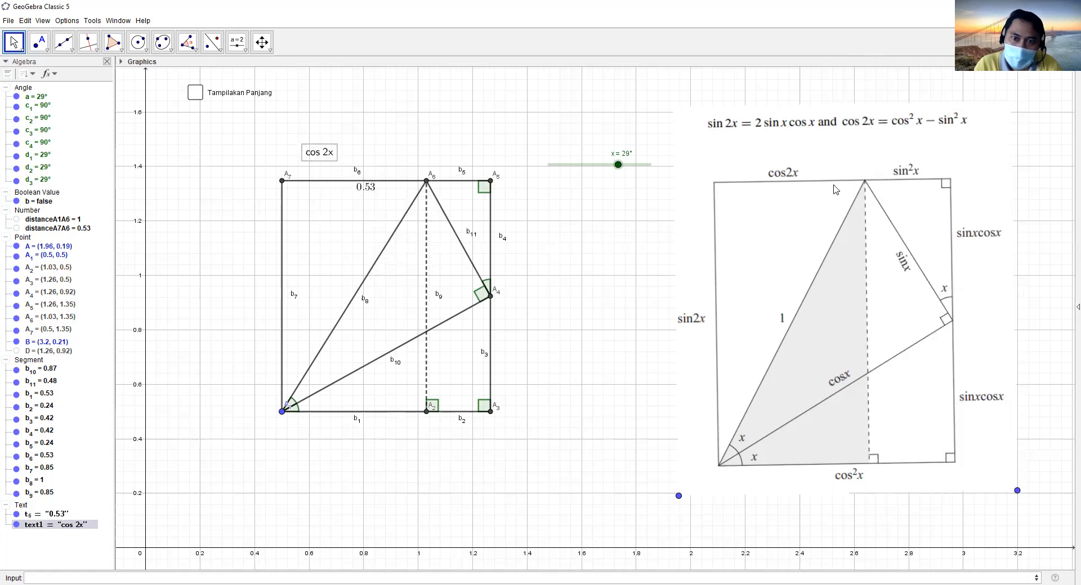
click(951, 111)
click(975, 107)
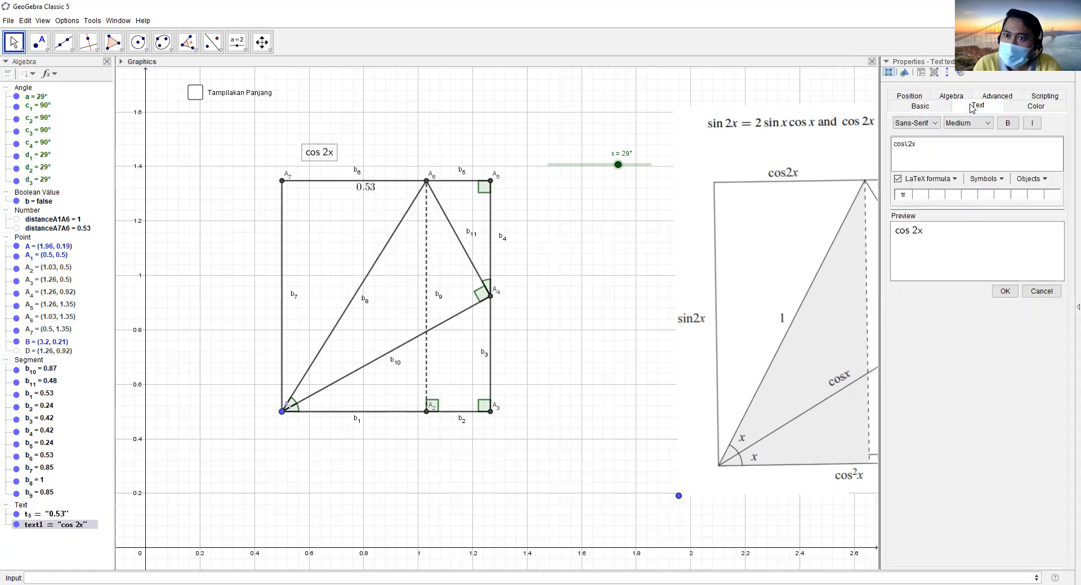
click(968, 98)
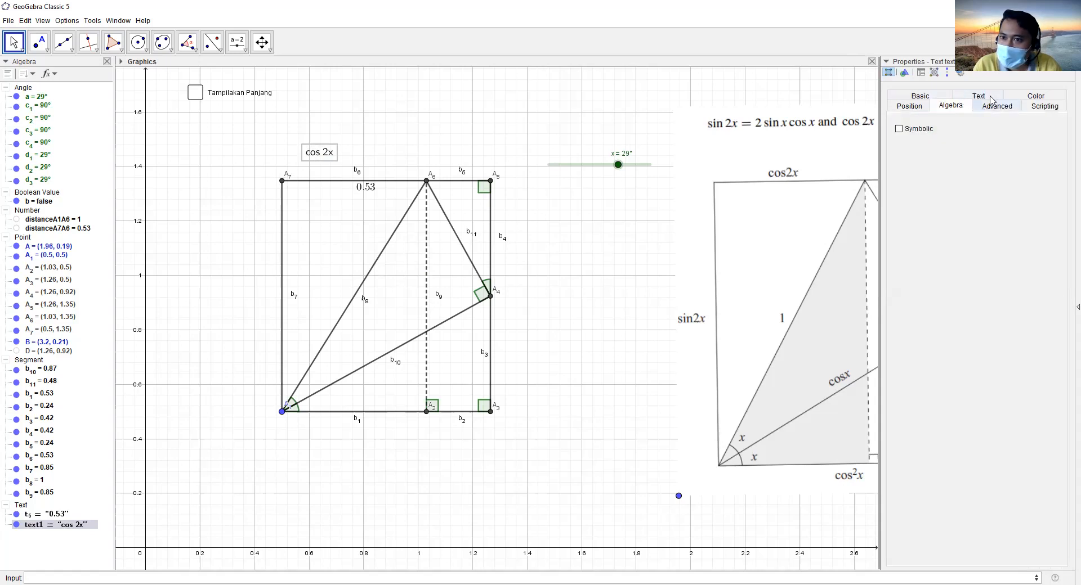
click(991, 100)
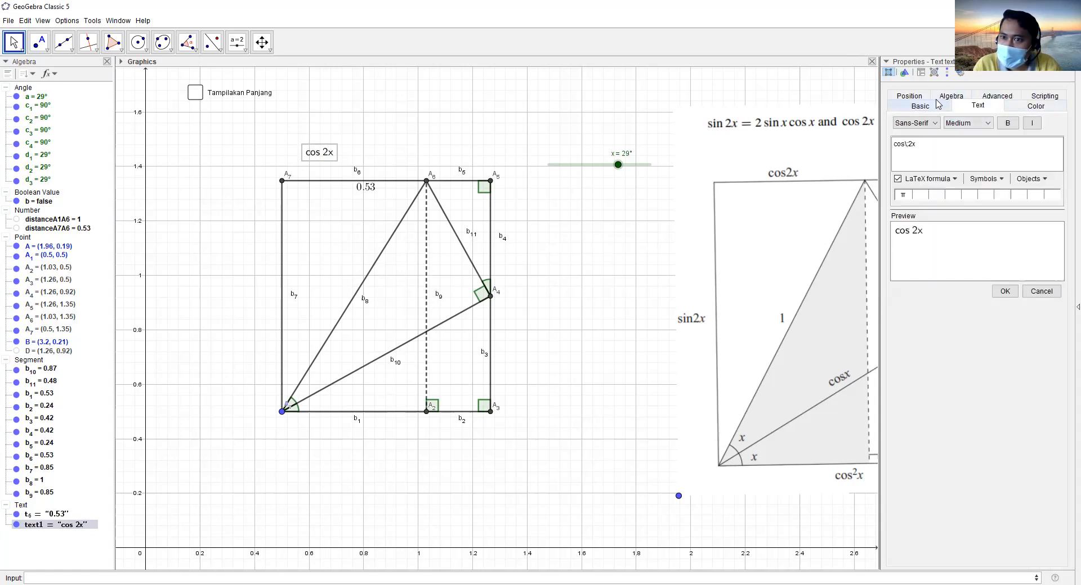
click(909, 97)
click(979, 126)
text(midpoint(A_{7)
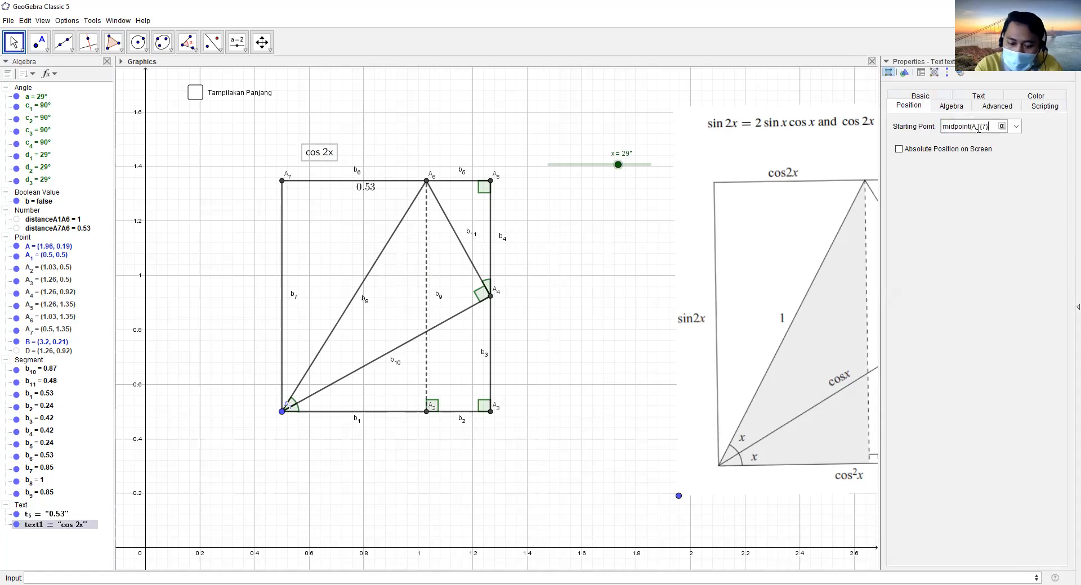
text(},A_{6}))
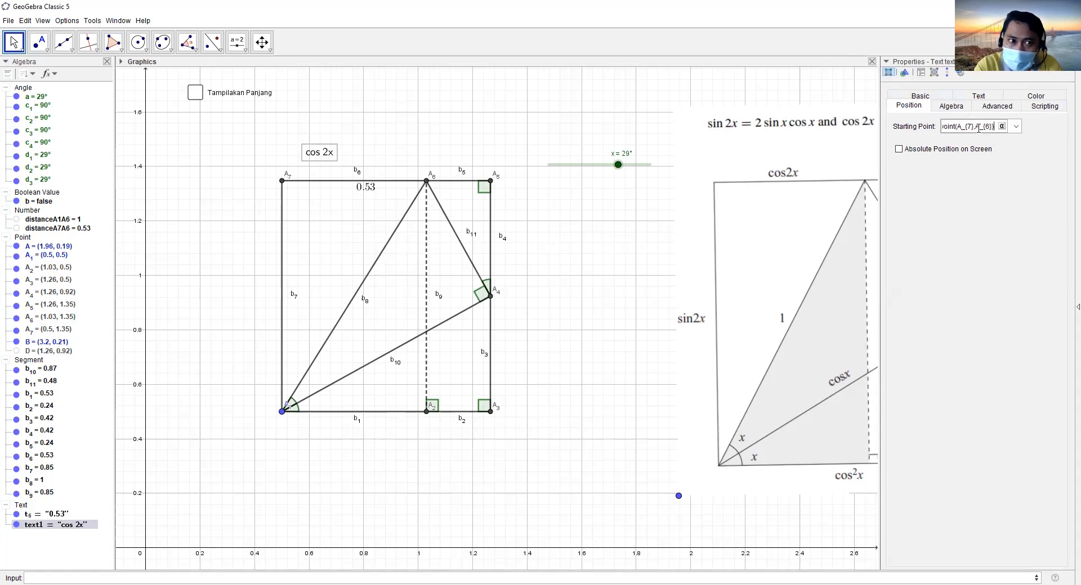
key(Return)
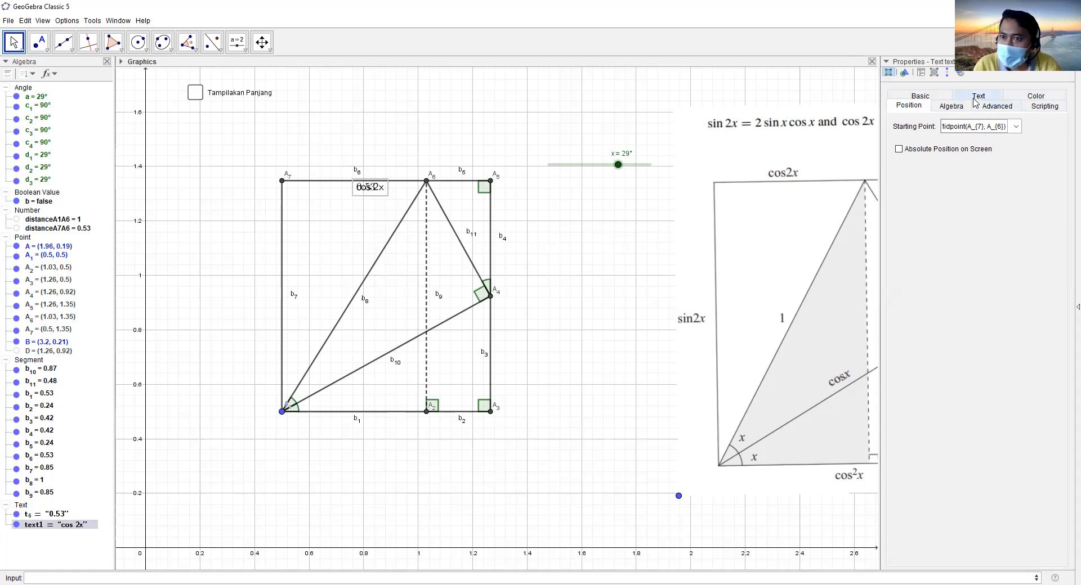
- Set the condition to show the cos 2x text to b==0 and that of text t_{6} to b==1
click(1001, 106)
click(928, 133)
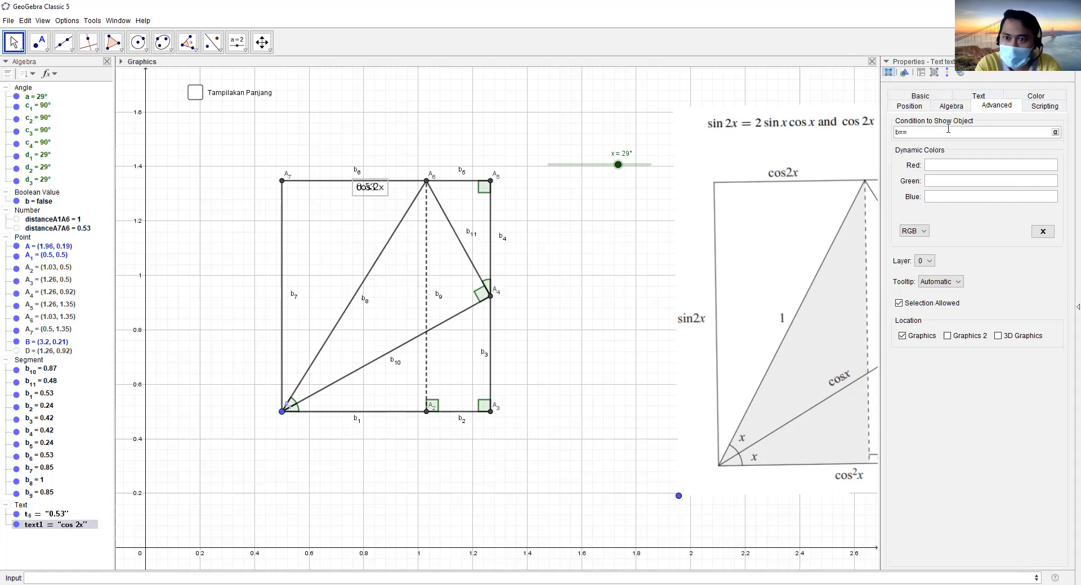
key(ctrl+a)
key(Return)
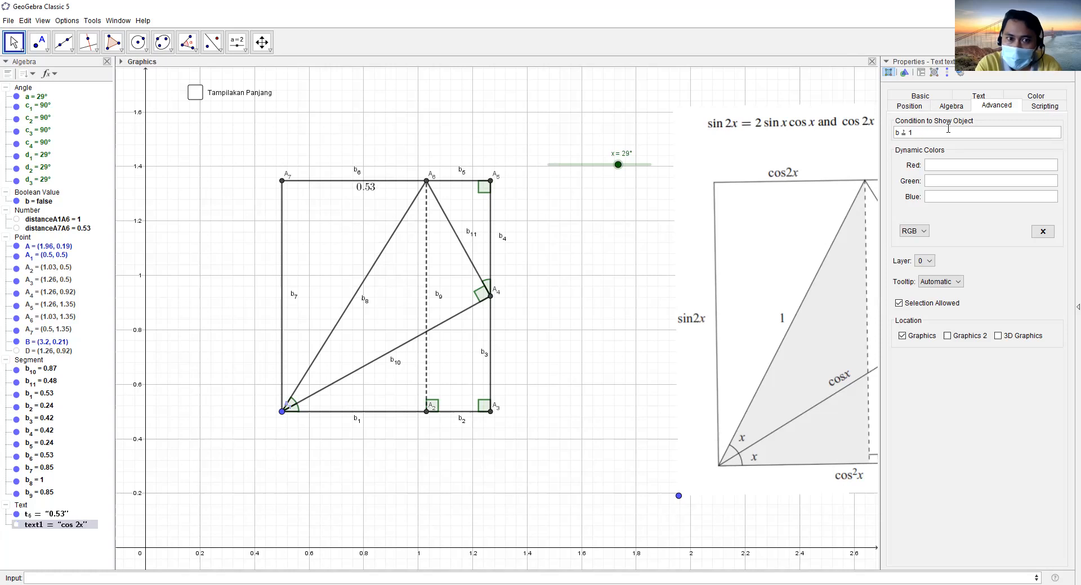
click(923, 130)
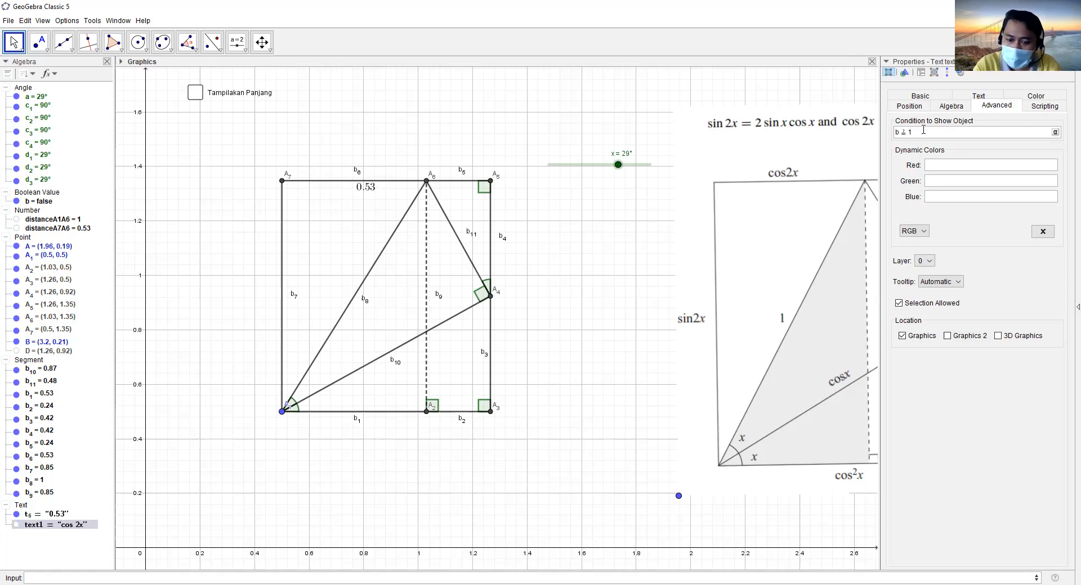
text(0)
key(Return)
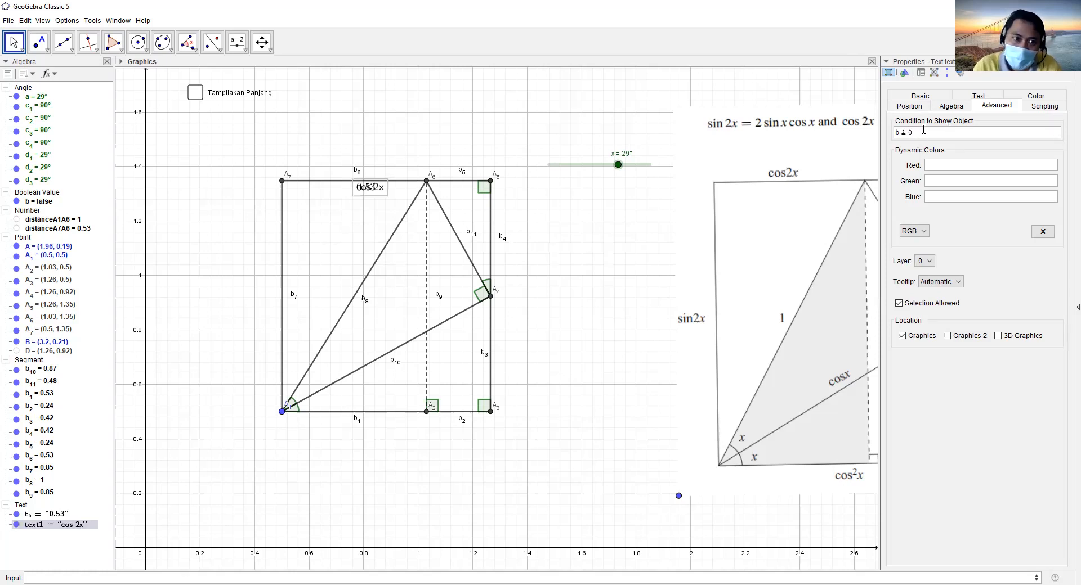
click(45, 515)
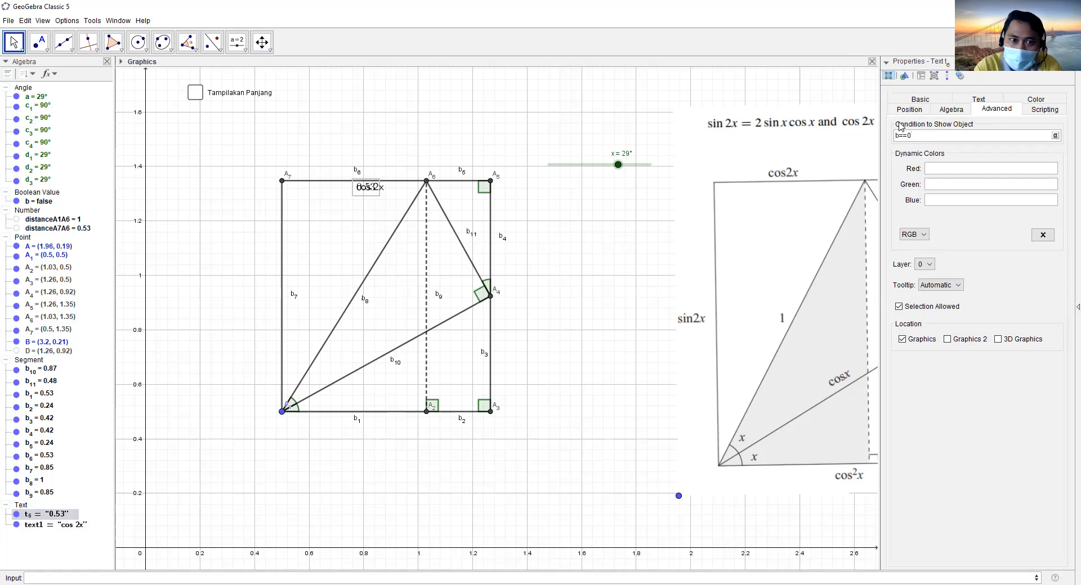
key(Return)
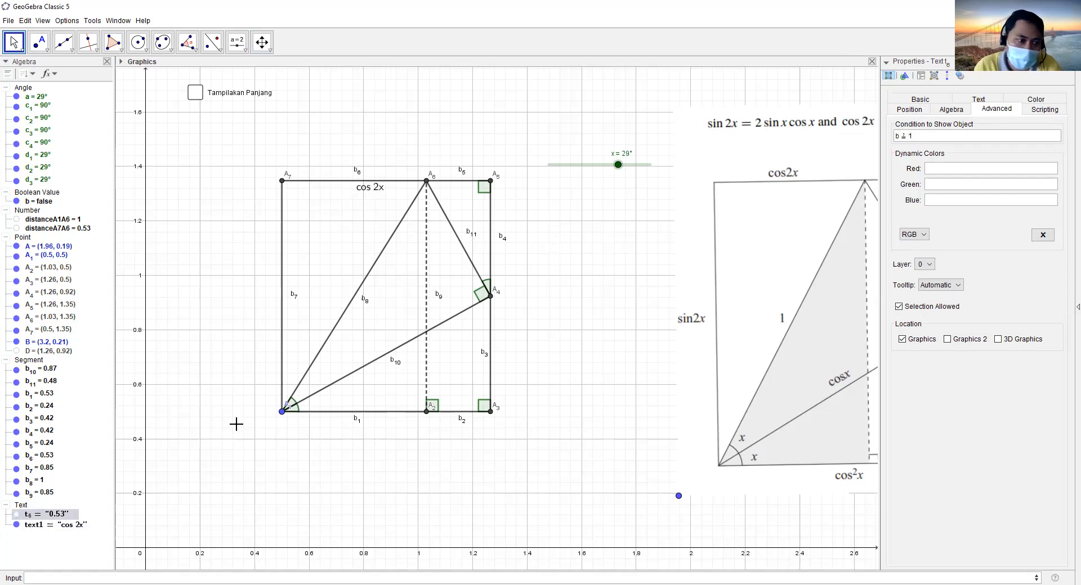
- Rename the cos 2x text as T_{6} and close its properties
right_click(35, 527)
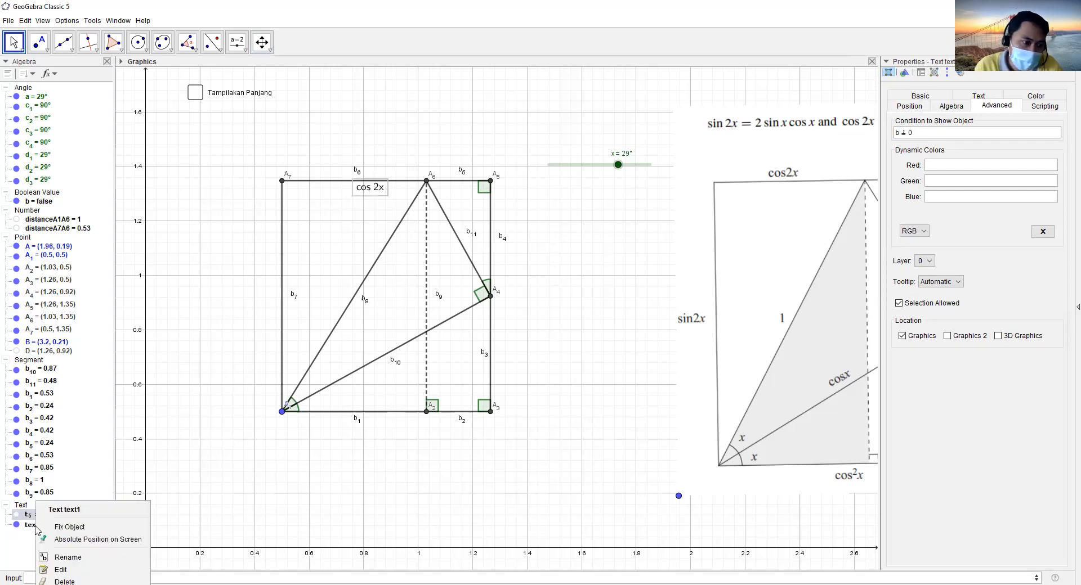
click(68, 557)
text(T)
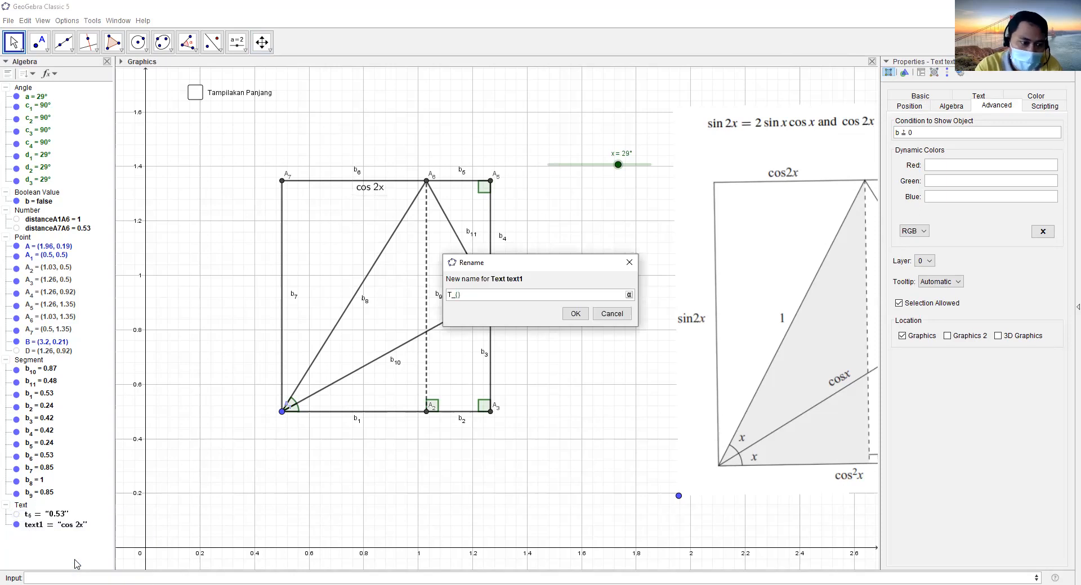
text(_{6})
key(Return)
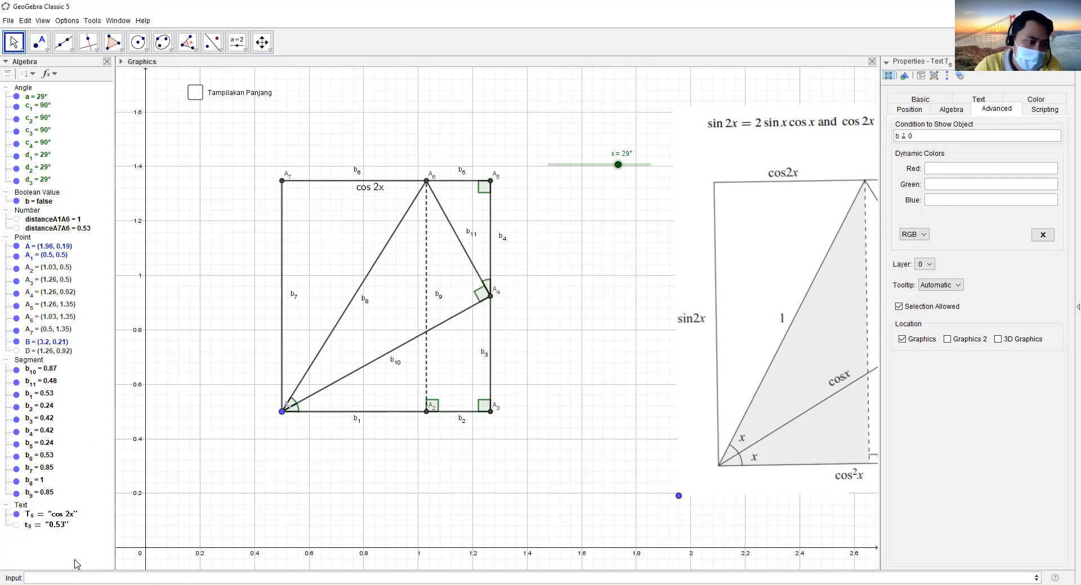
click(1064, 71)
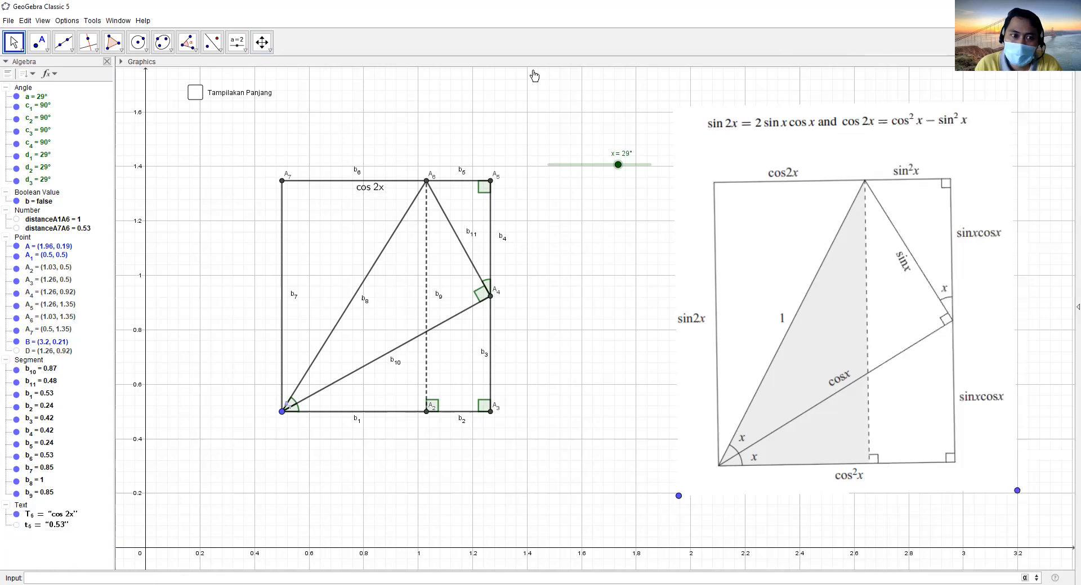
- Toggle the "Tampilakan Panjang" check box to test the switch between the length and cos 2x texts, leaving it checked
click(196, 92)
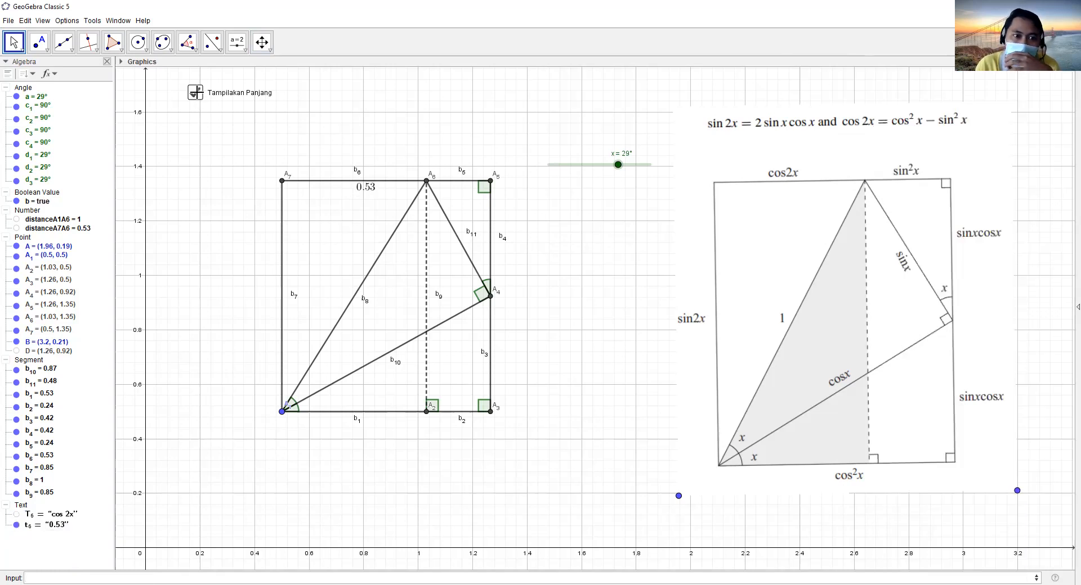
click(195, 92)
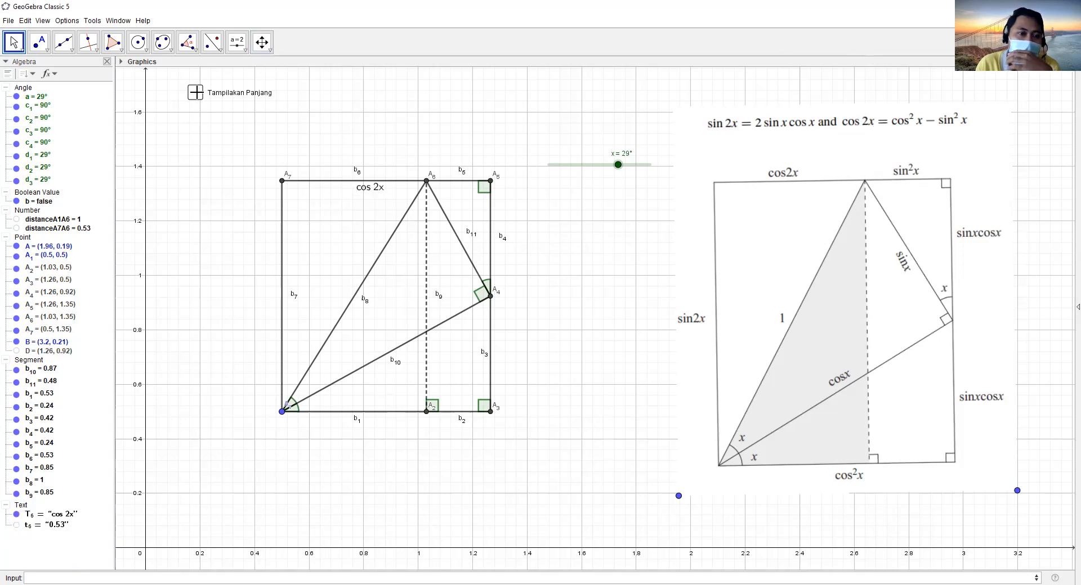
click(195, 91)
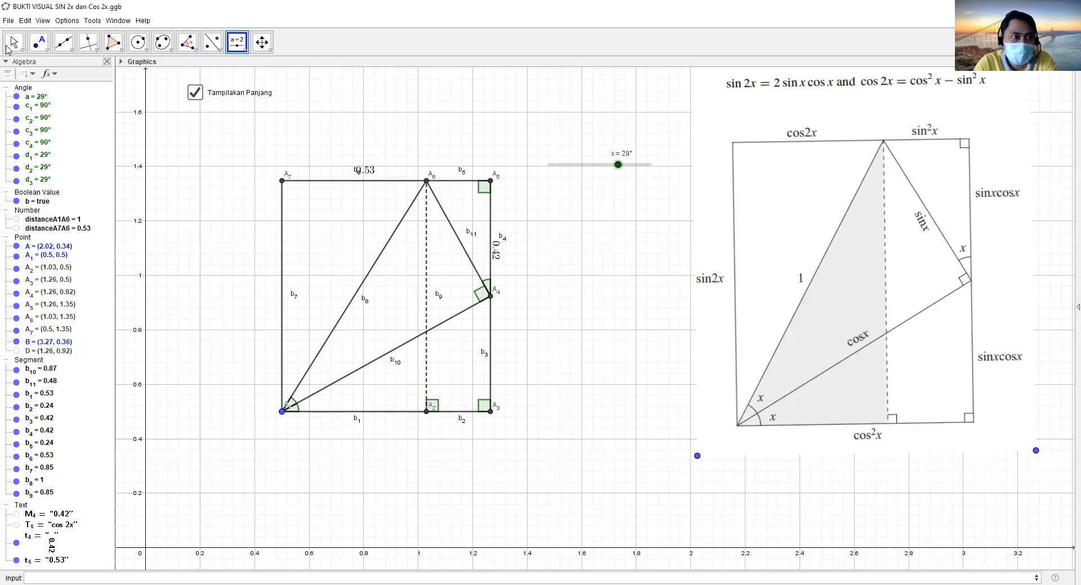
- Insert a LaTeX text linked to the length of segment b_{3} in the empty area beside segment b_{7}, outside the rectangle
click(245, 51)
click(252, 85)
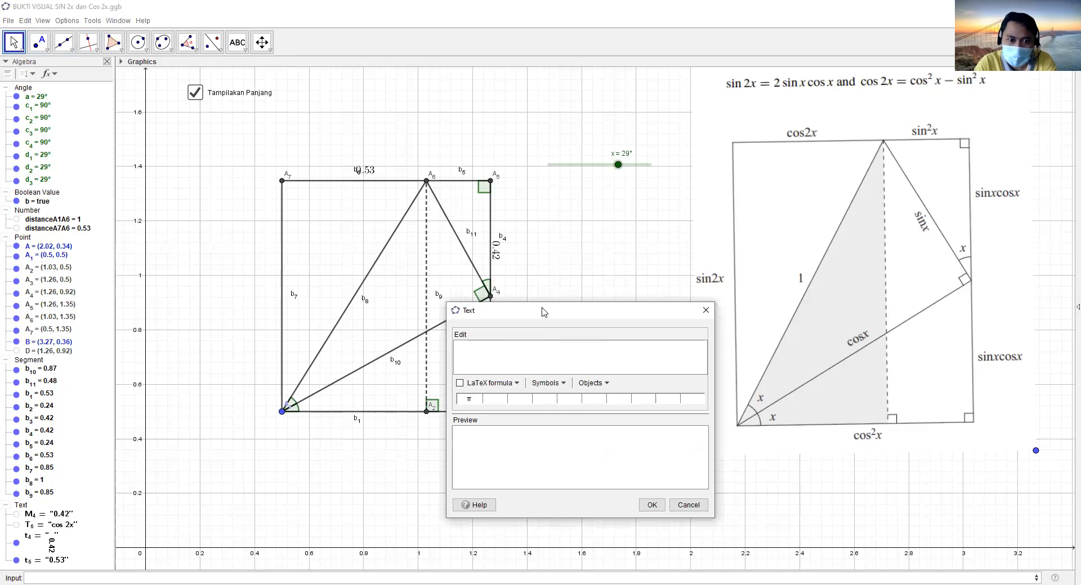
drag(543, 312, 189, 253)
click(240, 324)
scroll(246, 380, down, 3)
scroll(244, 383, up, 2)
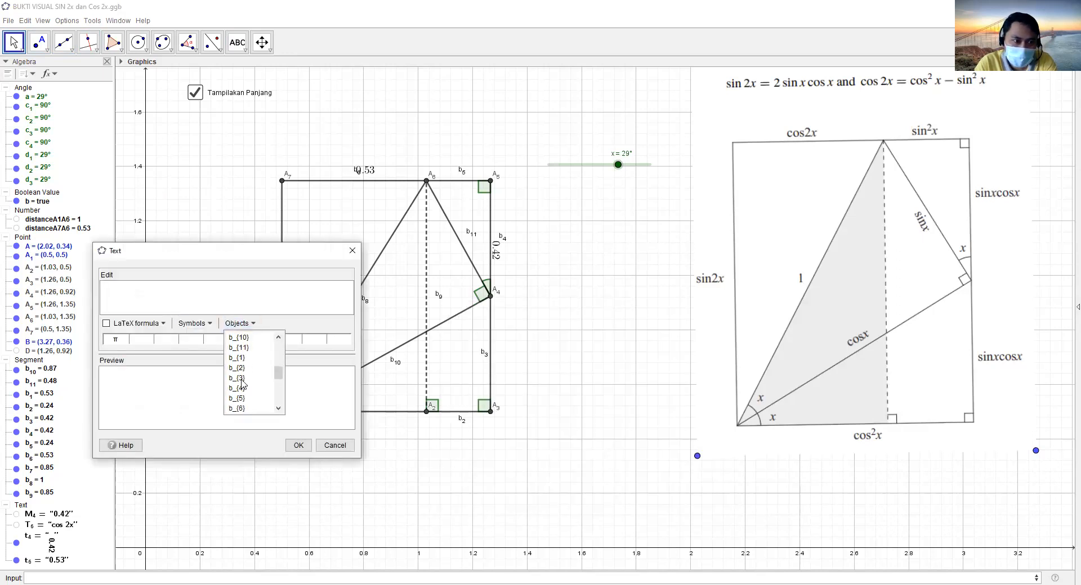
click(240, 379)
click(106, 324)
click(298, 445)
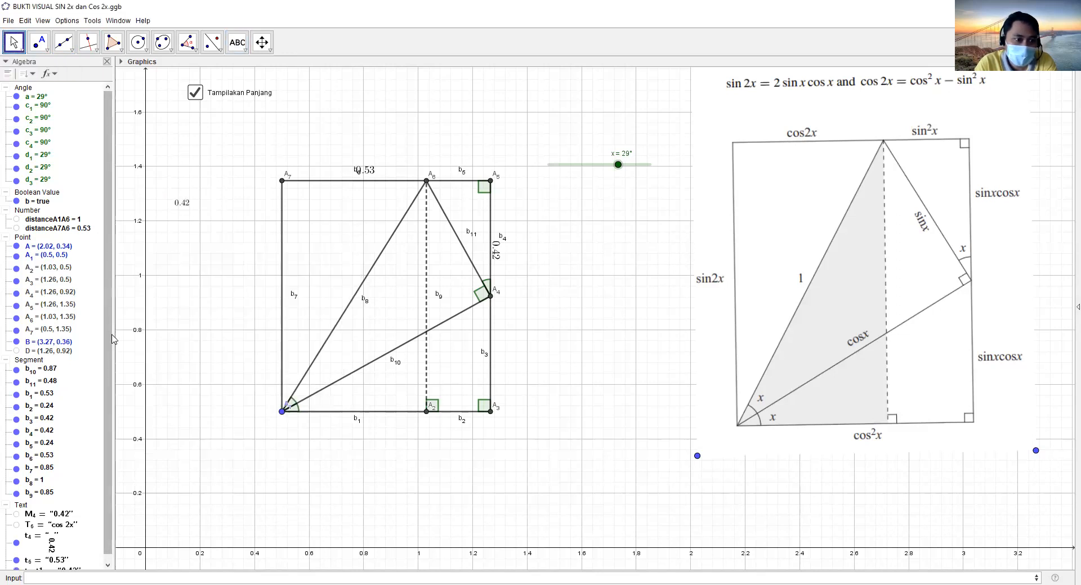
- Rename the new length text of segment b_{3} as M_{3} and hide it from the drawing
scroll(109, 339, down, 1)
right_click(62, 566)
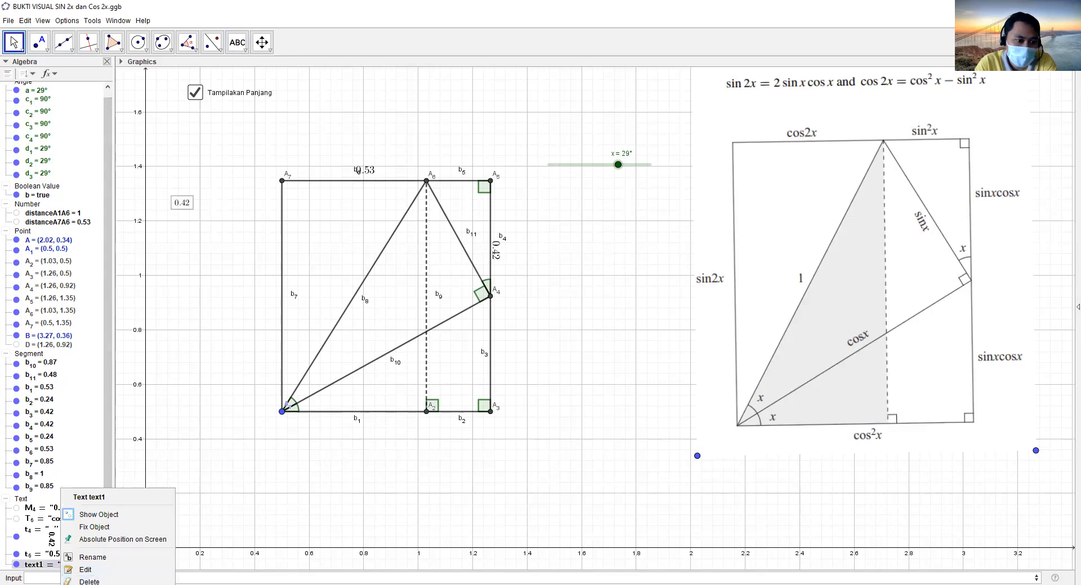
click(110, 563)
text(M)
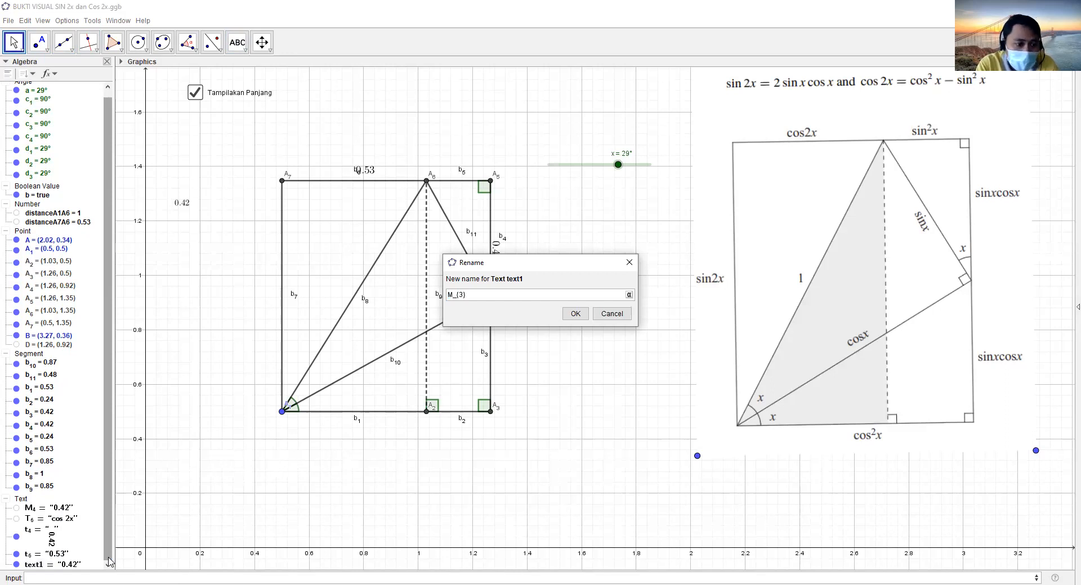
text(_{3)
key(Return)
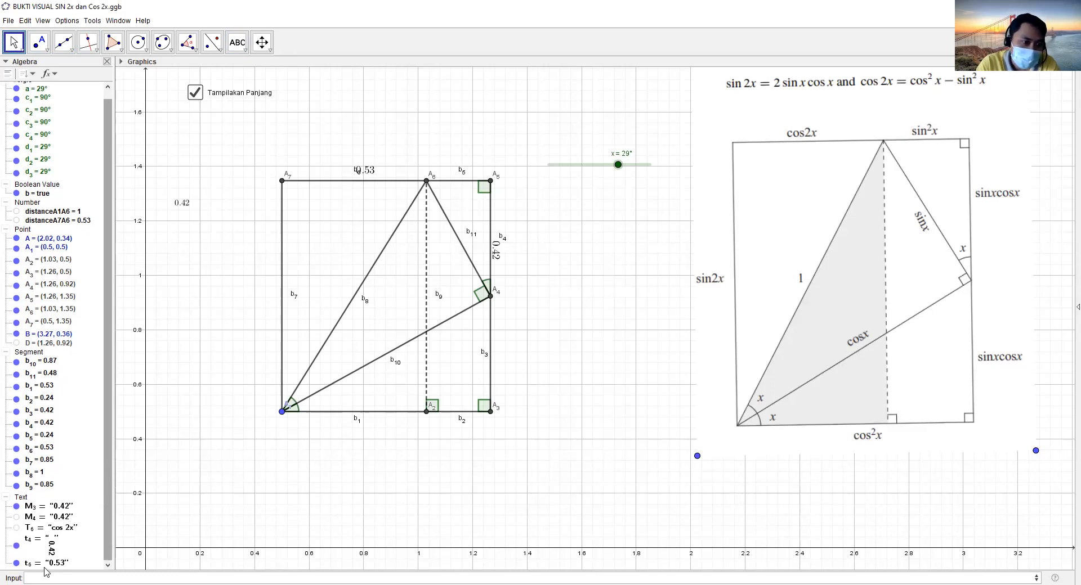
click(16, 506)
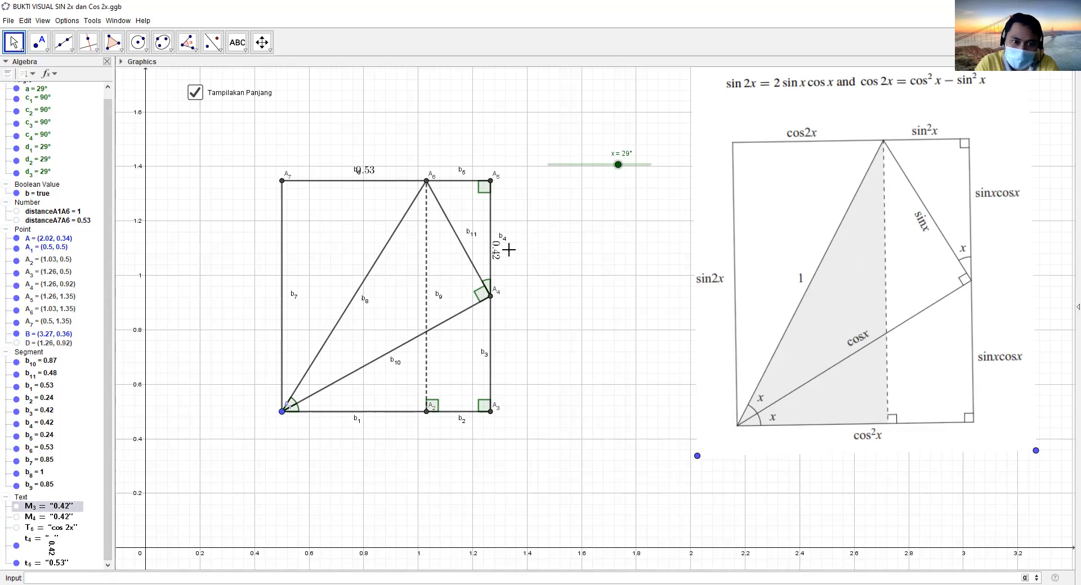
text(t)
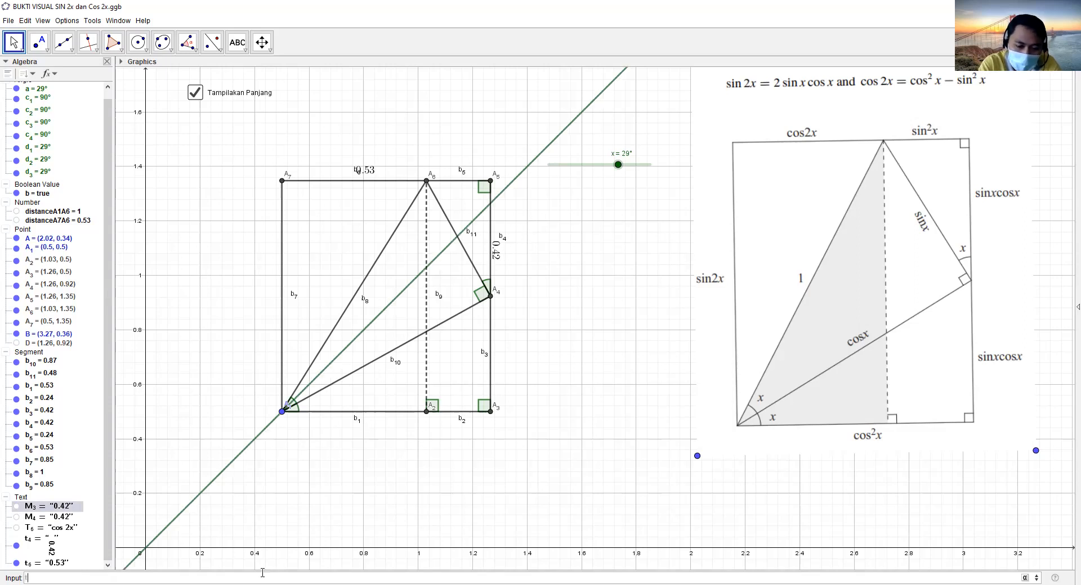
text(_{3})
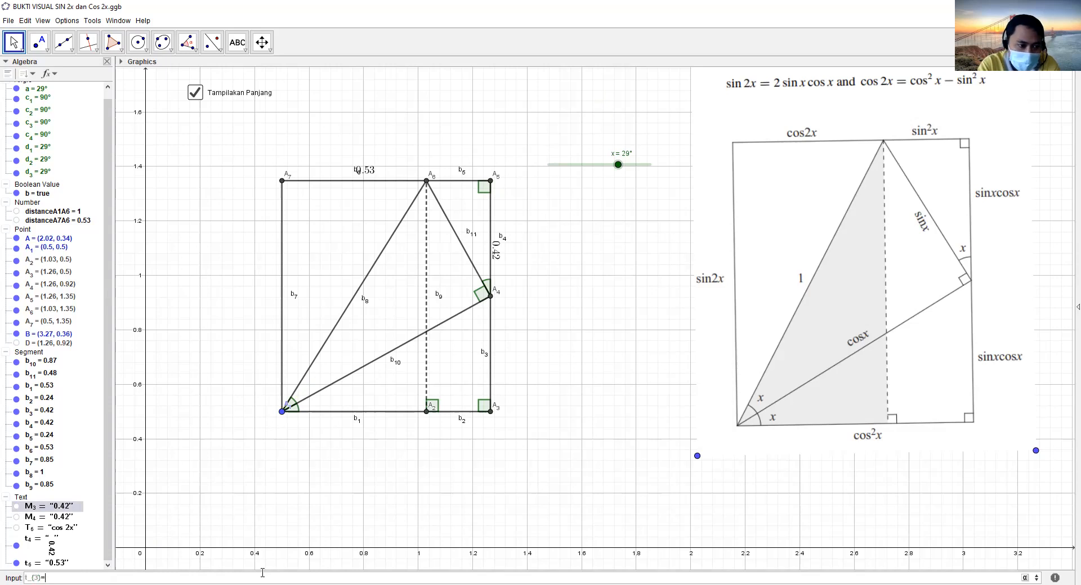
text(=rotate()
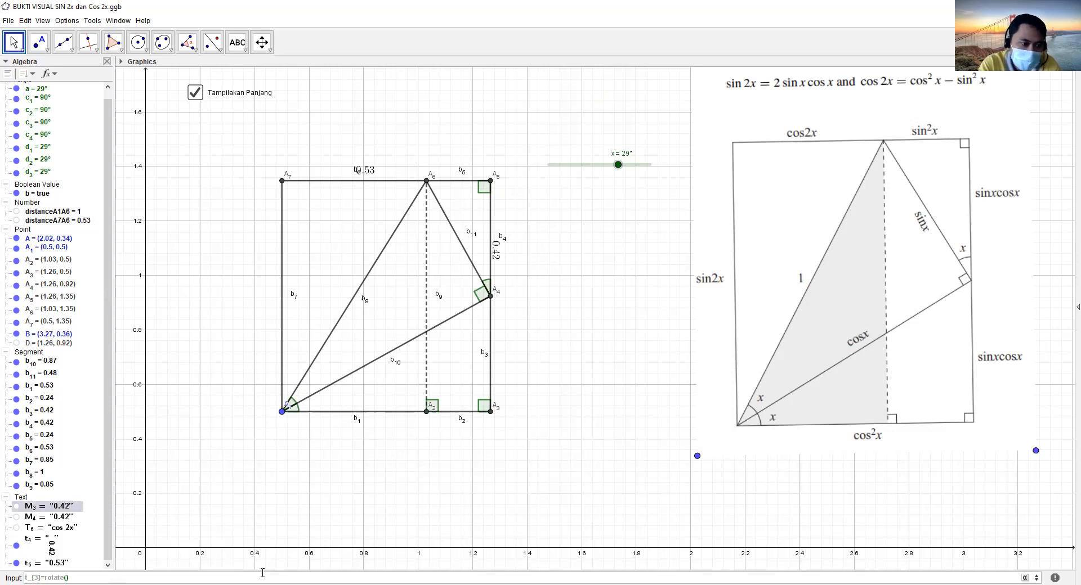
key(Escape)
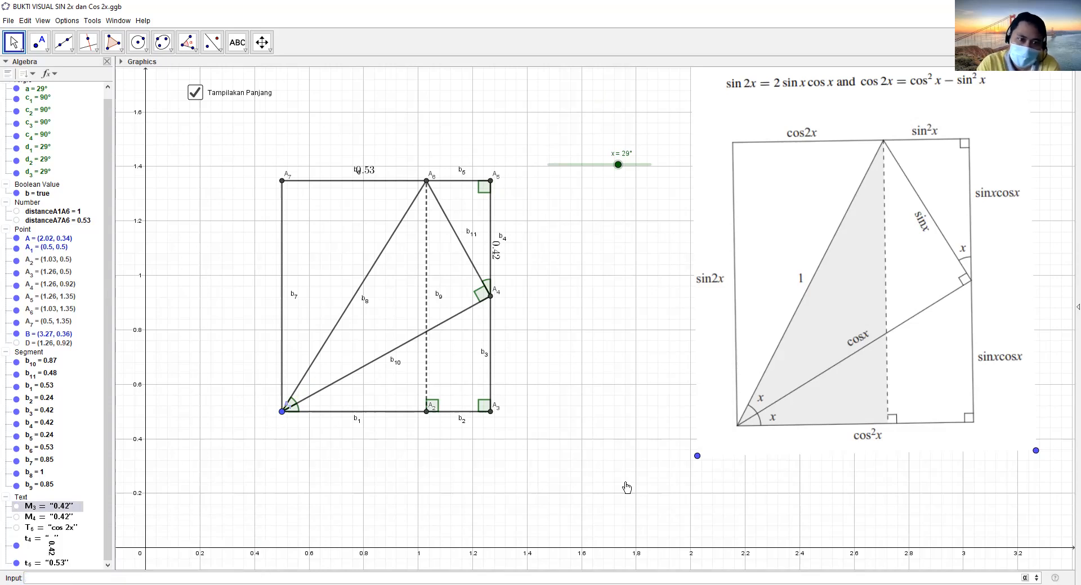
key(Escape)
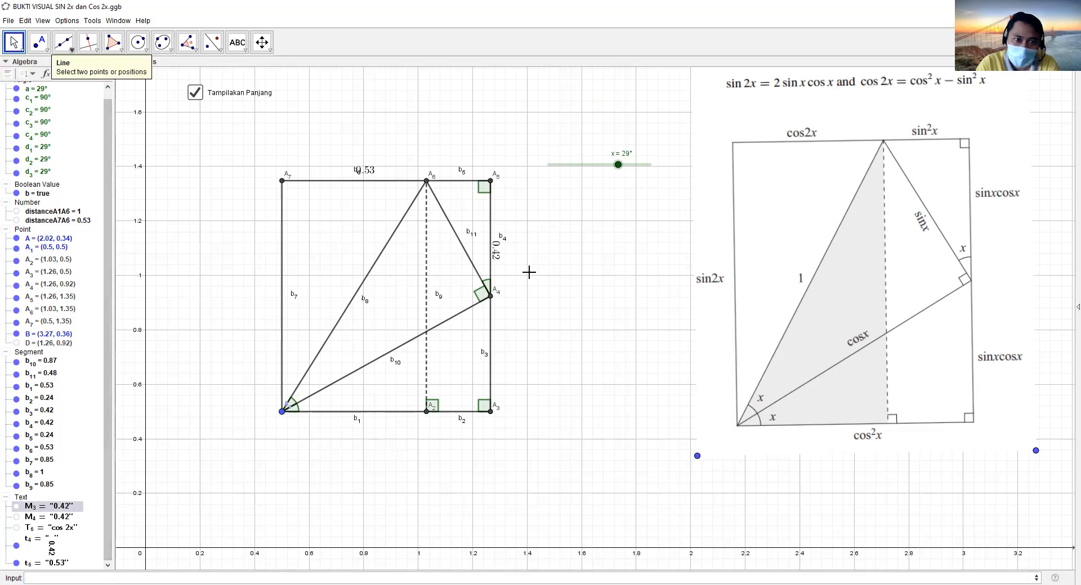
- Reuse the definition of text t_{4} to create a rotated text t_{3}=RotateText(M_{3}, 270°)
click(498, 257)
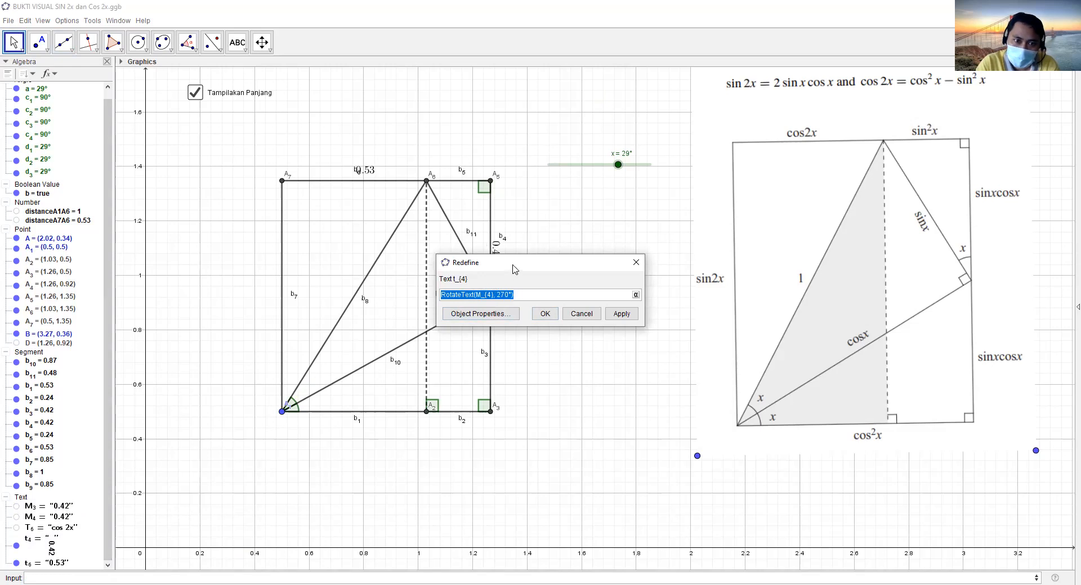
drag(513, 262, 496, 330)
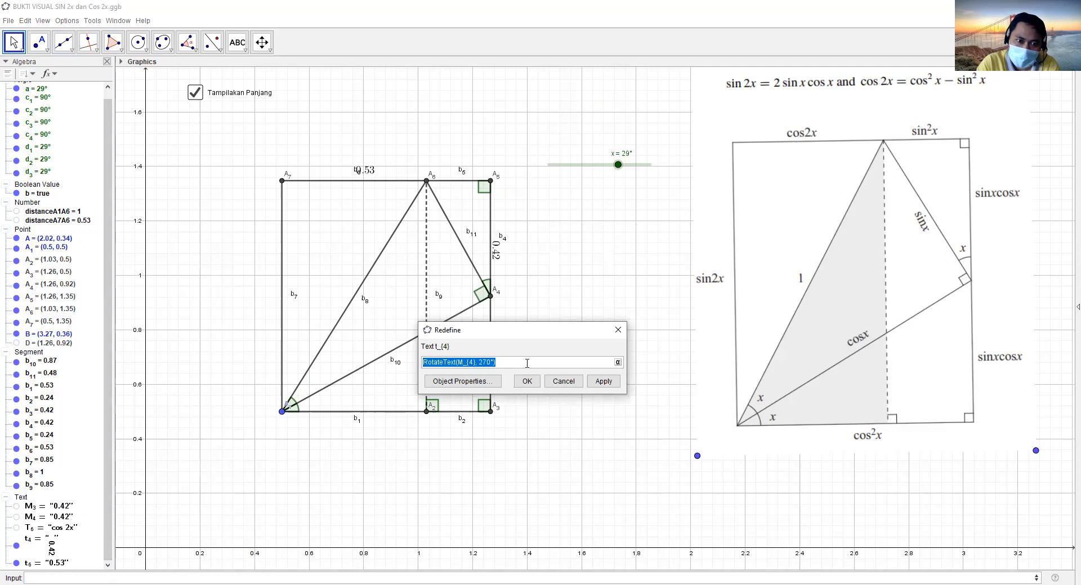
click(527, 383)
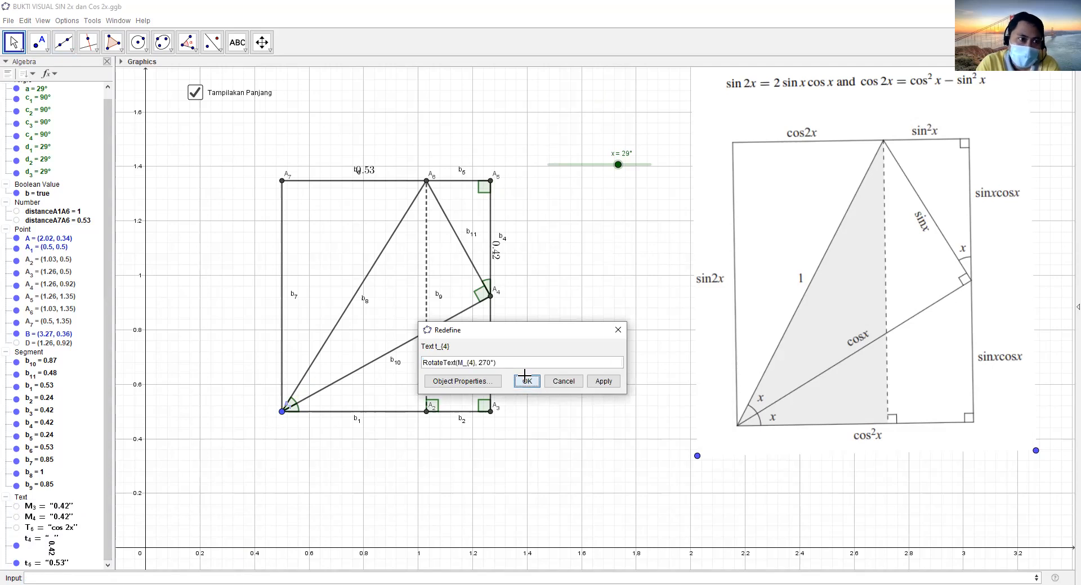
text(t_{3}=)
text(RotateText(M_{4}, 270°))
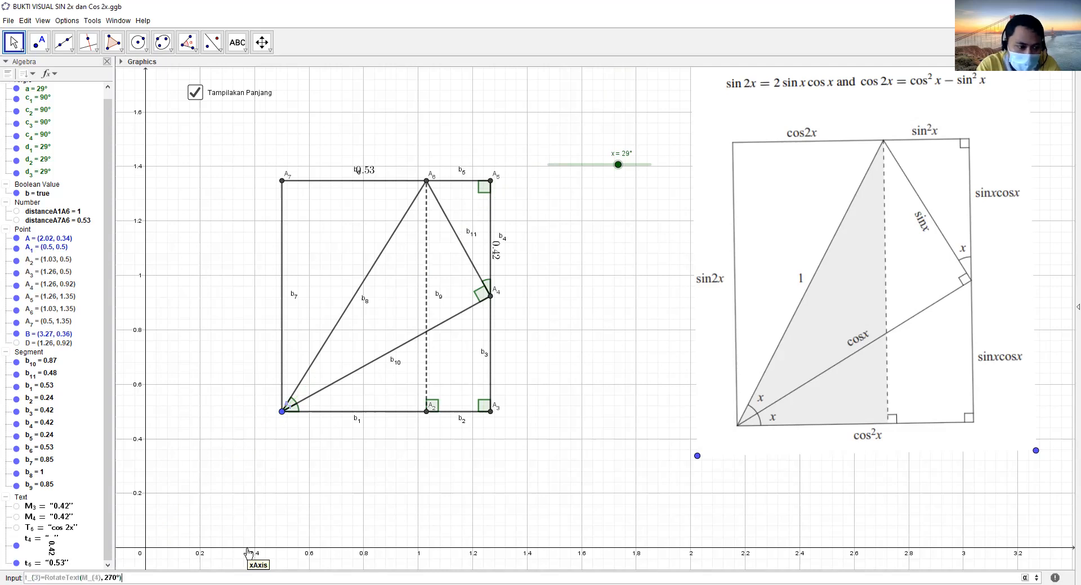
key(BackSpace)
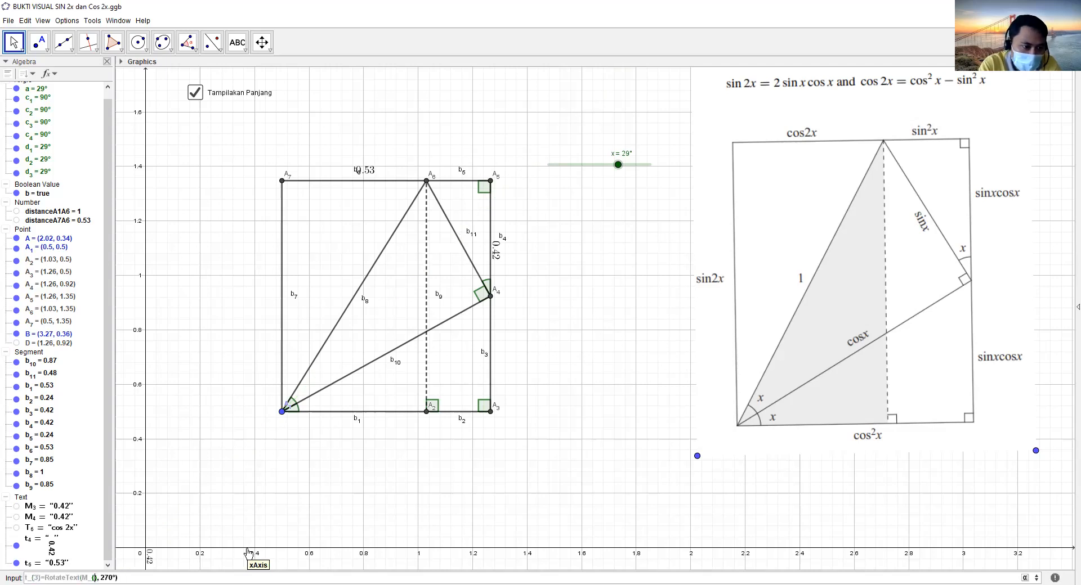
text(3)
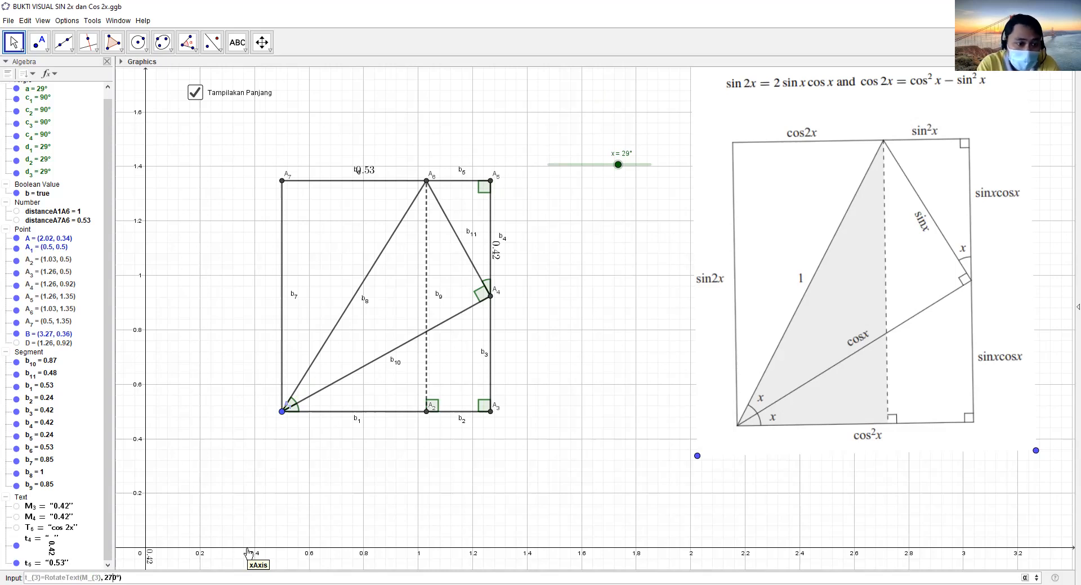
key(Return)
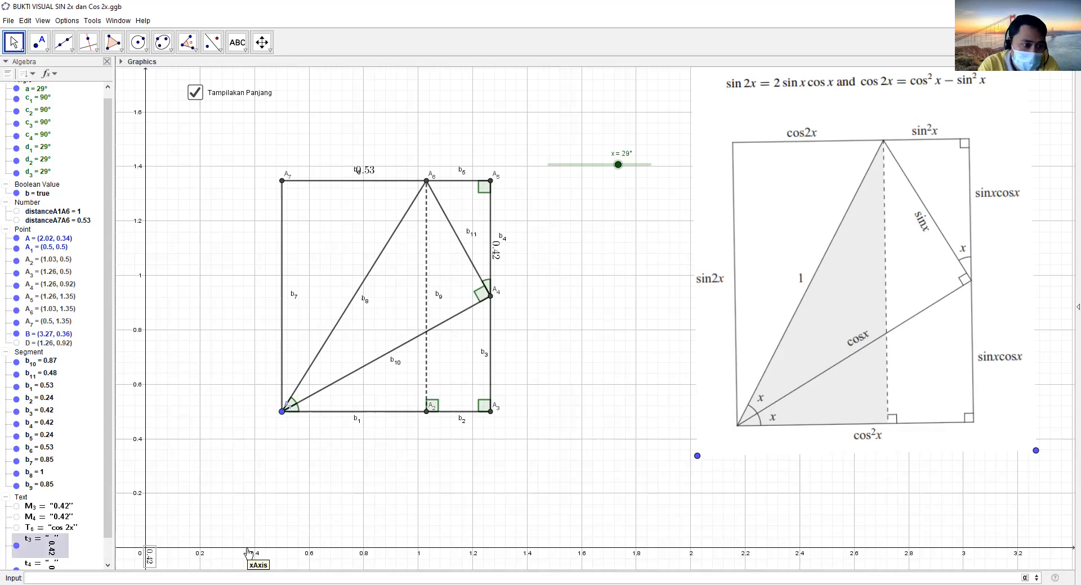
- Set the starting point of text t_{3} to Midpoint(A_{4}, A_{3}), adapting the starting point used by text t_{4}
drag(153, 560, 318, 475)
right_click(318, 474)
click(367, 571)
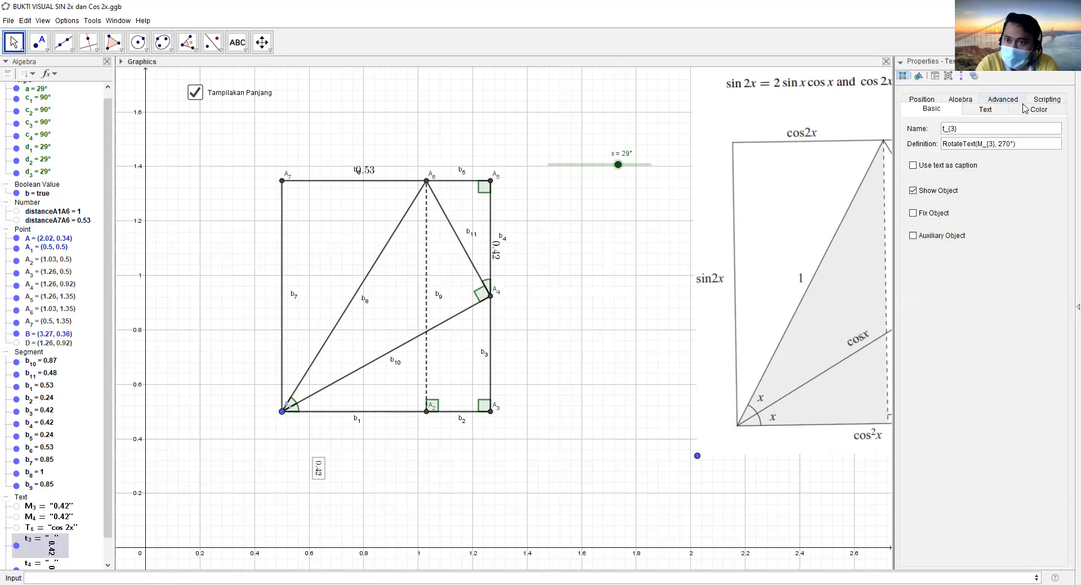
click(495, 256)
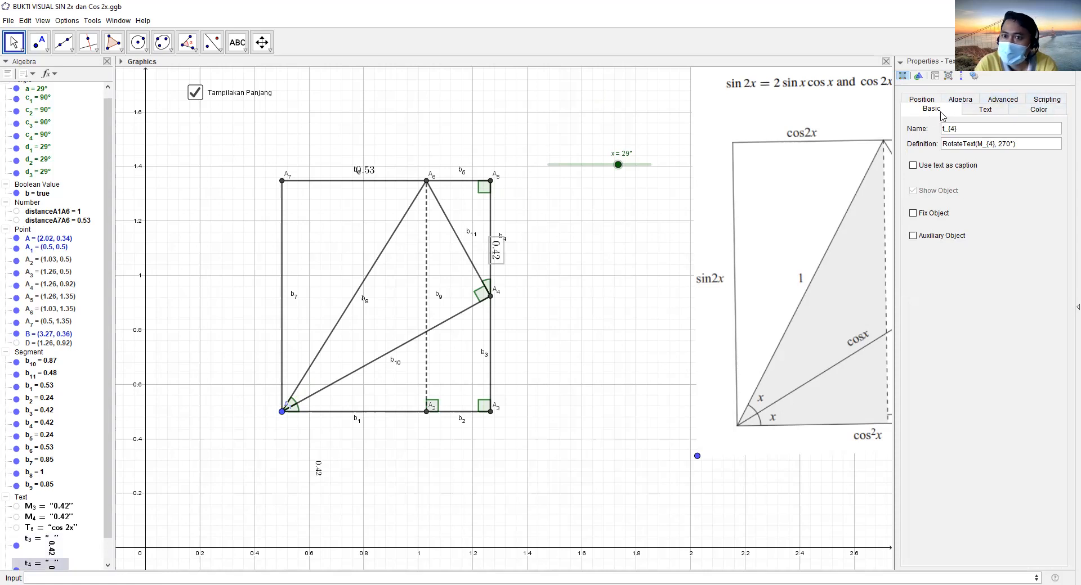
click(921, 101)
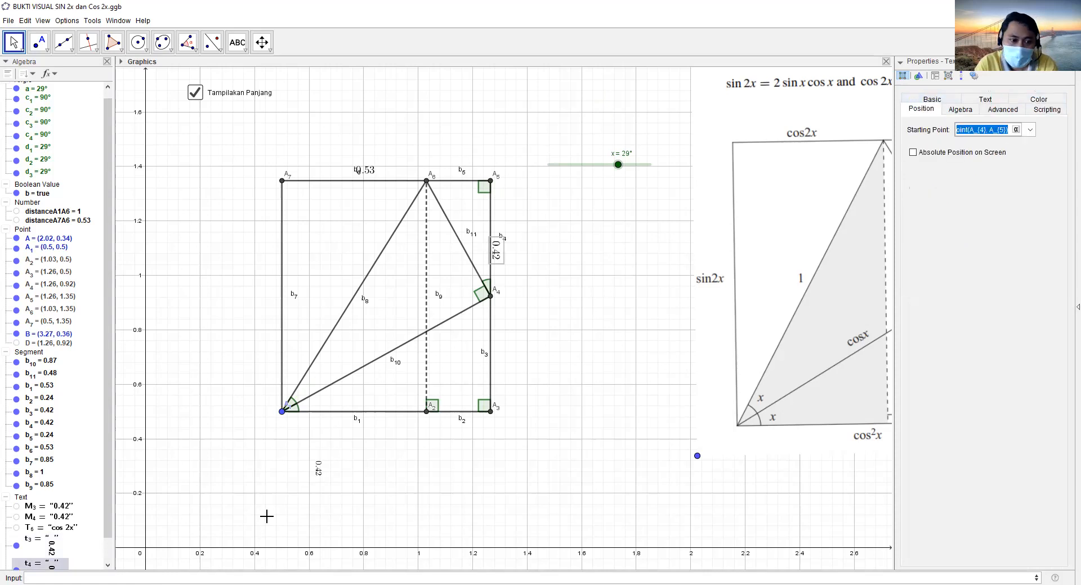
click(318, 470)
triple_click(991, 131)
text(Midpoint(A_{4}, A_{5}))
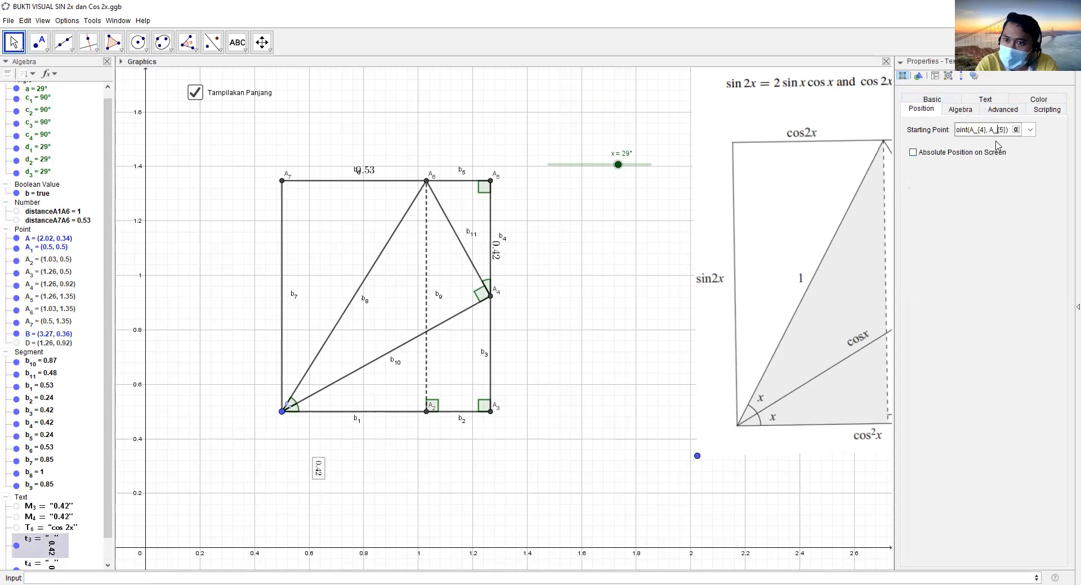
key(Return)
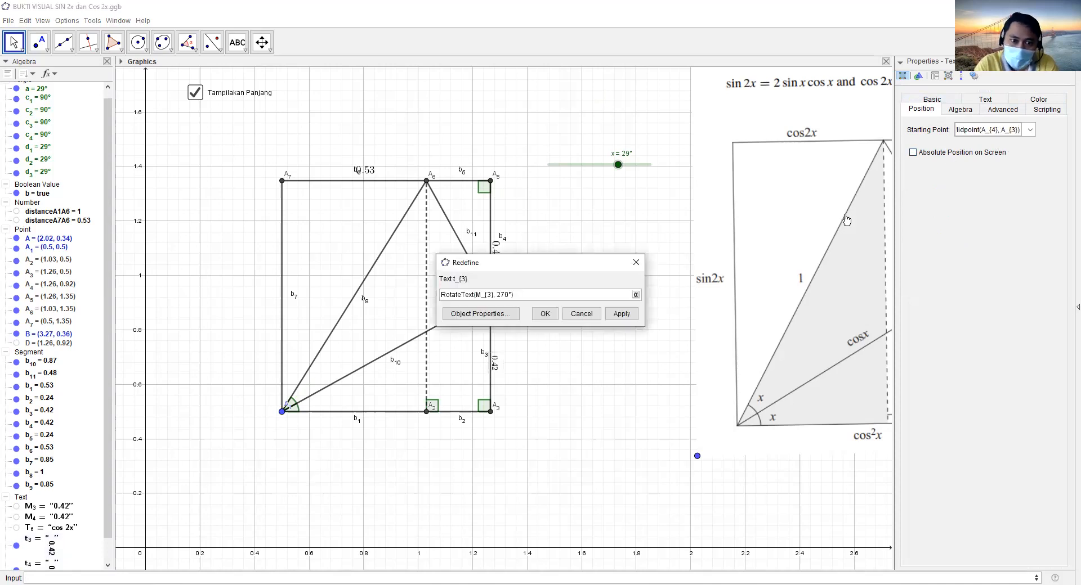
click(546, 313)
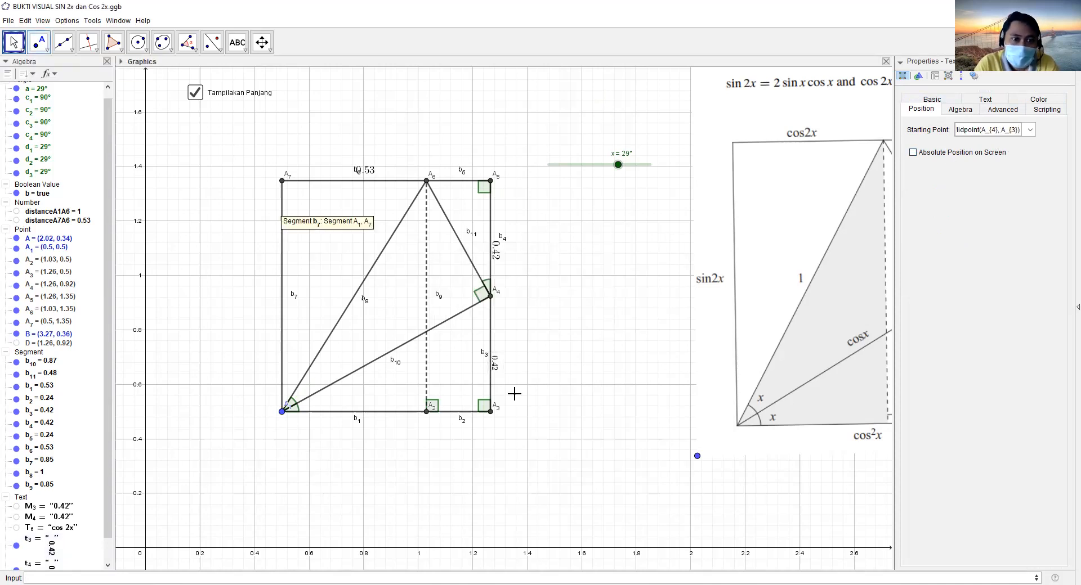
- Set the font size of text t_{3} to Medium
click(495, 365)
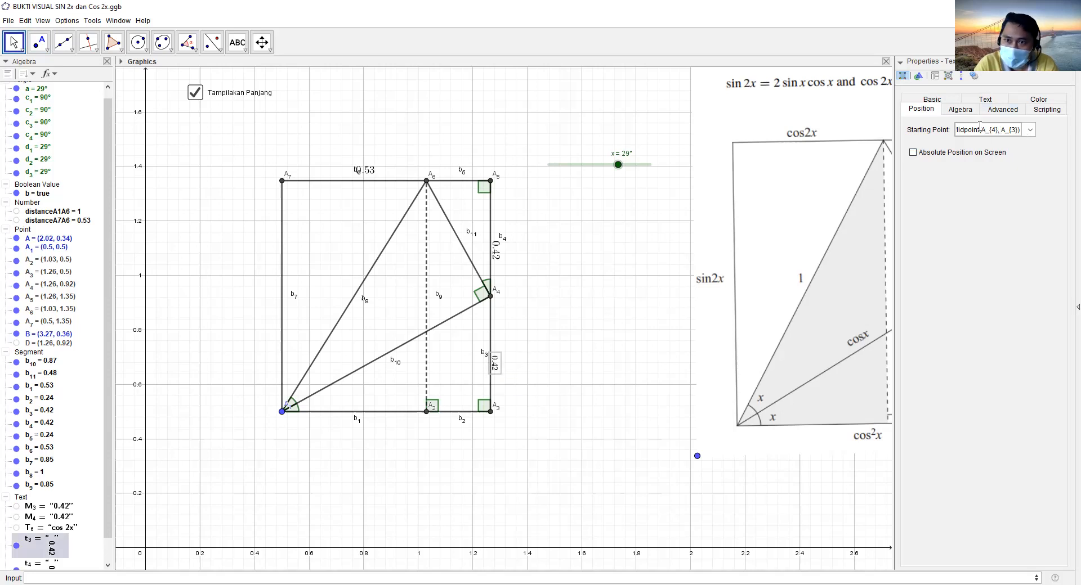
click(985, 103)
click(975, 127)
click(974, 173)
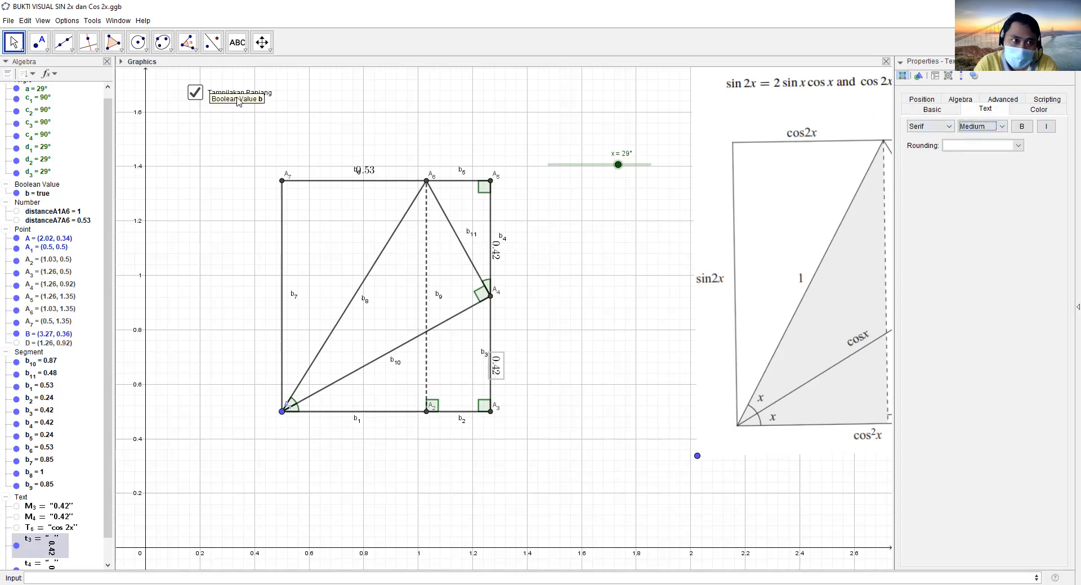
- Give text t_{3} a show condition based on b and test it with the "Tampilakan Panjang" check box
click(987, 102)
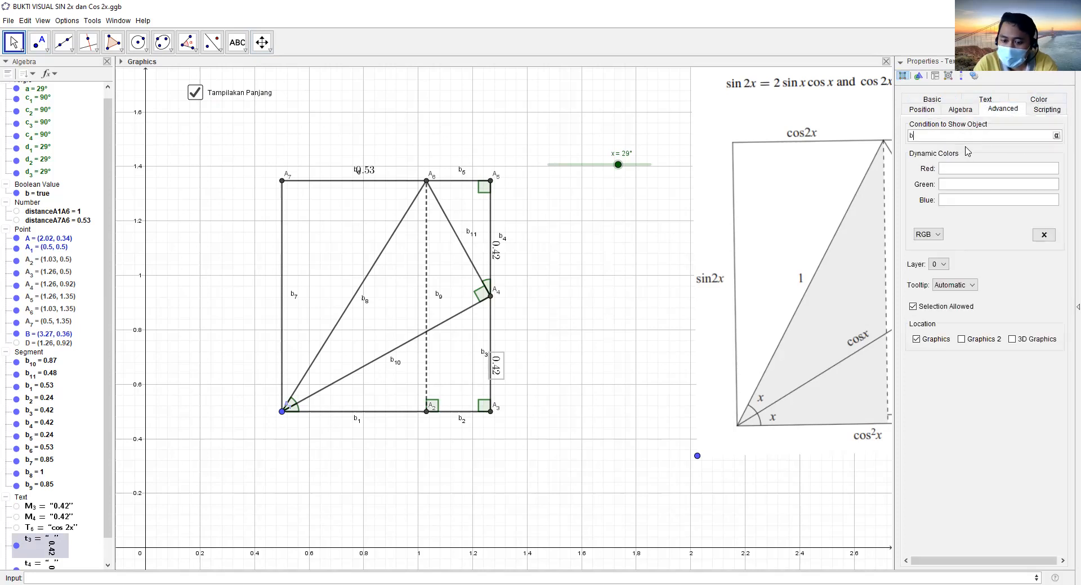
click(1065, 71)
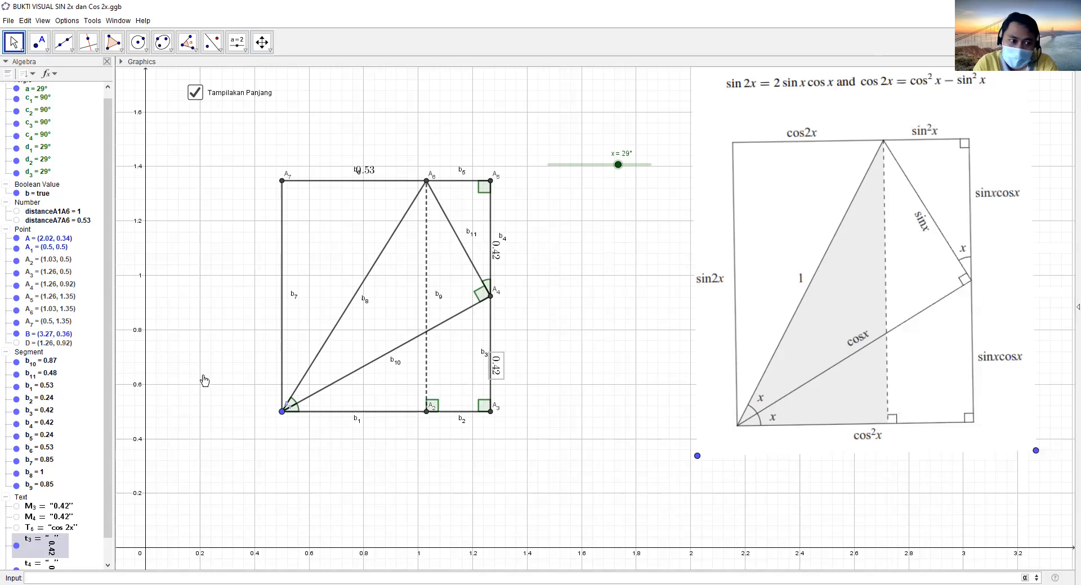
click(196, 93)
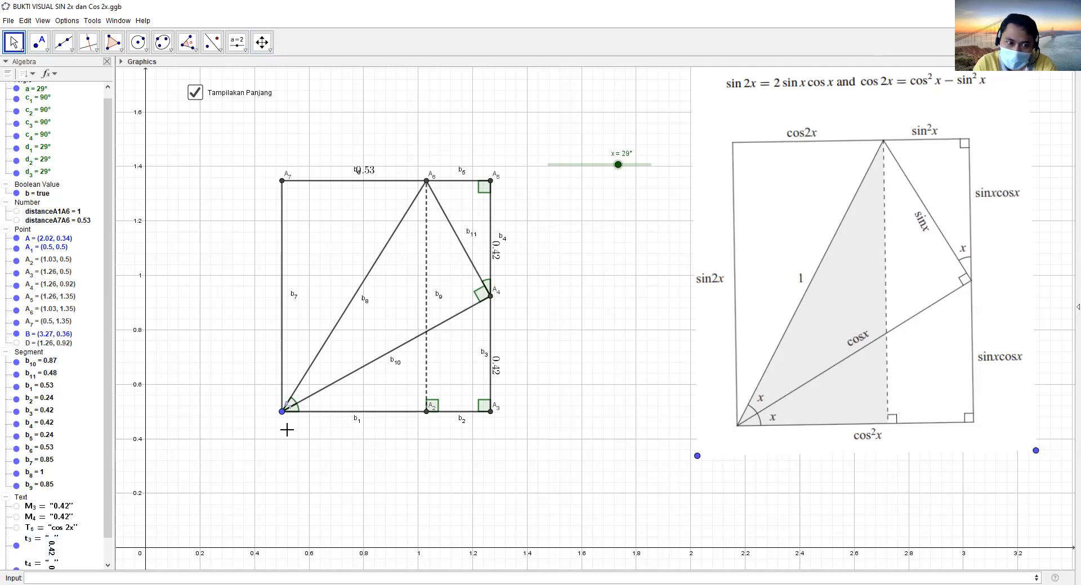
- Insert a LaTeX text linked to the length of segment b_{10} in the empty area beside segment b_{7}, outside the rectangle
click(237, 42)
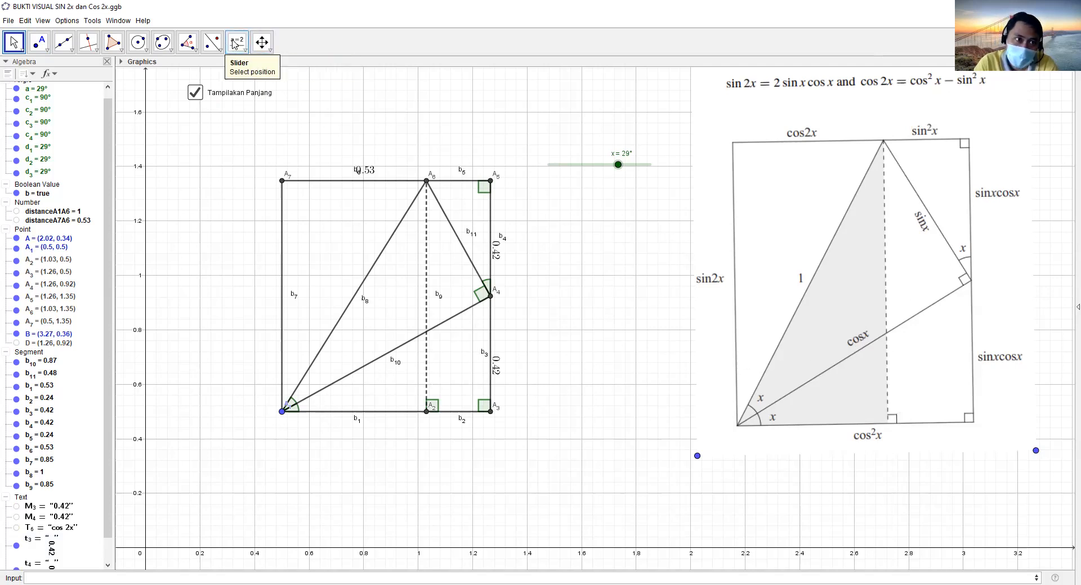
click(237, 42)
click(242, 84)
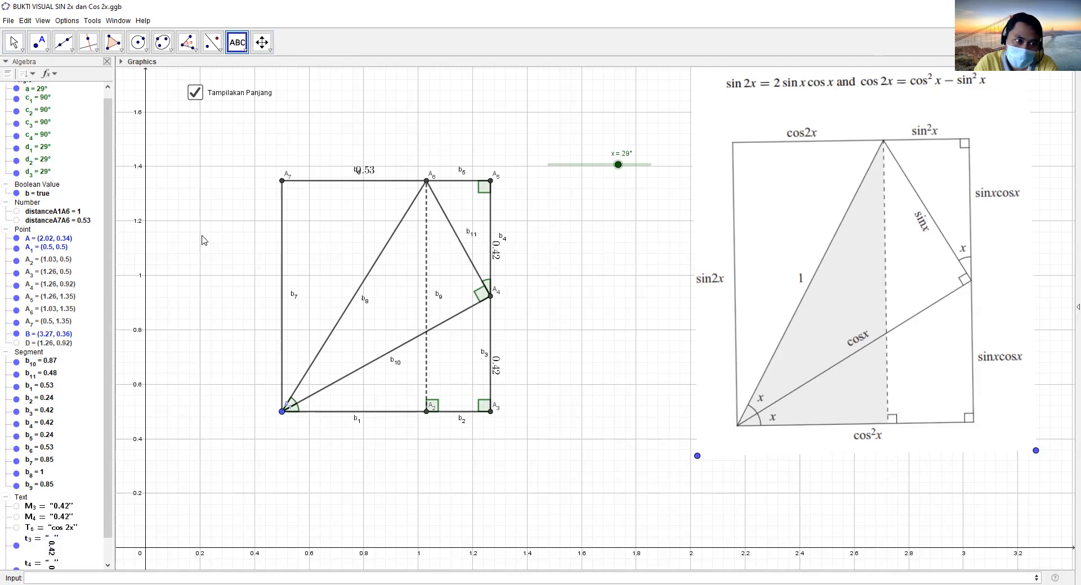
click(204, 241)
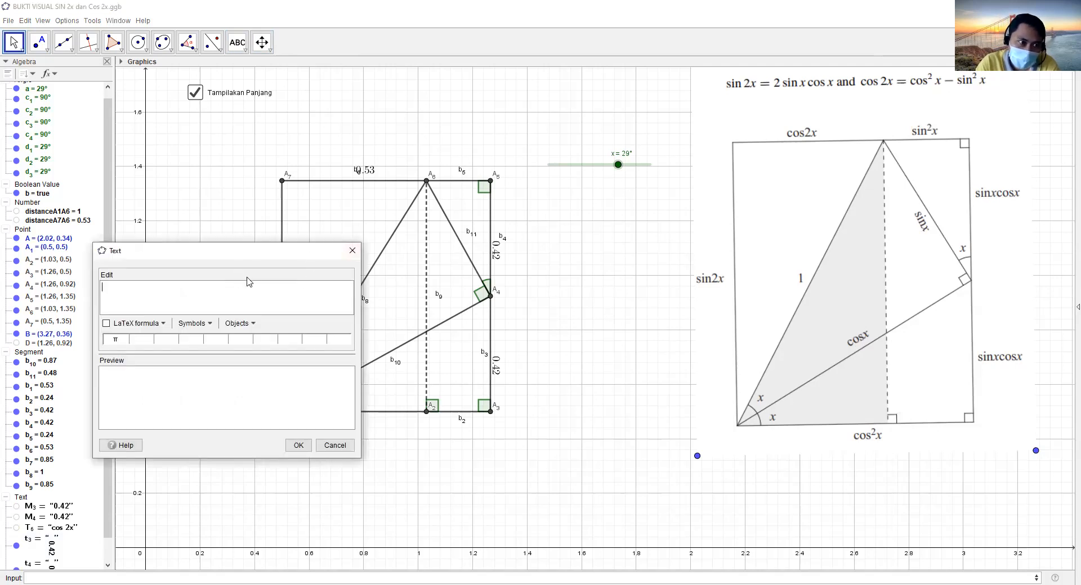
click(248, 324)
scroll(261, 394, down, 3)
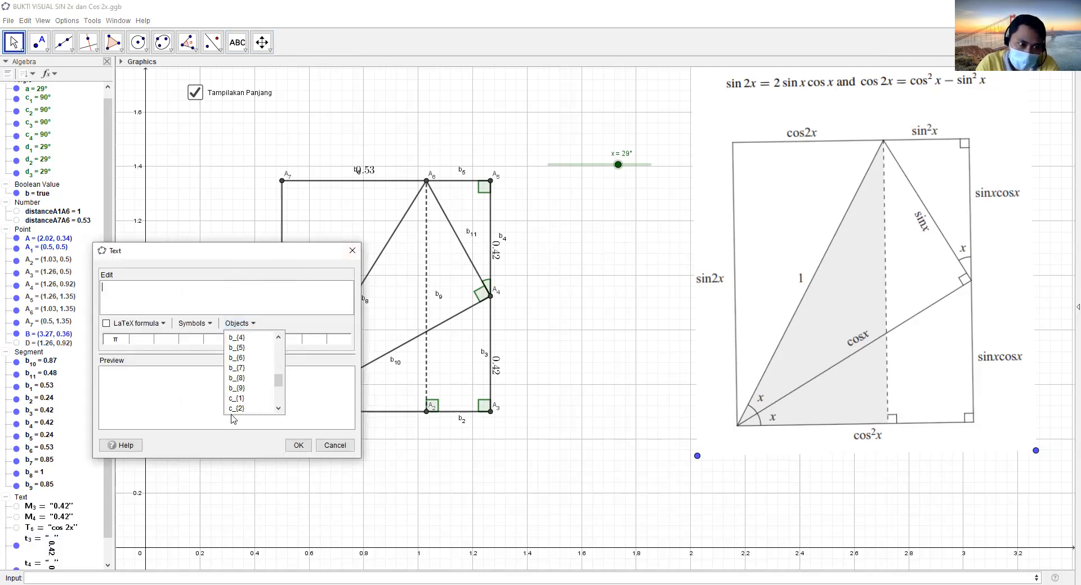
click(232, 415)
click(258, 324)
scroll(250, 392, up, 2)
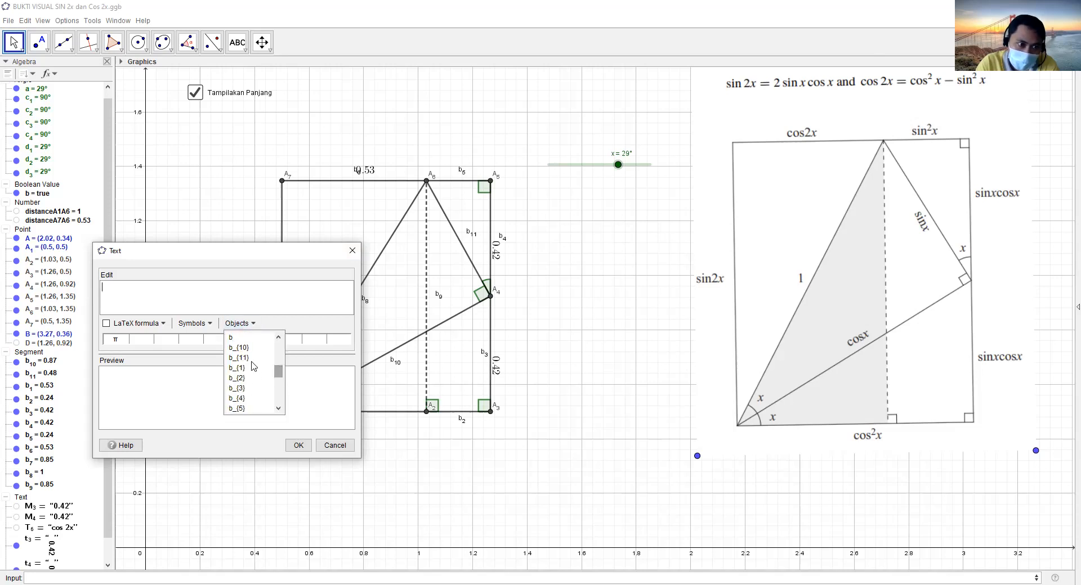
click(239, 347)
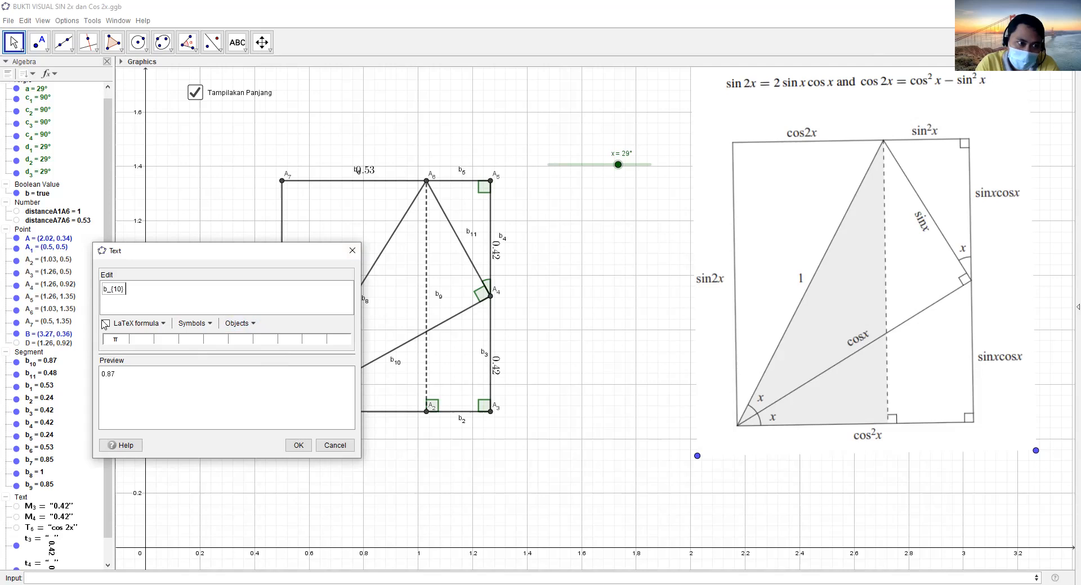
click(298, 446)
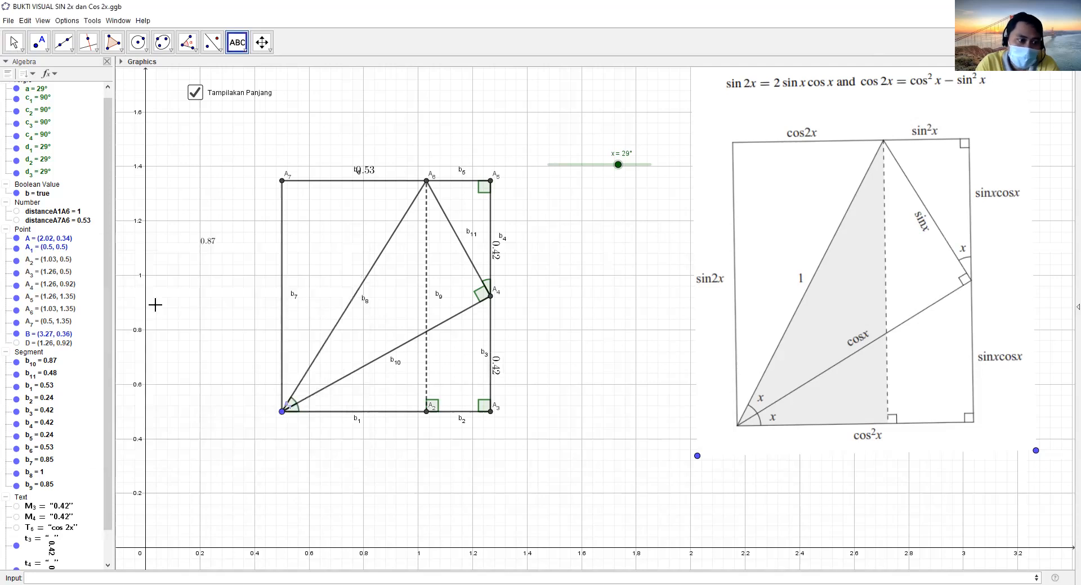
- Rename the new text linked to segment b_{10} as M_{10} and hide it in the drawing
scroll(57, 450, down, 2)
right_click(35, 564)
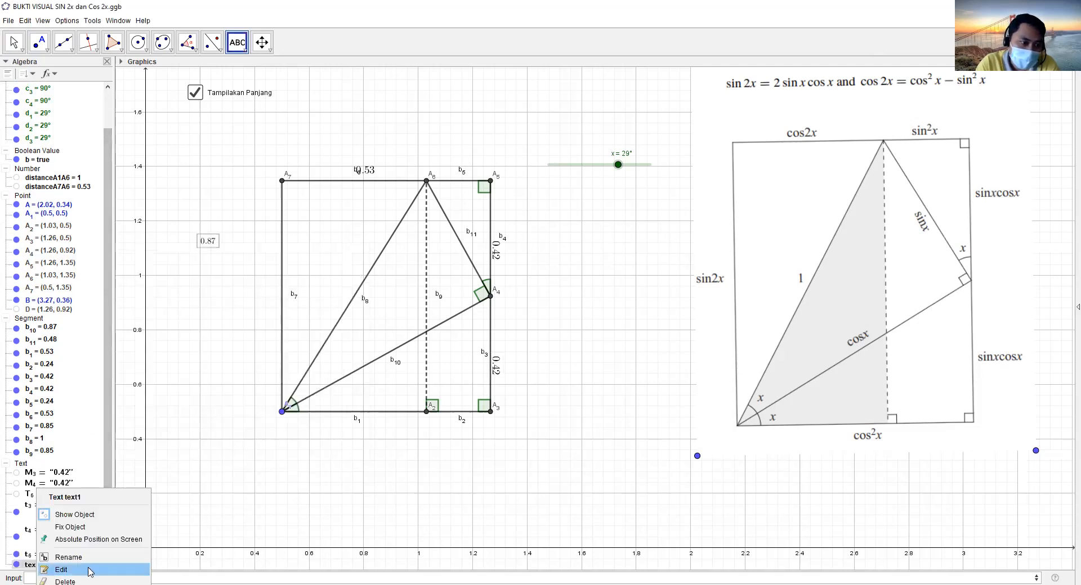
click(89, 560)
text(M)
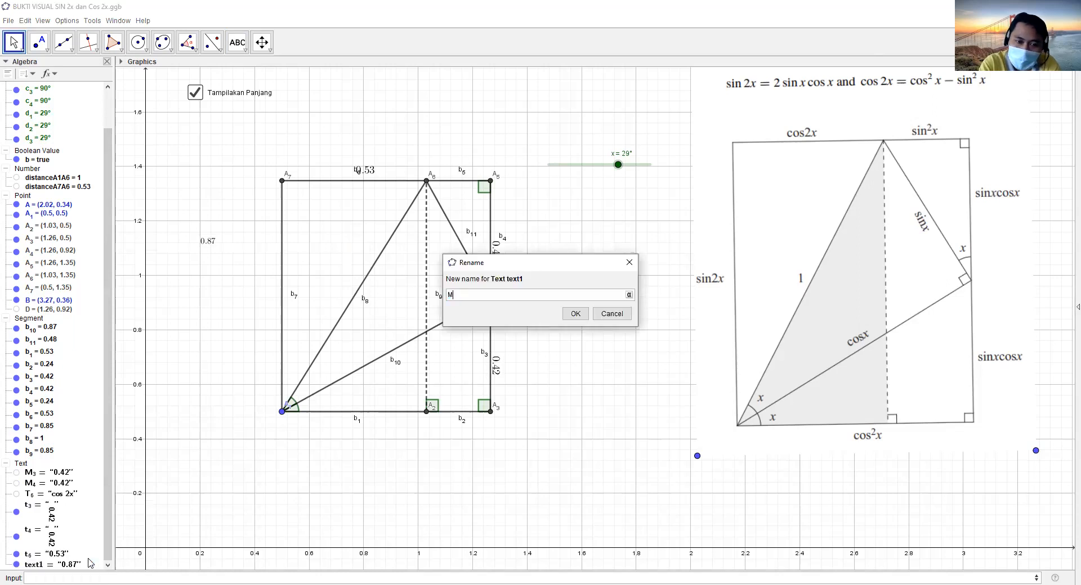
key(Return)
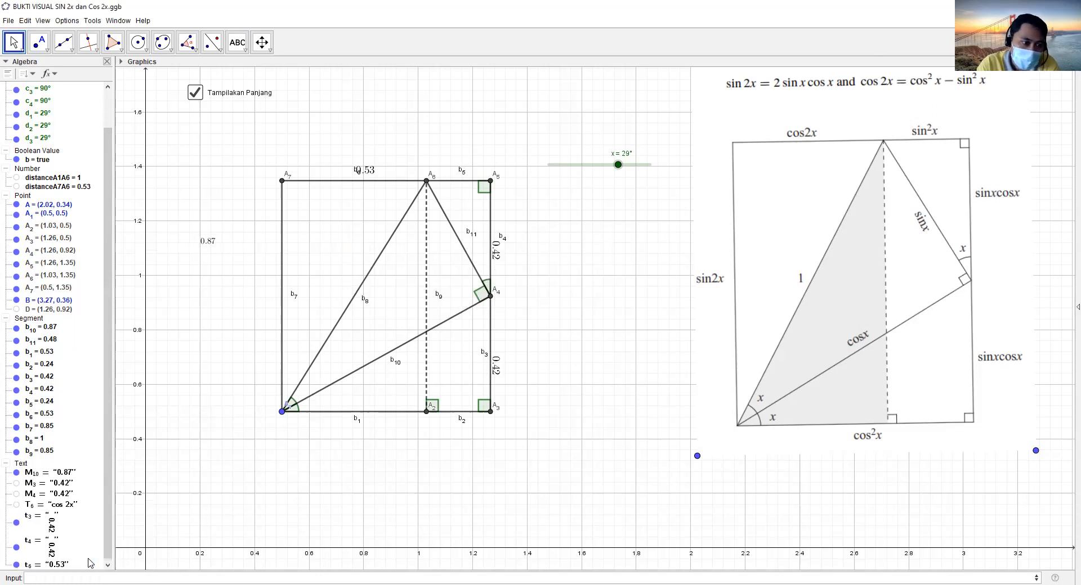
click(17, 473)
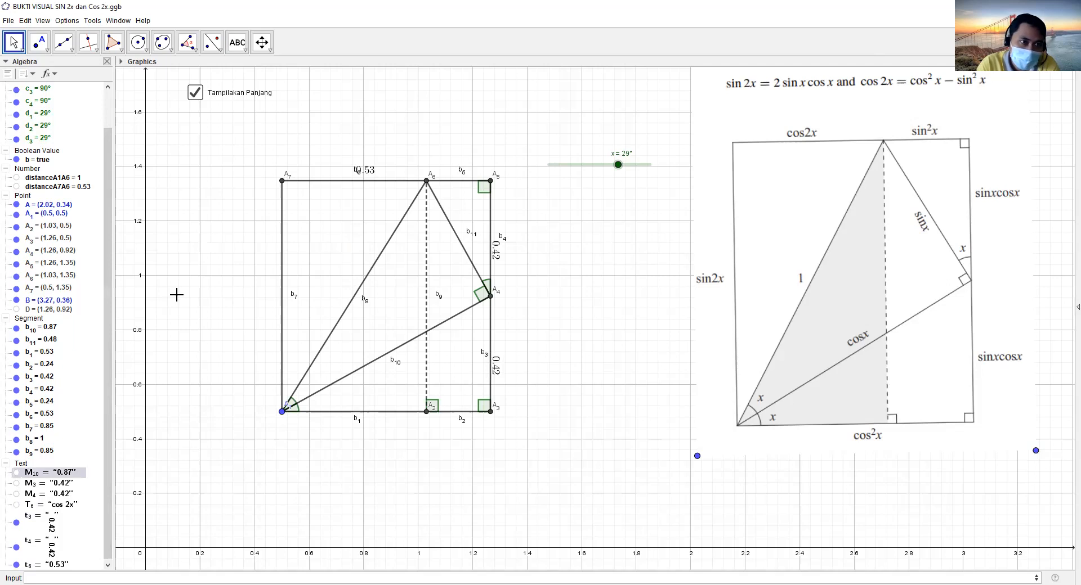
- Create the rotated text t_{10}=RotateText(M_{4}, a) and place it along segment b_{10}
click(497, 252)
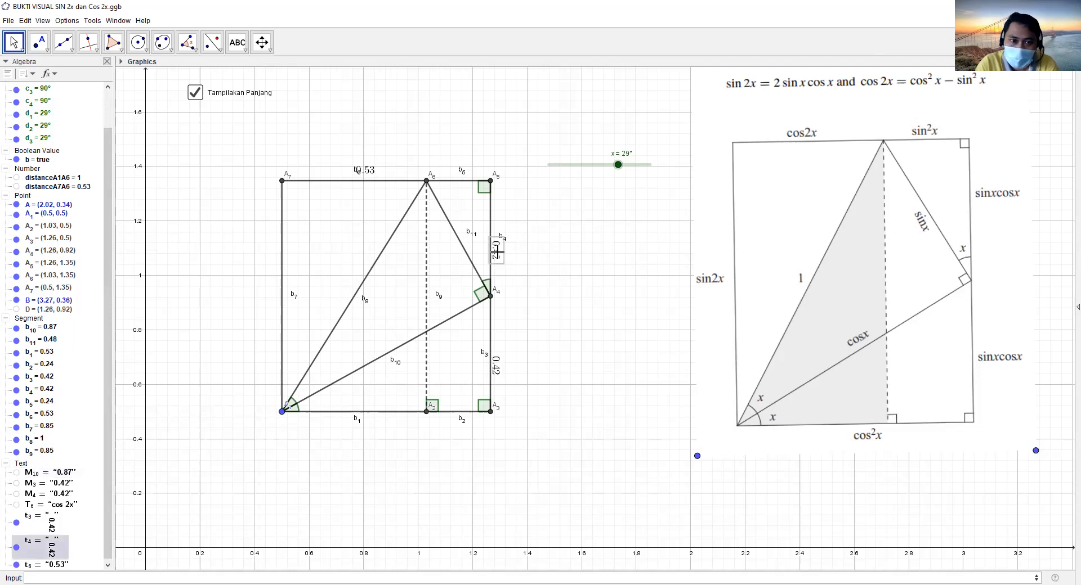
click(550, 317)
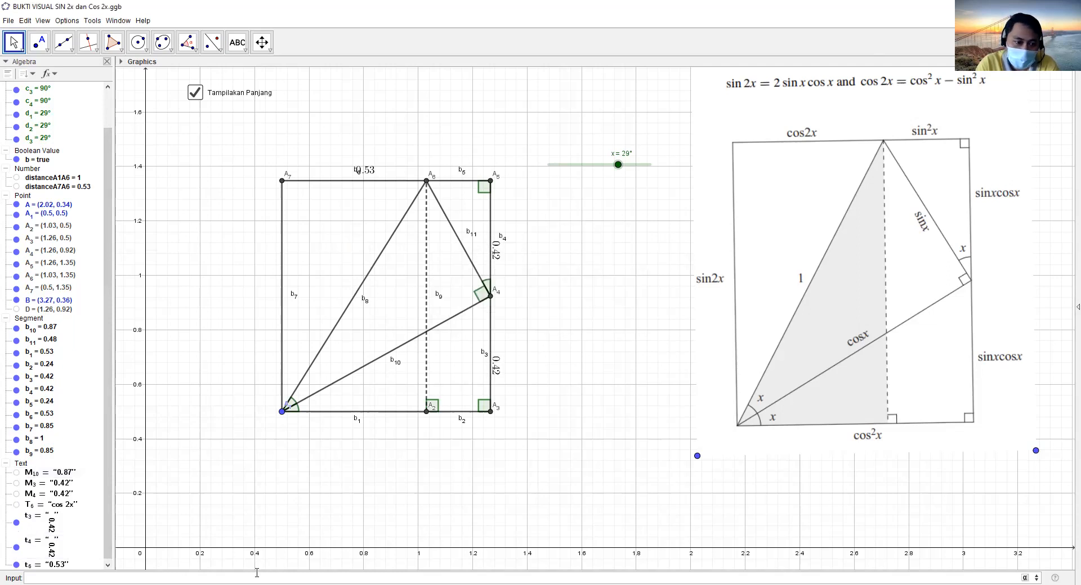
click(256, 572)
text(t_{10})
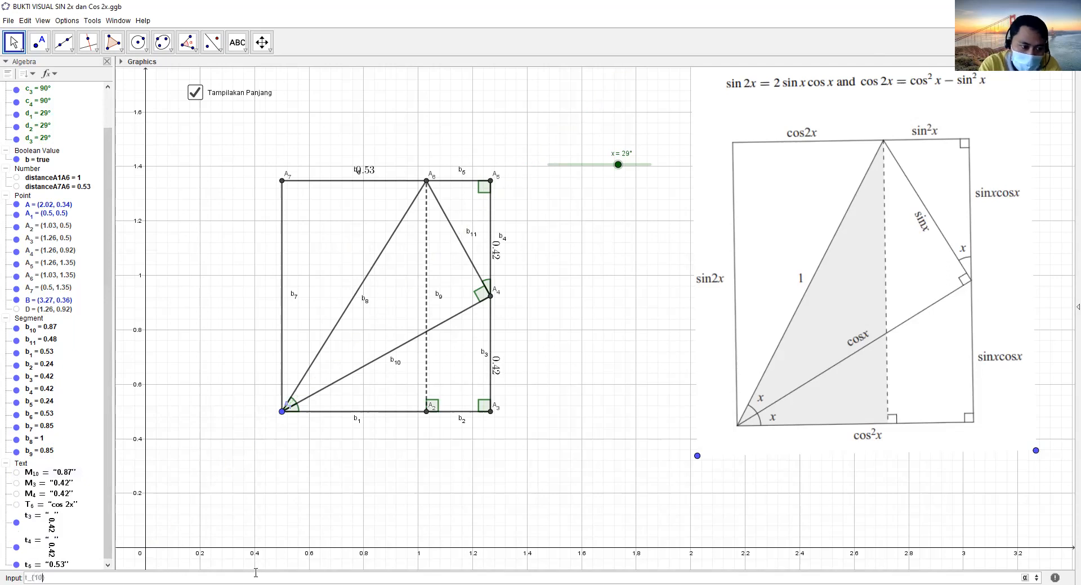
text(=)
text(RotateText(M_{4}, 270°))
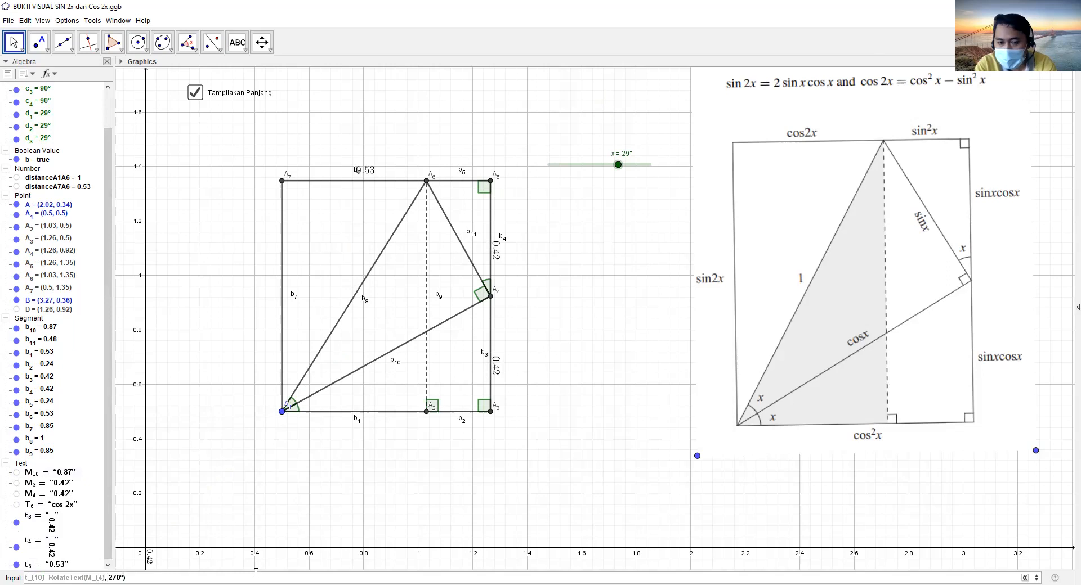
key(BackSpace)
key(BackSpace)
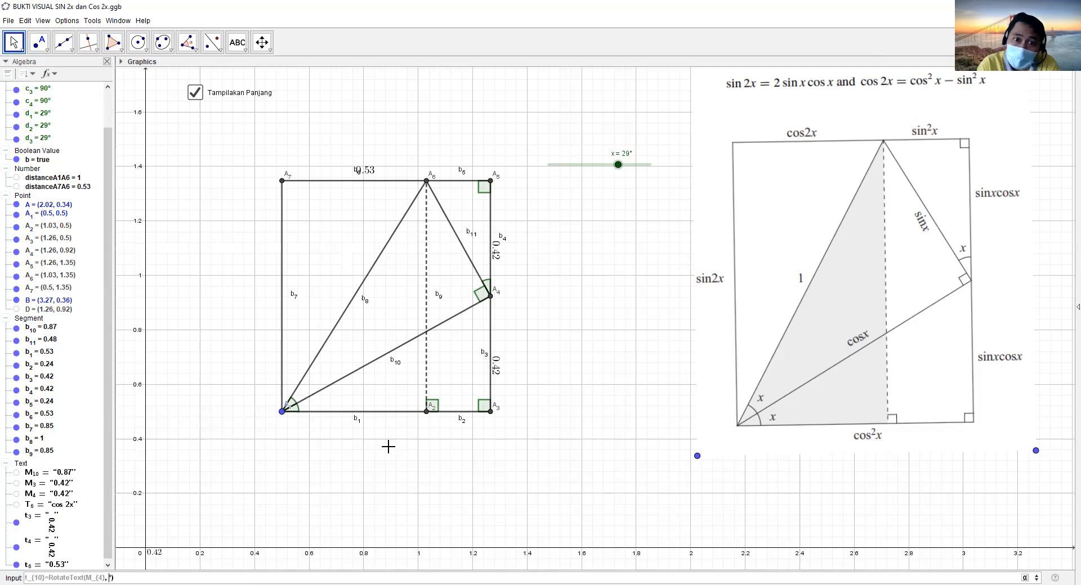
text(a)
key(Delete)
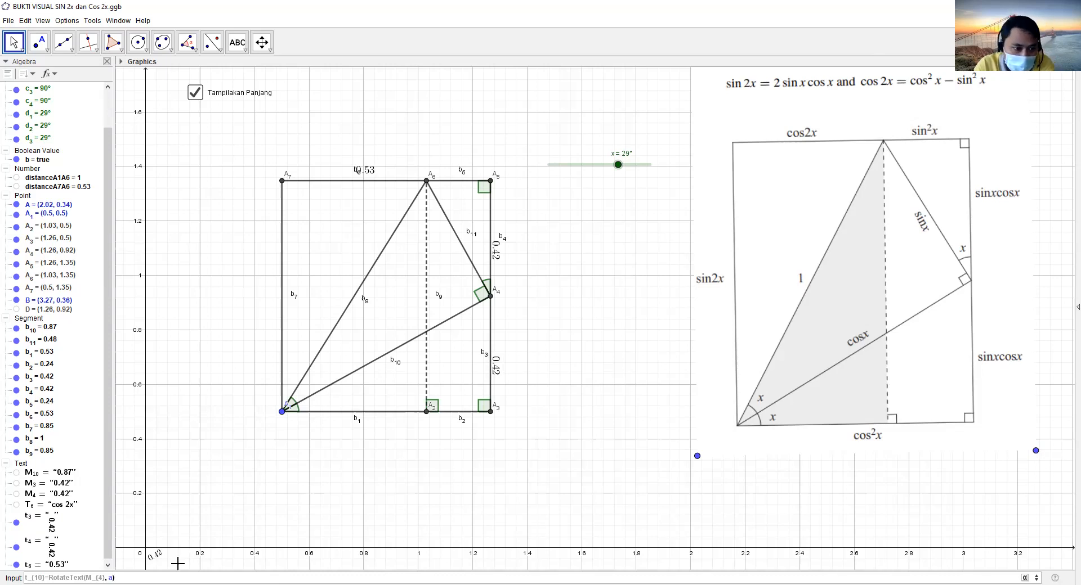
key(Return)
drag(159, 560, 401, 343)
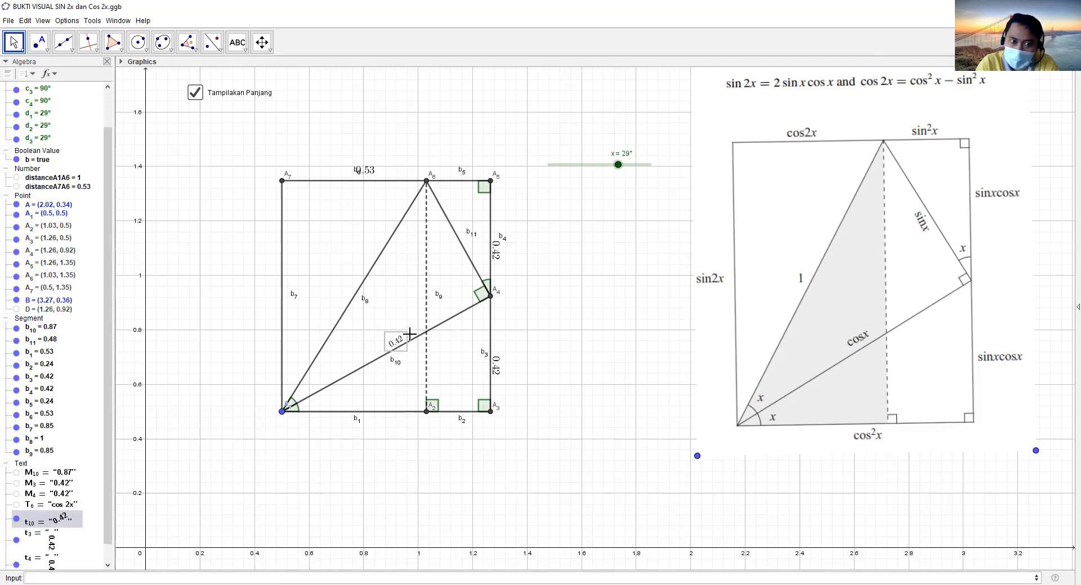
drag(390, 352, 384, 351)
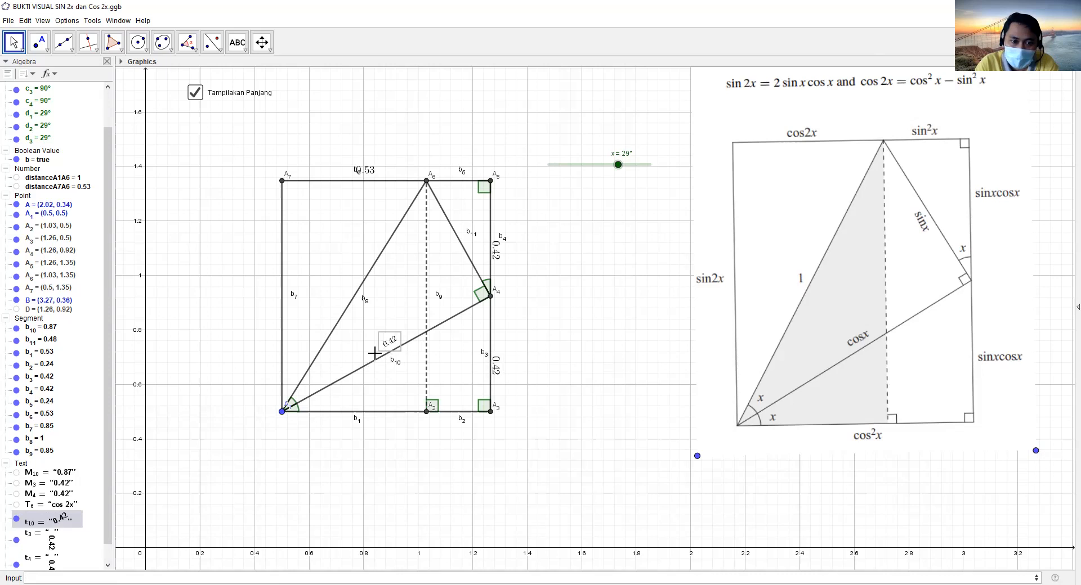
- Set the starting point of text t_{10} to Midpoint(A_{4}, A_{1}), adapting the starting point used by text t_{3}
right_click(56, 523)
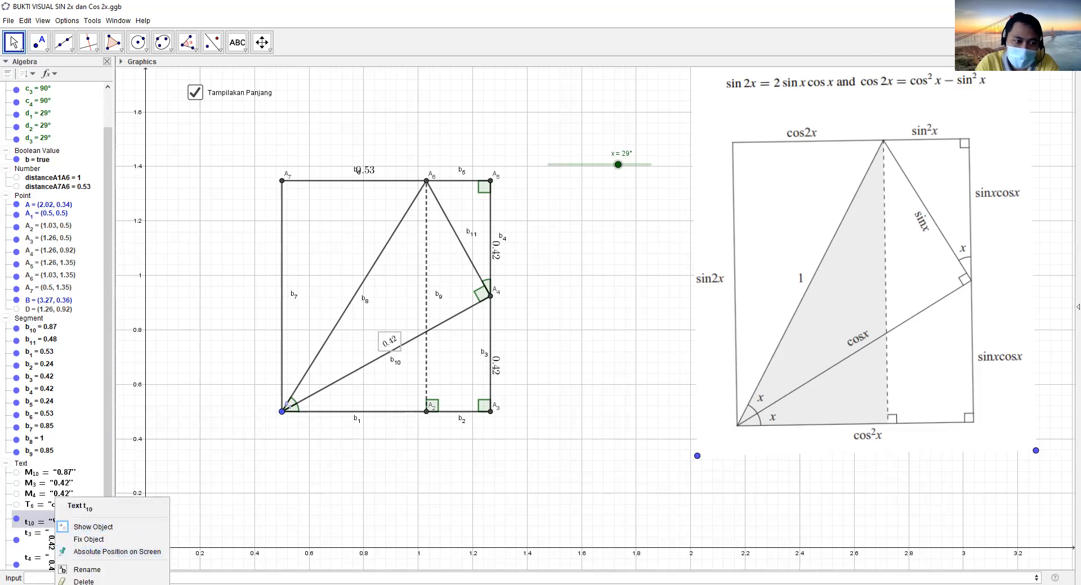
click(90, 583)
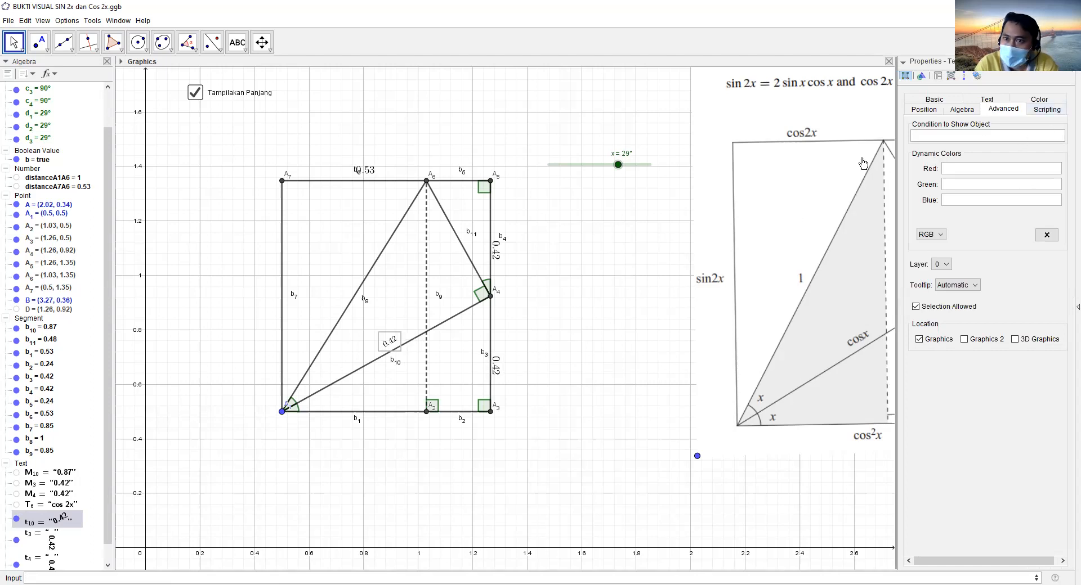
click(495, 369)
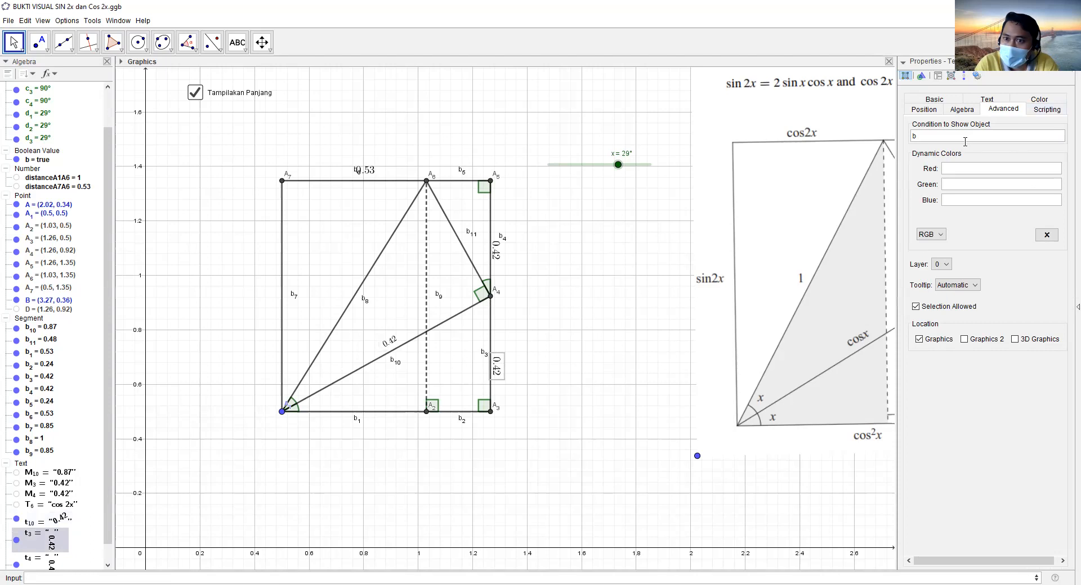
click(993, 101)
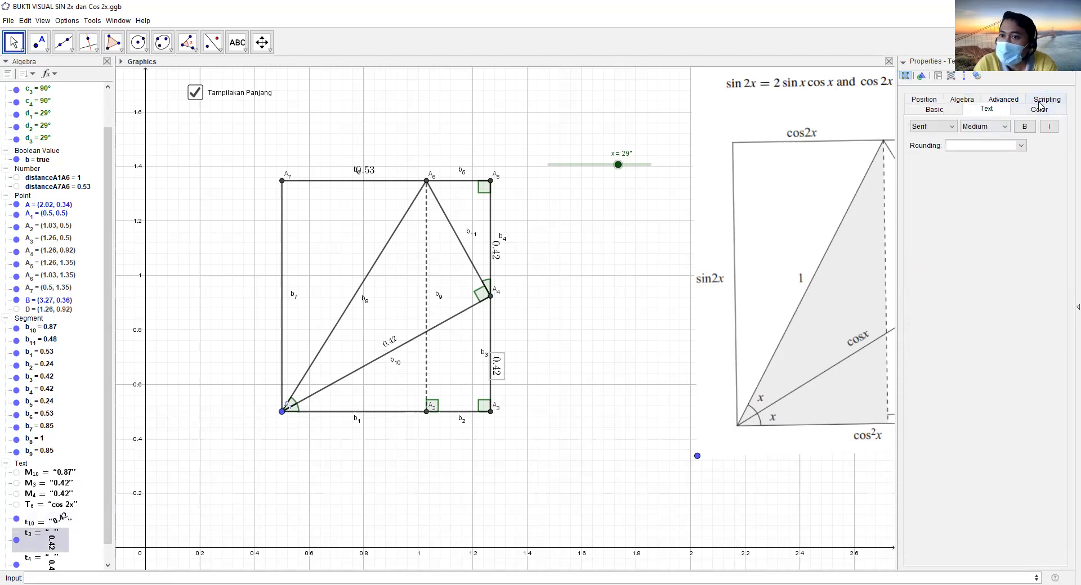
click(917, 101)
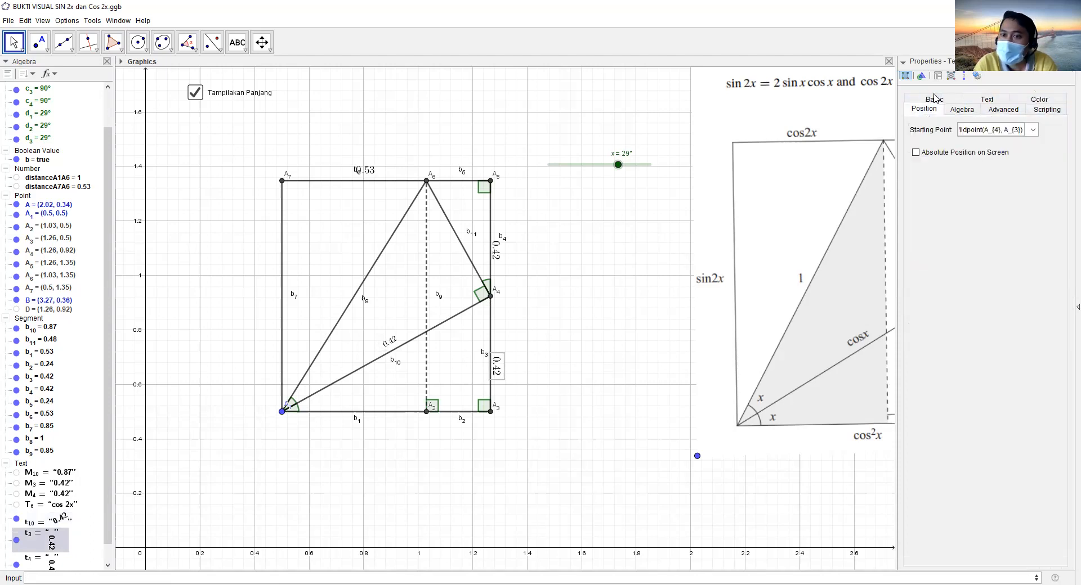
click(994, 127)
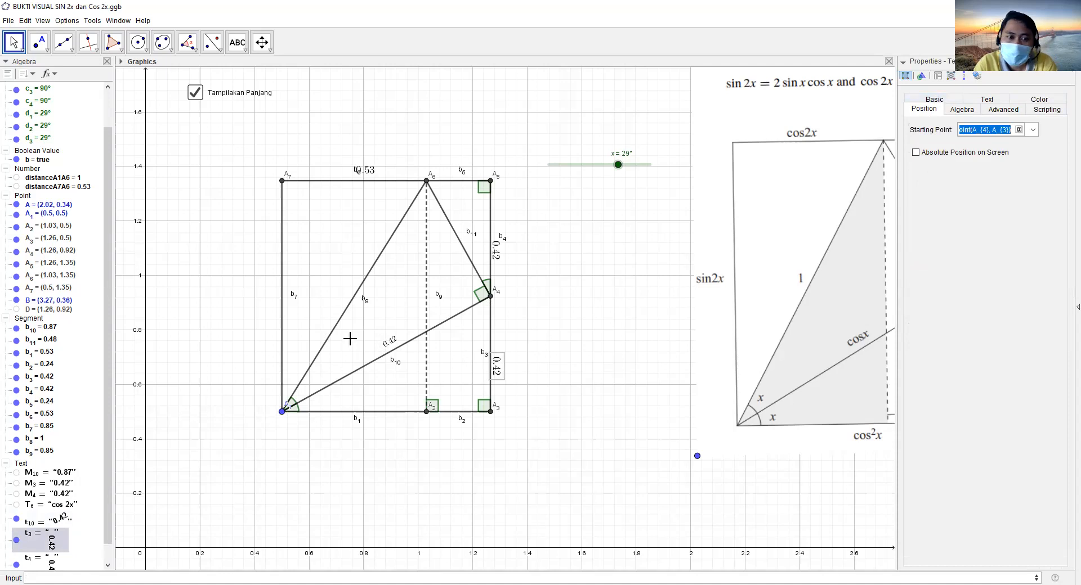
click(389, 341)
click(1010, 130)
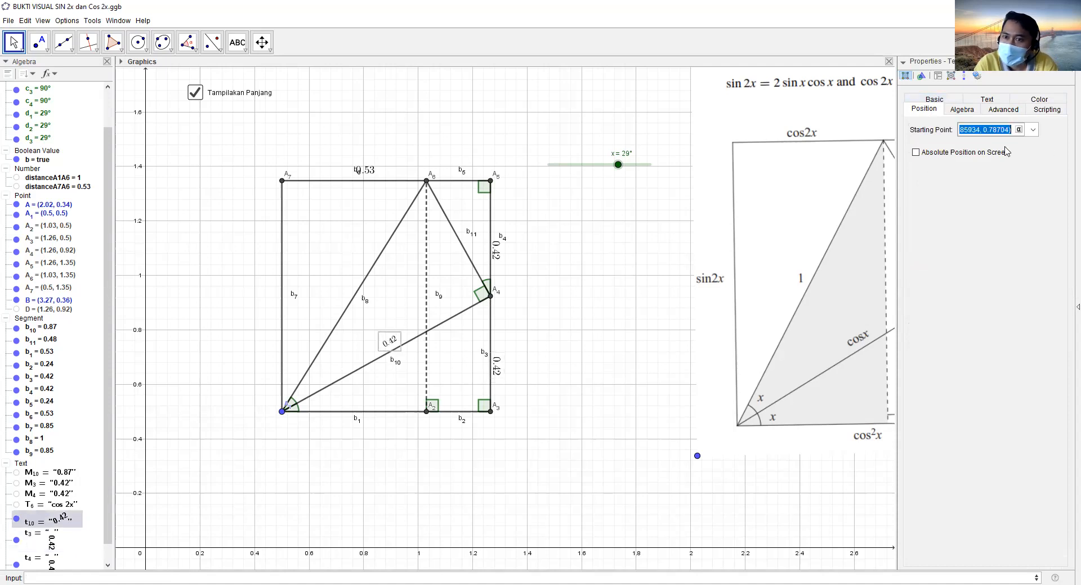
key(ctrl+v)
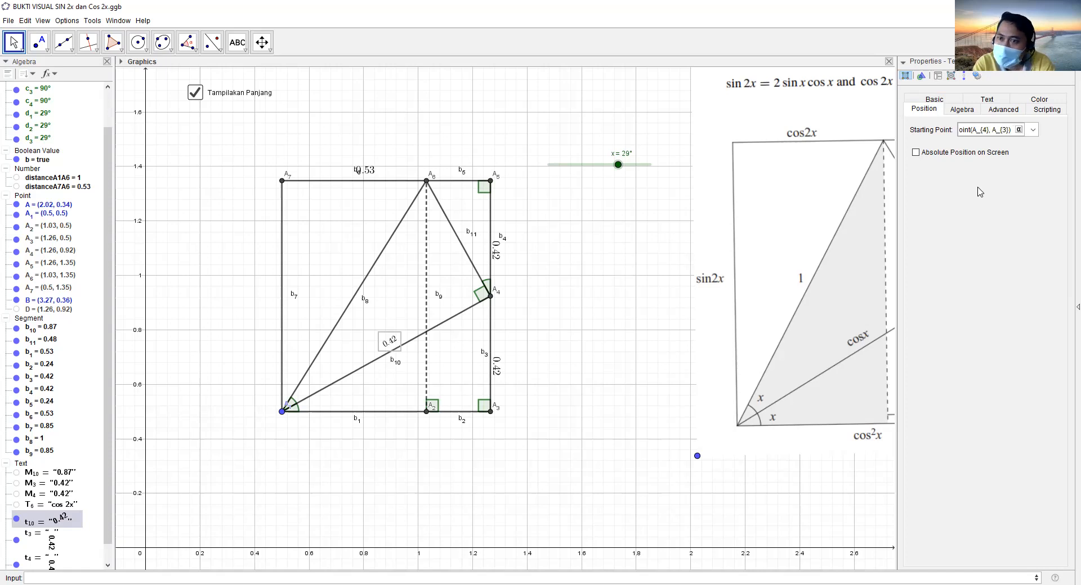
key(BackSpace)
text(1)
key(Return)
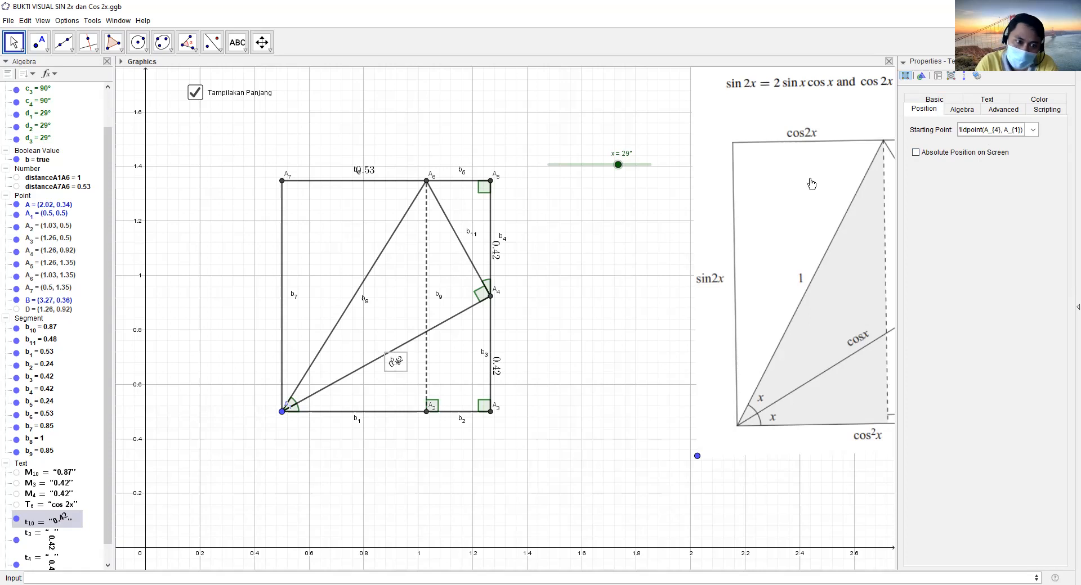
key(Escape)
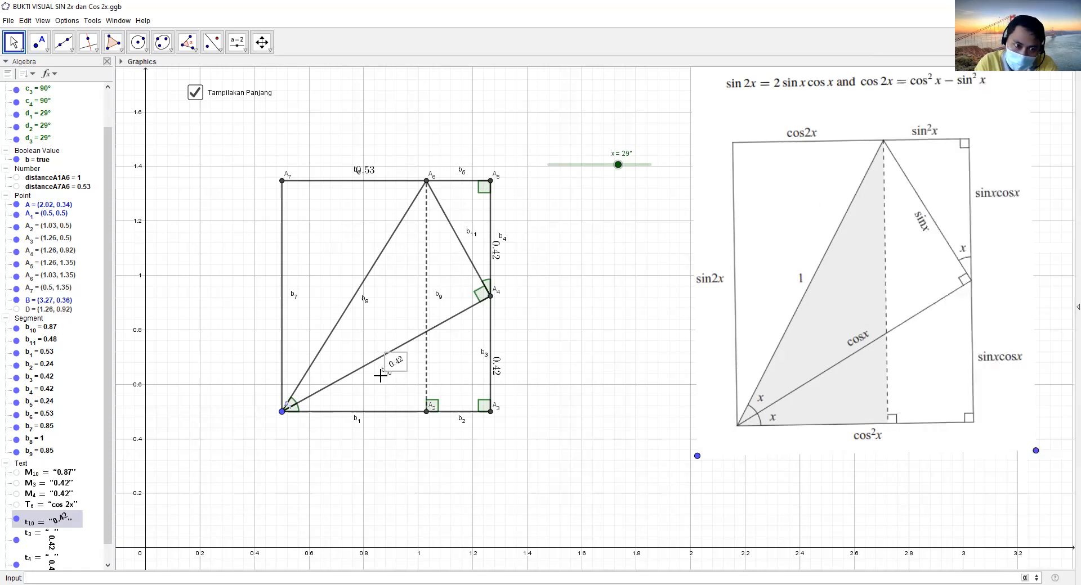
- Separate the label of segment b_{10} from text t_{10} and set the slider x to 25°
drag(390, 375, 368, 376)
drag(617, 165, 607, 184)
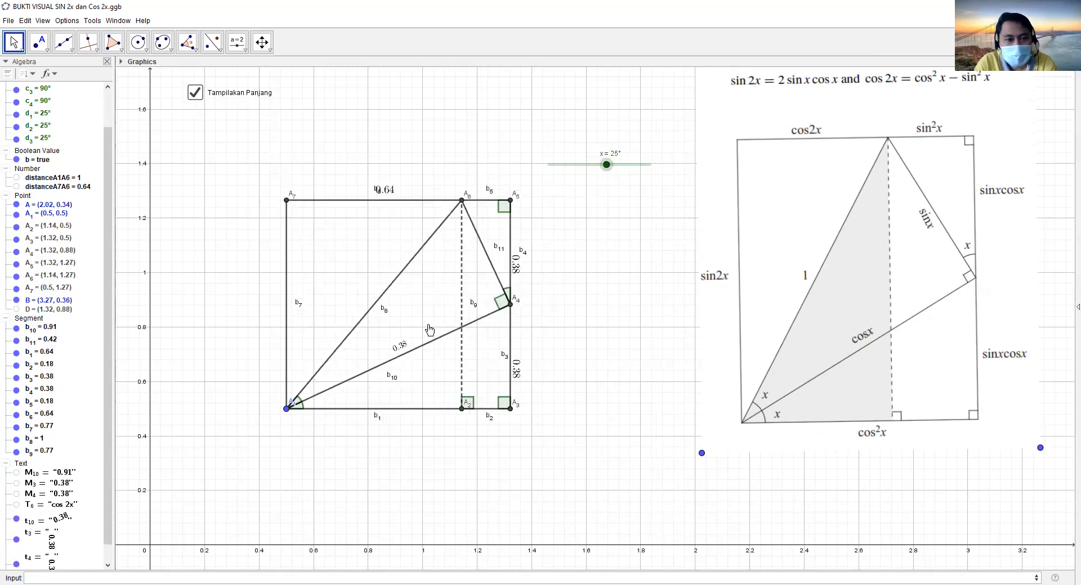
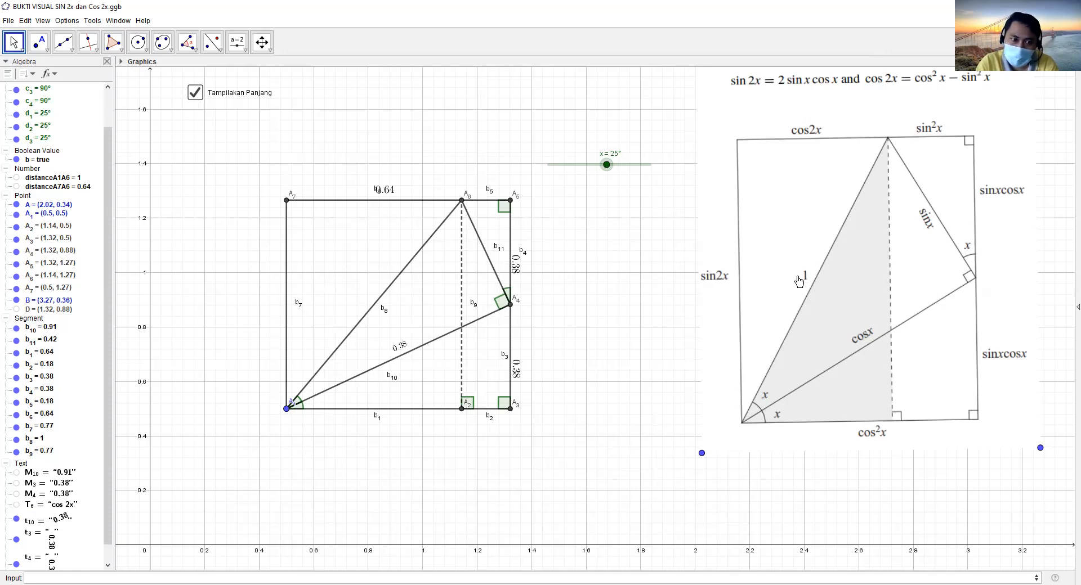
click(239, 47)
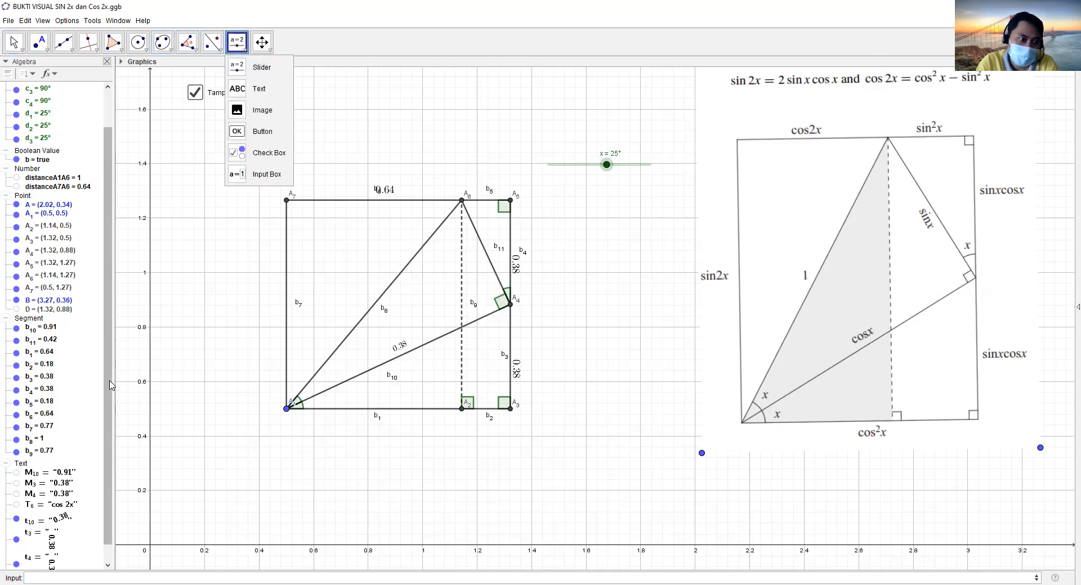
click(256, 88)
click(195, 254)
text(1)
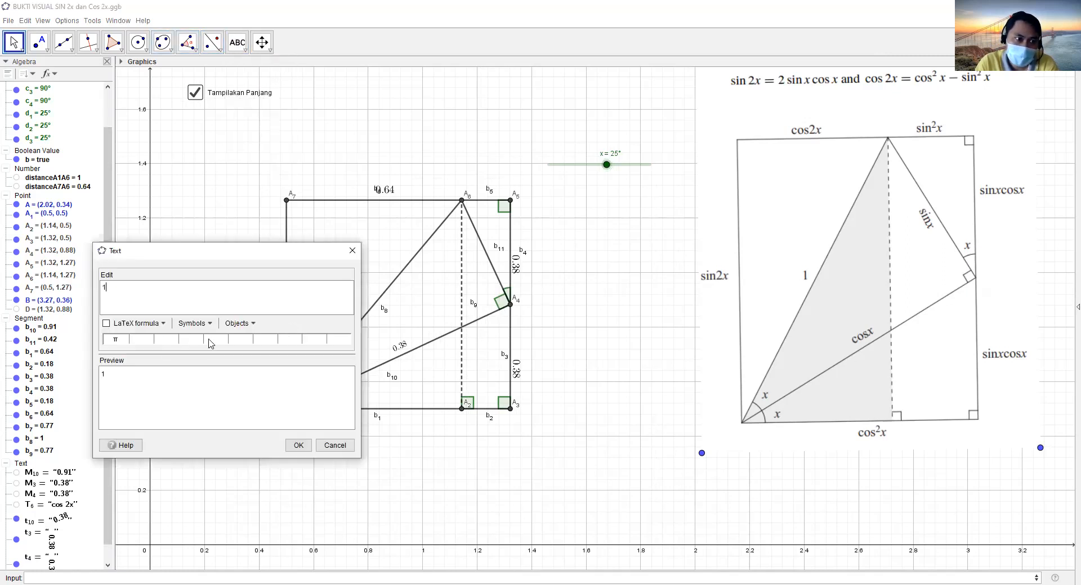
click(296, 445)
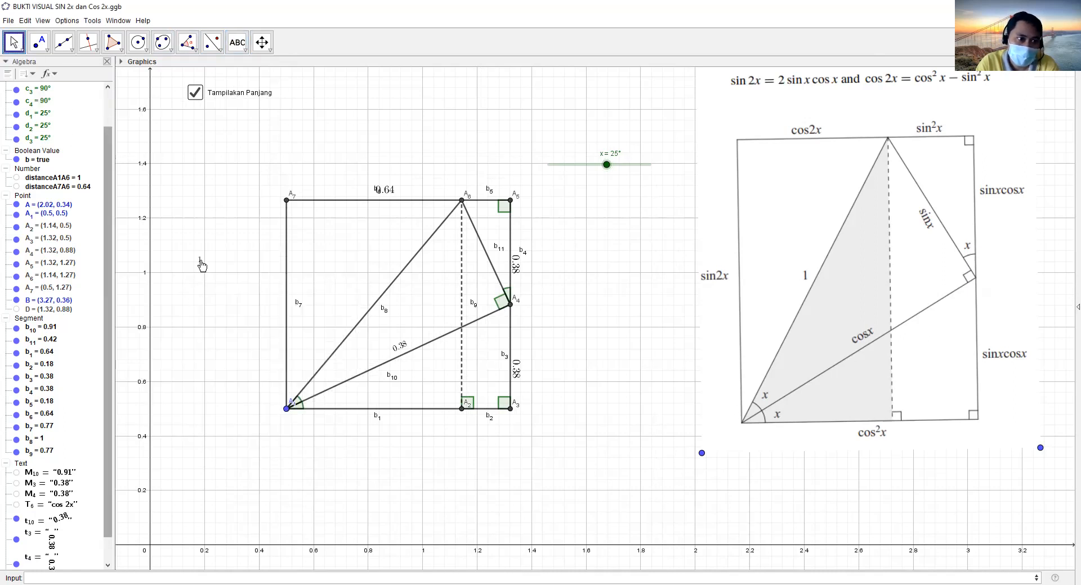
key(Delete)
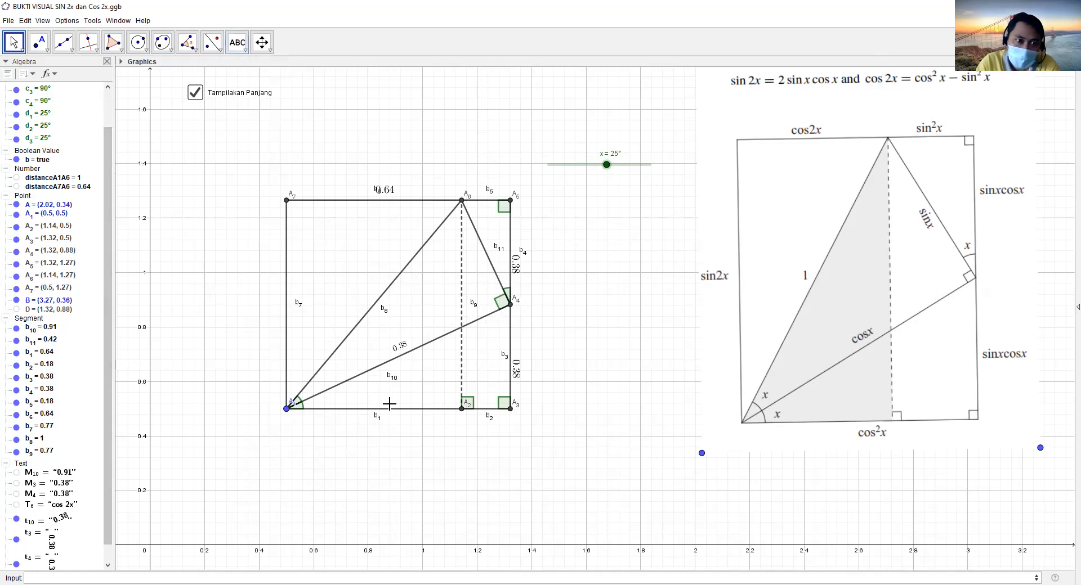
- Insert a LaTeX text linked to the length of segment b_{8} in the empty area beside segment b_{7}, outside the rectangle
click(237, 43)
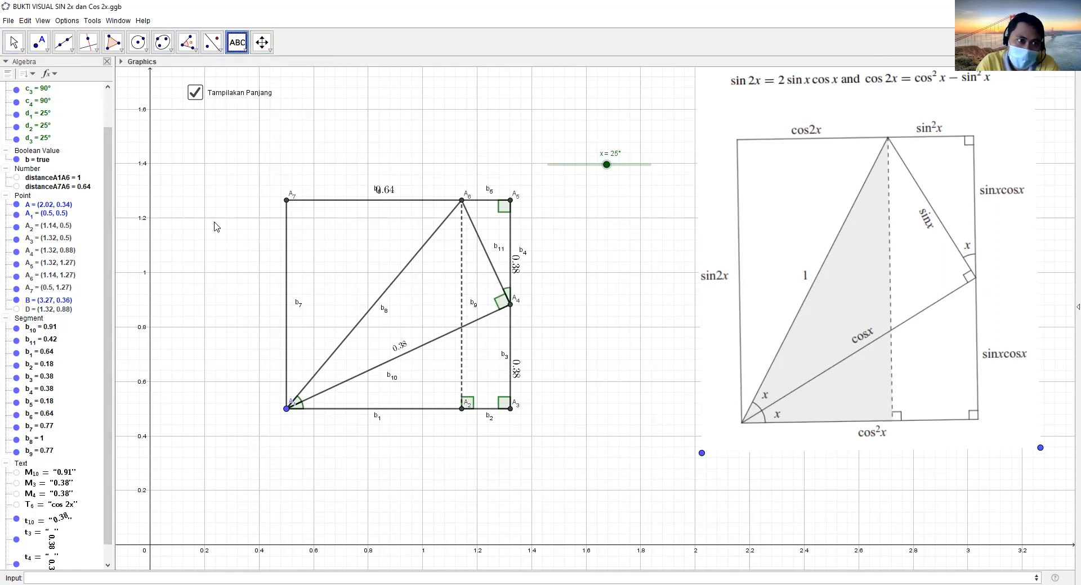
click(350, 320)
click(240, 323)
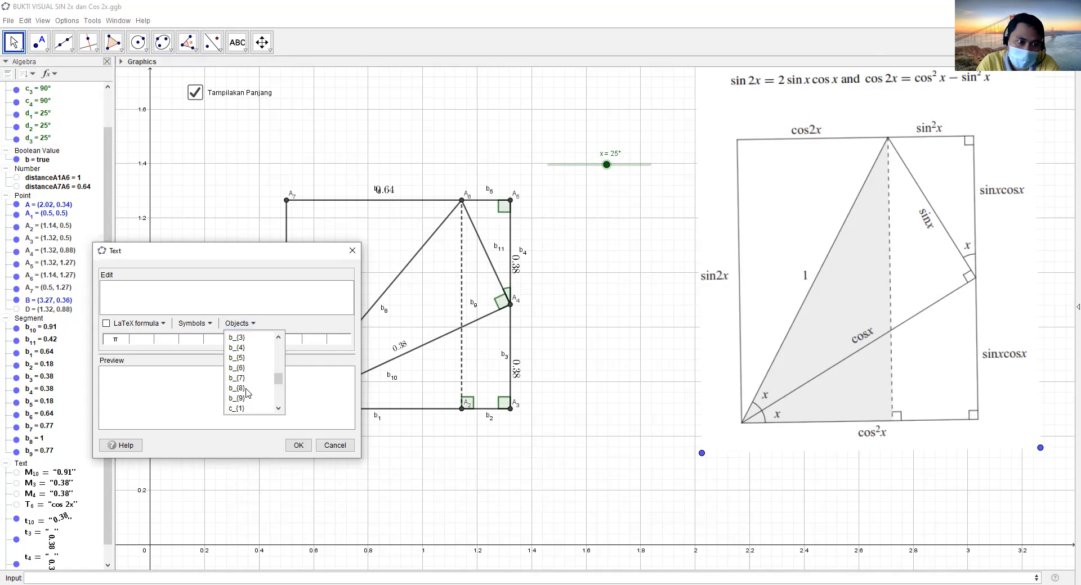
click(243, 390)
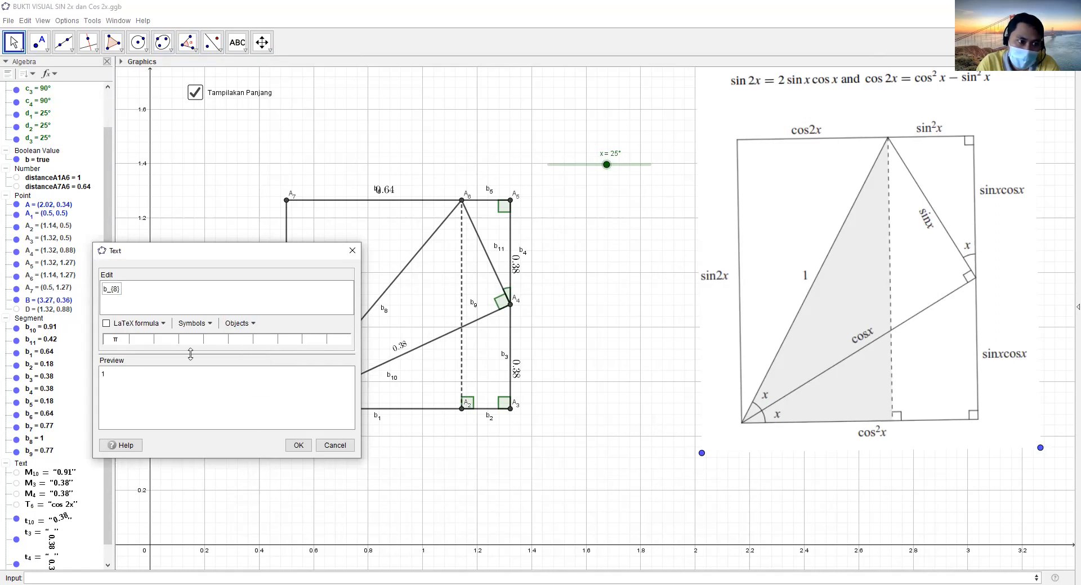
click(106, 323)
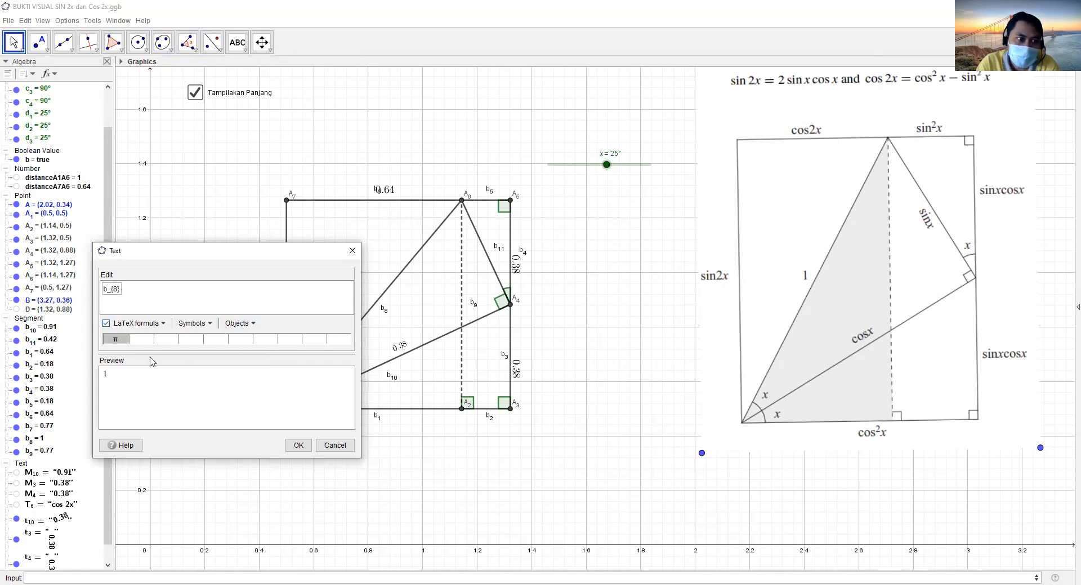
click(299, 445)
key(Escape)
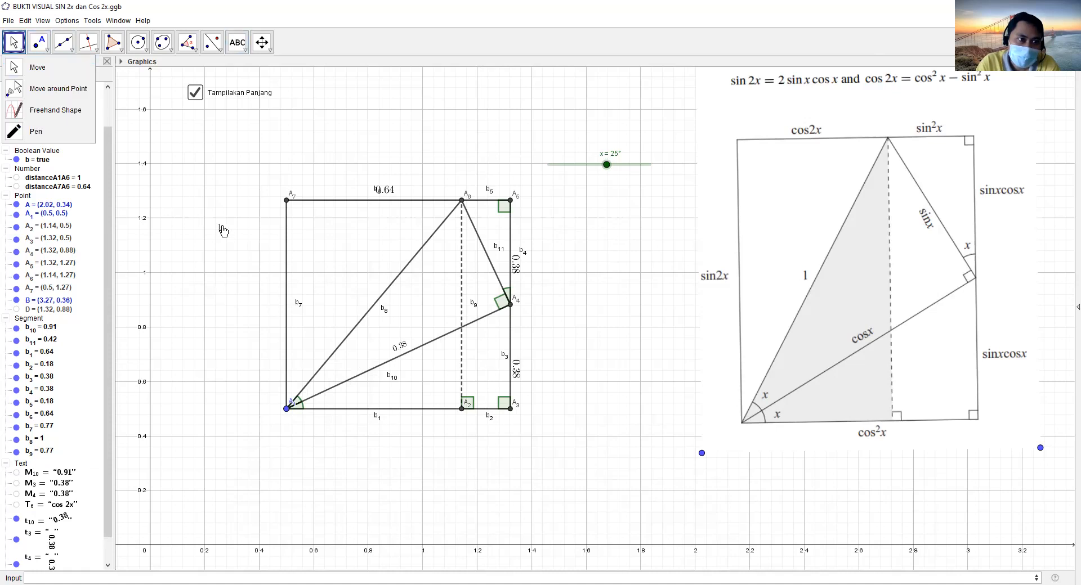
- Rename the new text showing the length of segment b_{8} as M_{8} and hide it in the drawing
click(221, 227)
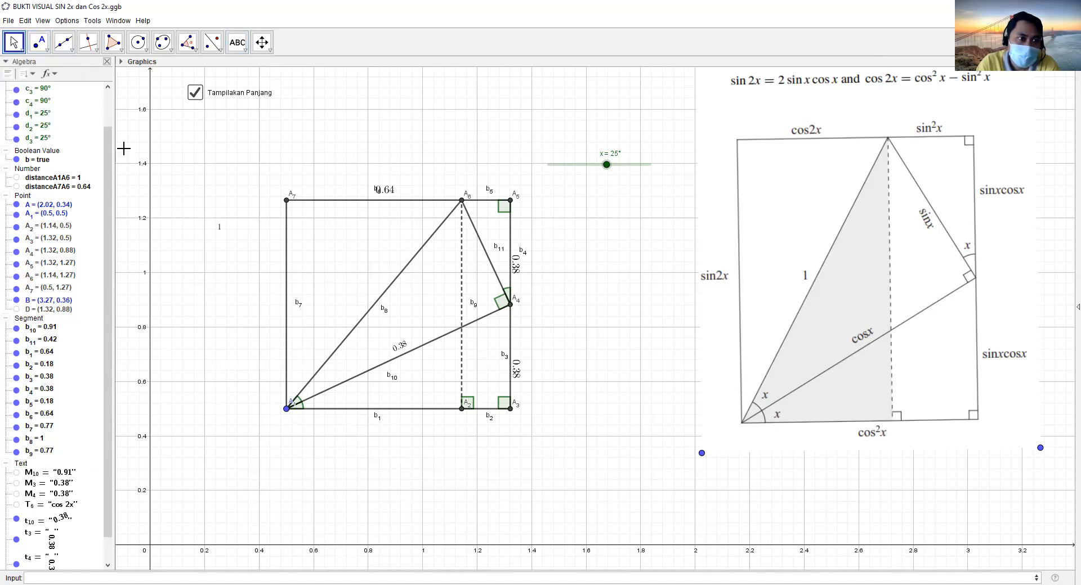
right_click(220, 226)
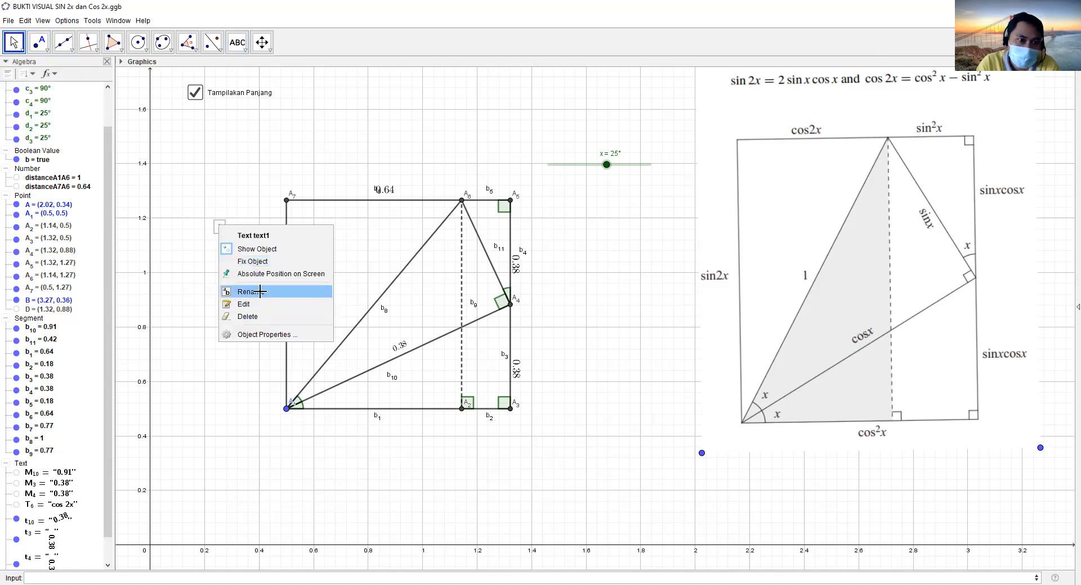
click(260, 291)
text(M_P)
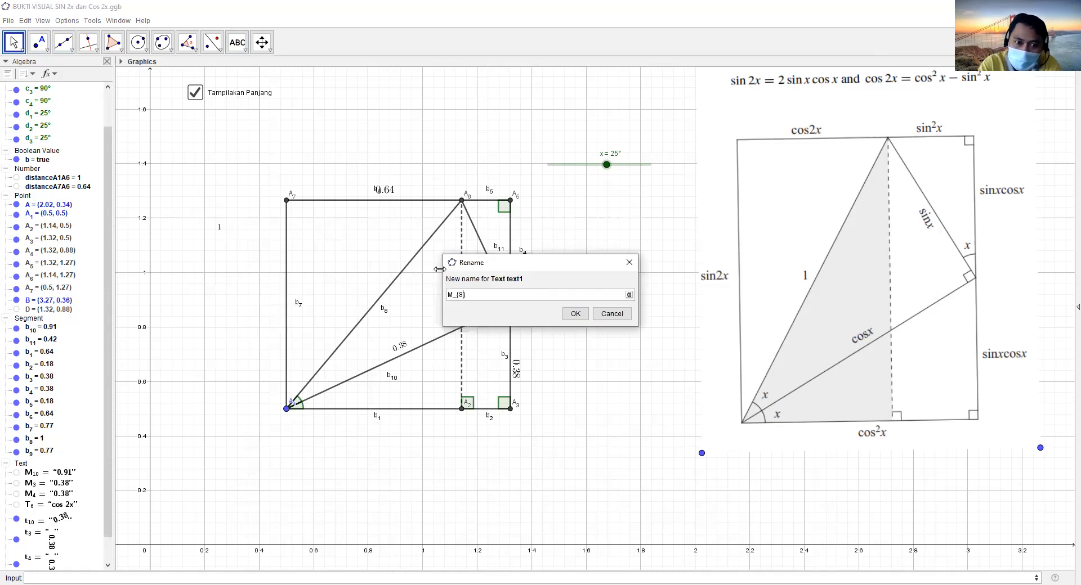
key(Return)
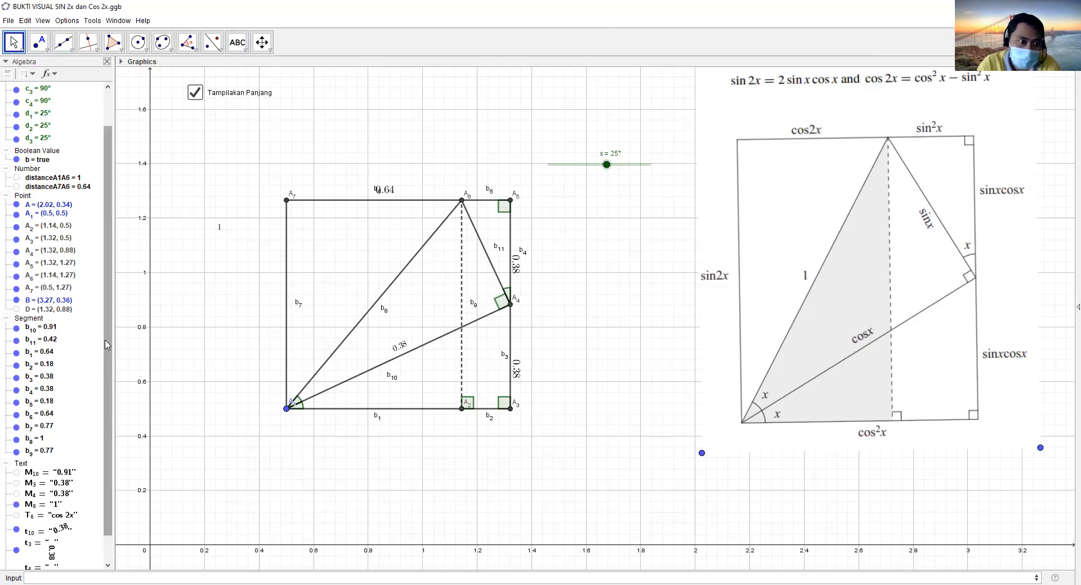
scroll(60, 458, down, 1)
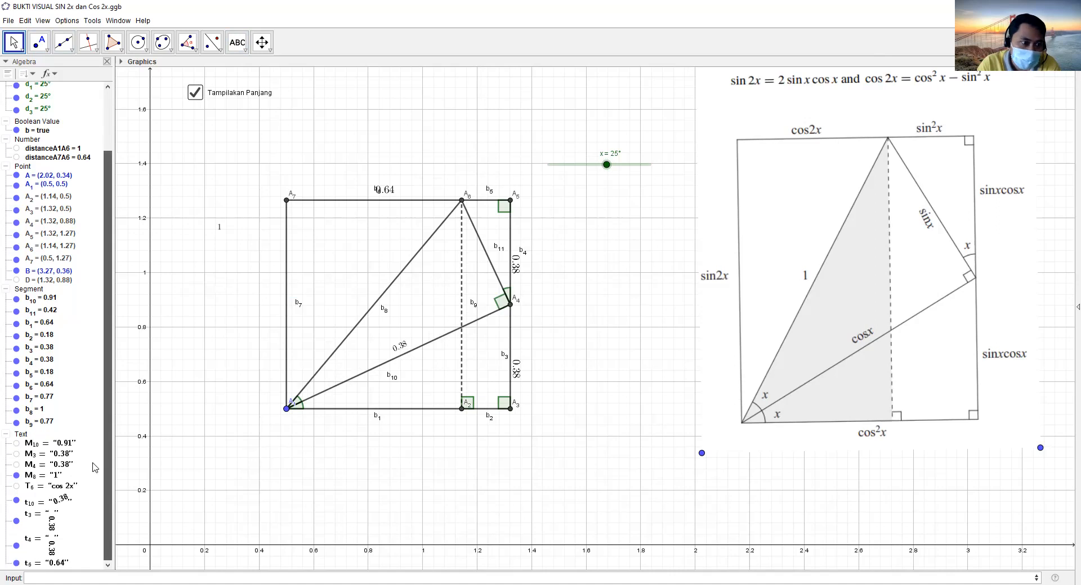
click(16, 475)
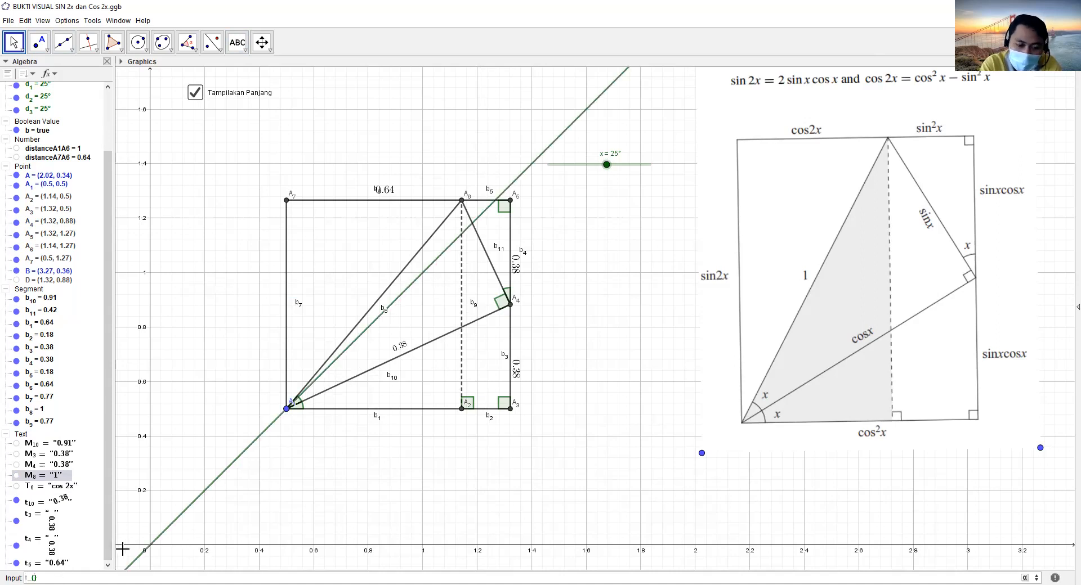
- Create a rotated text from M_{10} using the angle 2a and place it along segment b_{8}
key(BackSpace)
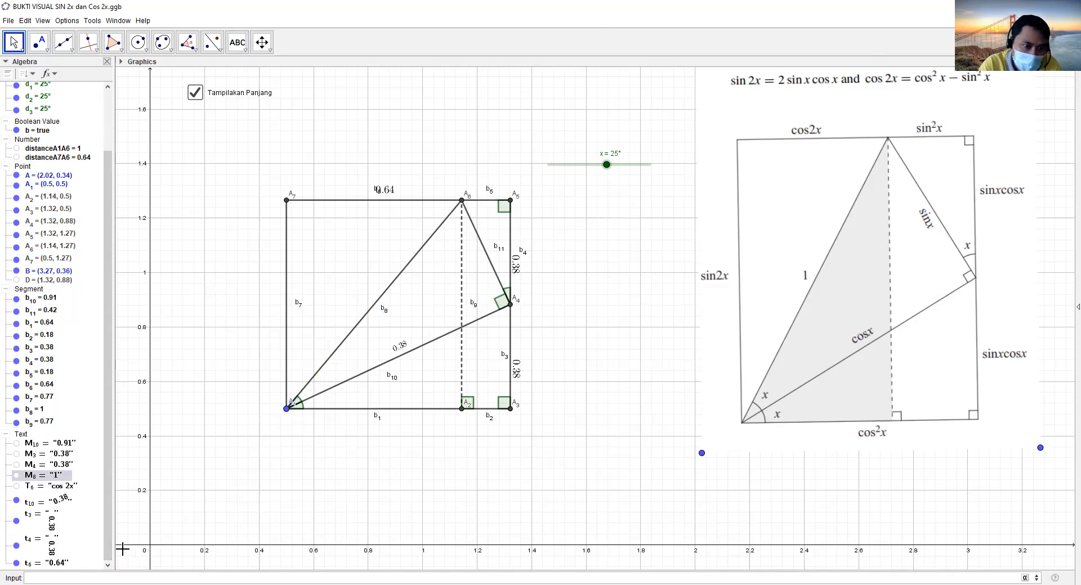
click(396, 344)
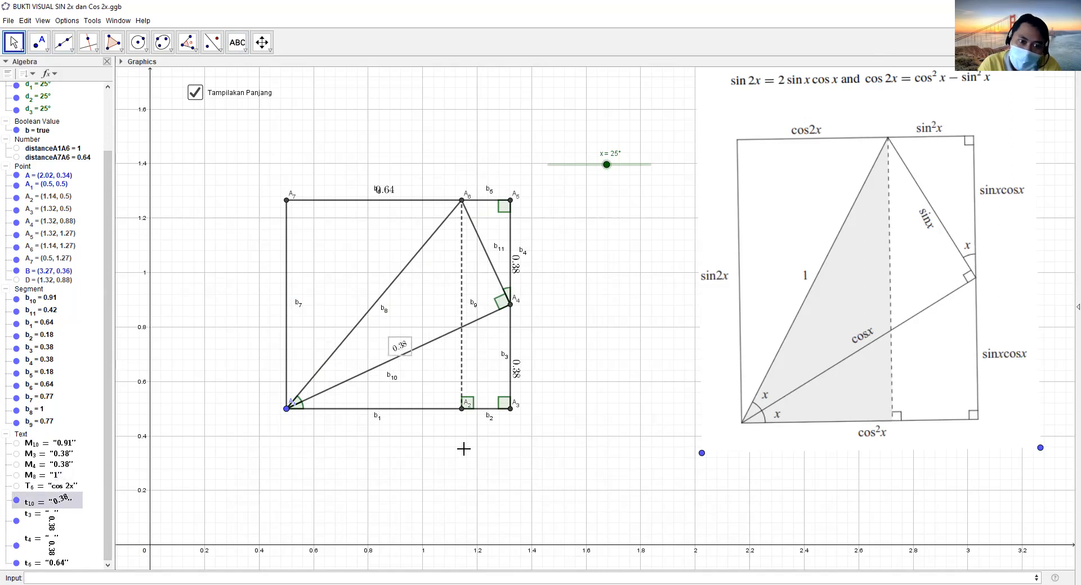
click(553, 321)
click(297, 577)
key(Return)
key(BackSpace)
text(10)
key(Return)
text(2a))
key(Return)
drag(161, 554, 380, 275)
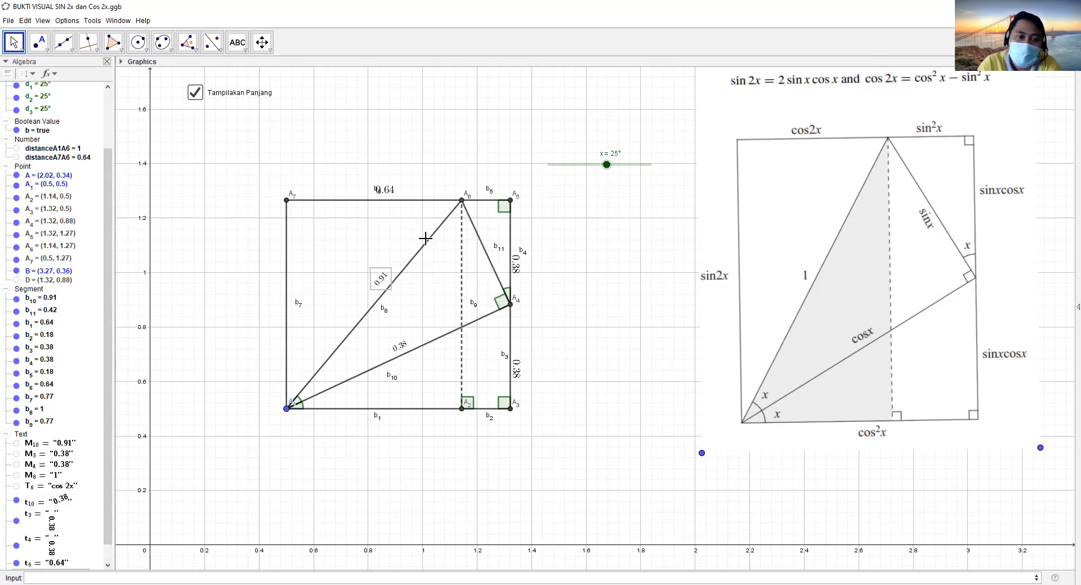
- Set the slider x to 23° and move the new rotated text to the empty area beside segment b_{7}, outside the rectangle
drag(375, 283, 381, 289)
mouse_move(608, 168)
mouse_down()
mouse_move(590, 167)
mouse_move(600, 167)
mouse_up()
drag(395, 288, 224, 318)
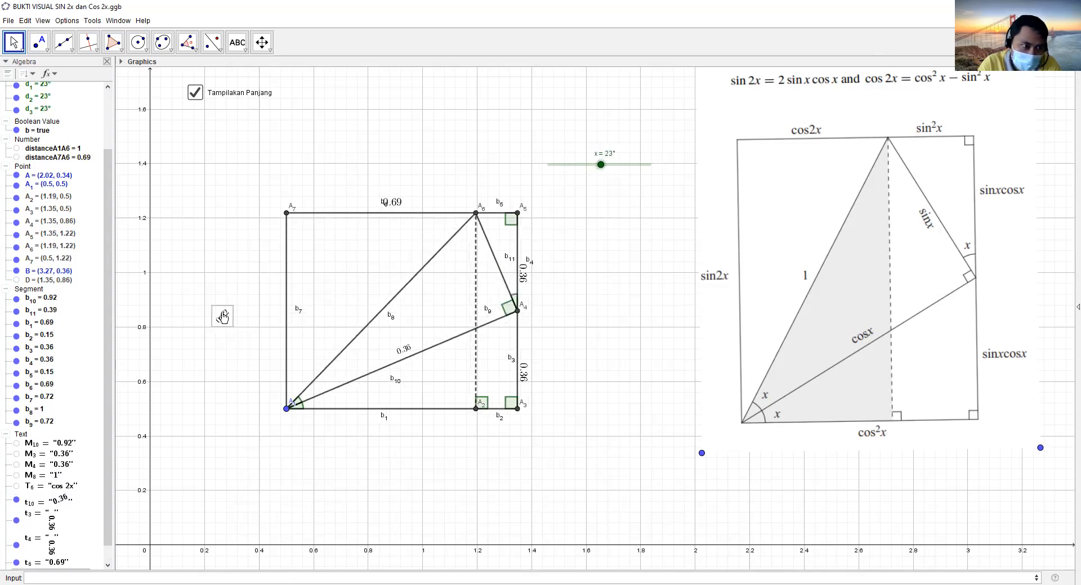
- Link the content of text M_{10} to the length of segment b_{8} and rename that text as M_{1}
double_click(203, 336)
key(BackSpace)
key(BackSpace)
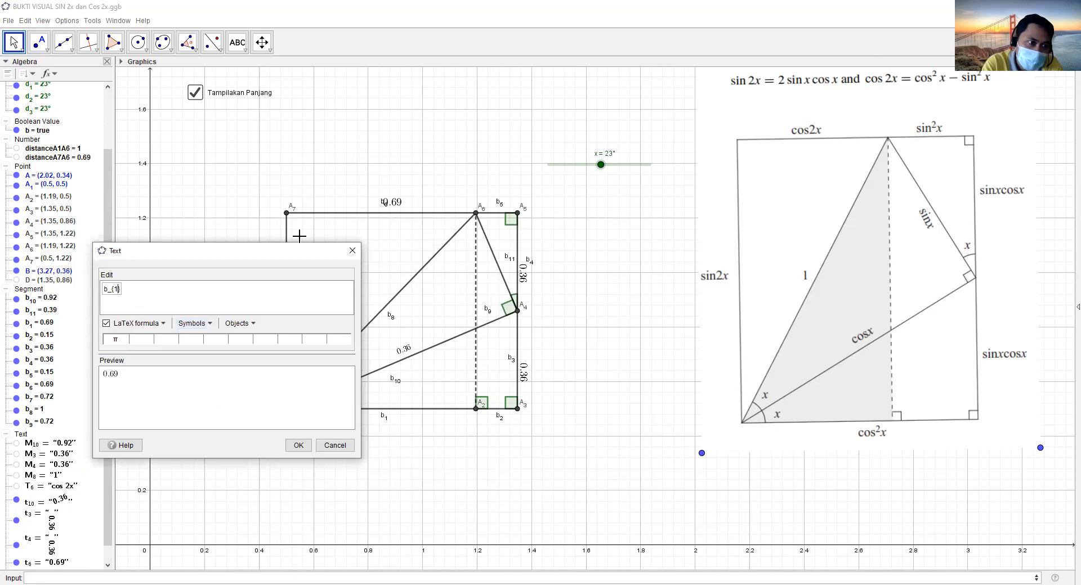
text(8)
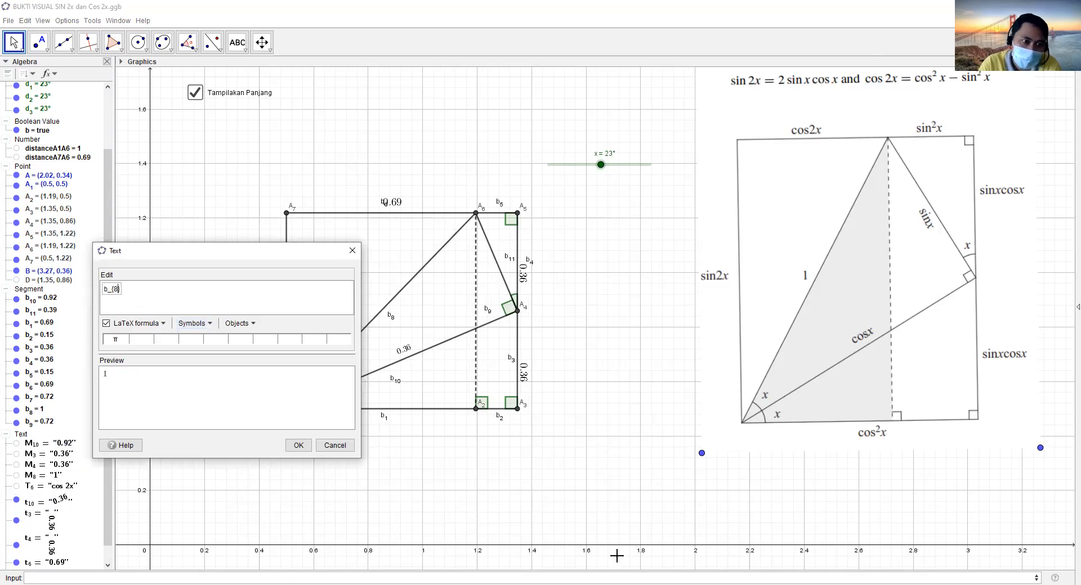
click(297, 446)
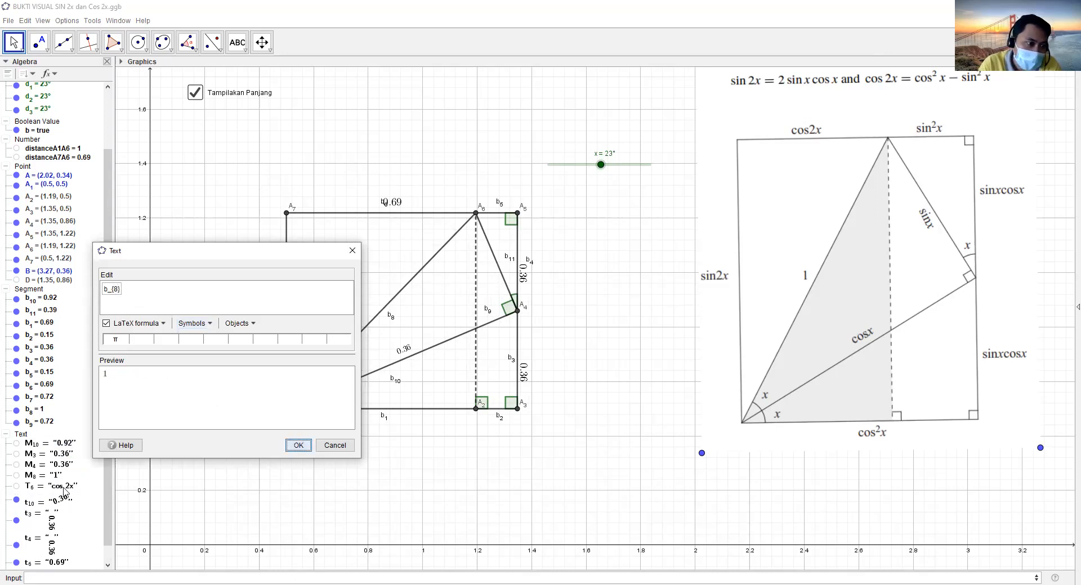
right_click(48, 459)
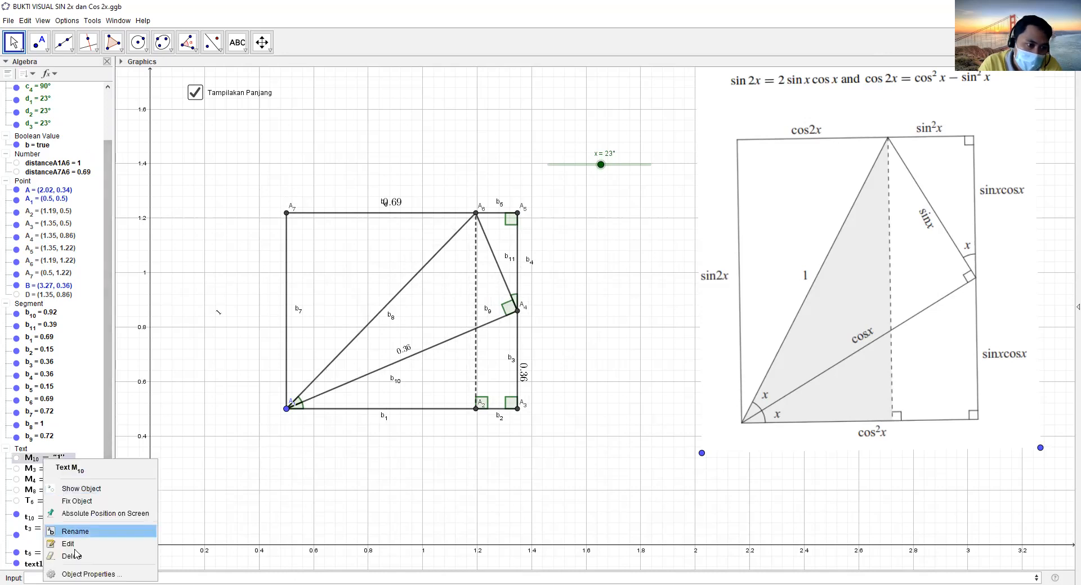
click(75, 532)
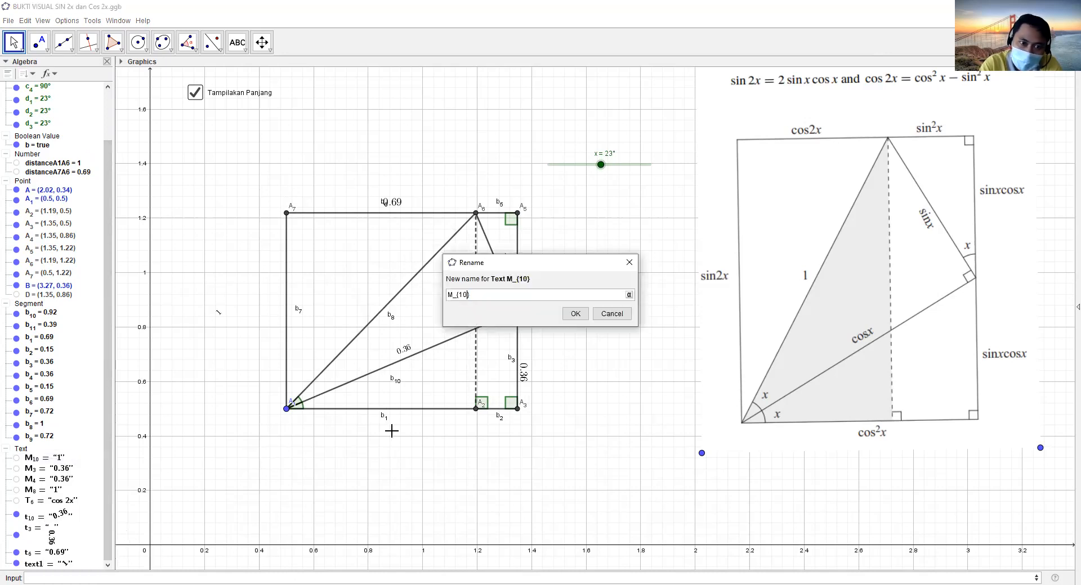
text(1)
key(Return)
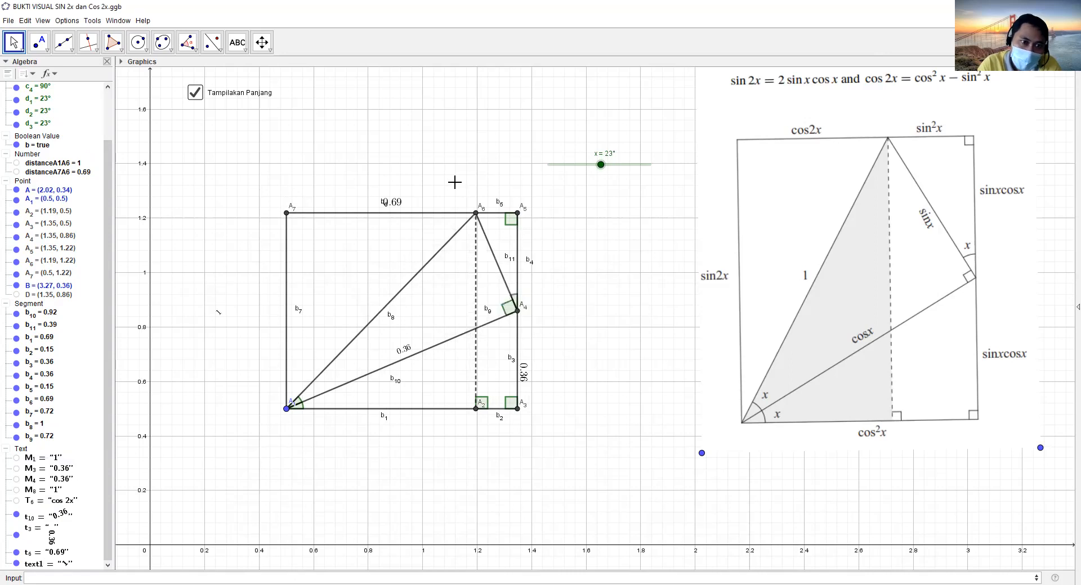
- Move the rotated text back beside segment b_{8} and look up the starting point definition of text t_{10}
mouse_move(601, 164)
mouse_down()
mouse_move(617, 164)
mouse_move(600, 164)
mouse_up()
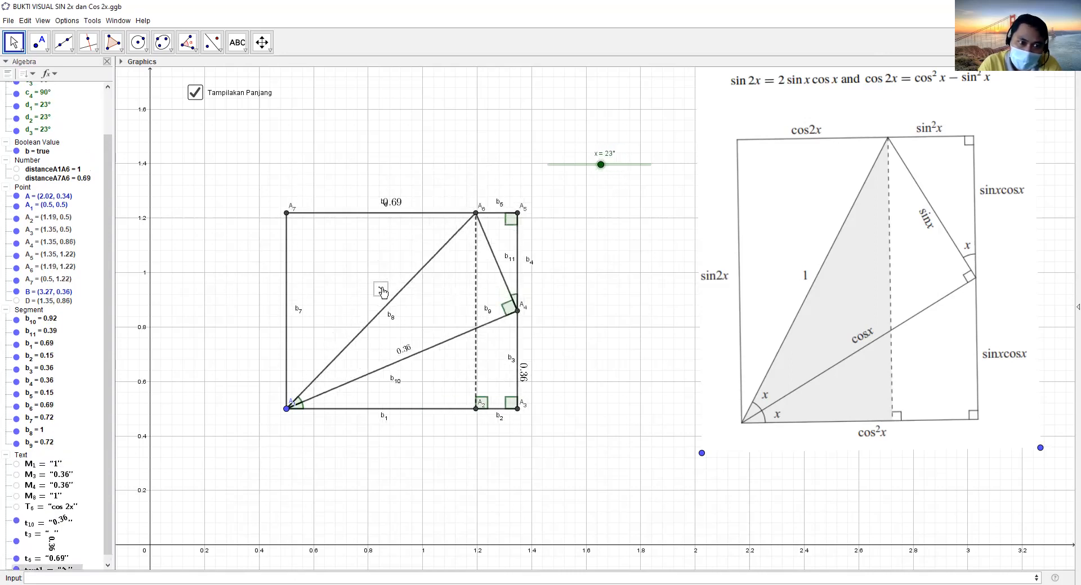
right_click(372, 314)
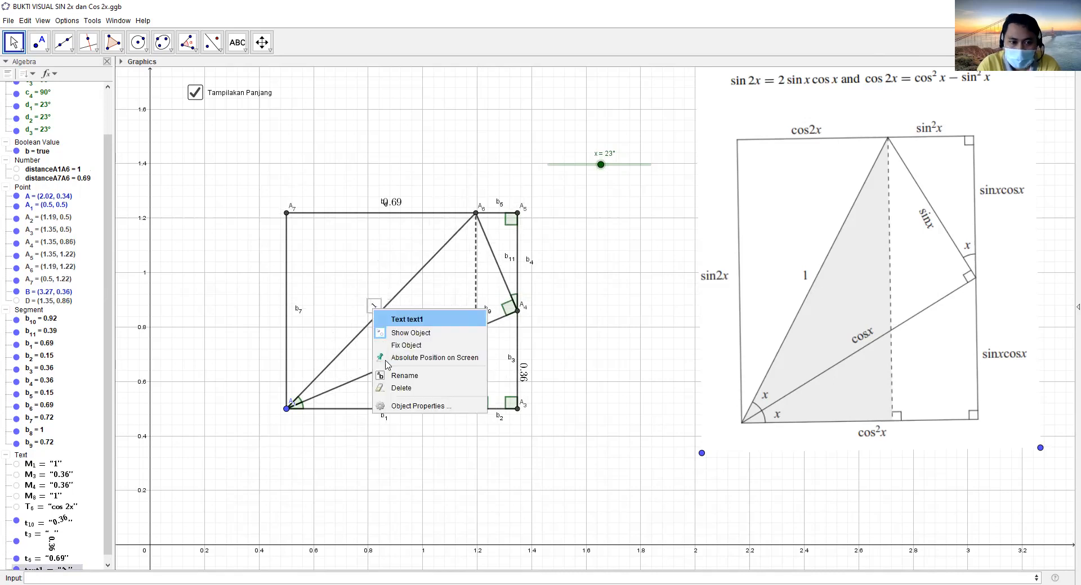
click(424, 410)
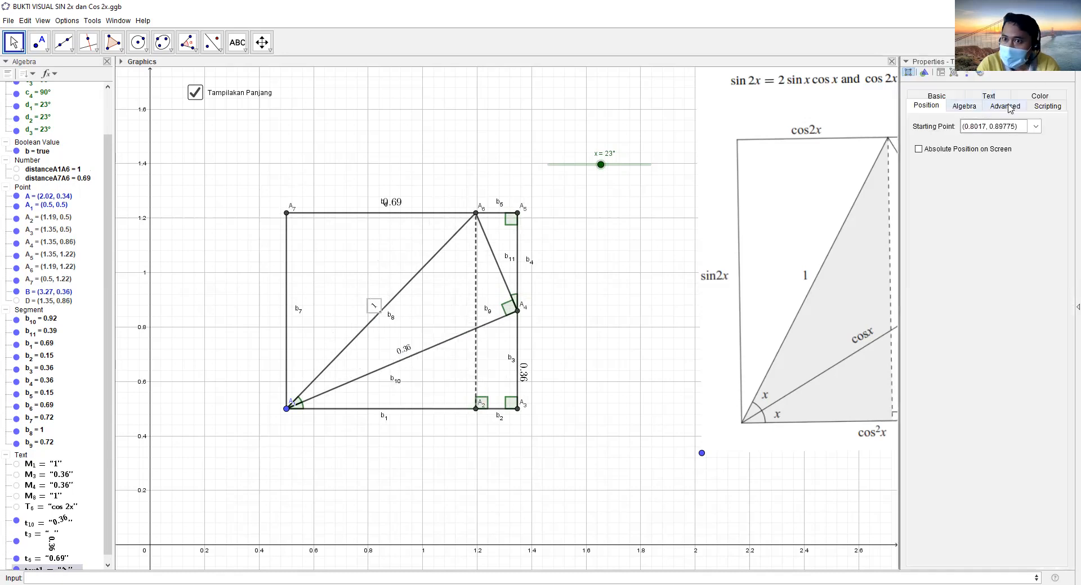
click(1008, 107)
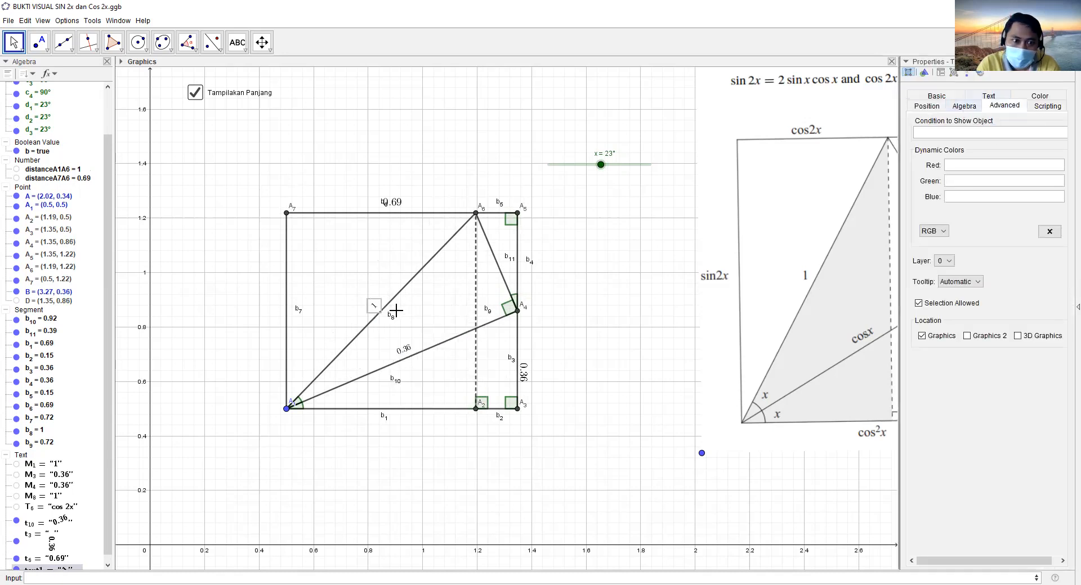
click(409, 352)
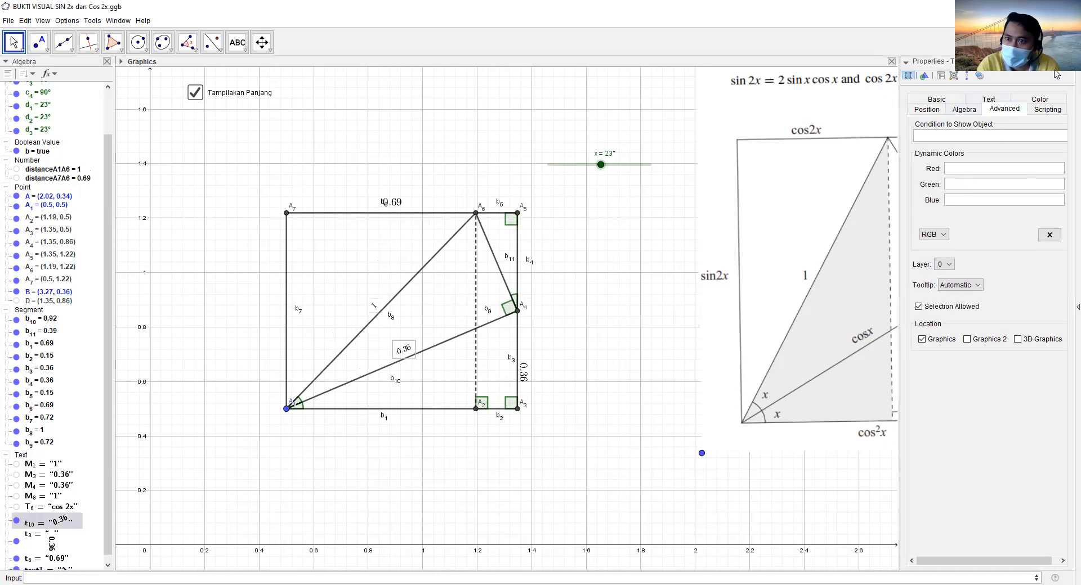
click(946, 110)
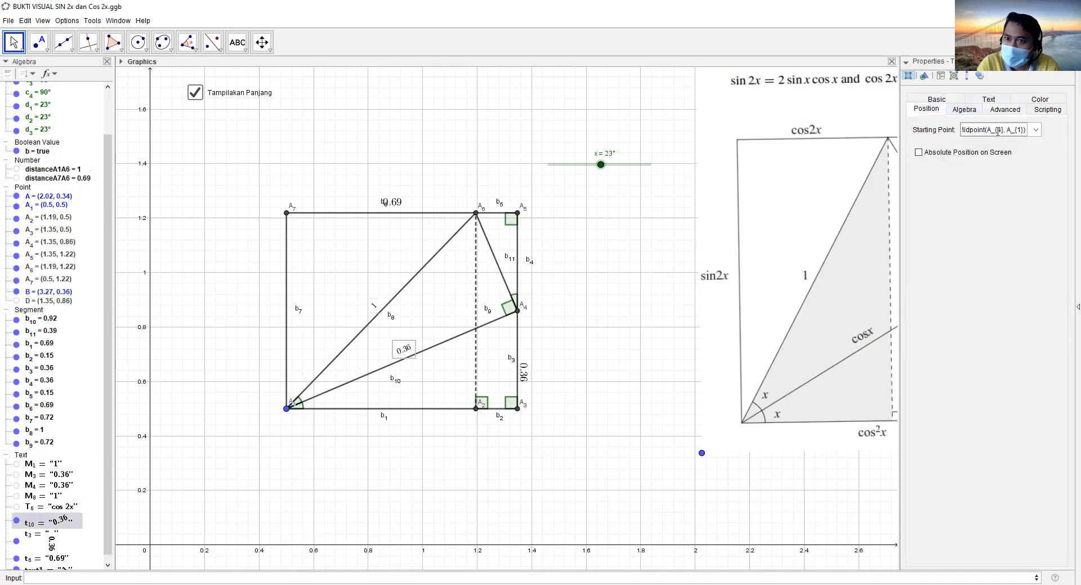
- Set the starting point of the rotated text on segment b_{8} to Midpoint(A_{6}, A_{1}) and set the slider x to 30°
click(373, 309)
triple_click(1001, 128)
text(Midpoint(A_{4}, A_{1}))
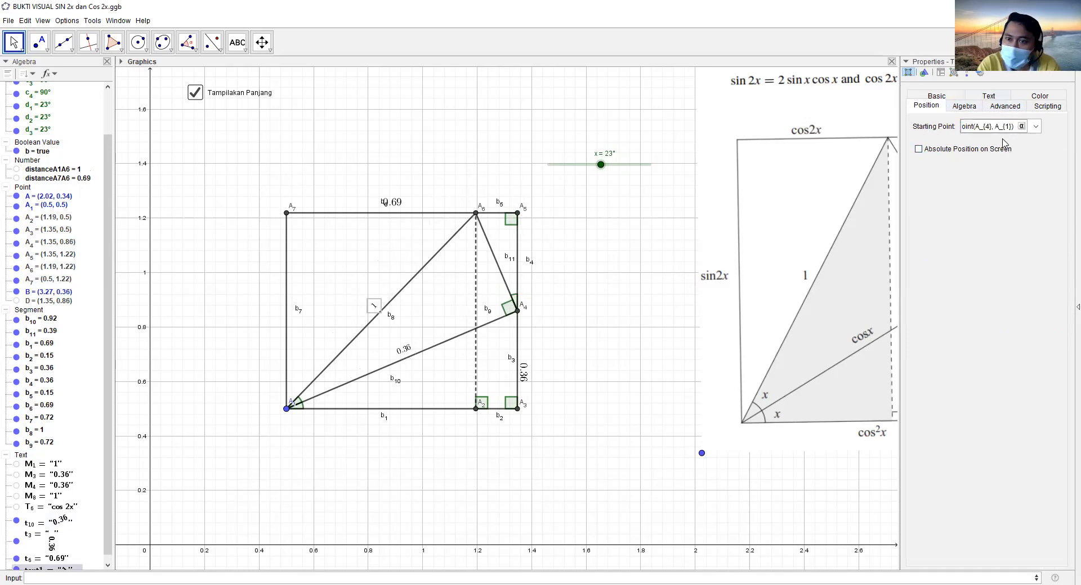
key(BackSpace)
text(6)
key(Return)
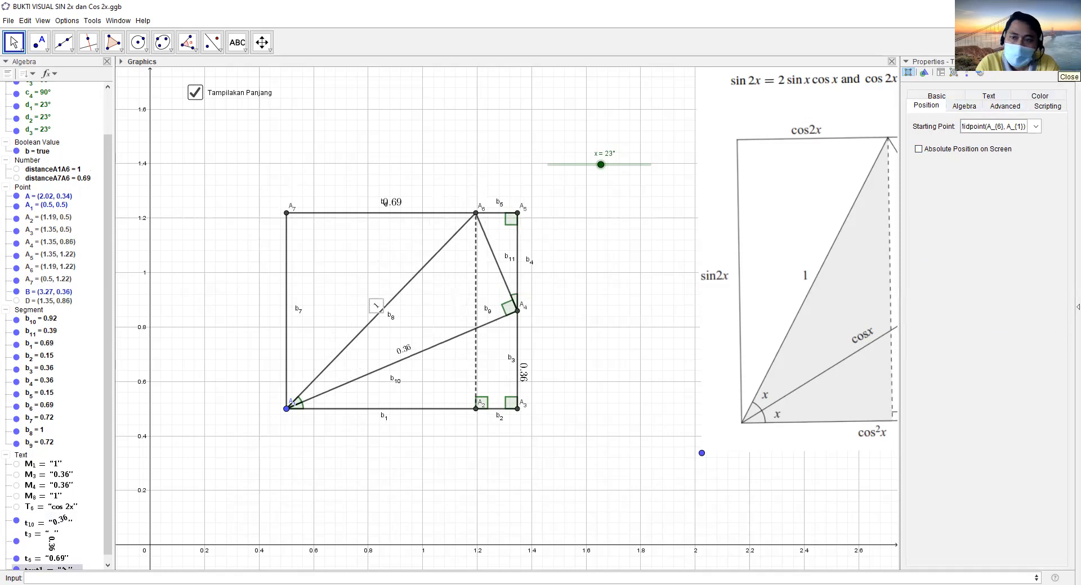
click(1074, 62)
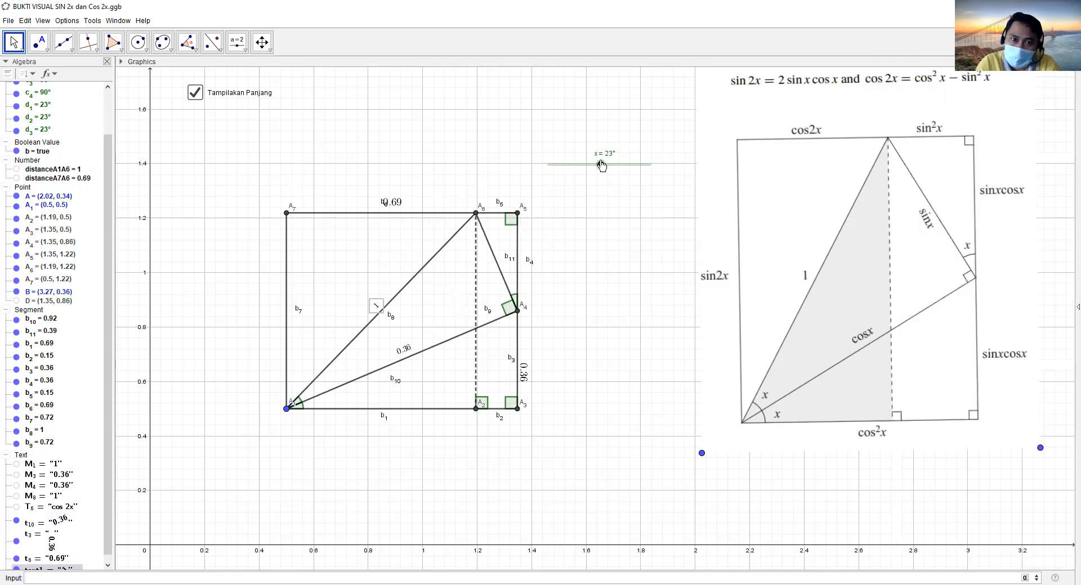
mouse_move(607, 164)
mouse_down()
mouse_move(623, 169)
mouse_move(604, 172)
mouse_up()
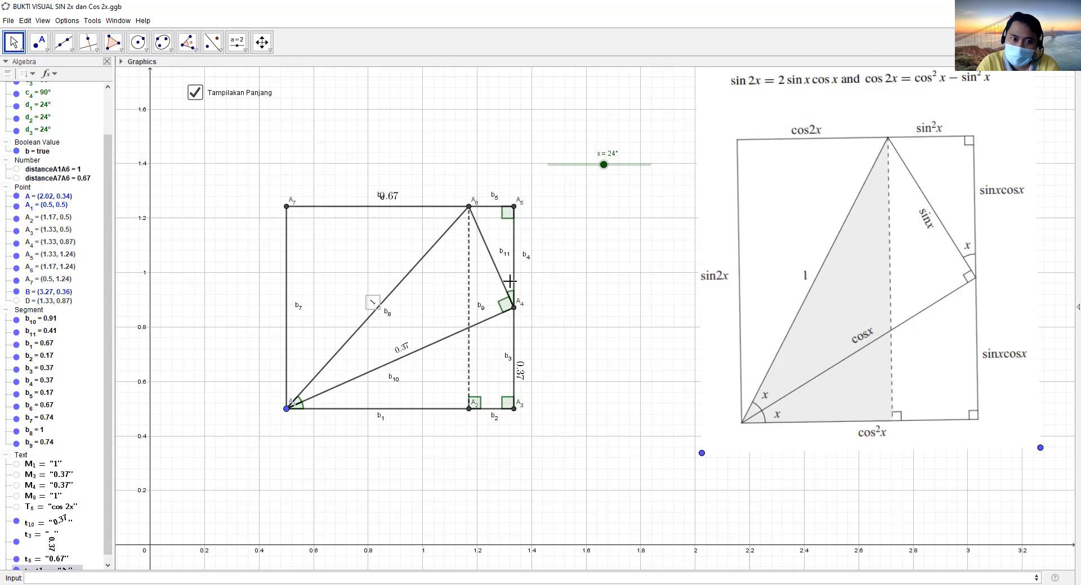
drag(604, 164, 622, 168)
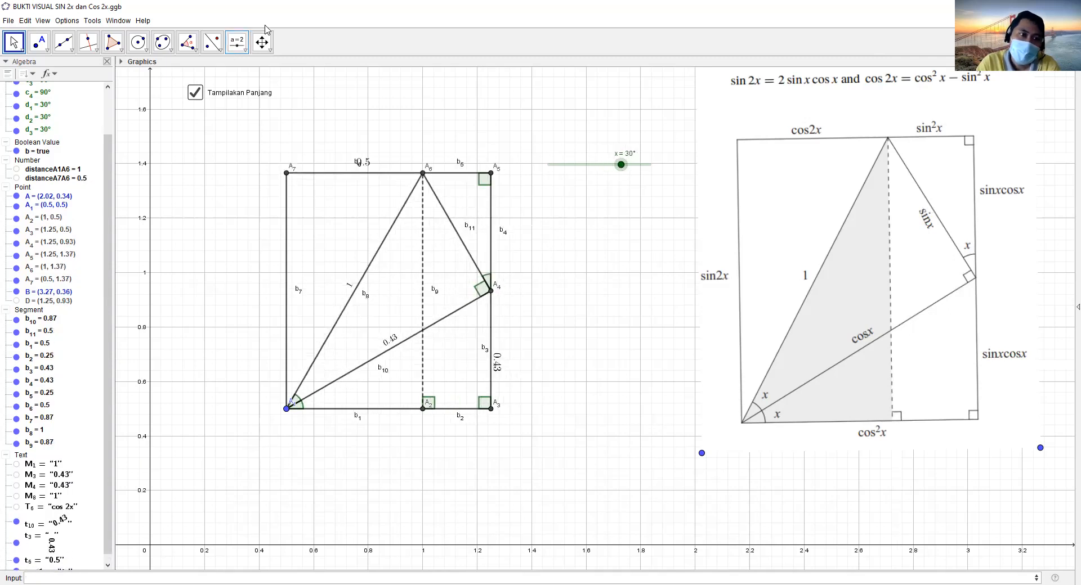
- Insert a LaTeX text linked to the length of segment b_{11} in the empty area beside segment b_{7}, outside the rectangle
click(237, 41)
click(256, 87)
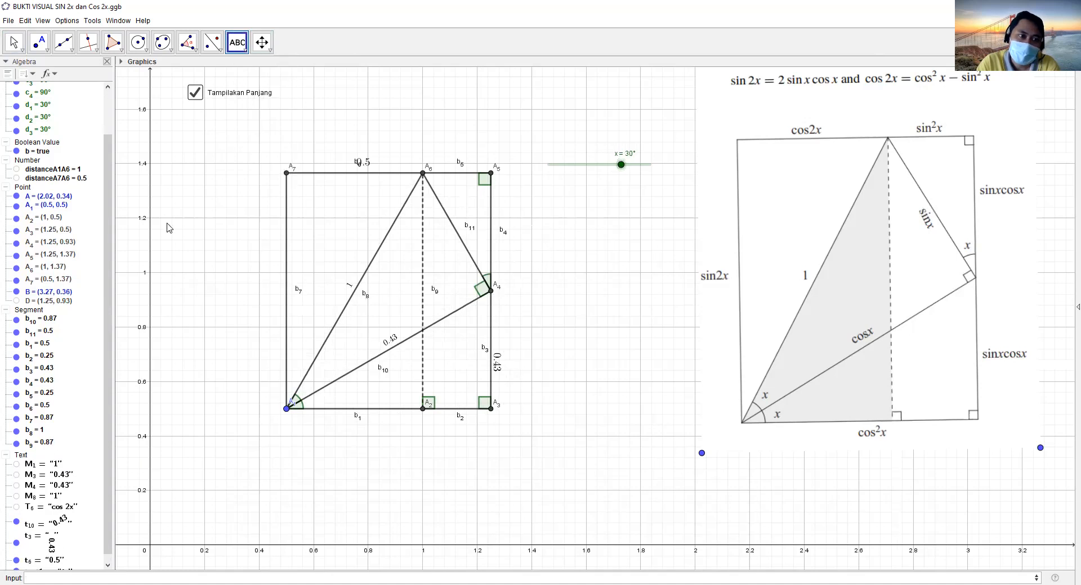
click(236, 334)
click(239, 323)
mouse_move(277, 381)
mouse_down()
mouse_move(277, 390)
mouse_move(280, 364)
mouse_up()
click(221, 388)
click(239, 323)
click(244, 382)
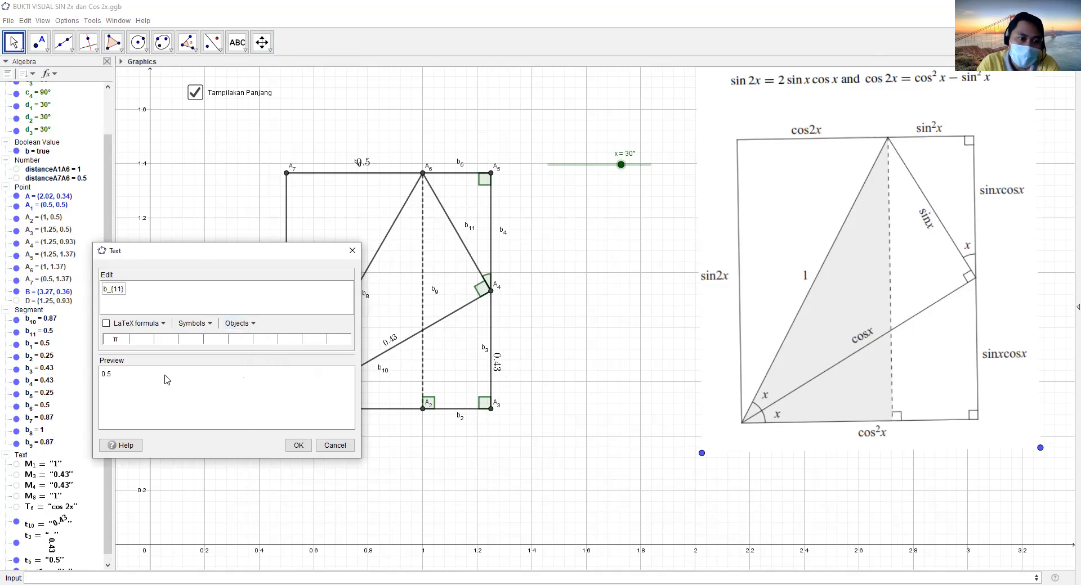
click(106, 324)
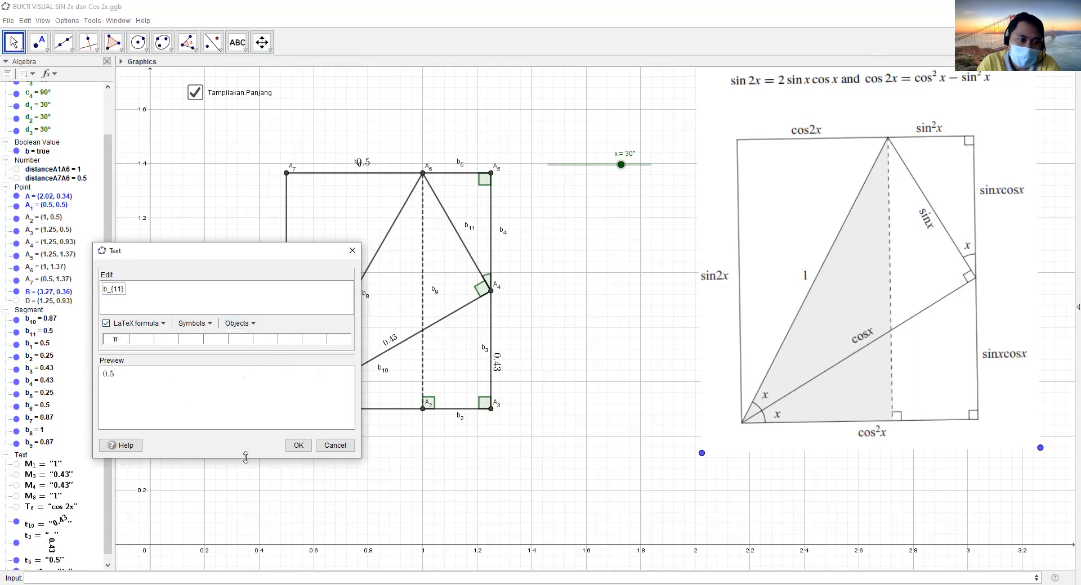
click(299, 444)
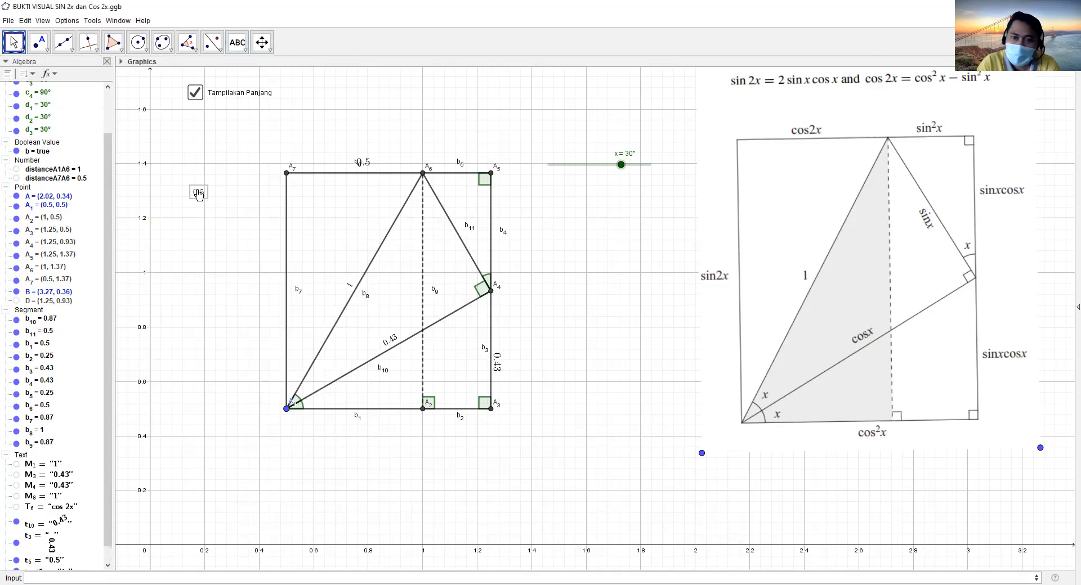
- Rename the text showing the length of segment b_{11} as M_{11} and hide it in the drawing
right_click(204, 192)
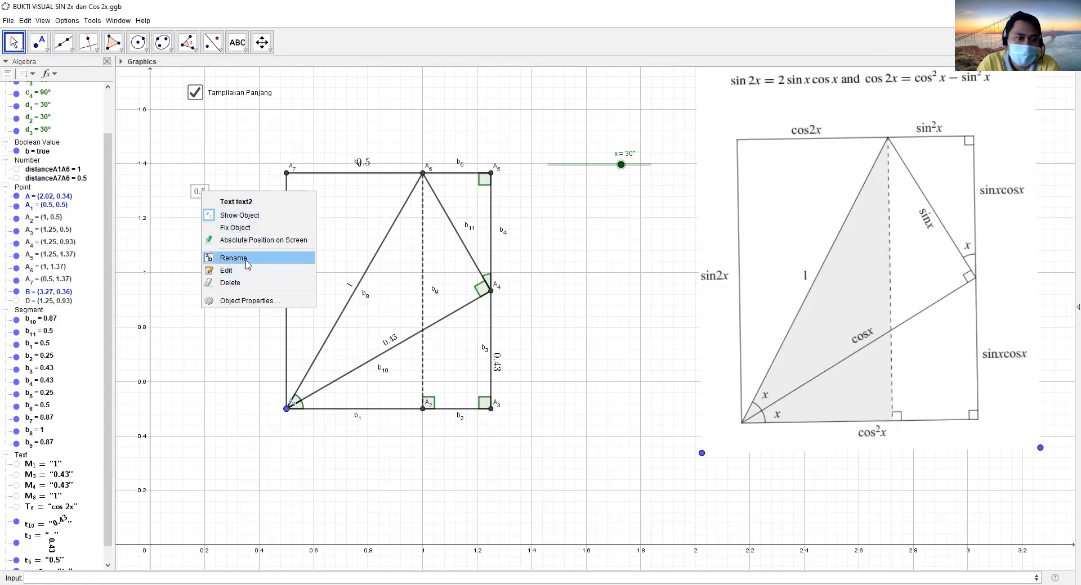
click(247, 258)
text(M_{11)
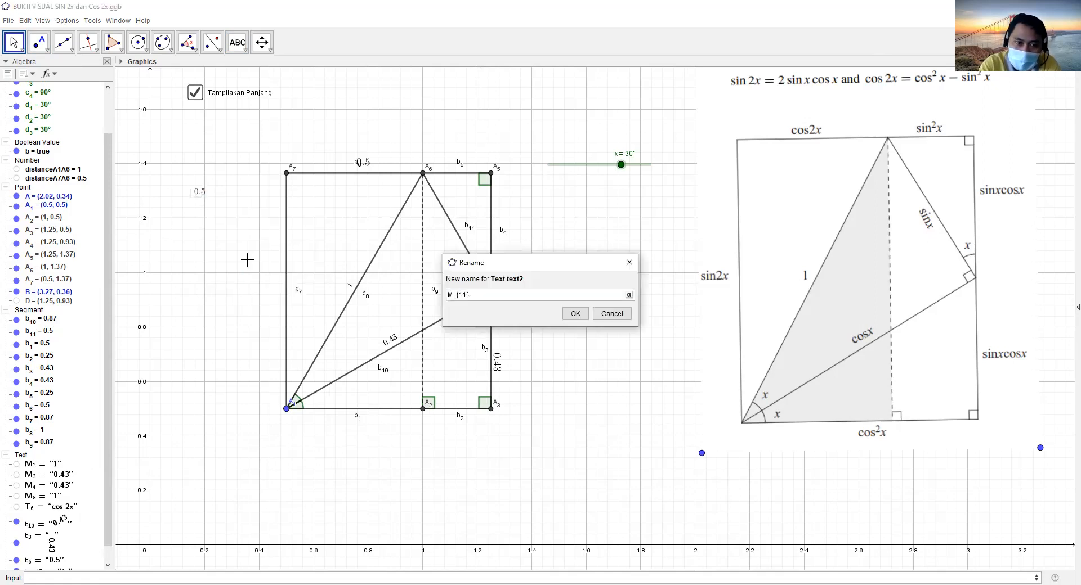
key(Return)
click(17, 464)
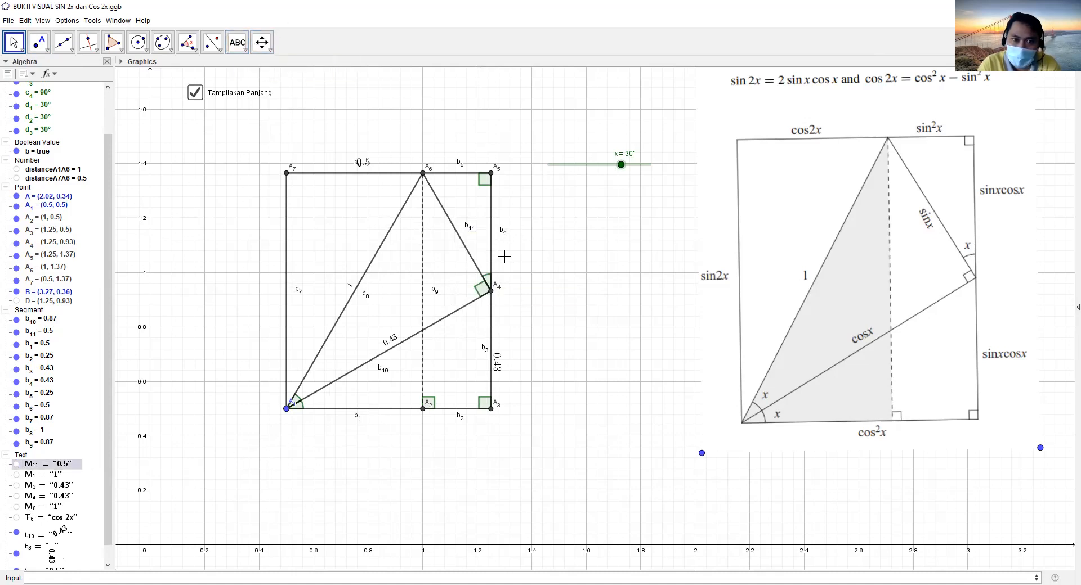
click(390, 340)
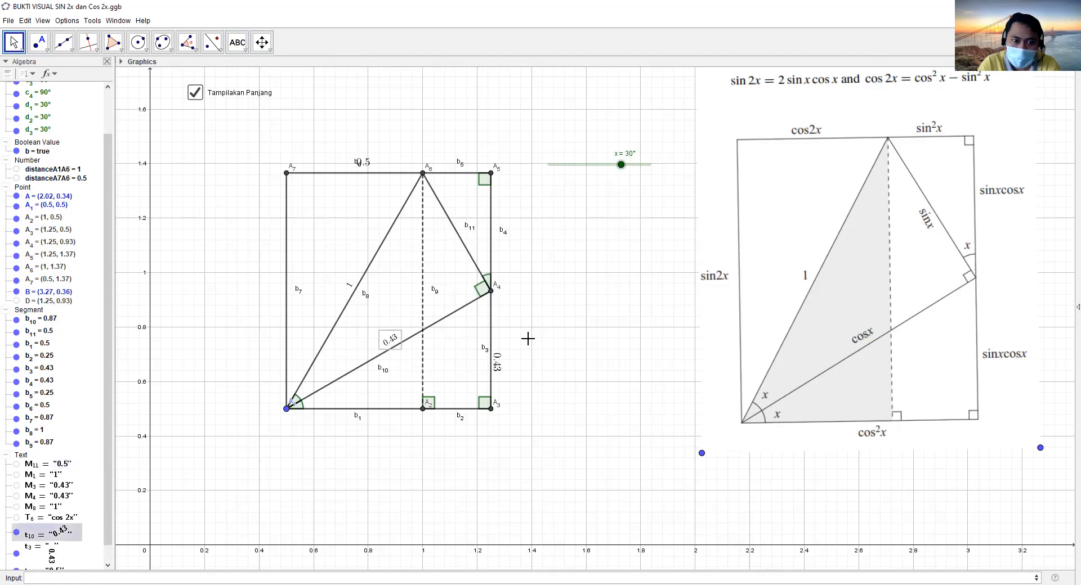
- Create the rotated text t_{11}=RotateText(M_{11}, 90°-a) from the length text of segment b_{11}
click(541, 317)
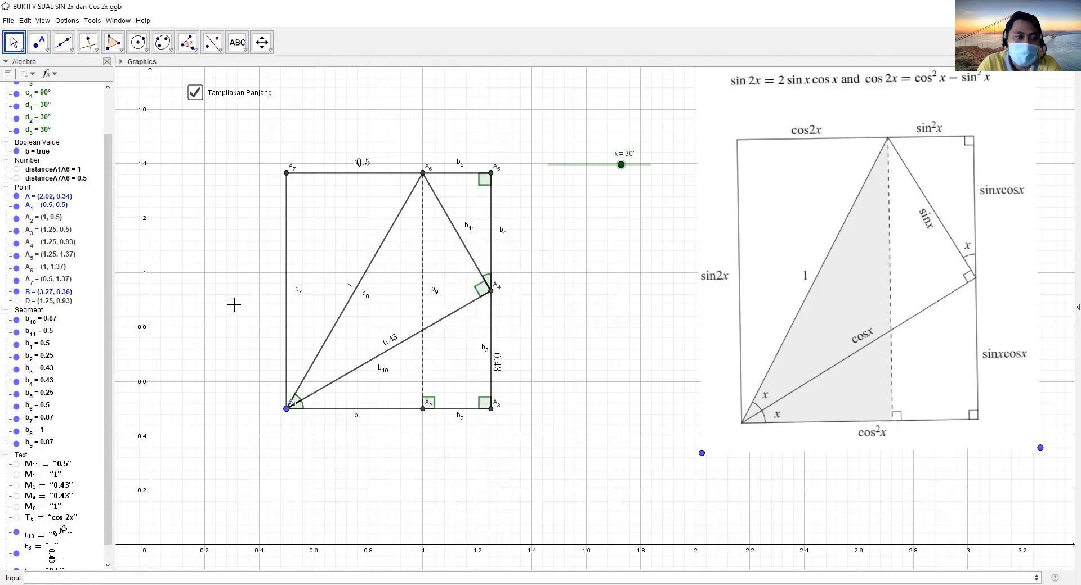
click(236, 43)
click(89, 573)
text(b)
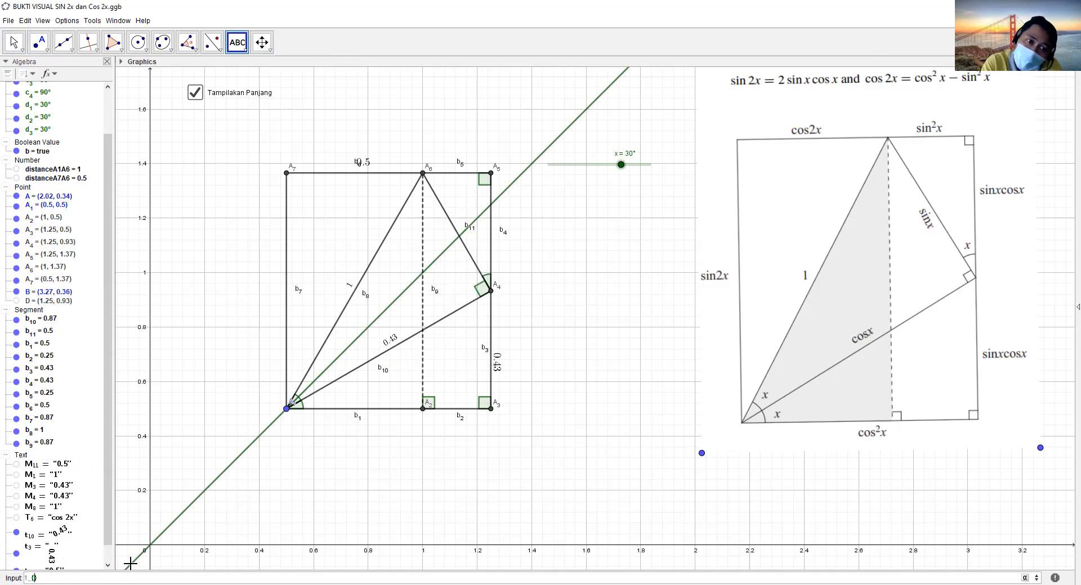
text(11}=RotateText(M_{4}, a)
key(BackSpace)
text(11)
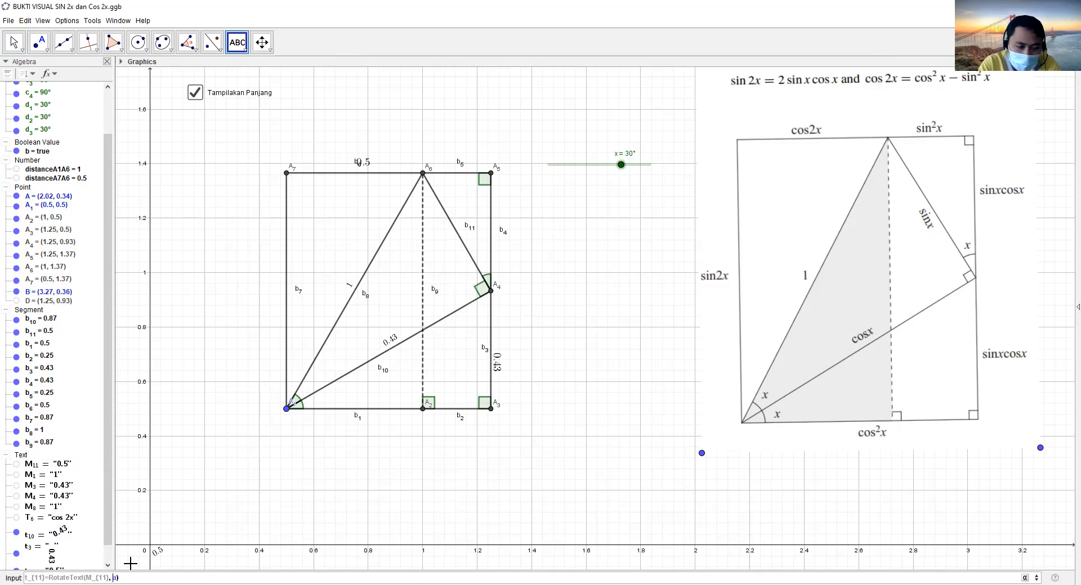
text(90)
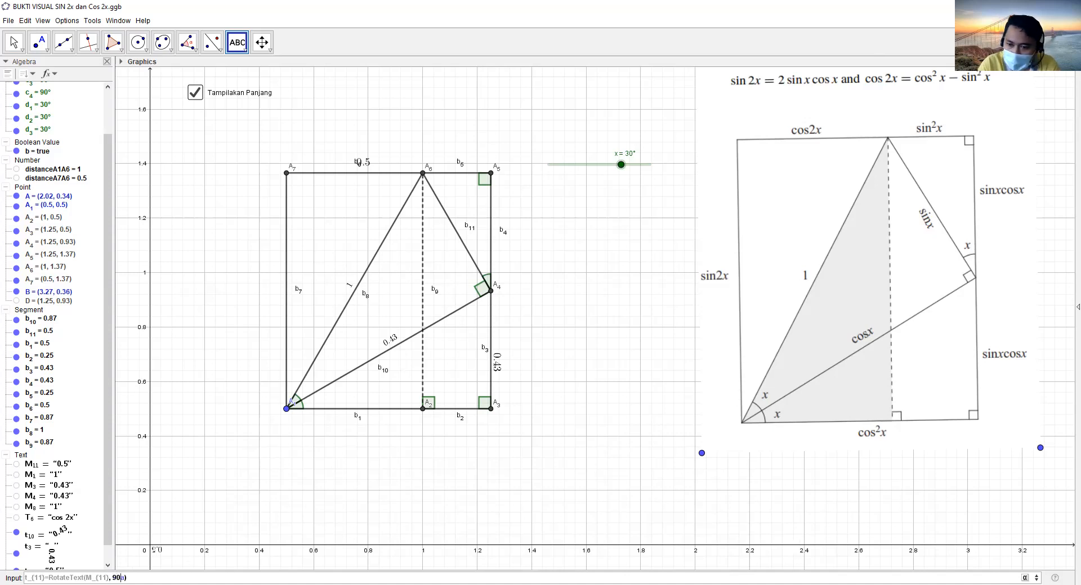
click(1024, 576)
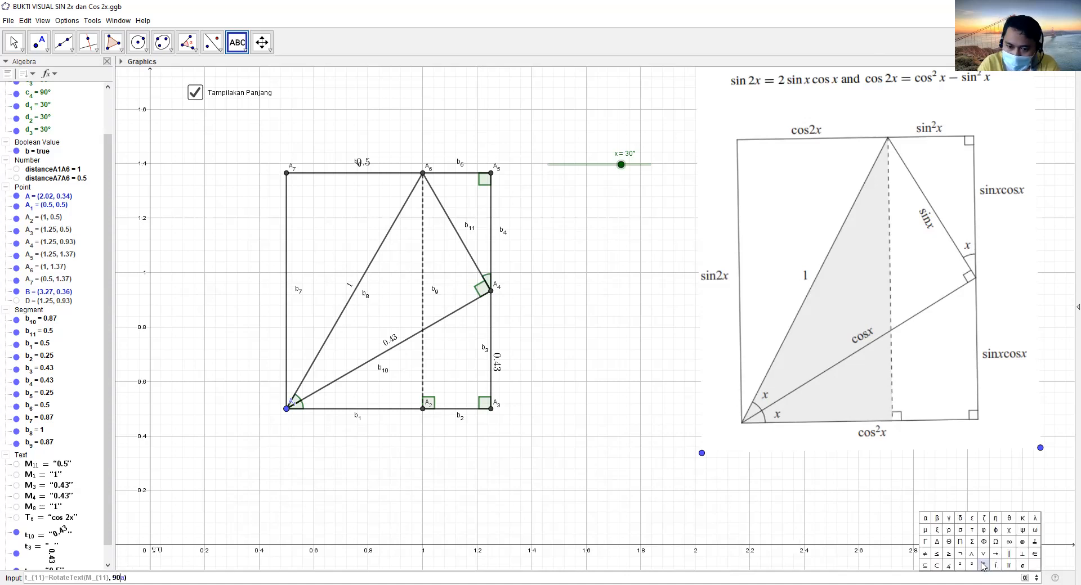
click(984, 566)
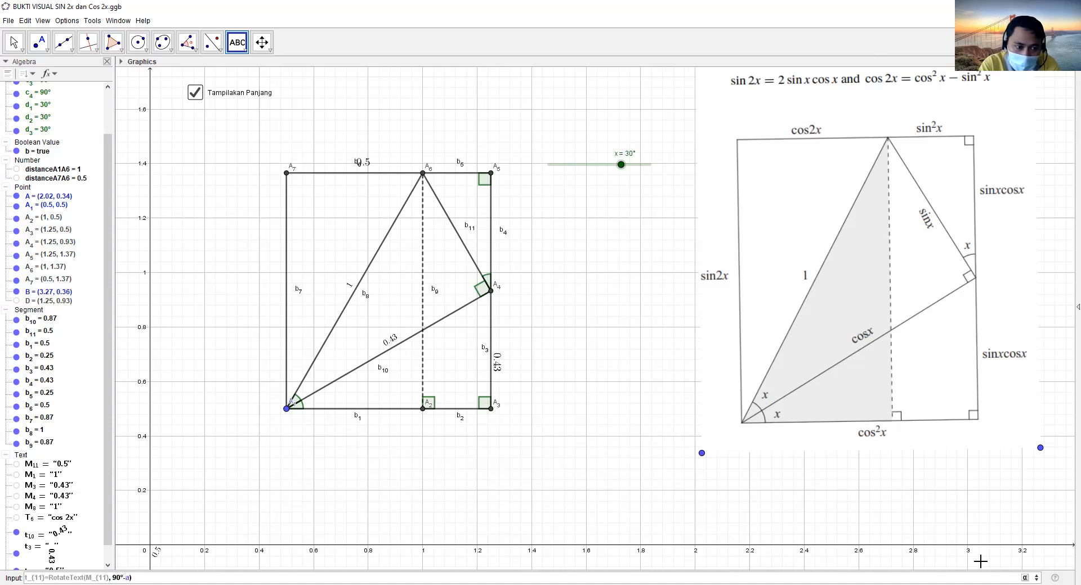
key(Return)
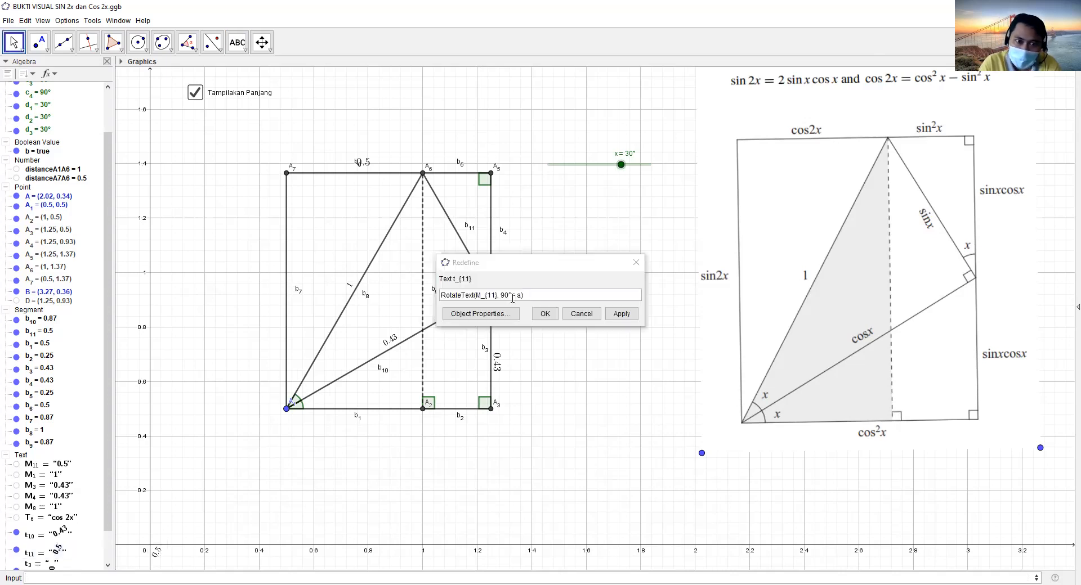
- Redefine text t_{11} as RotateText(M_{11}, -2a) and move it beside segment b_{11}
click(511, 295)
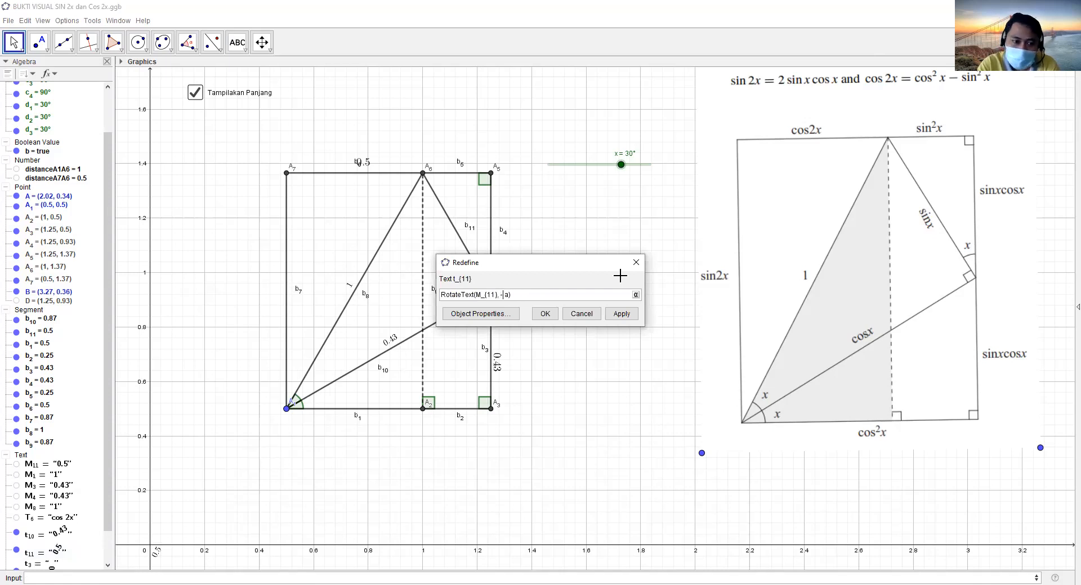
key(Return)
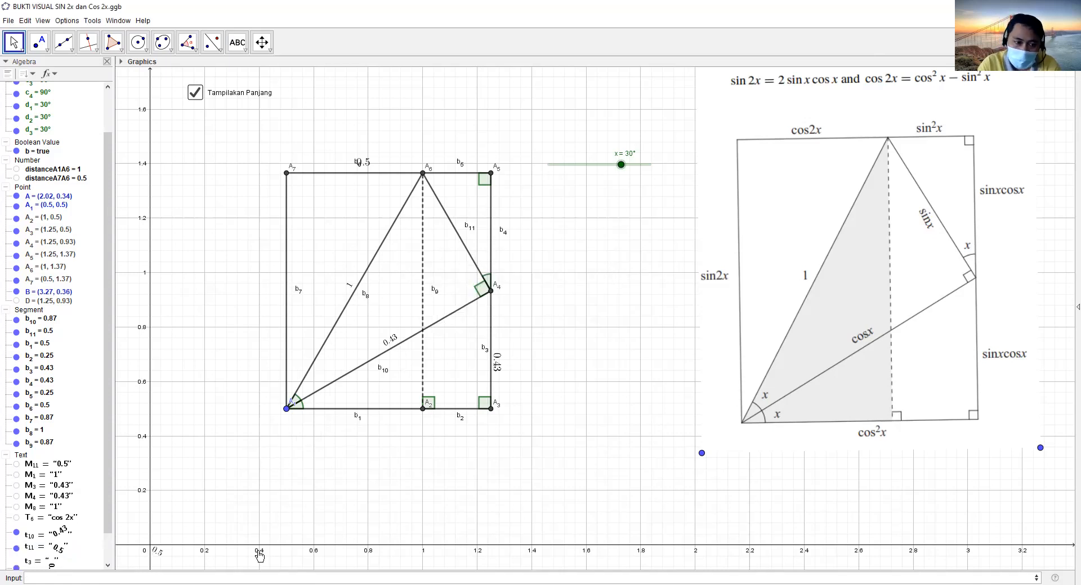
click(157, 558)
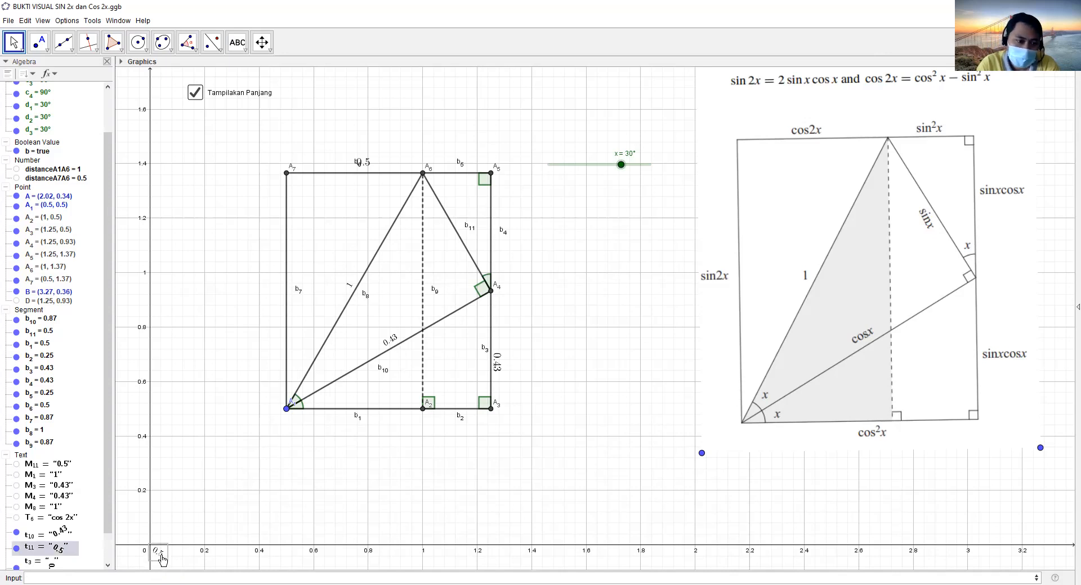
double_click(160, 558)
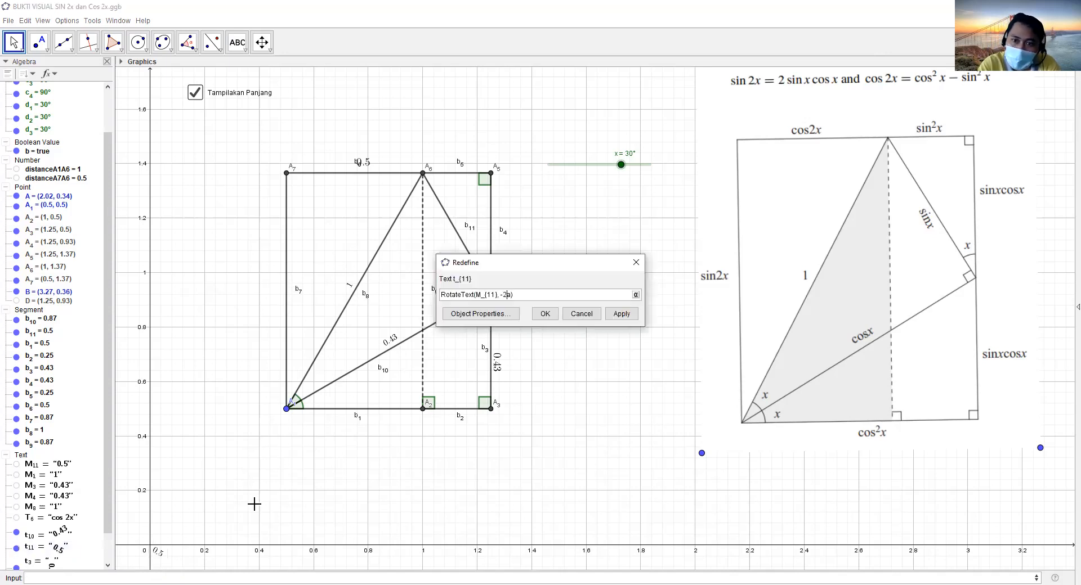
key(Return)
drag(155, 557, 447, 238)
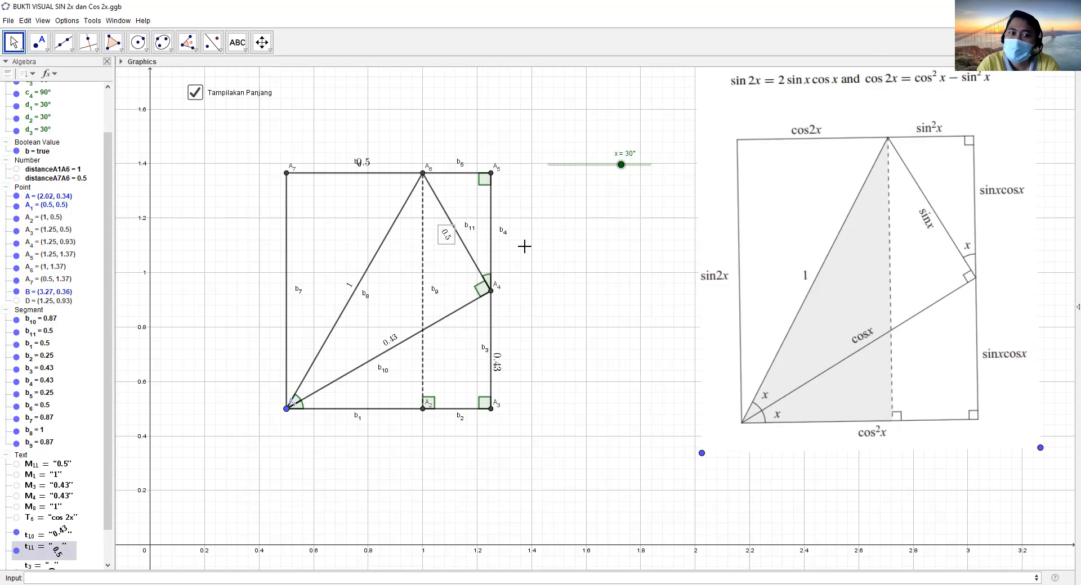
- Set the starting point of text t_{11} to Midpoint(A_{4}, A_{6}), reusing the midpoint definition from the text on segment b_{3}
right_click(440, 235)
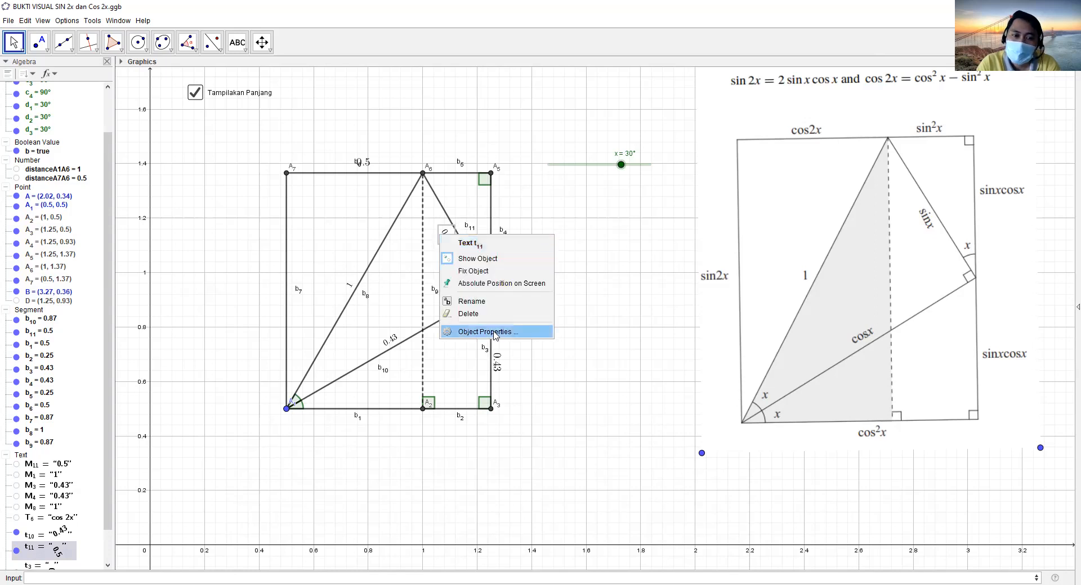
click(495, 336)
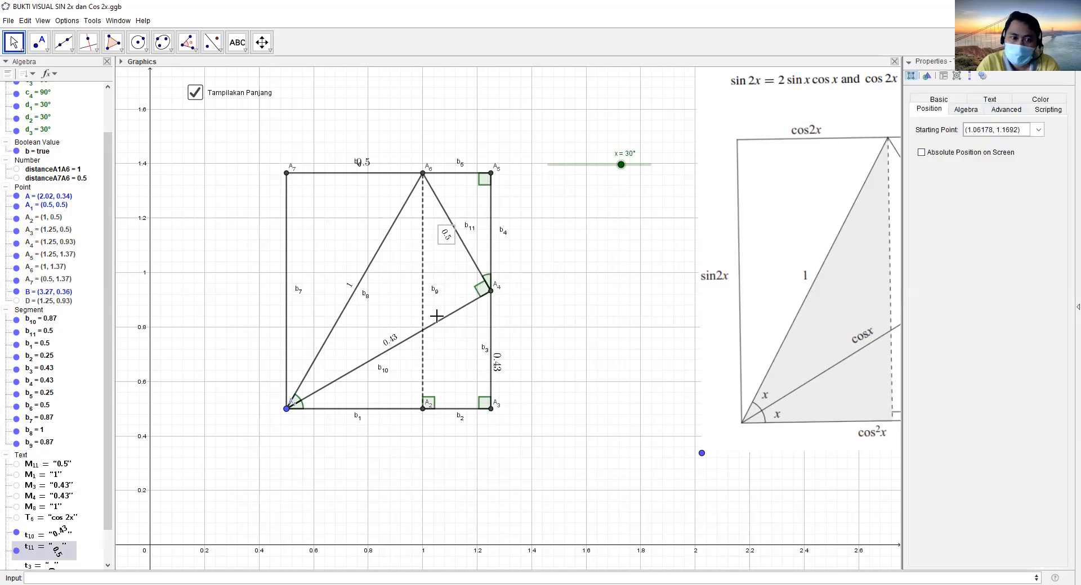
click(497, 363)
click(1016, 130)
key(ctrl+c)
click(448, 239)
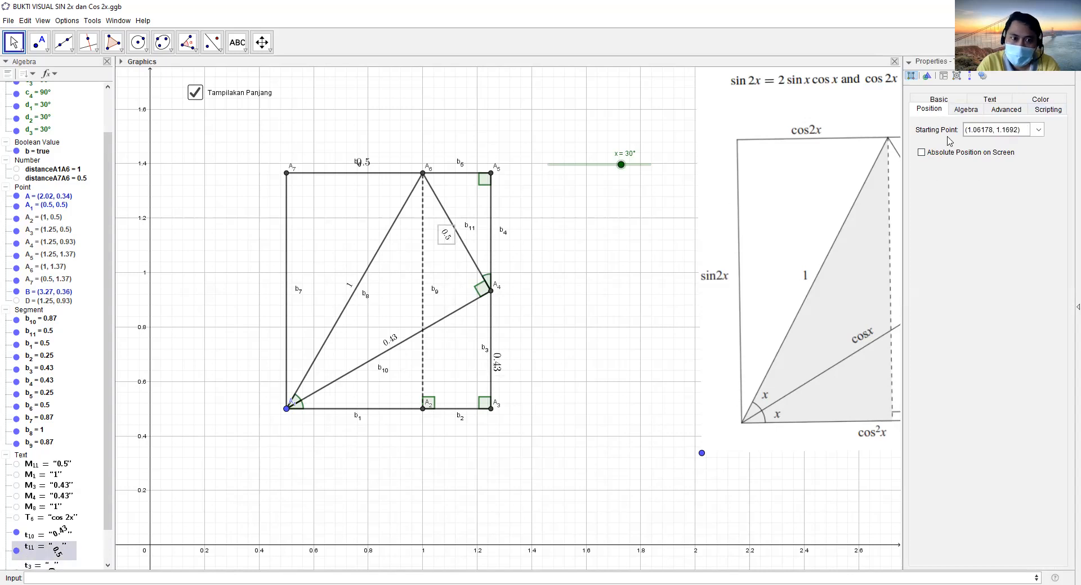
click(1001, 130)
key(ctrl+v)
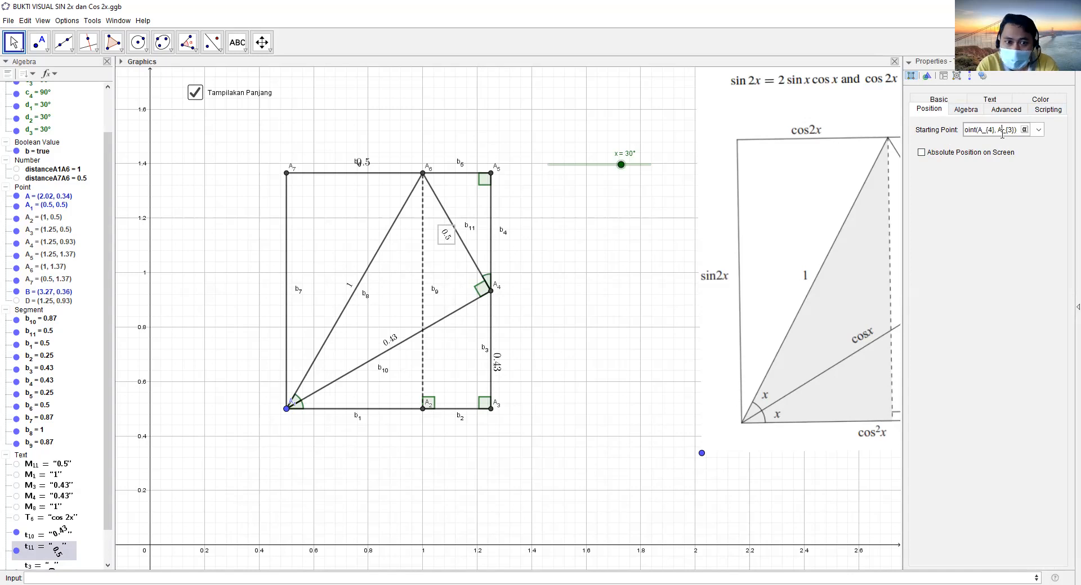
text(6)
key(Return)
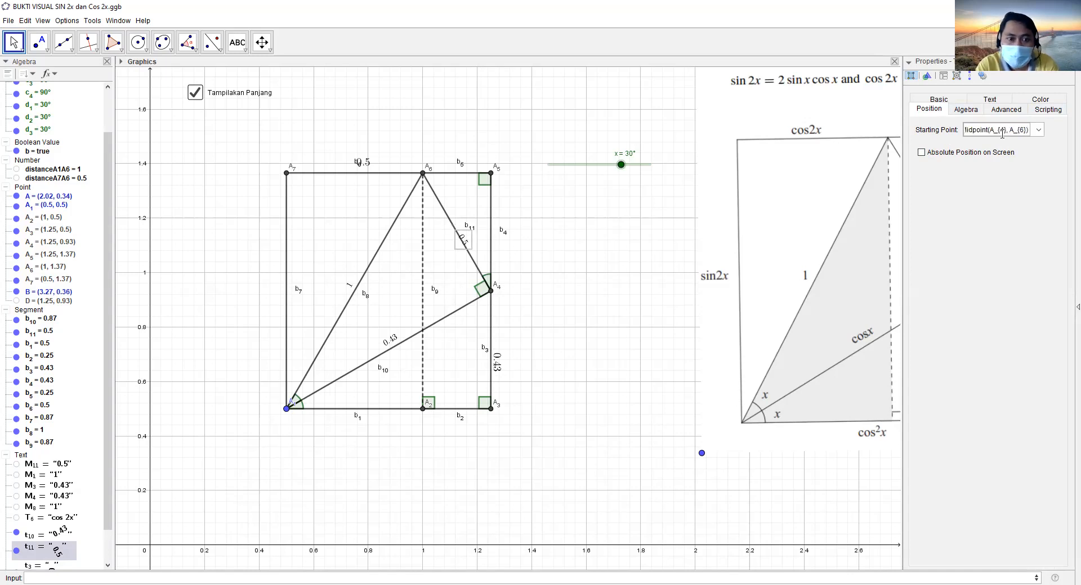
- Shift text t_{11} slightly off segment b_{11} into the triangle and set the slider x to 27°
drag(472, 242, 463, 246)
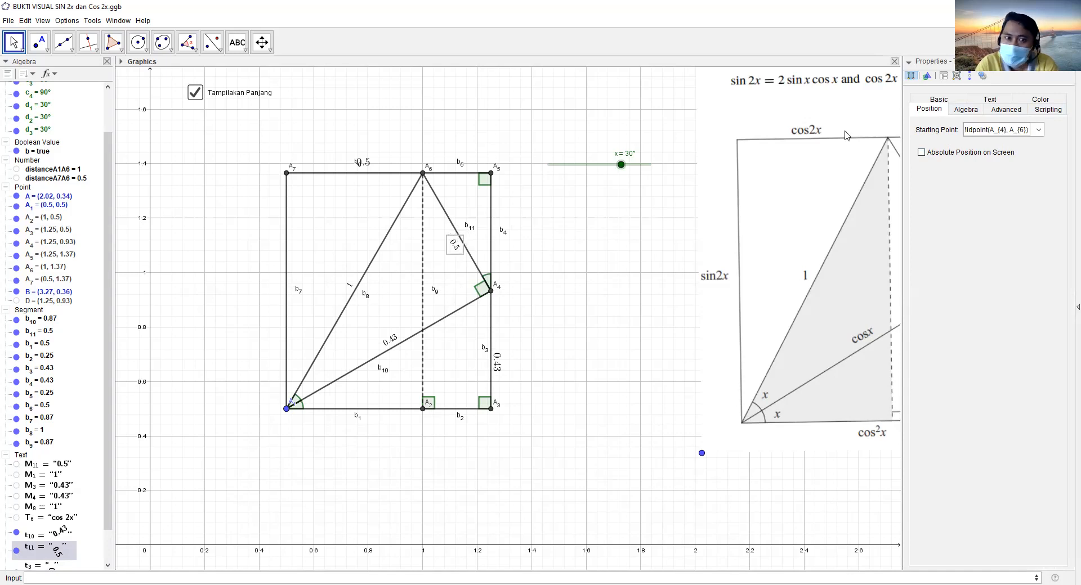
key(Escape)
mouse_move(622, 165)
mouse_down()
mouse_move(608, 173)
mouse_move(635, 173)
mouse_move(616, 173)
mouse_up()
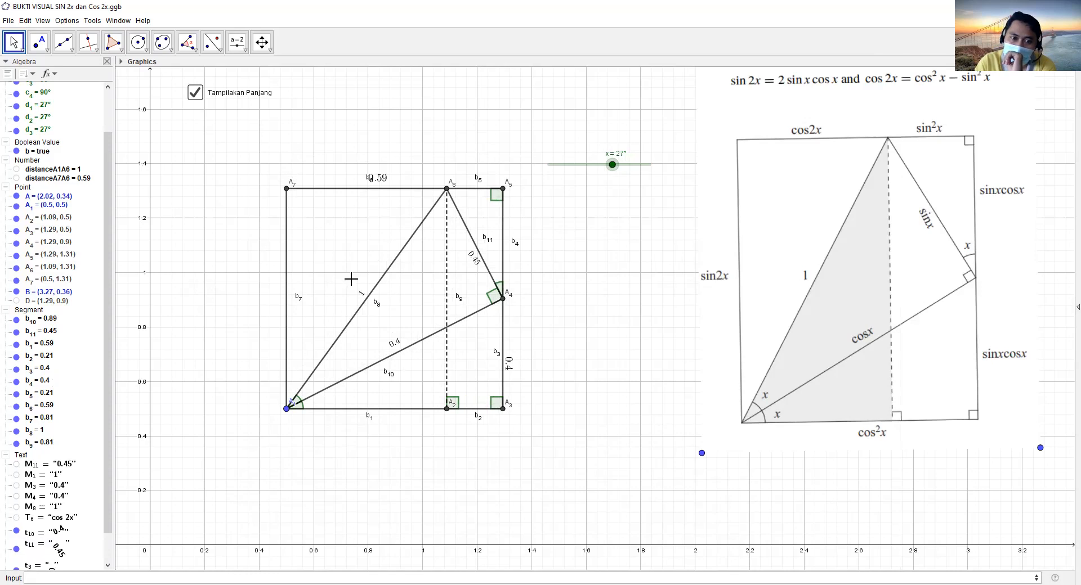
- Set the condition to show object to b for the rotated texts on segments b_{11}, b_{3} and b_{10}
right_click(477, 262)
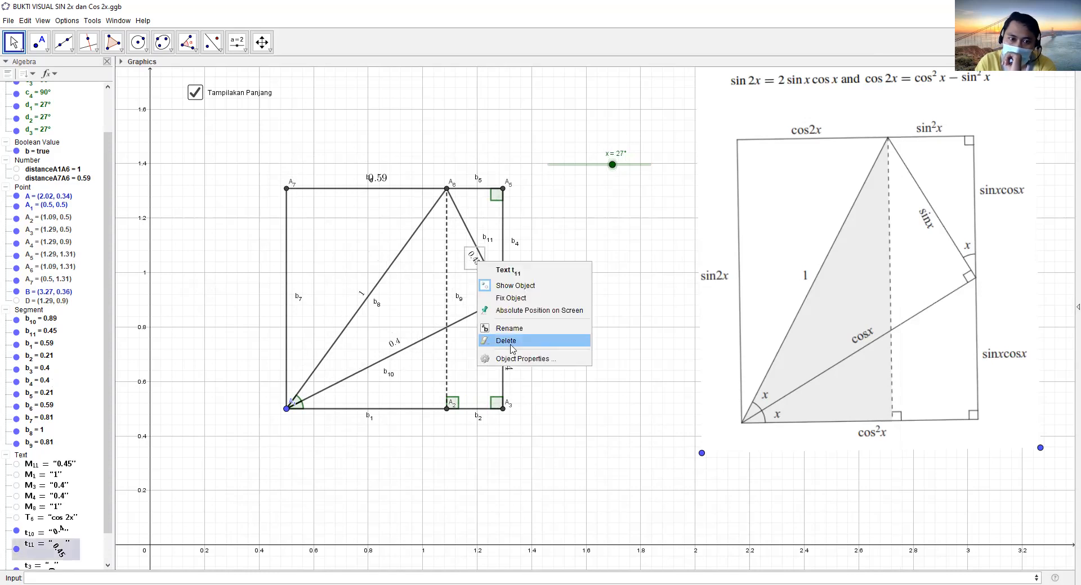
click(524, 359)
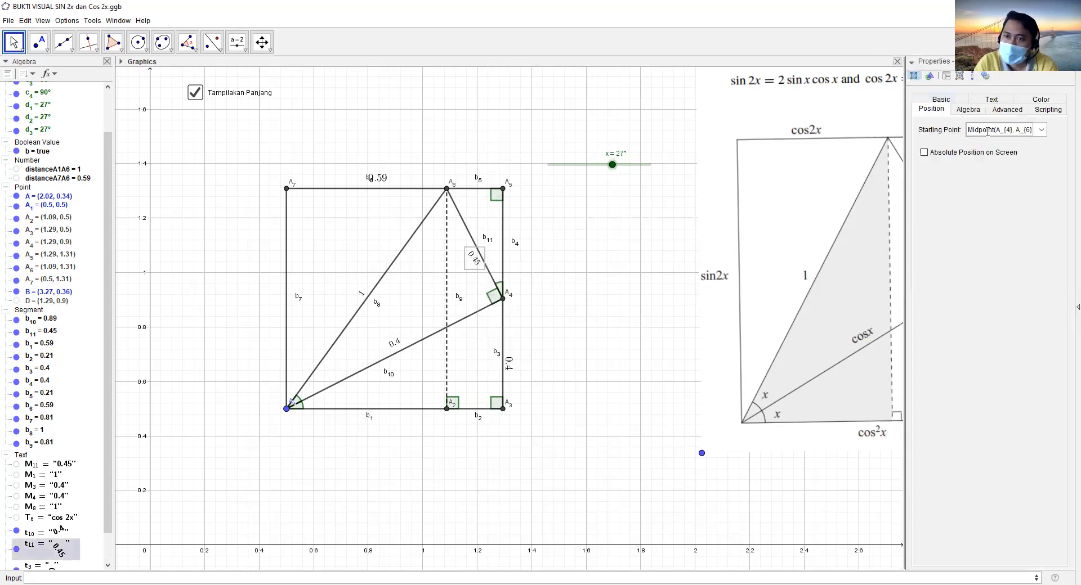
click(1020, 114)
click(956, 137)
text(b)
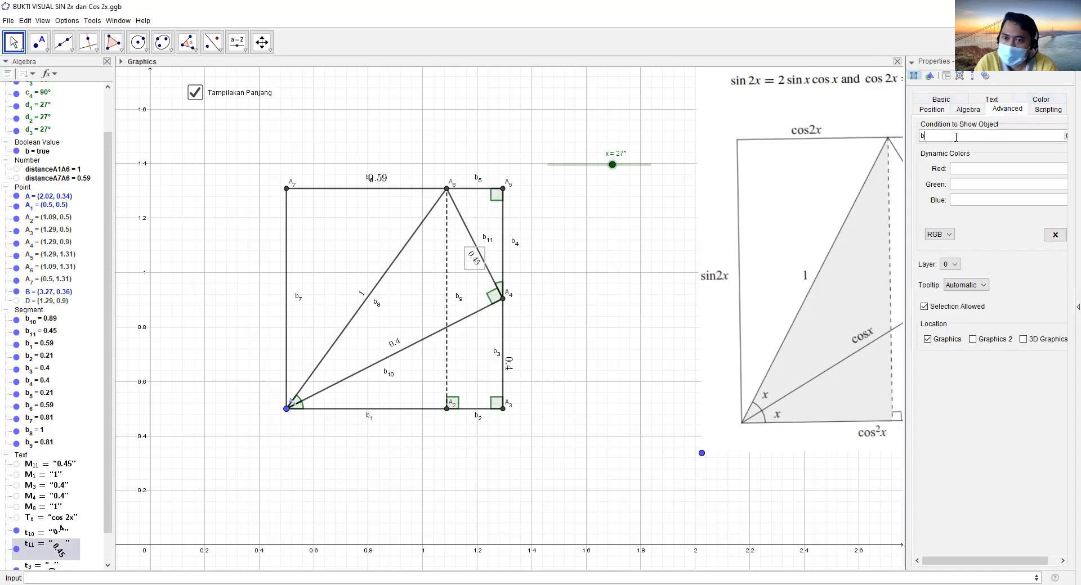
click(509, 364)
click(1045, 135)
text(b)
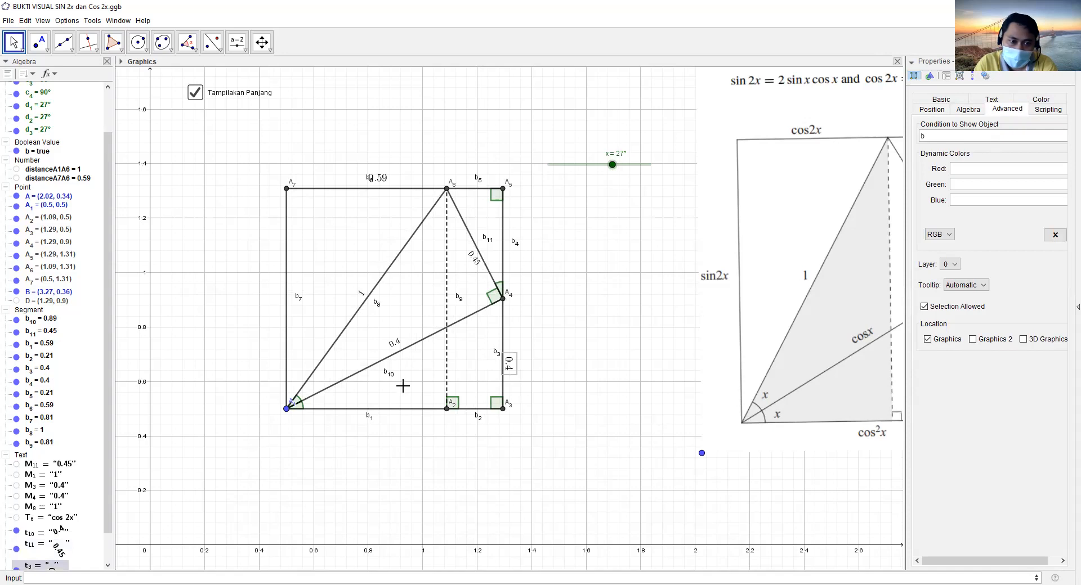
click(392, 344)
click(974, 140)
text(b)
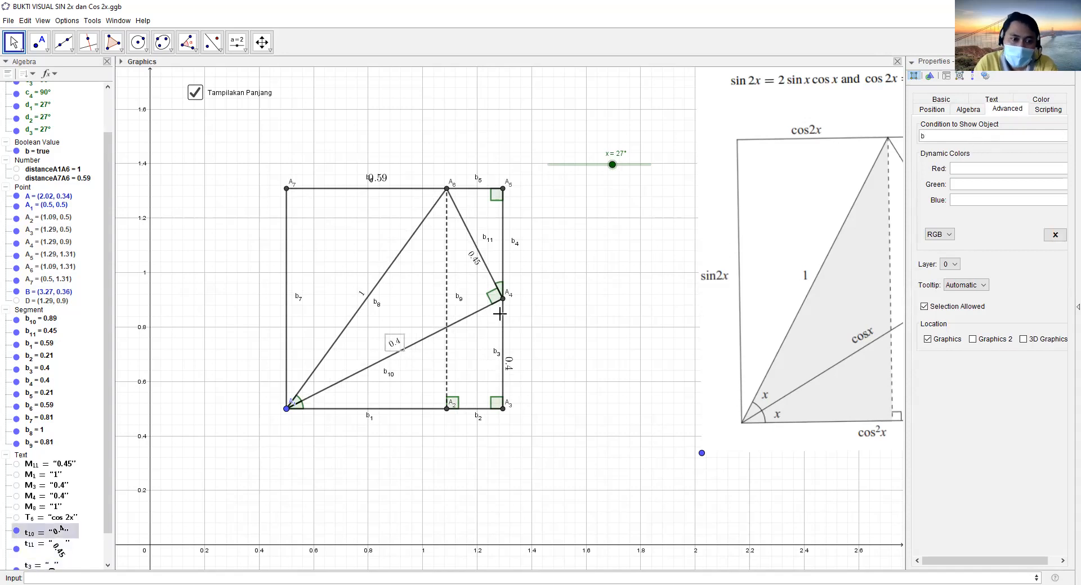
- Hide the labels of segments b_{11}, b_{6}, b_{8}, b_{10} and b_{3}
click(262, 42)
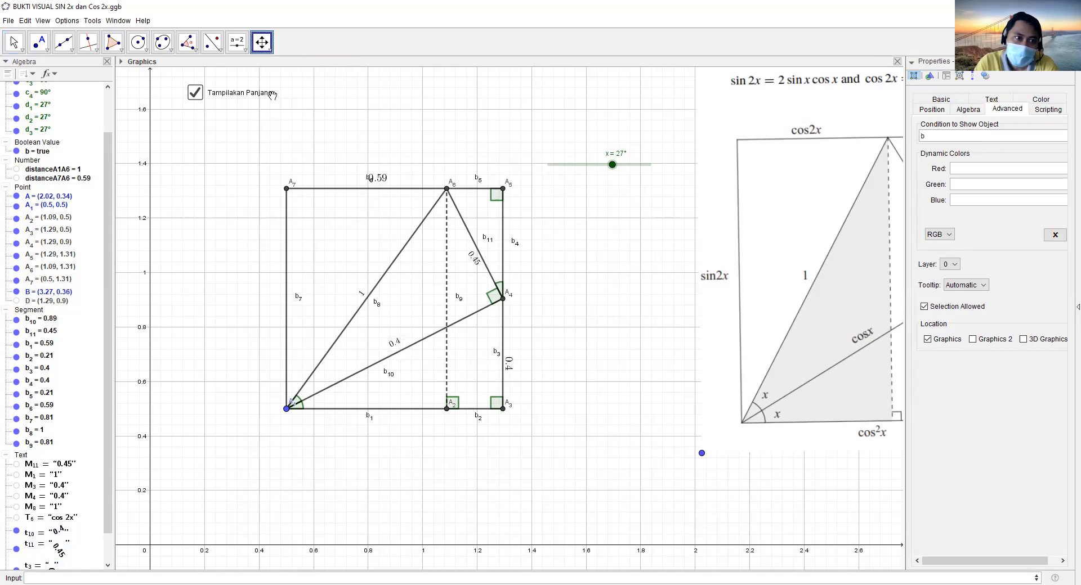
click(269, 49)
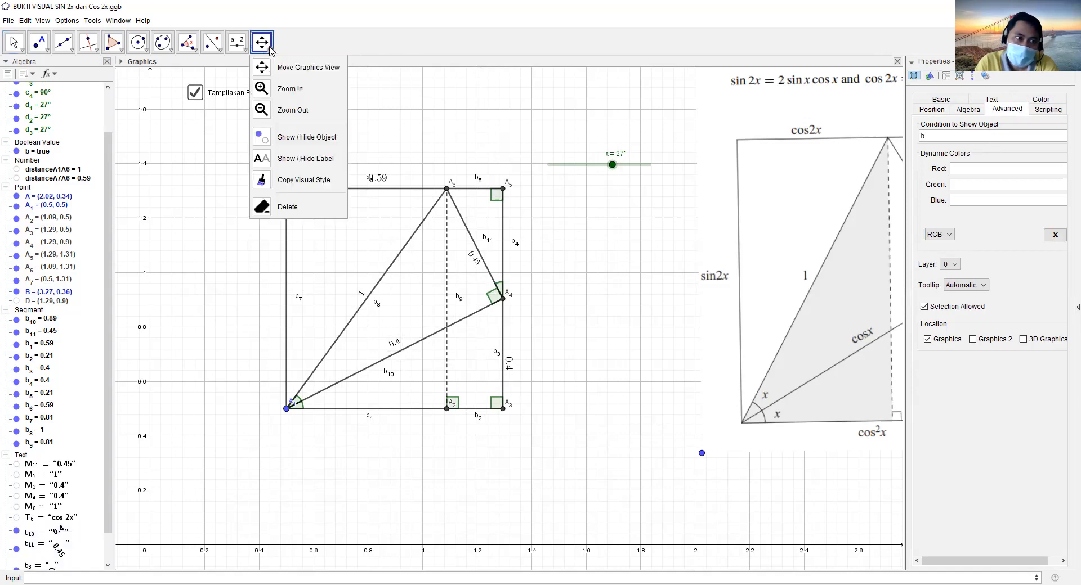
click(276, 159)
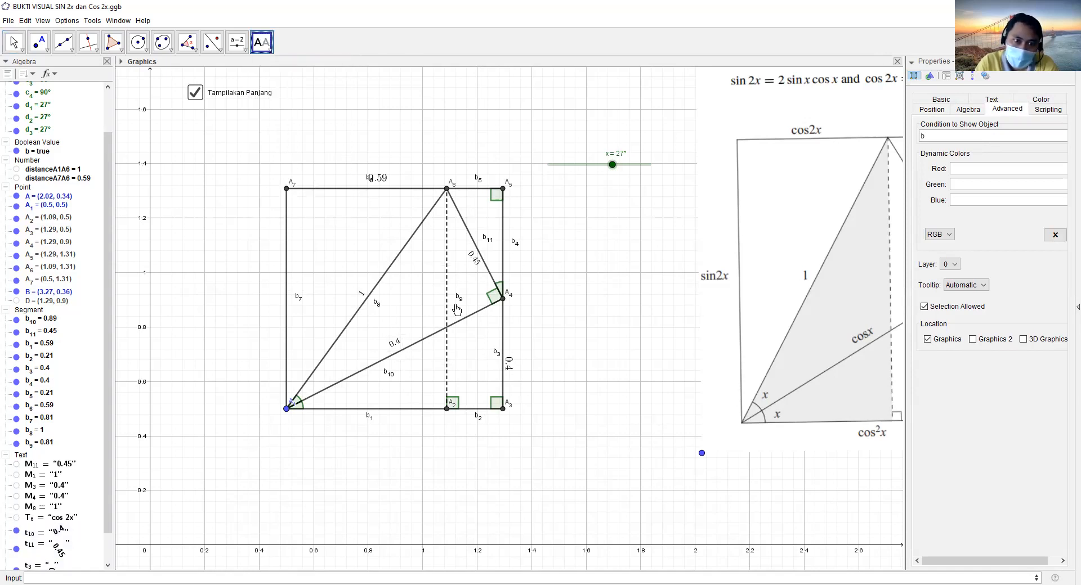
click(475, 243)
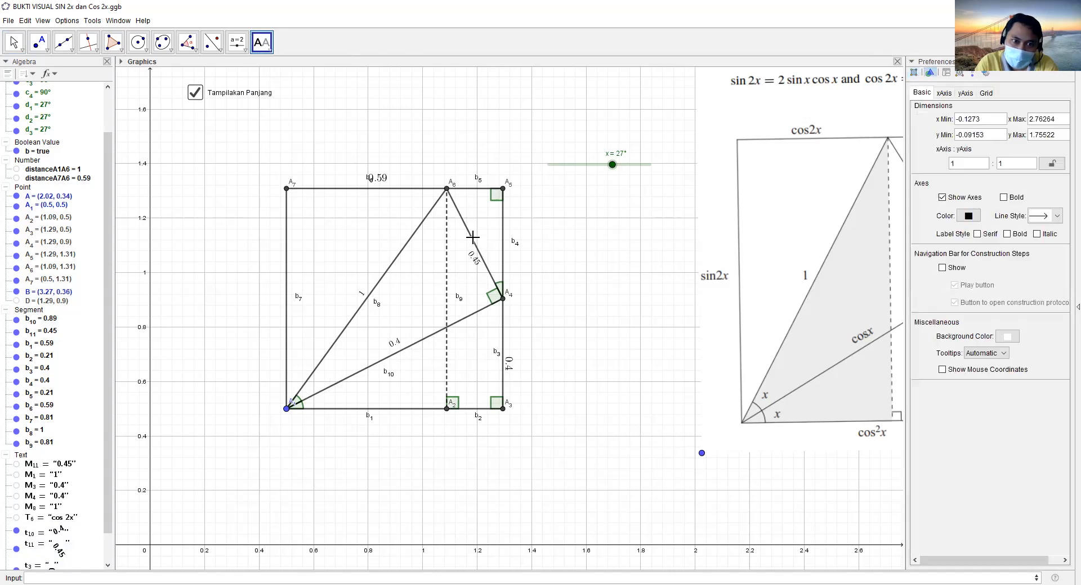
click(389, 192)
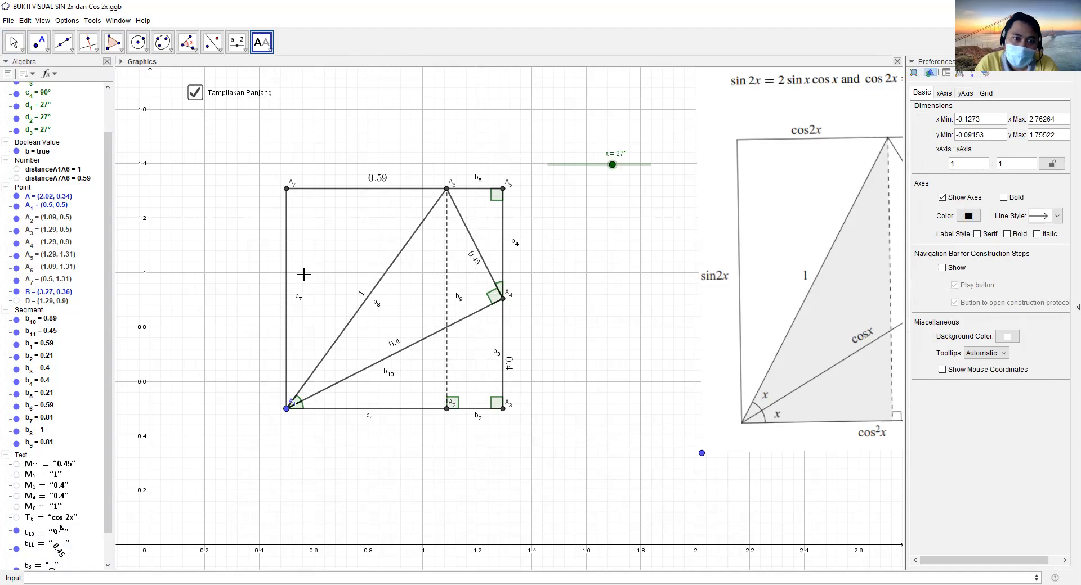
click(360, 308)
click(392, 353)
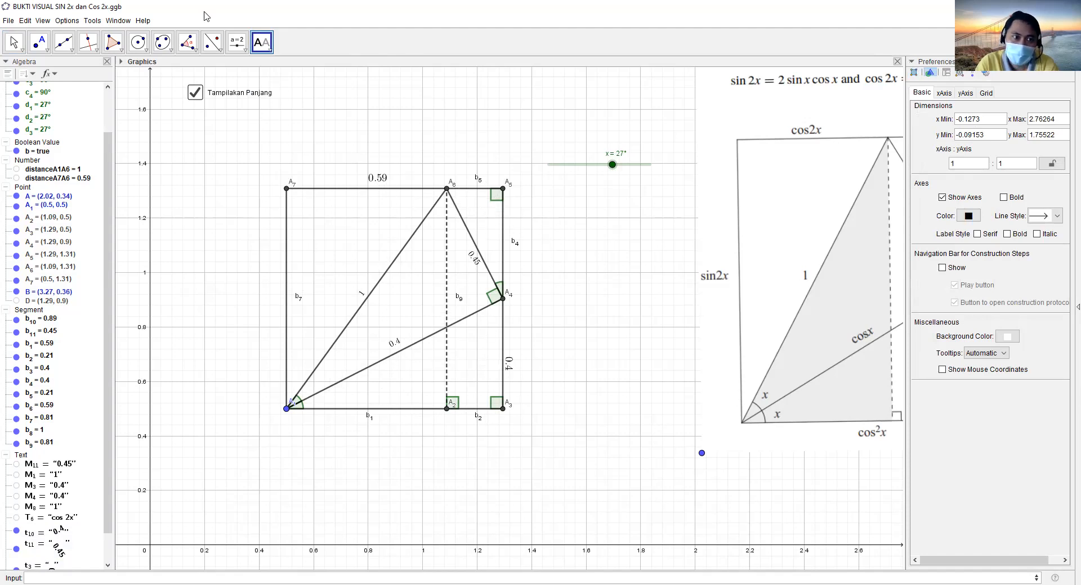
- Look up the rotation definition of text t_{11} beside segment b_{11}
click(15, 42)
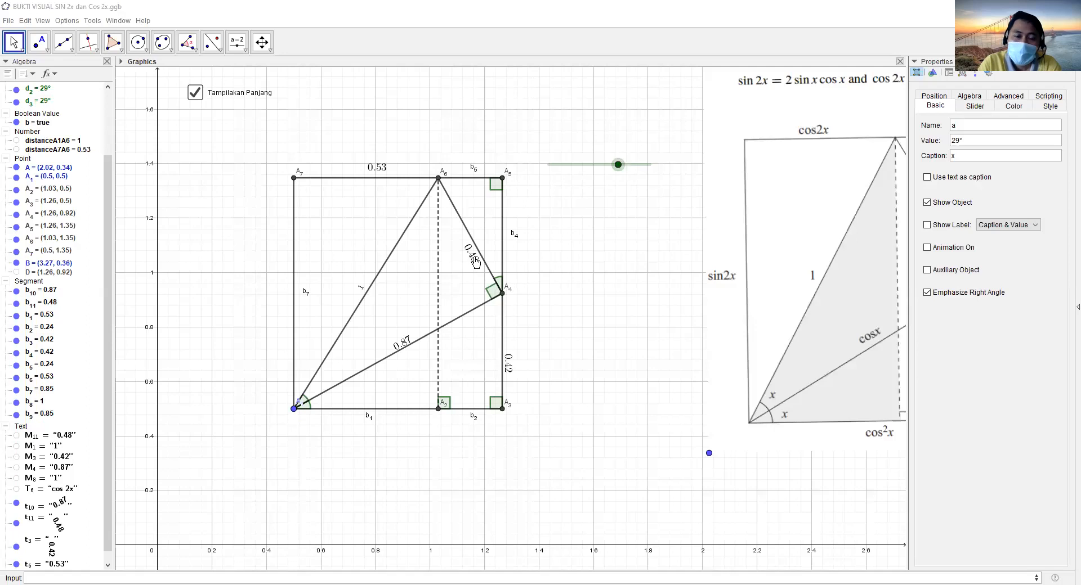
double_click(529, 269)
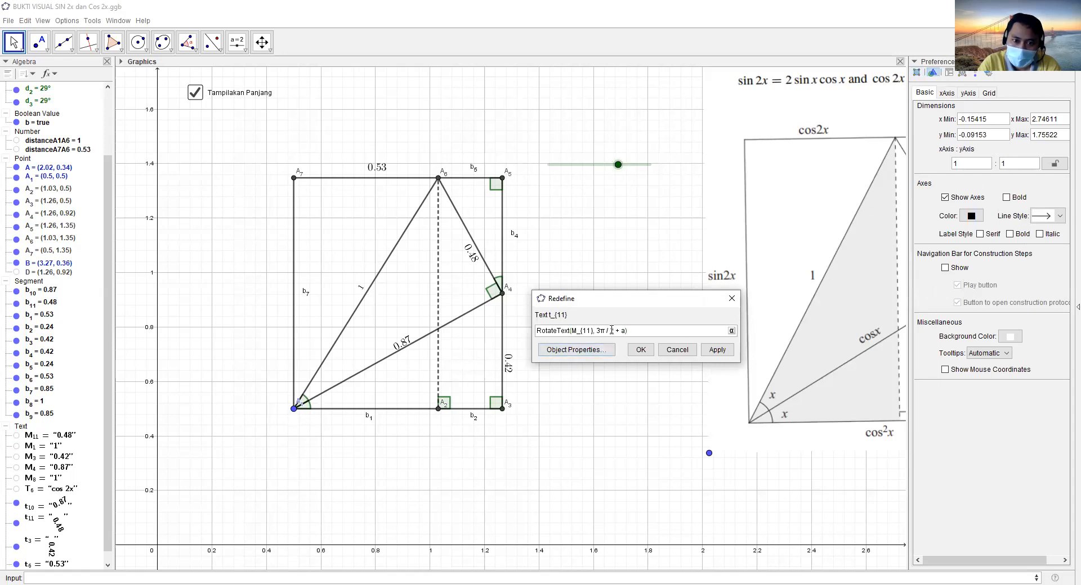
click(641, 350)
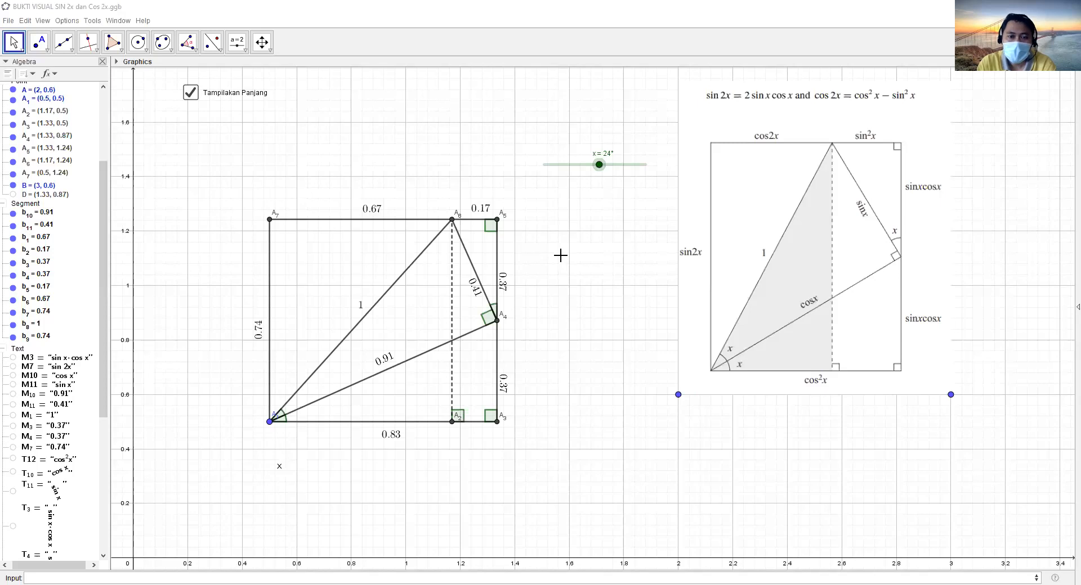
- Test the finished figure by toggling Tampilakan Panjang several times between lengths and formulas, ending with the formulas shown
mouse_move(597, 166)
mouse_down()
mouse_move(569, 173)
mouse_move(614, 170)
mouse_move(600, 169)
mouse_up()
click(192, 93)
click(191, 93)
click(192, 93)
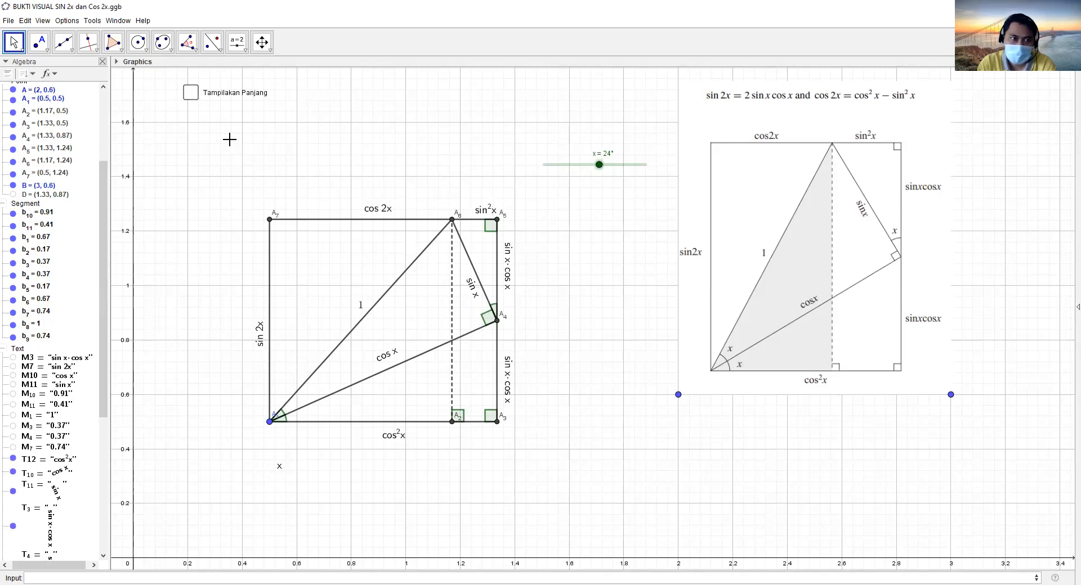
click(190, 92)
click(190, 93)
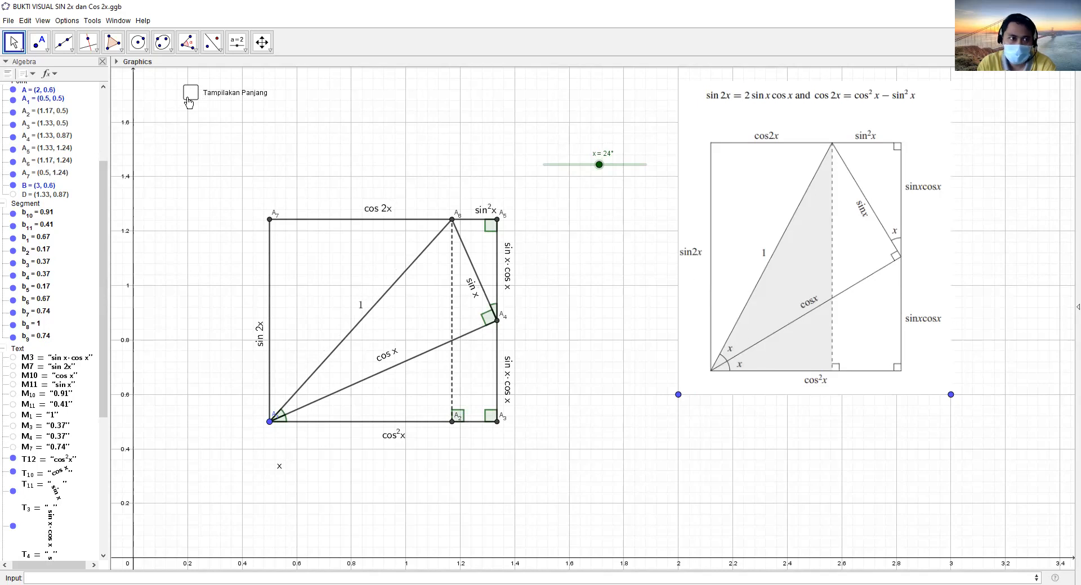
- Colour the upper segment b_{6} and its cos 2x text red
click(190, 92)
click(191, 92)
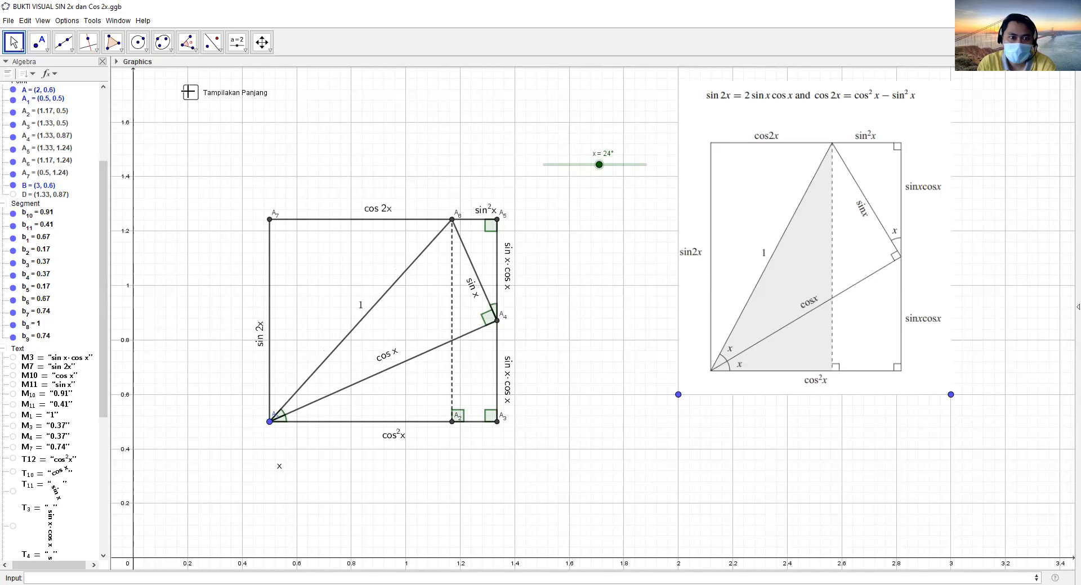
click(351, 221)
right_click(353, 219)
click(422, 320)
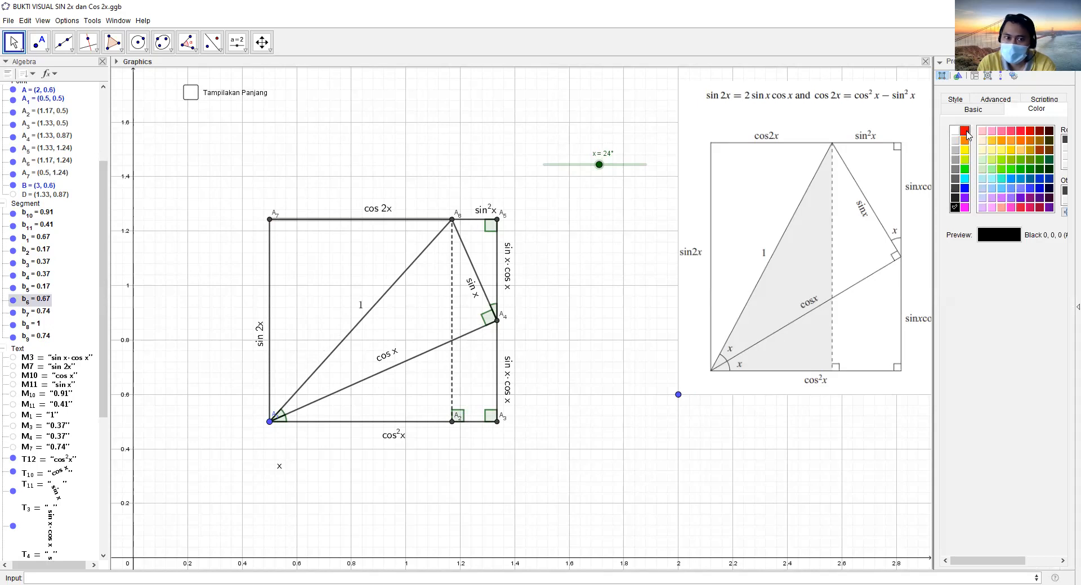
click(966, 134)
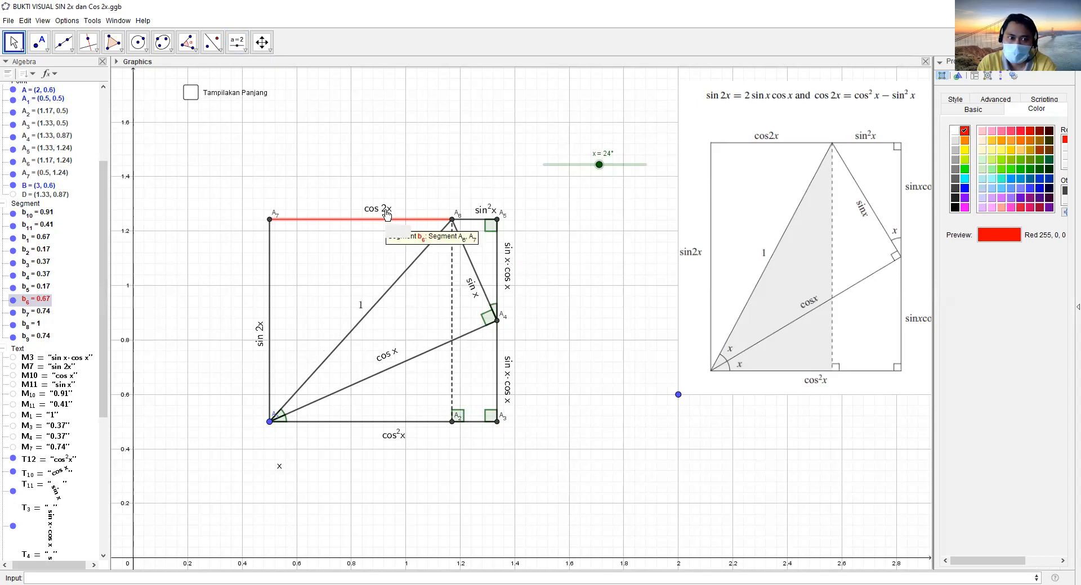
click(386, 212)
click(966, 134)
key(Escape)
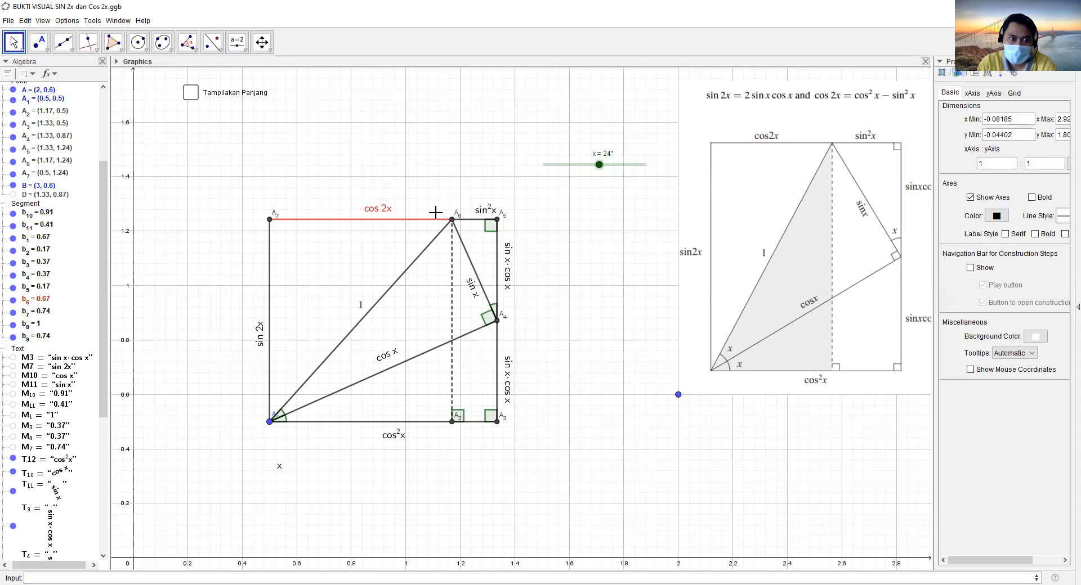
- Colour the short upper segment b_{5} violet and its sin²x text blue
click(474, 221)
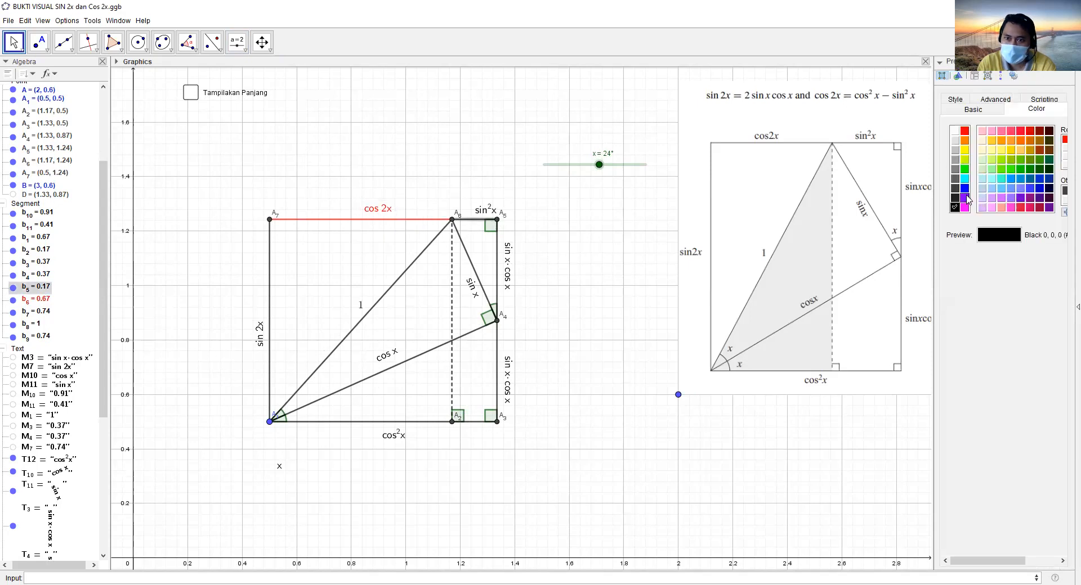
click(965, 198)
click(486, 210)
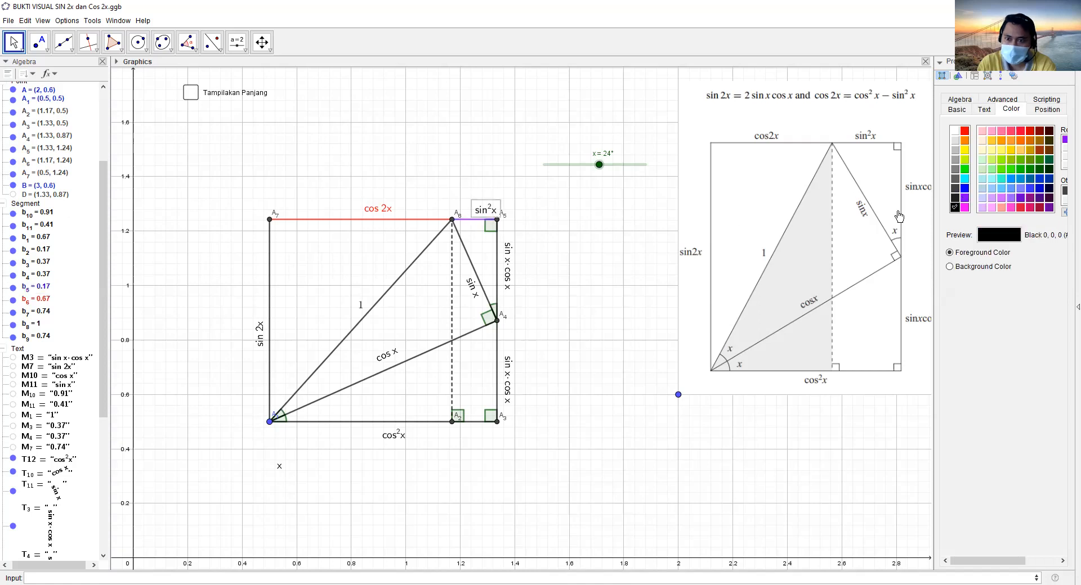
click(965, 188)
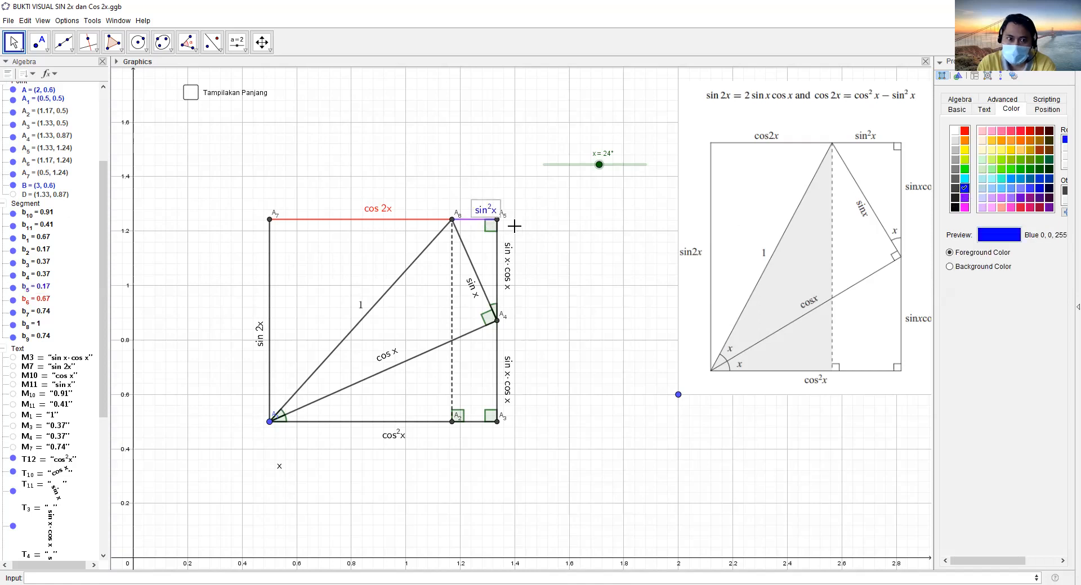
- Colour the vertical segments b_{4} and b_{3} and both of their sin x·cos x texts dark green
click(496, 243)
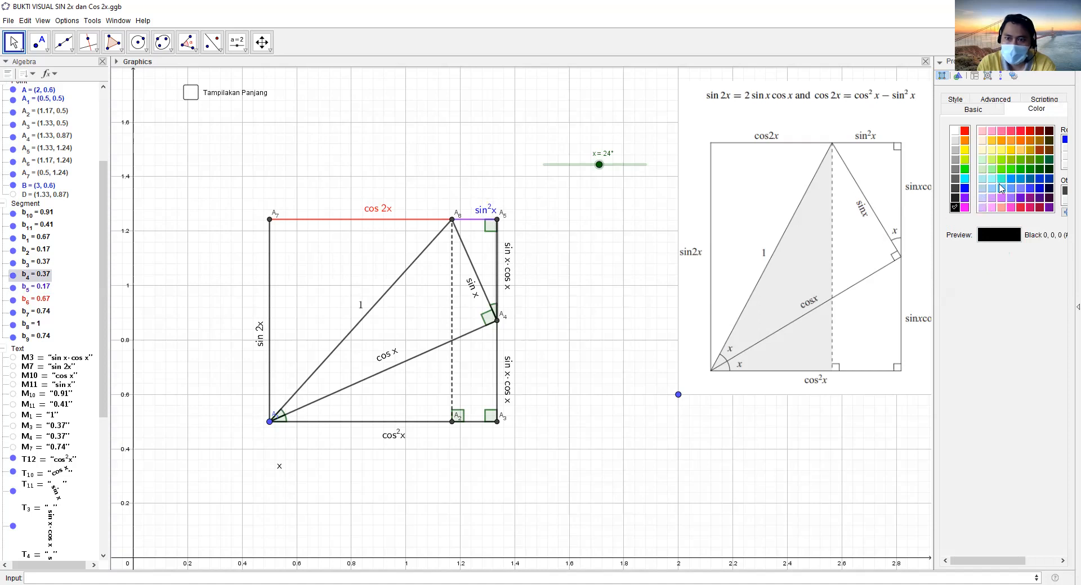
click(1039, 169)
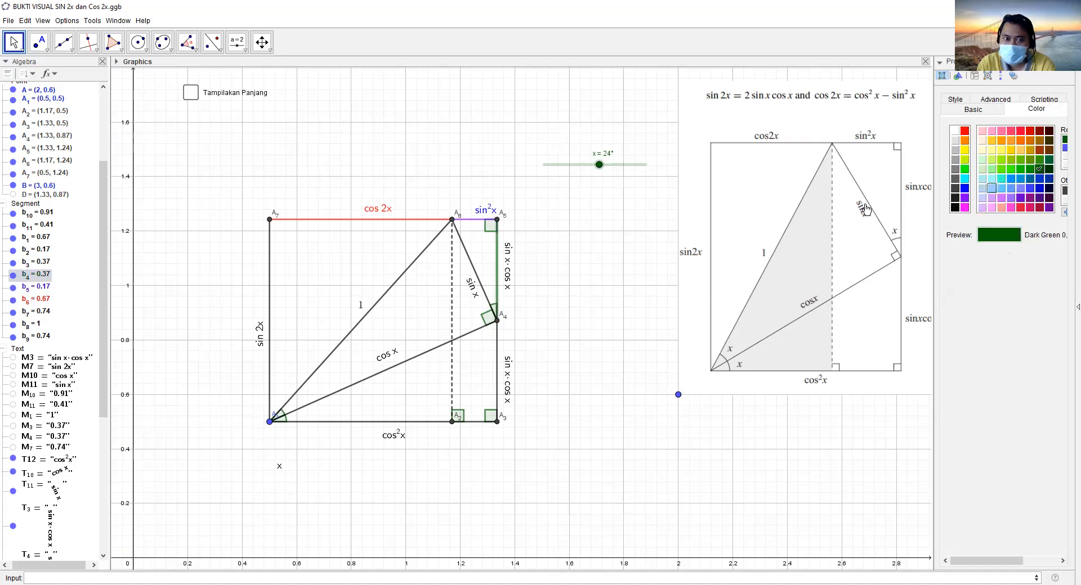
click(513, 260)
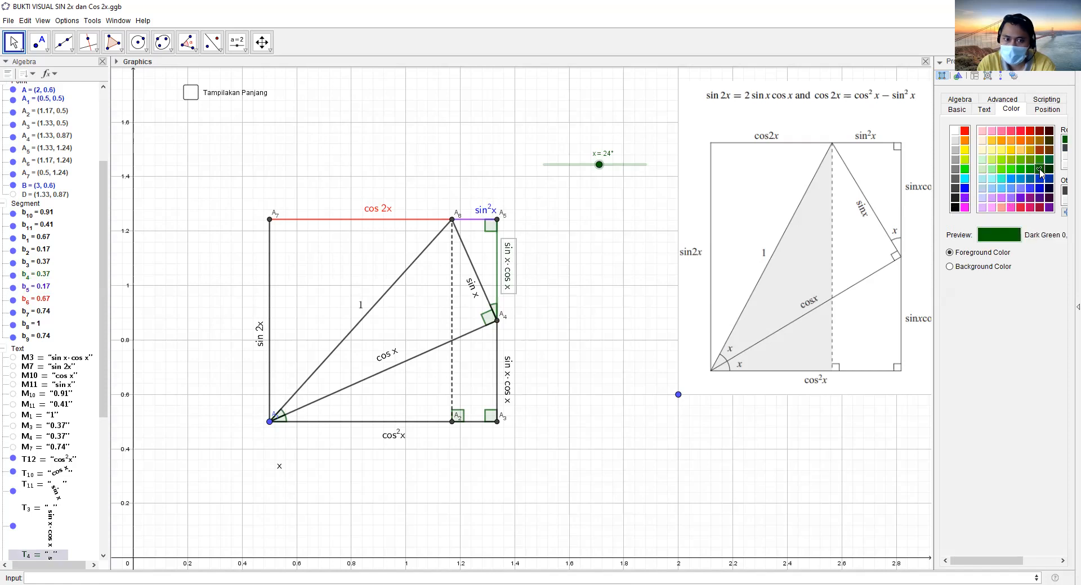
click(497, 368)
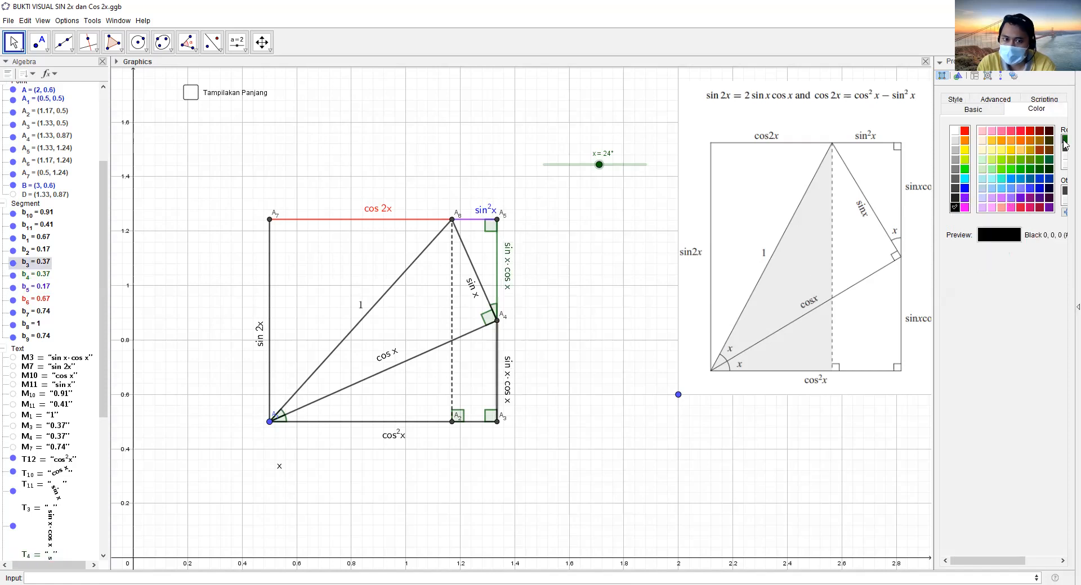
click(1065, 142)
click(509, 371)
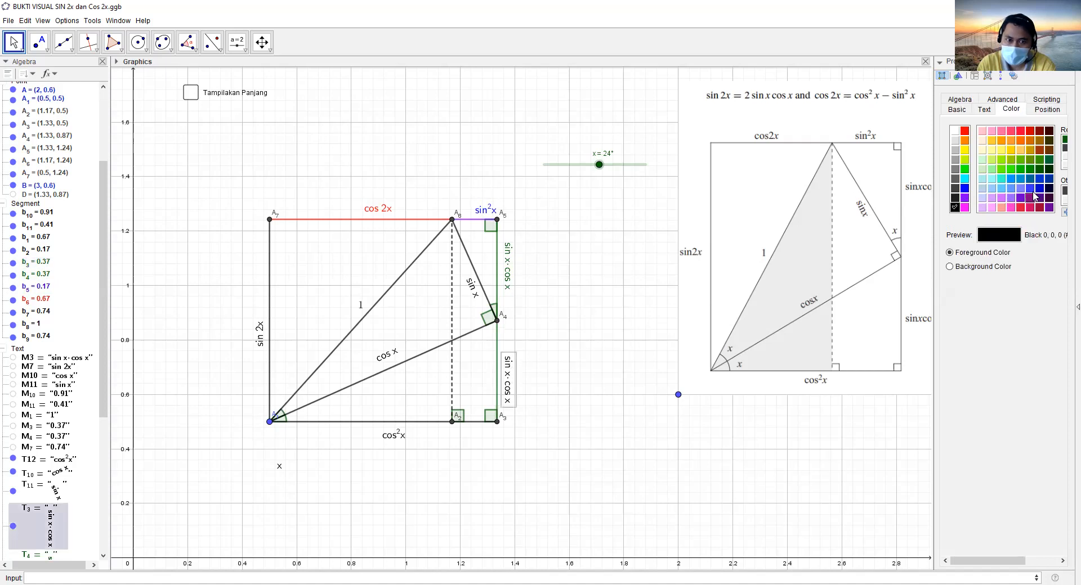
click(1064, 142)
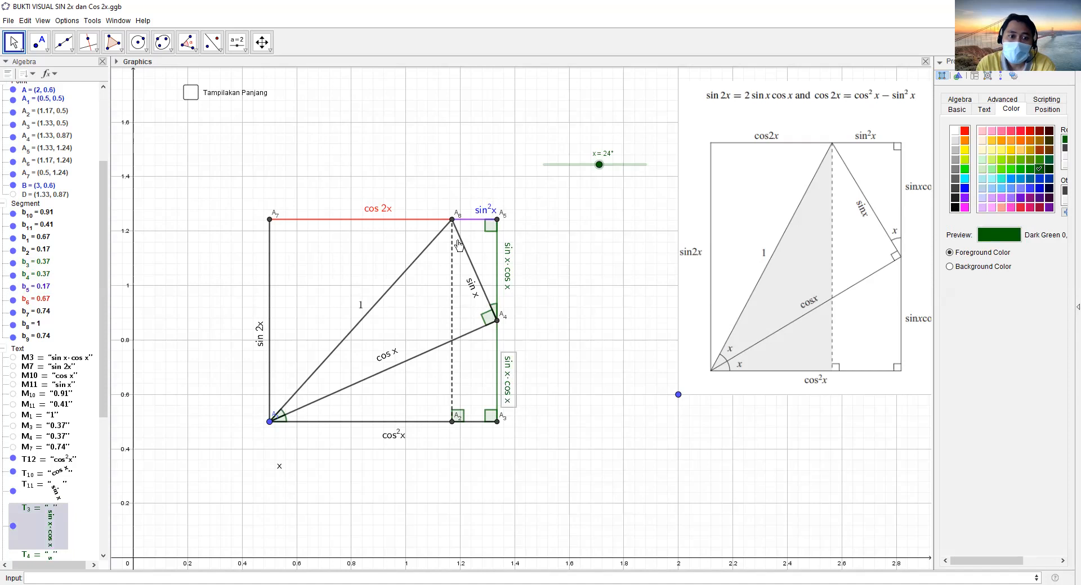
- Colour segment b_{11} and its sin x text magenta-red, 204, 0, 102 (#CC0066)
click(473, 264)
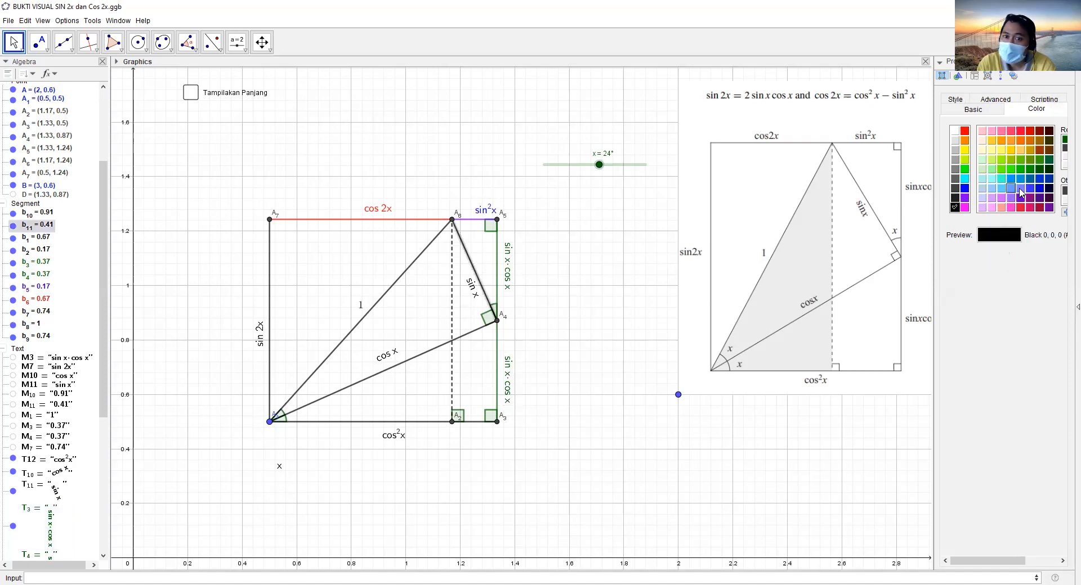
click(1020, 208)
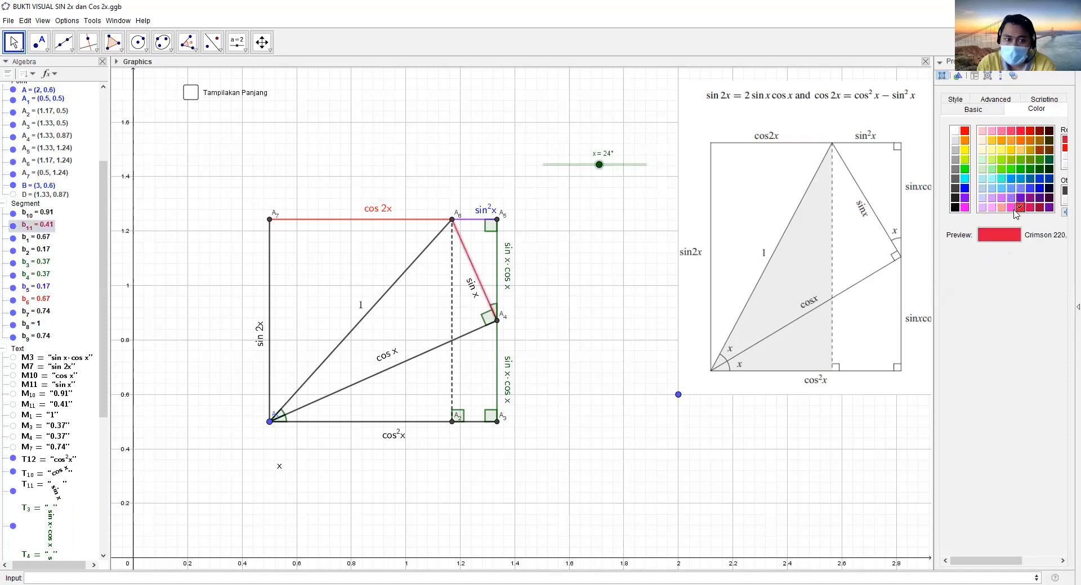
click(1031, 208)
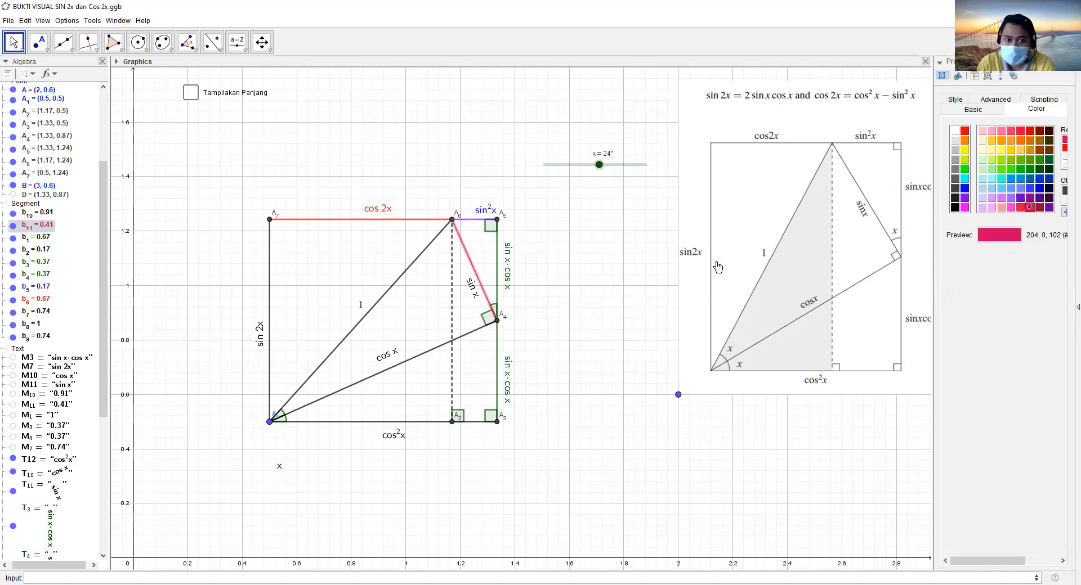
click(473, 290)
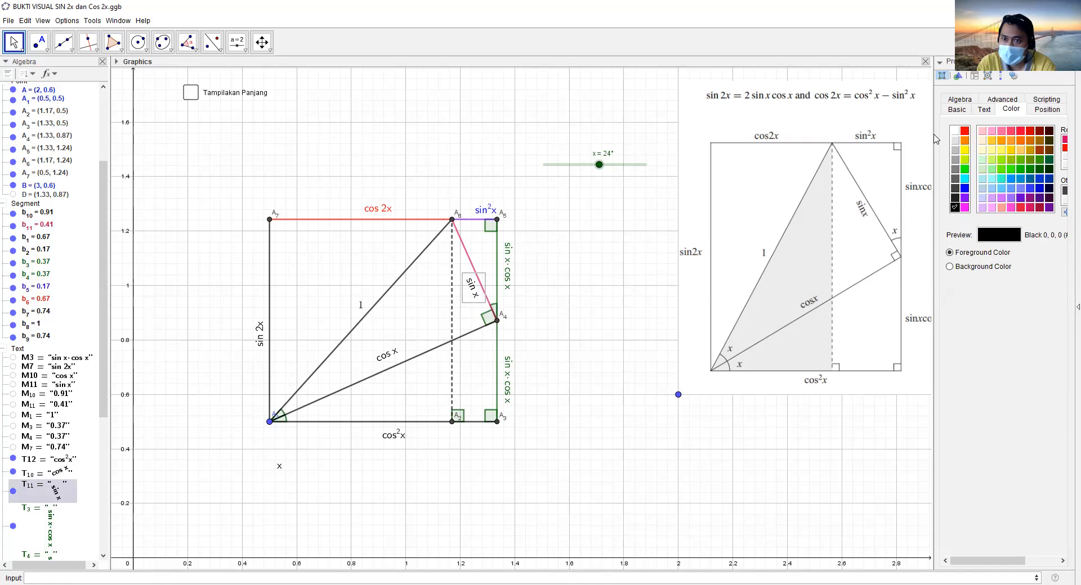
drag(933, 134, 798, 138)
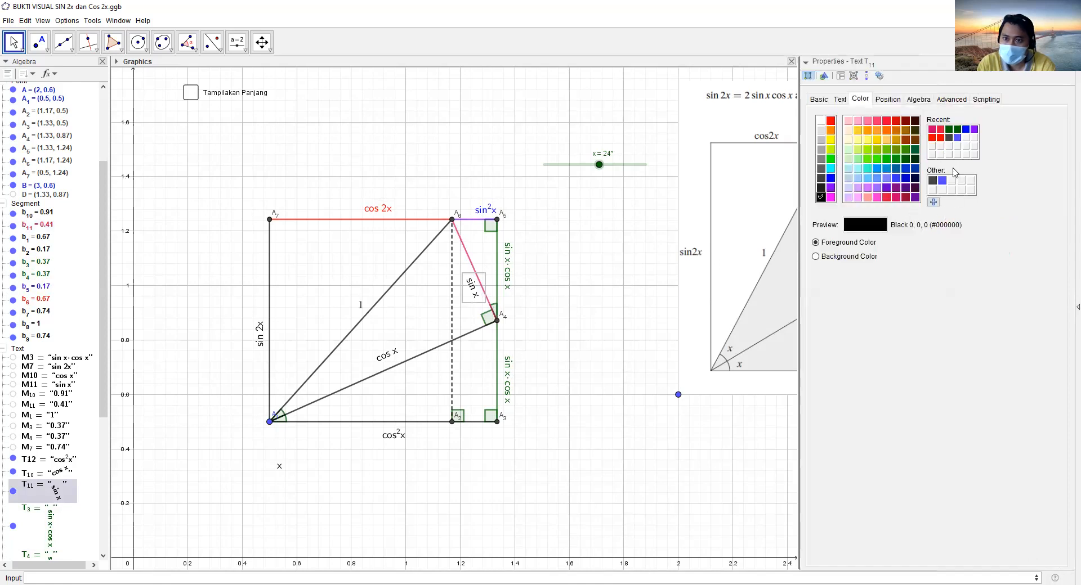
click(933, 136)
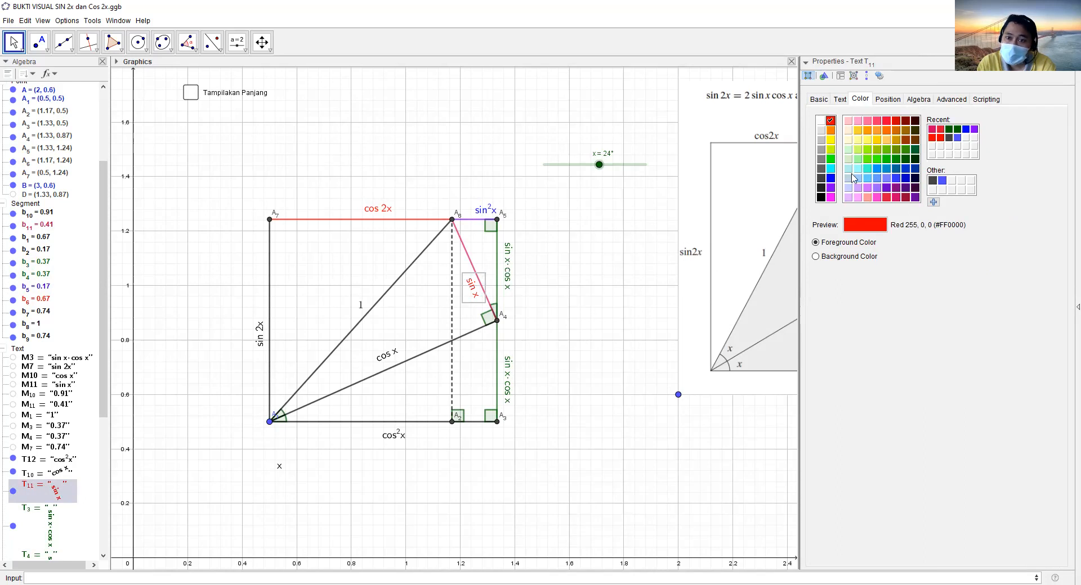
click(933, 131)
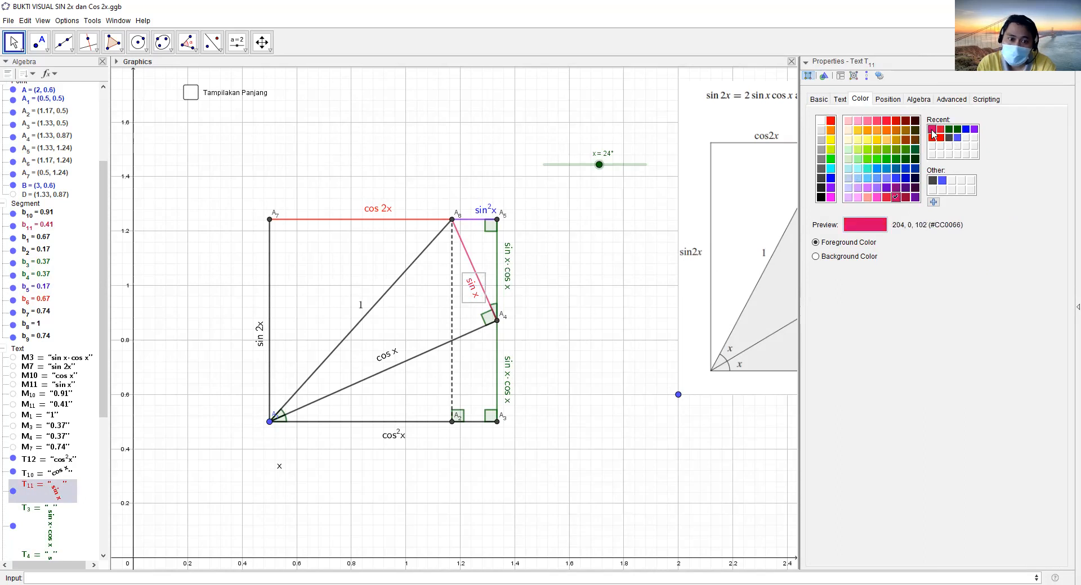
- Colour the diagonal segment b_{8} and its text 1 golden, 204, 153, 0 (#CC9900)
click(406, 276)
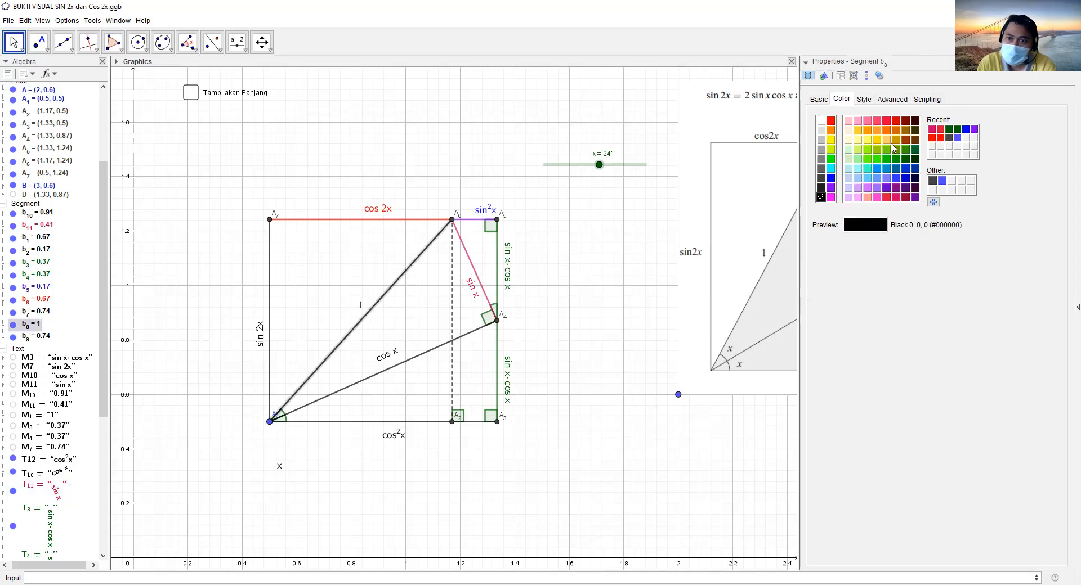
click(896, 139)
click(361, 307)
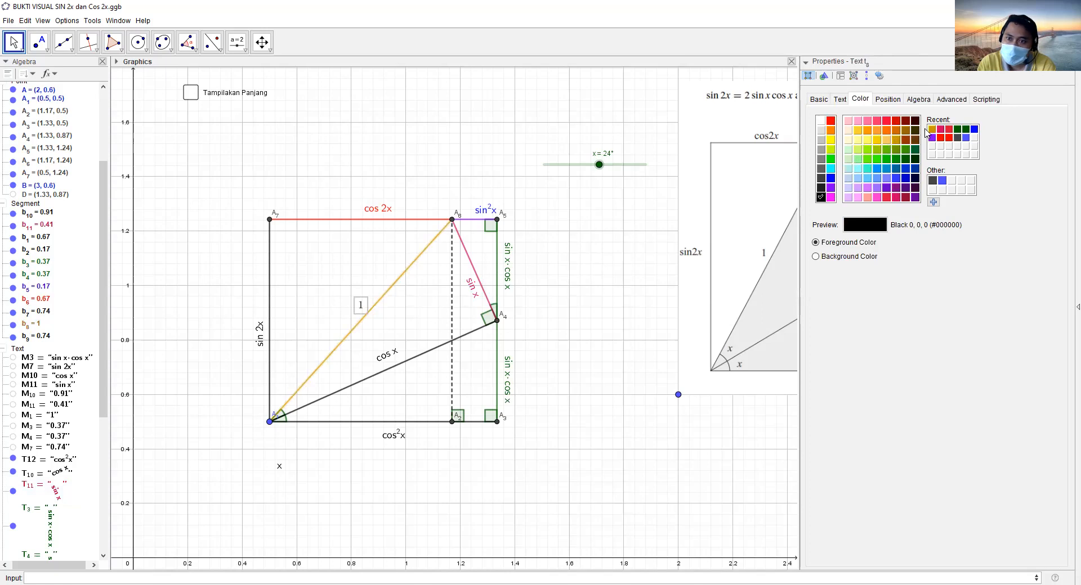
click(932, 130)
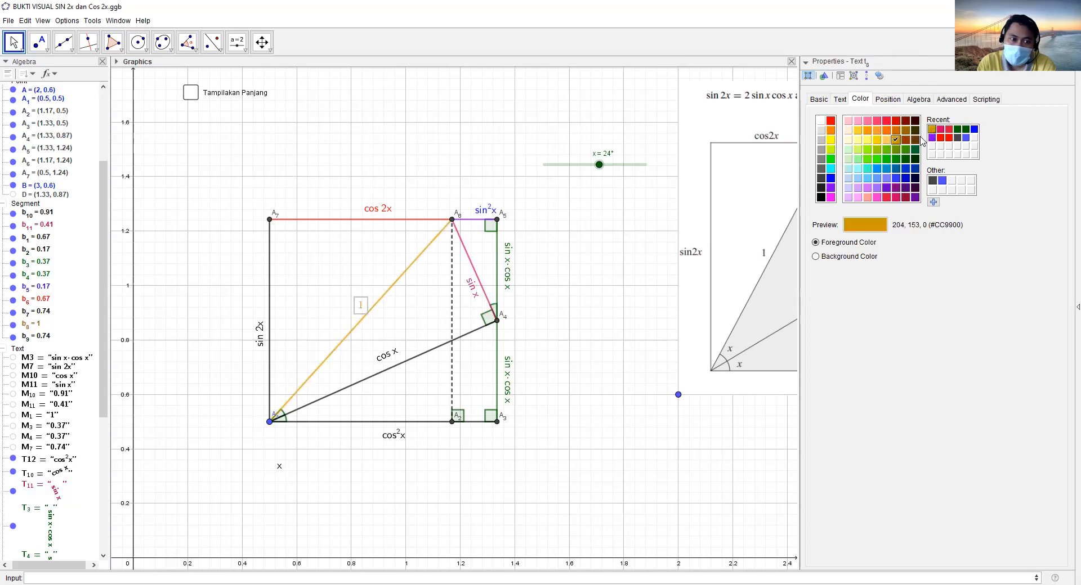
- Hide the labels of points A_{1} to A_{7} and set the angle slider x to 27°
click(397, 366)
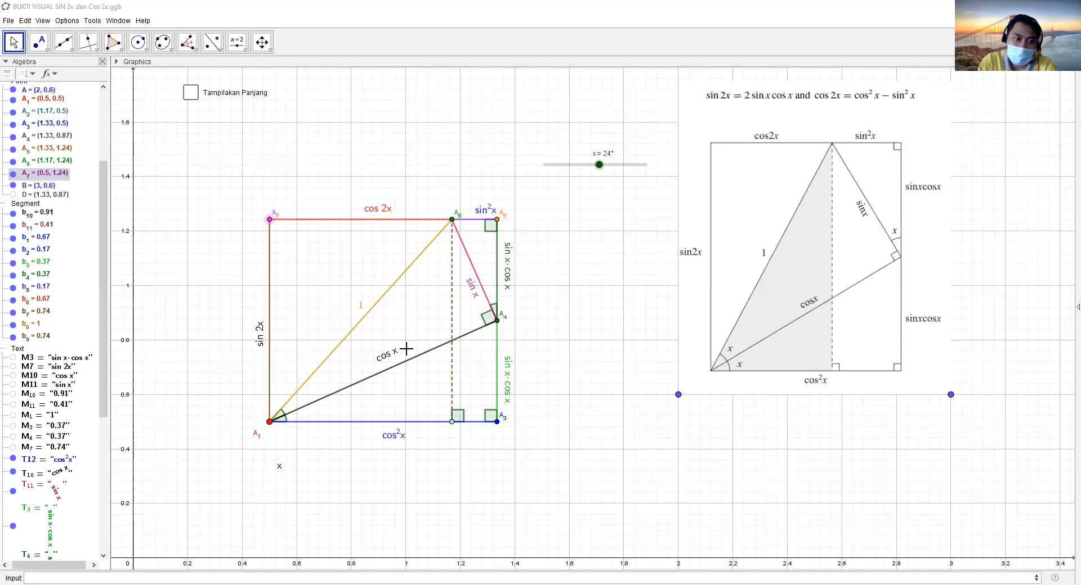
mouse_move(610, 176)
mouse_down()
mouse_move(586, 183)
mouse_move(607, 180)
mouse_up()
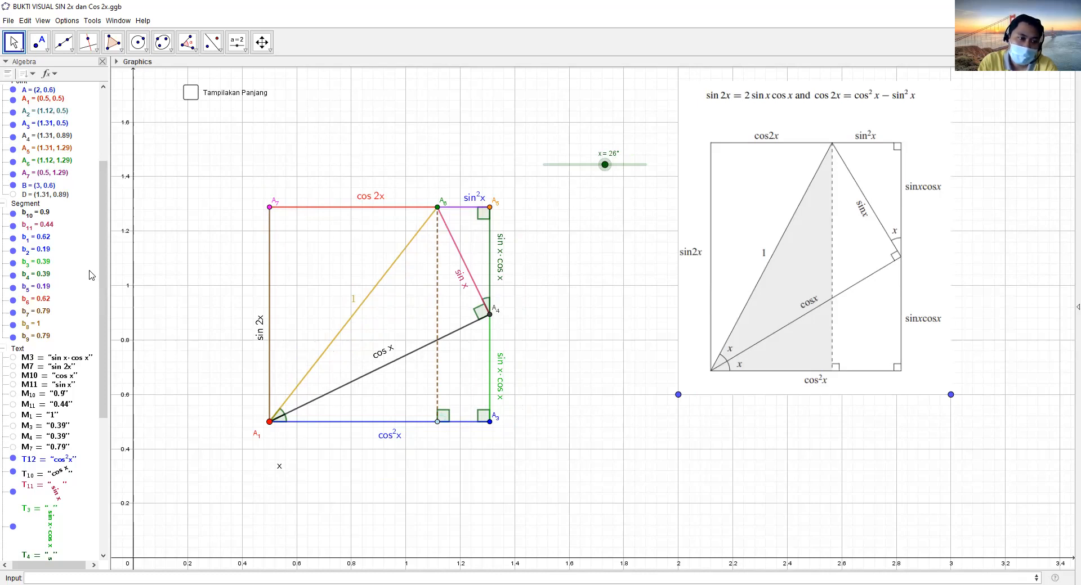
drag(103, 374, 169, 403)
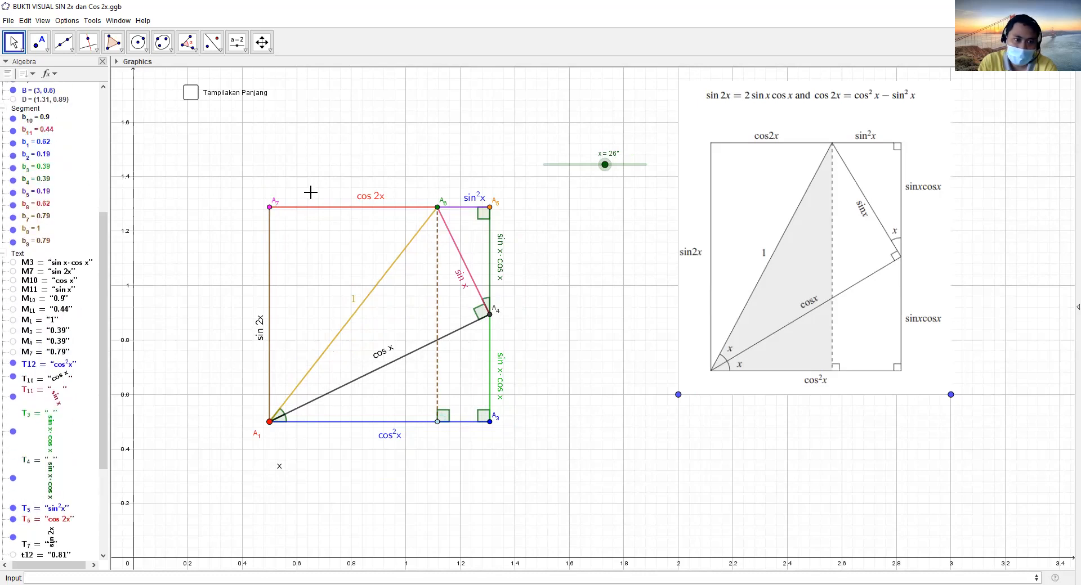
drag(102, 243, 102, 161)
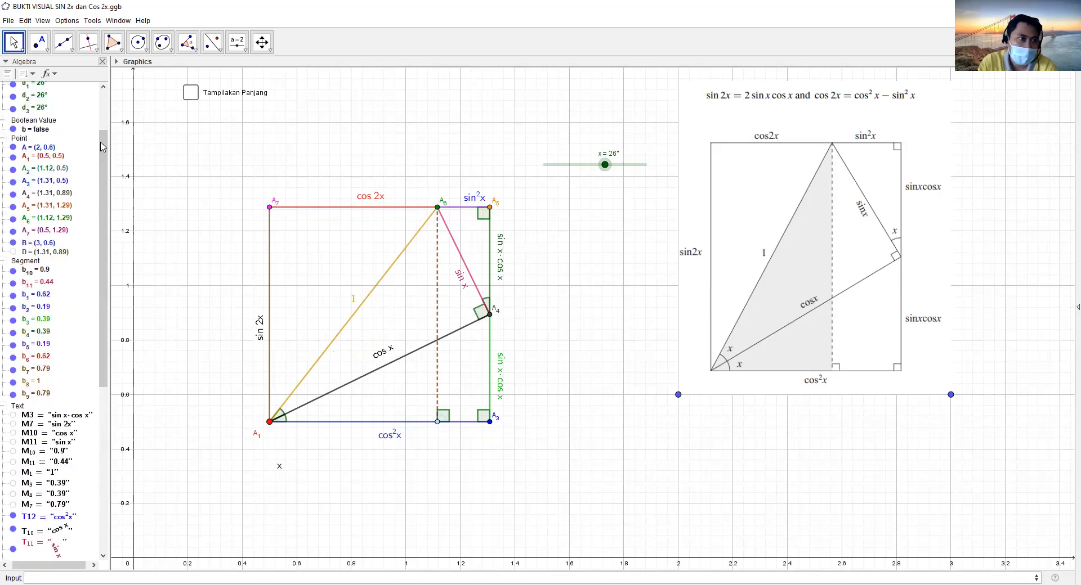
click(46, 156)
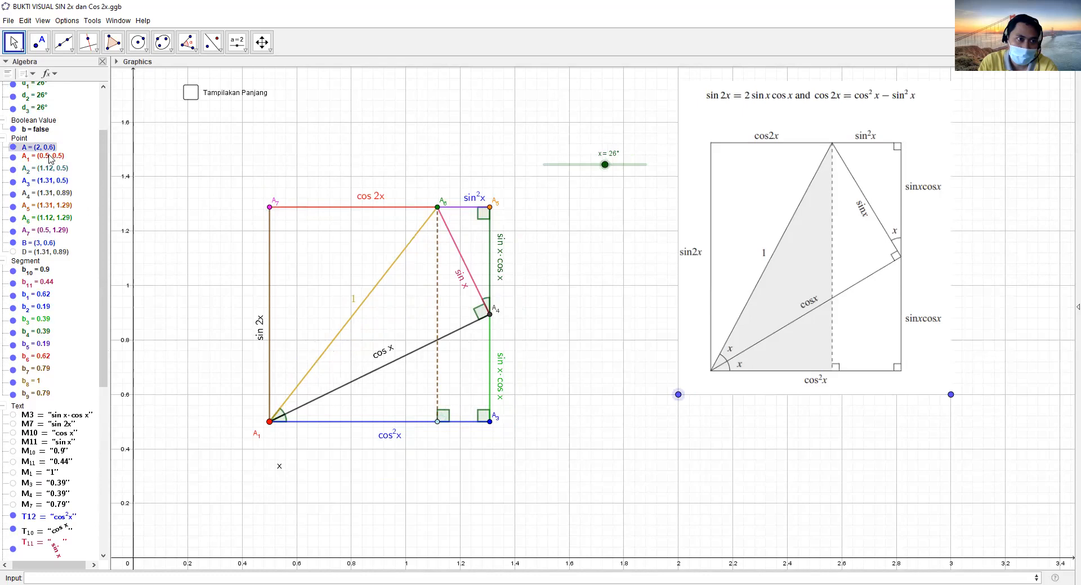
drag(40, 246, 60, 233)
right_click(45, 202)
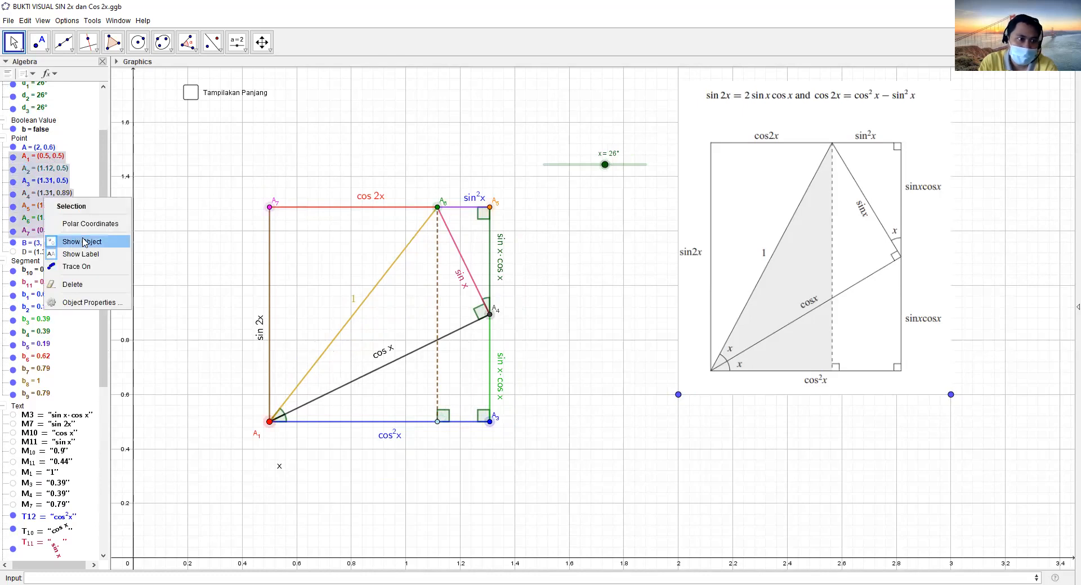
click(88, 255)
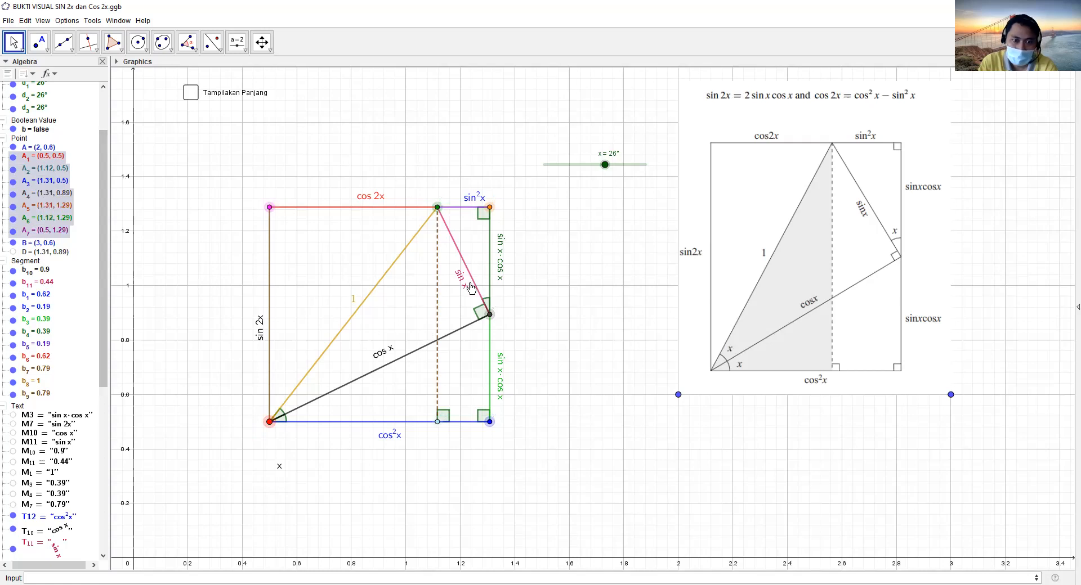
drag(608, 170, 610, 170)
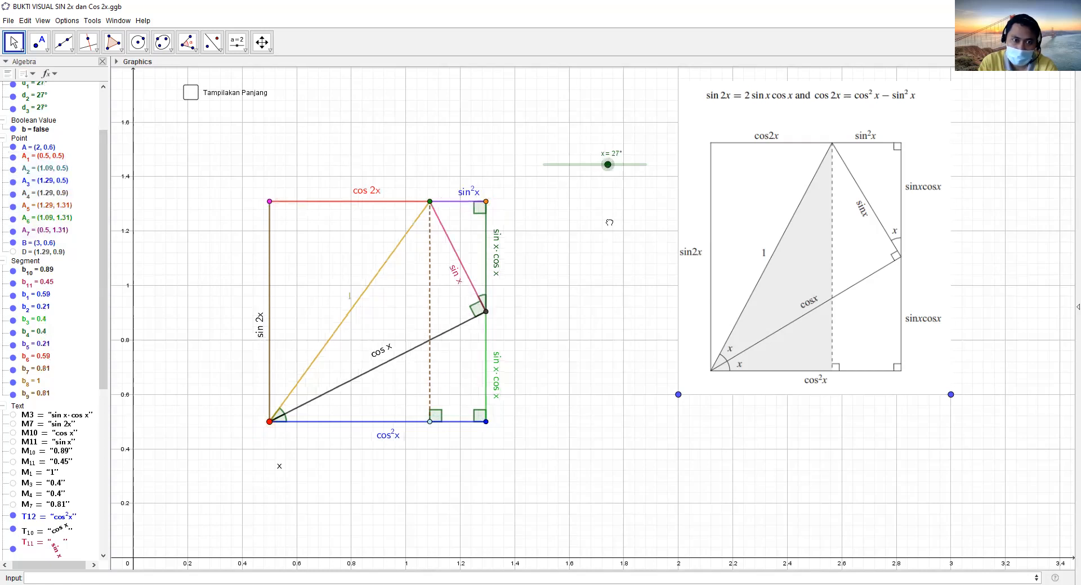
- Set the line opacity of all the segments together to 100
click(321, 203)
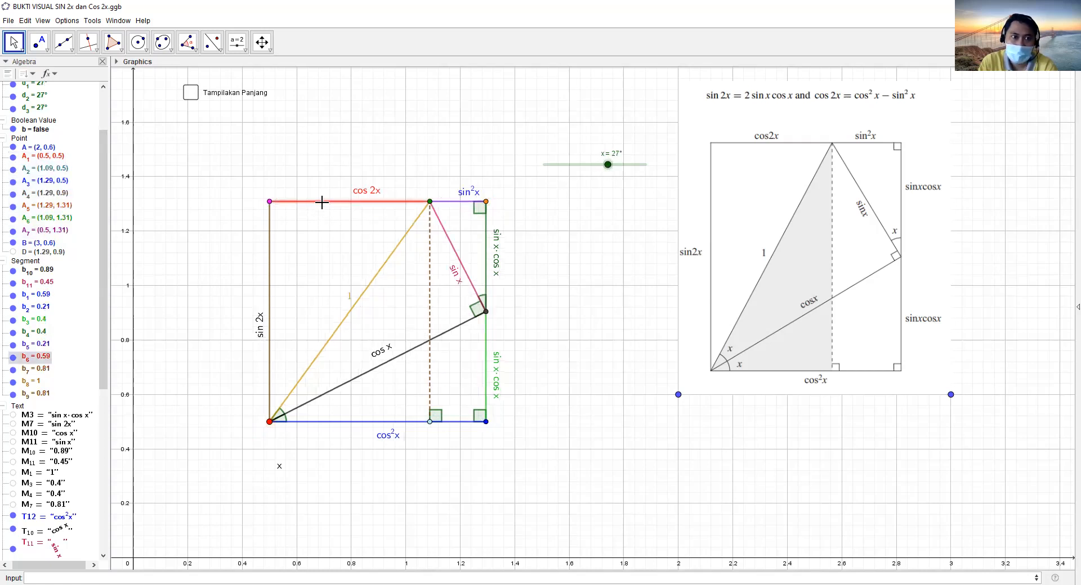
click(34, 261)
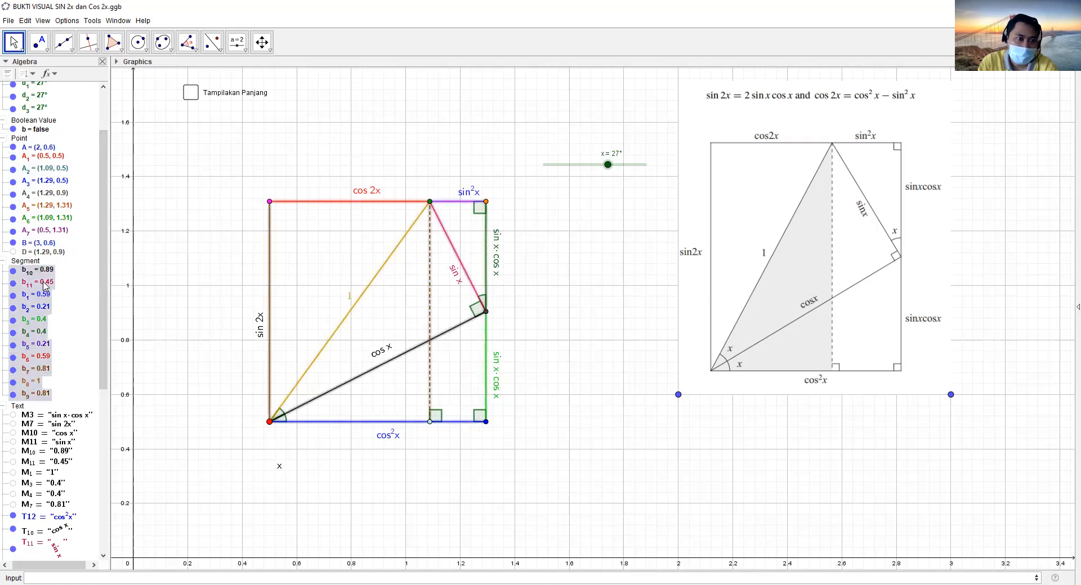
right_click(42, 283)
click(79, 371)
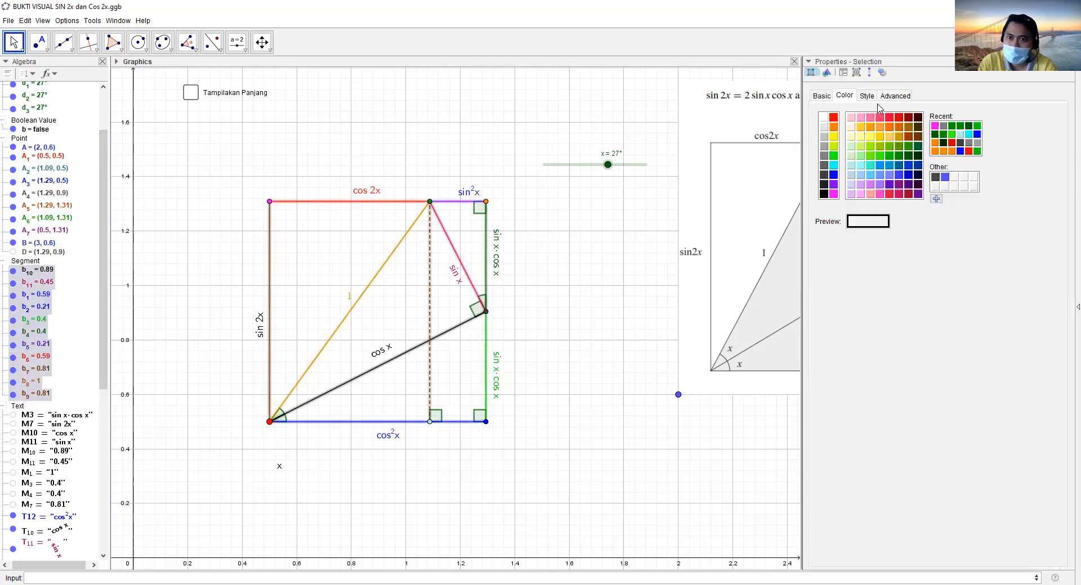
click(866, 96)
click(906, 177)
drag(906, 178, 924, 177)
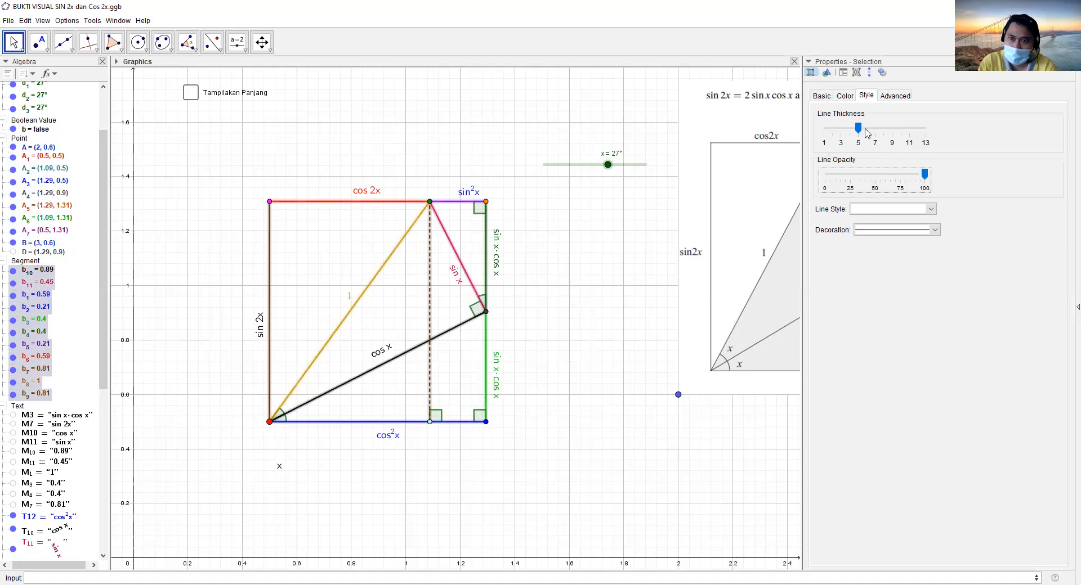
- Set the line thickness of all the segments to about 7, and move the text x beside the figure's lower-left corner
mouse_move(859, 129)
mouse_down()
mouse_move(878, 125)
mouse_move(877, 136)
mouse_up()
click(598, 244)
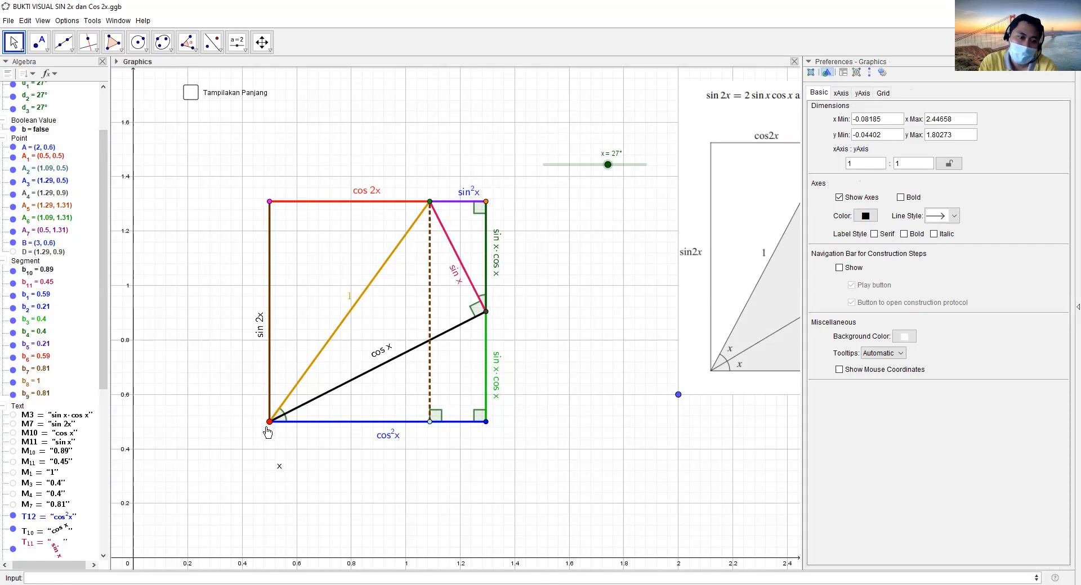
drag(279, 466, 190, 415)
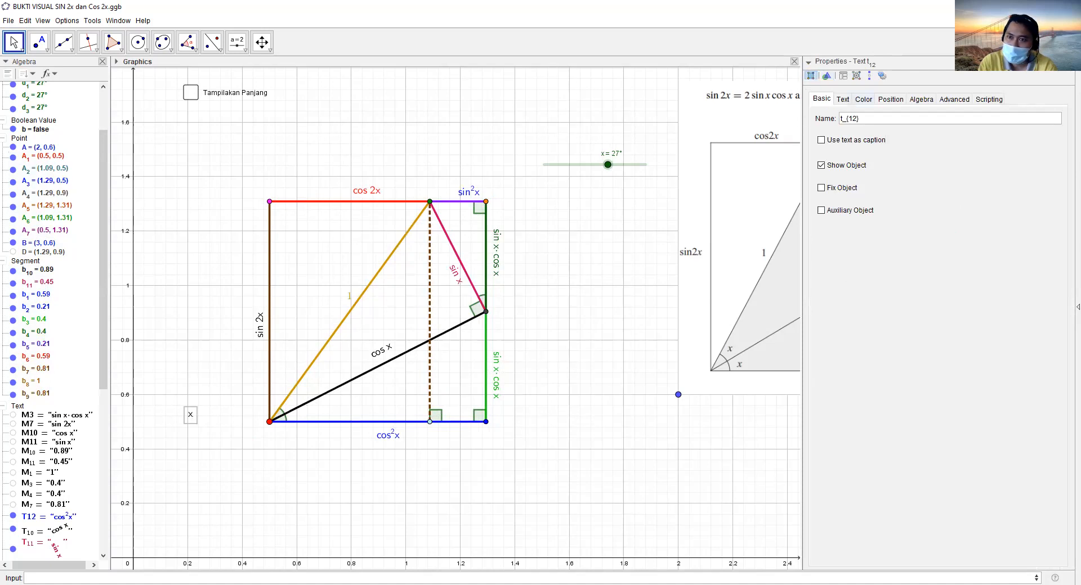
- Set the upper-right right angle c_{4} to a line thickness of about 7 and a size of about 35
click(479, 208)
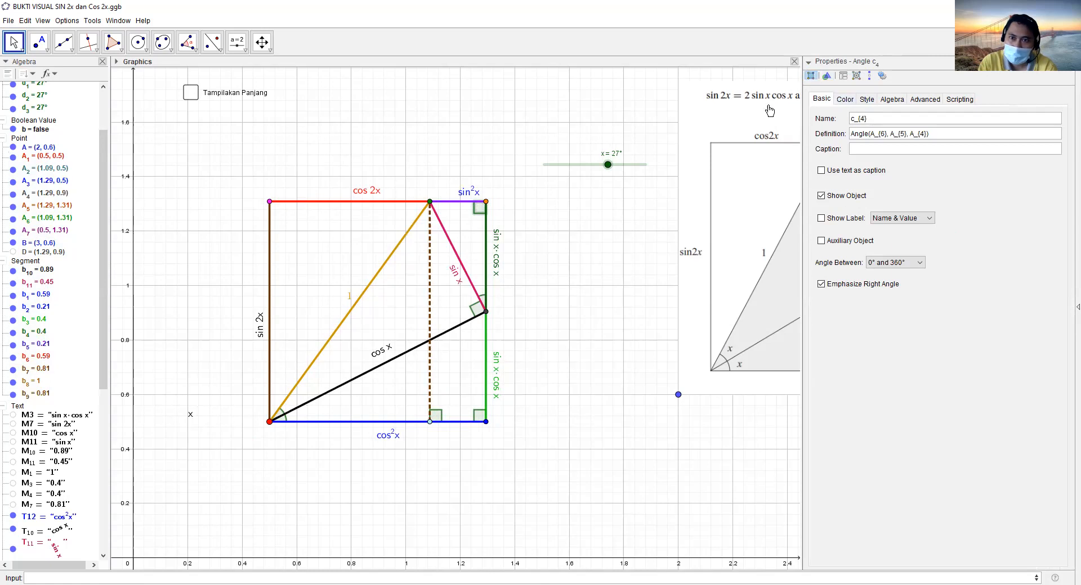
click(879, 99)
click(867, 100)
drag(867, 131, 881, 148)
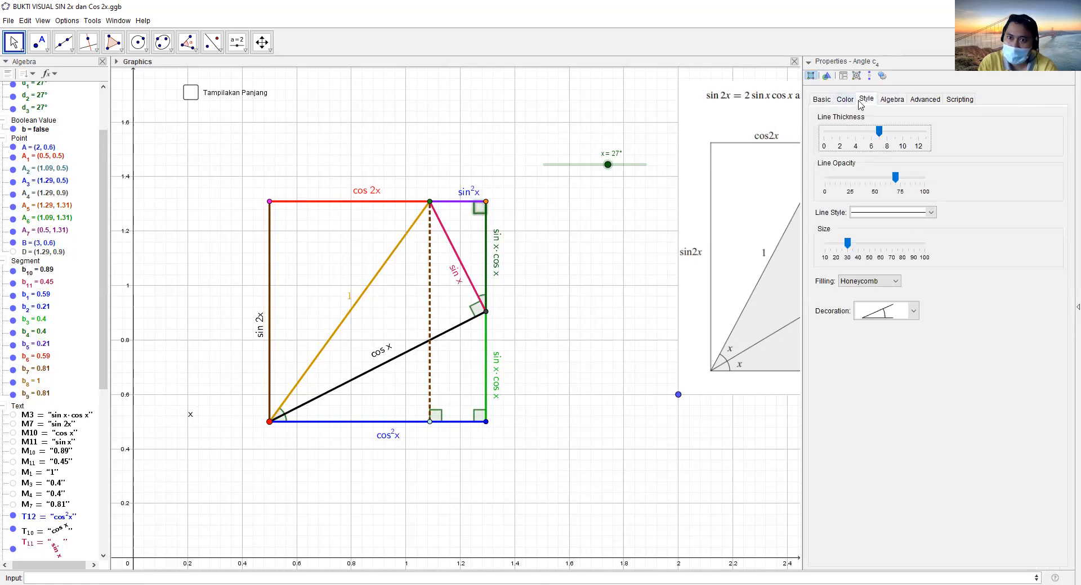
mouse_move(848, 242)
mouse_down()
mouse_move(866, 248)
mouse_move(852, 244)
mouse_up()
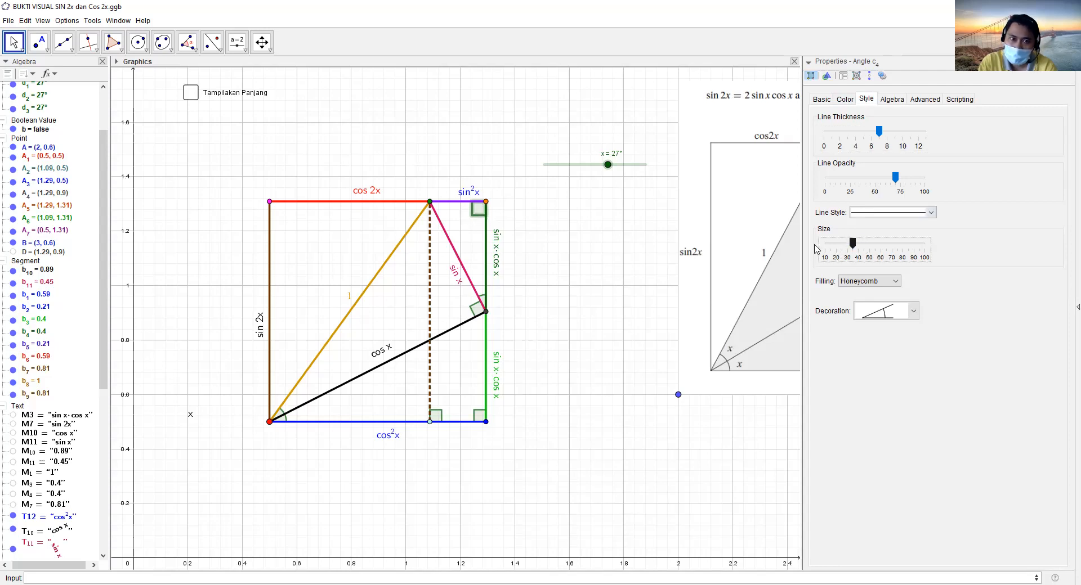
- Copy the visual style of right angle c_{4} to right angle c_{3} and the two right angles on the base
click(475, 310)
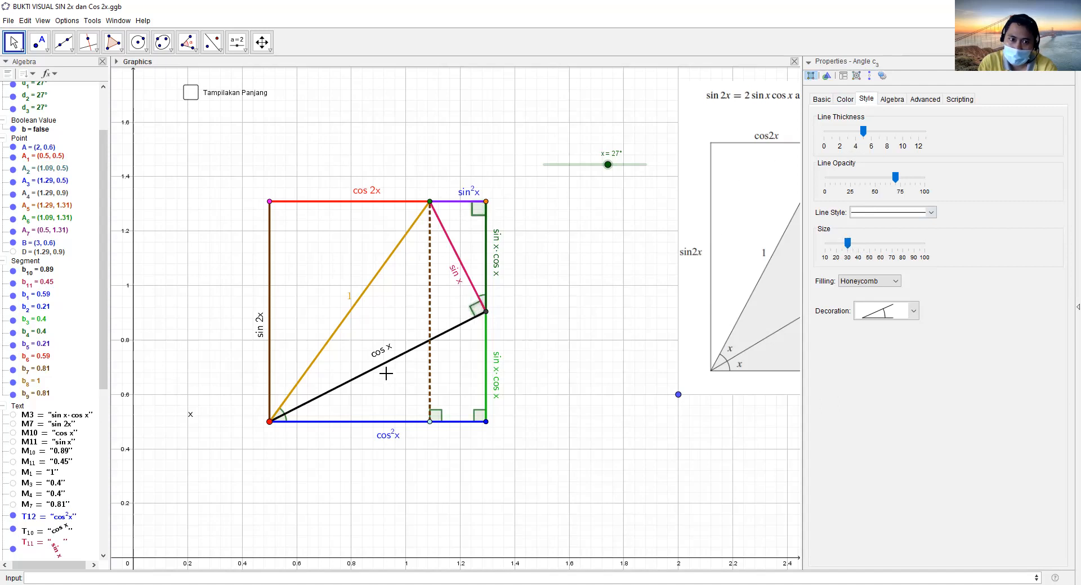
click(476, 212)
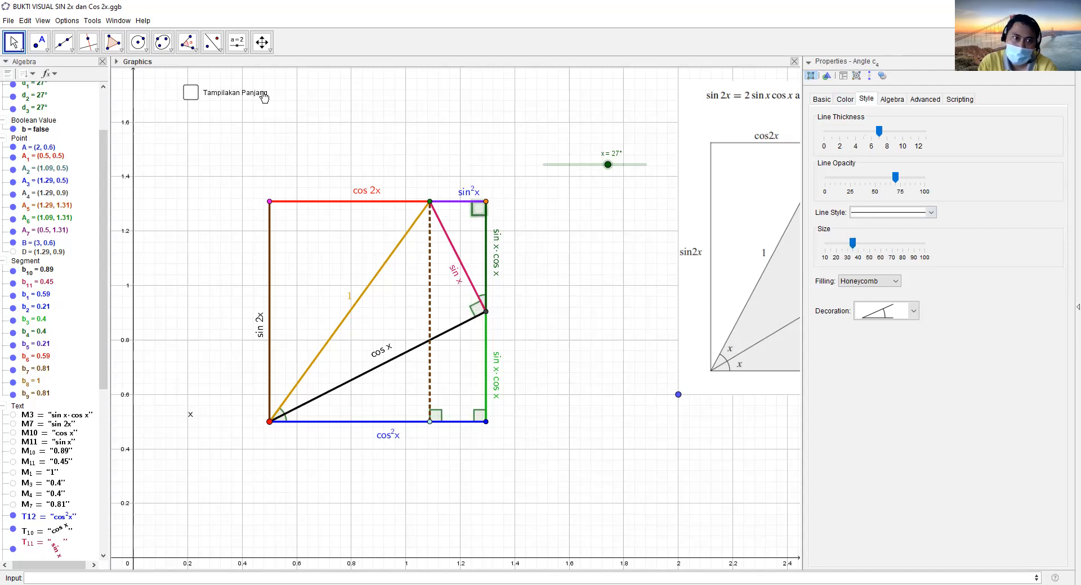
click(263, 43)
click(272, 51)
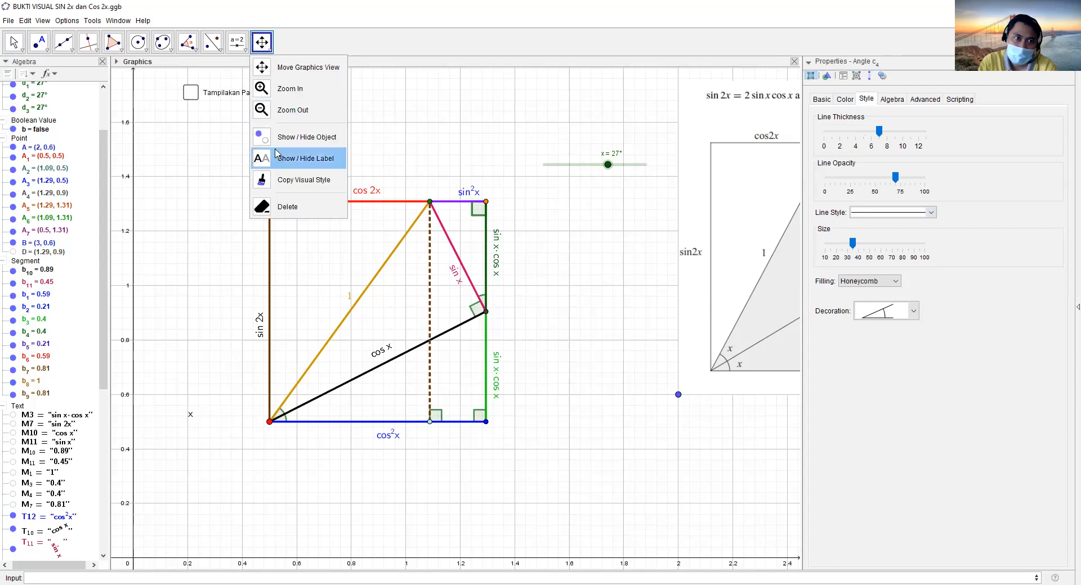
click(267, 180)
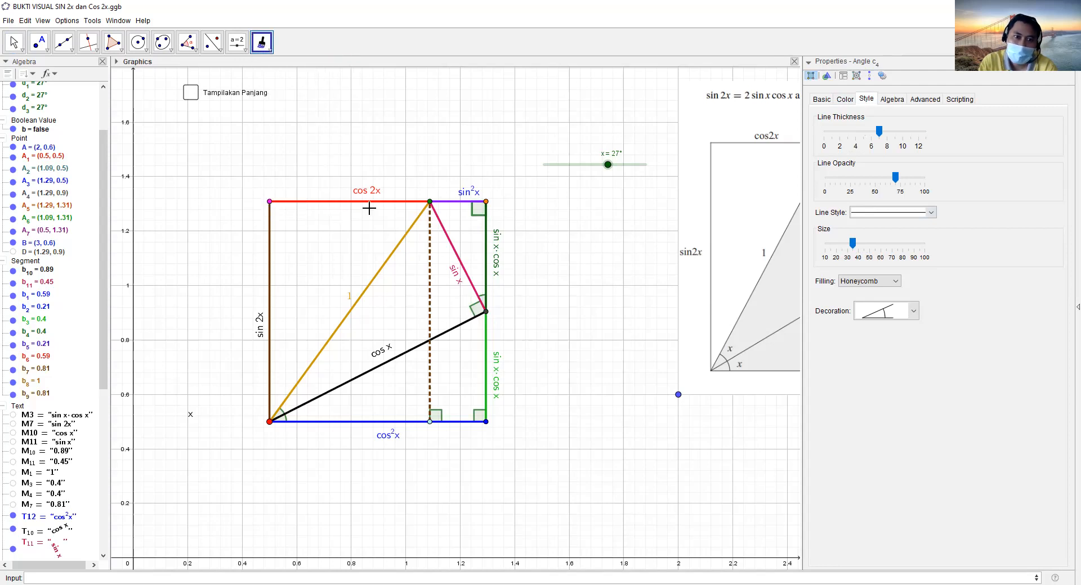
click(477, 210)
click(477, 308)
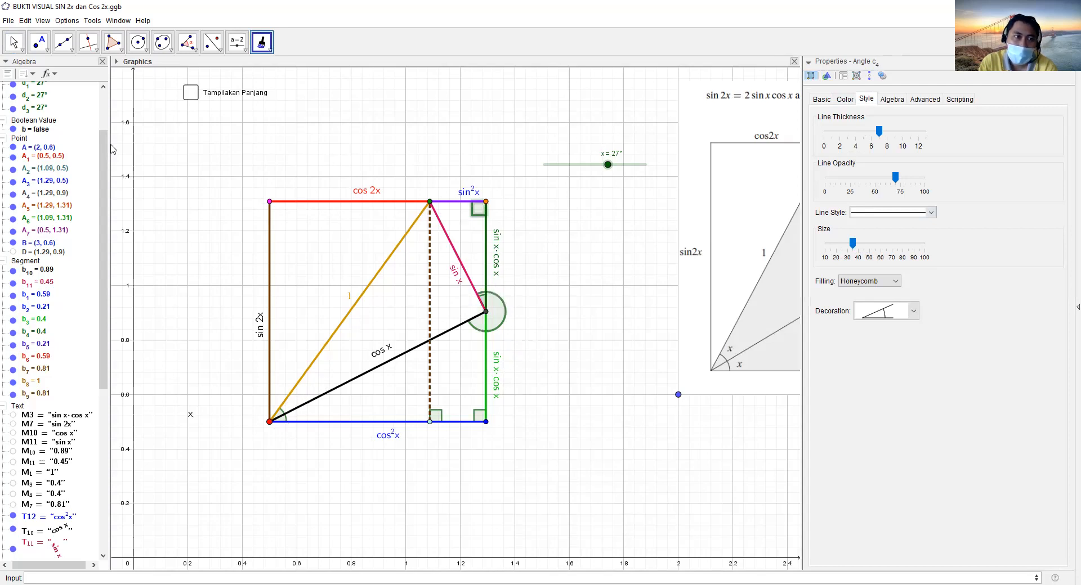
click(475, 416)
click(438, 416)
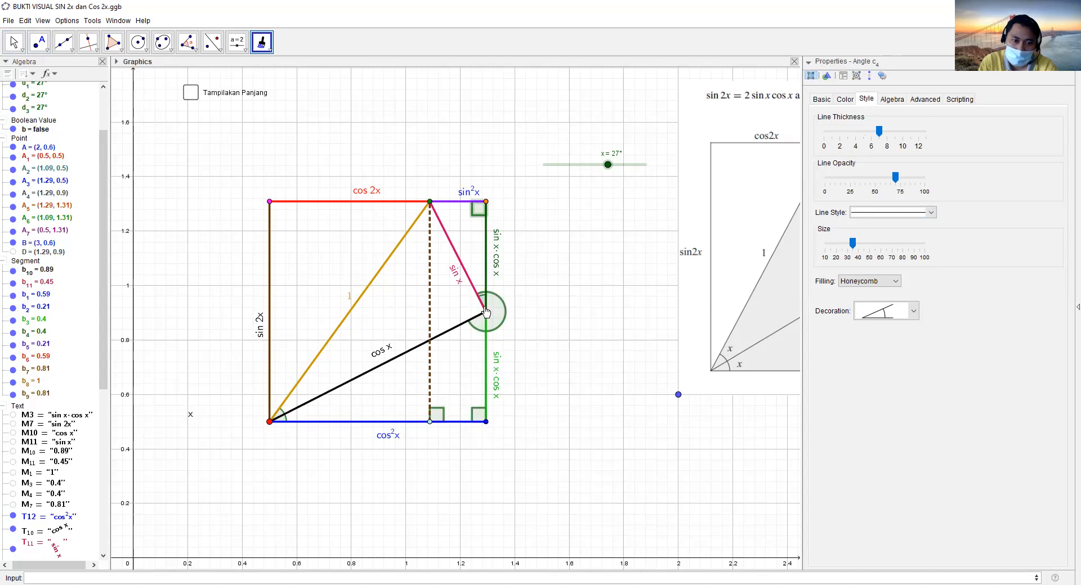
- Redefine angle c_{3} as Angle(A_{6}, A_{4}, A_{1})
click(15, 44)
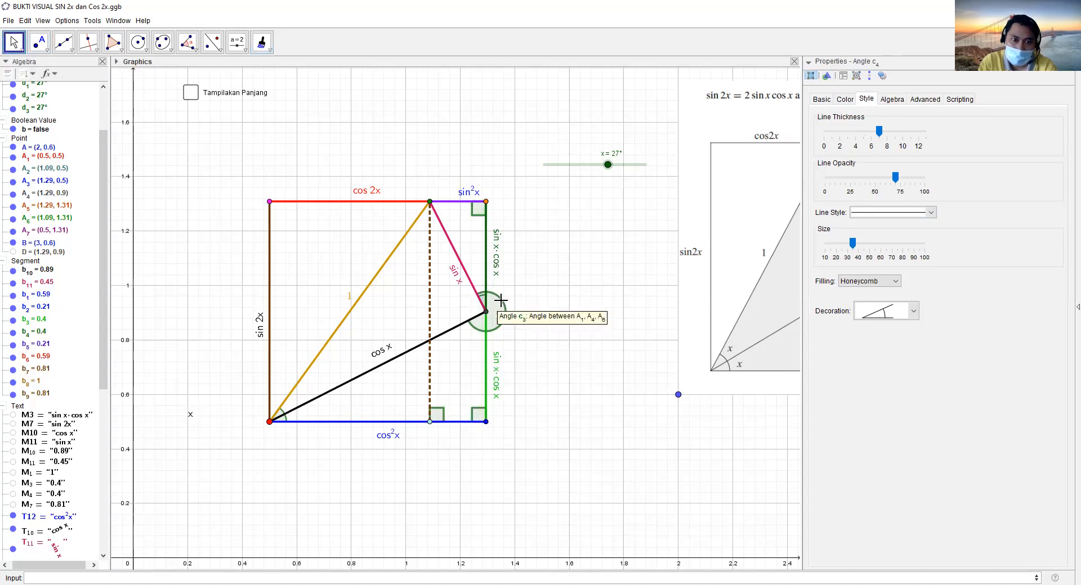
double_click(499, 302)
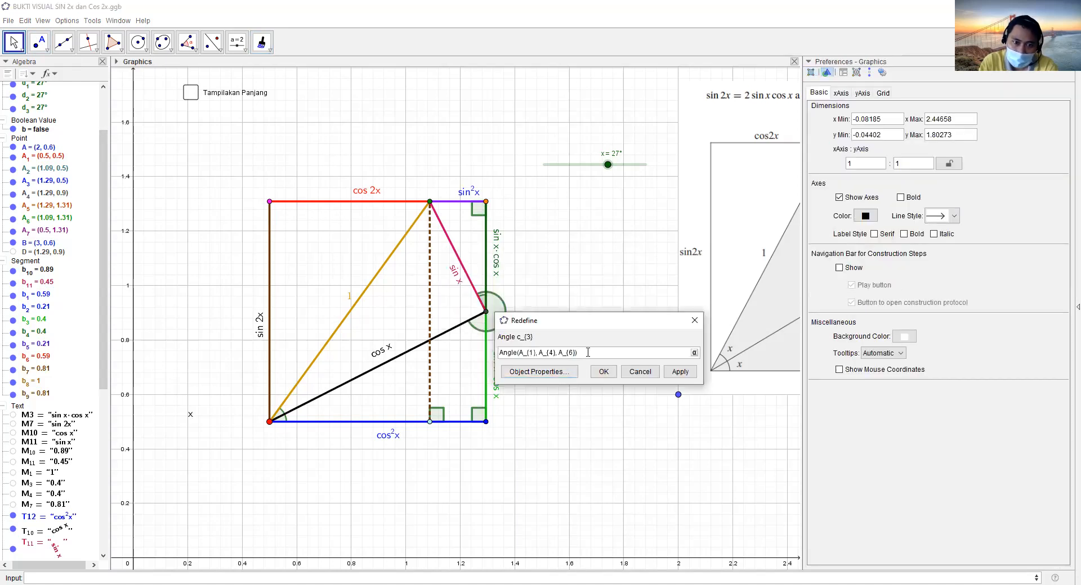
key(Delete)
text(6)
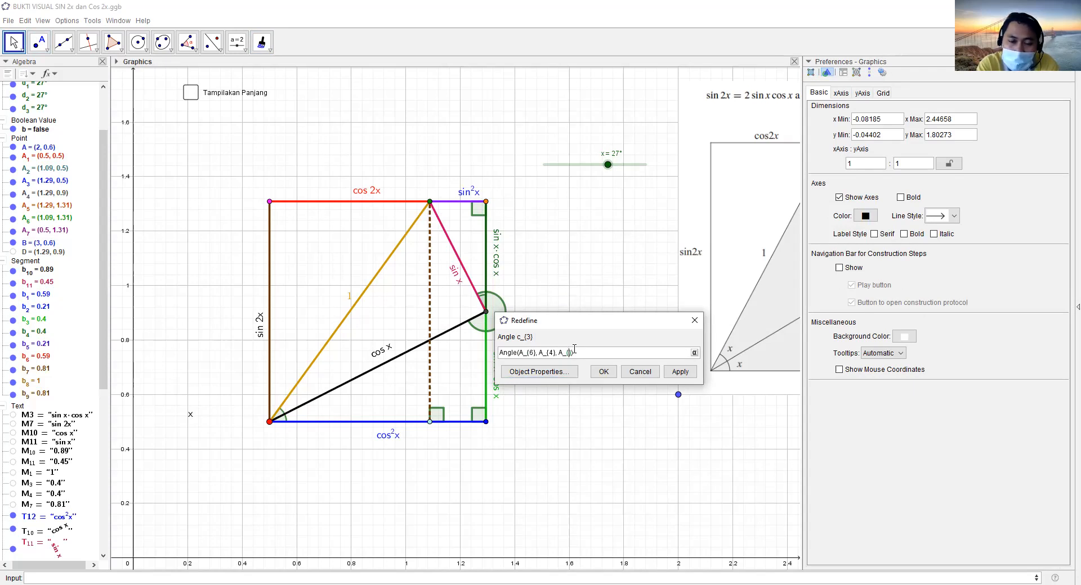
key(Return)
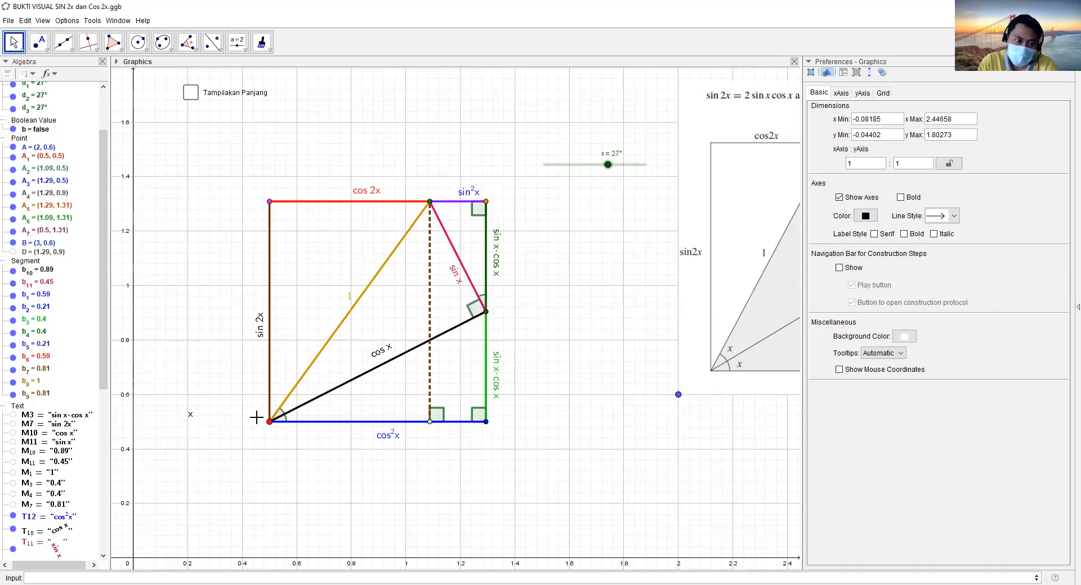
- Move the angle slider x just above the figure, set at 30°, and colour it blue, 51, 51, 255 (#3333FF)
drag(593, 168, 475, 157)
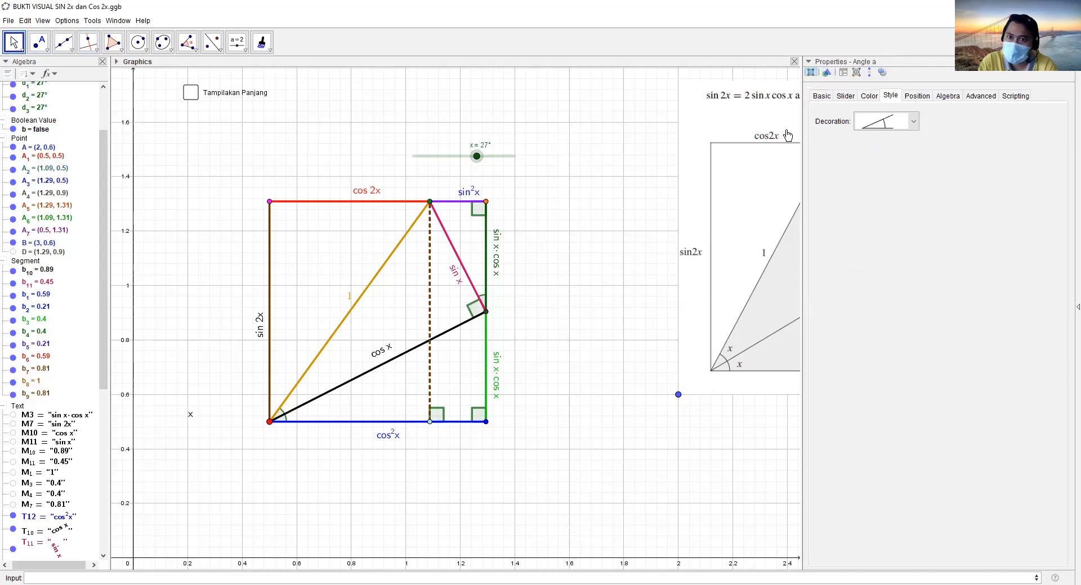
click(839, 96)
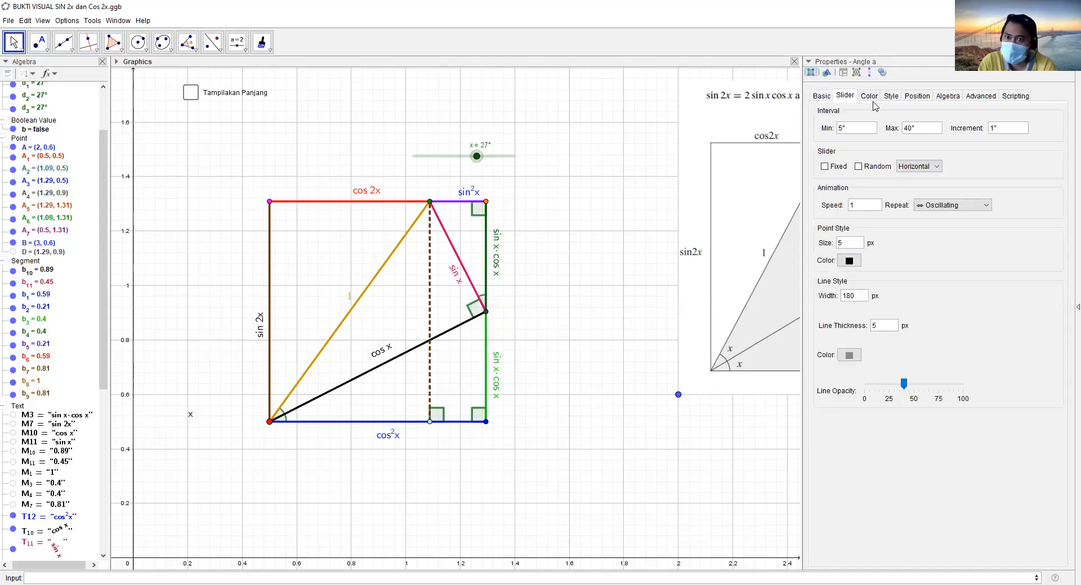
click(868, 96)
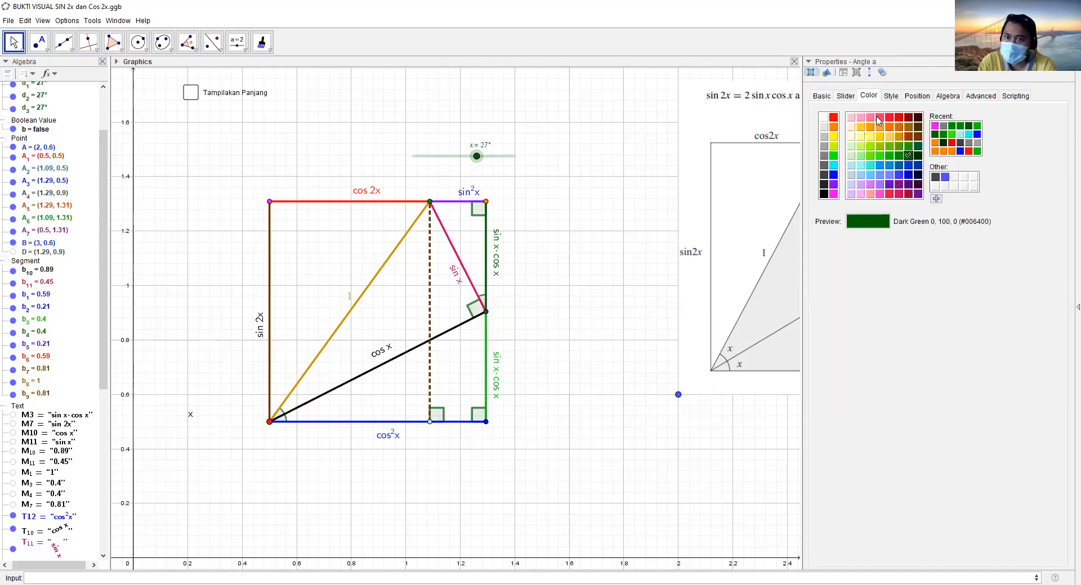
click(833, 133)
mouse_move(479, 157)
mouse_down()
mouse_move(502, 158)
mouse_move(483, 170)
mouse_up()
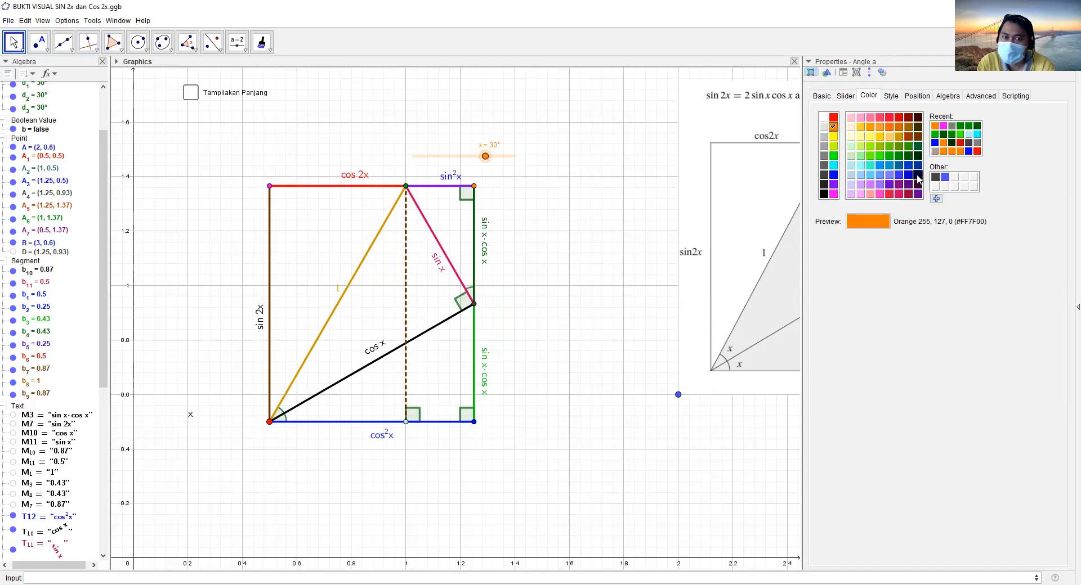
click(917, 176)
click(879, 165)
click(898, 175)
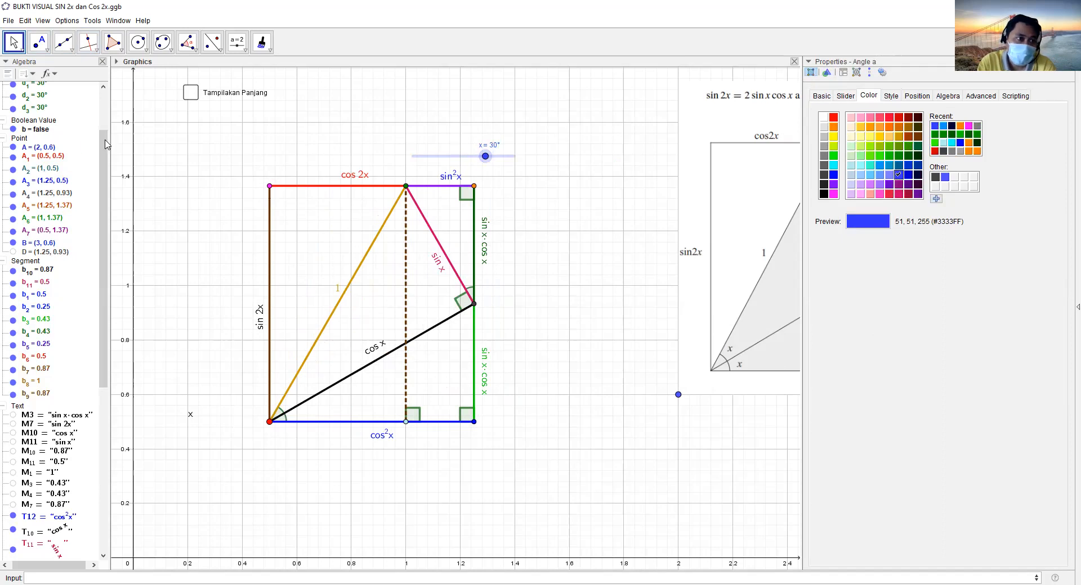
- Give angles d_{1} to d_{3} a fill opacity of about 45, a line thickness of about 7 and a size of about 55
scroll(104, 169, up, 2)
click(56, 114)
shift+click(35, 138)
drag(101, 142, 137, 125)
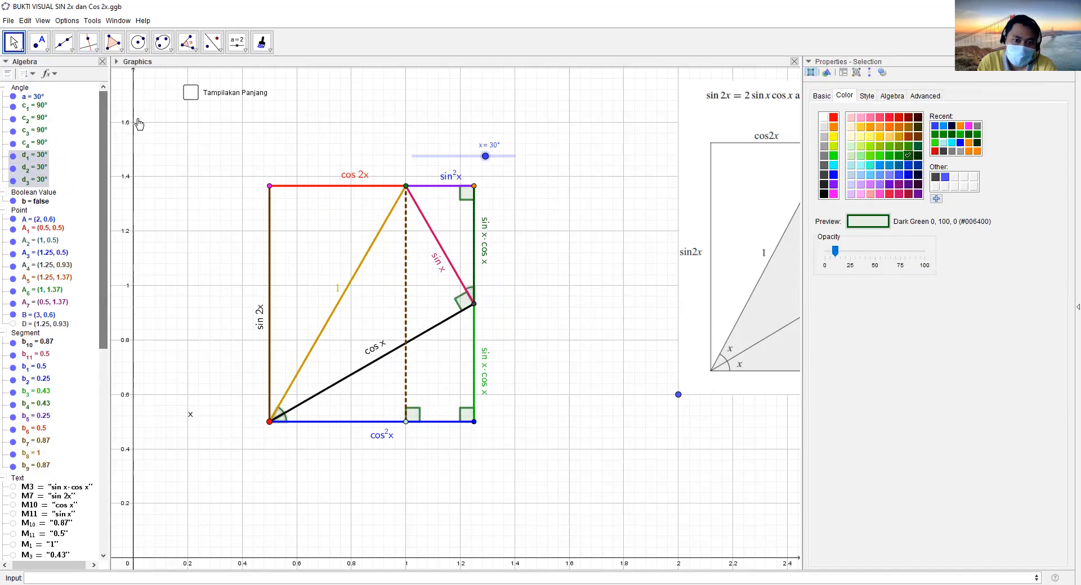
drag(834, 251, 870, 275)
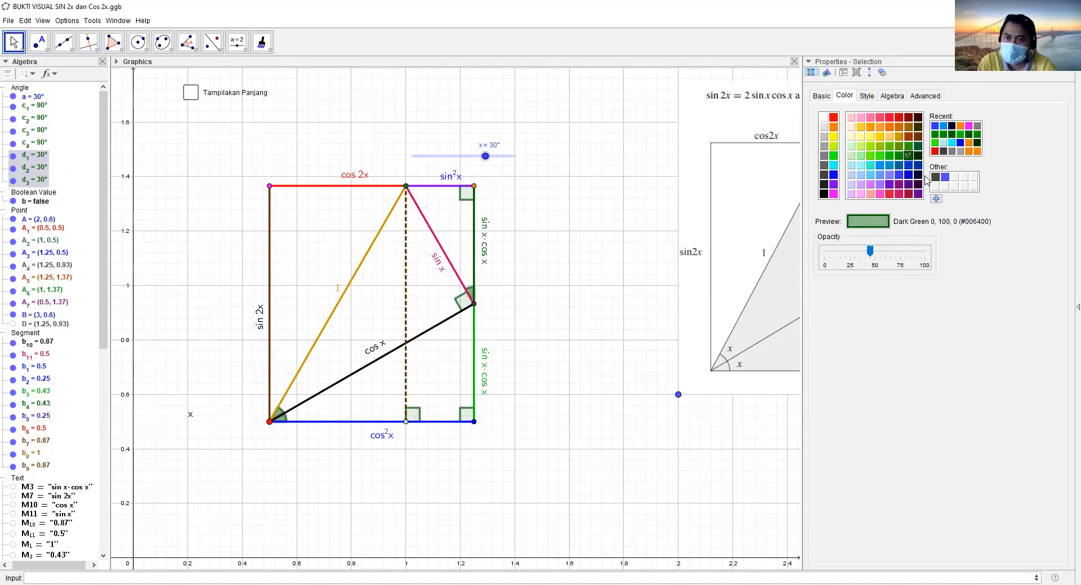
click(869, 97)
drag(864, 129, 879, 128)
drag(848, 241, 876, 242)
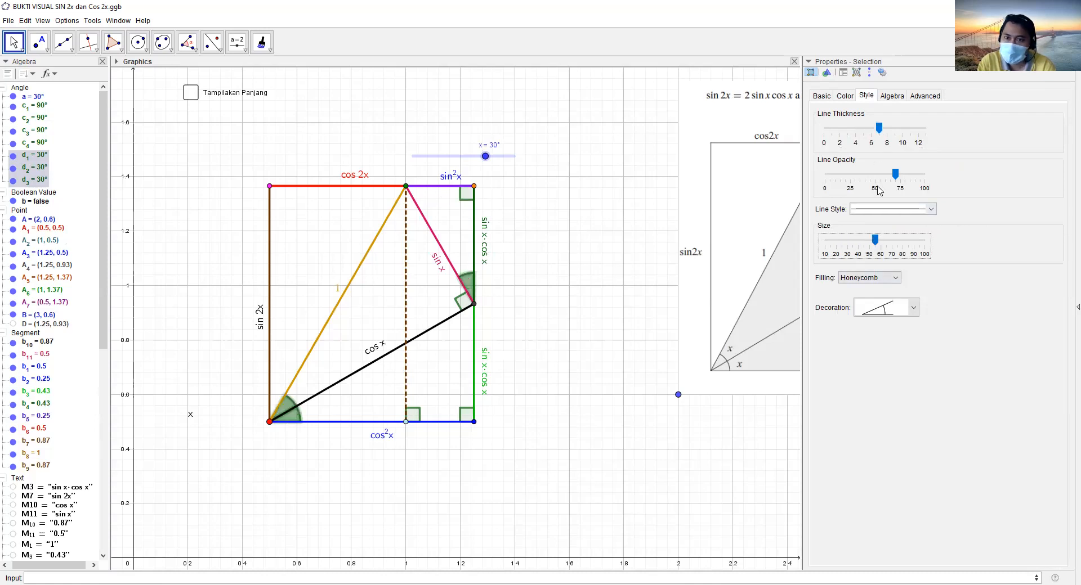
- Set the fill opacity of angles d_{1} to d_{3} to about 30 and colour them light blue, 0, 153, 204 (#0099CC)
click(847, 98)
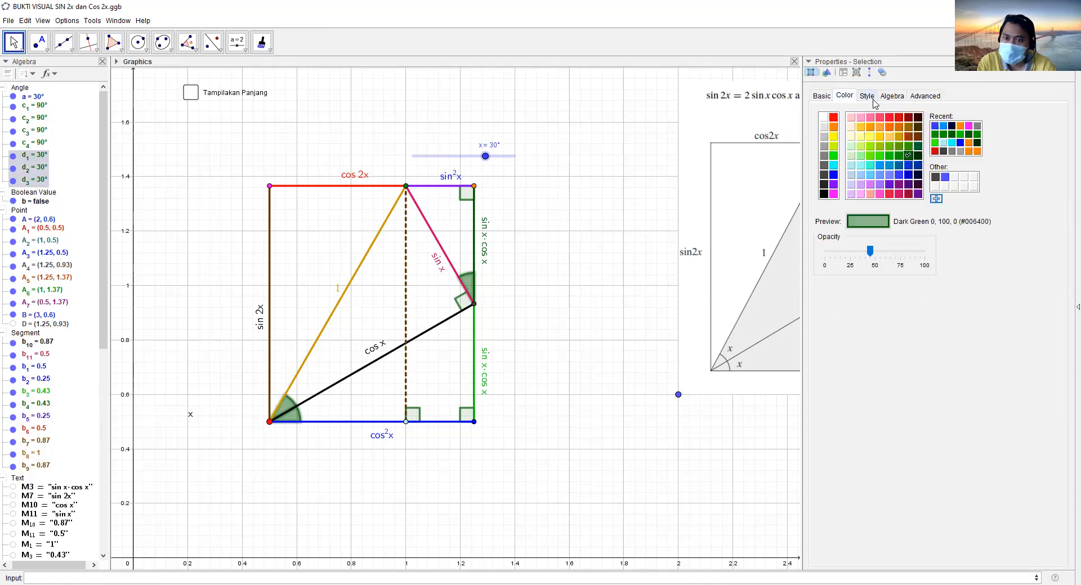
drag(869, 252, 855, 252)
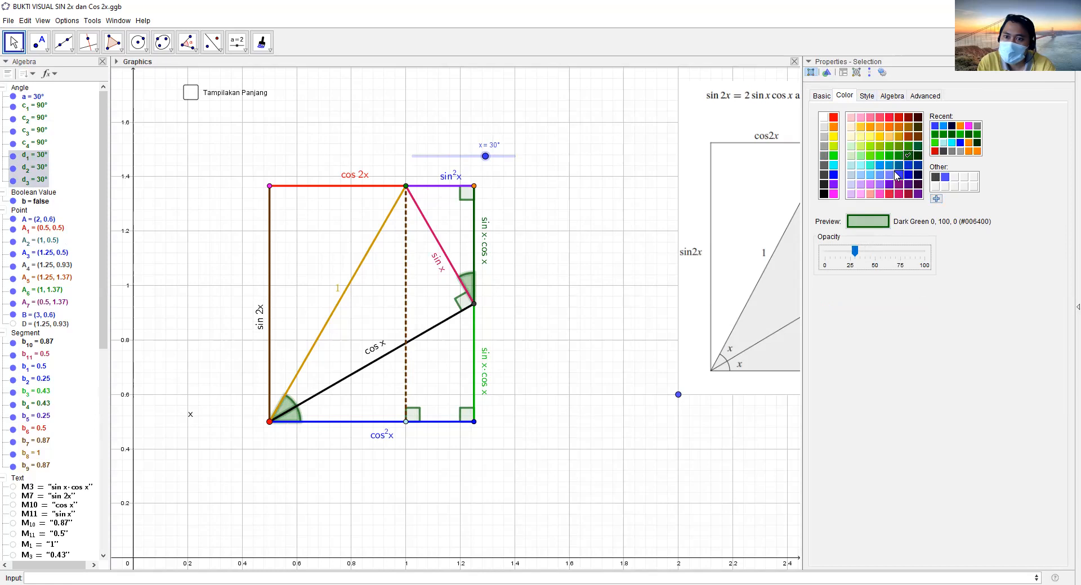
click(889, 166)
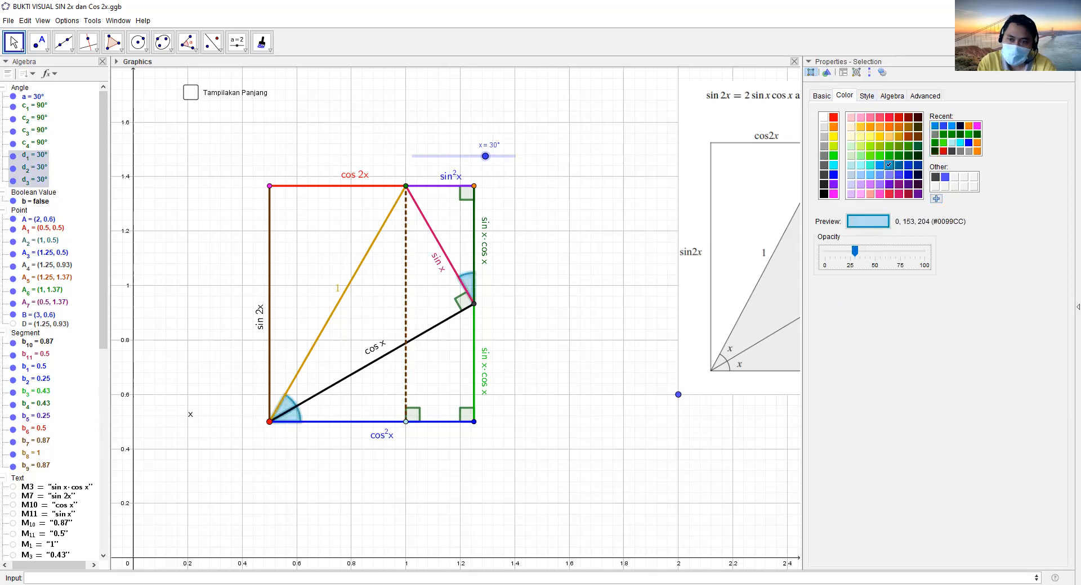
click(1065, 71)
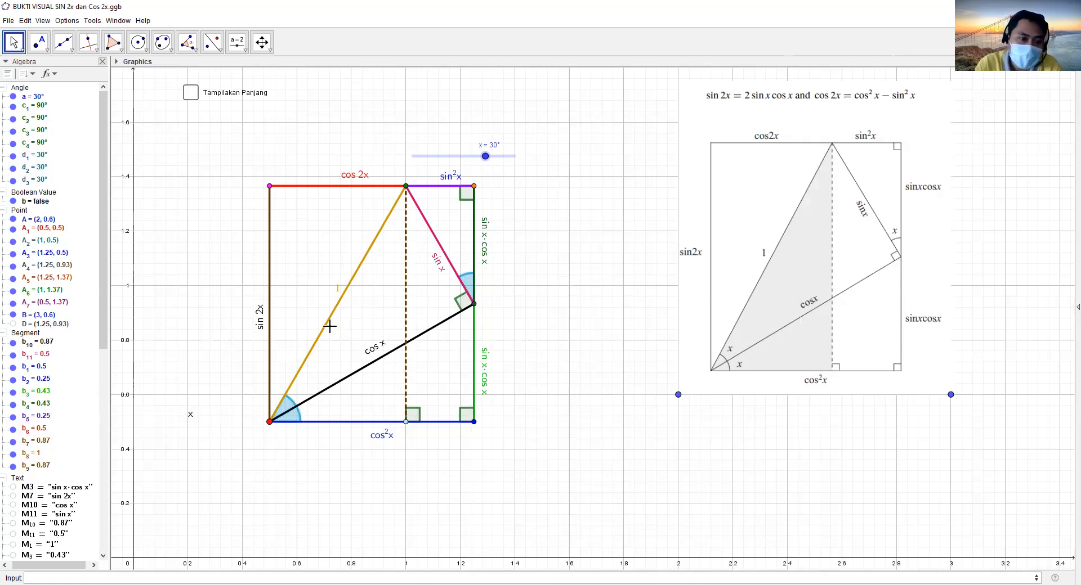
- Try several greys, browns and greens on the vertical sin 2x segment b_{7} and colour it olive green
click(270, 262)
right_click(271, 240)
click(318, 343)
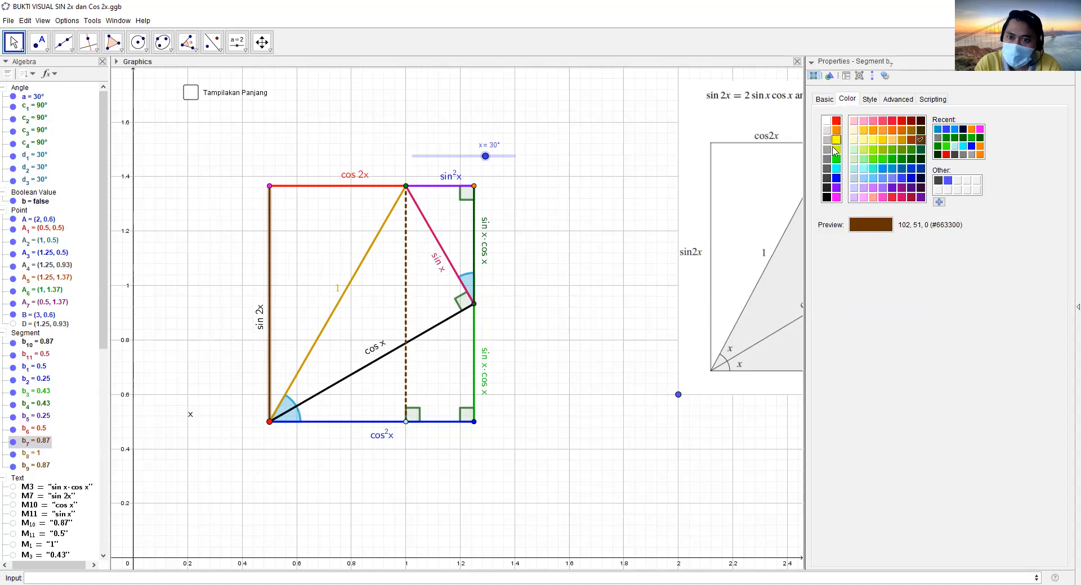
click(826, 149)
click(825, 159)
click(826, 169)
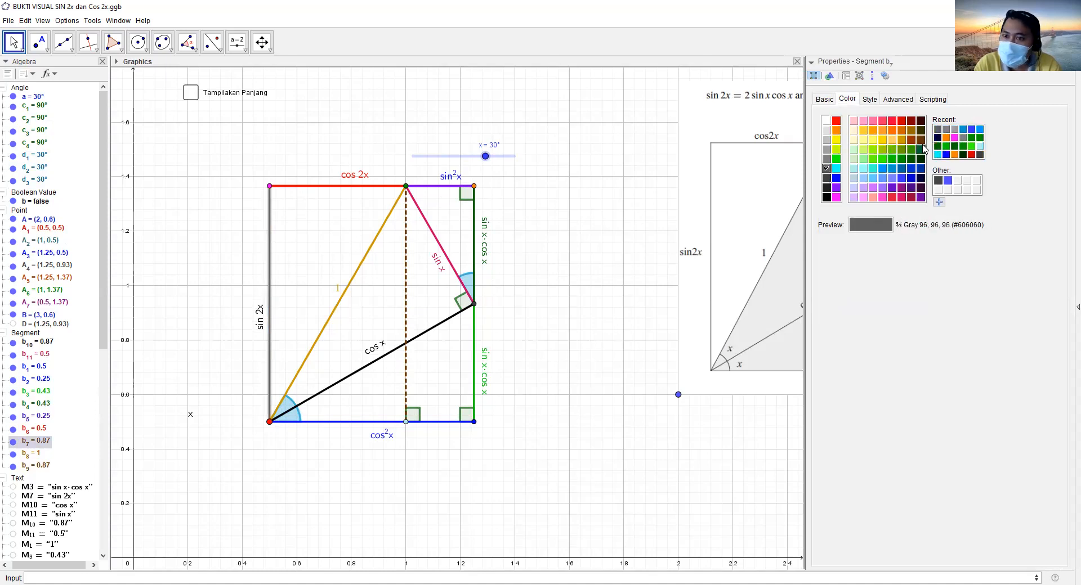
click(910, 139)
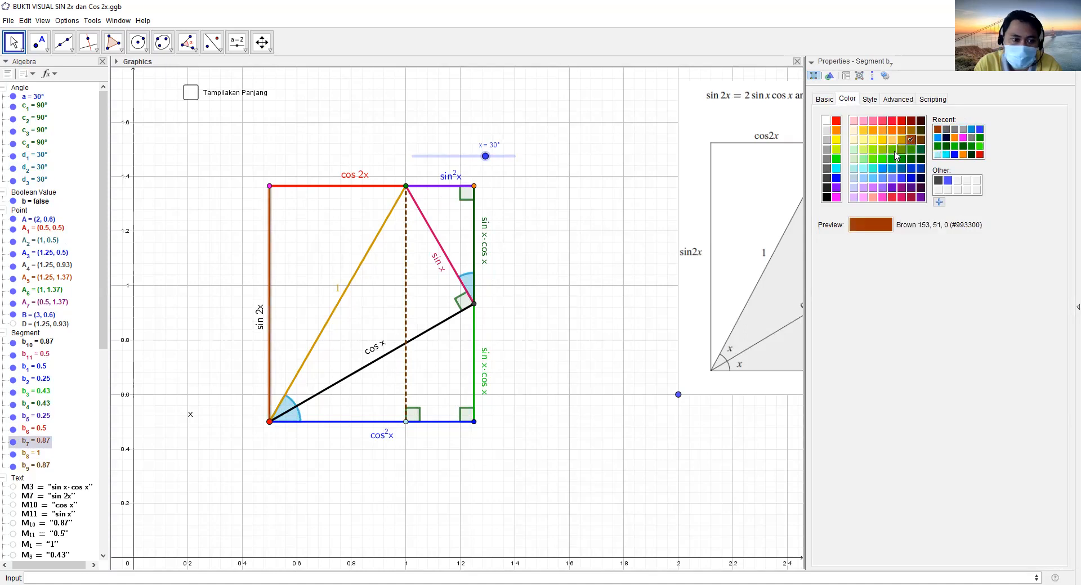
click(903, 141)
click(911, 130)
click(920, 130)
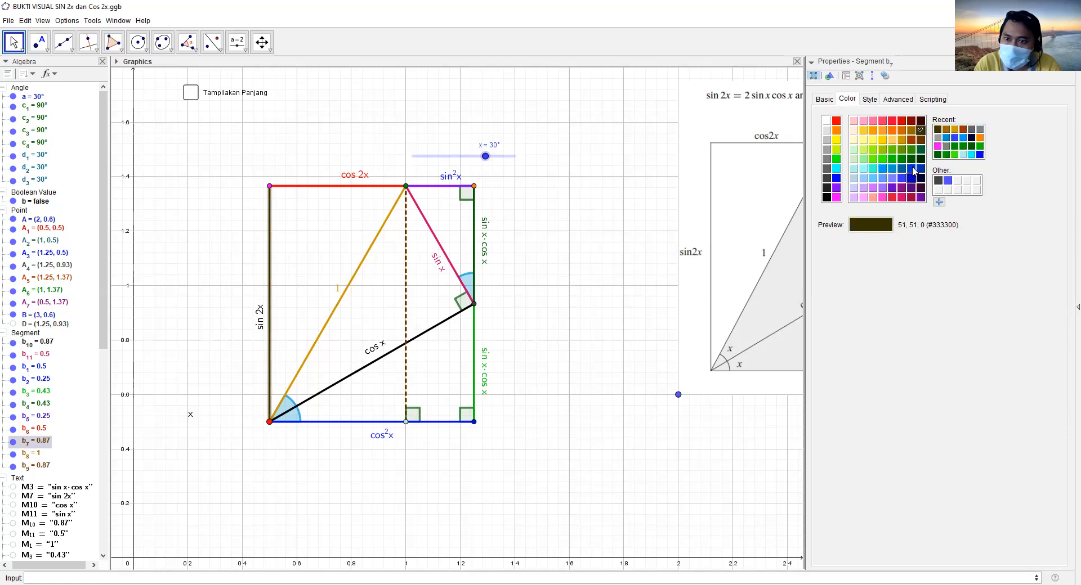
click(920, 161)
click(911, 159)
click(911, 150)
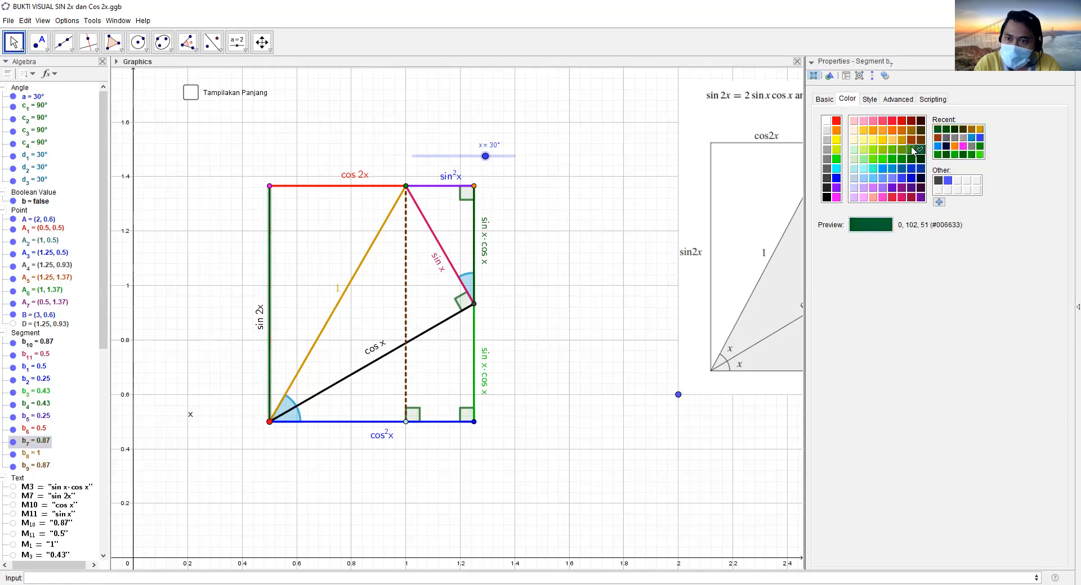
click(1068, 62)
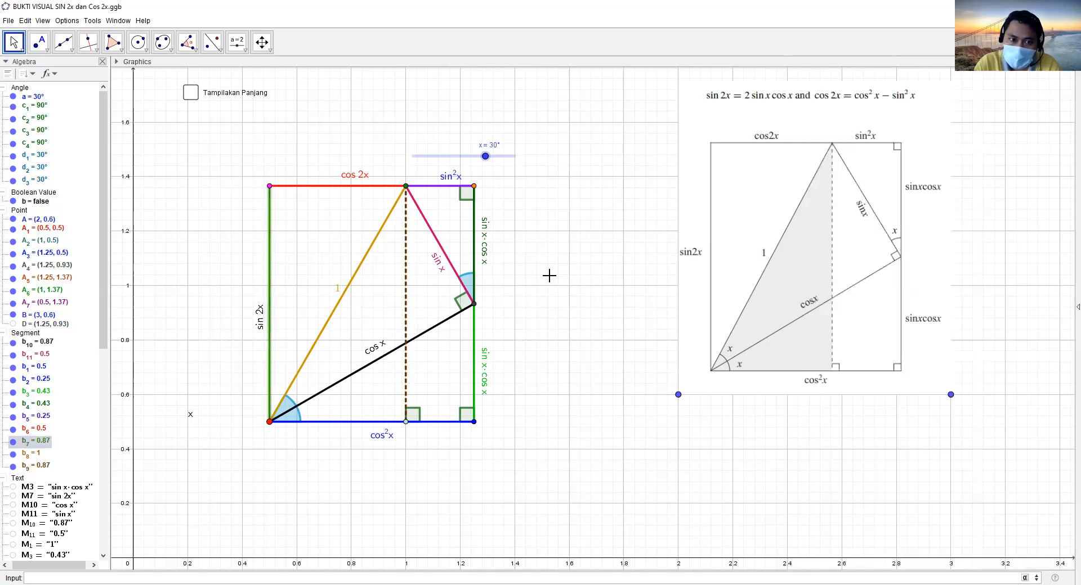
click(550, 274)
- Set the angle slider x to 26° and turn on the Tampilakan Panjang check box to show the side lengths
mouse_move(486, 157)
mouse_down()
mouse_move(466, 161)
mouse_move(473, 176)
mouse_move(486, 160)
mouse_up()
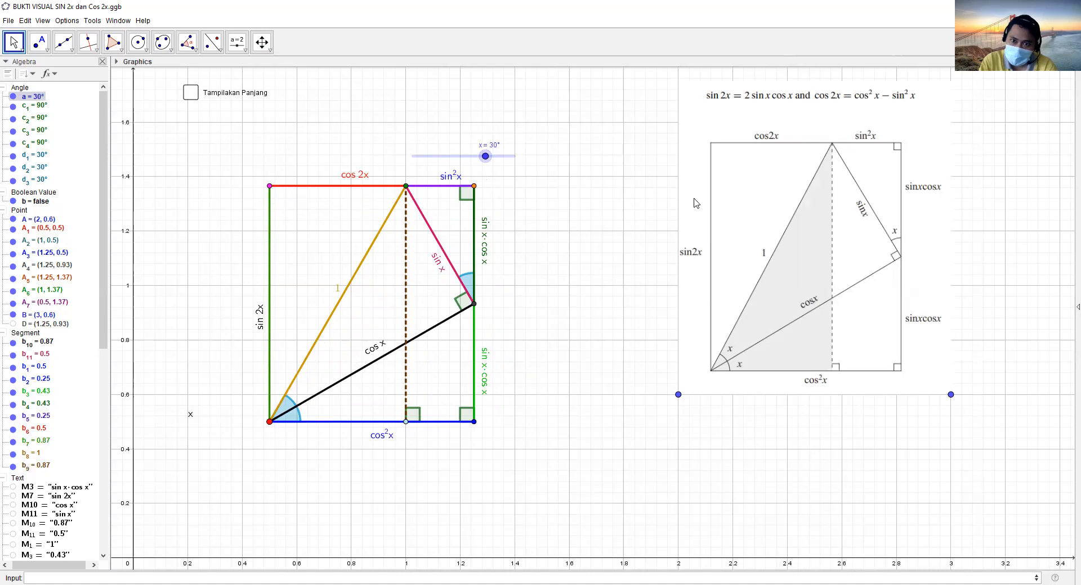
drag(483, 161, 465, 181)
click(190, 93)
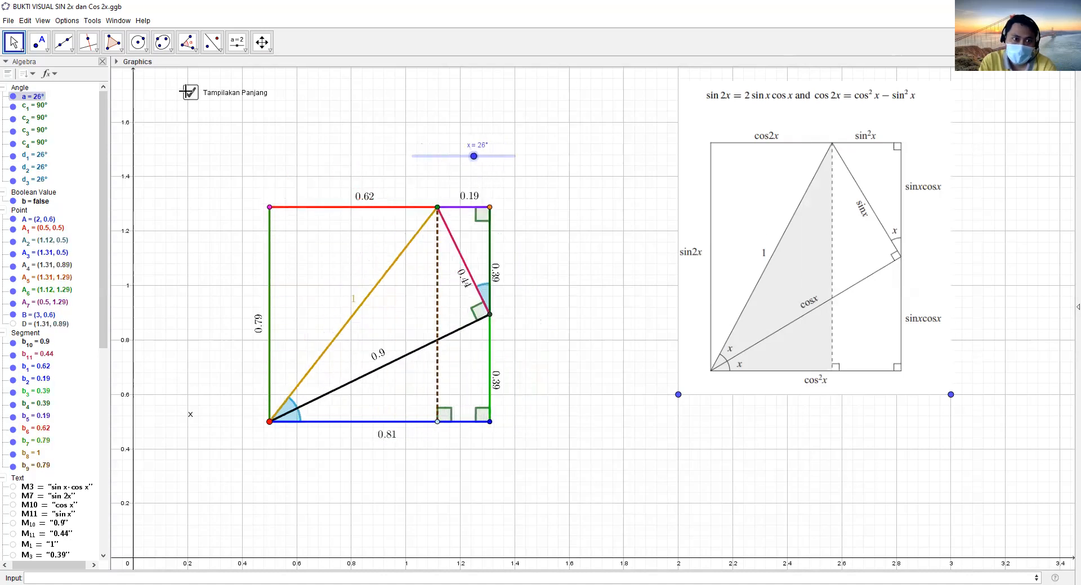
- Toggle the Tampilakan Panjang check box several times to compare the length texts with the formula texts
click(188, 95)
click(189, 95)
click(187, 92)
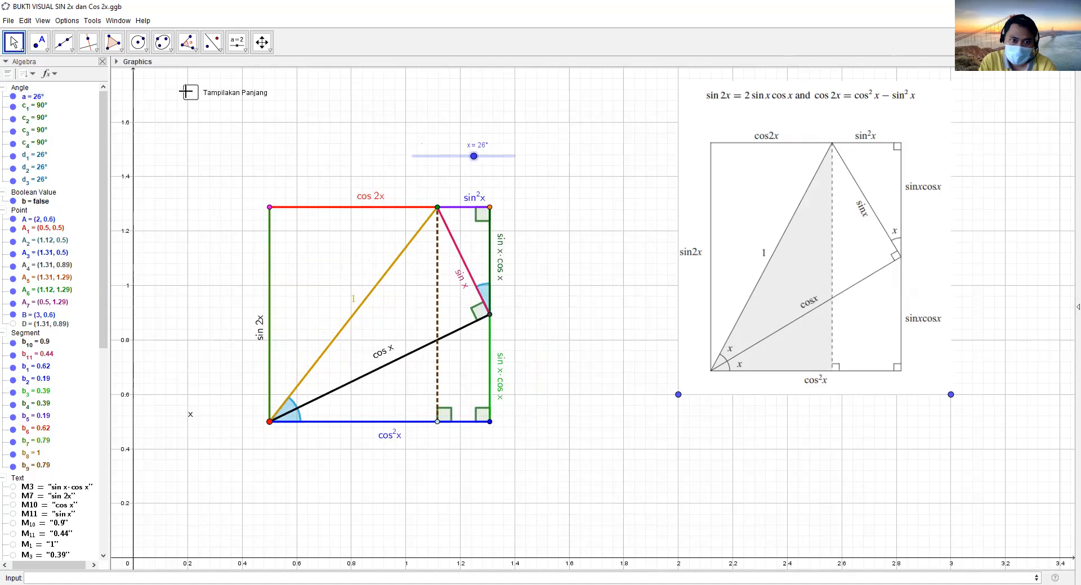
click(187, 92)
click(187, 95)
click(187, 95)
click(186, 96)
click(185, 96)
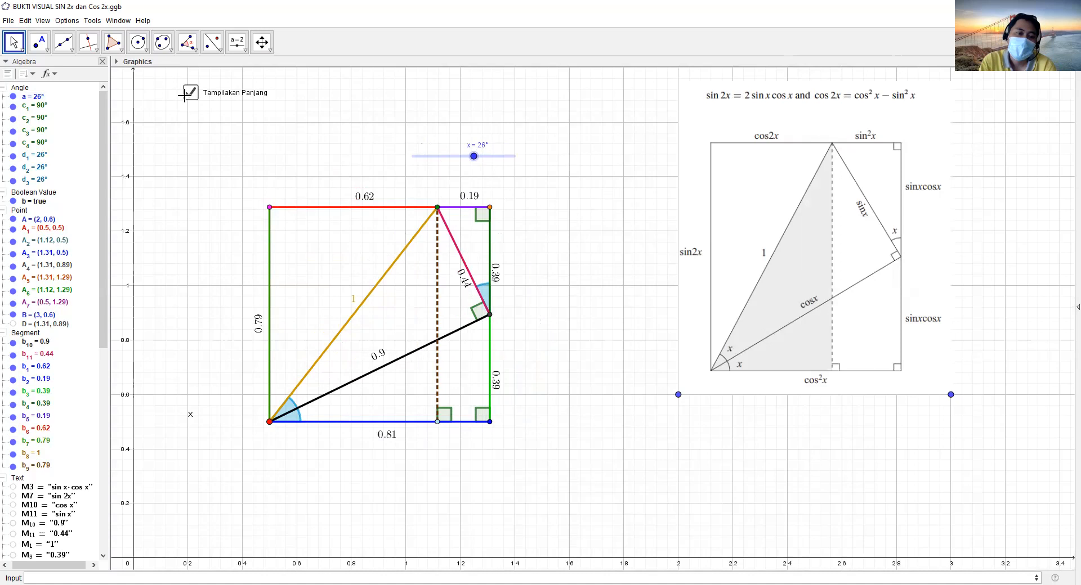
- Colour the text 1 on the diagonal segment orange, 255, 127, 0 (#FF7F00), and close its properties
right_click(354, 300)
click(414, 411)
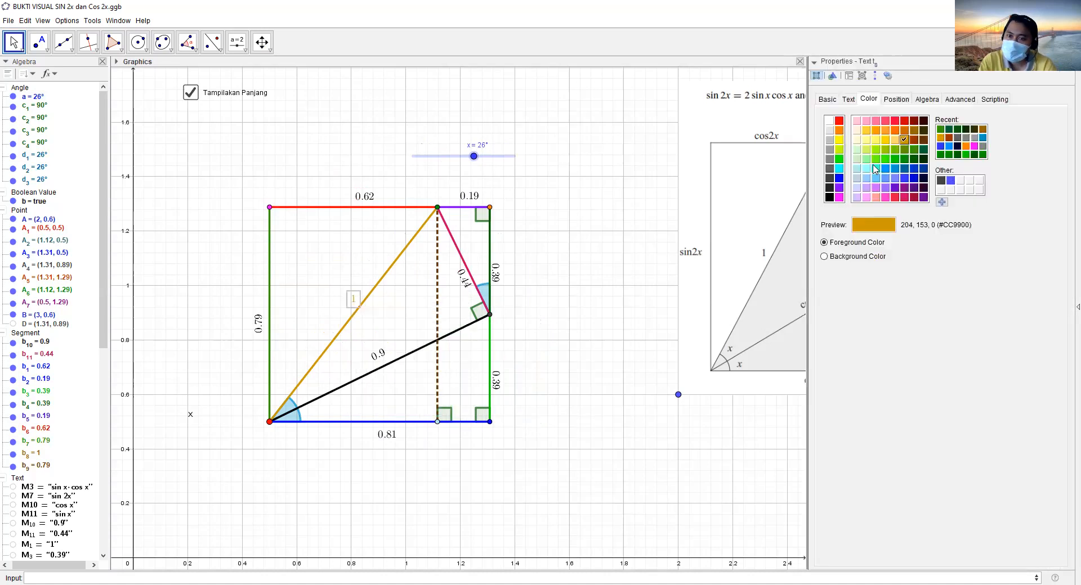
click(838, 130)
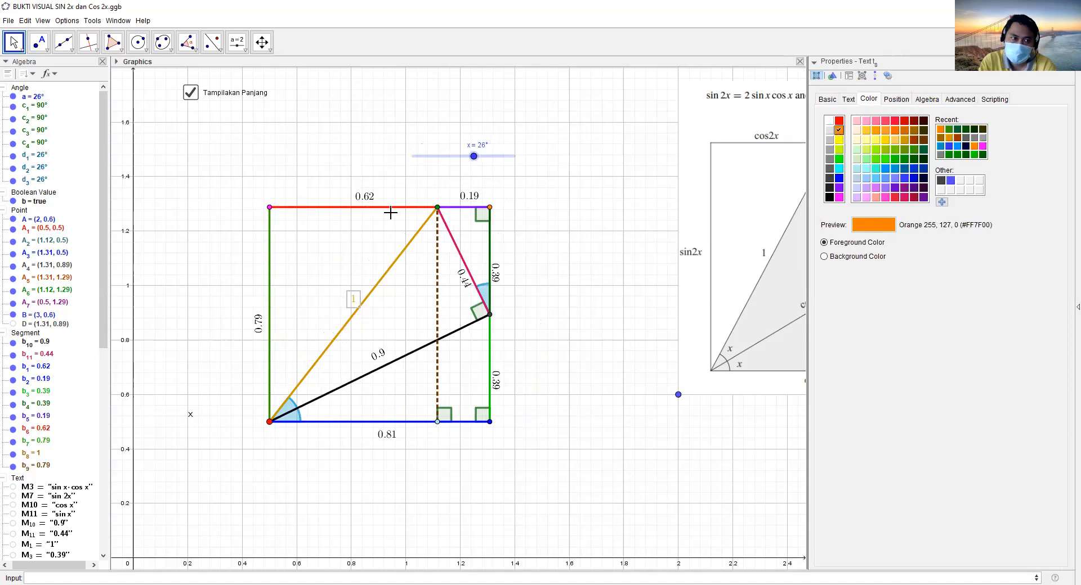
click(379, 143)
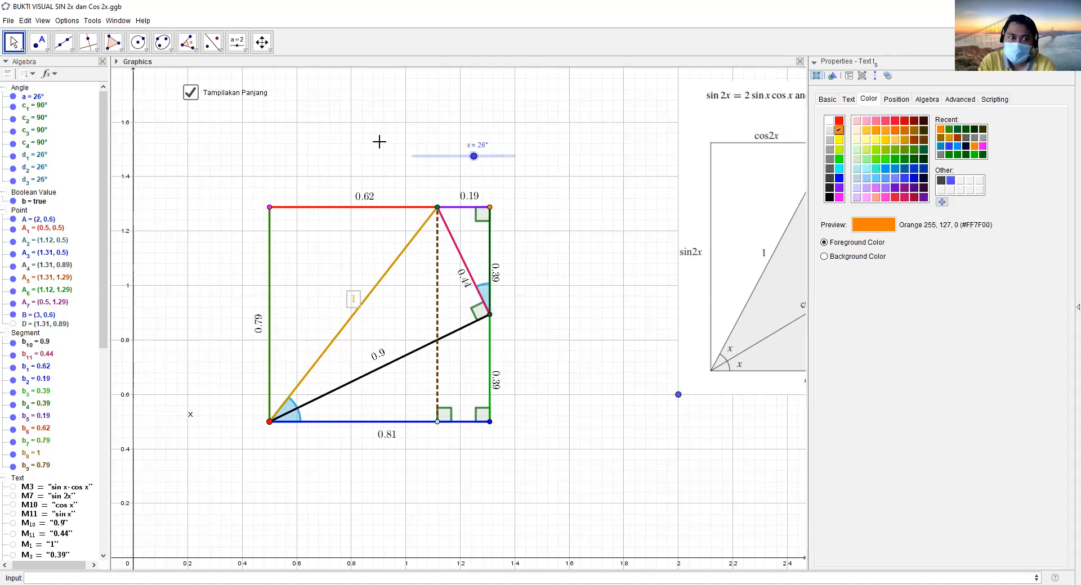
click(191, 92)
click(190, 92)
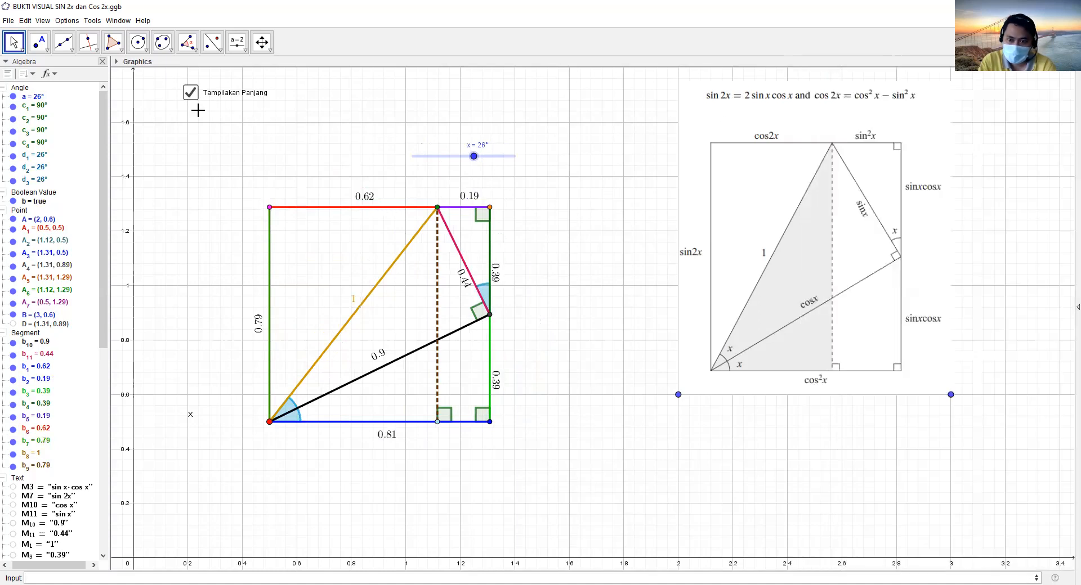
- Move the reference image closer to the figure, with corner A at (1.72, 0.5), and hide the grid
drag(832, 239, 755, 265)
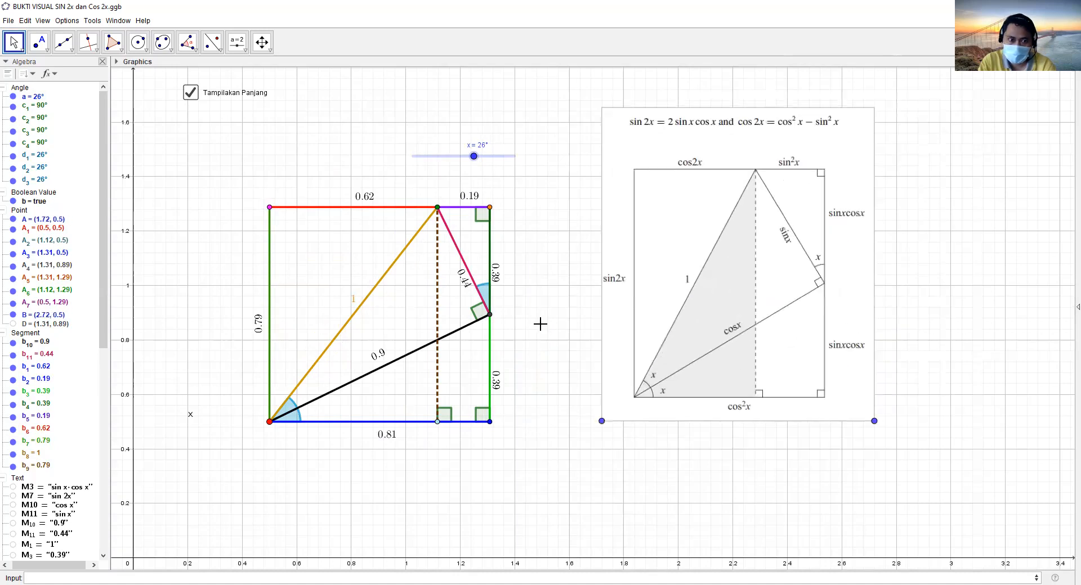
right_click(538, 275)
click(575, 307)
right_click(534, 224)
click(574, 263)
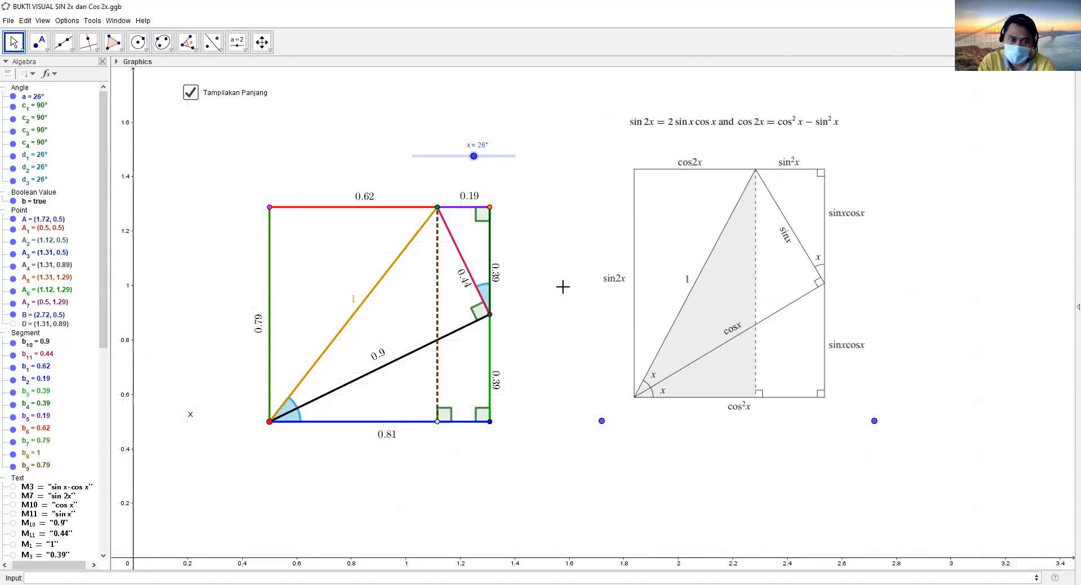
- Delete the reference image together with its corner points A and B
right_click(563, 288)
click(606, 423)
click(601, 421)
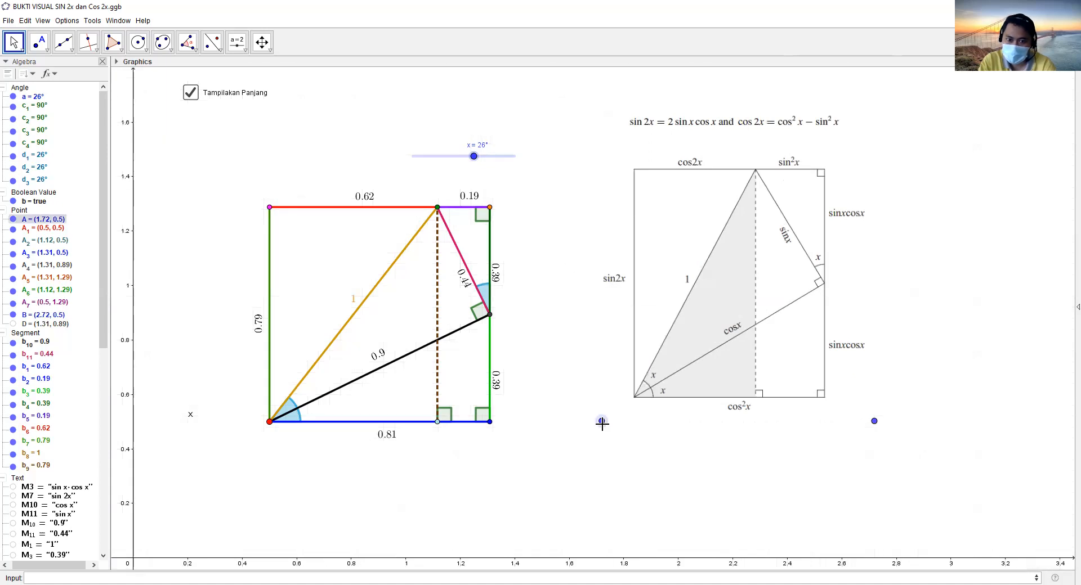
key(Delete)
click(872, 421)
key(Delete)
click(780, 354)
key(Delete)
- Set the angle slider x to 21° and fit the figure in the graphics view
scroll(564, 365, down, 3)
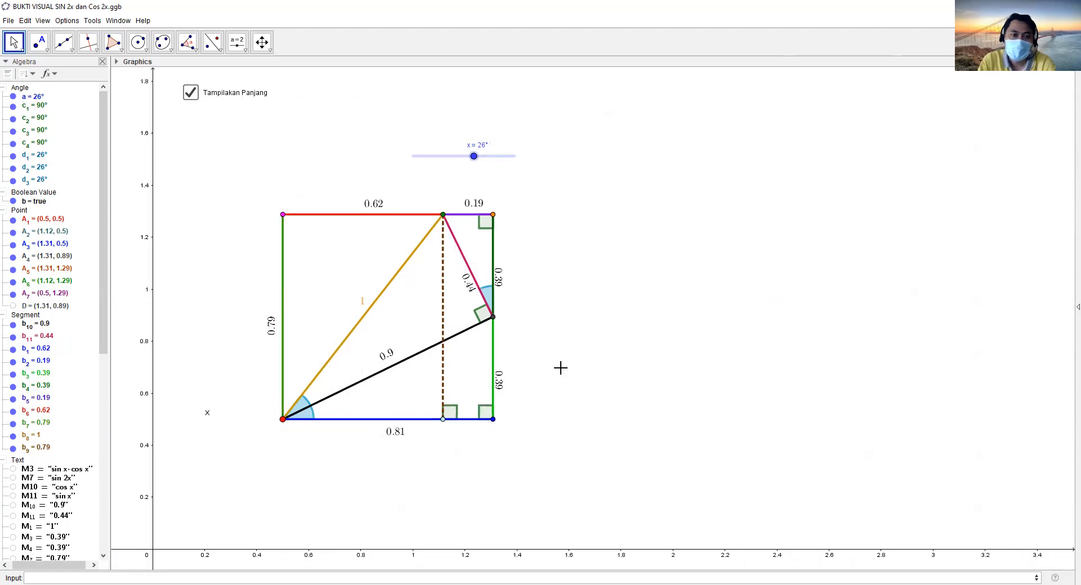
scroll(585, 378, up, 2)
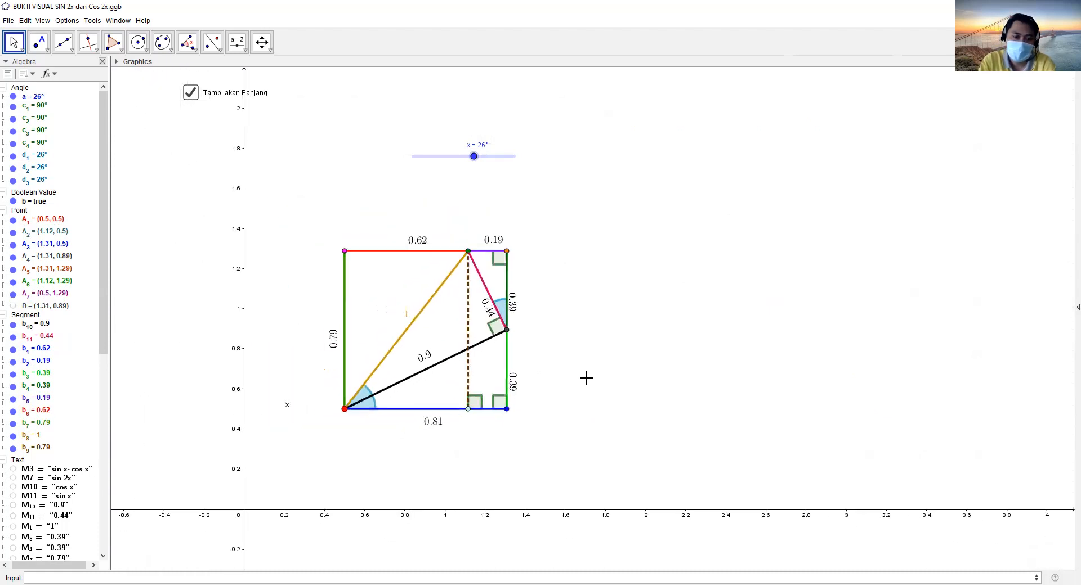
scroll(592, 360, up, 2)
scroll(597, 357, down, 2)
scroll(602, 354, up, 2)
drag(473, 157, 462, 186)
drag(599, 253, 635, 237)
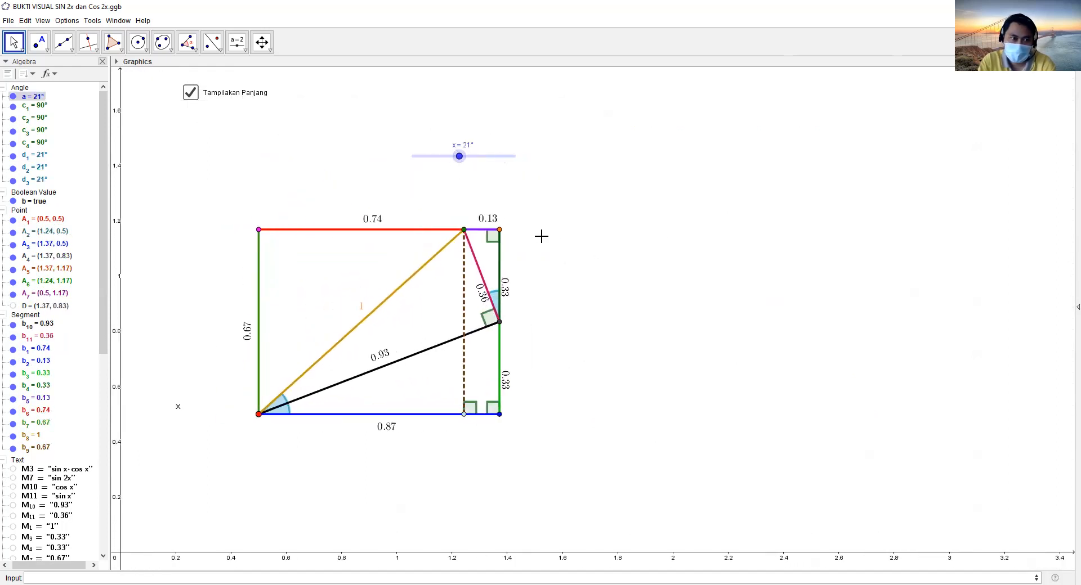
- Close the Algebra view, hide the coordinate axes and place the figure below the Tampilakan Panjang check box
click(103, 63)
drag(79, 140, 173, 107)
right_click(138, 136)
click(119, 156)
right_click(119, 157)
click(151, 182)
right_click(151, 182)
click(191, 289)
drag(587, 250, 551, 238)
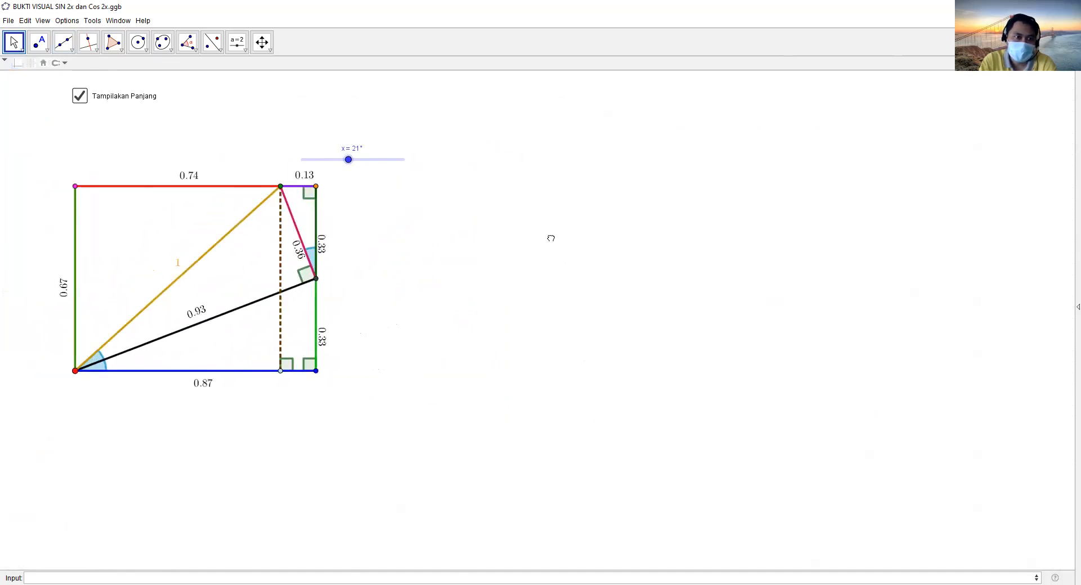
- Set the angle slider x to 40° and shift the figure down until it clears the check box
drag(348, 160, 437, 184)
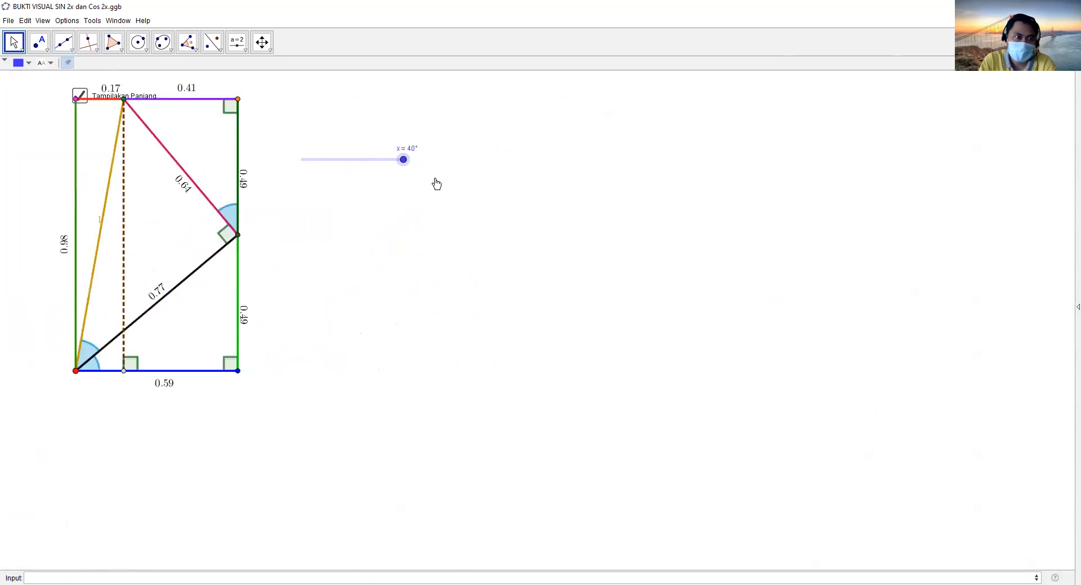
mouse_move(349, 249)
mouse_down()
mouse_move(350, 266)
mouse_move(343, 251)
mouse_up()
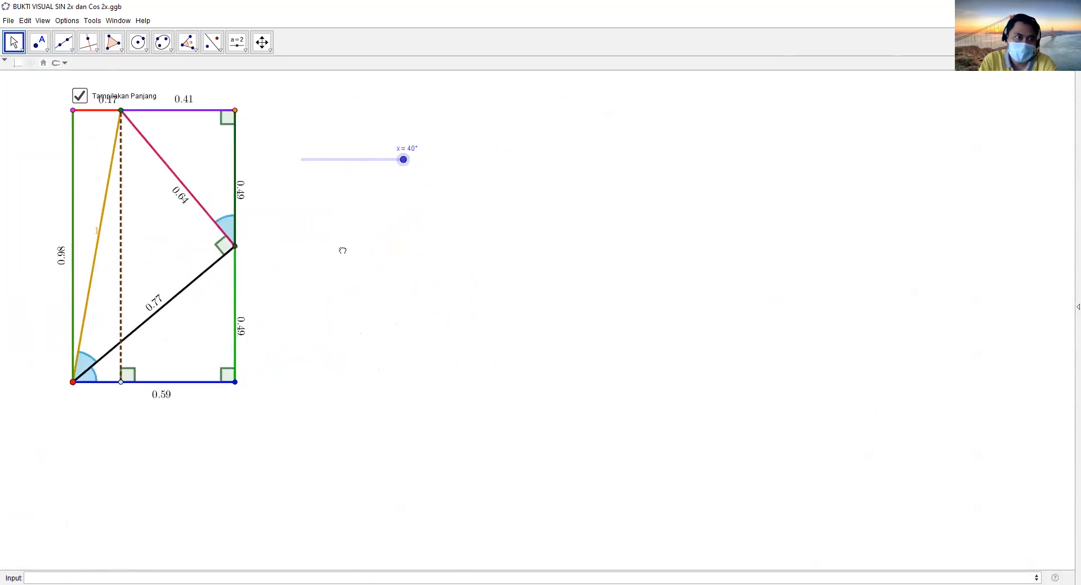
drag(403, 161, 465, 220)
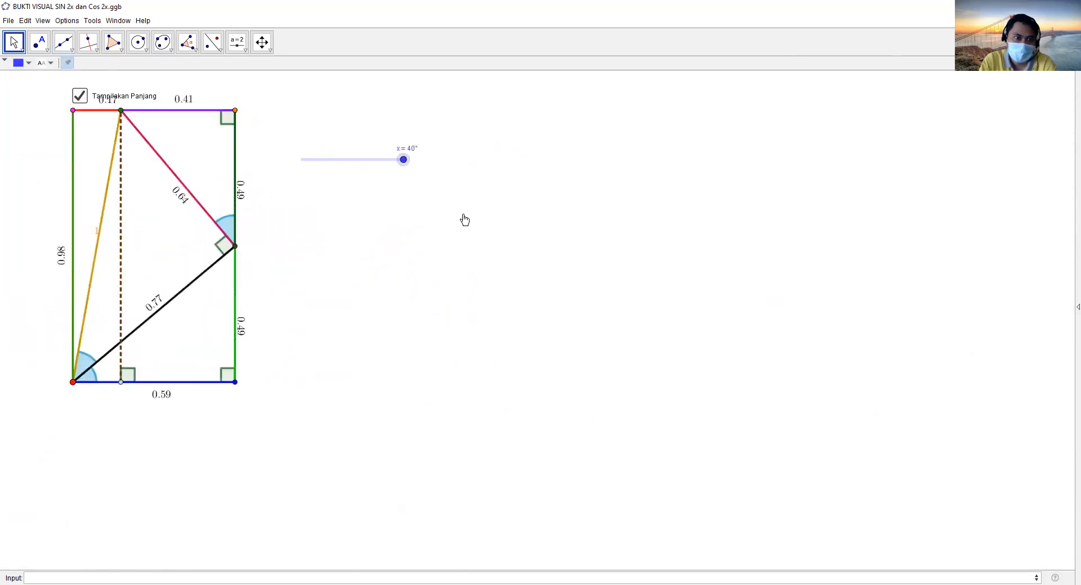
drag(383, 242, 383, 265)
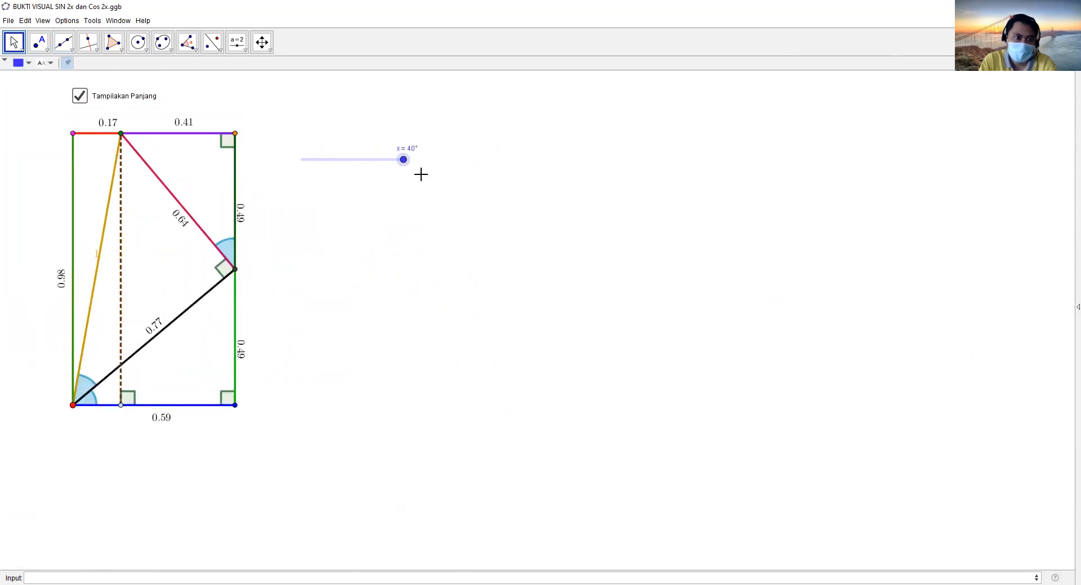
drag(398, 162, 445, 200)
click(449, 228)
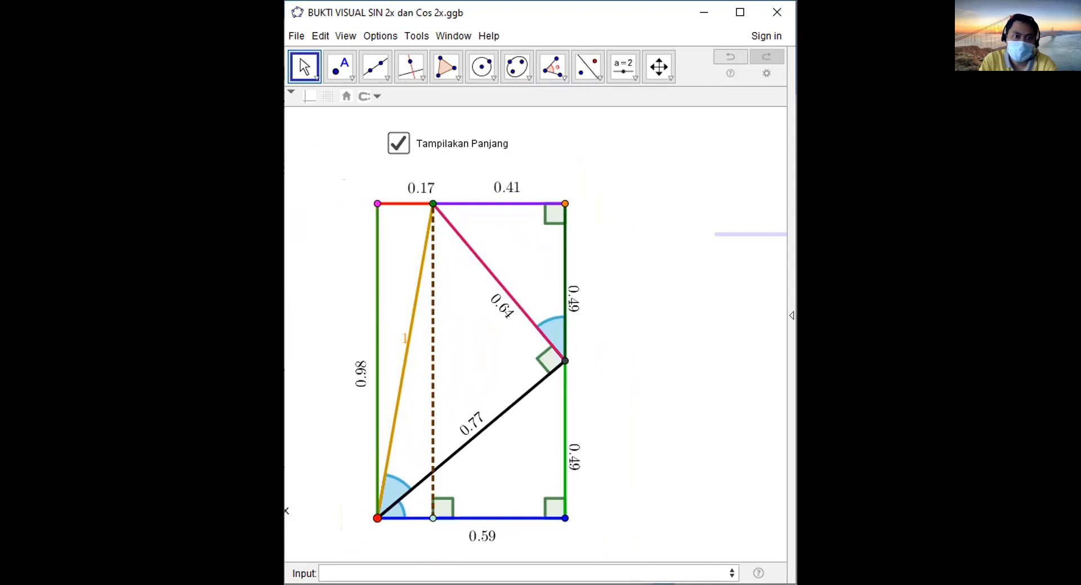
- Place the angle slider beside the Tampilakan Panjang check box and show the formula texts with x at 34°
drag(767, 235, 574, 163)
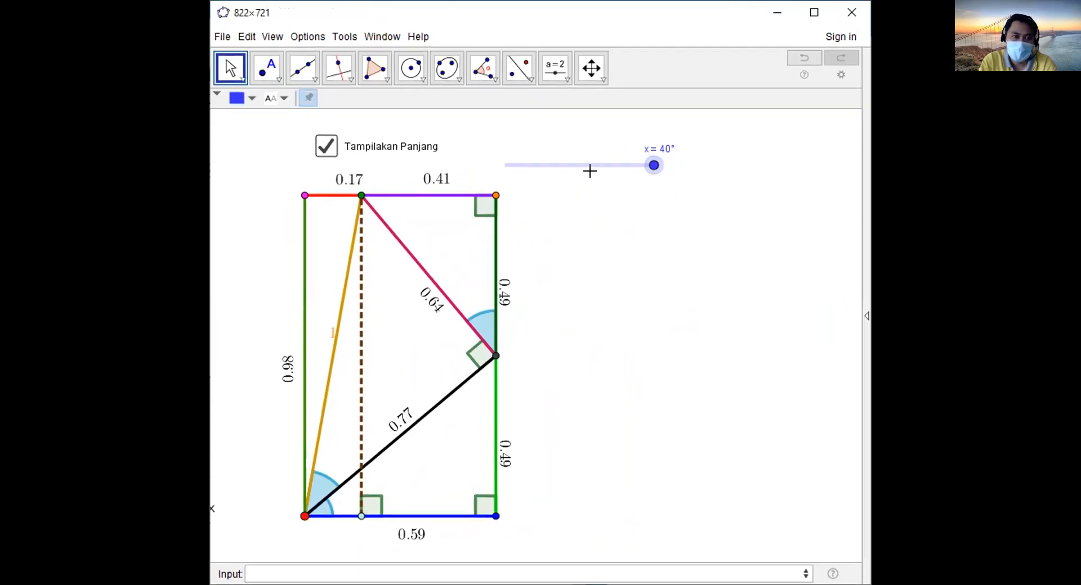
click(322, 142)
drag(666, 168, 626, 174)
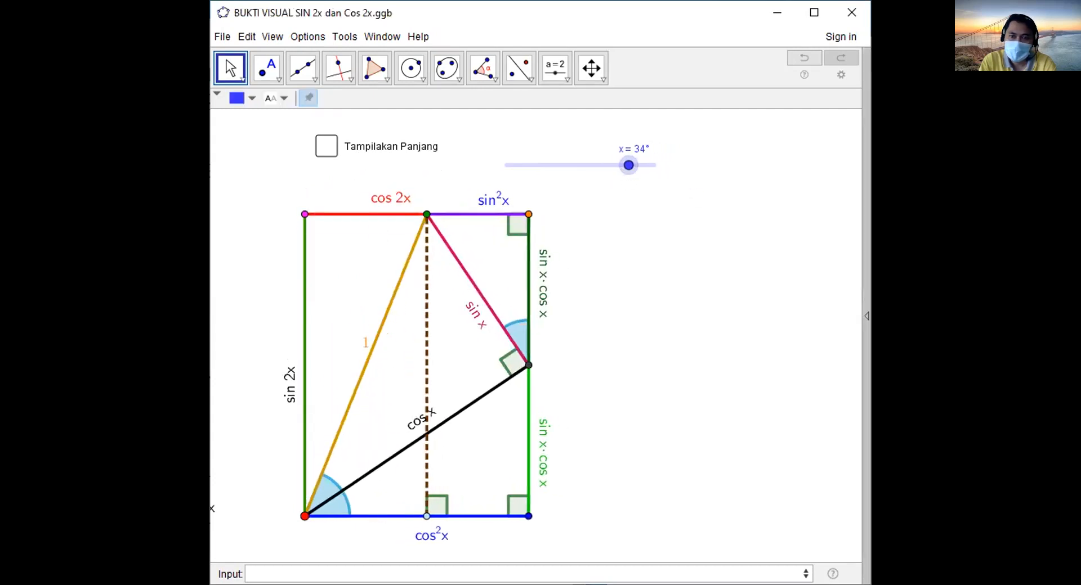